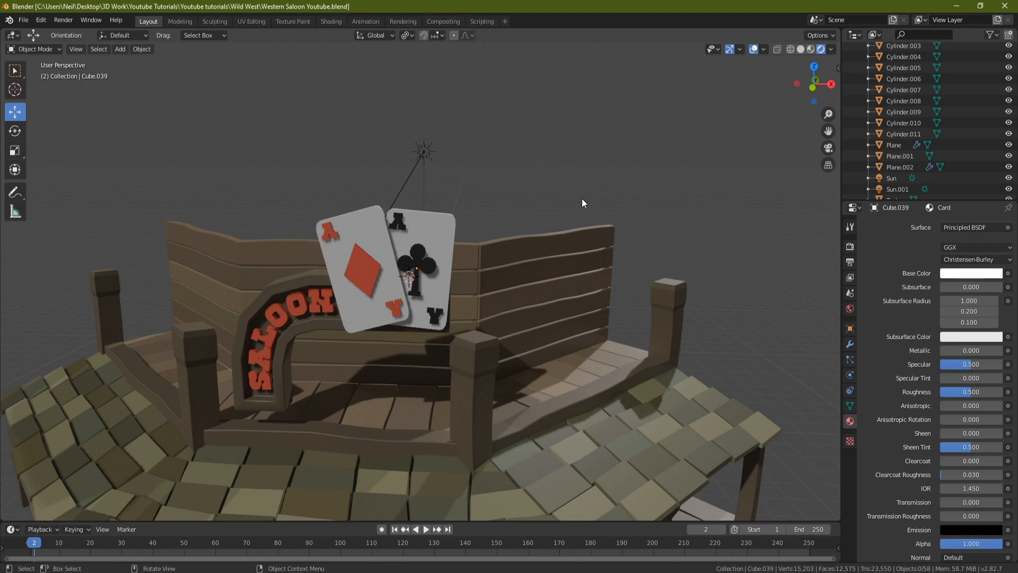
- Duplicate two adjacent planks of the balcony's right-hand angled wall and raise the copies 3.49 m onto the top of that wall
middle_click_drag(582, 199, 370, 322)
middle_click_drag(485, 123, 597, 158)
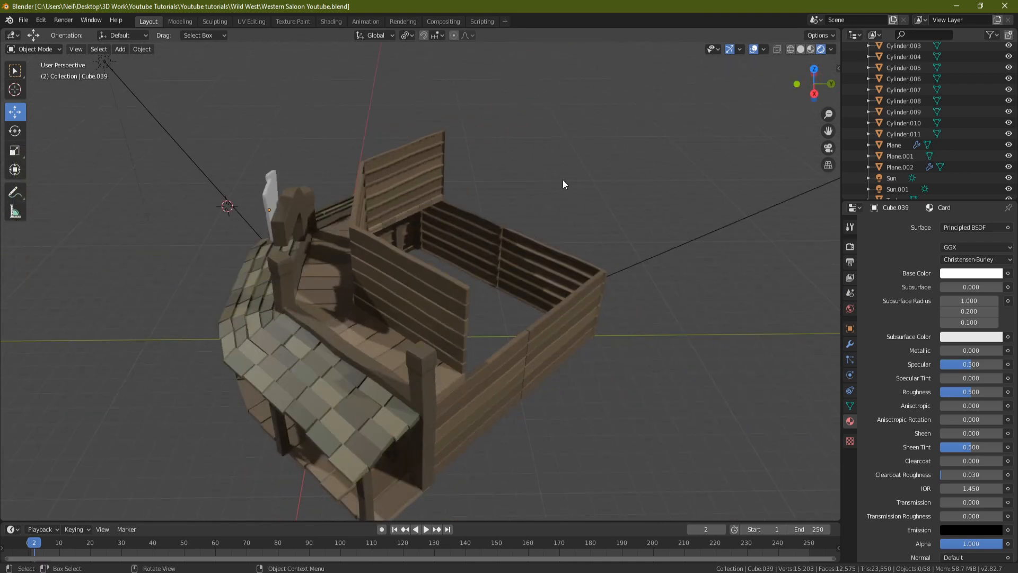
middle_click_drag(319, 259, 396, 254)
scroll(395, 253, "up", 2)
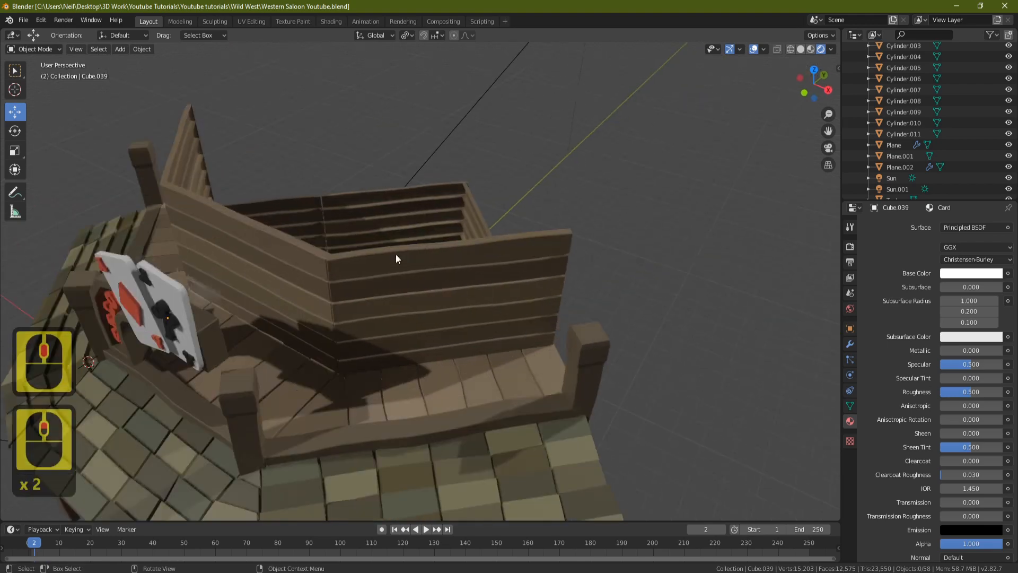
left_click(463, 303)
key("Tab")
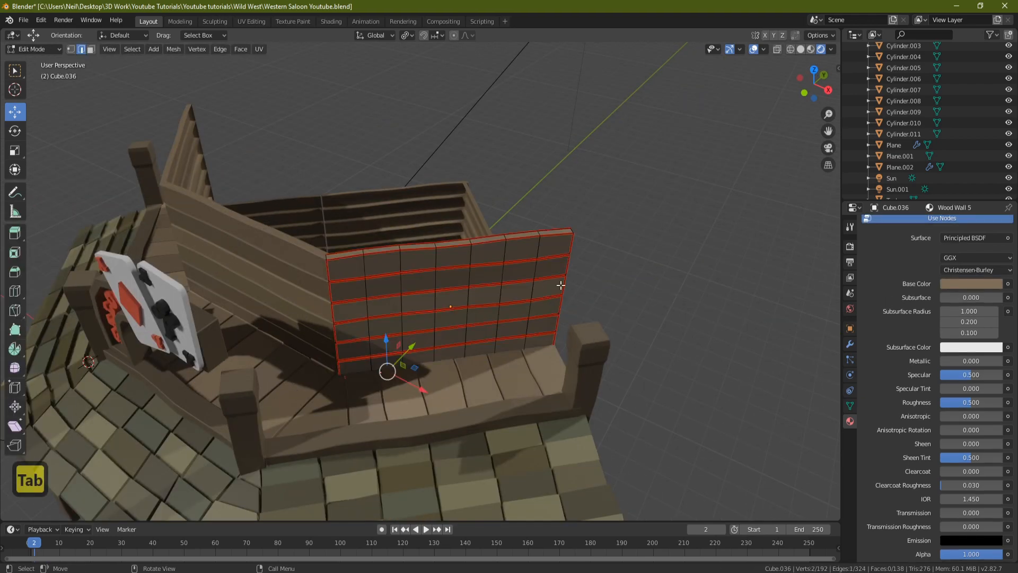
middle_click_drag(464, 303, 583, 253)
scroll(482, 293, "up", 2)
left_click(434, 315)
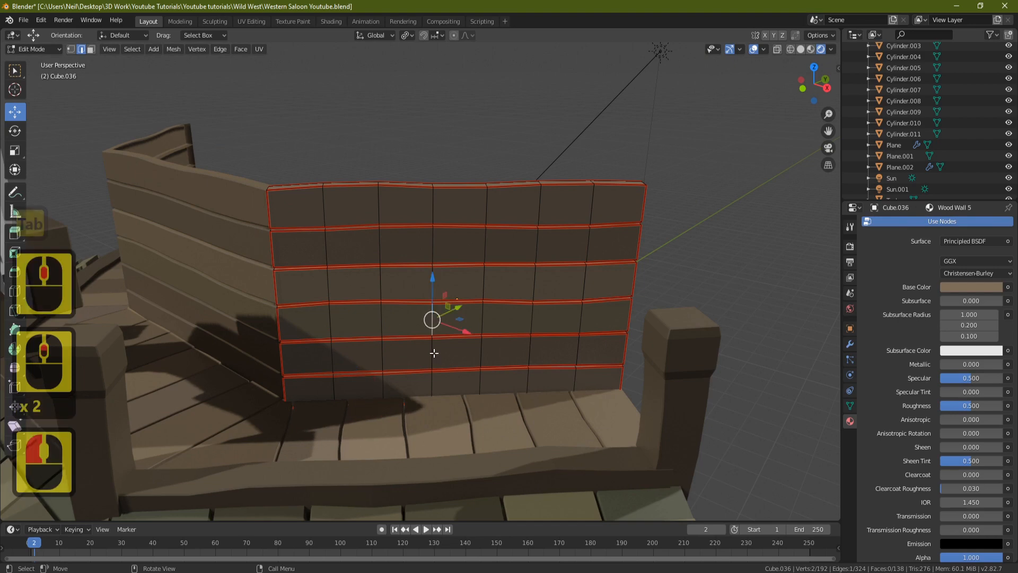
key("l")
key("l")
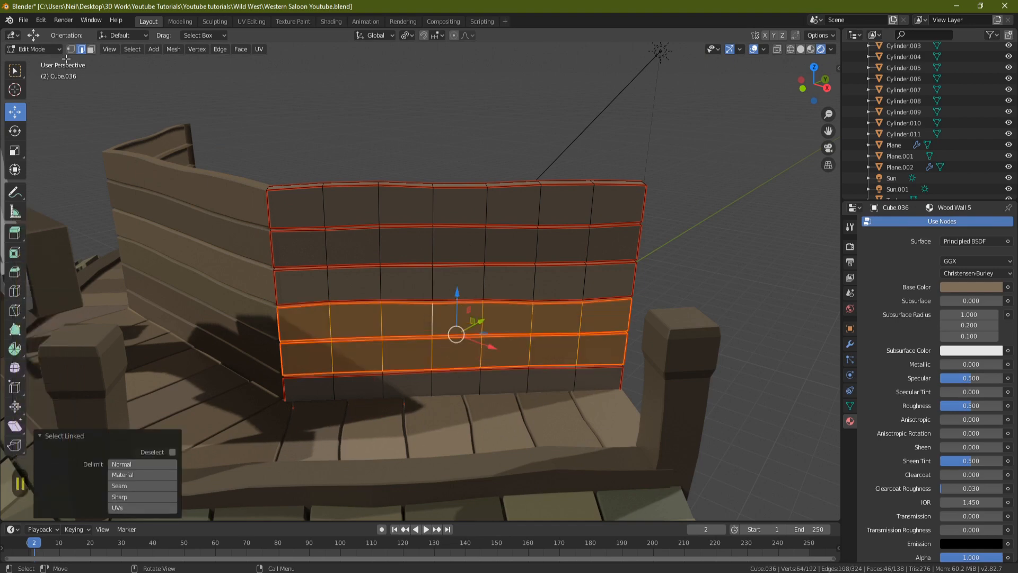
key("shift+d")
key("Return")
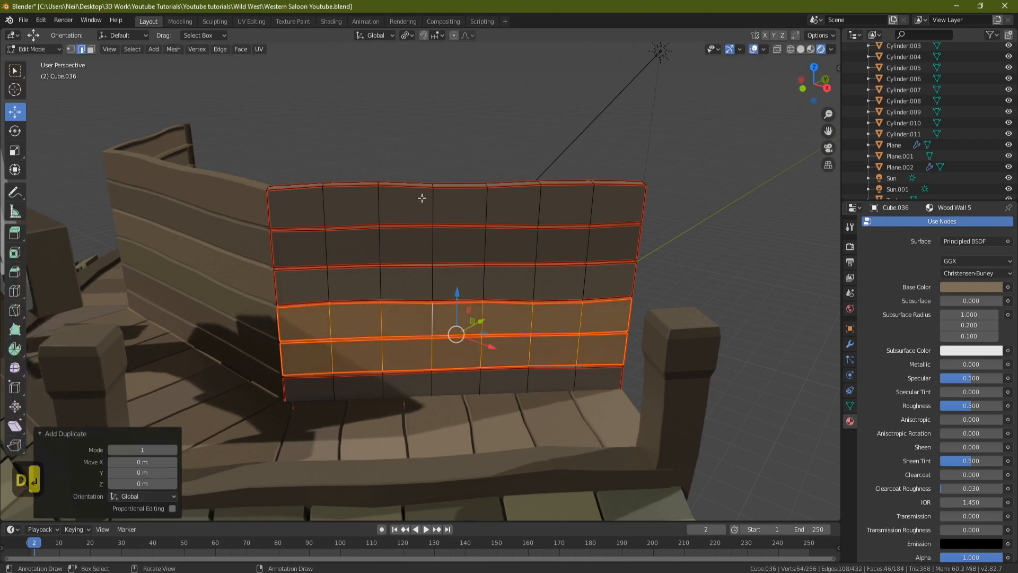
left_click_drag(455, 298, 479, 103)
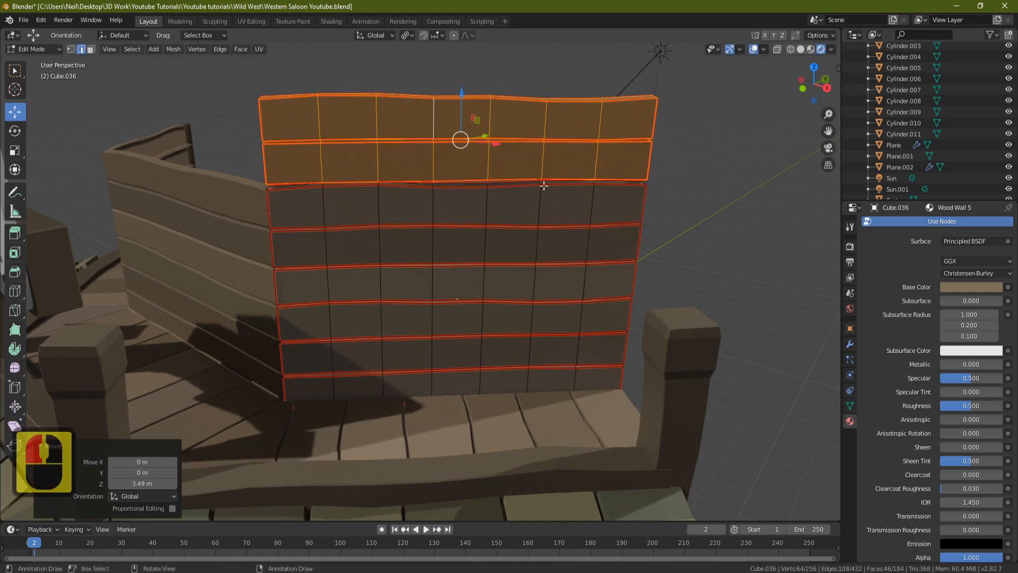
- Duplicate two adjacent planks of the front wall behind the playing cards and raise the copies 2.34 m above that wall
middle_click_drag(543, 185, 356, 297)
key("Tab")
left_click(387, 339)
middle_click_drag(390, 369, 366, 319, "shift")
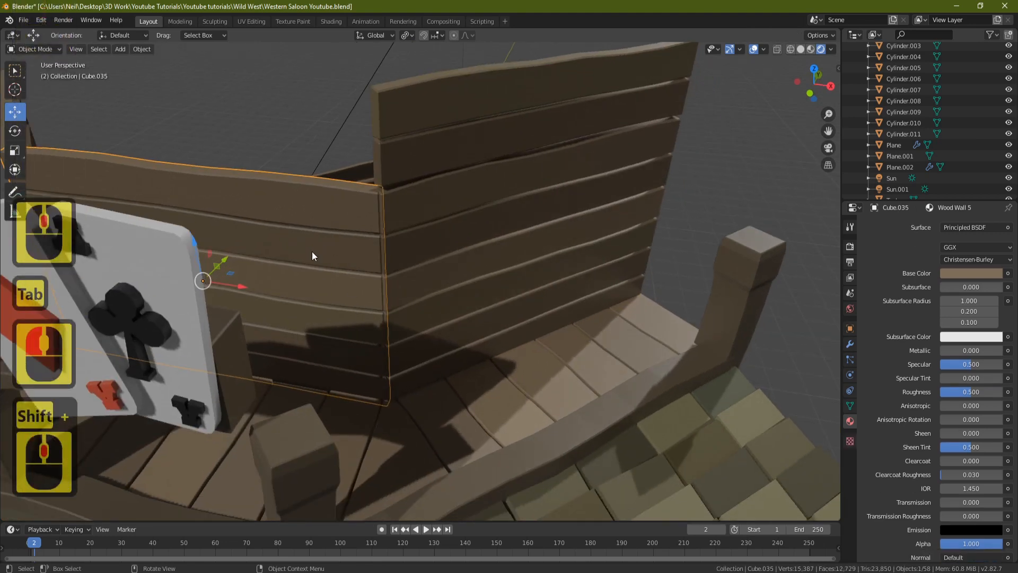
key("Tab")
double_click(306, 285)
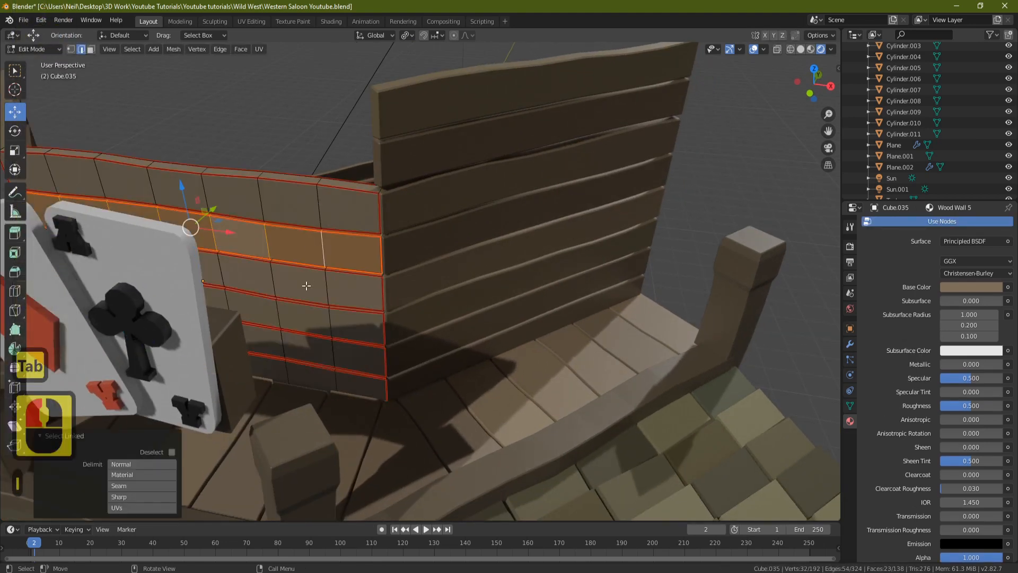
double_click(306, 285, "shift")
key("shift+d")
key("Return")
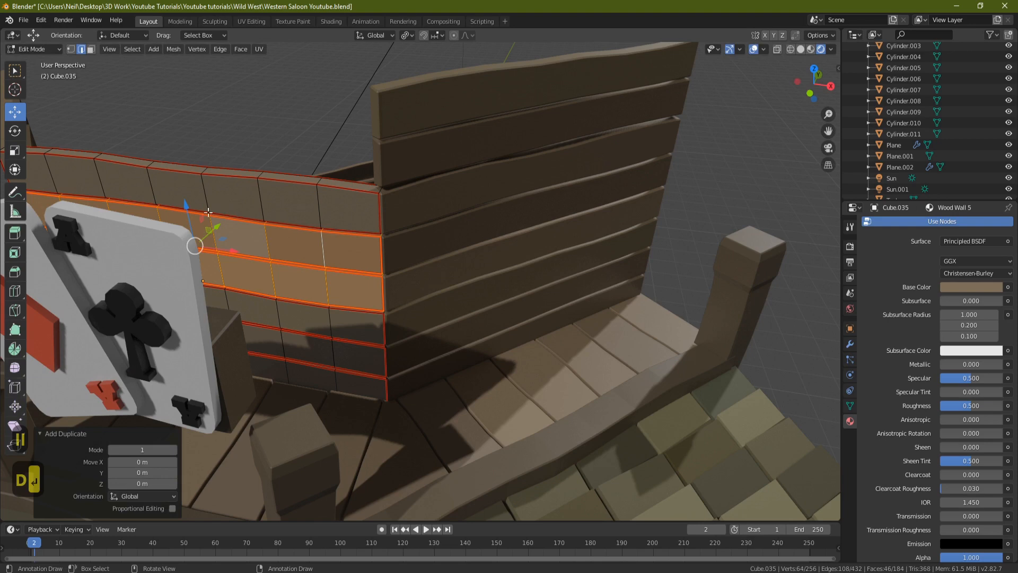
left_click_drag(185, 205, 152, 64)
- Rotate the front wall's duplicated planks 180° about the Y axis and lower them 0.214 m onto the wall
middle_click_drag(257, 216, 373, 245, "shift")
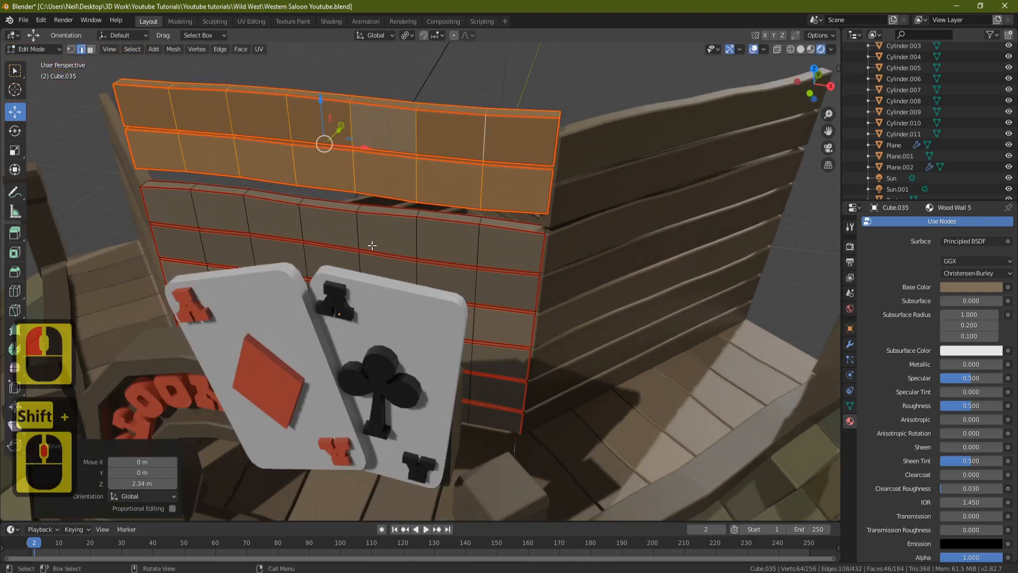
type("ry180")
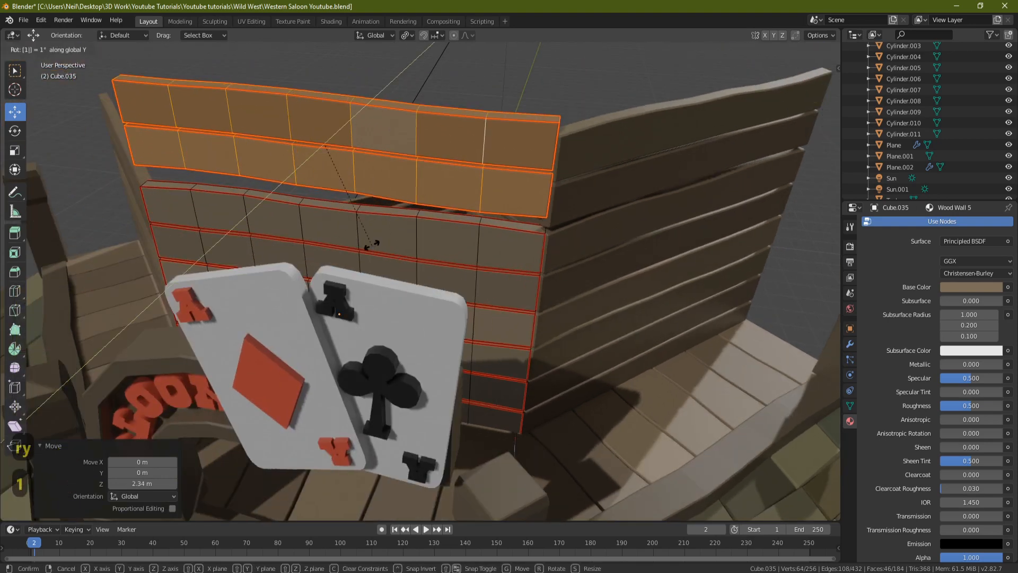
key("Return")
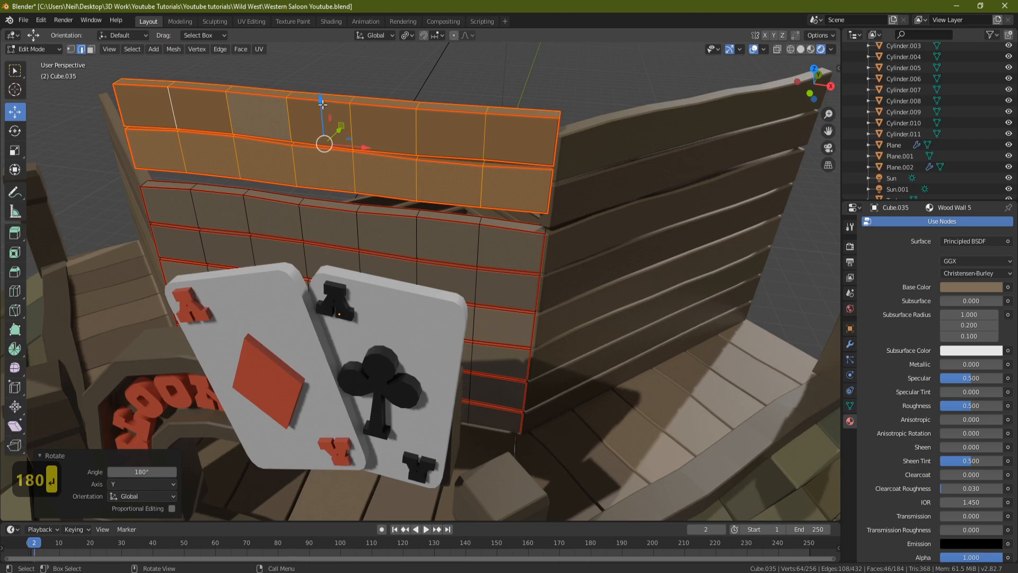
left_click_drag(322, 105, 329, 120)
- Separate the two duplicated top planks of the front wall into their own object
middle_click_drag(329, 120, 460, 188)
scroll(397, 222, "down", 2)
middle_click_drag(383, 223, 400, 215)
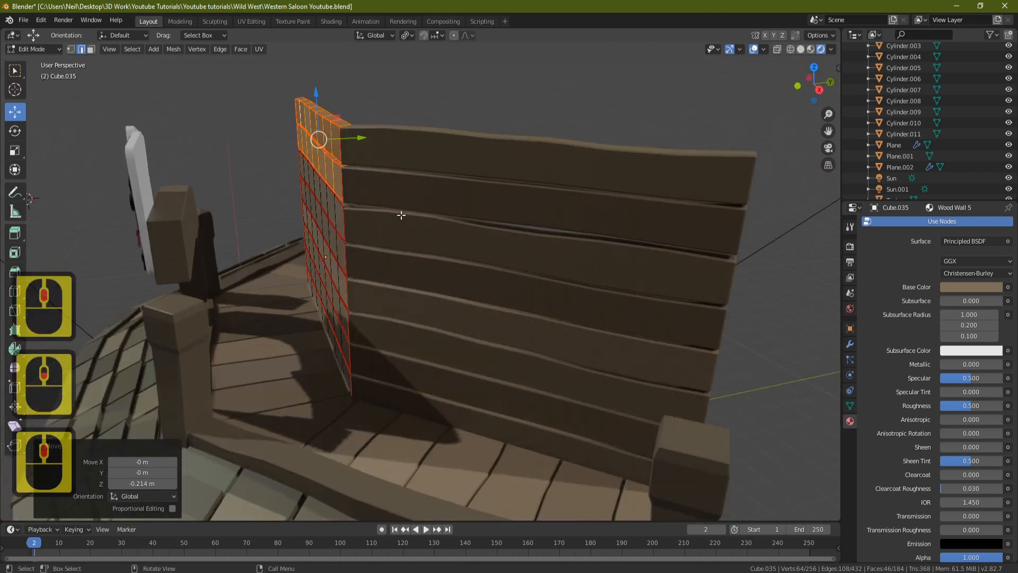
middle_click_drag(332, 147, 337, 145)
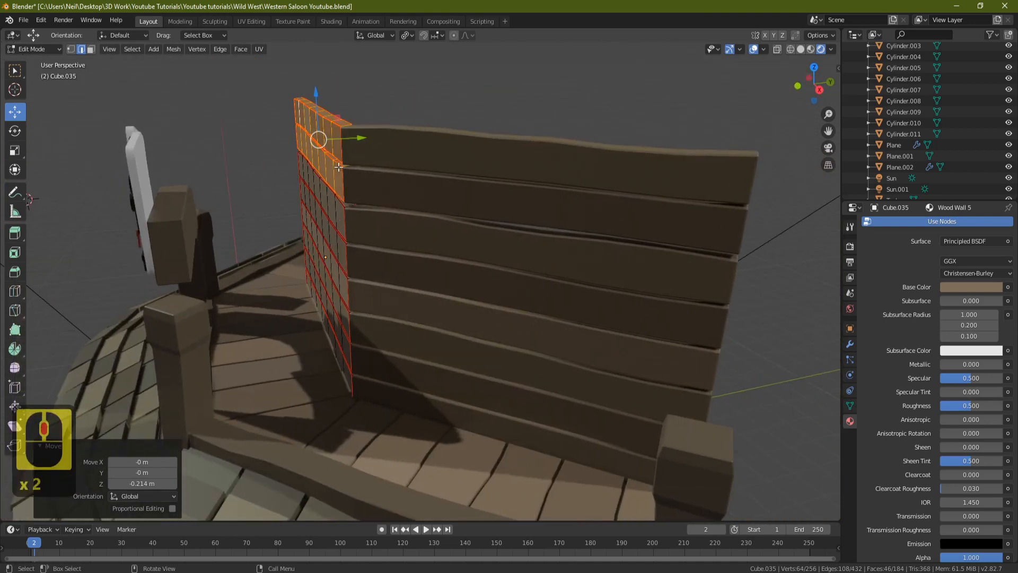
key("p")
left_click(335, 154)
key("Tab")
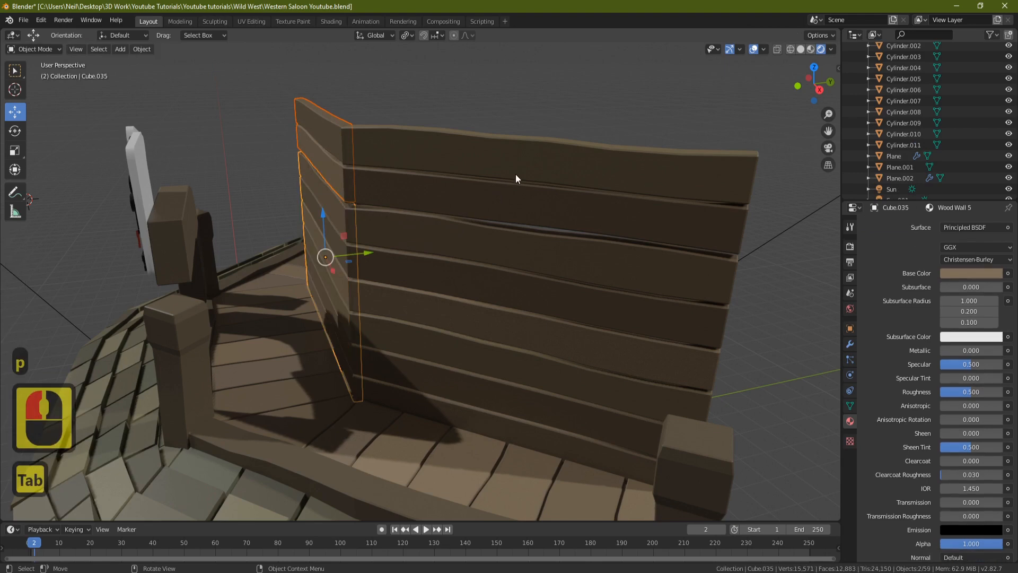
- Separate the two duplicated top planks of the right-hand angled wall into their own object
left_click(515, 178)
key("Tab")
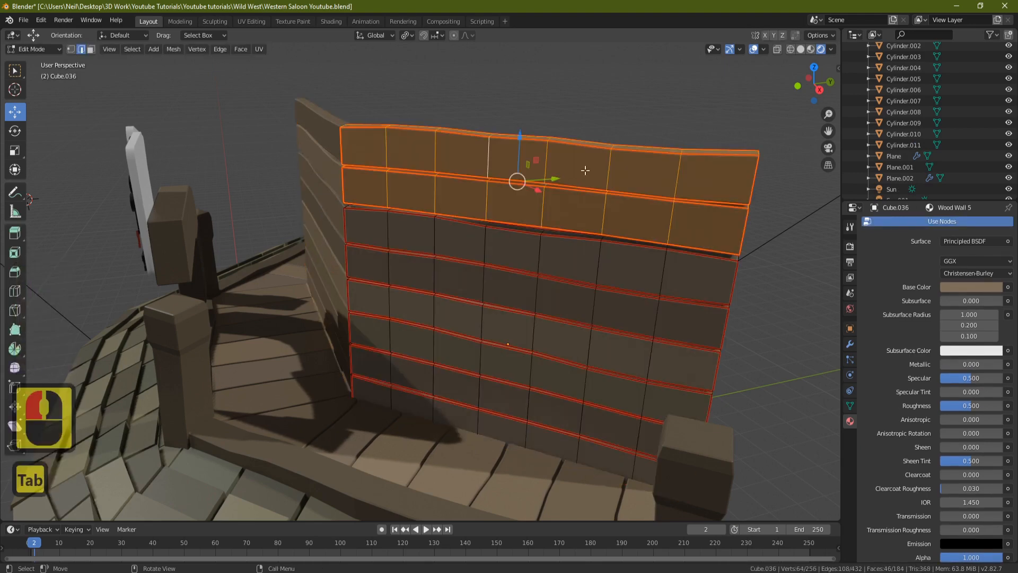
key("p")
left_click(585, 170)
key("Tab")
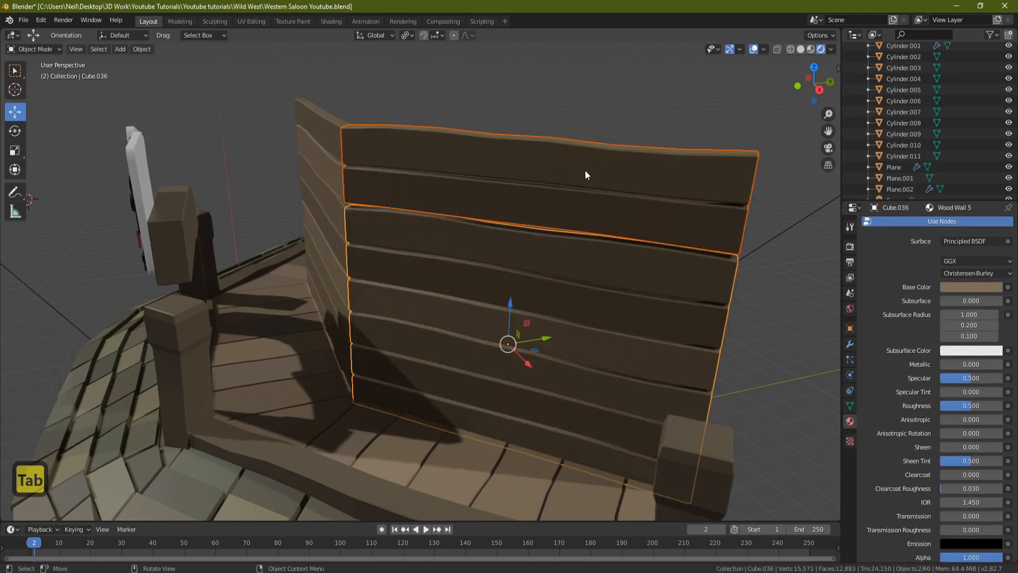
- With proportional editing on, lower a bottom edge segment of the angled wall's separated planks about 0.038 m to close the gap
left_click(584, 169)
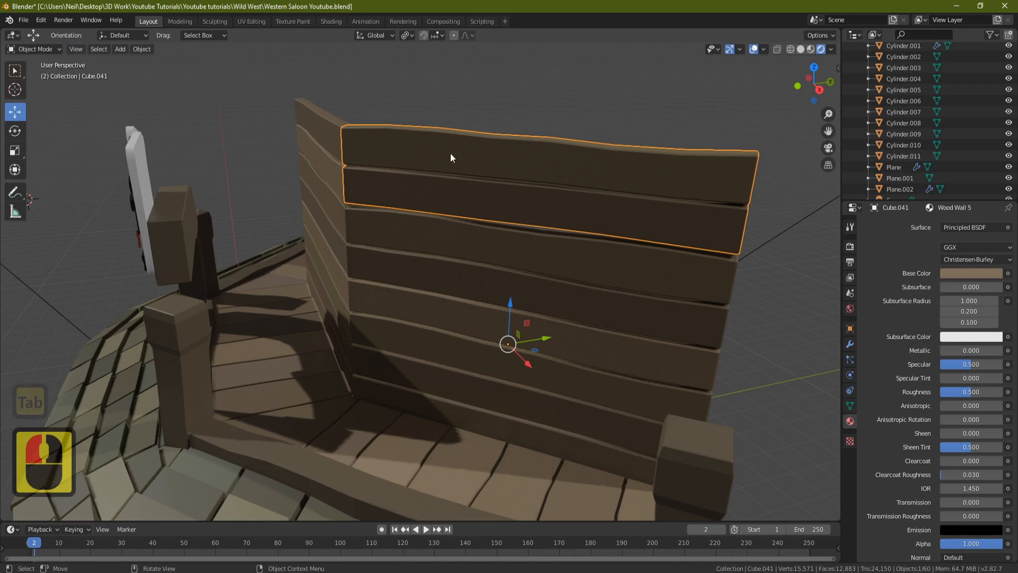
key("Tab")
left_click(81, 48)
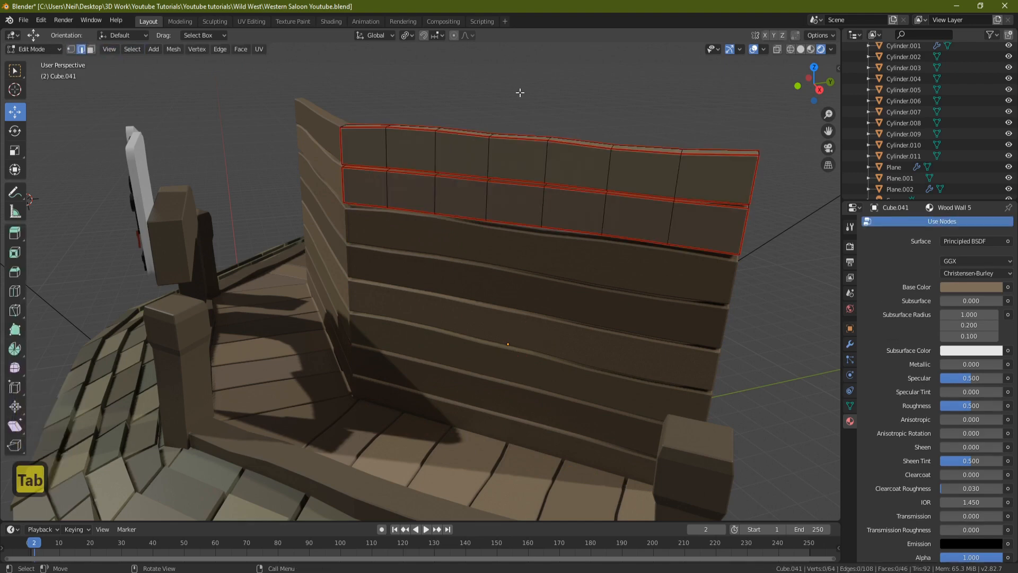
left_click(577, 229)
middle_click_drag(577, 229, 496, 157, "shift")
scroll(497, 157, "up", 2)
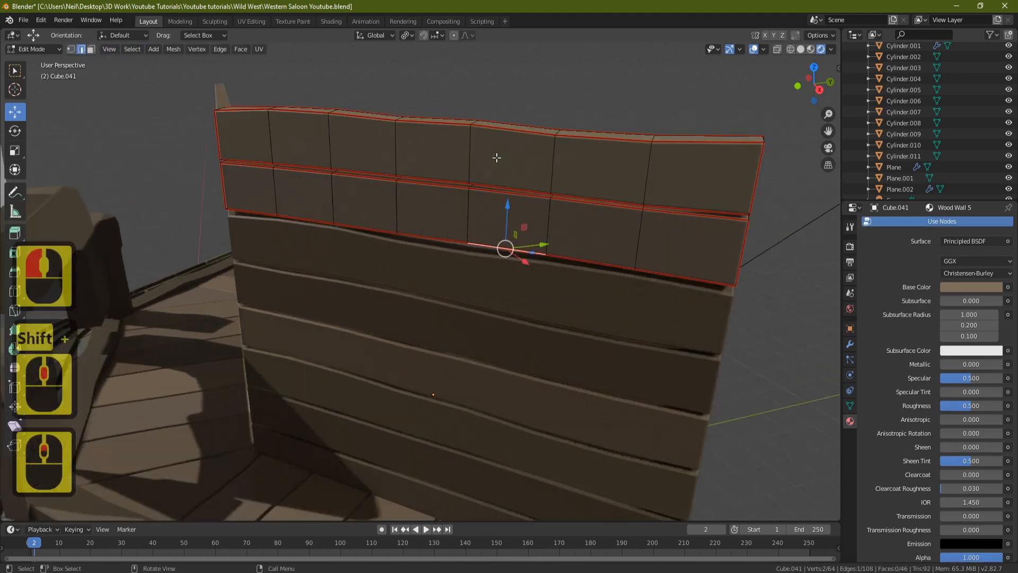
left_click(454, 35)
middle_click_drag(509, 212, 573, 154)
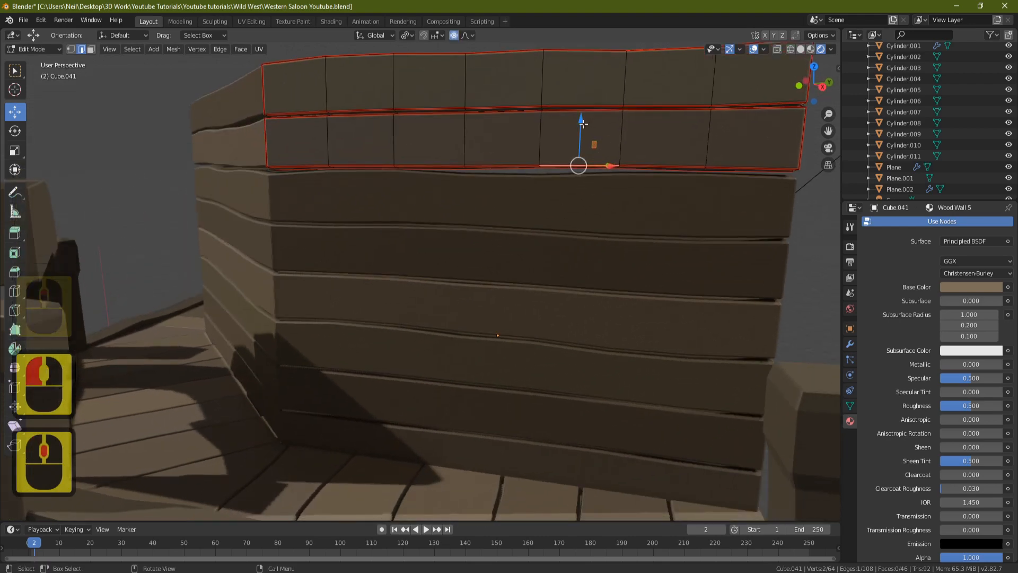
left_click_drag(581, 123, 582, 126)
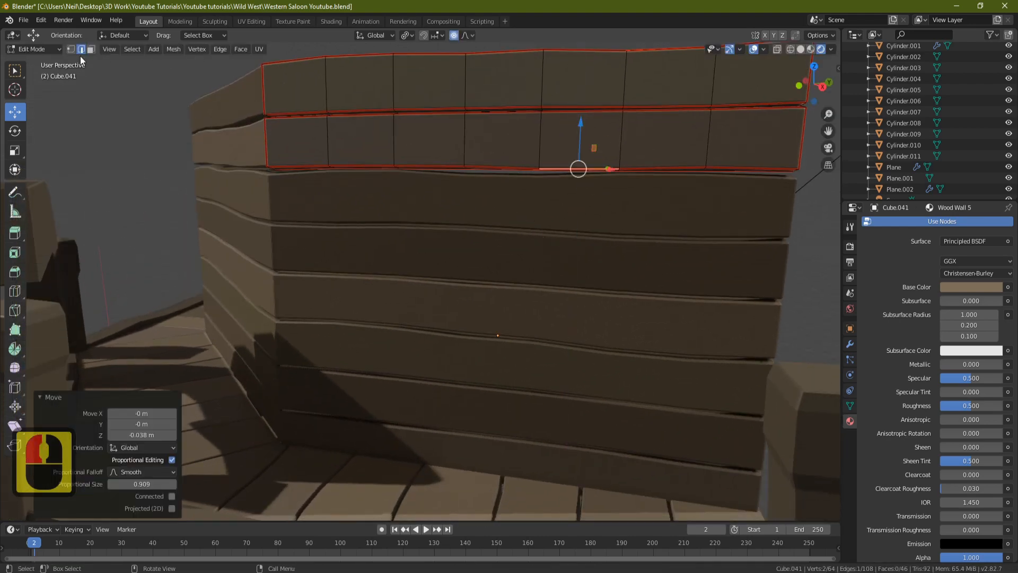
- Lower two middle bottom vertices of the angled wall's added planks about 0.026 m and 0.053 m, plus the bottom corner beside the front wall
left_click(539, 167)
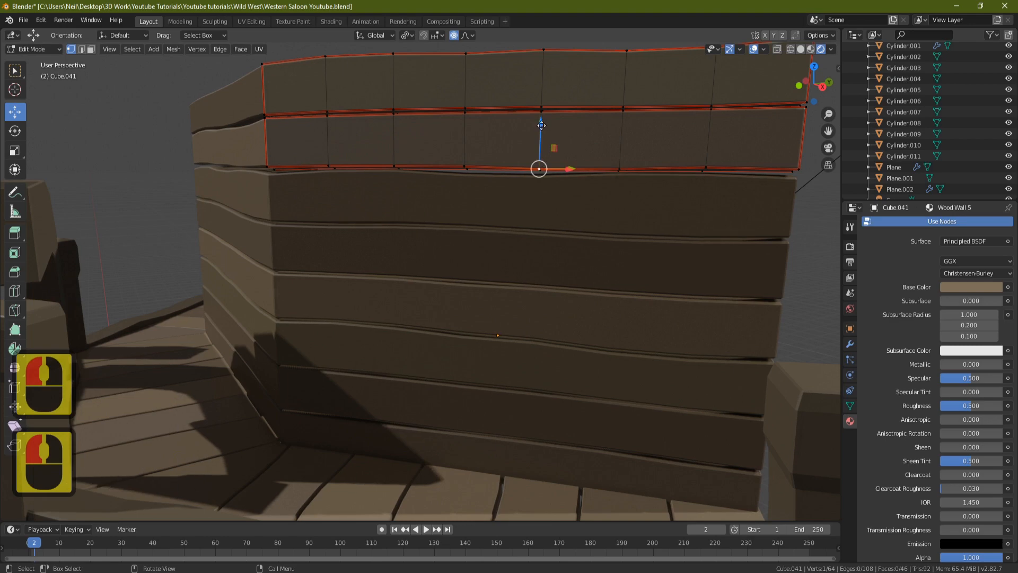
left_click_drag(541, 125, 544, 126)
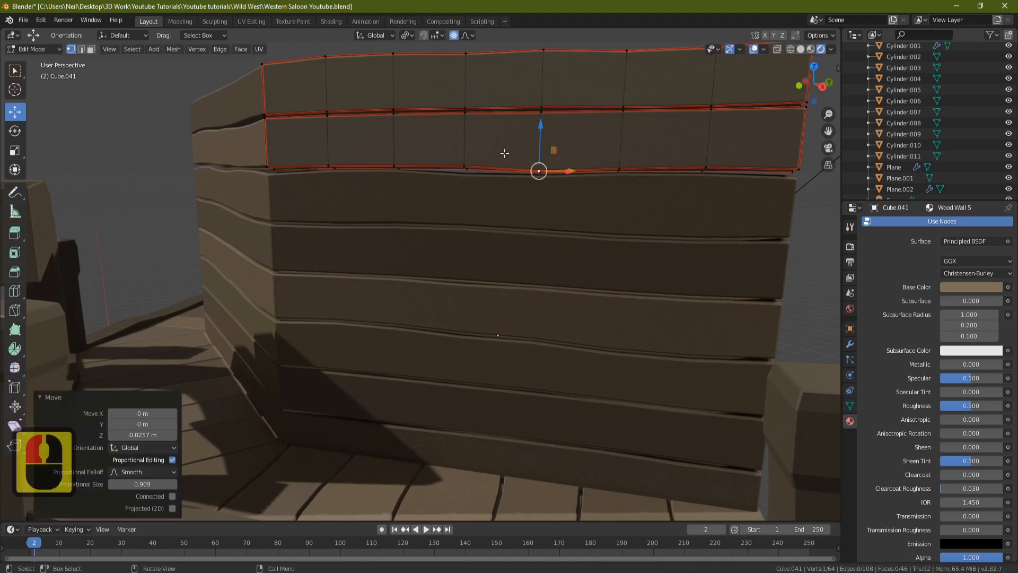
left_click(469, 165)
left_click_drag(466, 125, 465, 134)
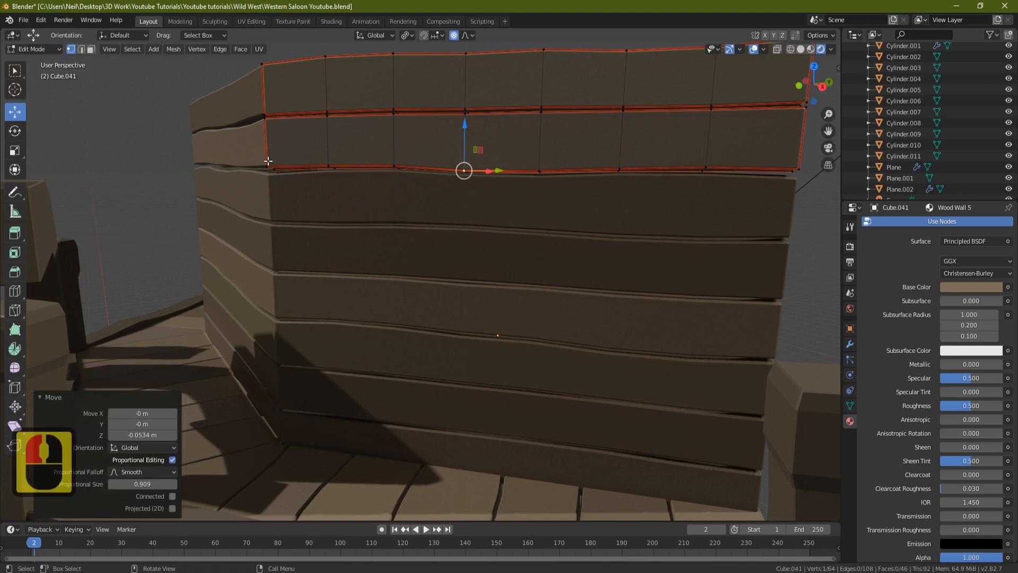
left_click(268, 161)
left_click_drag(266, 124, 268, 127)
- Lower the outer bottom corner and its neighbouring vertex on the angled wall's added planks, then leave mesh editing with nothing selected
double_click(792, 165)
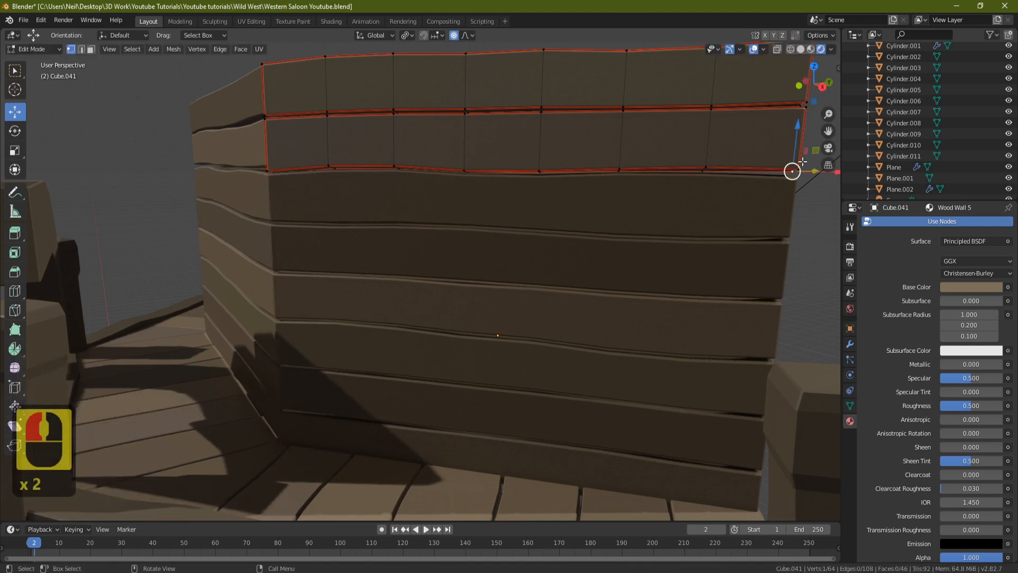
left_click_drag(798, 133, 797, 135)
double_click(705, 168)
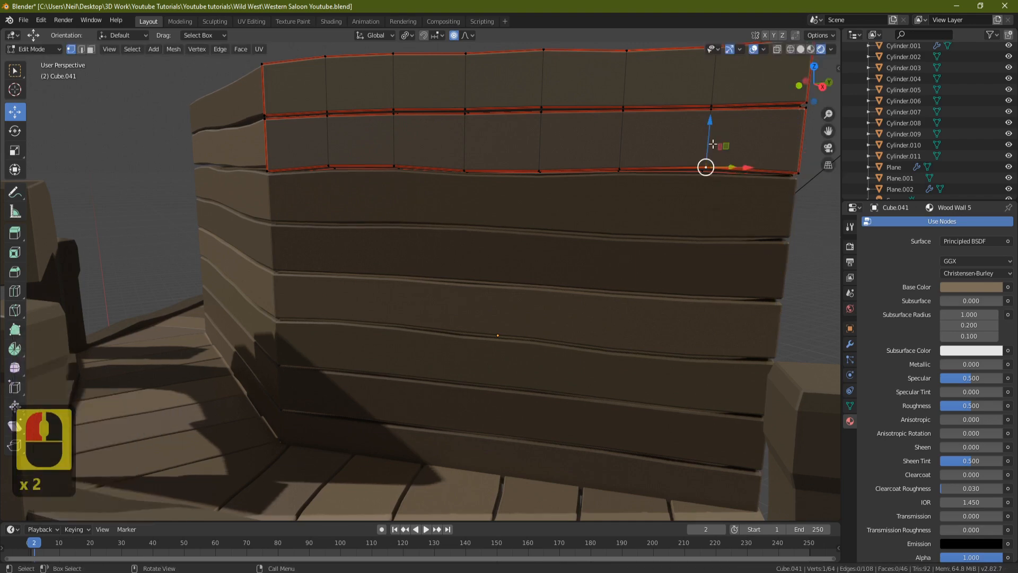
left_click_drag(709, 131, 712, 137)
key("Tab")
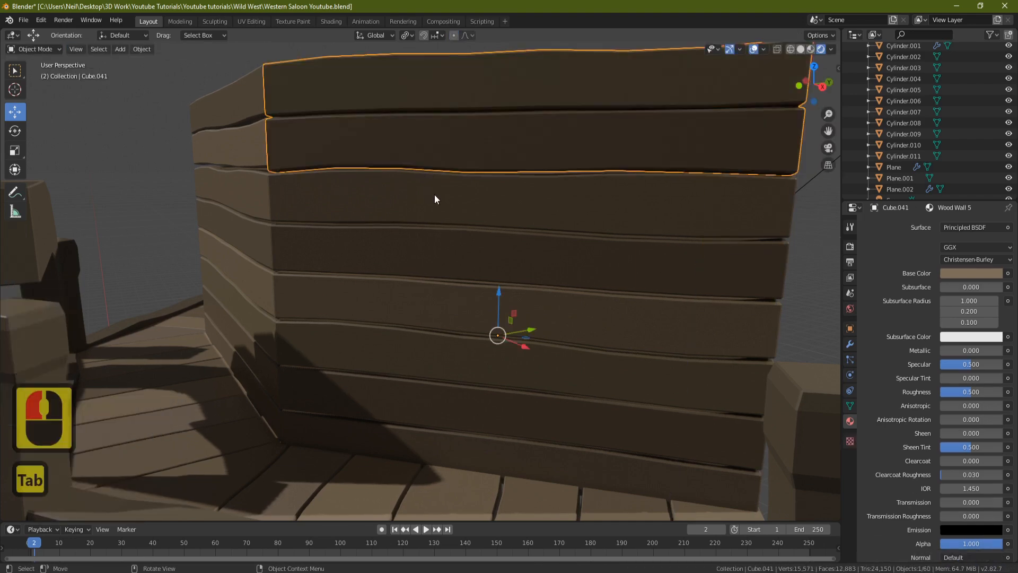
middle_click_drag(434, 195, 476, 192)
key("a")
key("a")
- Hide both playing cards, the sign arch and the SALOON lettering in front of the front wall
scroll(536, 183, "down", 5)
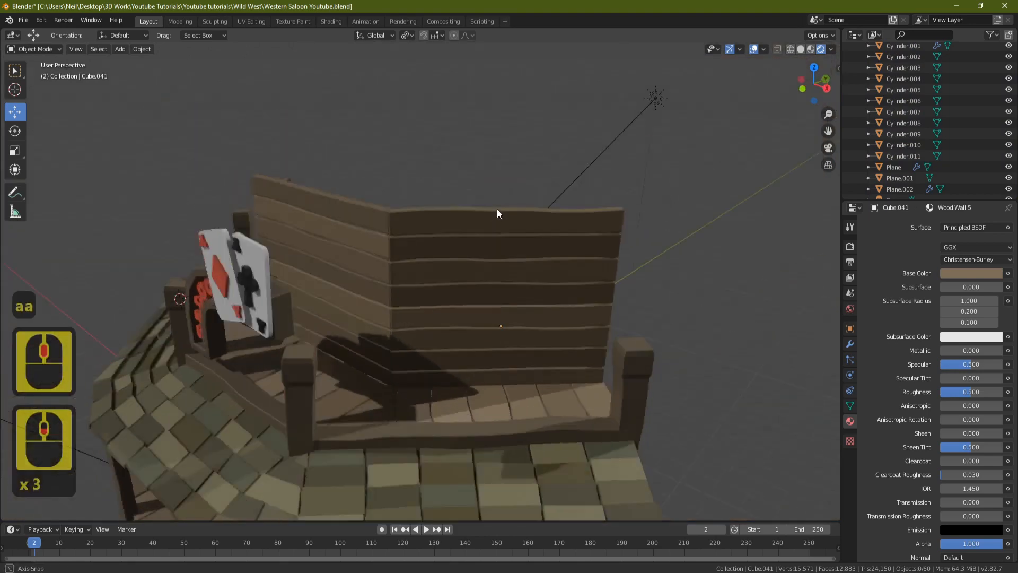
middle_click_drag(498, 209, 418, 231)
scroll(418, 231, "up", 2)
left_click(301, 277)
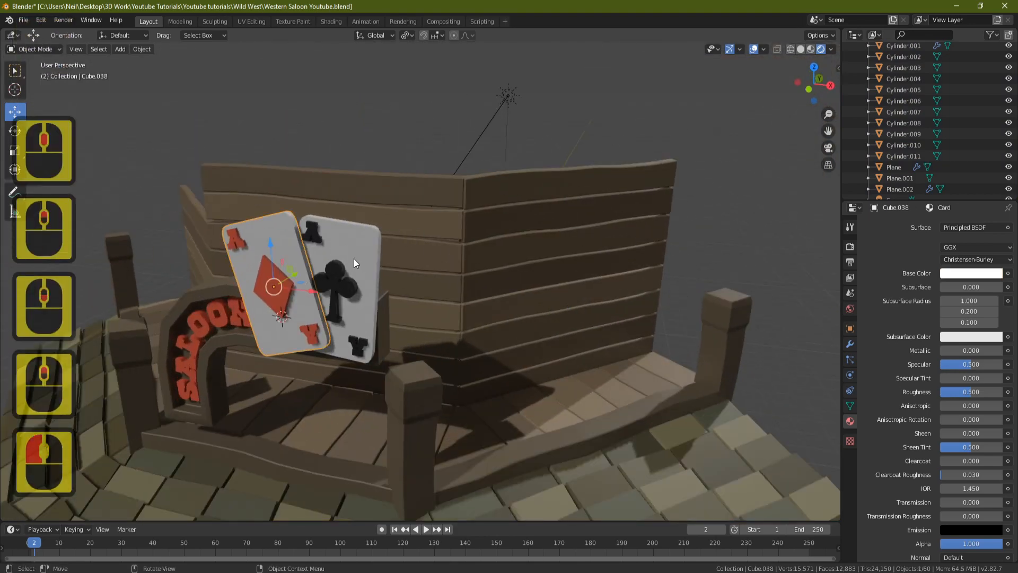
key("h")
left_click(349, 269)
key("h")
left_click(279, 300)
key("h")
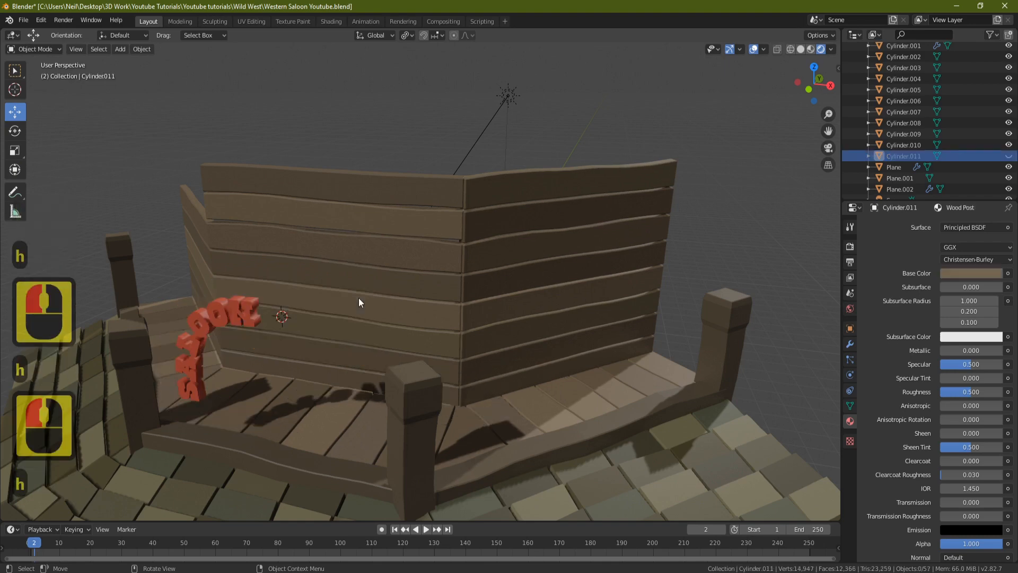
left_click(232, 307)
key("h")
- Lower two middle bottom vertices of the front wall's added planks about 0.039 m using proportional editing
middle_click_drag(330, 304, 368, 230)
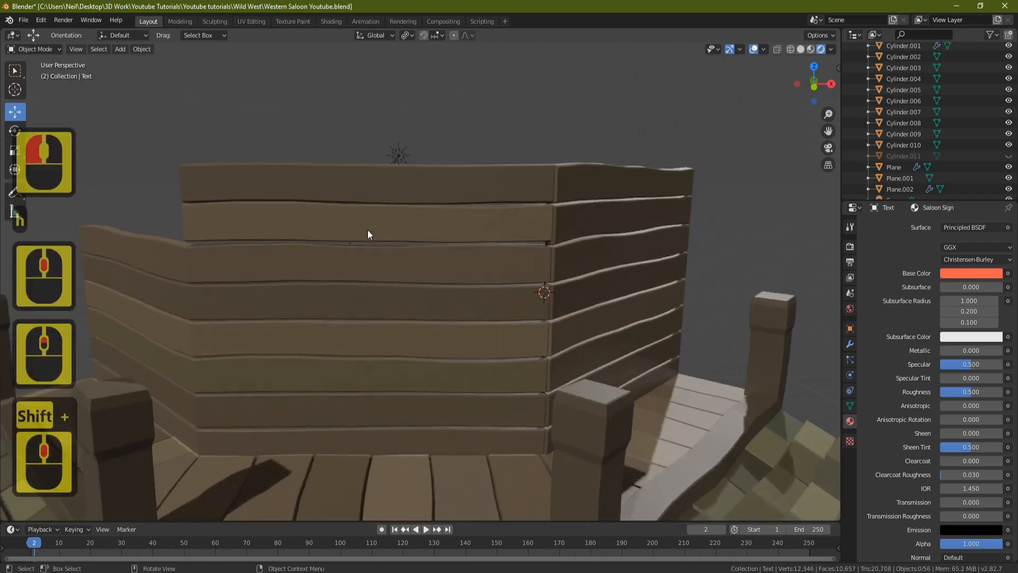
scroll(367, 234, "up", 2)
left_click(341, 136)
key("Tab")
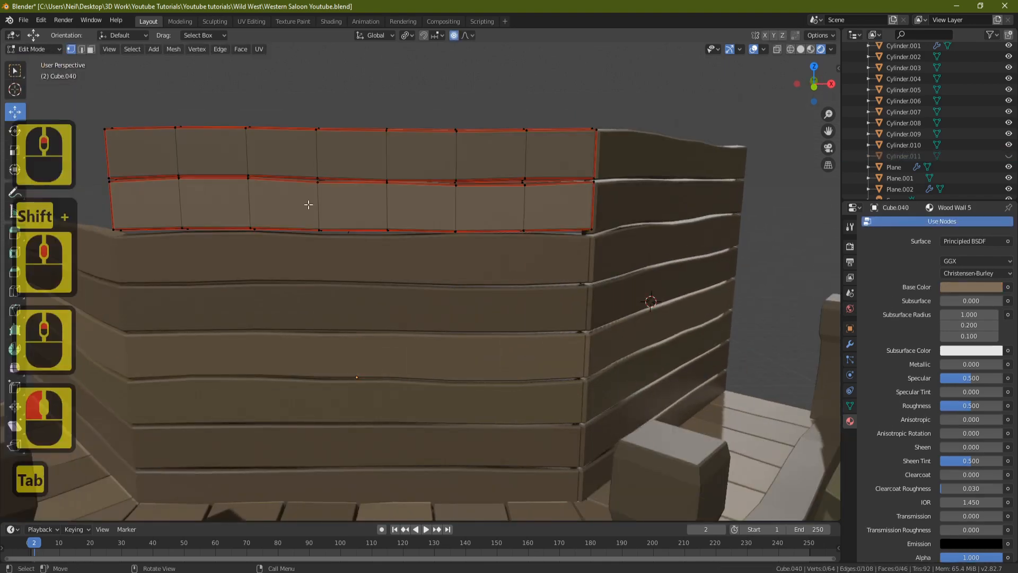
left_click(320, 229)
left_click(387, 230, "shift")
left_click_drag(353, 183, 361, 186)
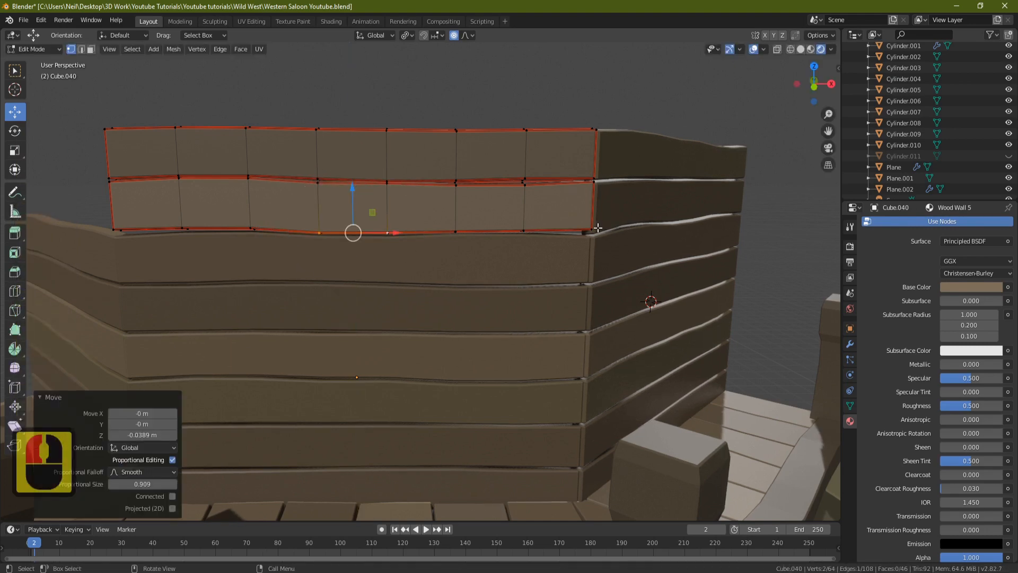
left_click(592, 229)
left_click_drag(590, 184, 591, 193, "shift")
key("ctrl+z")
- Lower the upper added front plank's bottom corner beside the angled wall about 0.015 m, and its neighbouring bottom vertex about 0.047 m without proportional editing
left_click(594, 178)
left_click_drag(593, 154, 593, 161)
middle_click_drag(479, 192, 438, 207, "shift")
scroll(439, 206, "up", 3)
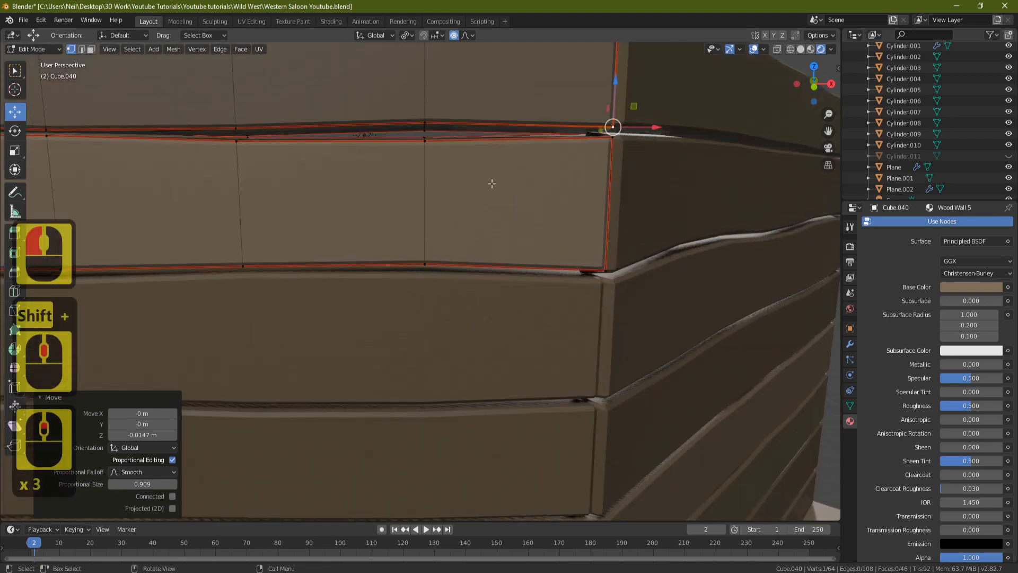
left_click(423, 125)
left_click_drag(425, 88, 424, 80)
left_click(425, 136)
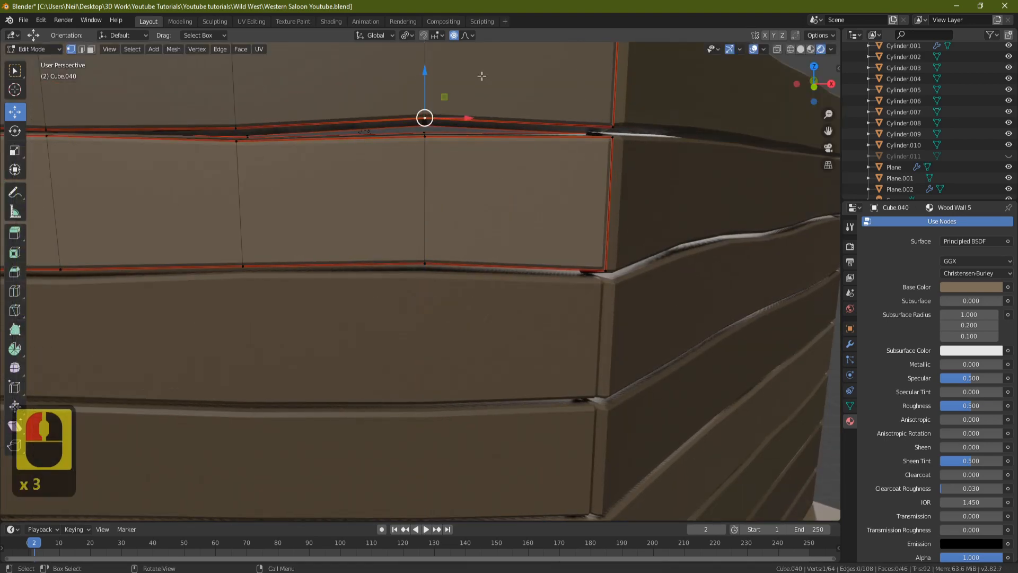
left_click(454, 36)
left_click_drag(425, 80, 424, 91)
left_click(425, 127, "shift")
left_click(453, 35)
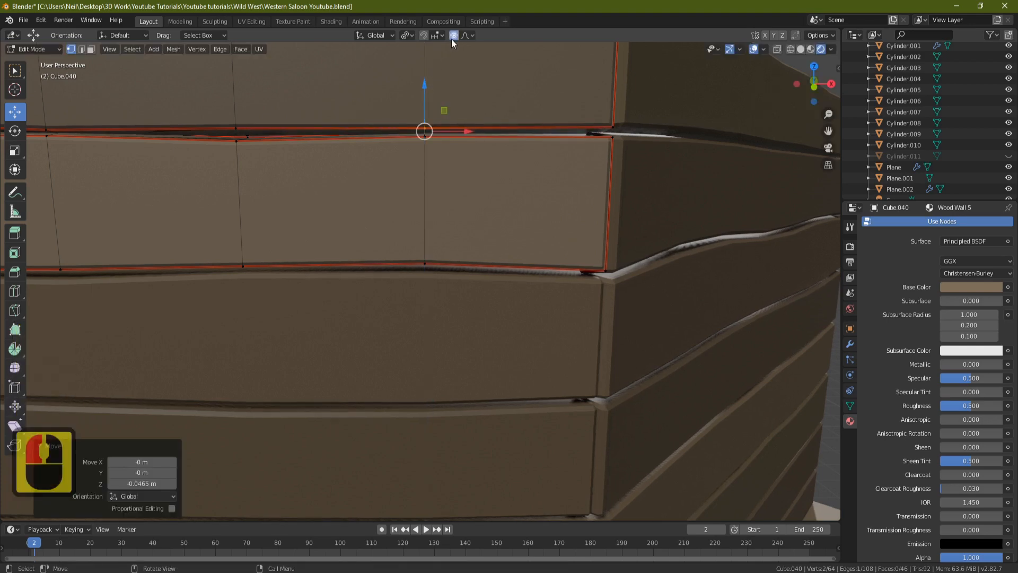
- Lower the bottom corner at the far end of the front wall's added planks about 0.081 m, plus its neighbouring bottom vertex, using proportional editing
scroll(371, 111, "down", 2)
middle_click_drag(226, 165, 518, 205, "shift")
scroll(534, 150, "up", 2)
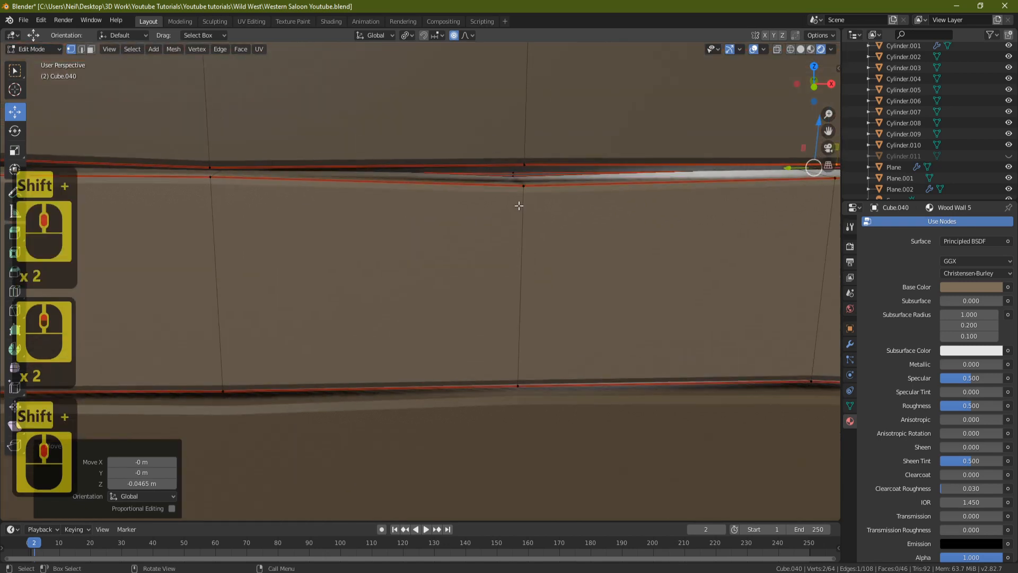
scroll(313, 184, "down", 1)
middle_click_drag(241, 210, 477, 170, "shift")
mouse_move(211, 206)
middle_mouse_down("shift")
mouse_move(447, 175)
mouse_move(429, 182)
middle_mouse_up("shift")
middle_click_drag(259, 199, 381, 178, "shift")
middle_click_drag(175, 255, 368, 225, "shift")
left_click(368, 224)
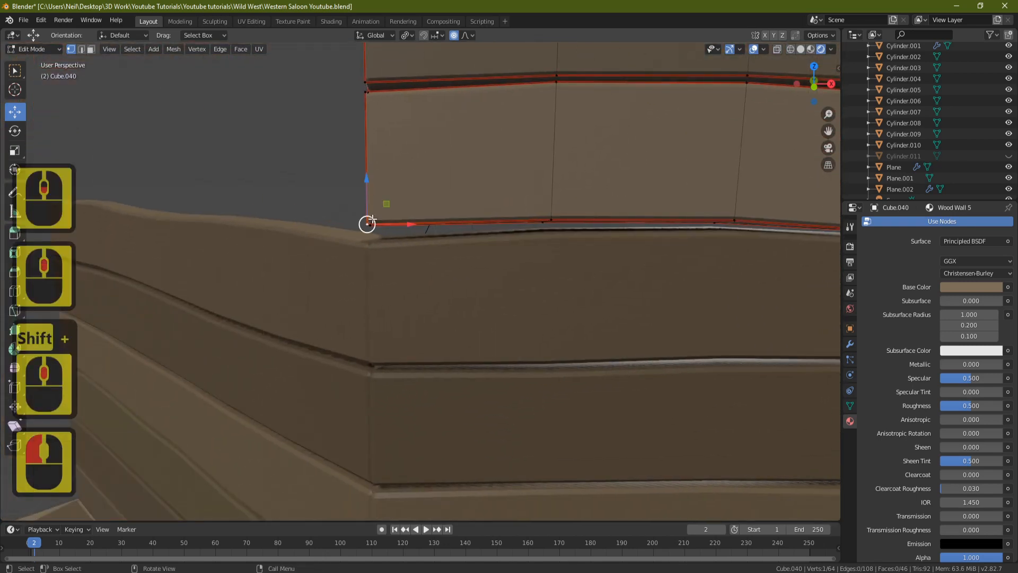
key("g")
key("z")
left_click(366, 204)
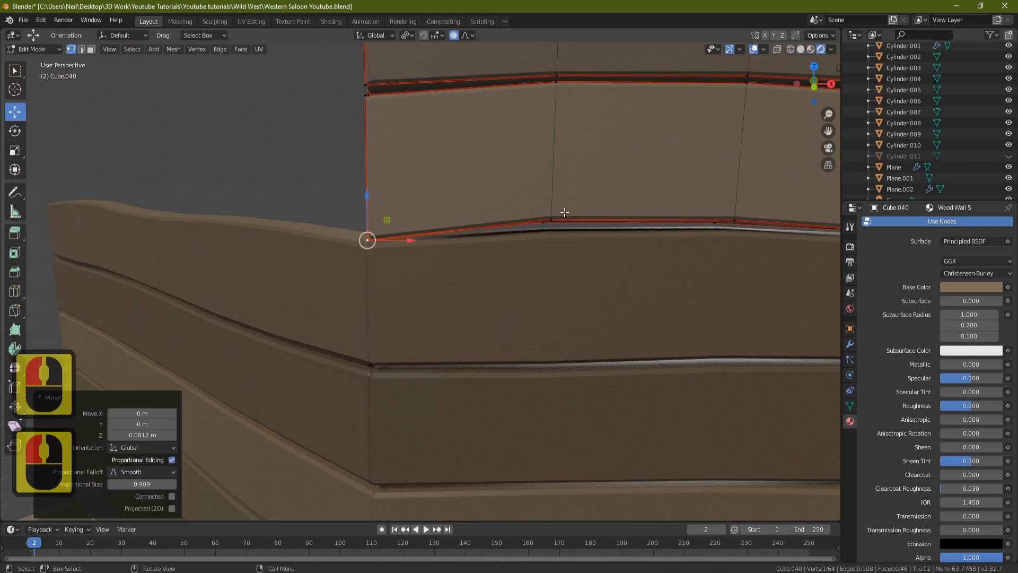
left_click(552, 219)
key("g")
key("z")
left_click(556, 185)
- Lower the upper added front plank's far bottom corner about 0.028 m without proportional editing
left_click(365, 85)
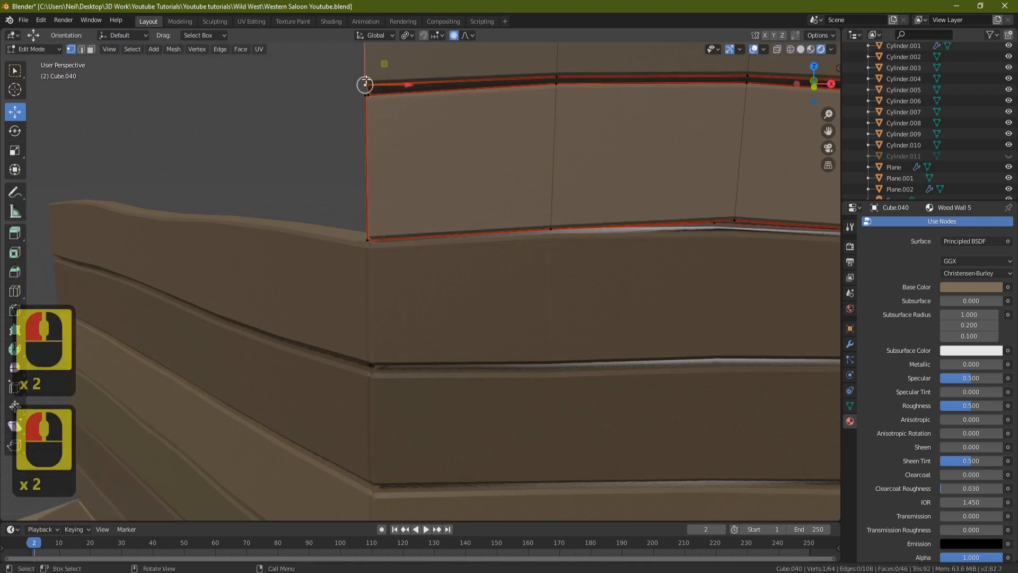
left_click(454, 35)
key("g")
key("z")
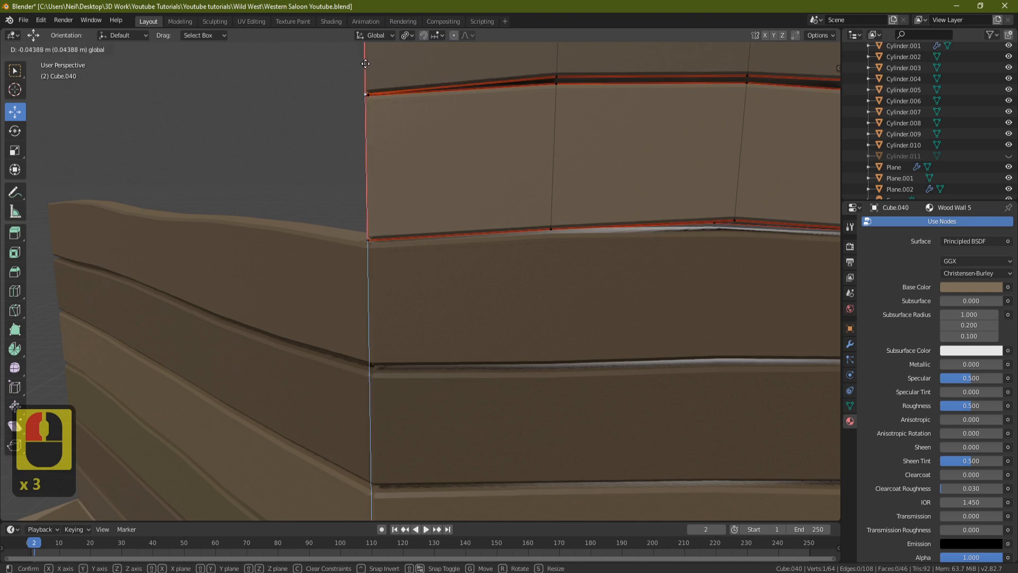
left_click(382, 61)
- Lower the third bottom vertex from the front wall's far end about 0.025 m with proportional editing, then leave mesh editing
middle_click_drag(382, 61, 484, 162)
scroll(493, 227, "up", 2)
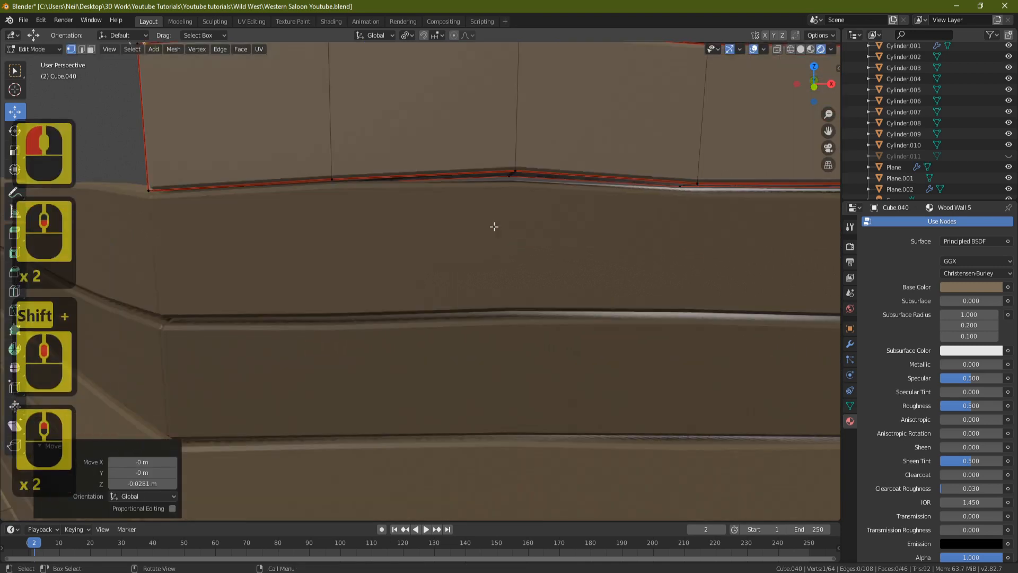
left_click(510, 169)
left_click(455, 34)
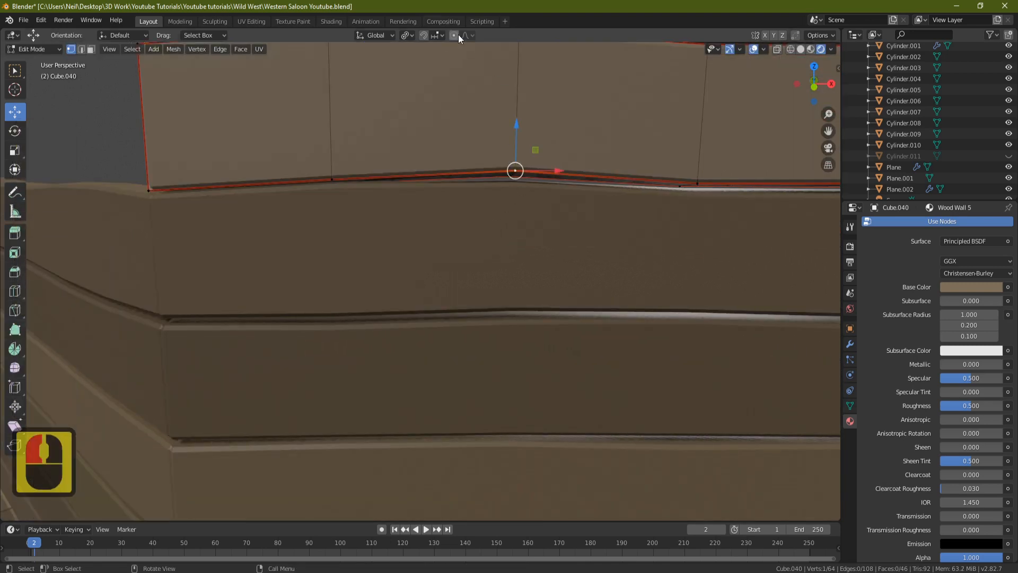
left_click(513, 129)
left_click_drag(513, 128, 513, 129)
scroll(593, 150, "down", 4)
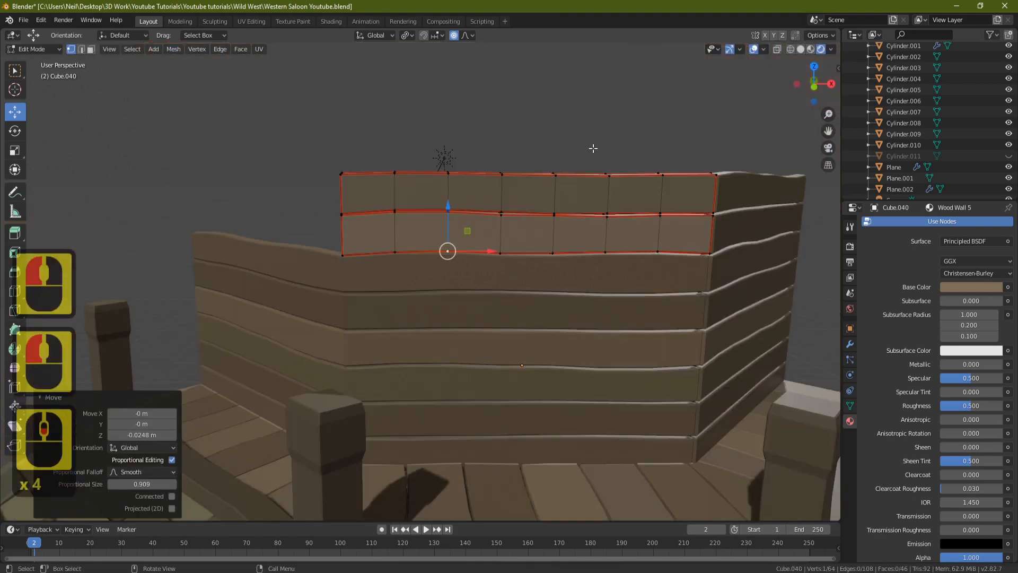
key("Tab")
- Delete the unextended angled side wall at the far end of the front wall
middle_click_drag(631, 192, 399, 284)
key("a")
key("a")
left_click(199, 278)
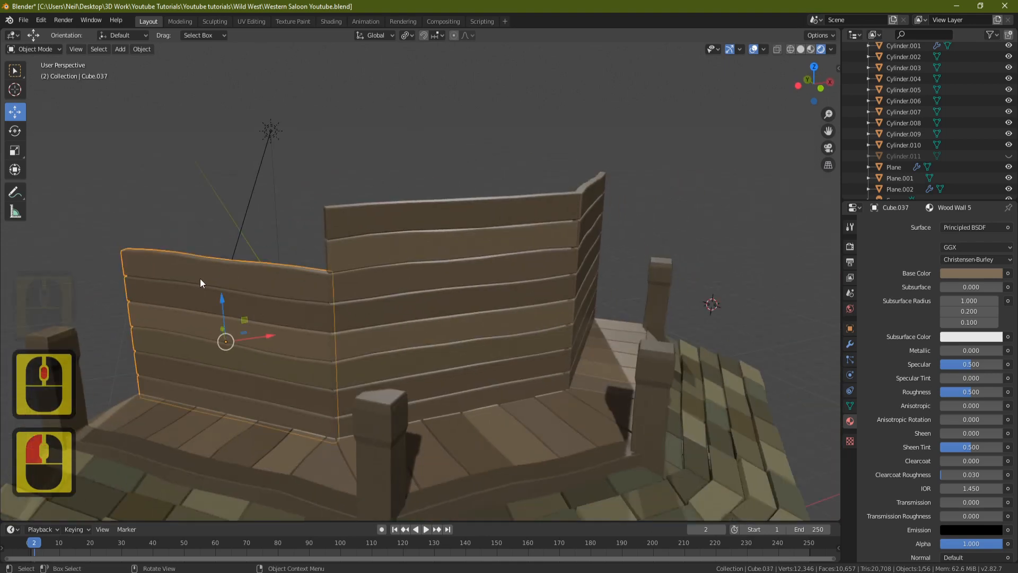
key("Delete")
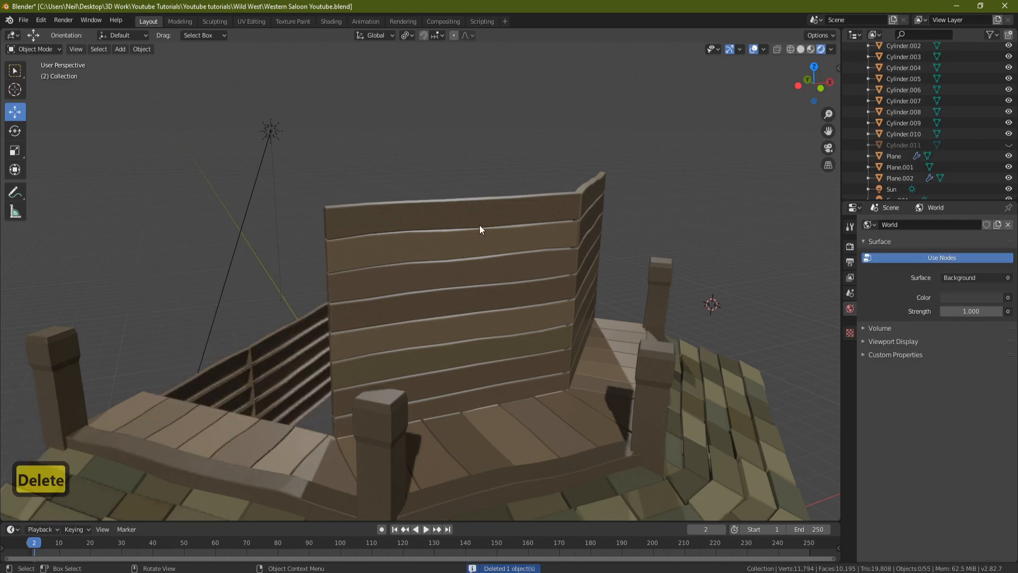
- Join the added planks with the front wall, and the other added planks with the remaining angled wall
left_click(495, 237)
left_click(509, 304, "shift")
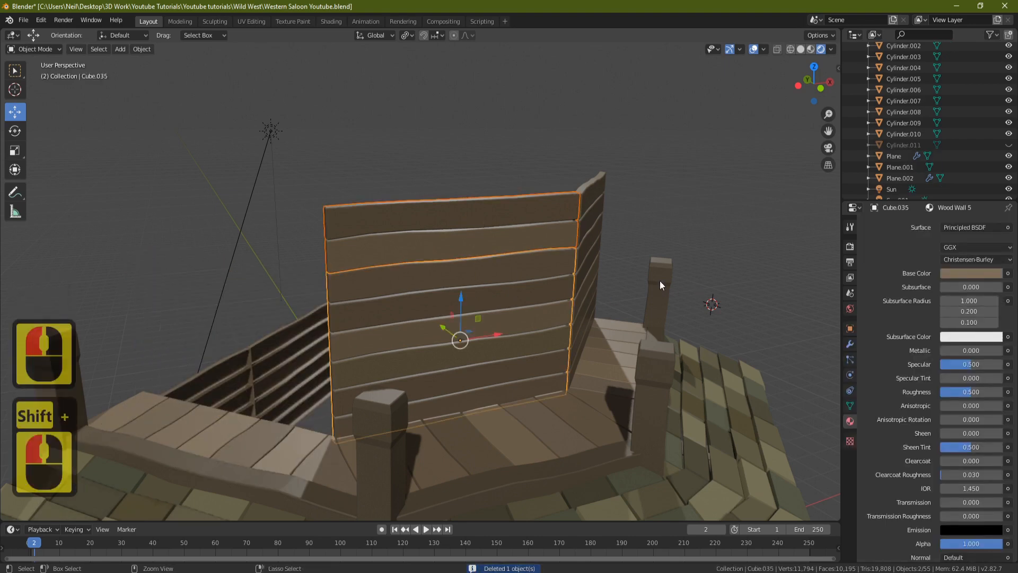
key("ctrl+j")
middle_click_drag(711, 265, 543, 275)
left_click(568, 254)
left_click(543, 276, "shift")
key("ctrl+j")
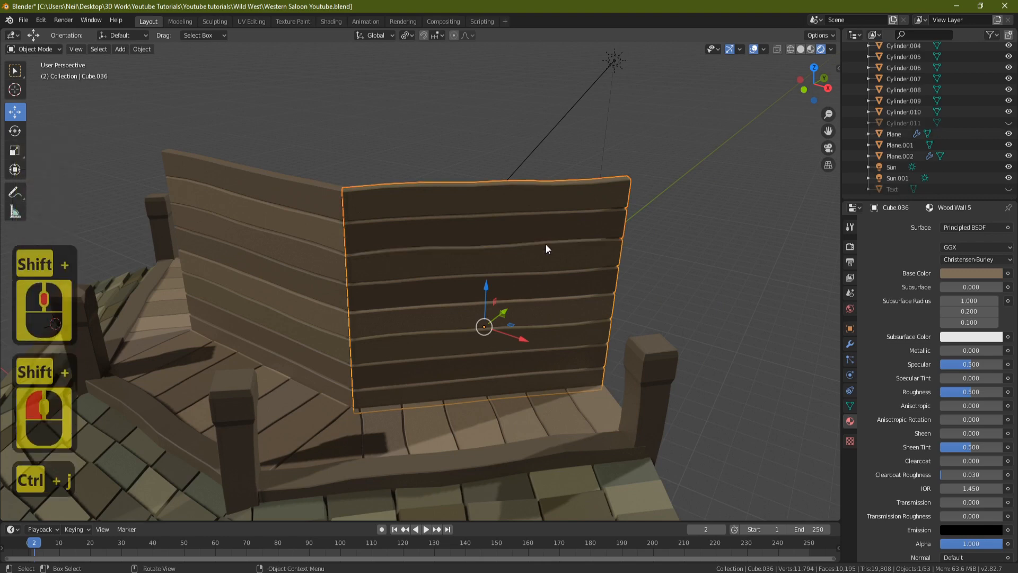
- Set the origin to geometry for both the angled wall and the front wall
right_click(526, 196)
mouse_move(573, 139)
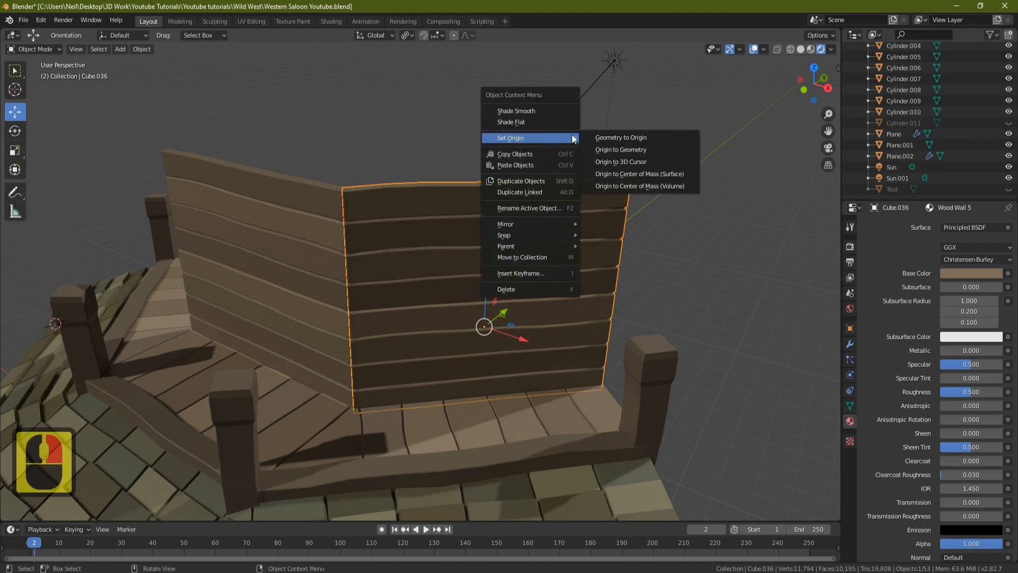
left_click(638, 149)
left_click(298, 227)
right_click(406, 122)
mouse_move(402, 123)
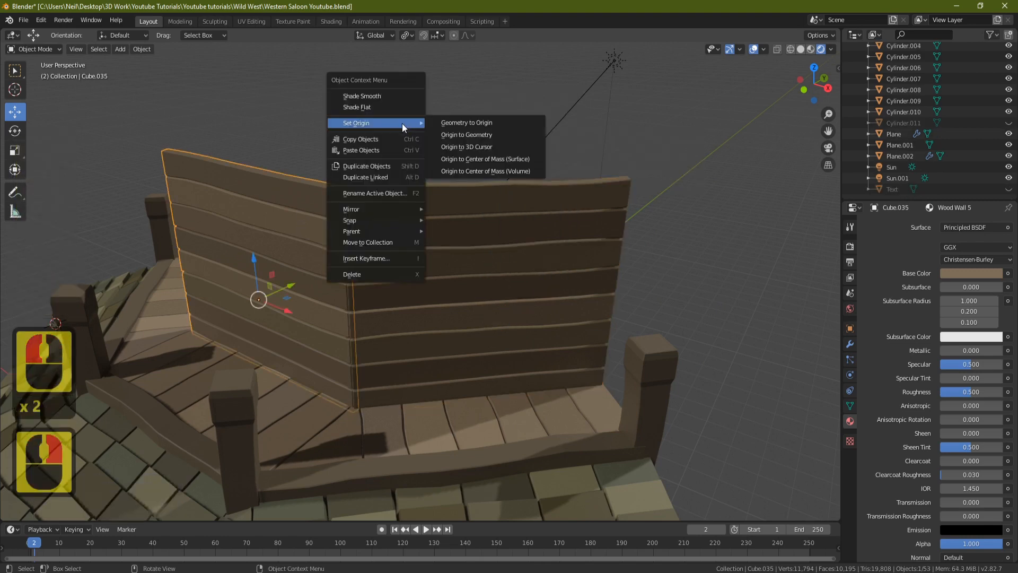
left_click(478, 135)
- Assign Wood Wall 1 to the angled wall's first and third planks from the top, then hide those planks in mesh editing
left_click(484, 269)
key("Tab")
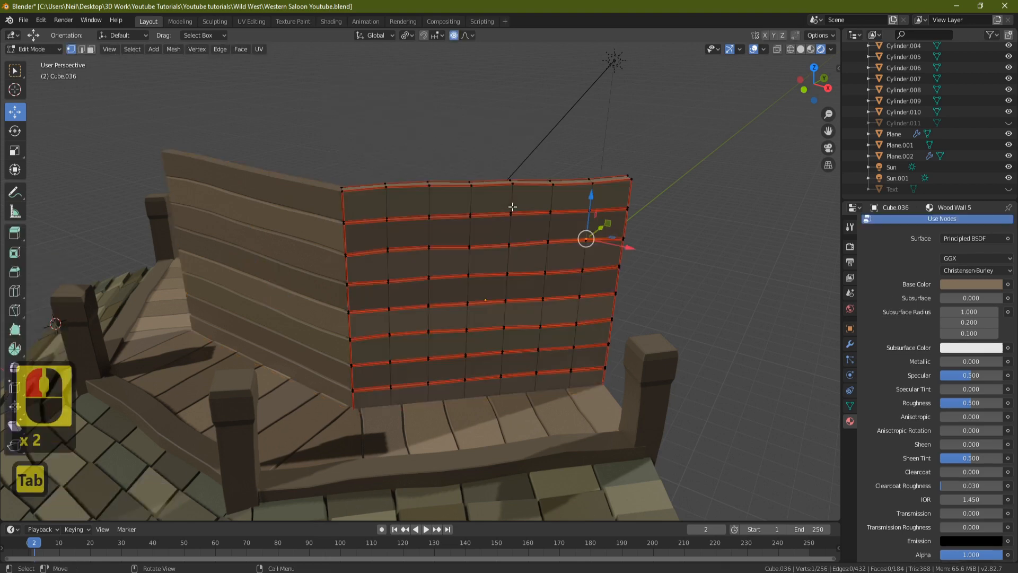
middle_click_drag(512, 207, 543, 205)
left_click(80, 49)
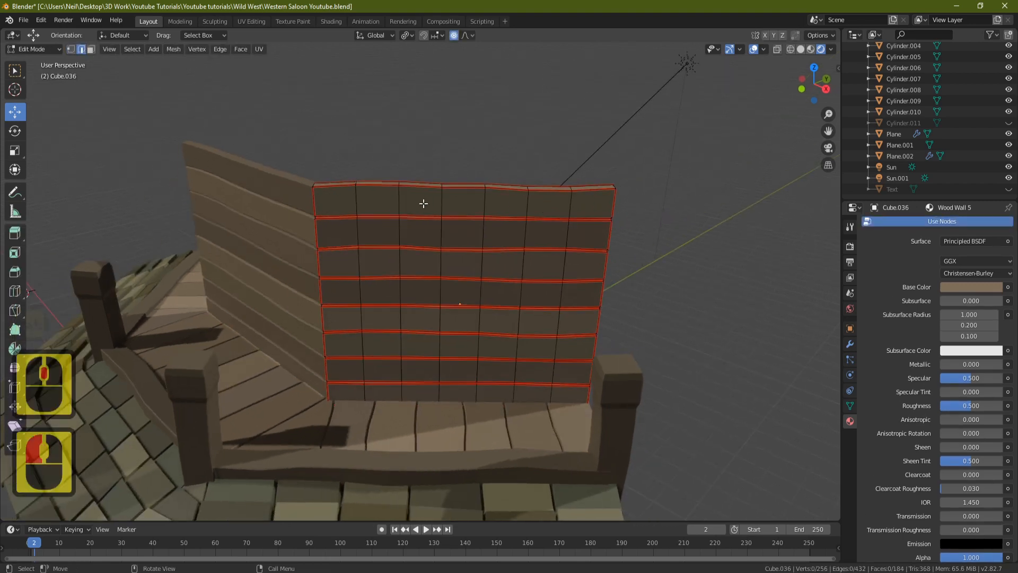
left_click(442, 195)
key("l")
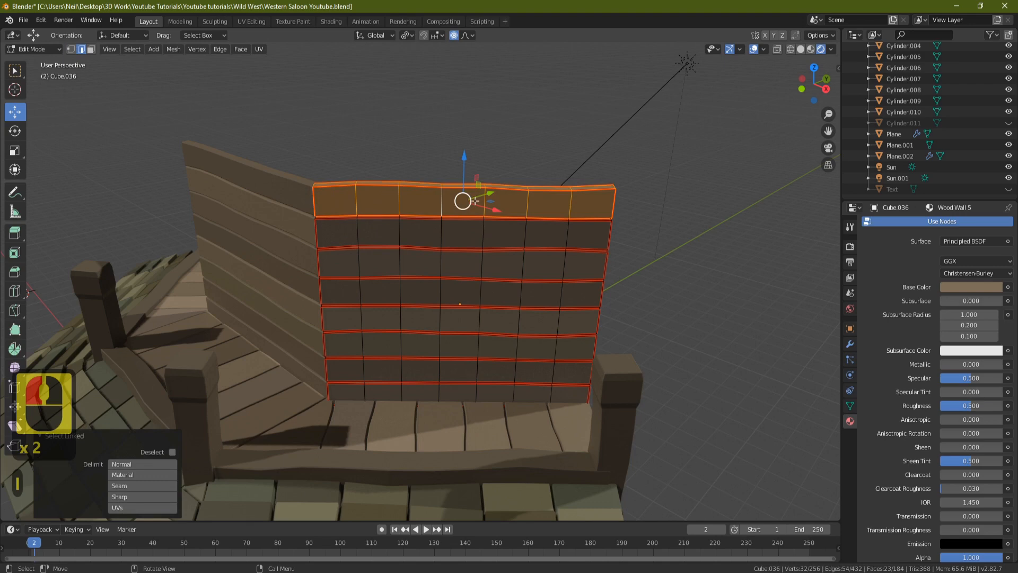
double_click(456, 257, "shift")
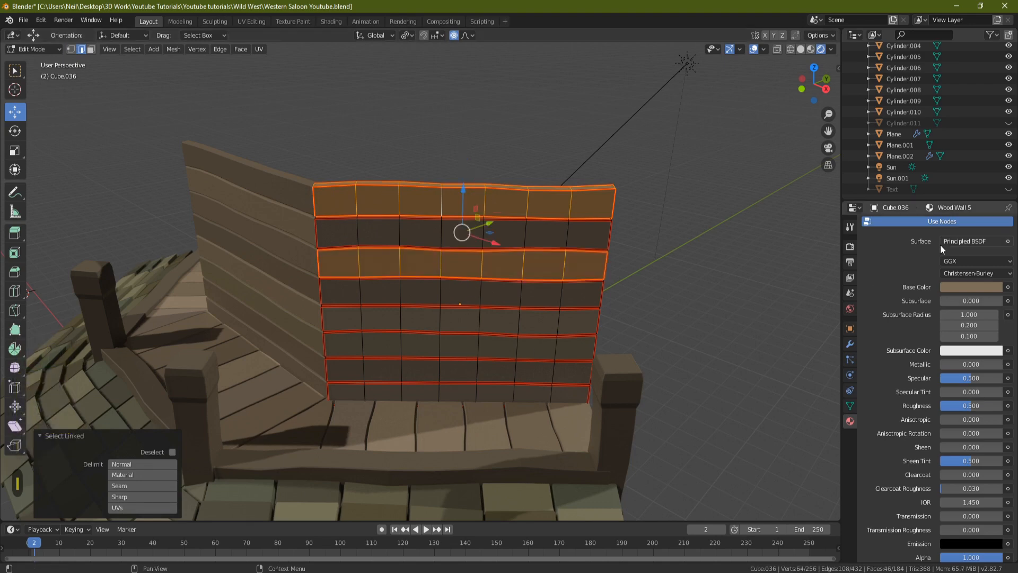
scroll(960, 287, "up", 14)
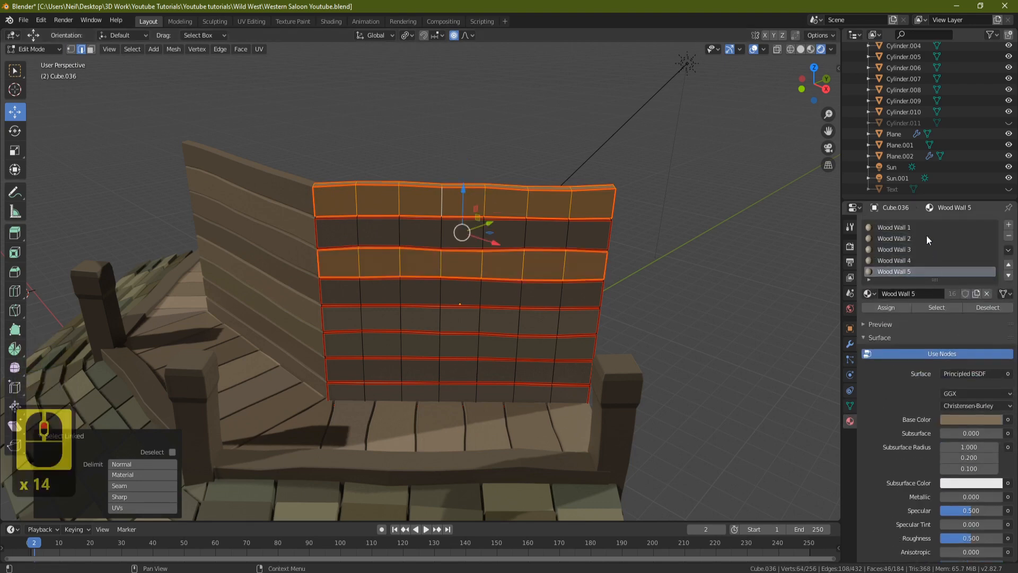
left_click(902, 227)
left_click(887, 308)
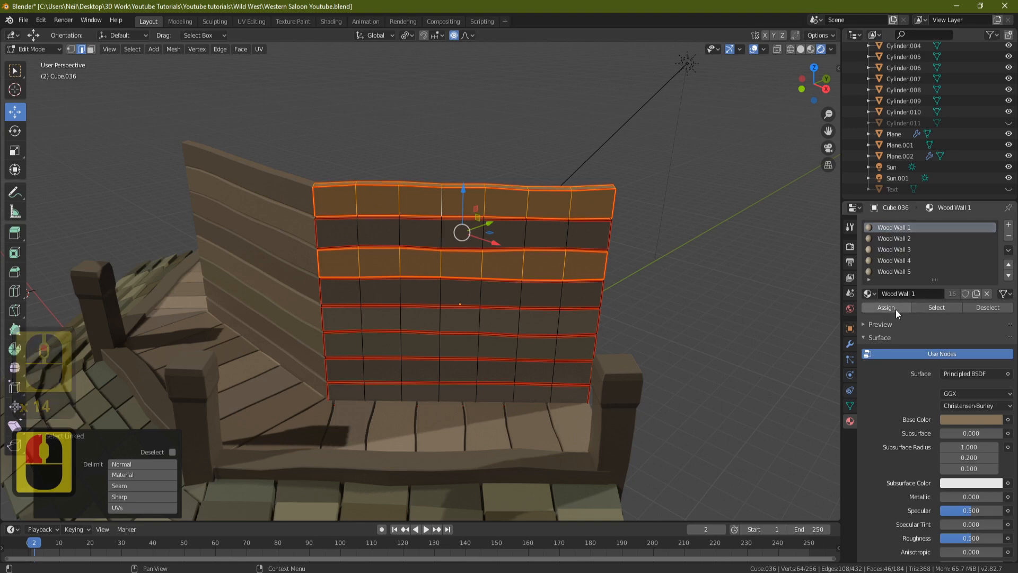
key("h")
- Assign Wood Wall 2 to the angled wall's second and sixth planks from the top, then hide them
left_click(512, 228)
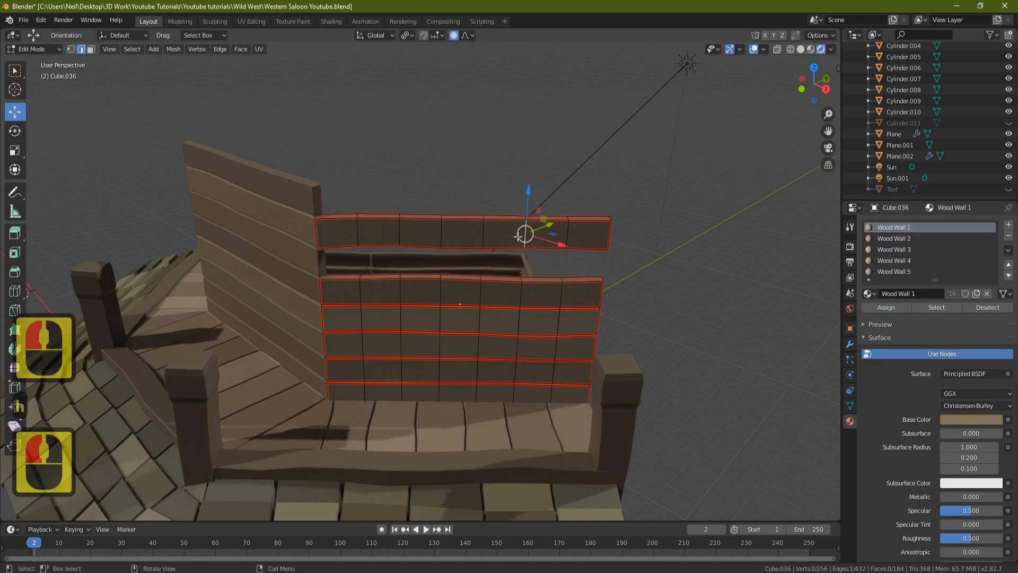
key("l")
key("l")
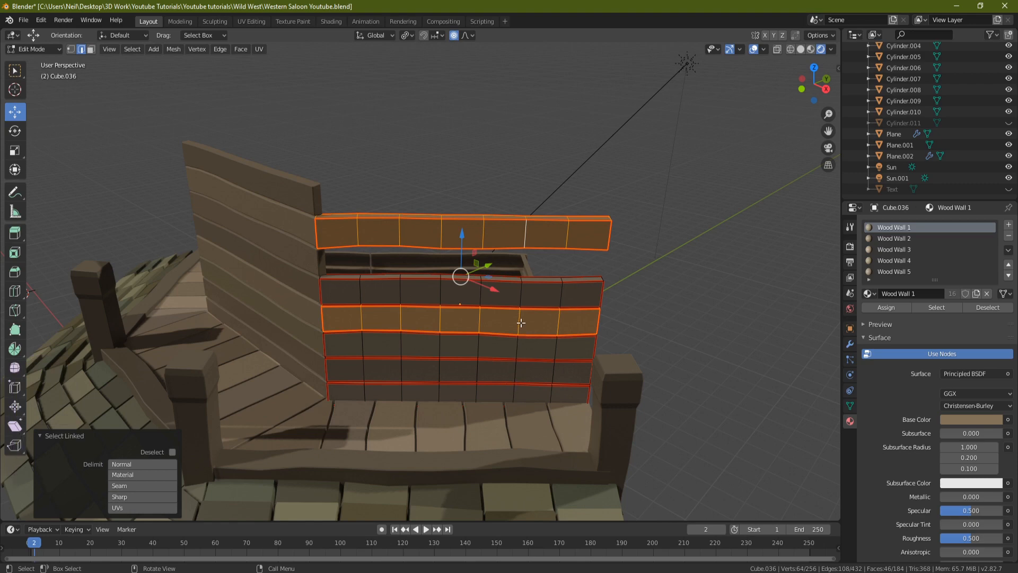
key("shift+l")
key("l")
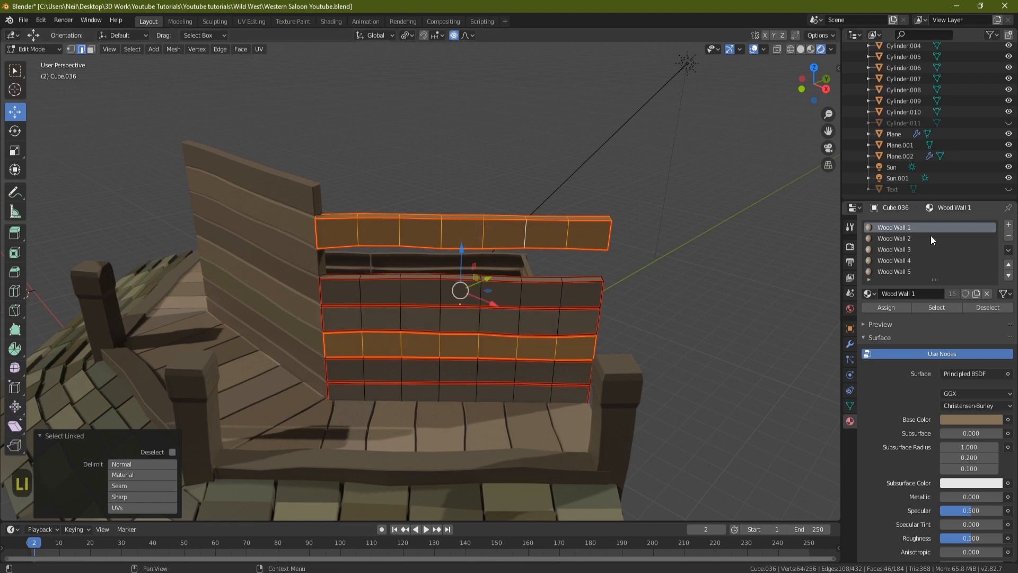
left_click(917, 239)
left_click(901, 312)
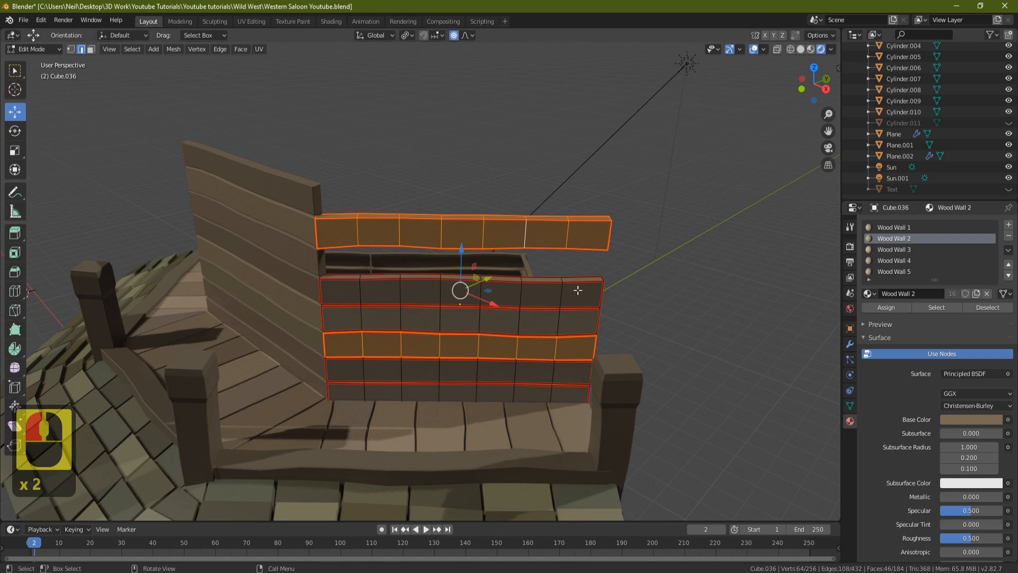
key("h")
- Assign Wood Wall 3 to the angled wall's lowest plank, then hide it
left_click(524, 301)
key("l")
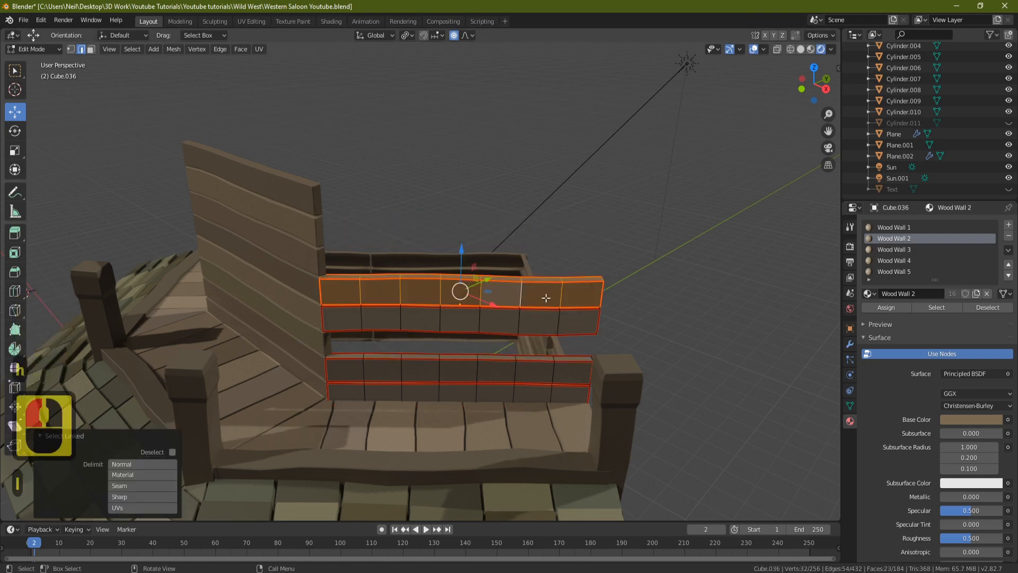
left_click(523, 392)
key("l")
left_click(921, 253)
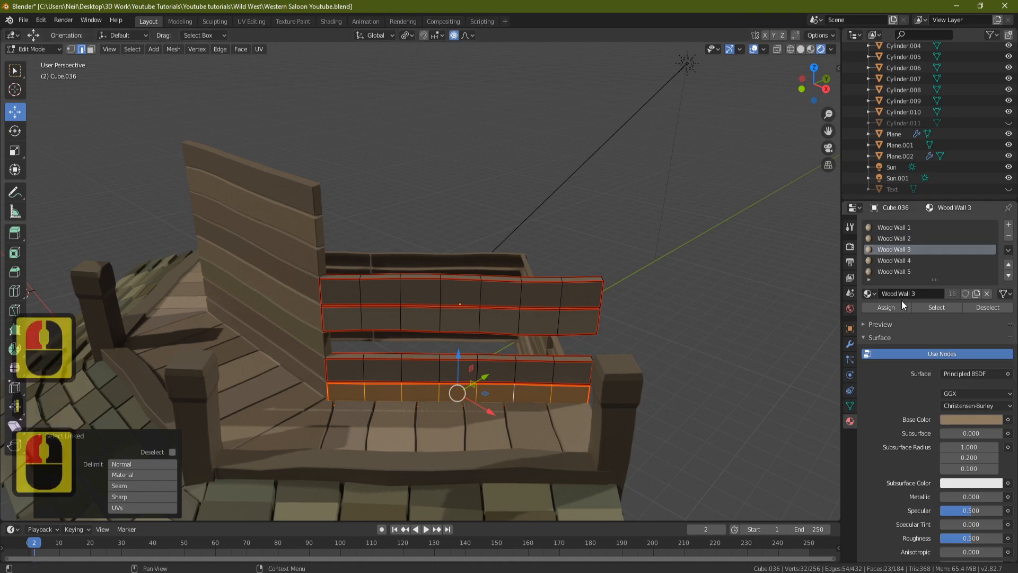
left_click(898, 307)
key("h")
- Assign Wood Wall 4 to the angled wall's fourth and seventh planks from the top, then hide them
left_click(506, 290)
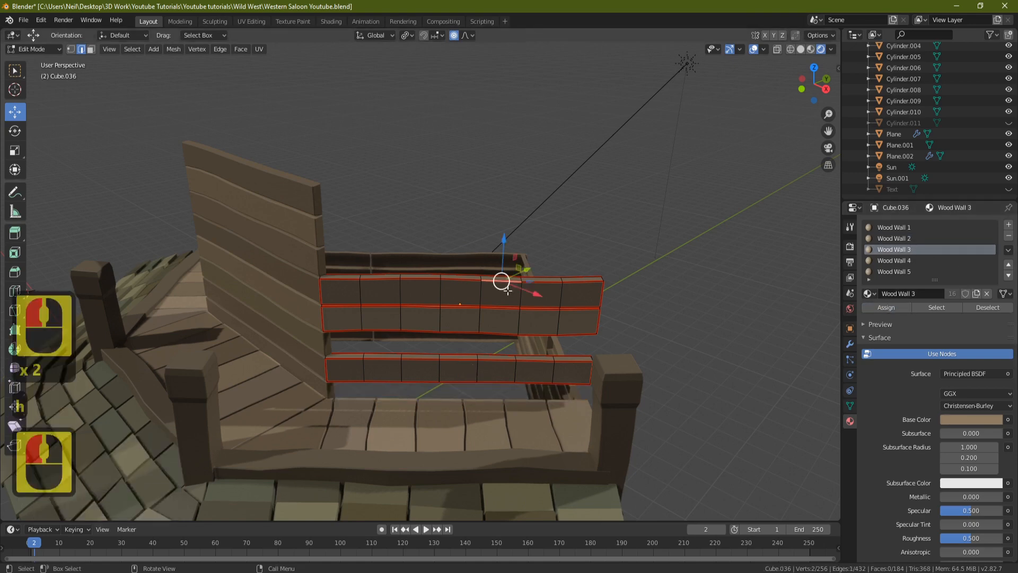
key("l")
key("l")
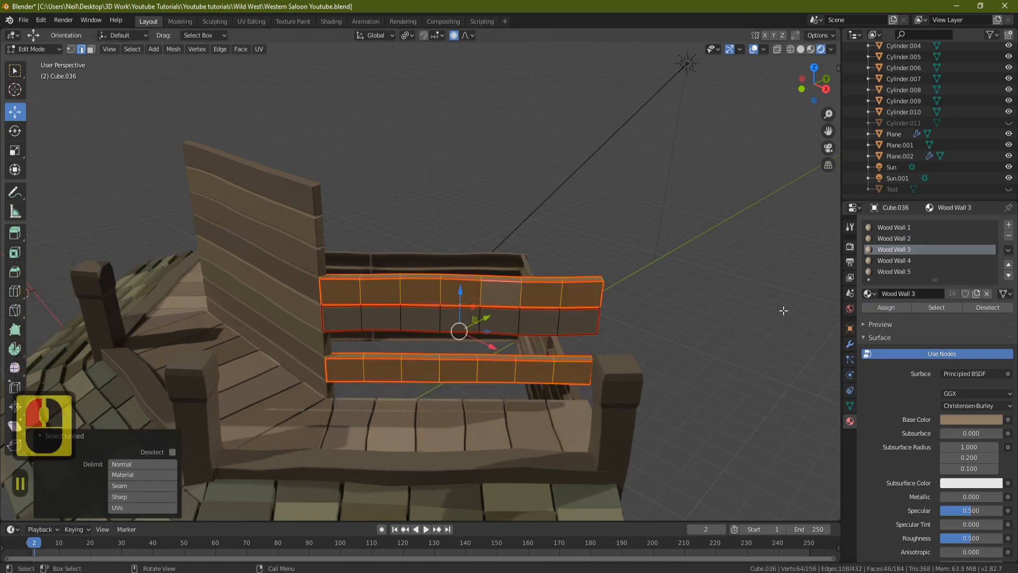
left_click(889, 262)
left_click(889, 307)
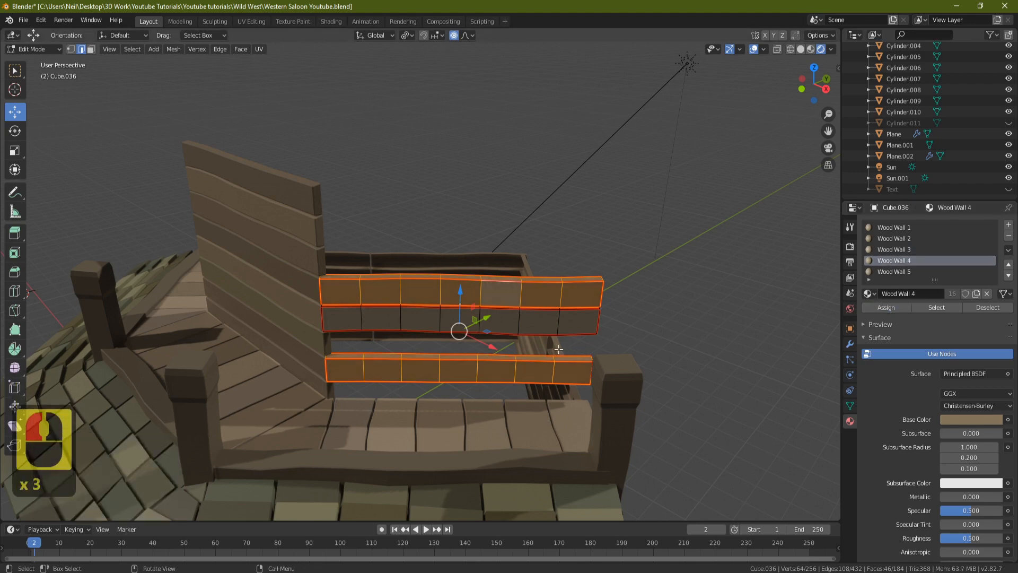
key("h")
- Assign Wood Wall 5 to the angled wall's last visible plank, then reveal all hidden planks
left_click(531, 321)
key("l")
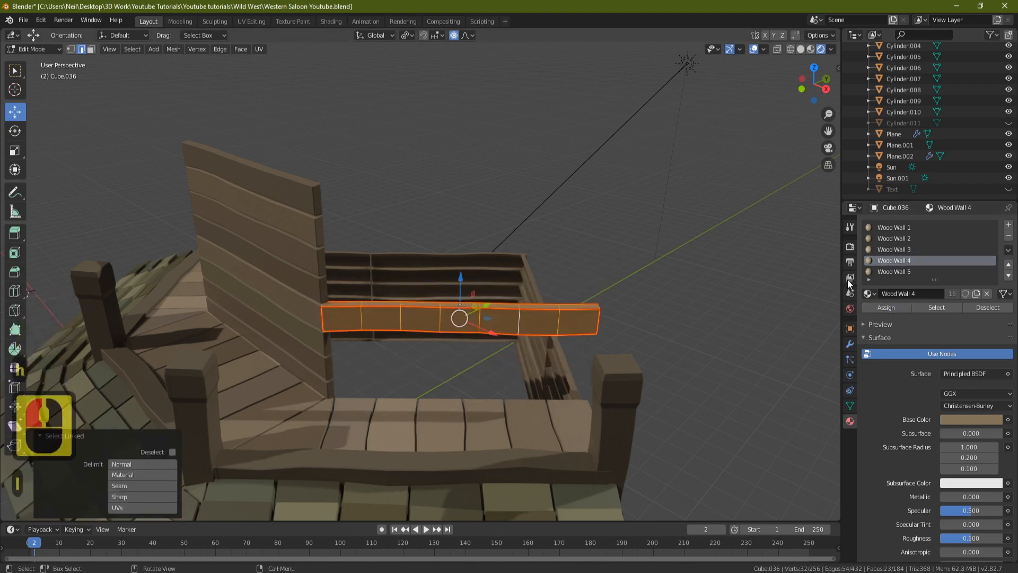
left_click(900, 271)
left_click(886, 307)
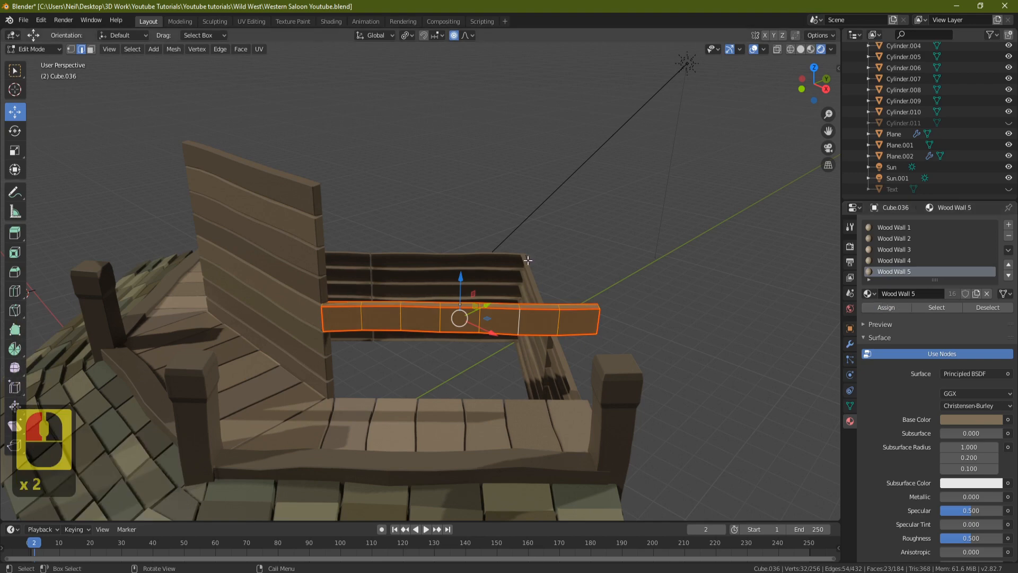
key("alt+h")
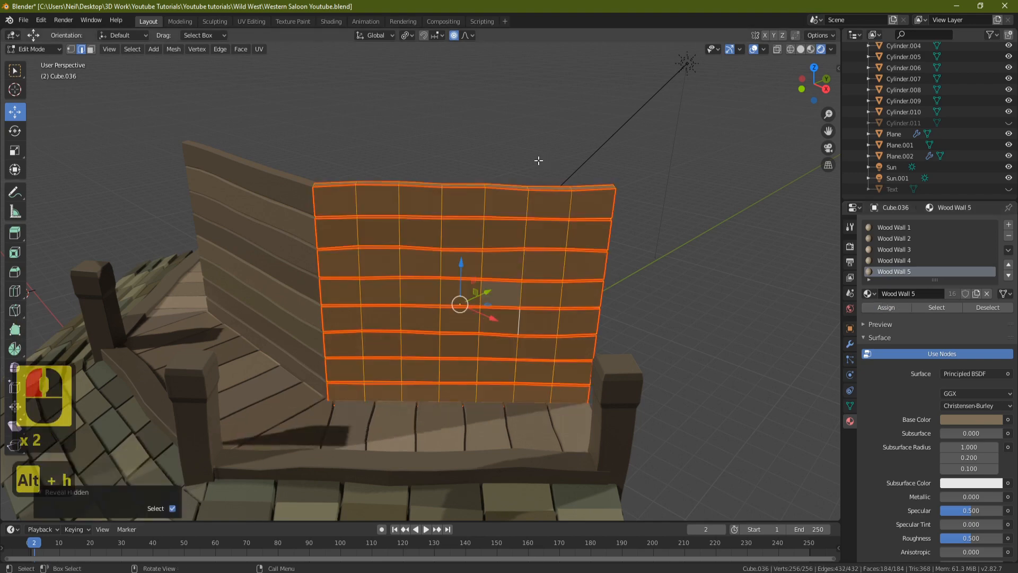
- Finish editing the angled wall and open the adjoining upper wall's mesh for editing
key("Tab")
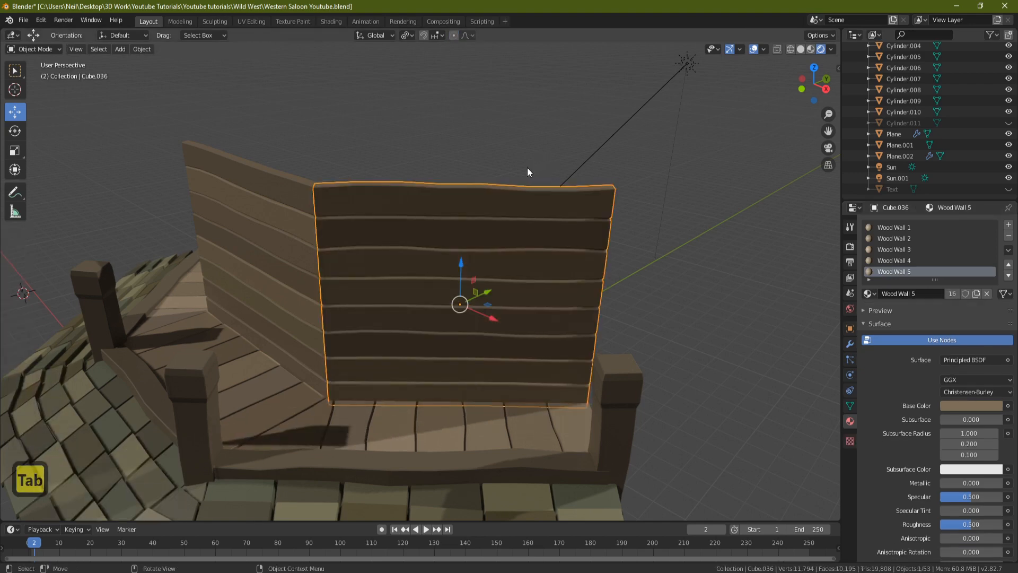
key("a")
key("a")
middle_click_drag(541, 164, 593, 136)
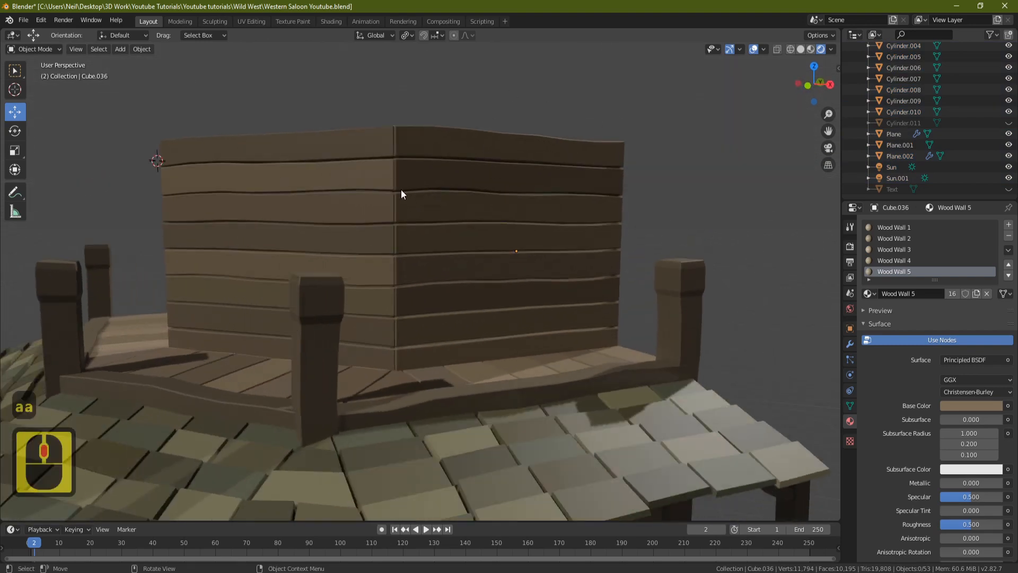
middle_click_drag(422, 205, 488, 213, "shift")
middle_click_drag(494, 228, 470, 177)
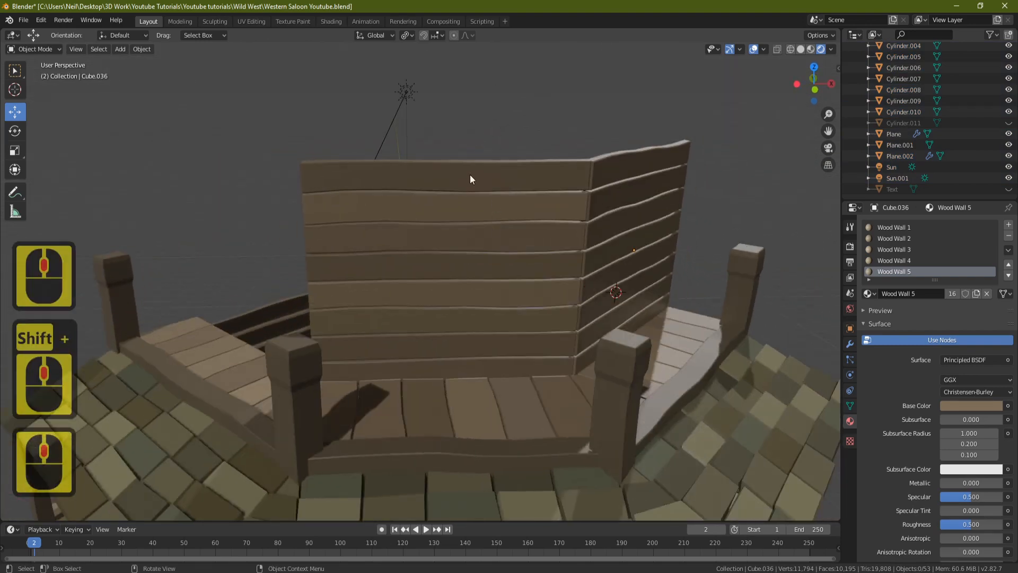
left_click(471, 176)
key("Tab")
- Assign Wood Wall 5 to the adjoining wall's top and fifth planks, then hide them
left_click(450, 175)
key("l")
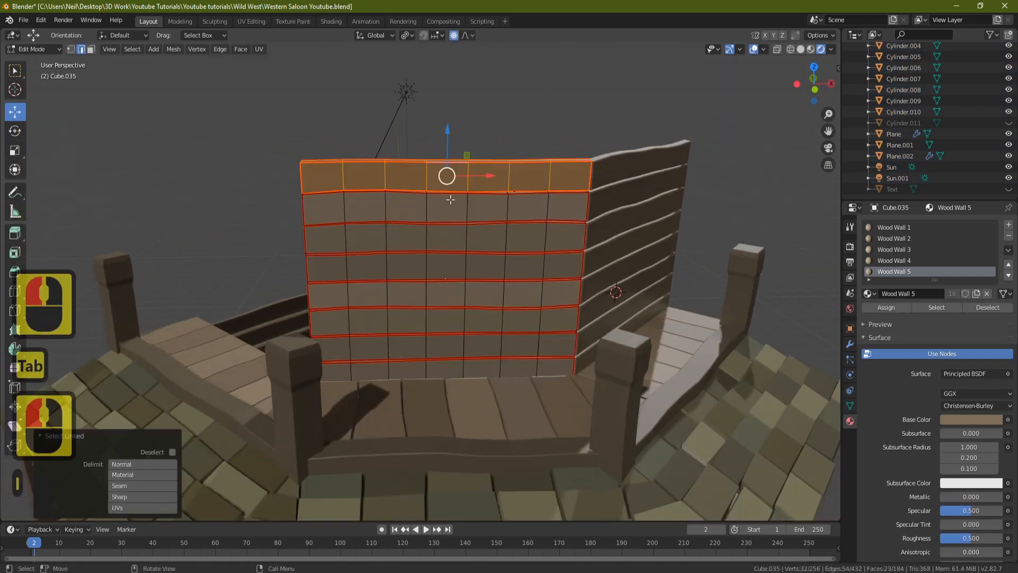
key("l")
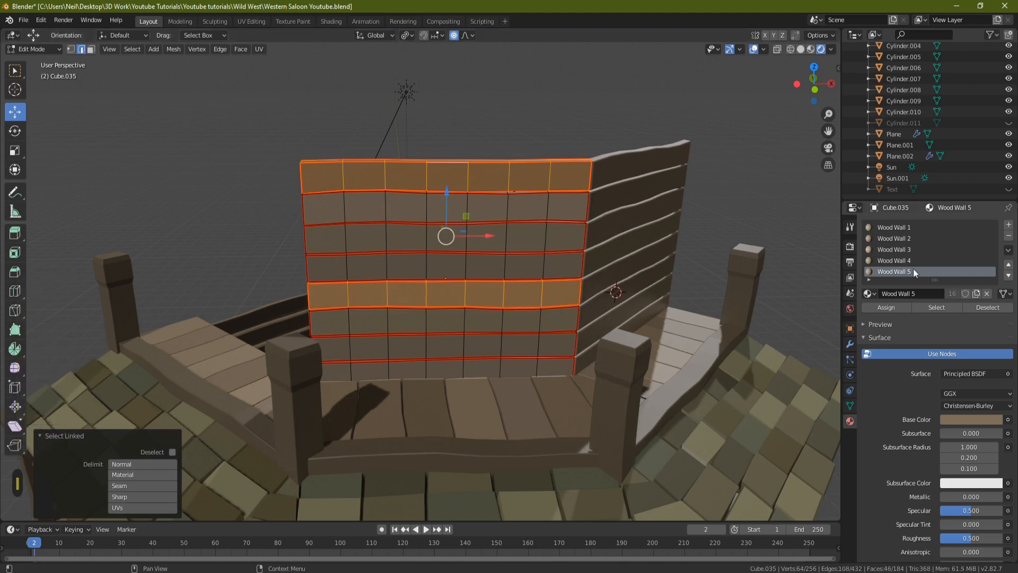
left_click(889, 310)
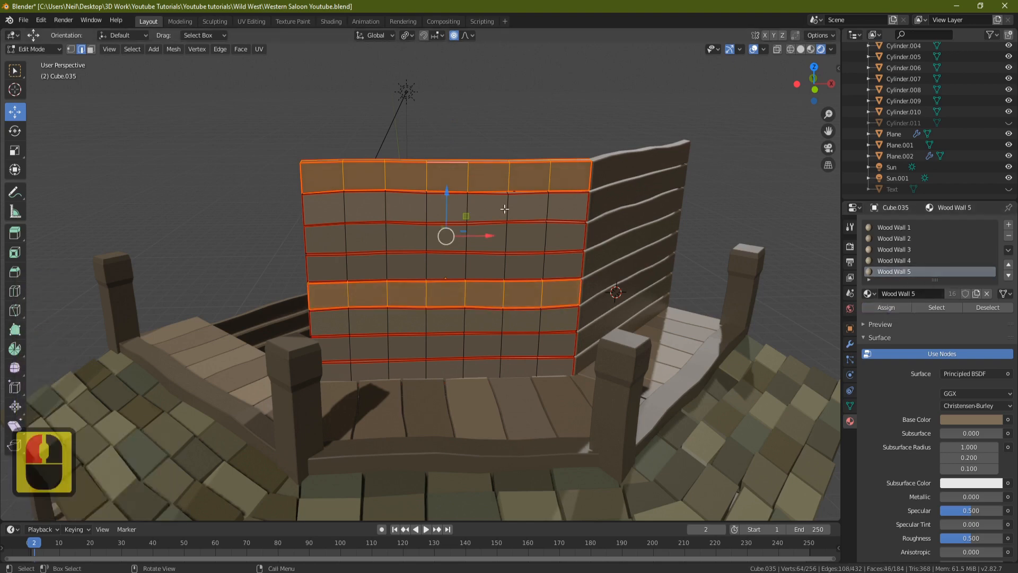
key("h")
- Assign Wood Wall 4 to the adjoining wall's second and seventh planks from the top, then hide them
key("l")
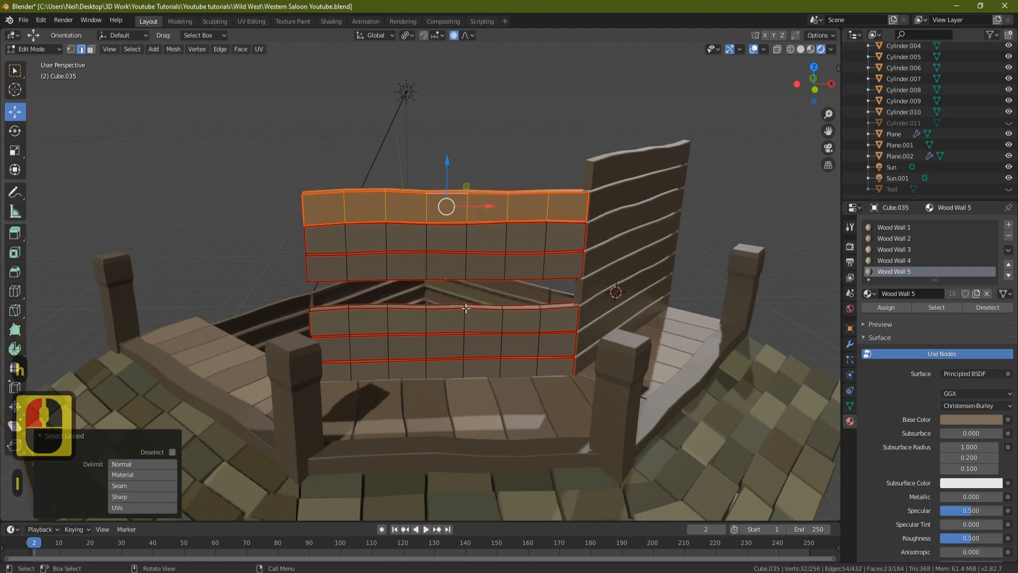
key("l")
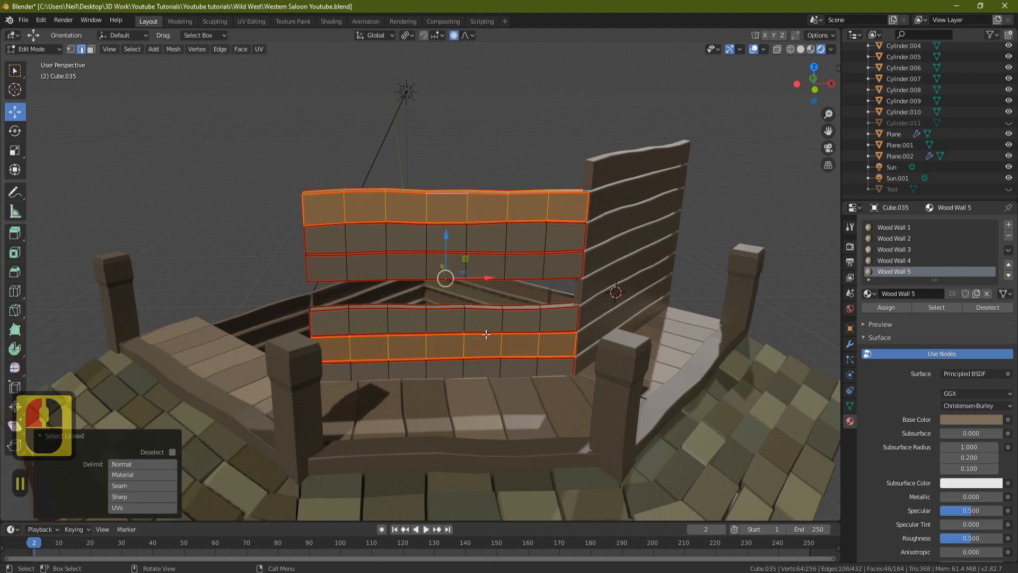
left_click(895, 259)
left_click(894, 306)
key("h")
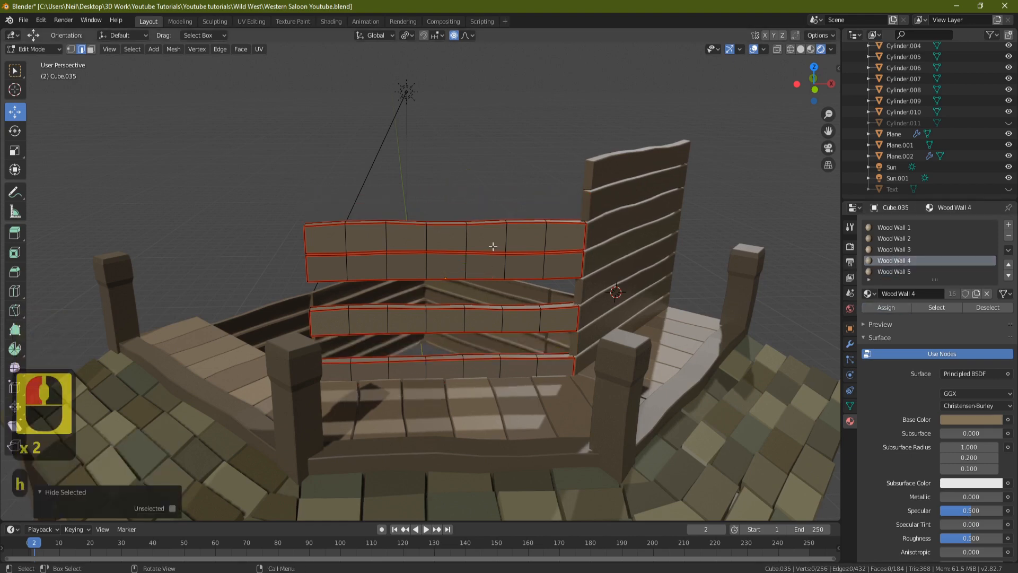
- Assign Wood Wall 1 to the adjoining wall's third plank from the top, then hide it
left_click(465, 228)
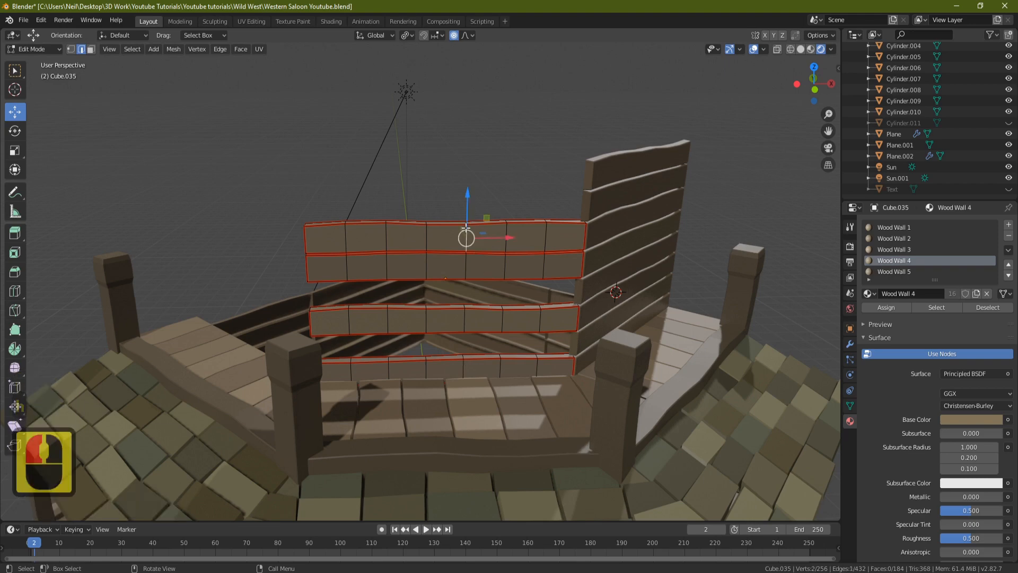
key("l")
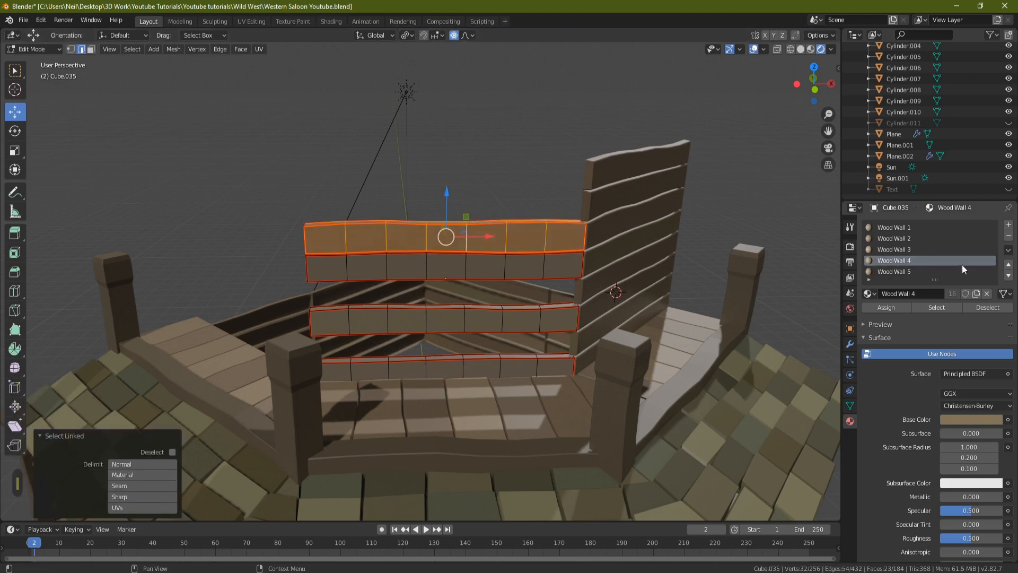
left_click(894, 250)
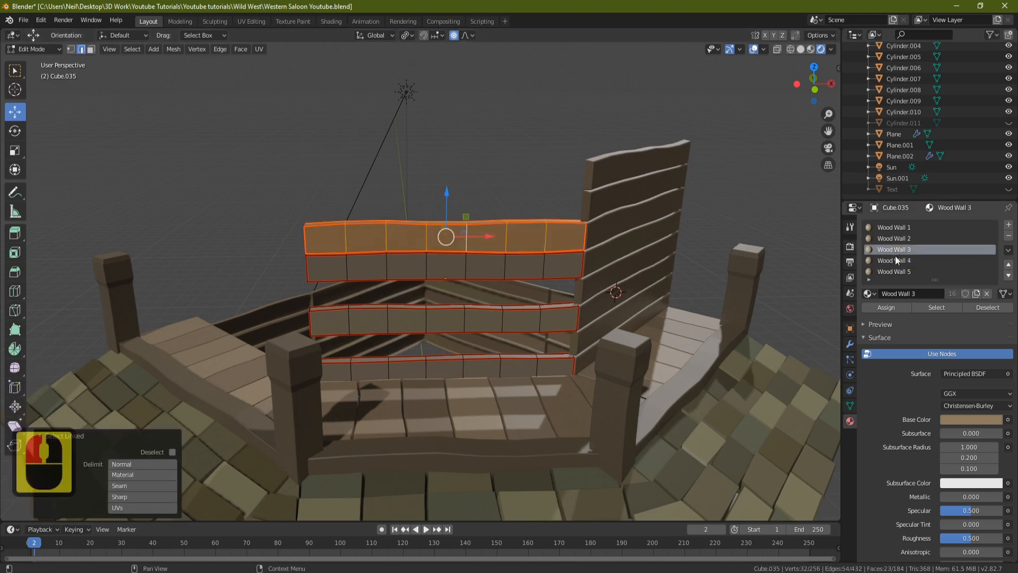
left_click(457, 273)
left_click(463, 318)
left_click(466, 239)
key("l")
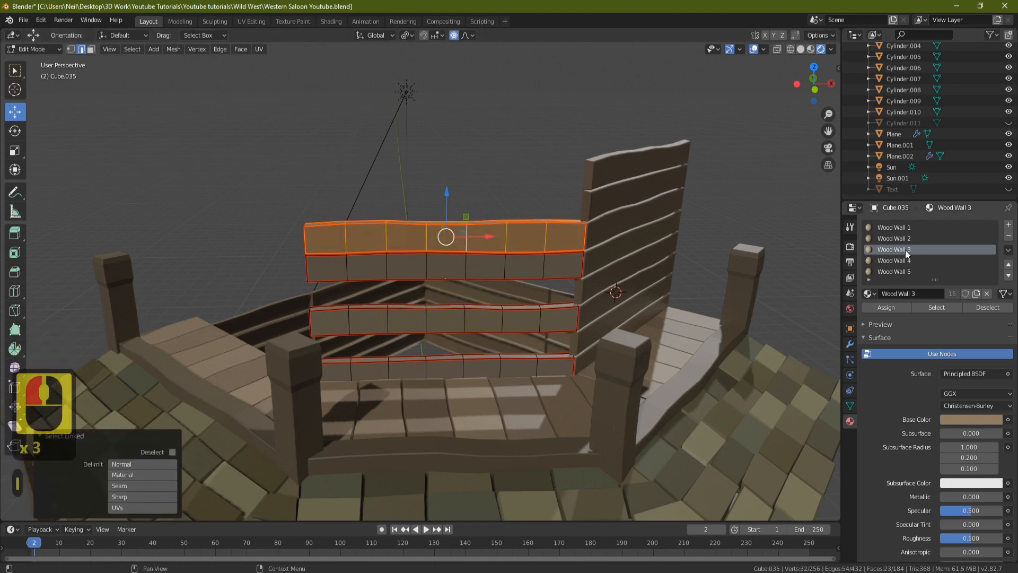
left_click(902, 227)
left_click(894, 308)
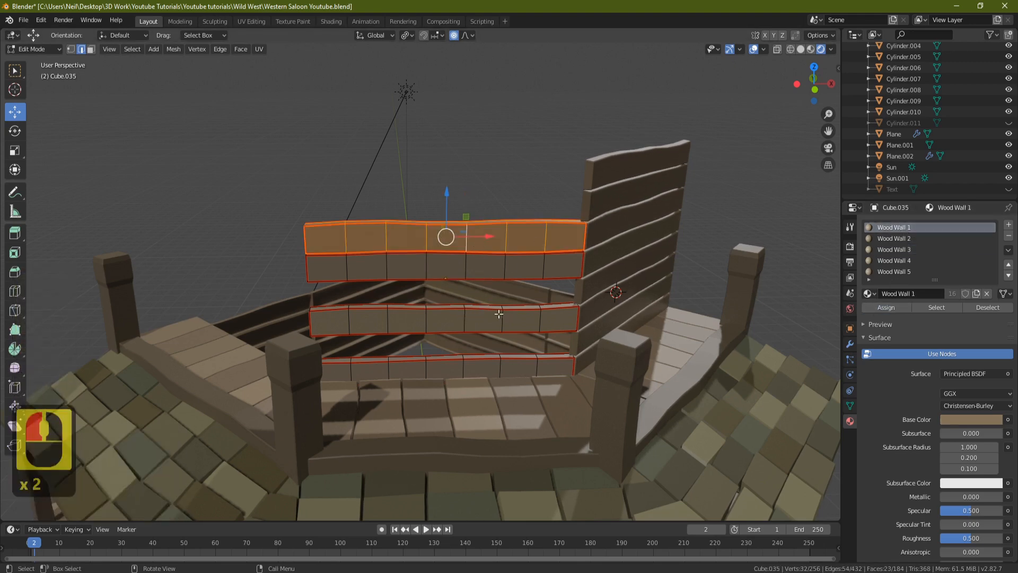
key("h")
- Assign Wood Wall 3 to the adjoining wall's fourth and lowest planks, then reveal all hidden planks
left_click(469, 275)
key("l")
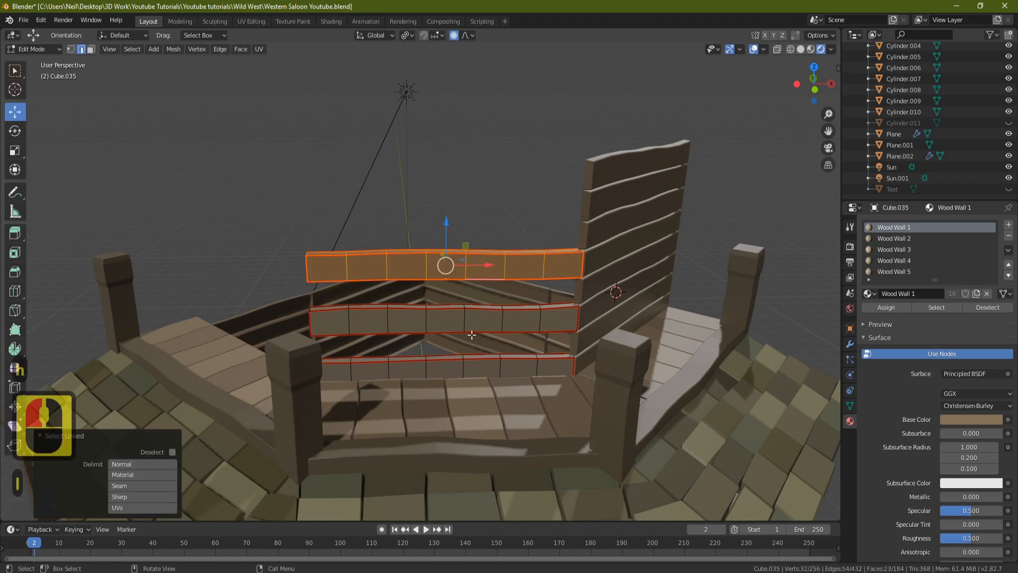
key("l")
left_click(896, 249)
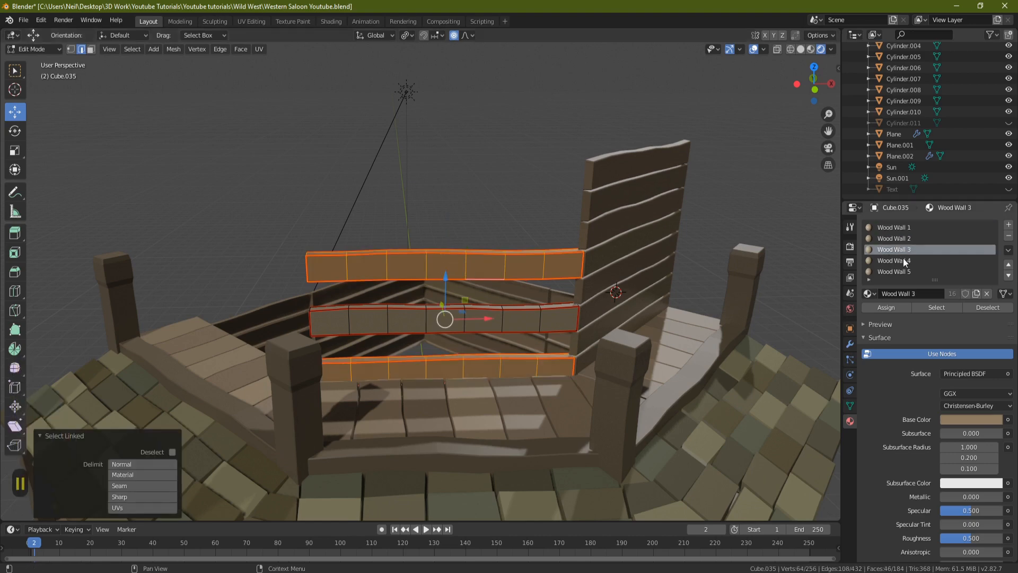
left_click(896, 308)
key("alt+h")
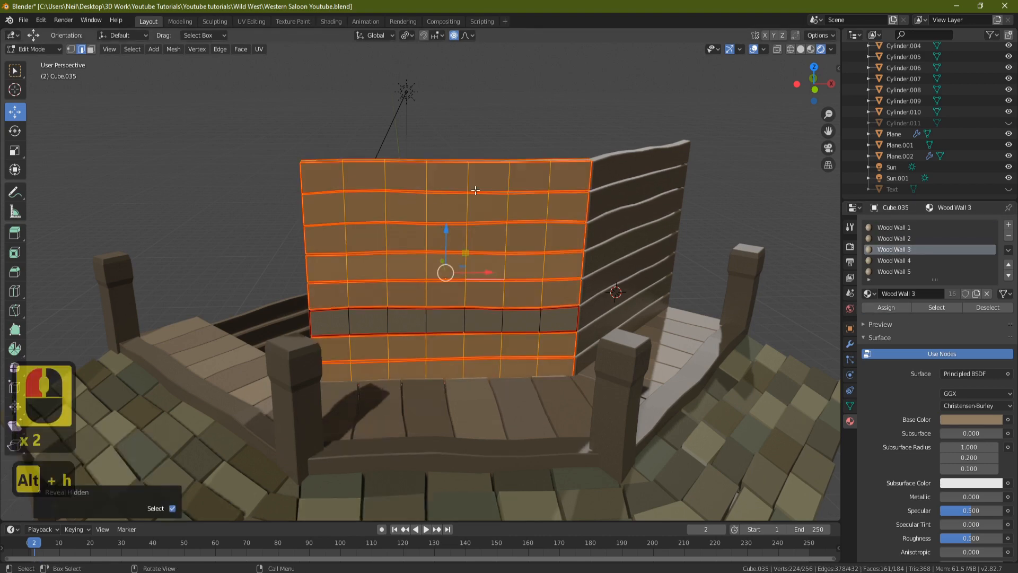
- Leave mesh editing, duplicate the adjoining wall in place and rotate the copy 180° about the global Y axis
key("Tab")
key("a")
key("a")
middle_click_drag(527, 200, 382, 347)
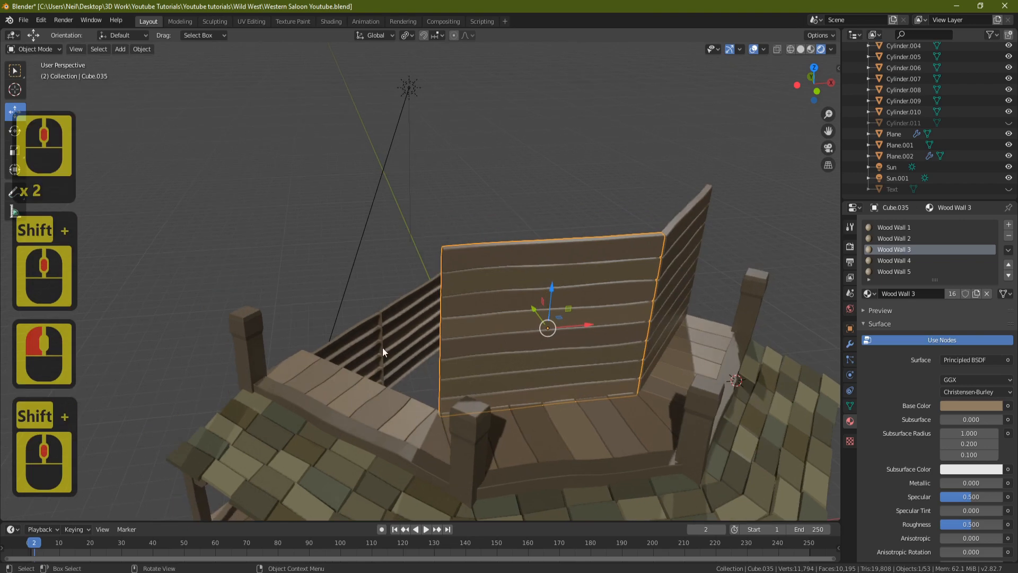
key("shift+d")
right_click(634, 347)
key("r")
key("y")
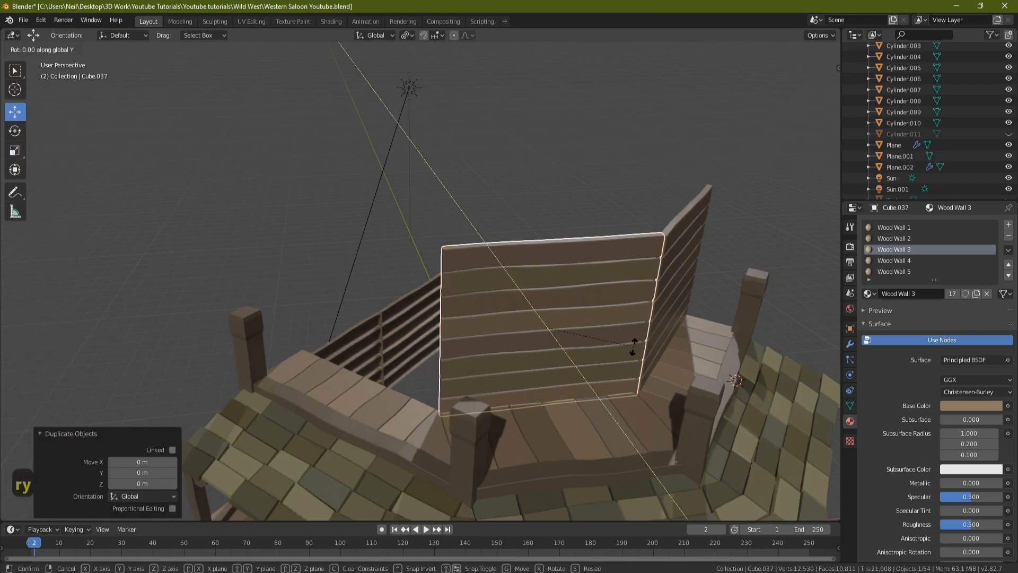
type("180")
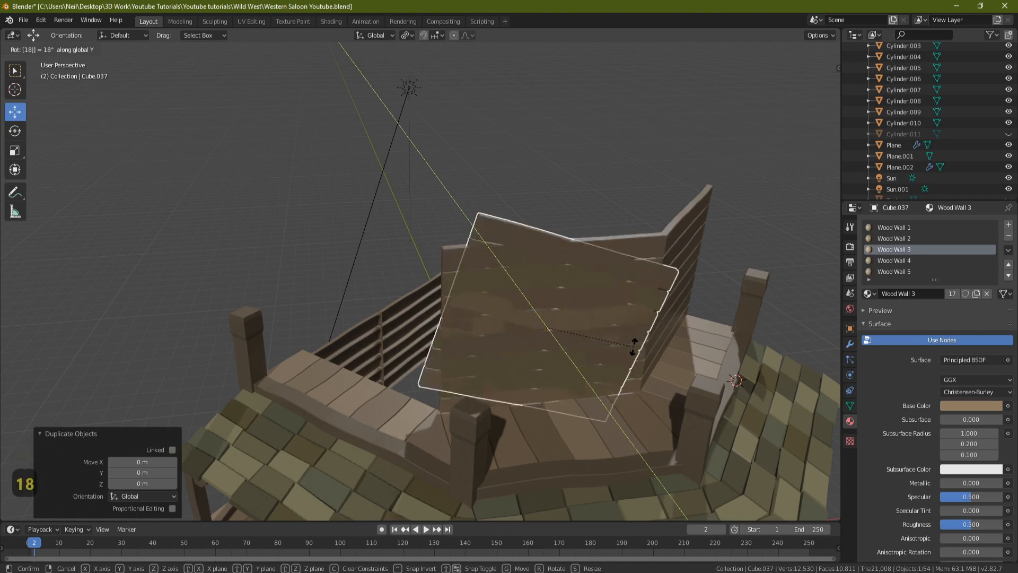
key("Return")
- Rotate the wall copy -45° about the global Z axis and move it about -3.46 m along global X
middle_click_drag(617, 324, 609, 348)
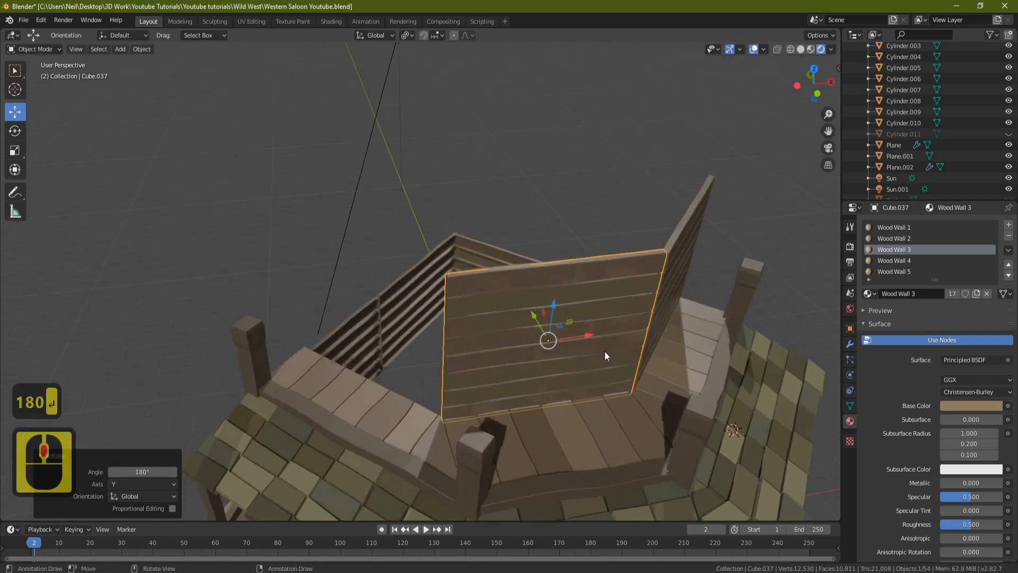
key("r")
type("z")
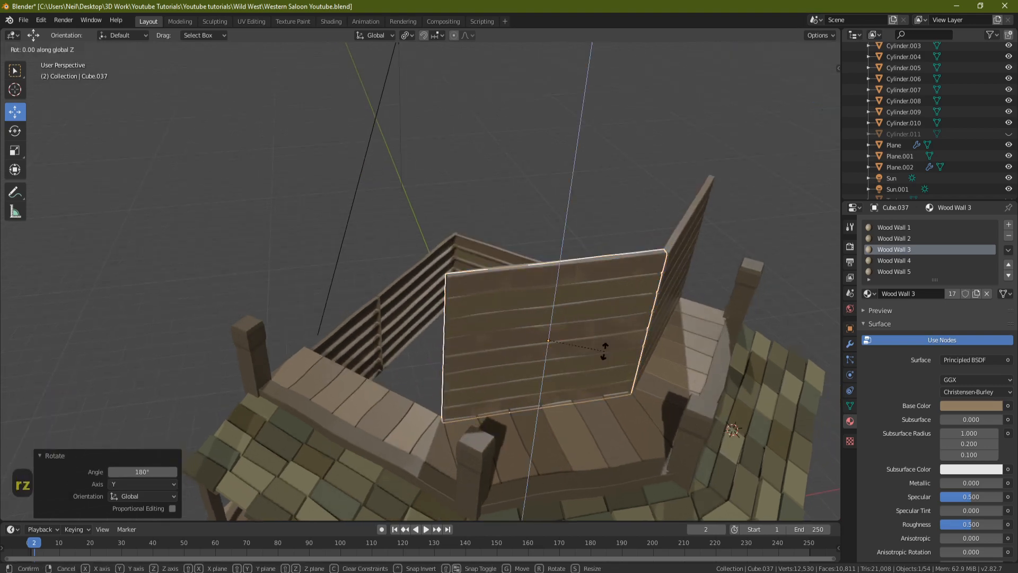
type("-45")
key("Return")
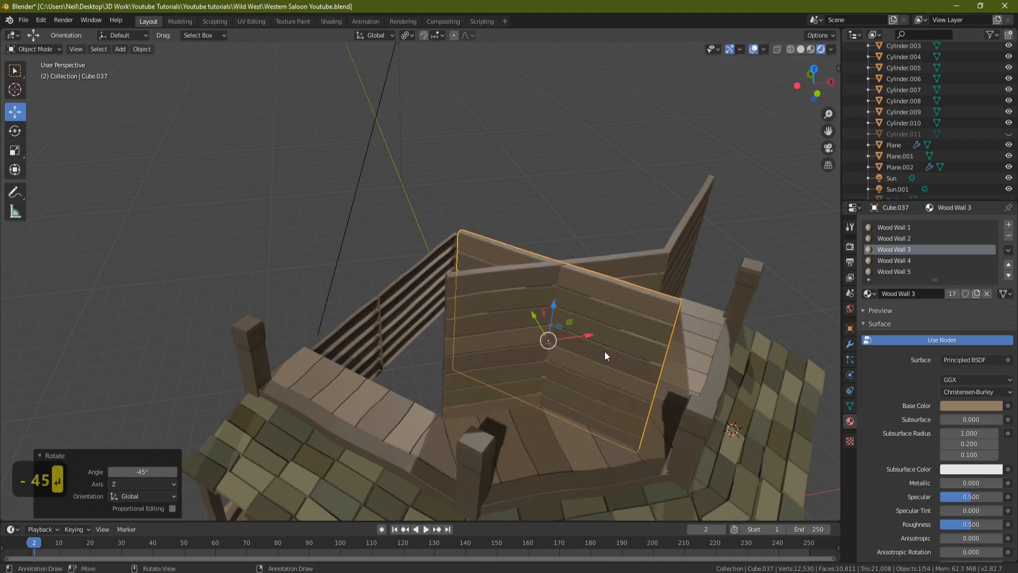
left_click_drag(587, 332, 471, 380)
middle_click_drag(456, 317, 424, 339)
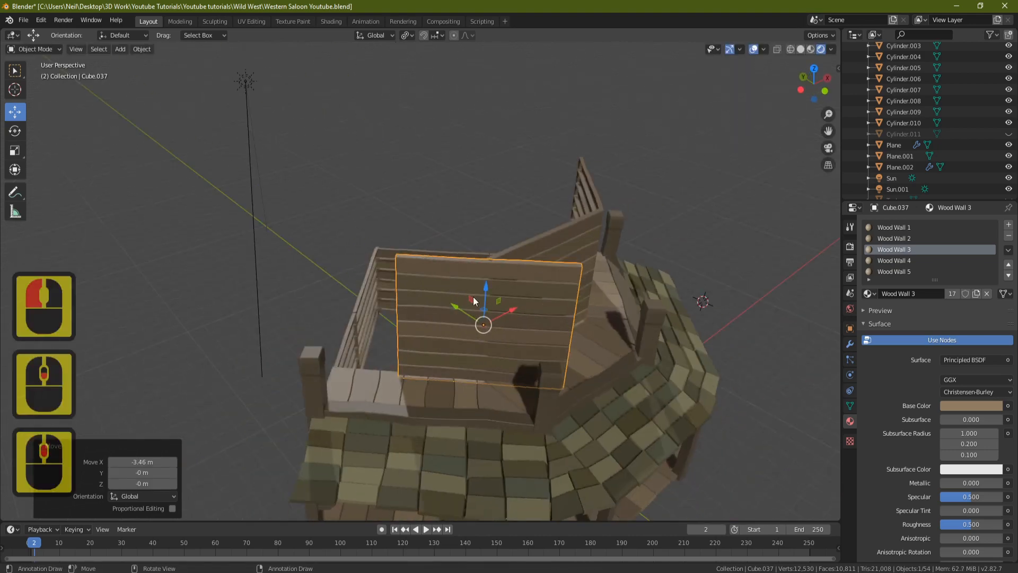
- Set the transform orientation to Normal and move the wall copy about 3.03 m along its X axis to the neighbouring wall's end
left_click(374, 37)
left_click(350, 91)
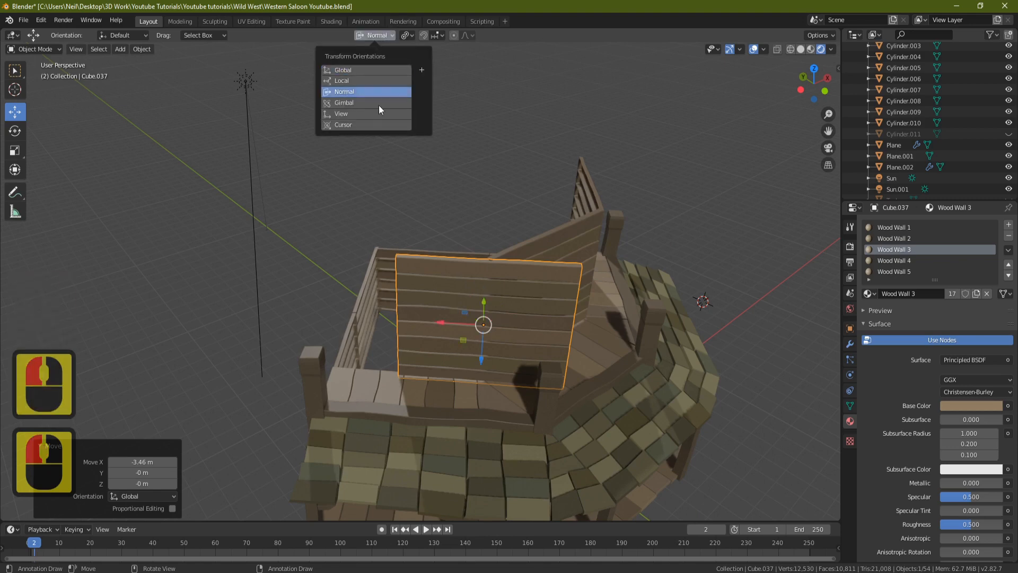
left_click_drag(459, 335, 344, 315)
scroll(534, 290, "up", 2)
middle_click_drag(538, 287, 544, 285, "shift")
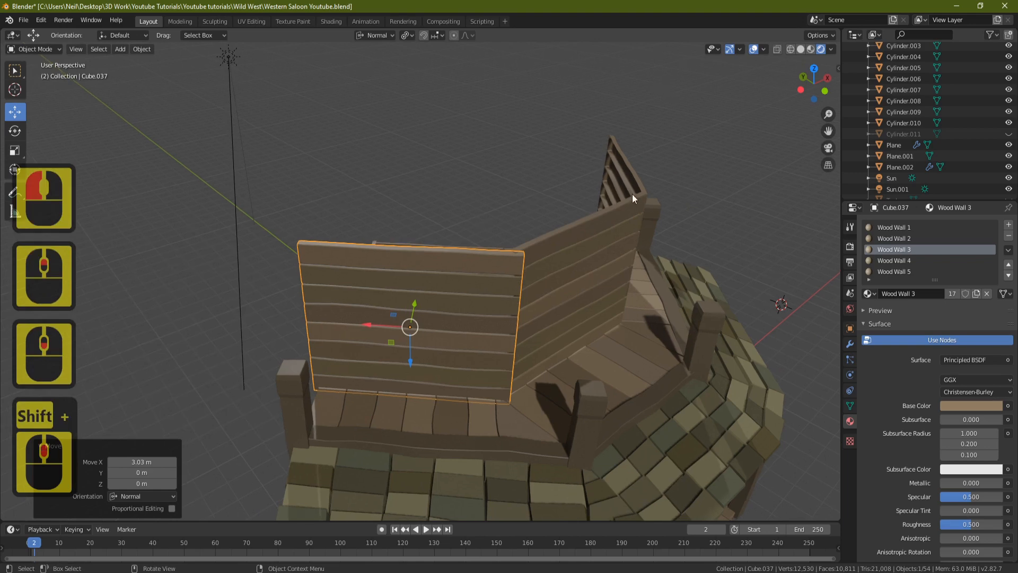
- Scale the wall copy to about 0.922 along its normal X axis and nudge it along normal Y to align with the neighbouring wall
middle_click_drag(619, 254, 650, 238, "shift")
scroll(704, 263, "up", 1)
key("s")
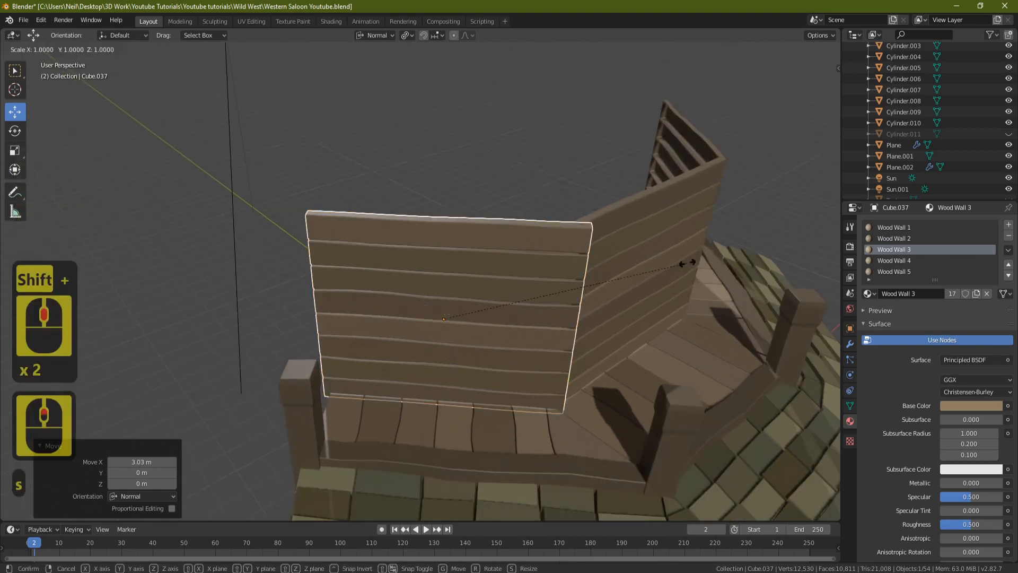
key("x")
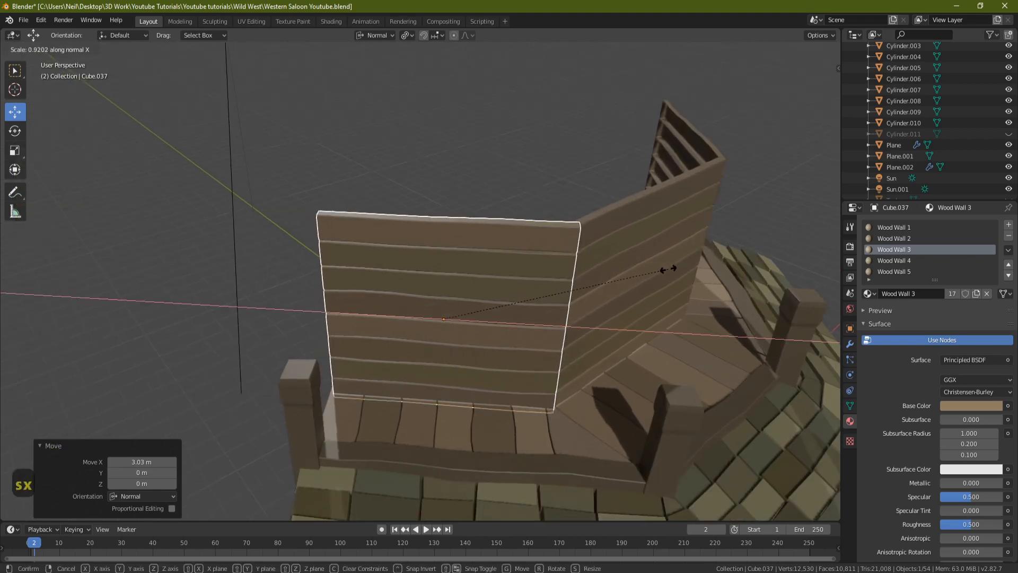
left_click(667, 269)
middle_click_drag(669, 269, 427, 305)
key("g")
key("y")
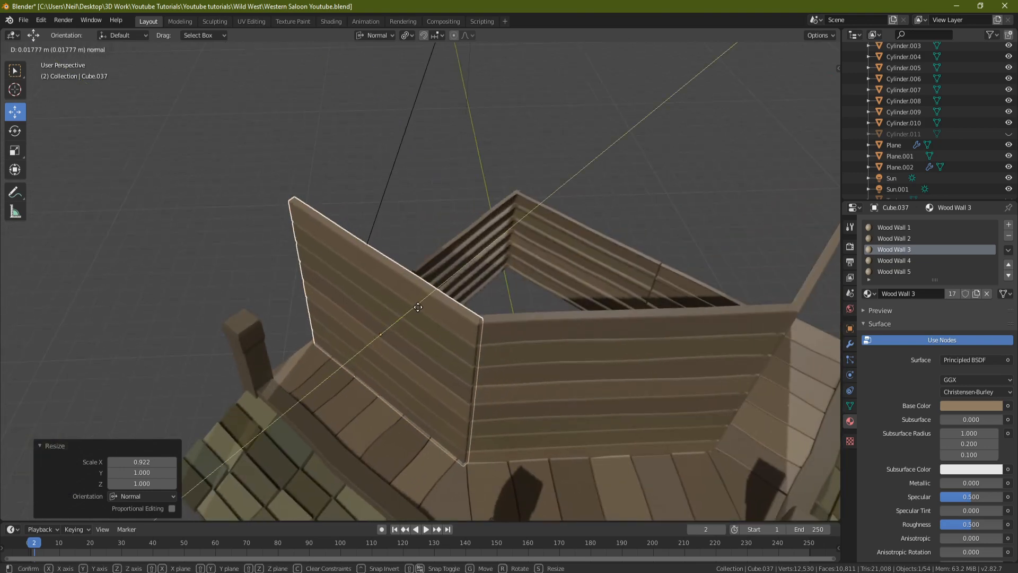
left_click(419, 310)
- Duplicate the angled wall in place and rotate the copy 90° about the normal Z axis
middle_click_drag(419, 311, 623, 279)
left_click(427, 354)
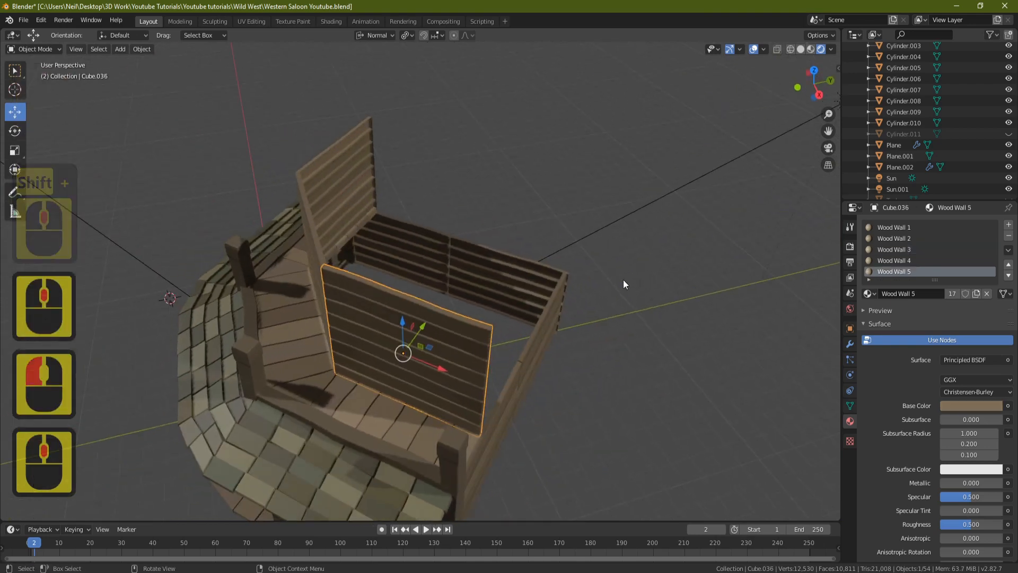
key("shift+d")
key("Return")
type("r")
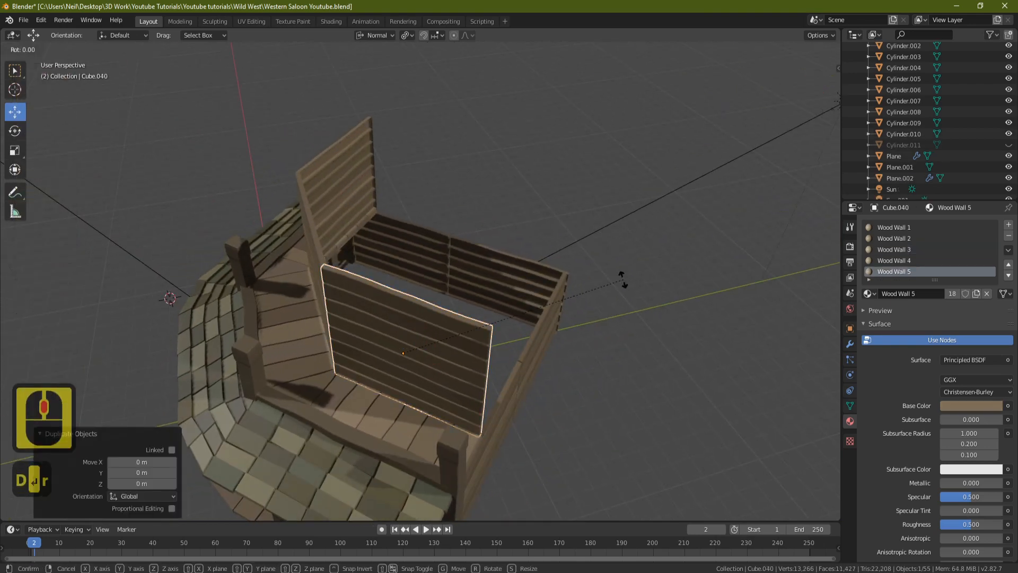
type("z")
type("90")
key("Return")
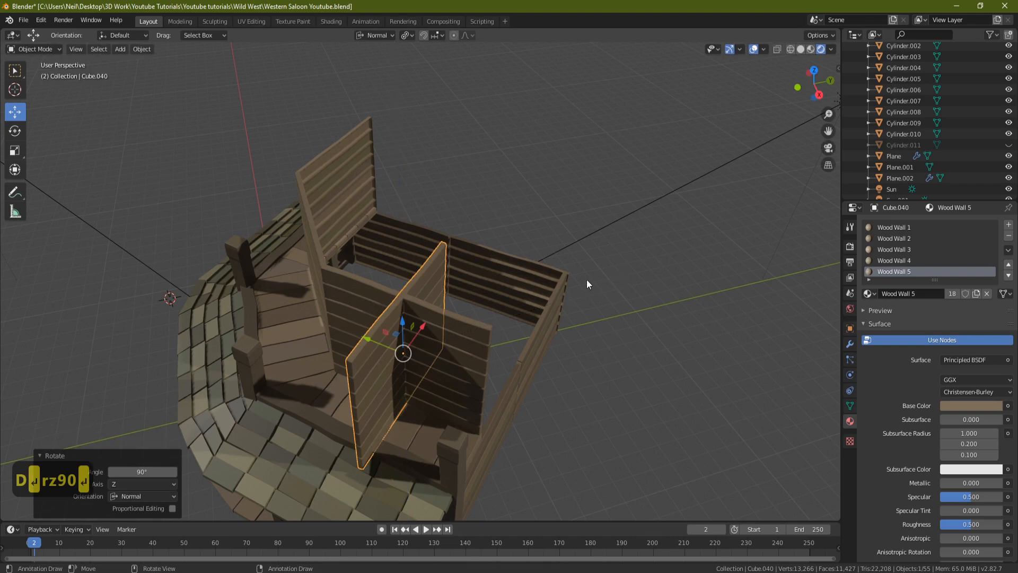
- Move the new wall copy about -3.2 m along normal Y and about -3.28 m along normal X, above the lower side wall
left_click_drag(371, 338, 568, 339)
middle_click_drag(568, 344, 338, 369)
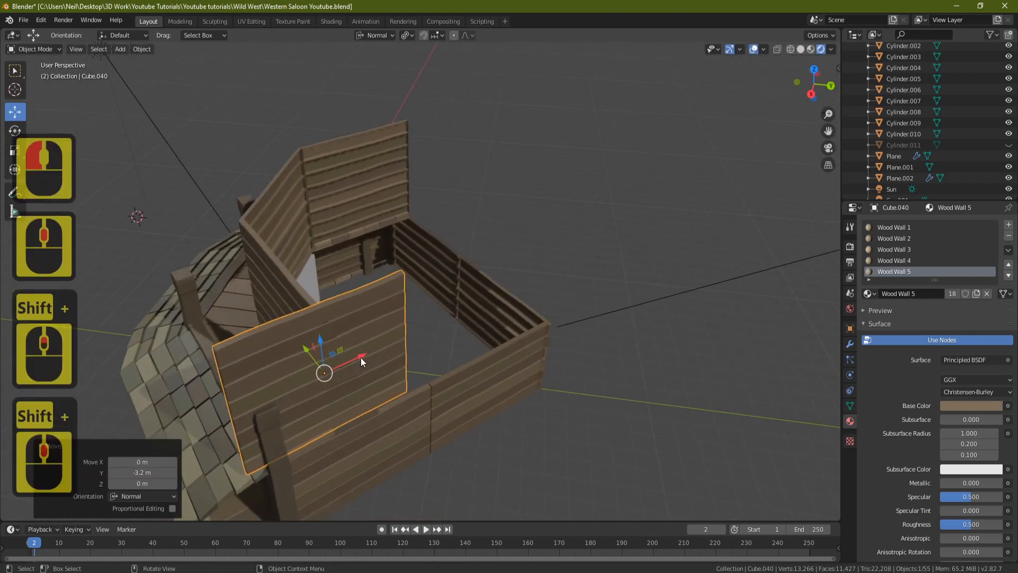
key("g")
left_click_drag(445, 334, 449, 335)
middle_click_drag(477, 350, 424, 294)
middle_click_drag(295, 274, 343, 329, "shift")
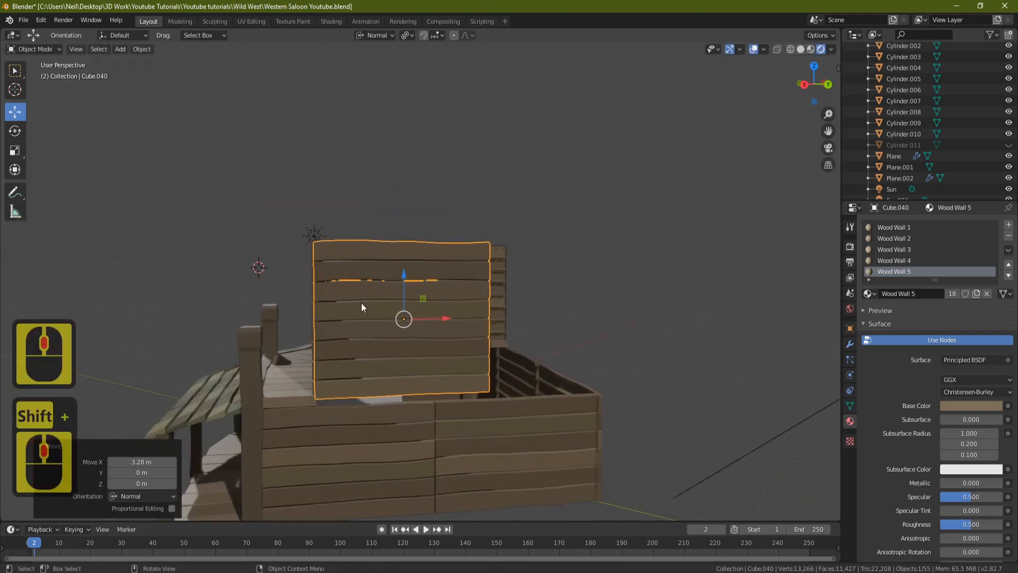
- Rotate the wall copy above the lower side wall 180° about its normal Y axis
key("Escape")
type("ry180")
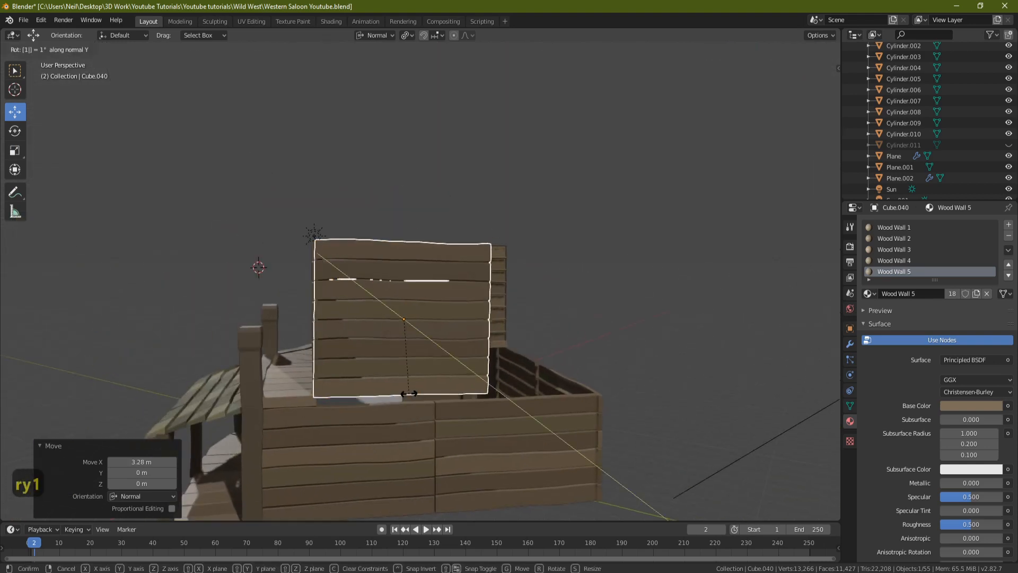
key("Return")
middle_click_drag(412, 375, 459, 311)
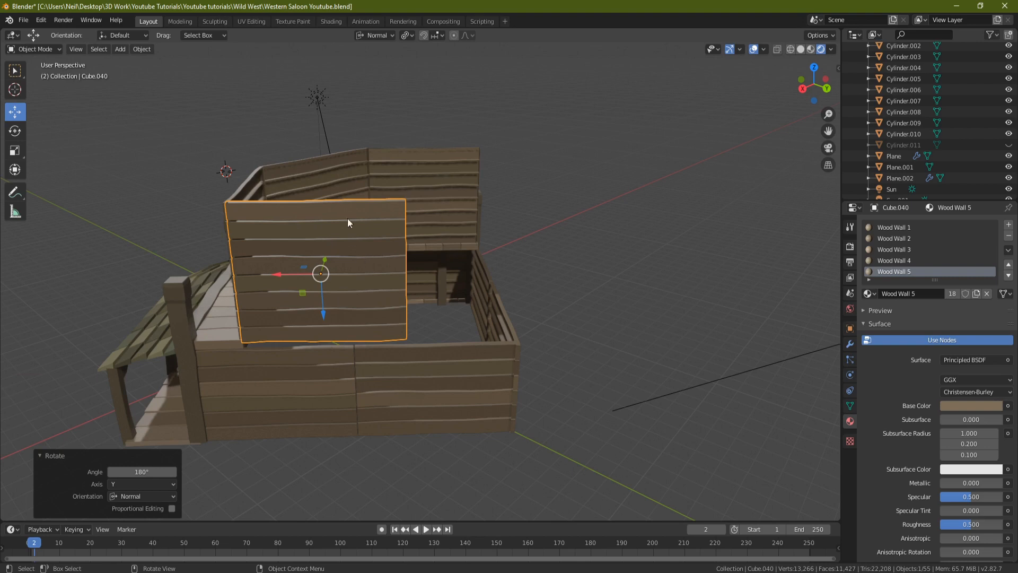
- Duplicate the side wall section and move the copy about -6.88 m along normal X, toward the building's rear
middle_click_drag(479, 290, 490, 355, "shift")
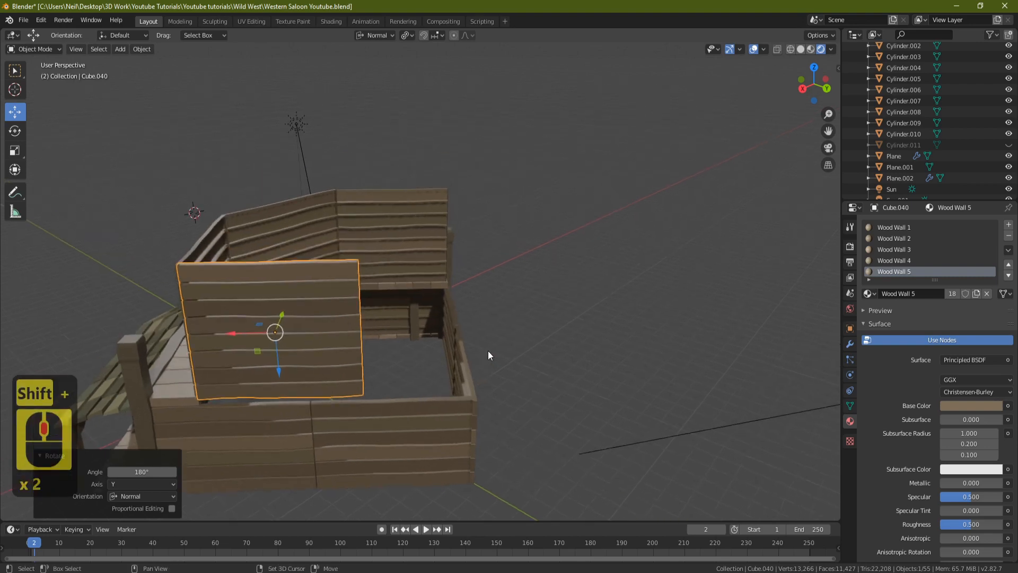
key("shift+d")
key("Return")
left_click_drag(217, 342, 456, 408)
- Rotate the rearward wall copy 180° about normal Y and shift it about -0.312 m along normal X against its neighbour
type("r")
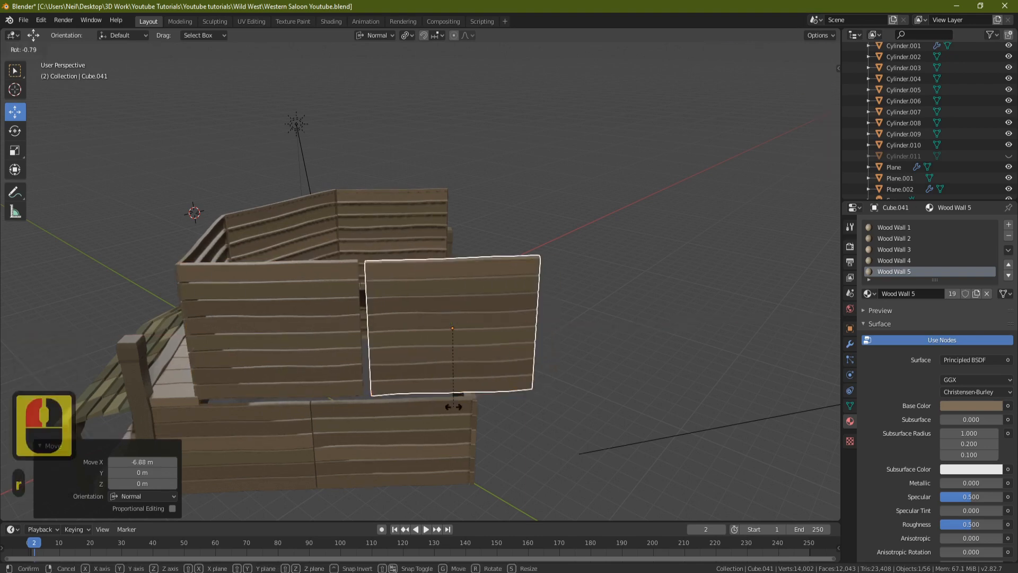
type("y180")
key("Return")
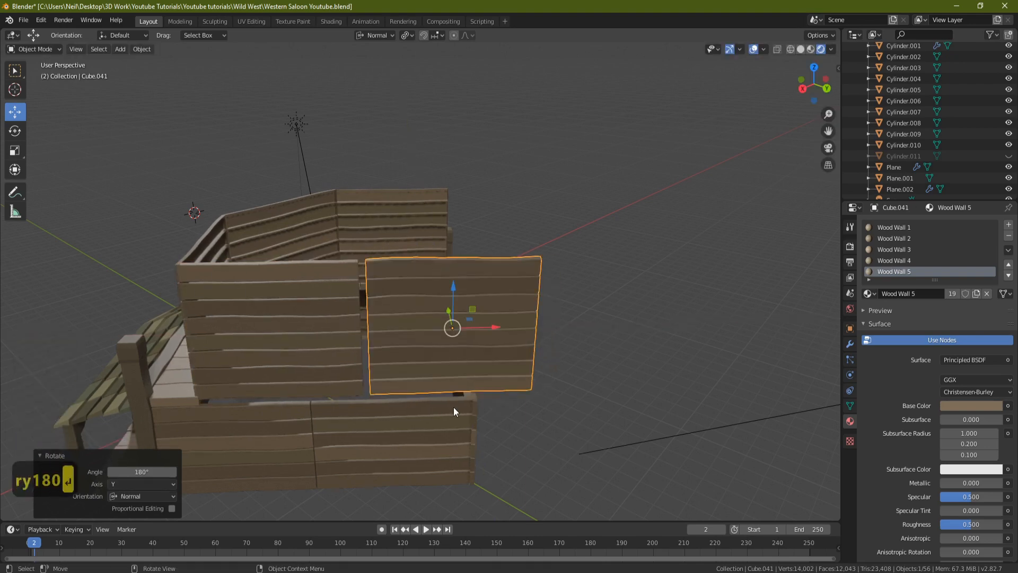
left_click_drag(500, 332, 491, 328)
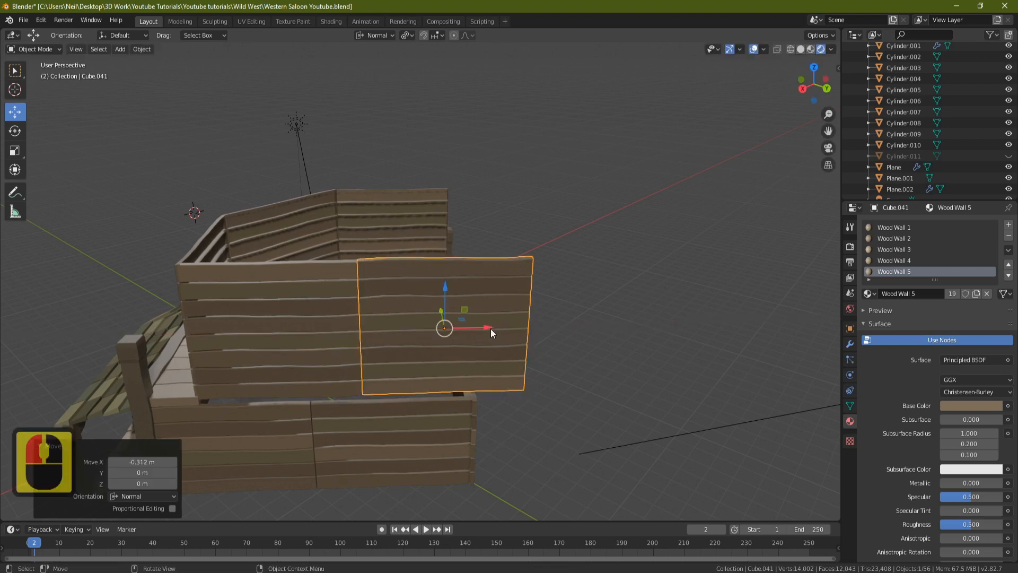
- Duplicate the angled balcony wall on the opposite side in place and rotate the copy 90° about normal Z
middle_click_drag(491, 329, 510, 315)
left_click(510, 315)
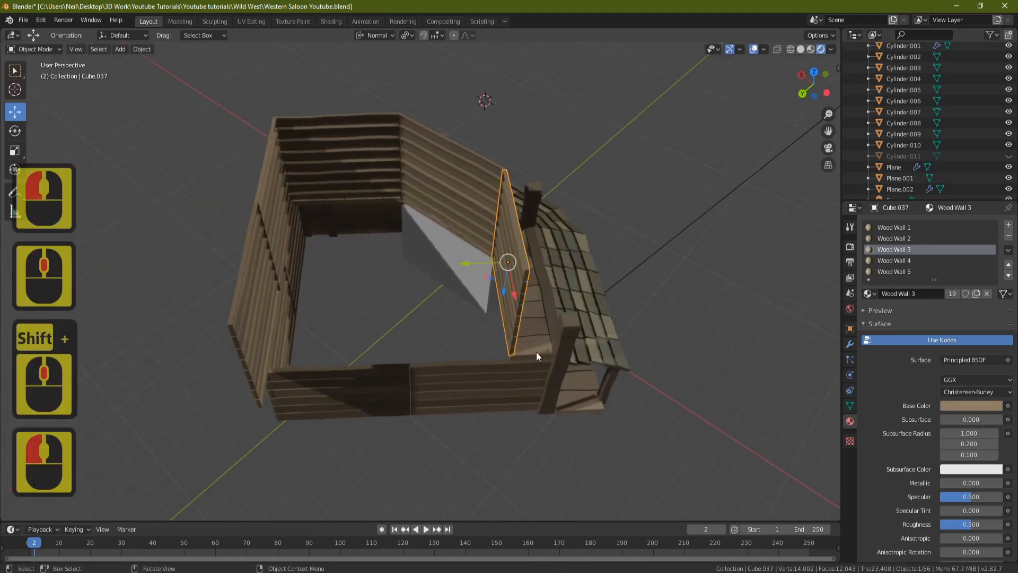
key("shift+d")
key("Return")
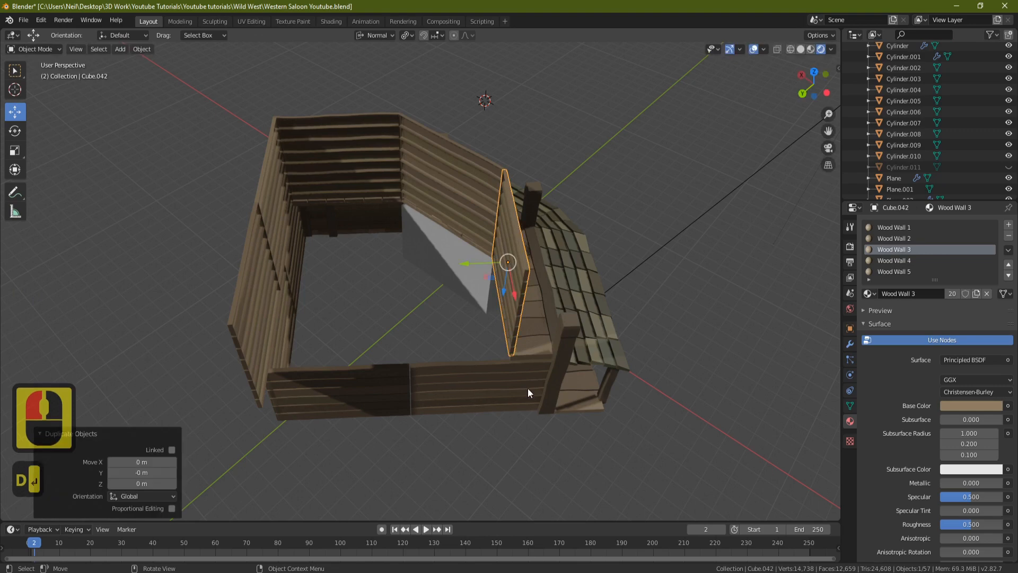
key("r")
key("z")
key("9")
key("0")
key("Return")
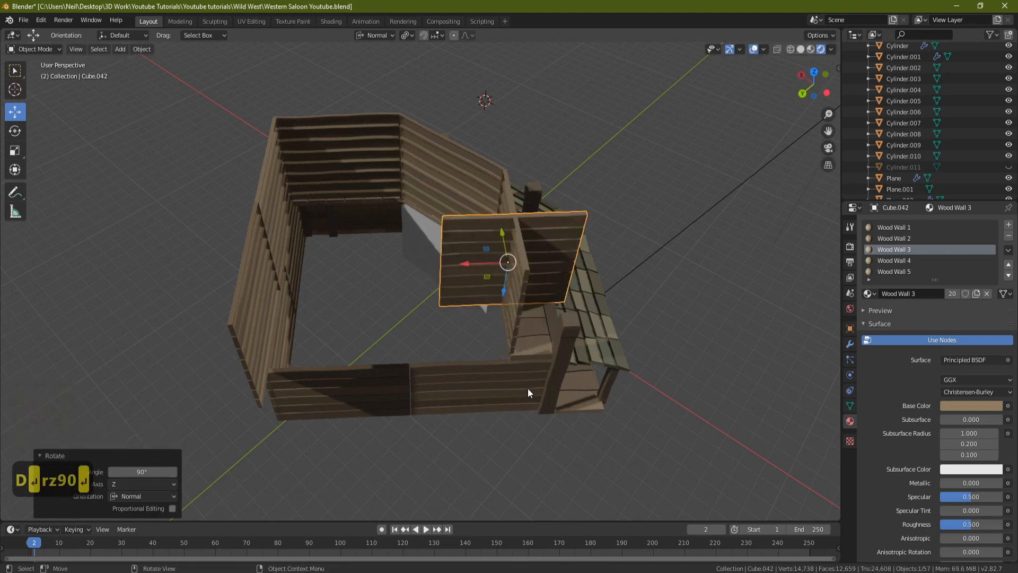
- Move the rotated copy about -3.29 m along normal Y and 3.14 m along normal X, above the other lower side wall
middle_click_drag(596, 391, 532, 333)
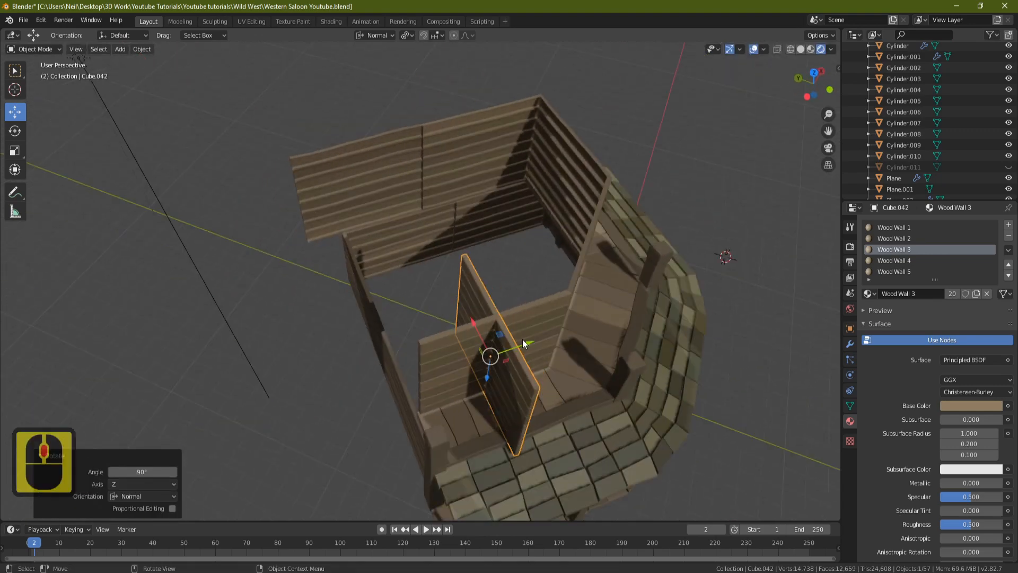
left_click_drag(522, 339, 443, 366)
middle_click_drag(460, 337, 461, 314)
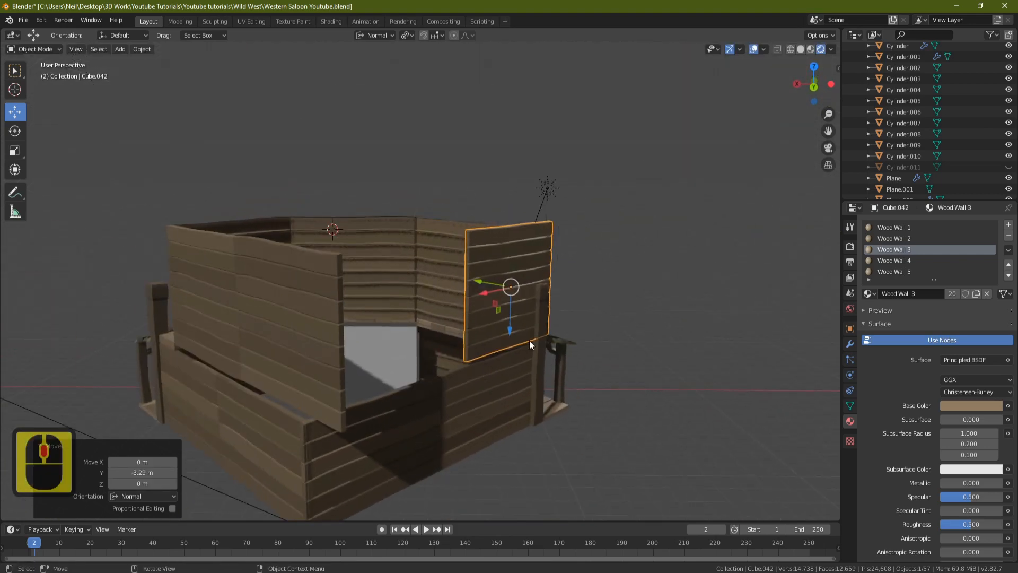
middle_click_drag(309, 349, 247, 371)
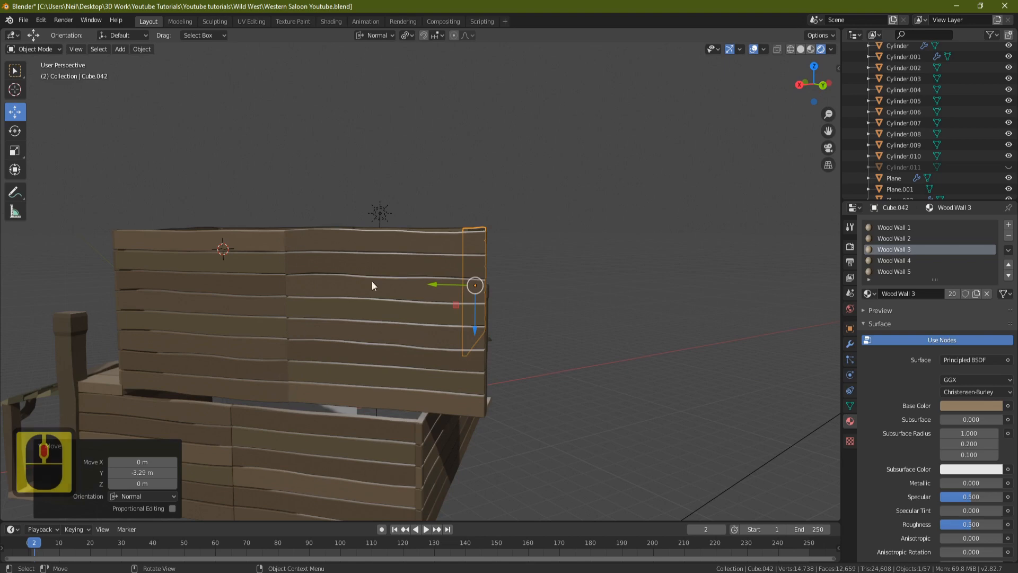
middle_click_drag(372, 286, 455, 312)
left_click_drag(455, 313, 391, 318)
scroll(457, 343, "up", 3)
middle_click_drag(392, 490, 429, 451)
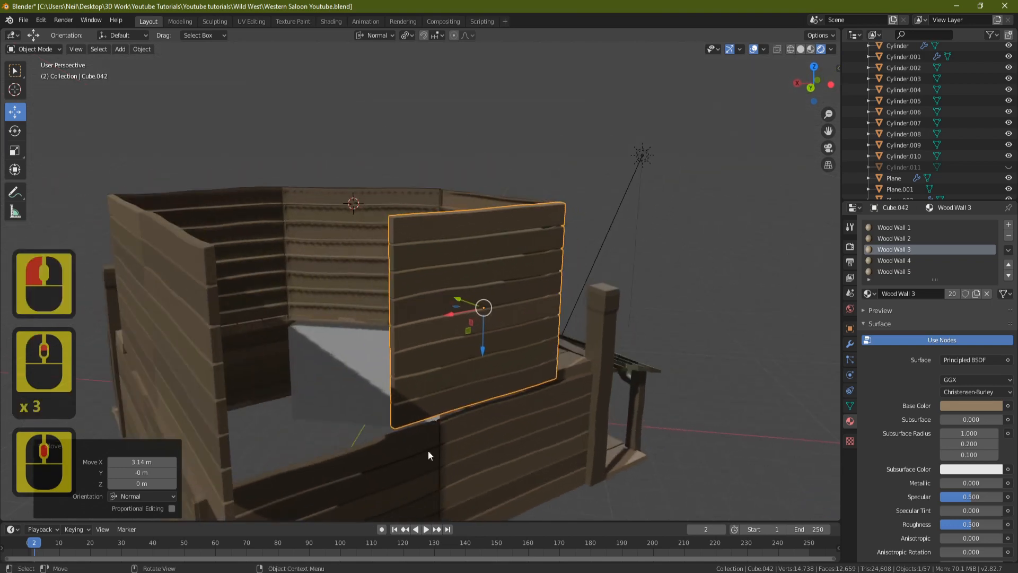
- Duplicate this upper wall section and move the copy about -6.26 m along normal X to extend the wall line
middle_click_drag(540, 391, 413, 422)
middle_click_drag(405, 292, 389, 378)
left_click_drag(510, 352, 558, 364)
key("shift+d")
key("Return")
middle_click_drag(373, 212, 374, 325)
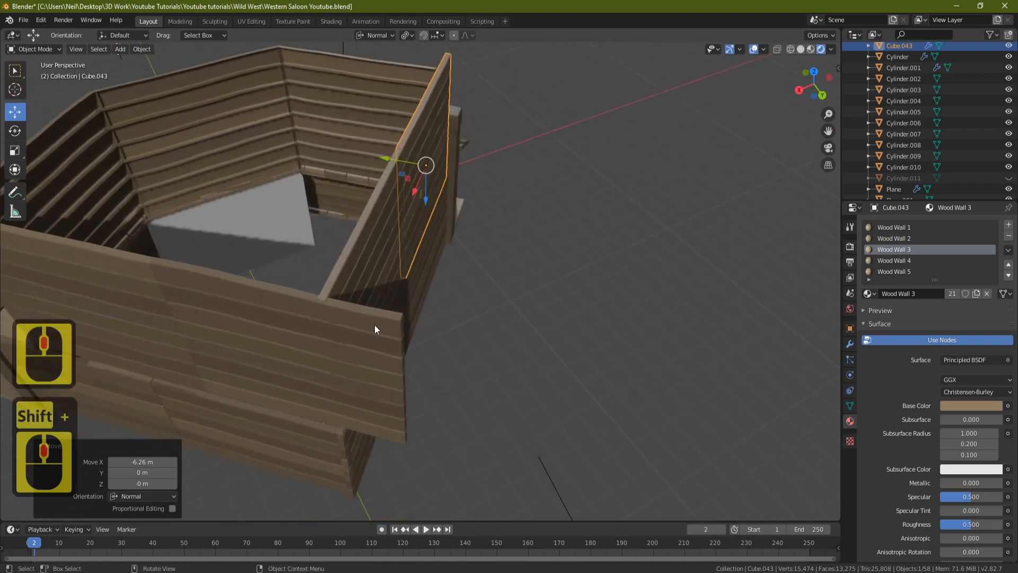
- Bisect the overhanging Wood Wall 5 section in top view along the adjoining wall at the rear corner, clearing the outer part
left_click(373, 317)
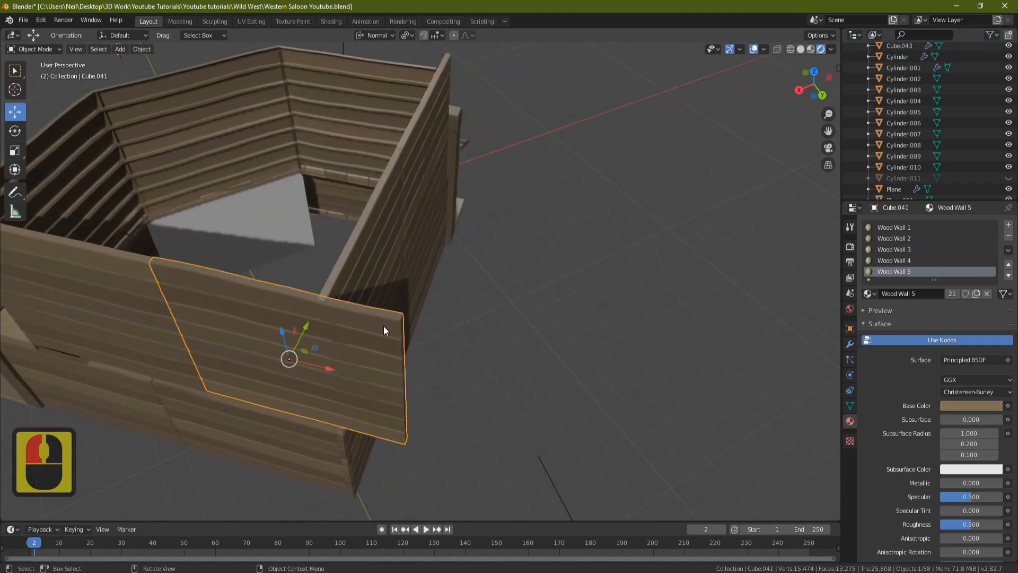
key("Tab")
middle_click_drag(384, 325, 358, 313)
scroll(358, 313, "up", 1)
middle_click_drag(358, 313, 381, 224, "shift")
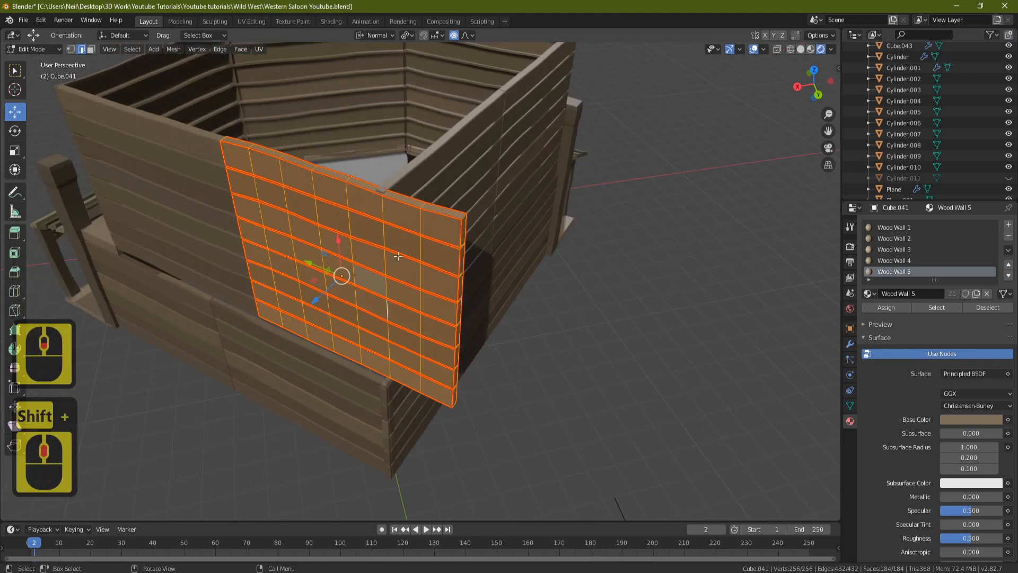
key("KP_7")
scroll(409, 254, "down", 1)
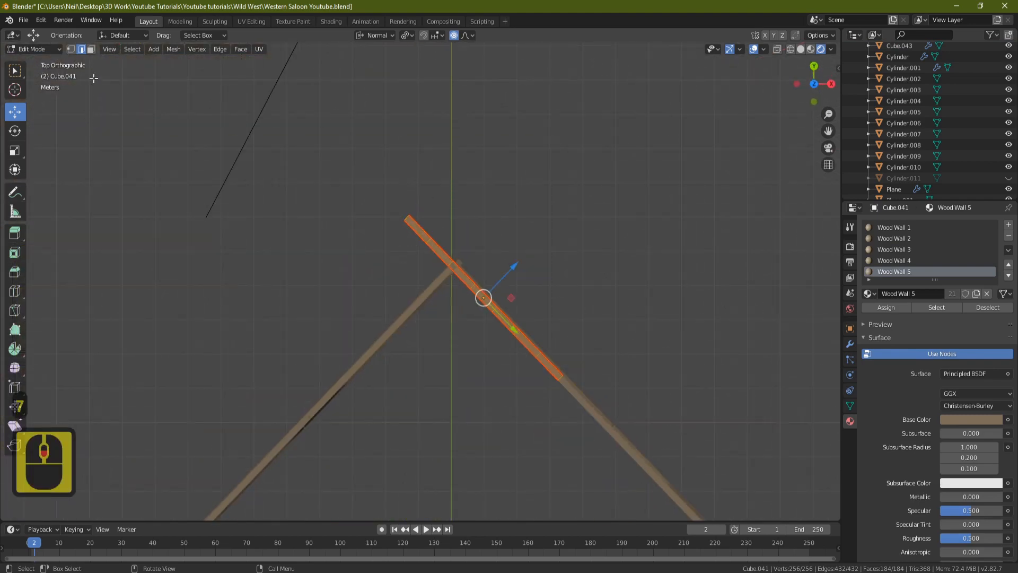
left_click(173, 49)
left_click(205, 132)
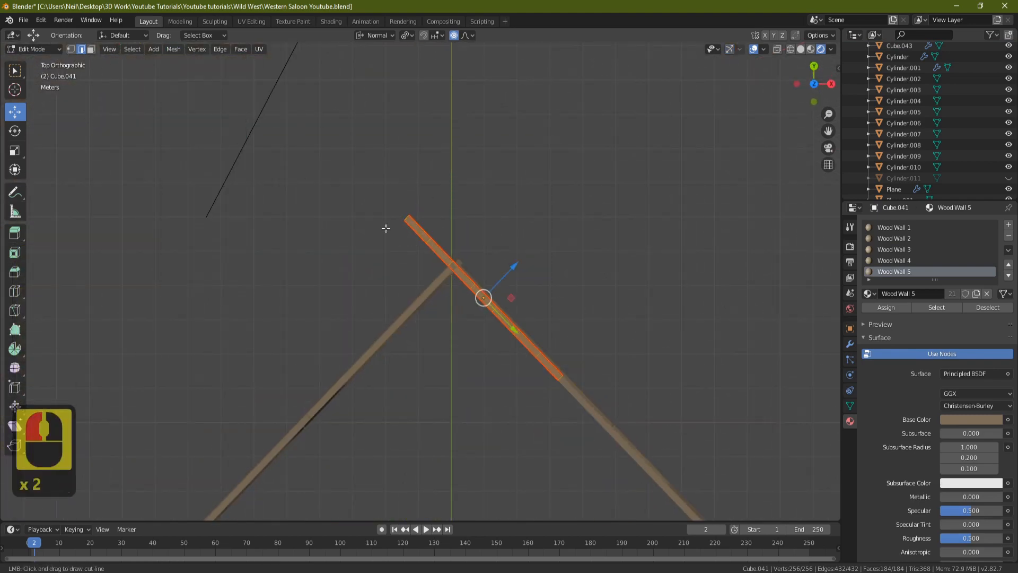
left_click_drag(454, 268, 521, 193)
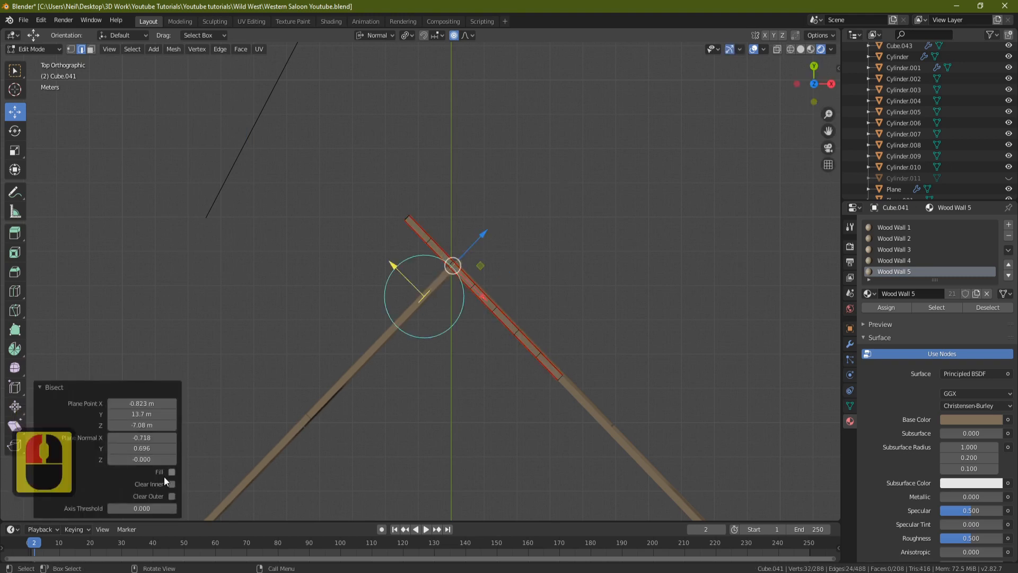
left_click(172, 496)
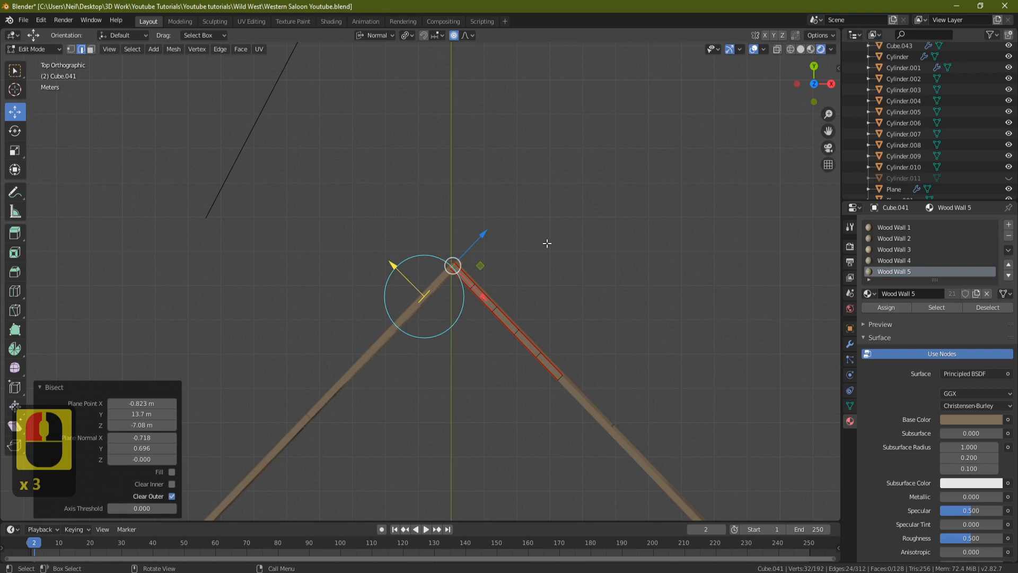
- Bisect the whole mesh of the wall section beside the porch in line with the angled balcony wall, removing the overhanging end
middle_click_drag(546, 240, 355, 247)
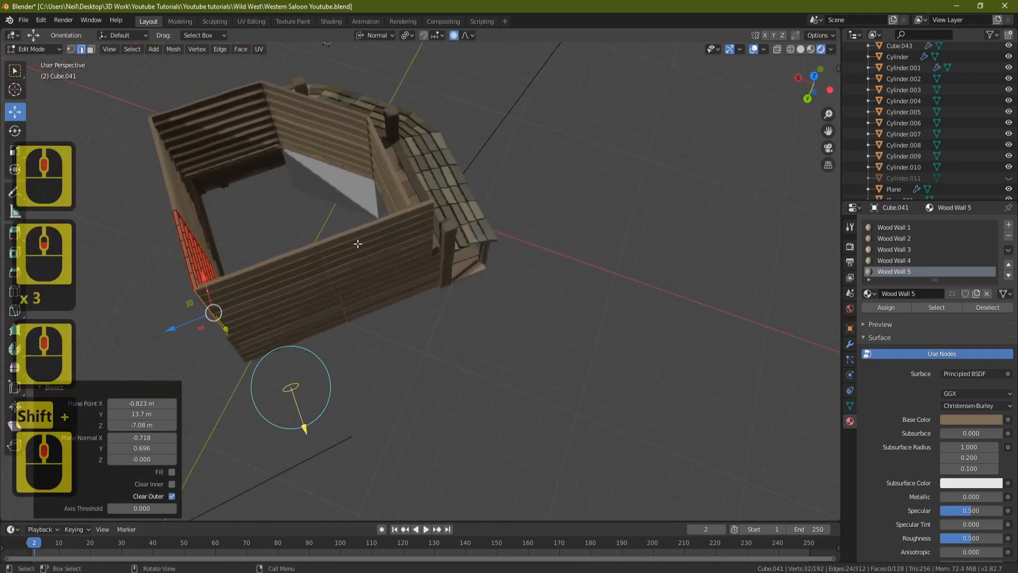
key("Tab")
left_click(354, 247)
key("Tab")
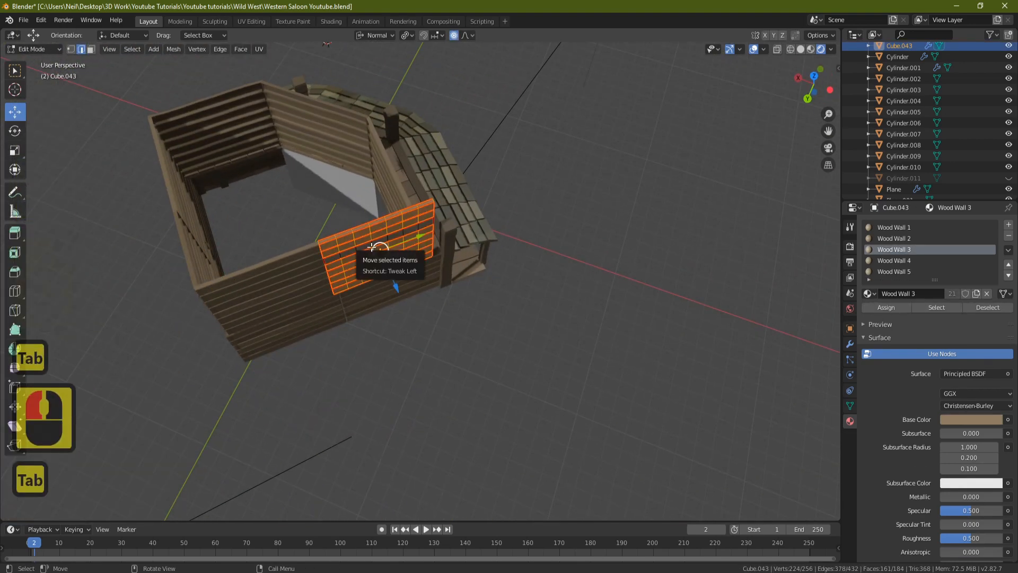
key("a")
key("KP_7")
scroll(384, 232, "up", 3)
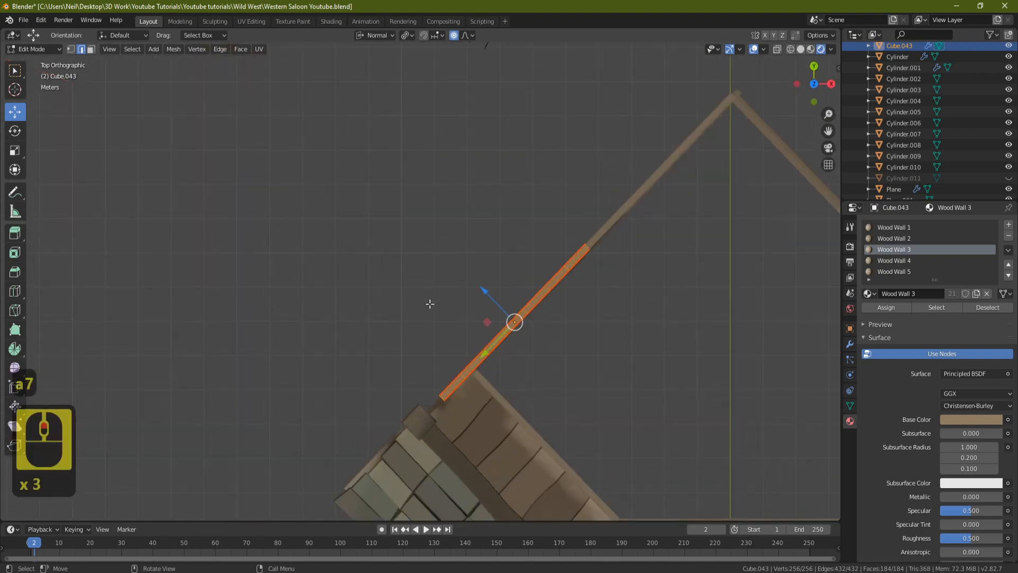
middle_click_drag(432, 302, 407, 233, "shift")
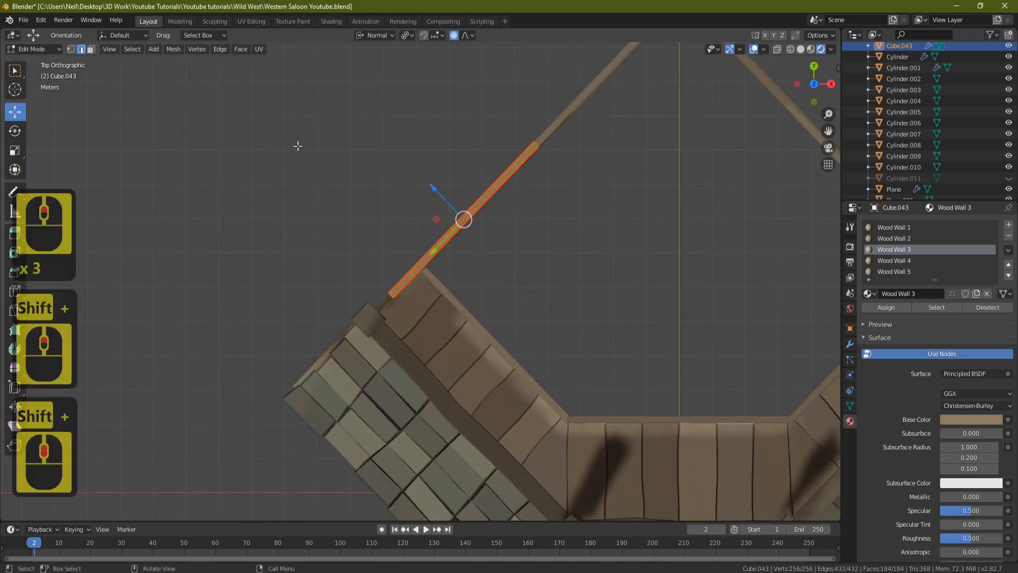
left_click(174, 49)
left_click(198, 133)
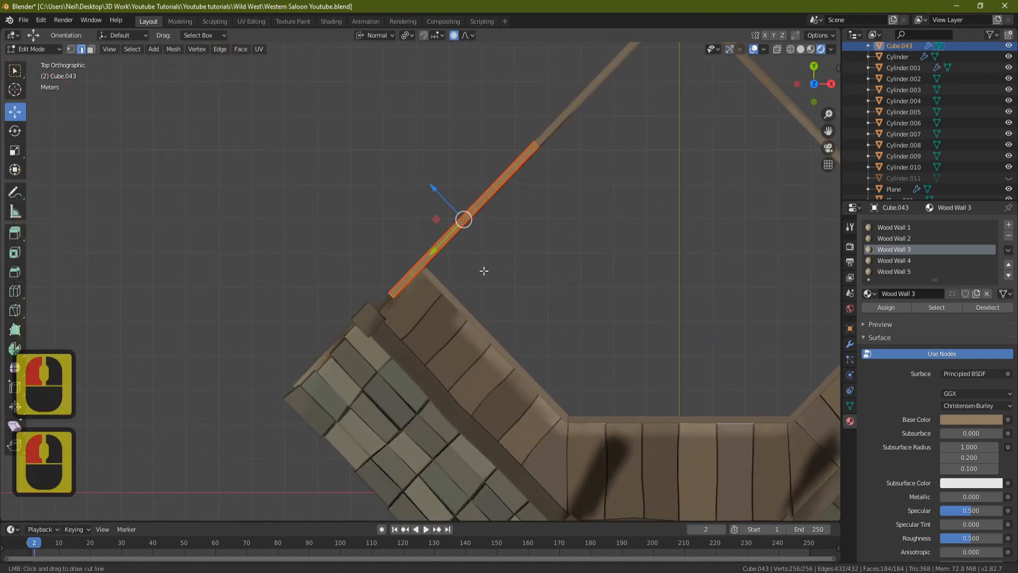
left_click_drag(436, 283, 368, 211)
middle_click_drag(474, 263, 649, 169)
middle_click_drag(419, 230, 520, 235, "shift")
key("Tab")
middle_click_drag(234, 279, 304, 257)
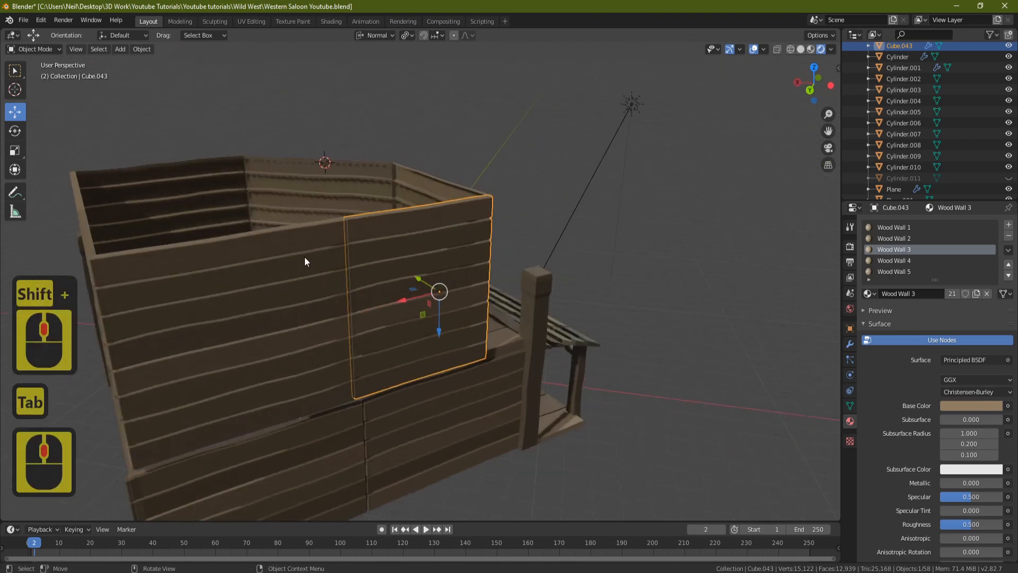
- Rotate the shortened wall section 180° about normal Y and move it about -1.28 m along normal X against its neighbour
scroll(305, 257, "down", 2)
key("a")
key("a")
middle_click_drag(238, 277, 483, 222)
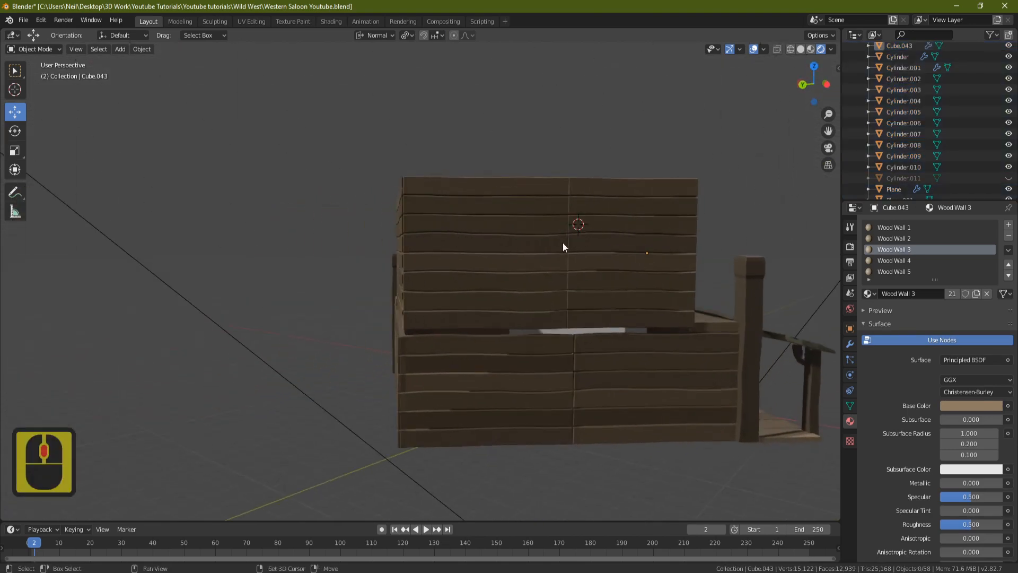
middle_click_drag(563, 245, 504, 246, "shift")
left_click(583, 257)
middle_click_drag(621, 265, 529, 297)
key("r")
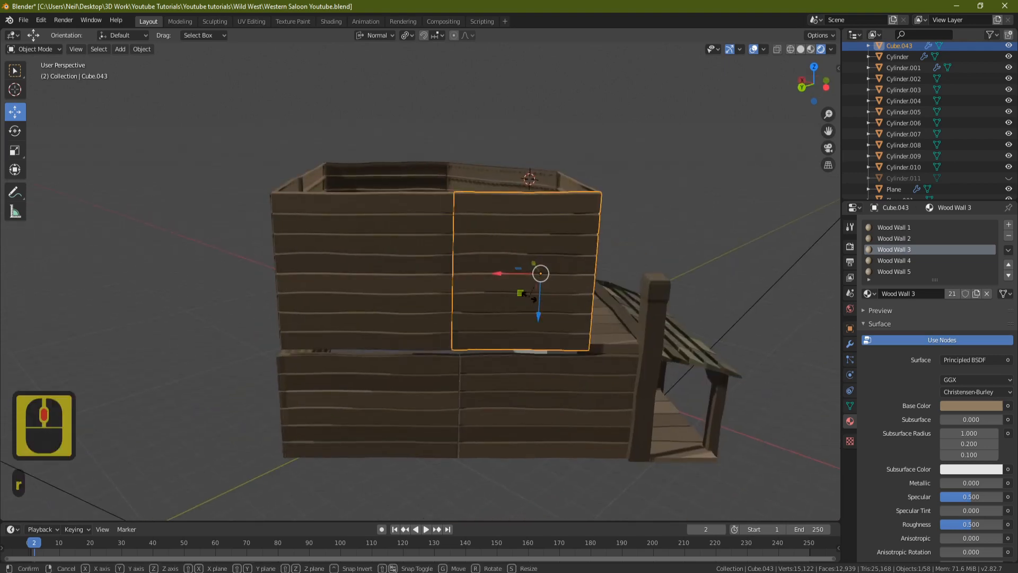
type("y")
type("18")
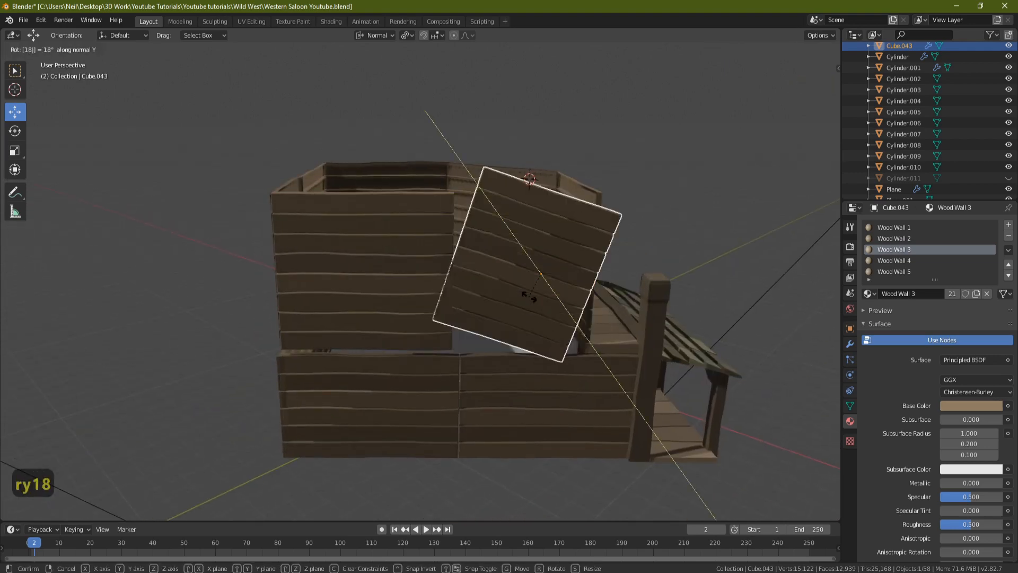
type("0")
key("Return")
left_click_drag(597, 273, 549, 277)
middle_click_drag(651, 287, 629, 268)
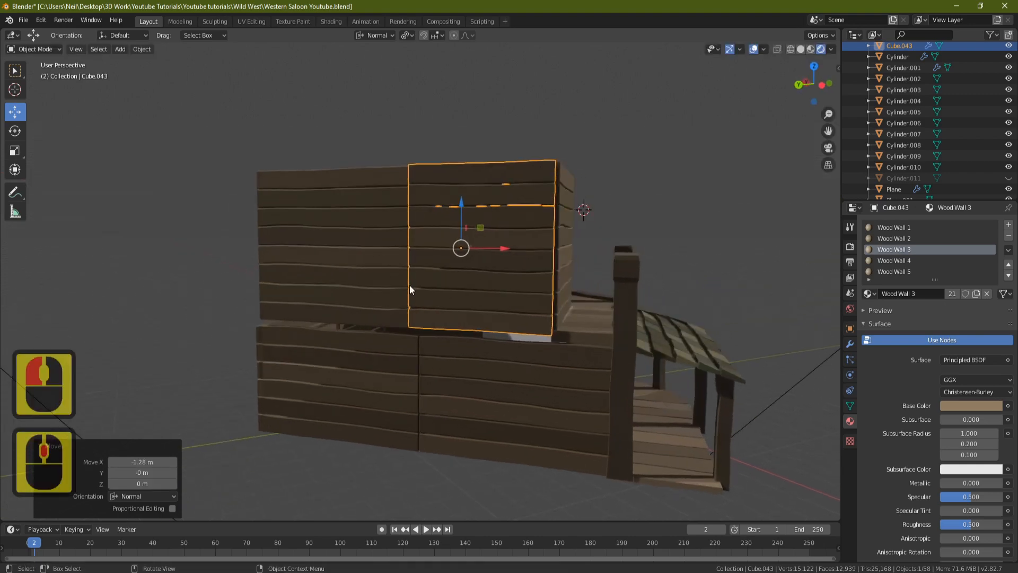
- Move the porch corner post beside the opposite lower side wall about -0.135 m along its normal X axis
middle_click_drag(409, 285, 447, 294)
middle_click_drag(387, 345, 435, 298, "shift")
left_click(335, 346)
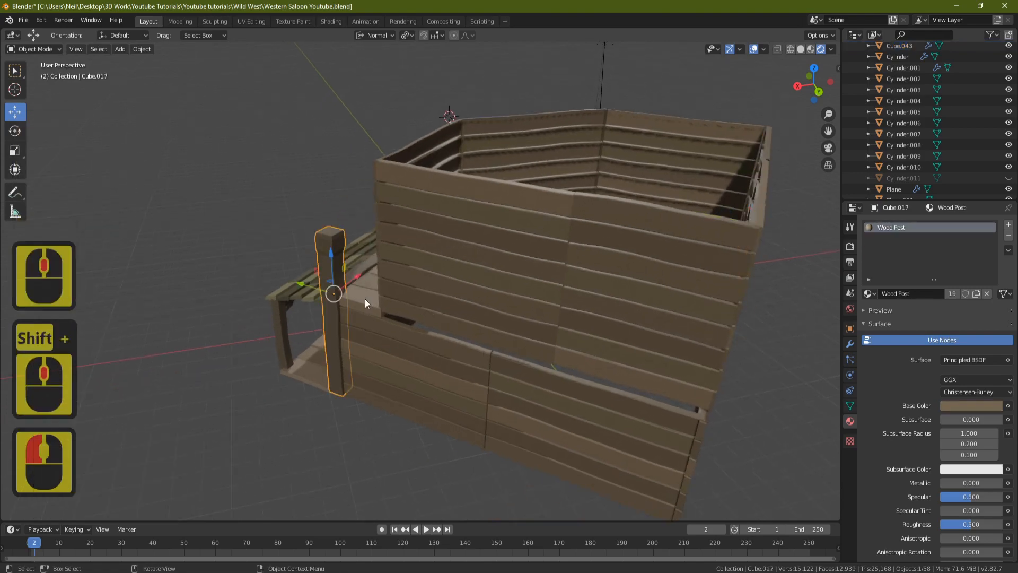
scroll(350, 294, "up", 2)
left_click_drag(335, 276, 334, 284)
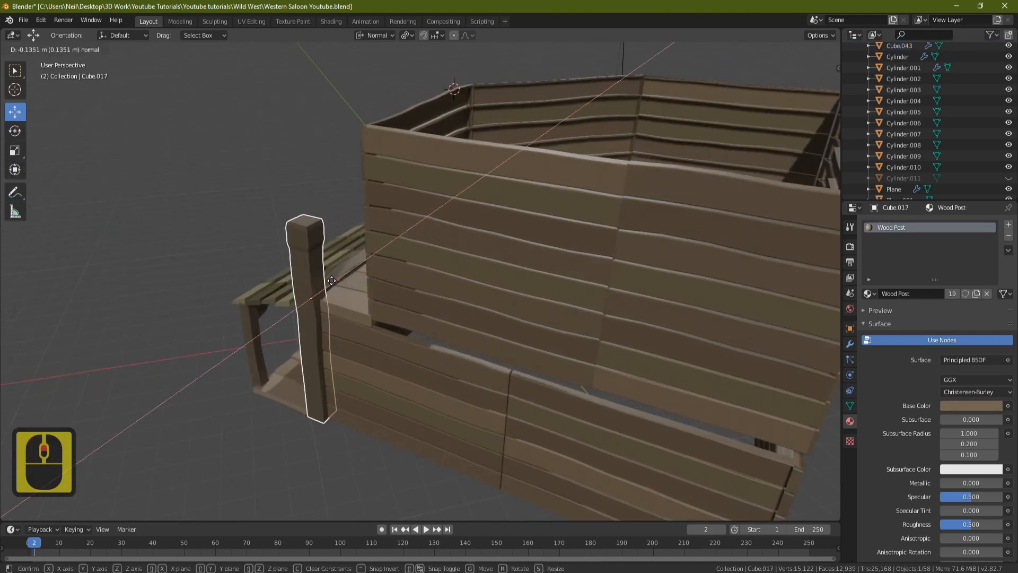
middle_click_drag(222, 308, 371, 297)
middle_click_drag(371, 297, 546, 327, "shift")
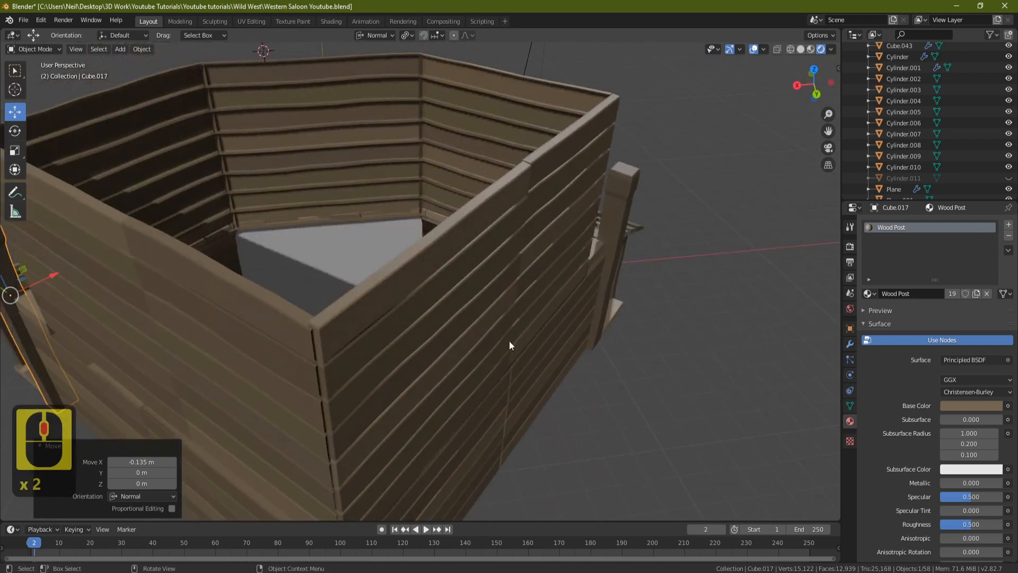
middle_click_drag(632, 271, 175, 244)
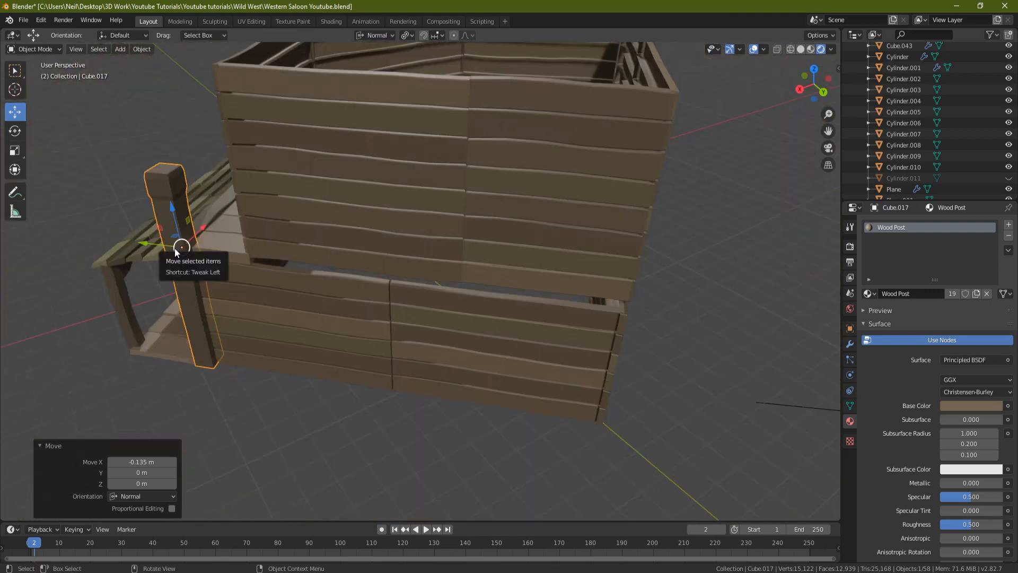
middle_click_drag(288, 234, 289, 221)
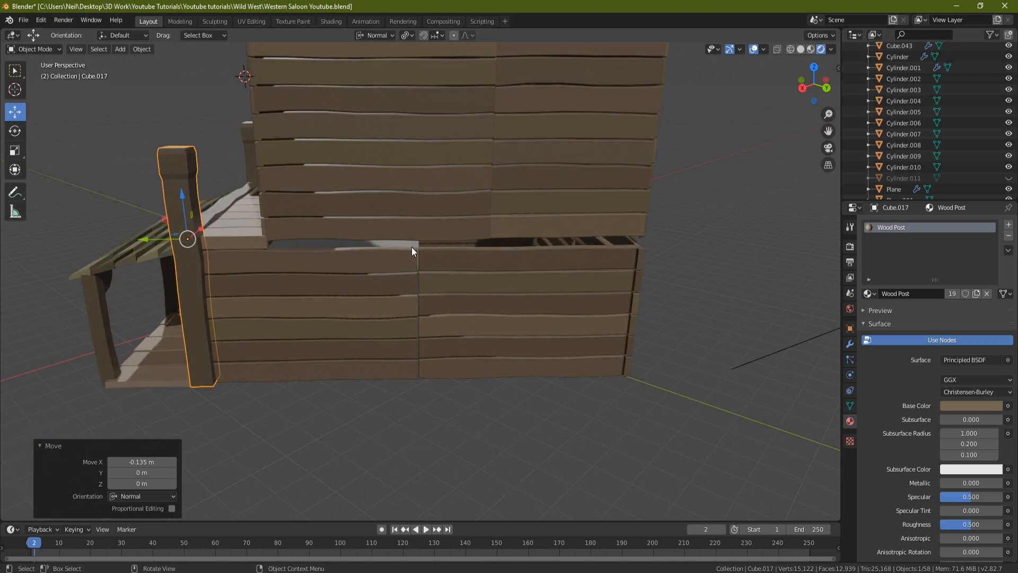
- Place the 3D cursor at the world origin and add a 2 m cube there
middle_click_drag(479, 157, 470, 237, "shift")
middle_click_drag(392, 245, 405, 285)
scroll(405, 285, "down", 2)
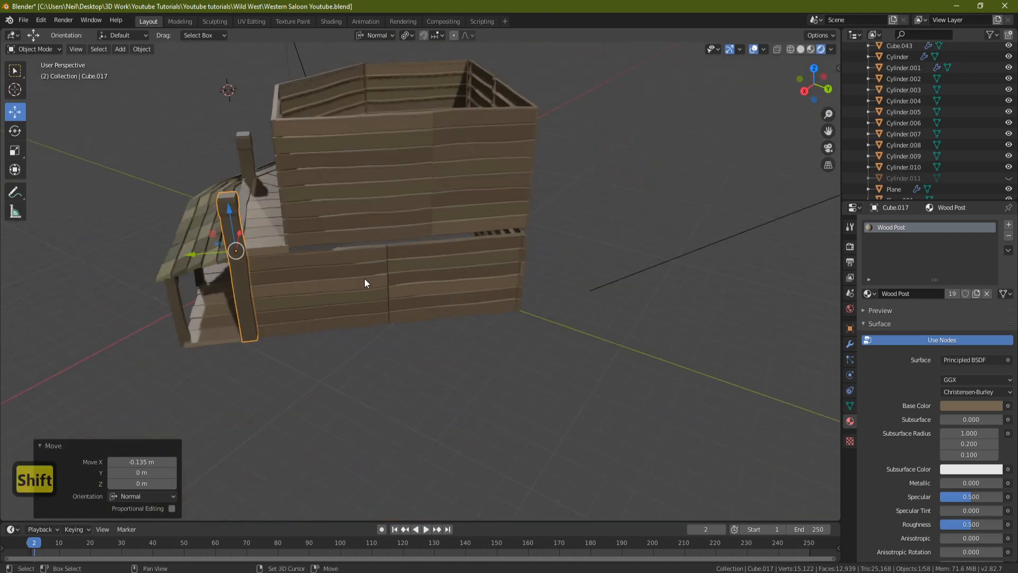
key("shift+s")
left_click(283, 317)
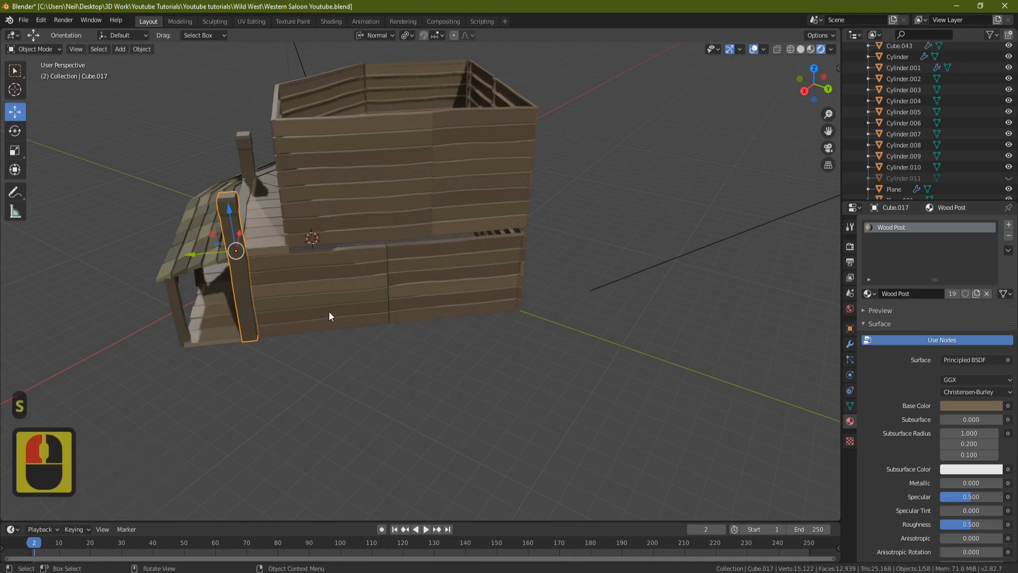
key("shift+a")
mouse_move(329, 310)
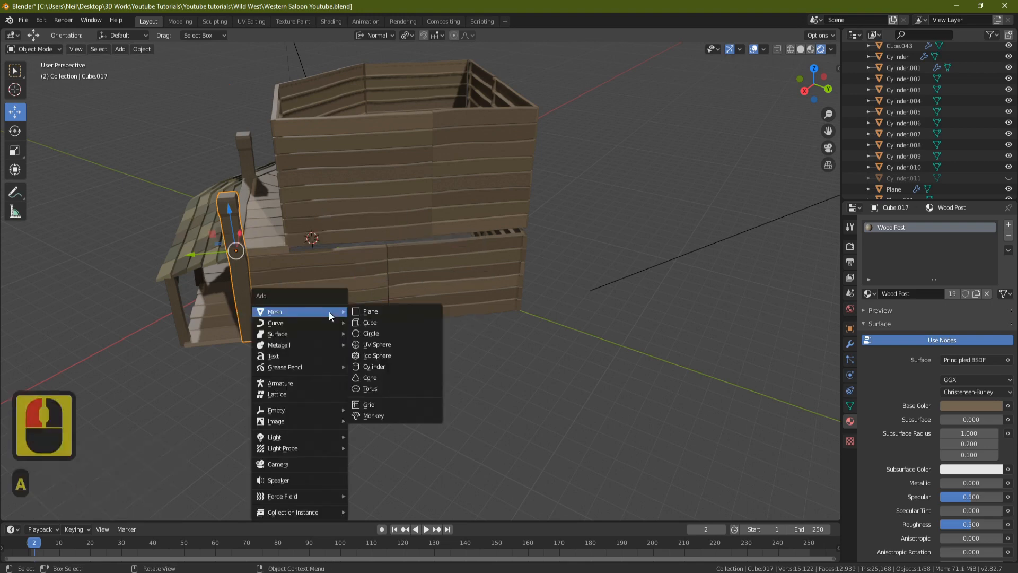
left_click(386, 325)
- Scale the new cube by 0.606 and move it outside beside the lower side wall, finishing with 0.47 m along normal Y
middle_click_drag(333, 320, 509, 382)
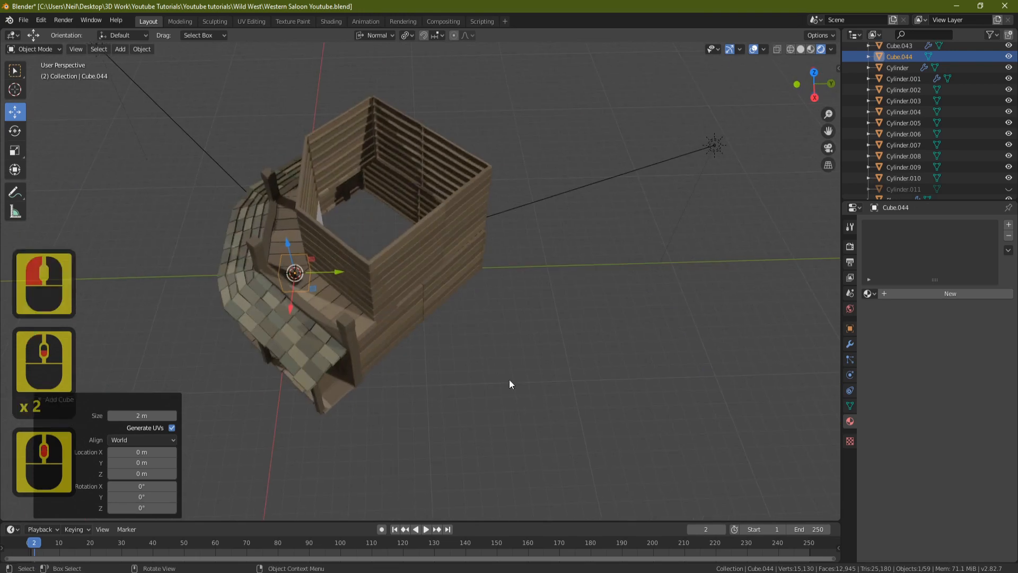
key("s")
left_click(402, 331)
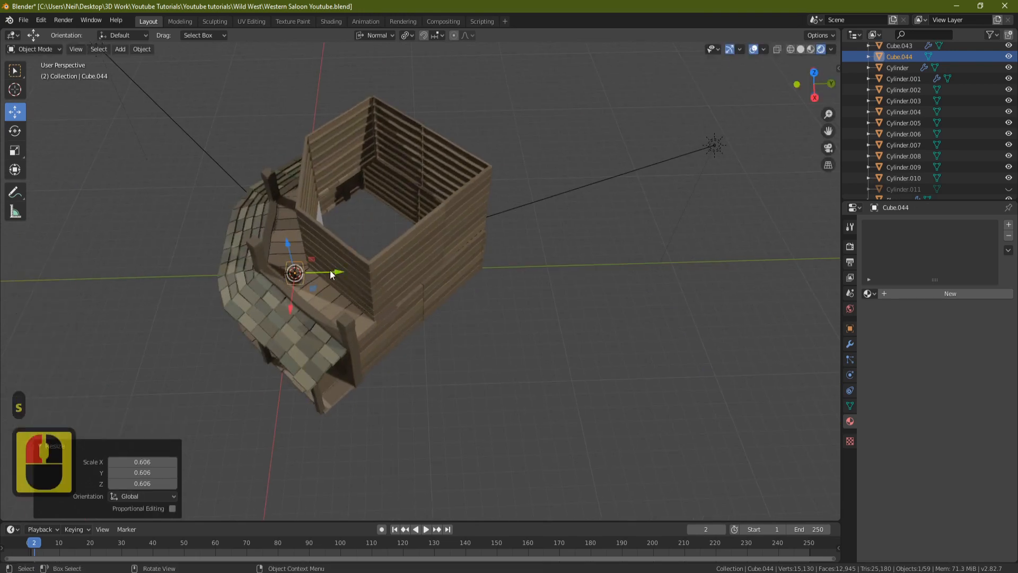
key("g")
key("y")
left_click_drag(454, 271, 456, 271)
left_click_drag(417, 303, 407, 353)
left_click_drag(464, 320, 469, 322)
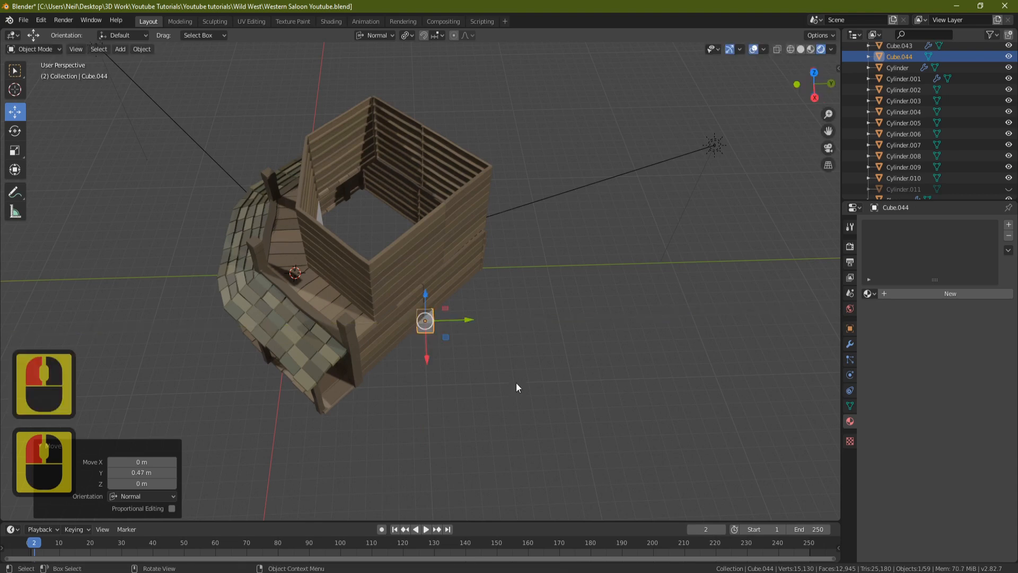
- Rotate the cube 45° about its normal Z axis and raise it about 0.832 m along normal Z
key("r")
key("z")
key("Return")
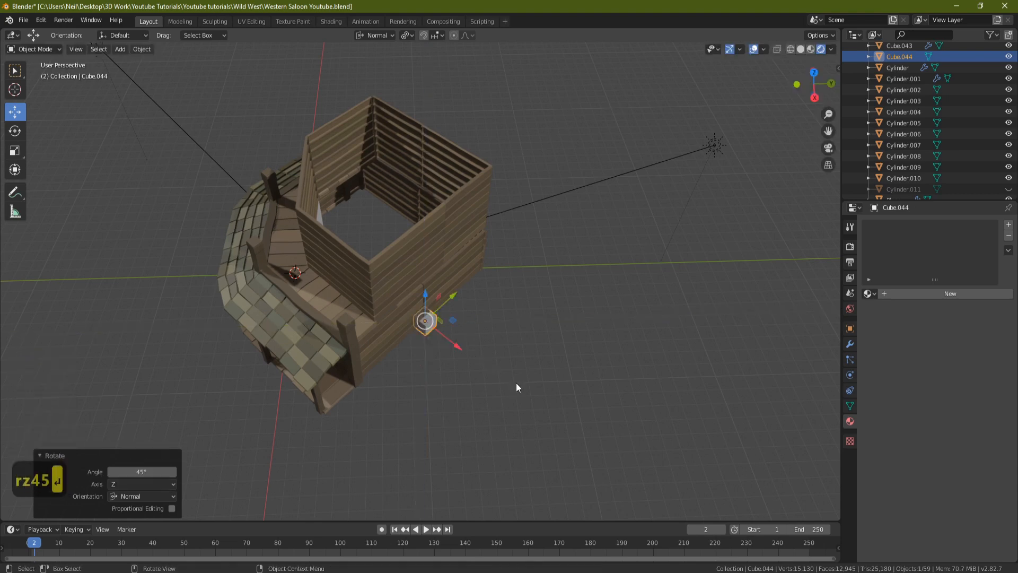
key("KP_1")
middle_click_drag(565, 398, 412, 241)
key("g")
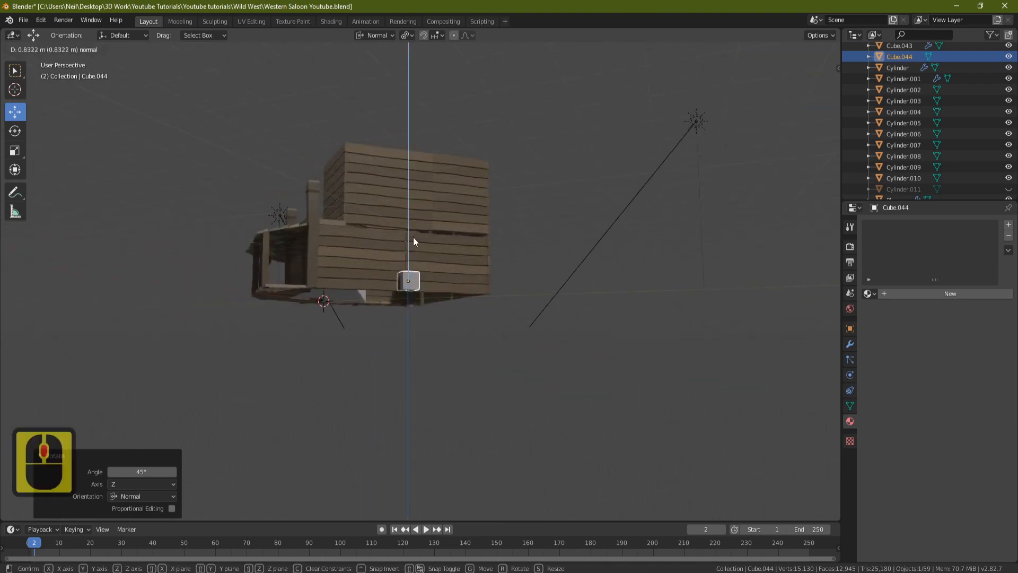
left_click(414, 238)
- Resize the cube to post width and position it over the seam between the lower wall sections, moving it -0.495 m along normal Z
scroll(424, 289, "up", 5)
middle_click_drag(421, 284, 494, 310, "shift")
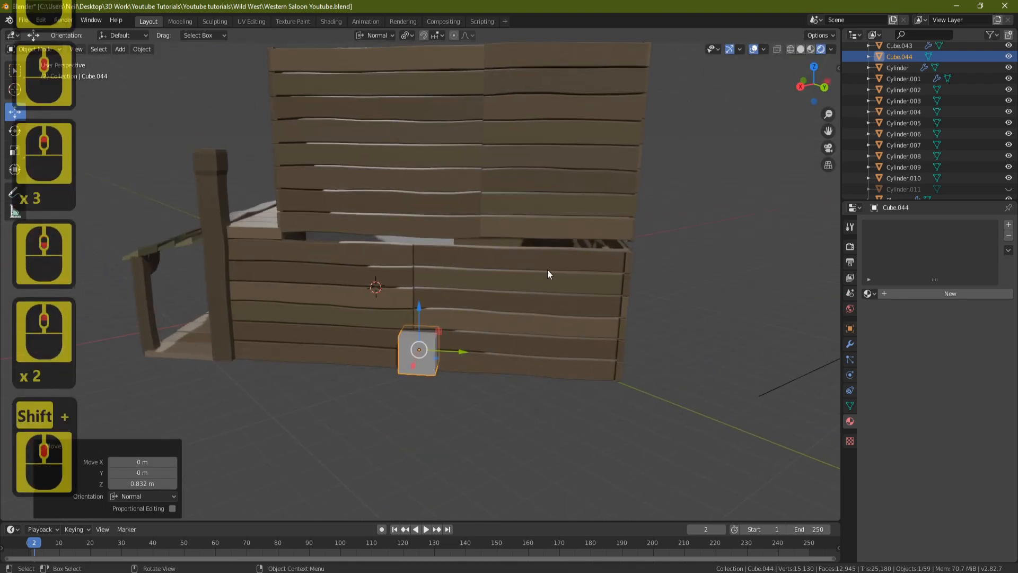
key("s")
left_click(467, 328)
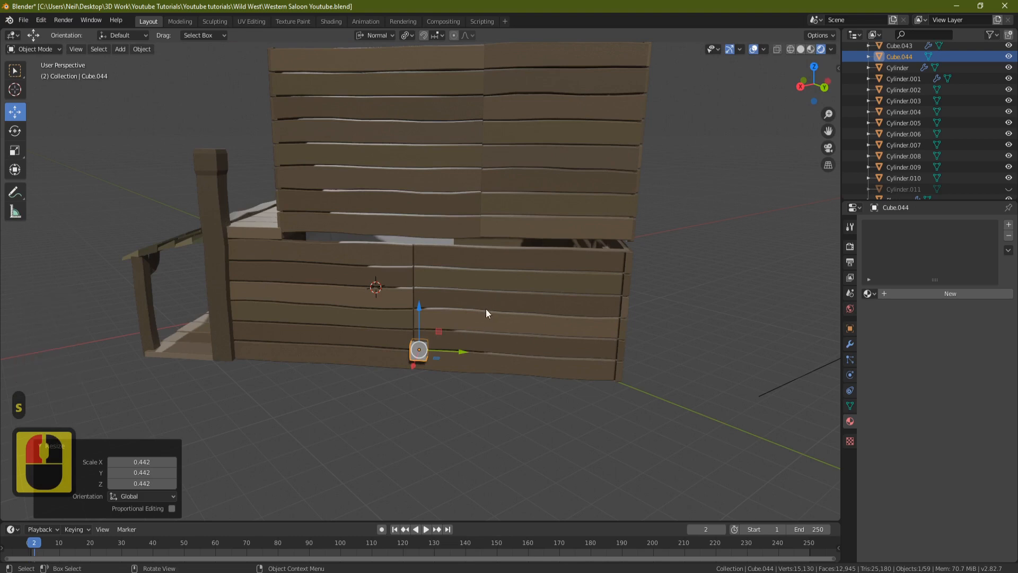
key("s")
left_click(501, 329)
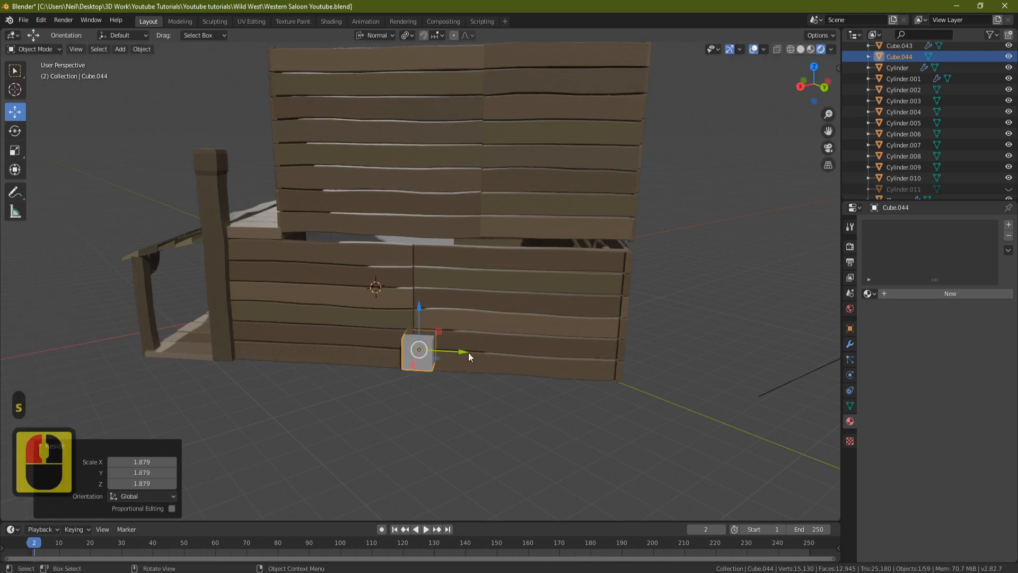
key("s")
left_click(494, 339)
left_click_drag(463, 353, 454, 354)
left_click_drag(414, 303, 413, 321)
middle_click_drag(471, 332, 443, 285)
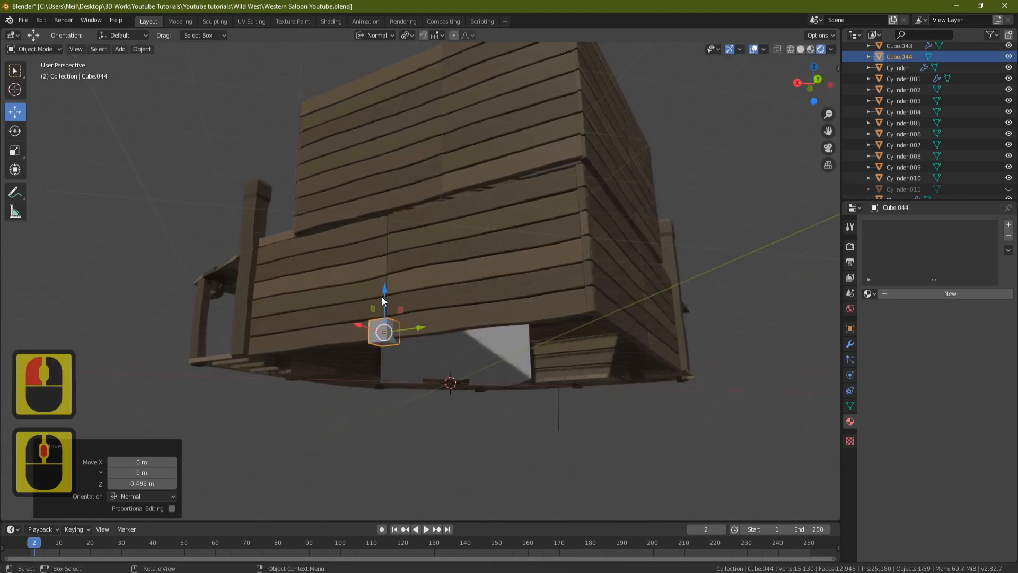
- Enter Edit Mode on the small cube at the wall seam and select only its top face in face selection
middle_click_drag(381, 297, 407, 366)
key("Tab")
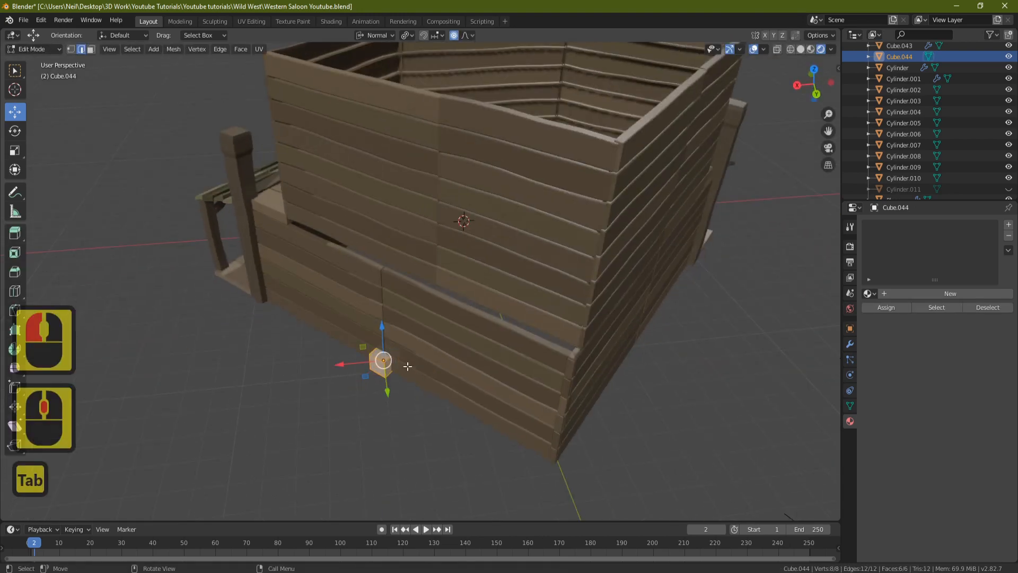
left_click(91, 49)
left_click(382, 363)
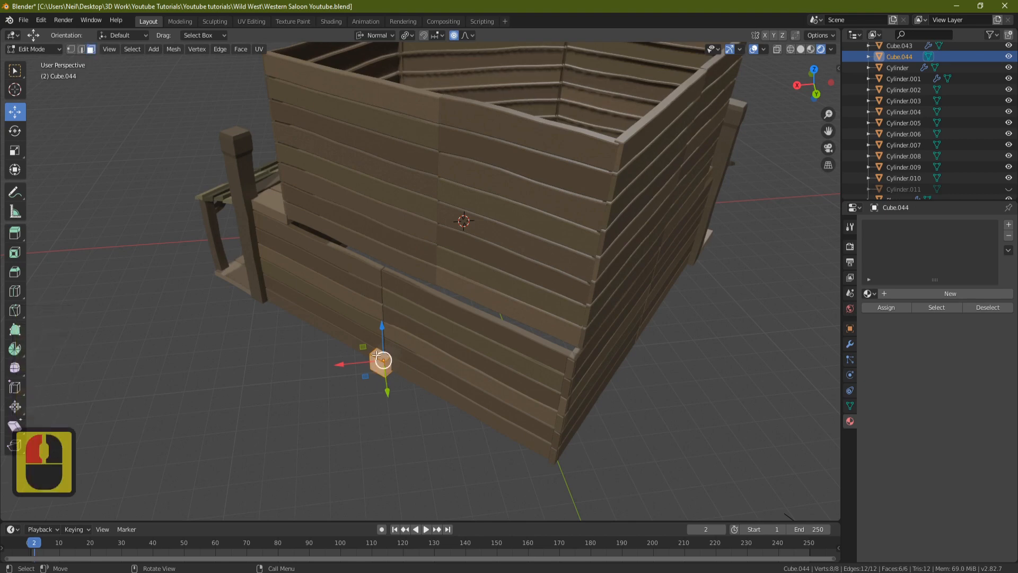
left_click_drag(385, 320, 386, 229)
middle_click_drag(403, 238, 471, 278)
key("ctrl+z")
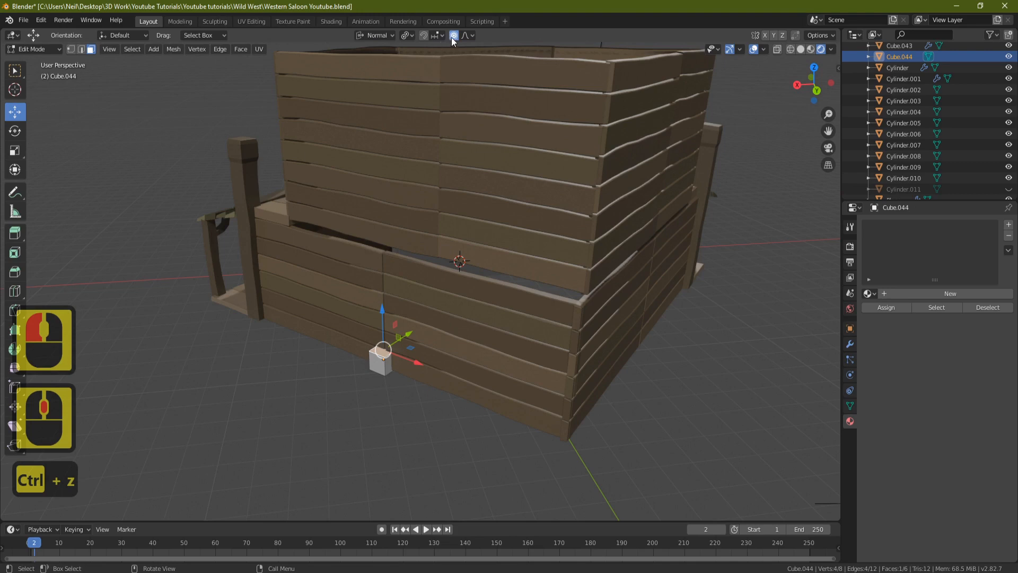
- Turn off proportional editing and raise the cube's top face 4.16 m to form a post over the wall seam, finishing in Object Mode
left_click(453, 37)
left_click_drag(382, 310, 402, 187)
middle_click_drag(416, 272, 471, 292)
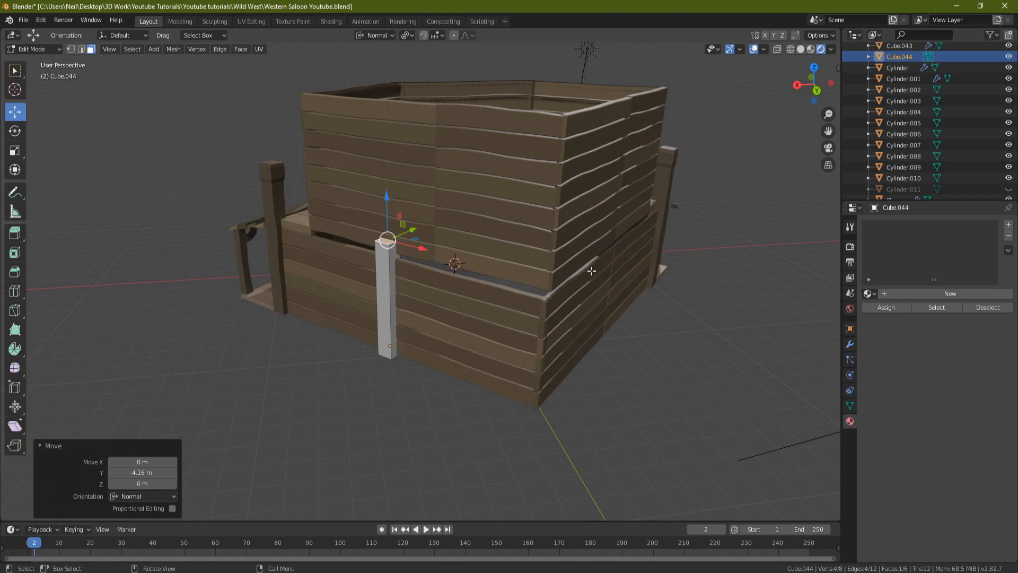
middle_click_drag(467, 282, 517, 303)
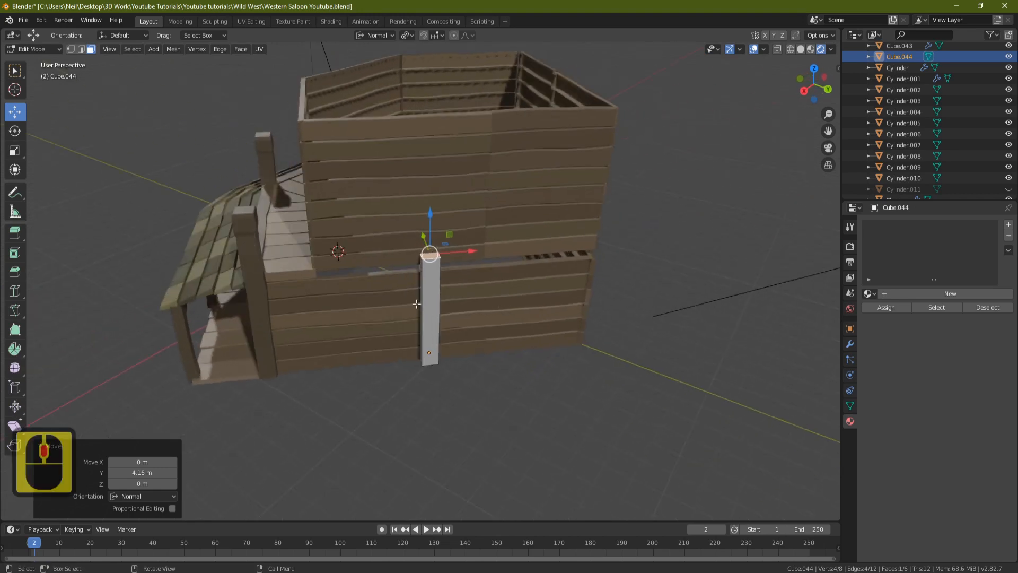
middle_click_drag(379, 313, 482, 287, "shift")
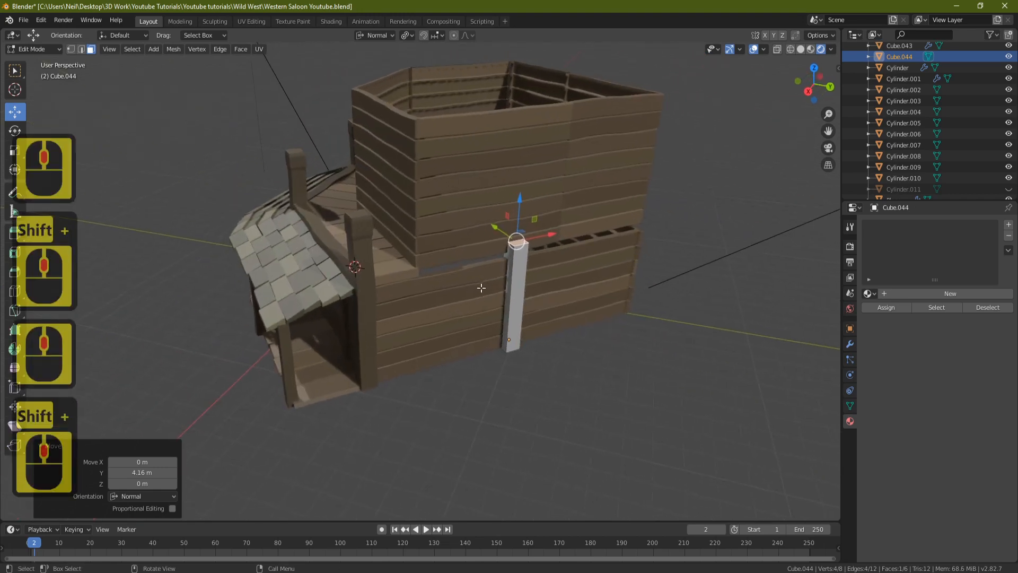
key("ctrl+z")
key("ctrl+z")
key("Tab")
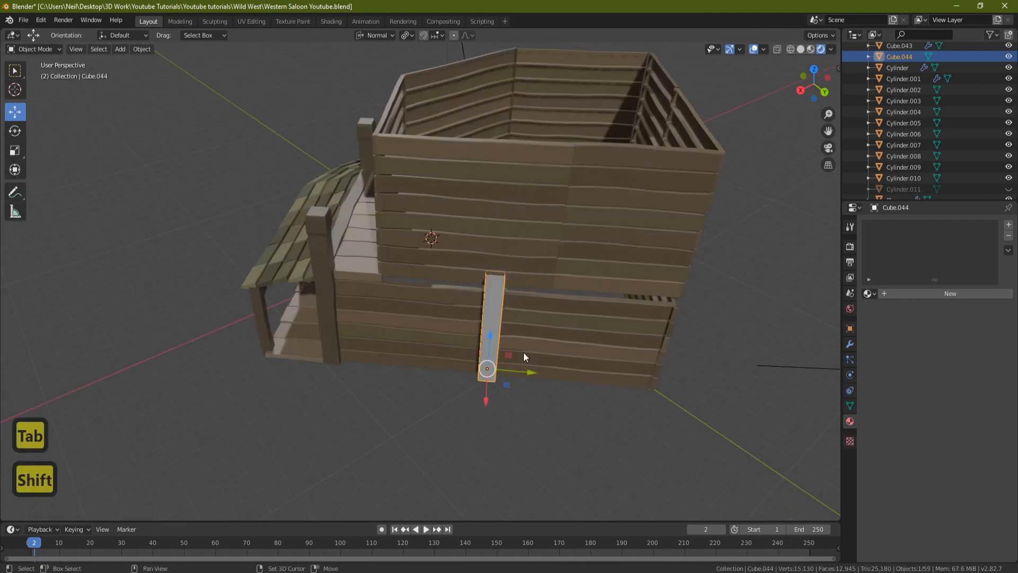
- Add a second 2 m cube at the world origin and rotate it 45° about global Z
key("shift+a")
mouse_move(523, 352)
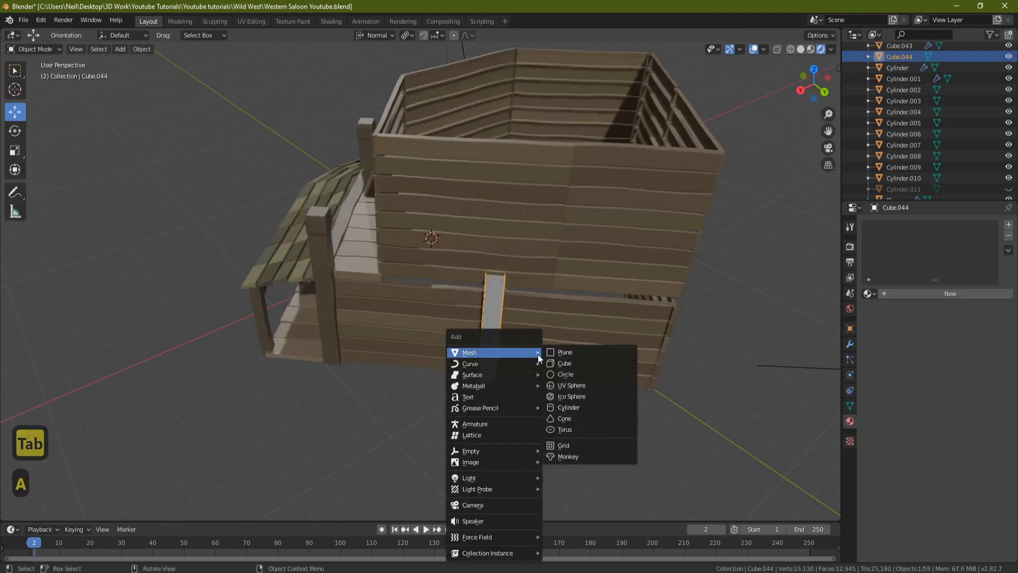
left_click(577, 365)
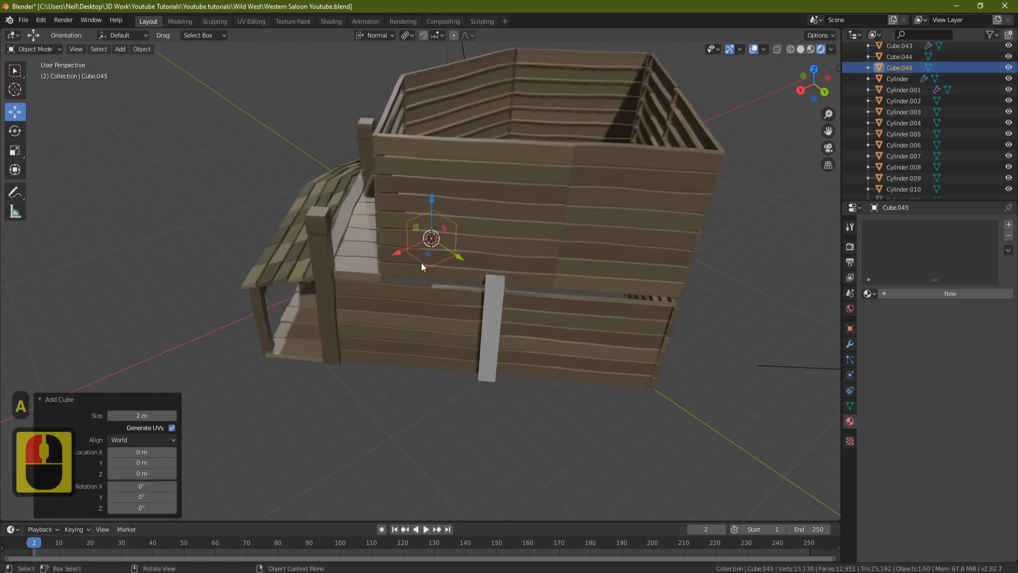
left_click(389, 37)
left_click(387, 71)
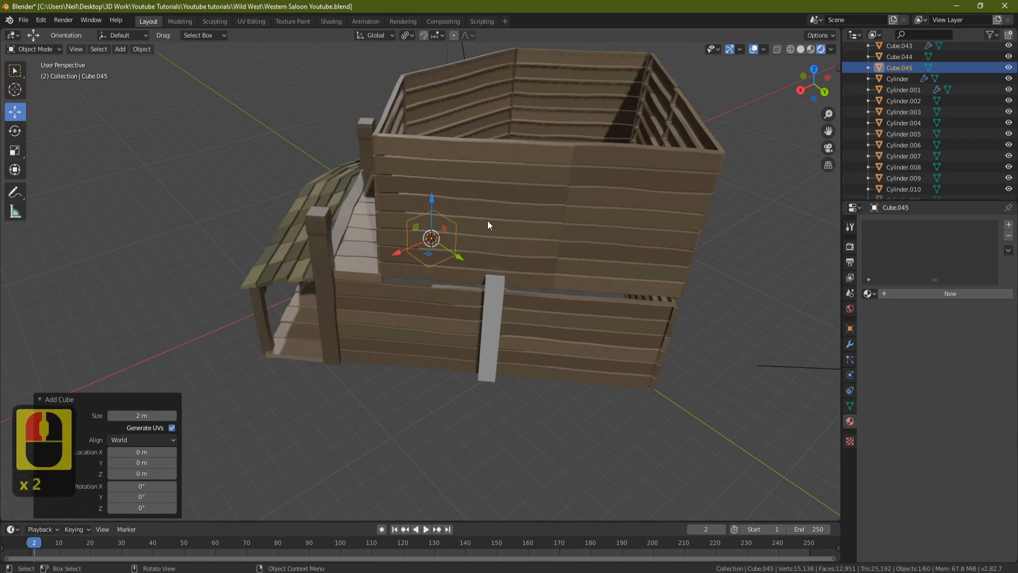
middle_click_drag(434, 156, 475, 190)
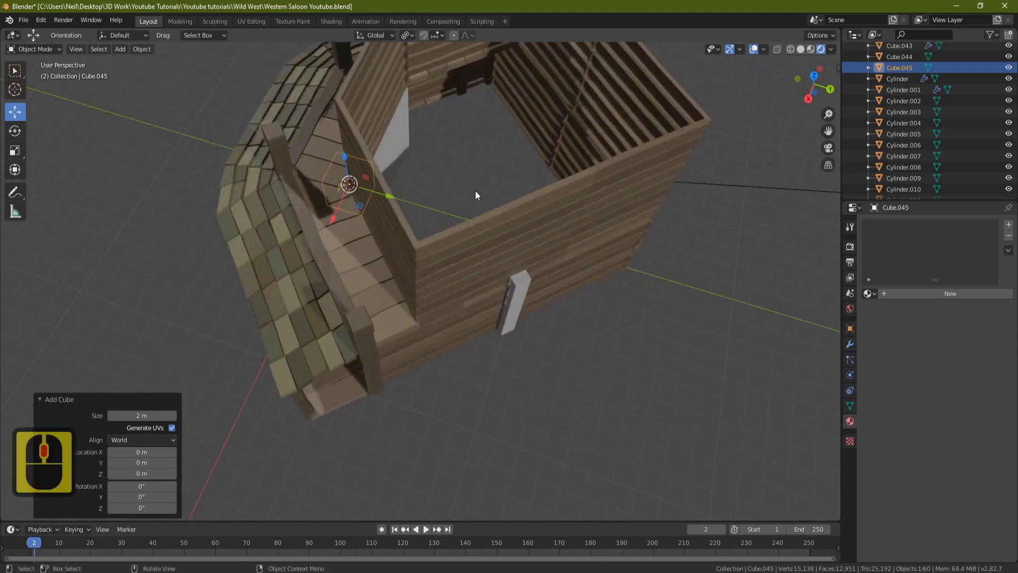
type("rz45")
key("Return")
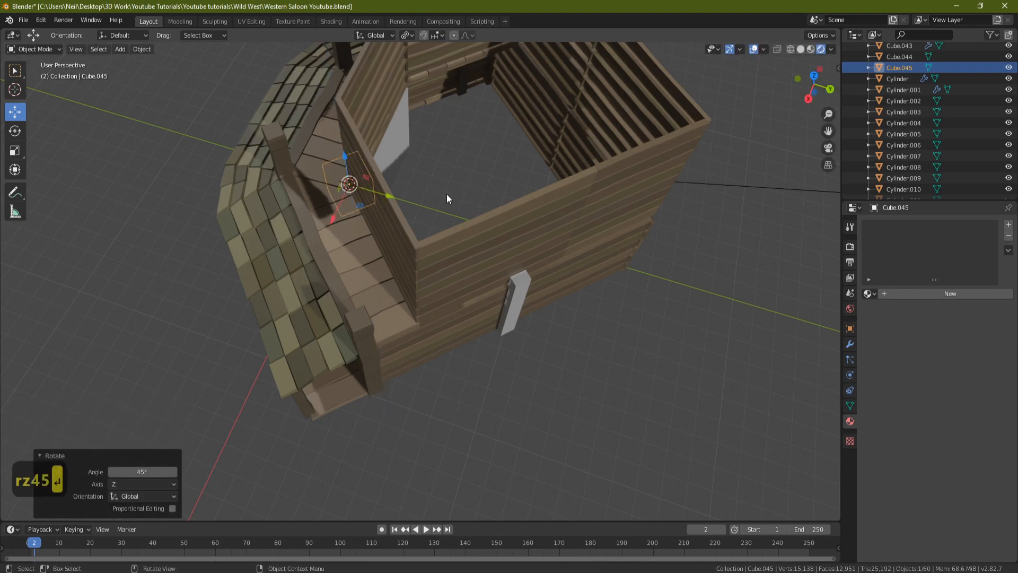
- Using Normal orientation, move the second cube along X out past the side wall and raise it 4.66 m along Z
left_click(374, 35)
left_click(366, 91)
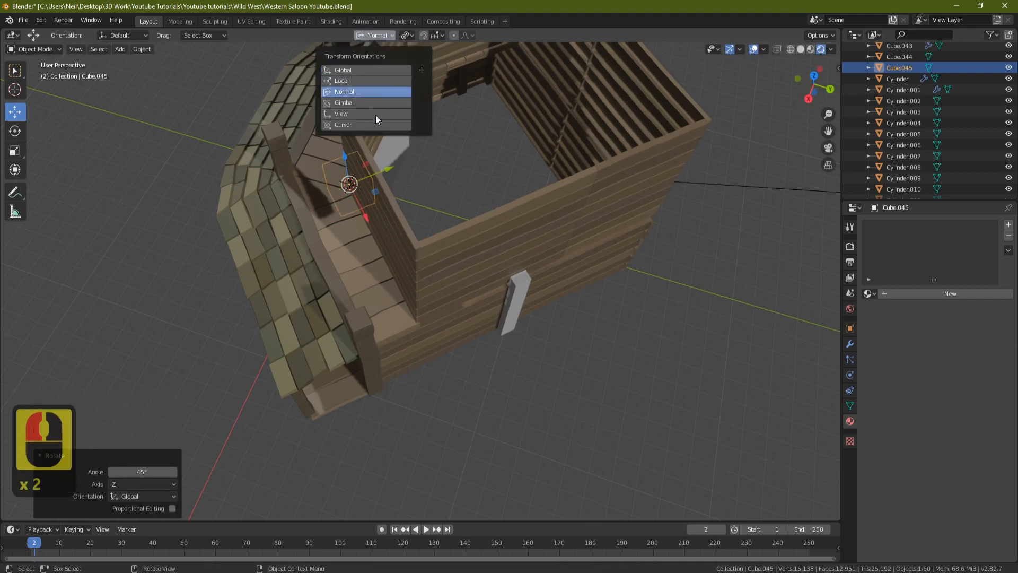
left_click_drag(364, 221, 447, 389)
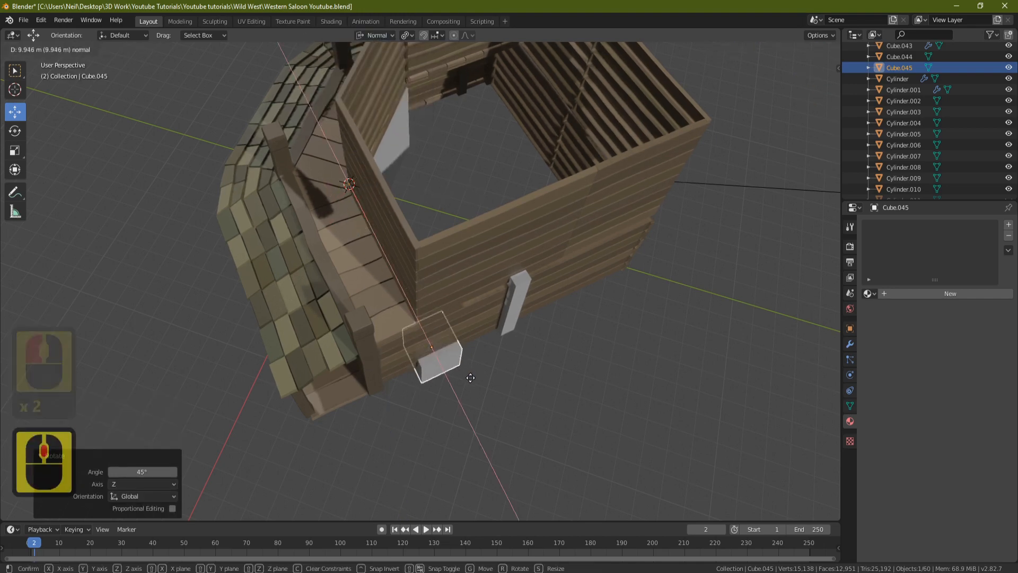
middle_click_drag(500, 348, 460, 275)
left_click_drag(418, 317, 419, 192)
- Shrink the second cube to beam thickness, finishing with a 0.837 scale, and lower it -0.164 m to the gap between the storeys
scroll(414, 201, "up", 4)
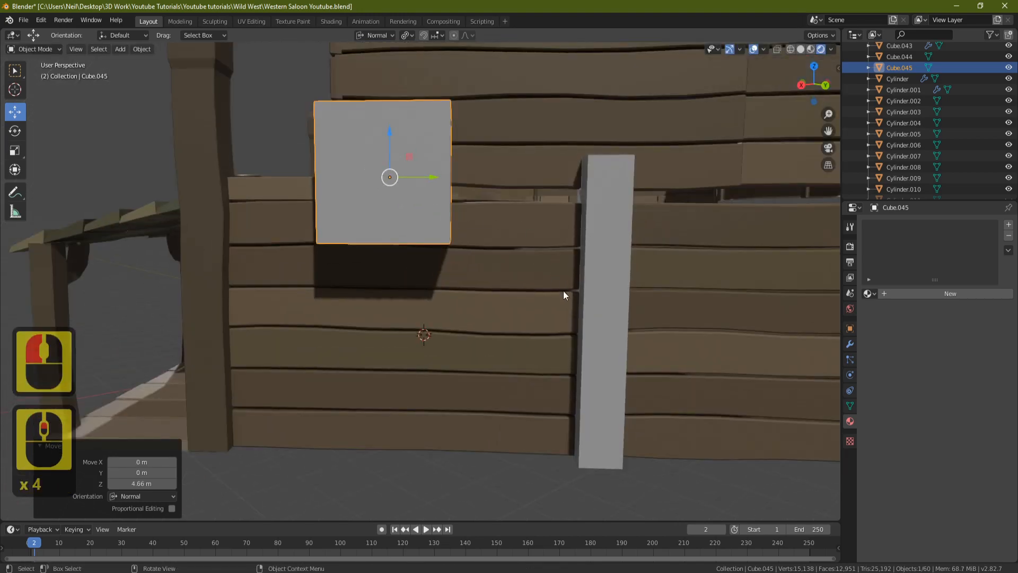
key("s")
left_click(455, 223)
left_click_drag(397, 149, 397, 170)
middle_click_drag(397, 171, 402, 230)
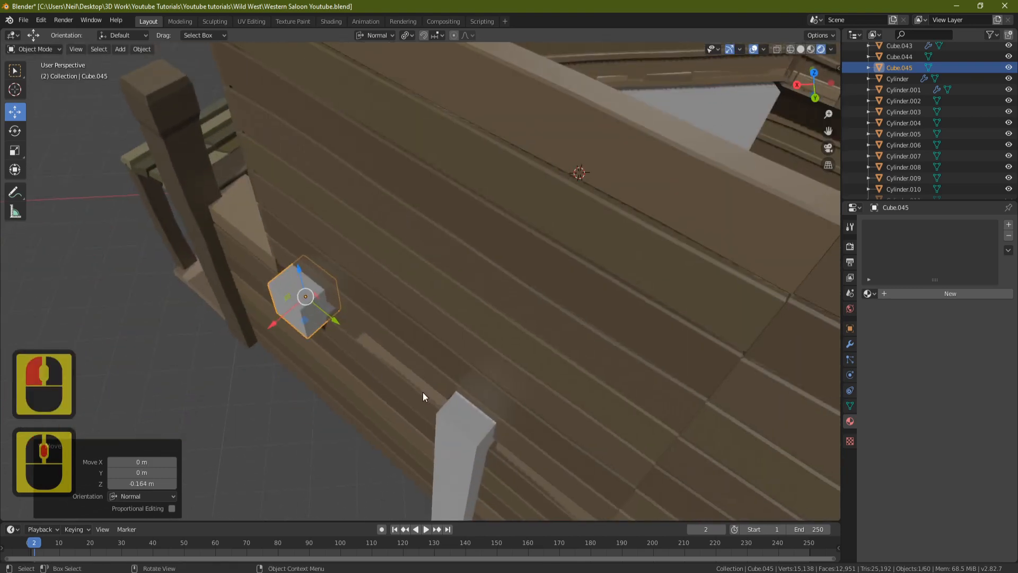
middle_click_drag(470, 421, 505, 307)
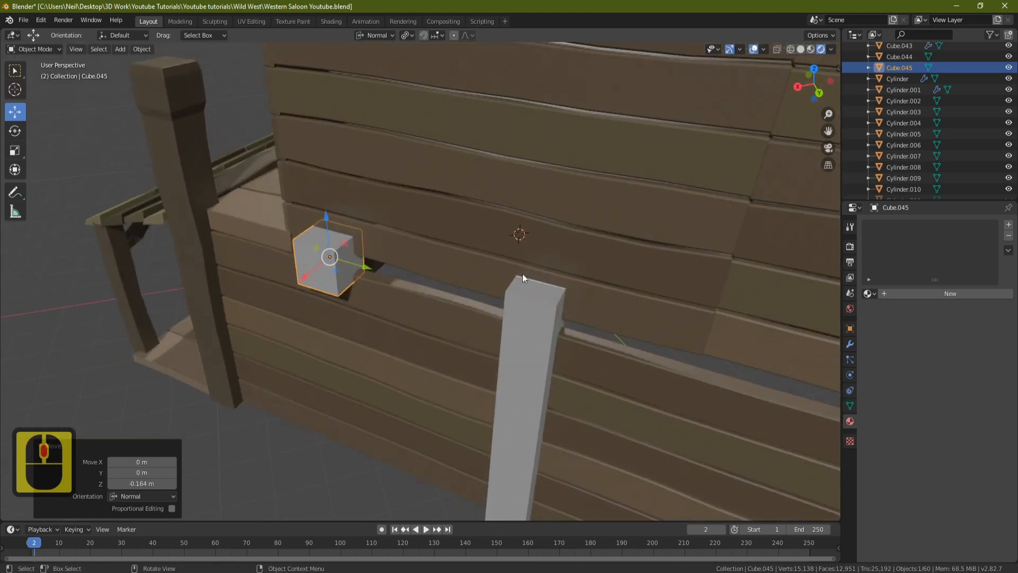
middle_click_drag(522, 274, 320, 300)
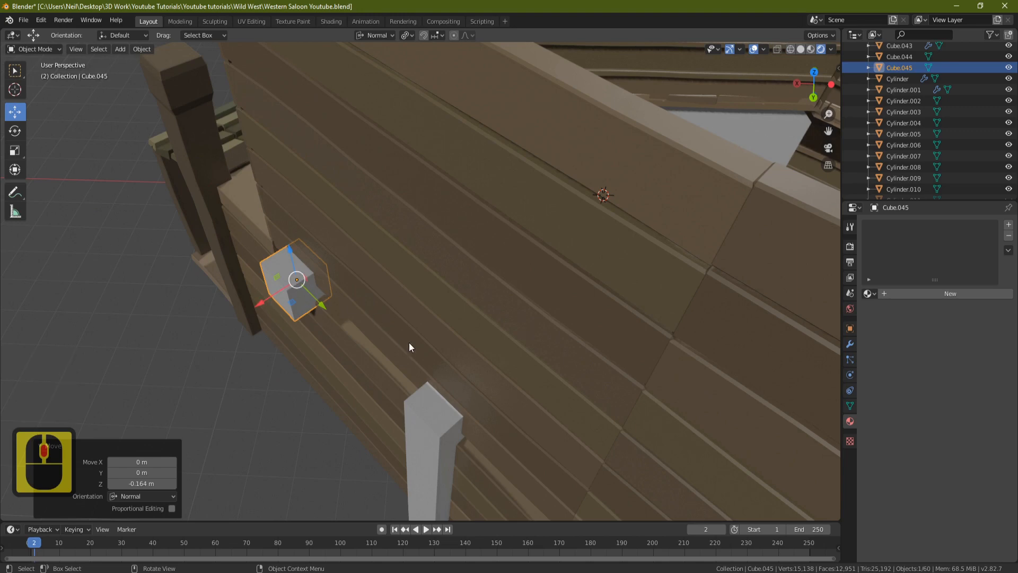
key("s")
left_click(392, 332)
- Move the small cube -2.76 m along normal Y to the porch corner post and 0.15 m along normal X
middle_click_drag(390, 310, 402, 159)
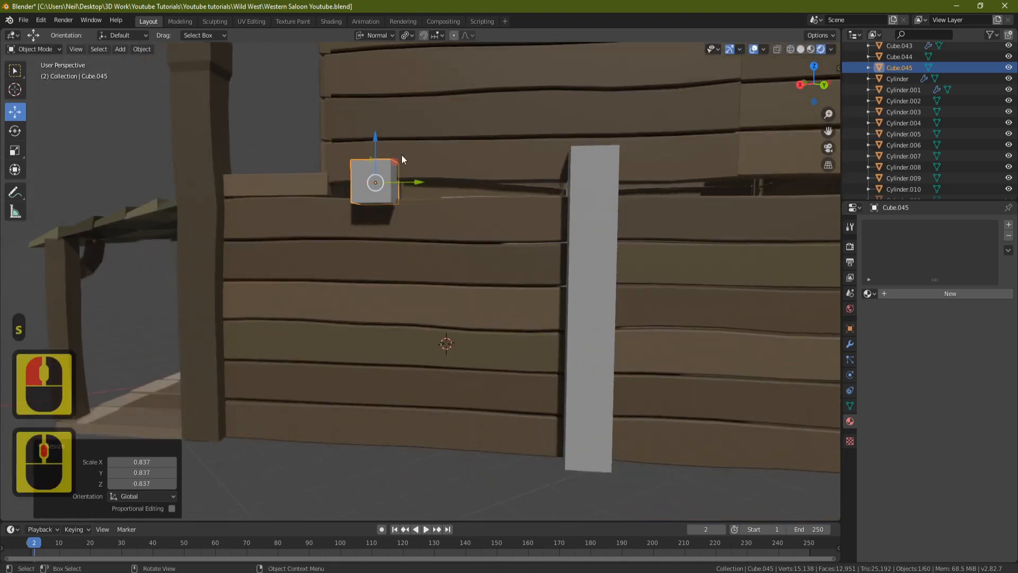
left_click_drag(378, 143, 241, 185)
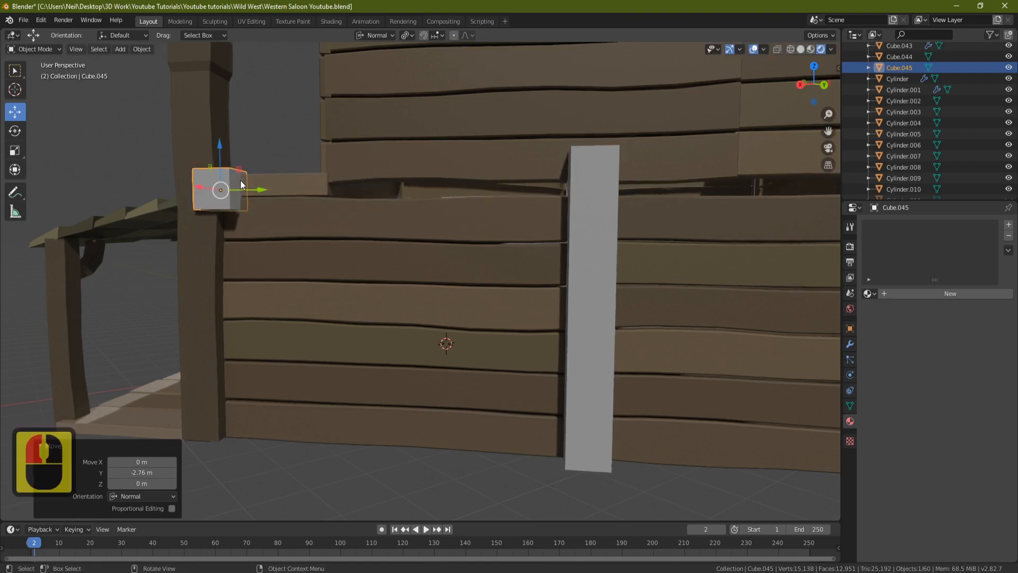
middle_click_drag(339, 155, 389, 268)
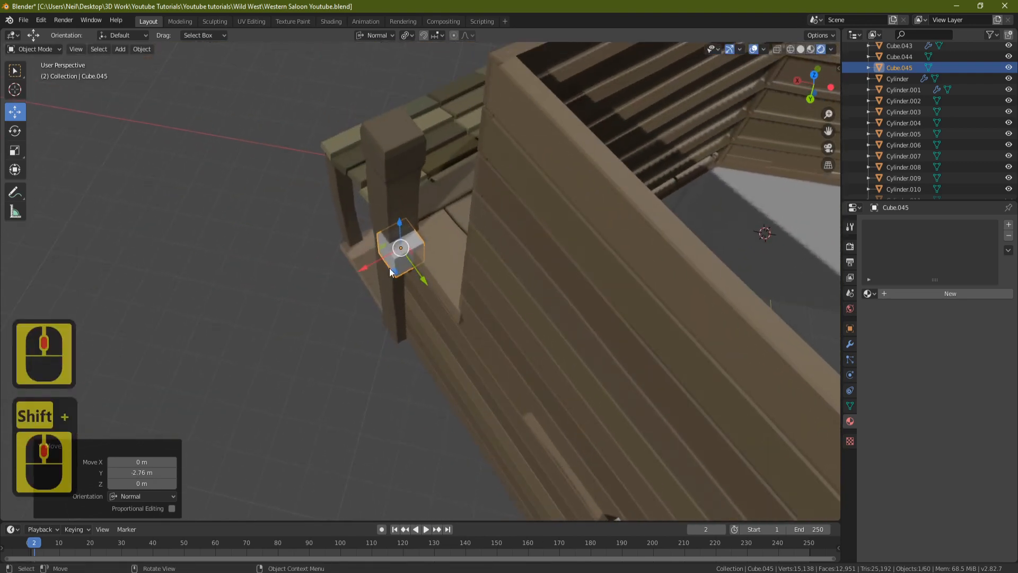
left_click_drag(363, 270, 373, 268)
middle_click_drag(463, 238, 465, 326, "shift")
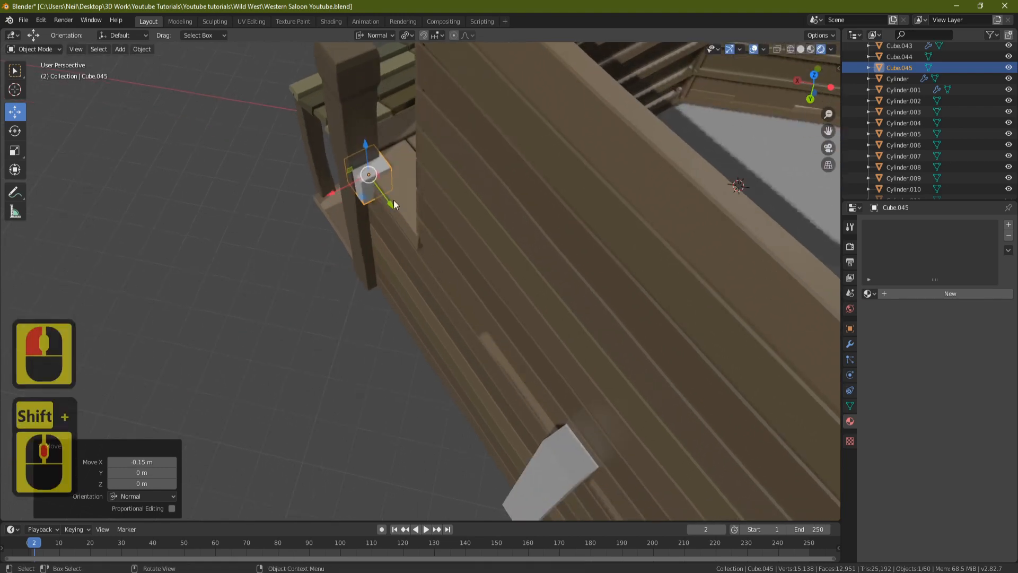
- Lengthen the small cube into a horizontal beam by moving its end face 3.08 m and 2.95 m along normal X to the vertical post
key("Tab")
left_click_drag(394, 203, 466, 307)
middle_click_drag(467, 308, 433, 145, "shift")
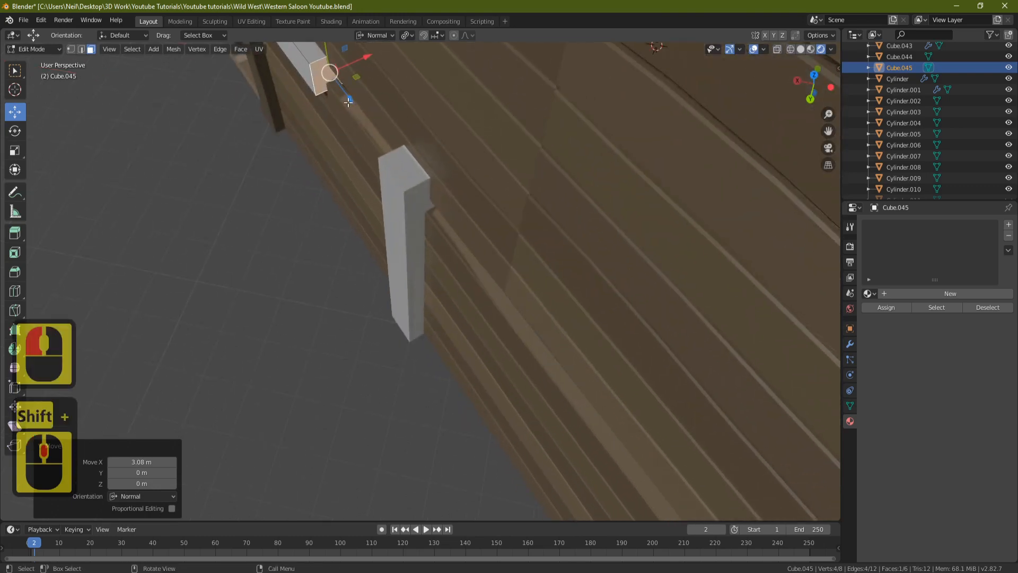
left_click_drag(348, 102, 560, 337)
middle_click_drag(559, 337, 596, 156)
middle_click_drag(534, 43, 411, 223, "shift")
scroll(408, 235, "up", 3)
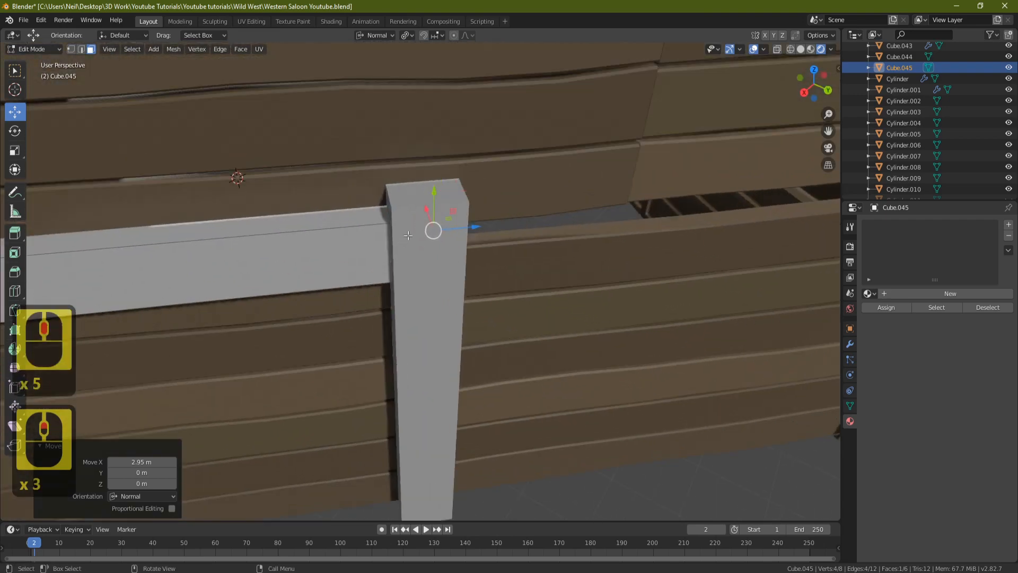
key("Tab")
- Lower the vertical post's top face slightly so it ends just above the horizontal beam
left_click(415, 195)
key("Tab")
left_click(424, 188)
left_click_drag(422, 146, 423, 159)
middle_click_drag(459, 146, 323, 151)
scroll(450, 154, "down", 2)
key("ctrl+shift+z")
key("Tab")
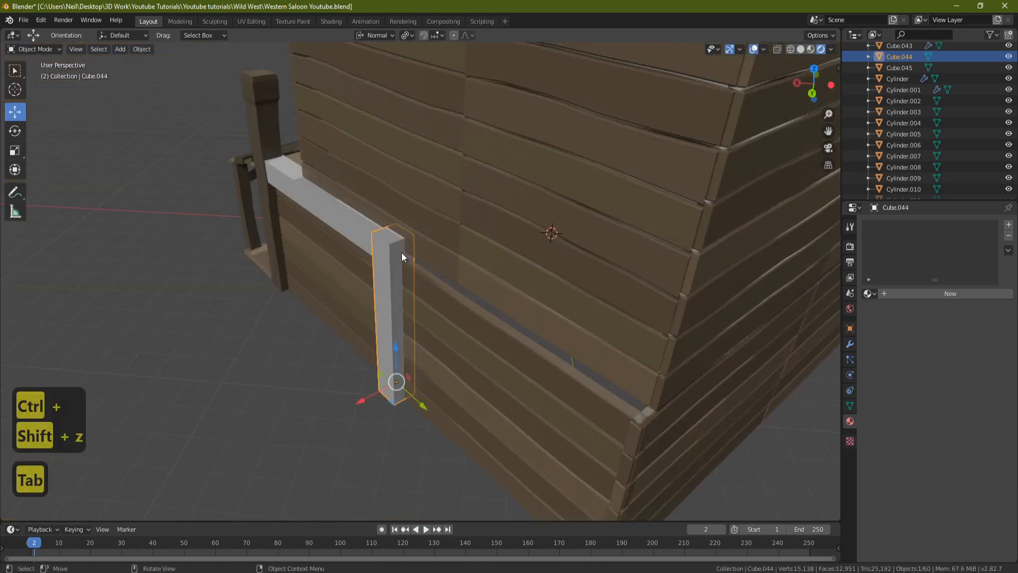
- Hide the vertical post, duplicate the beam's end face and move the copy 1.96 m along normal X past the seam
key("h")
left_click(390, 249)
key("Tab")
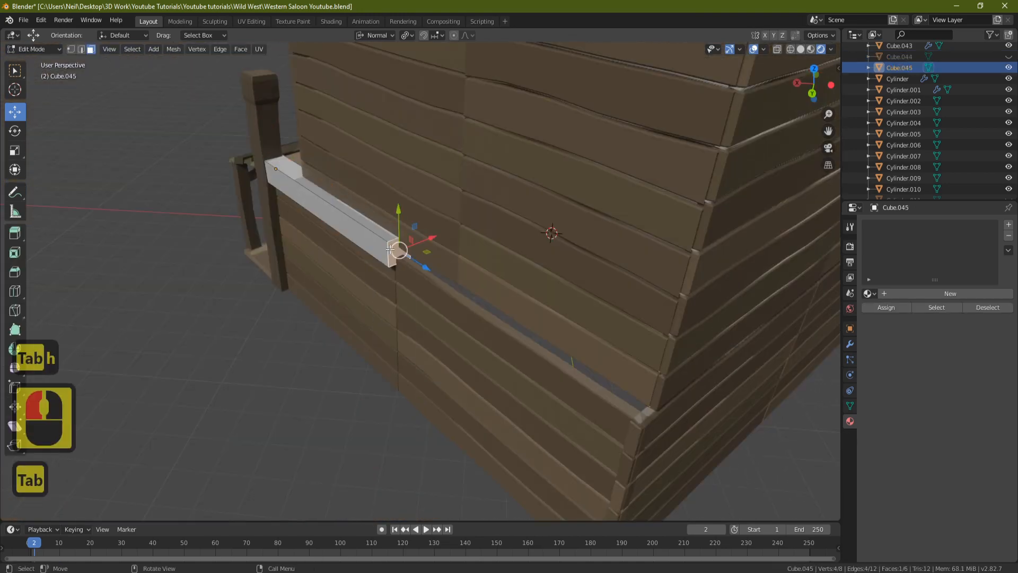
key("shift+d")
key("Return")
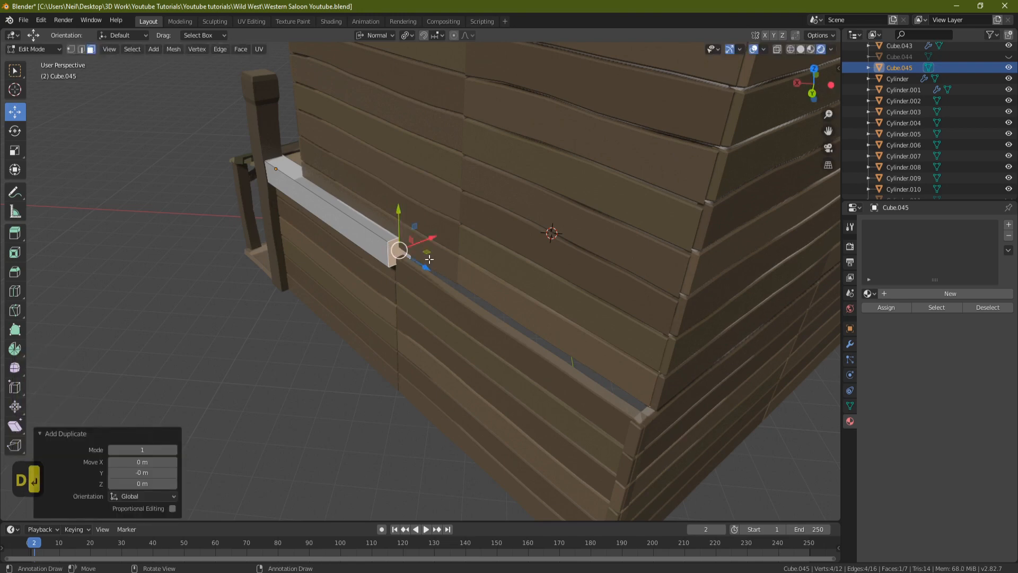
left_click_drag(423, 263, 477, 306)
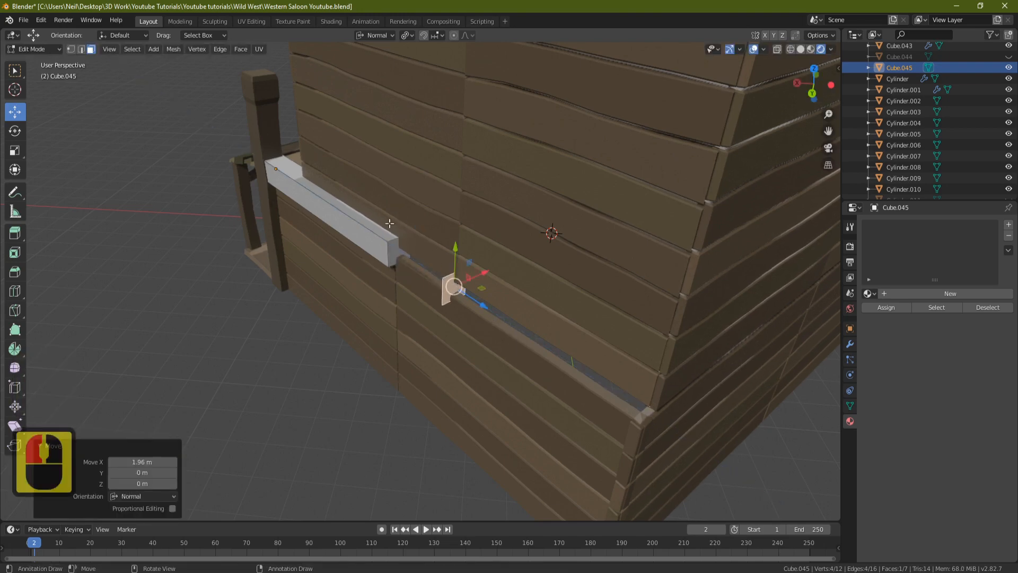
- Reveal the hidden post and separate the duplicated face from the beam into its own object
key("Tab")
key("alt+h")
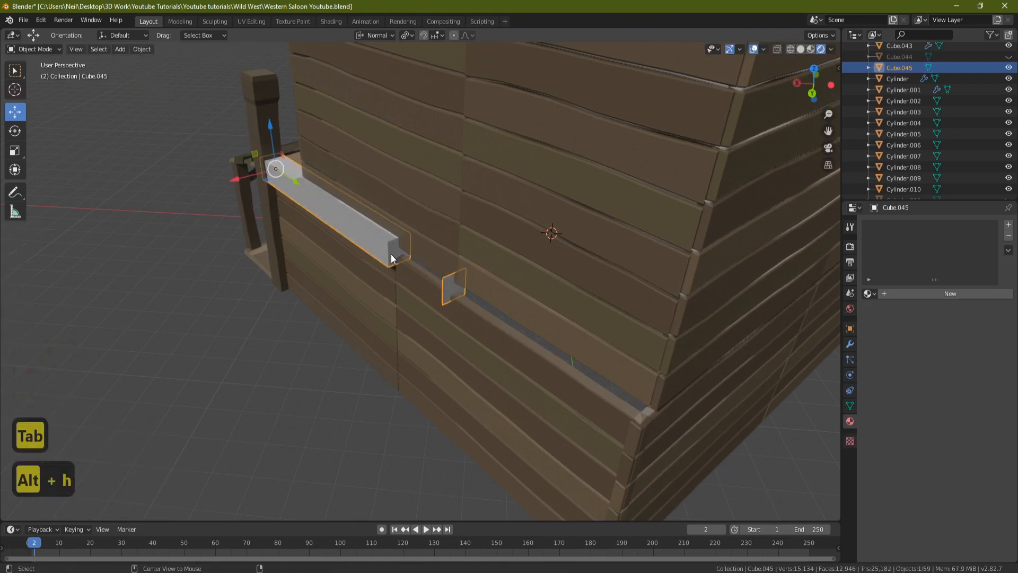
left_click(446, 291)
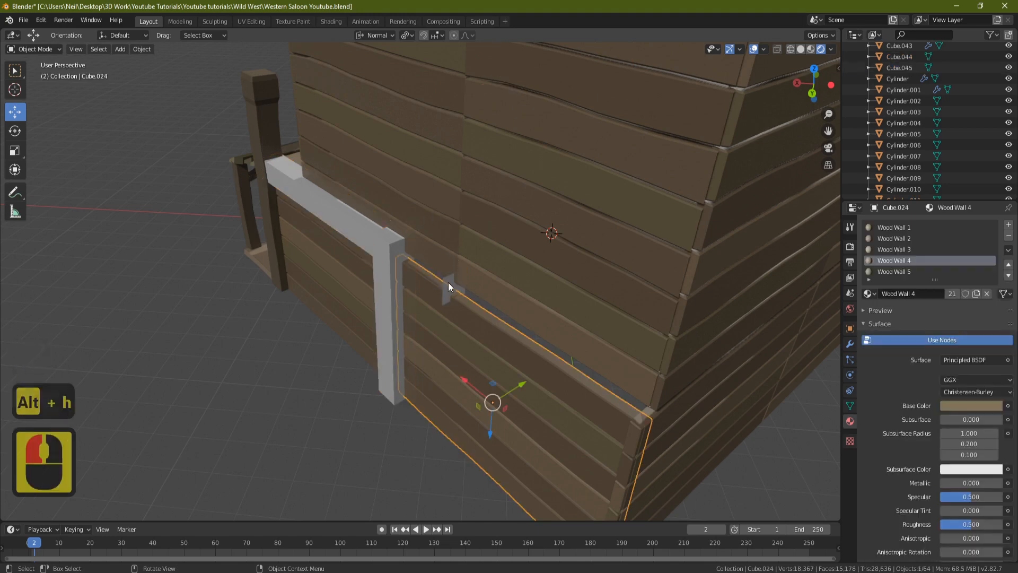
left_click(447, 286)
key("Tab")
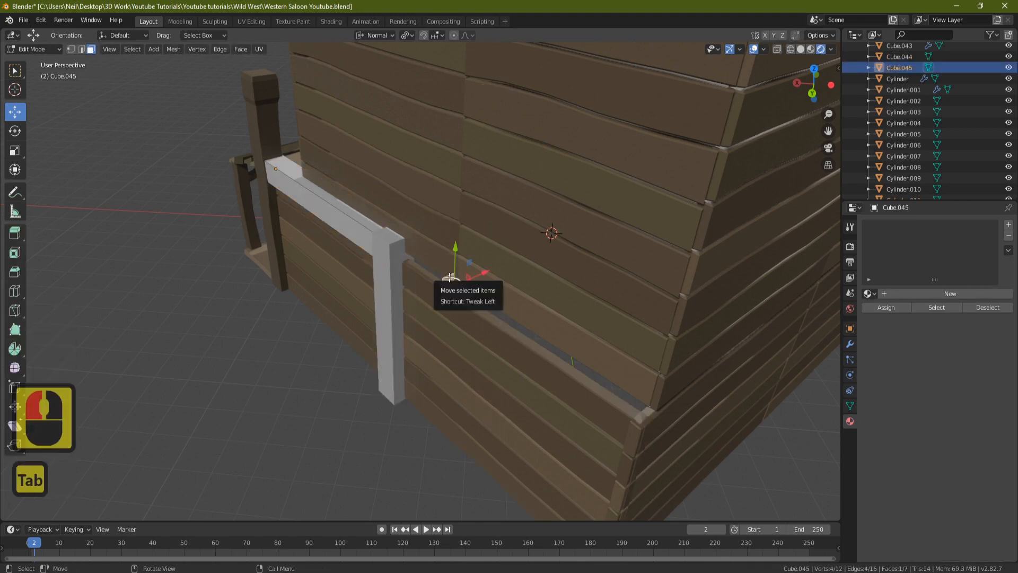
key("p")
left_click(450, 278)
key("Tab")
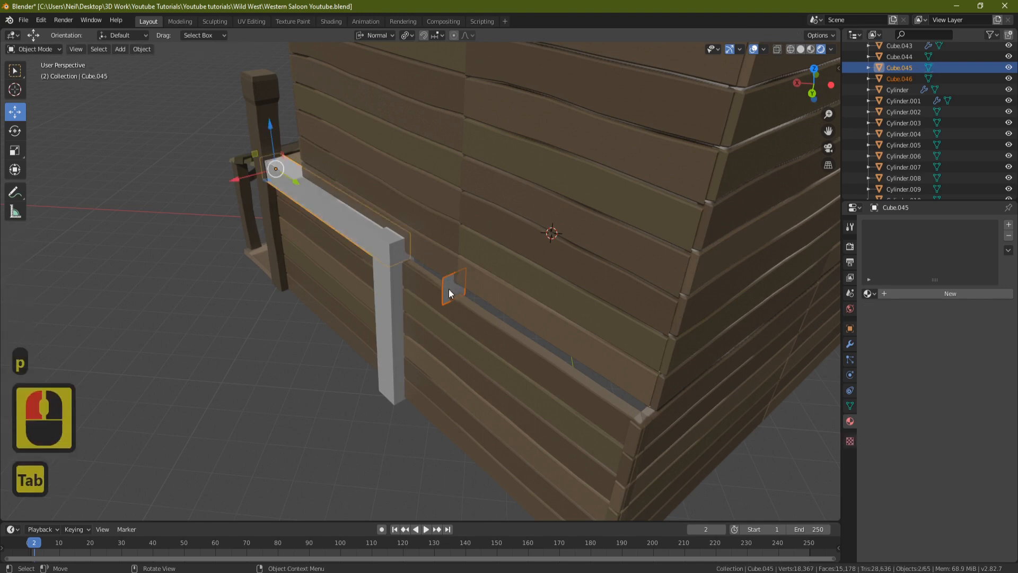
- Set the separated face's origin to its geometry and slide it back along the beam line to the vertical post
left_click(449, 290)
right_click(482, 243)
mouse_move(482, 243)
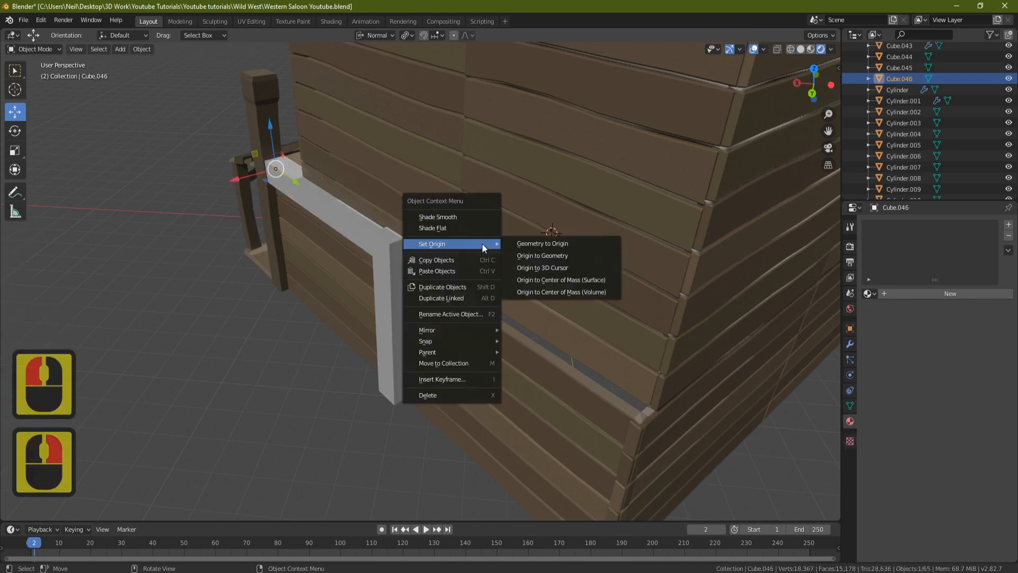
left_click(545, 259)
left_click_drag(484, 305, 384, 226)
- Move the separated face -0.392 m along normal X into the post and extrude it 6.76 m to the wall's rear corner
key("Tab")
scroll(416, 263, "up", 2)
scroll(415, 263, "down", 1)
scroll(416, 262, "up", 2)
left_click(402, 252)
scroll(437, 277, "down", 3)
key("e")
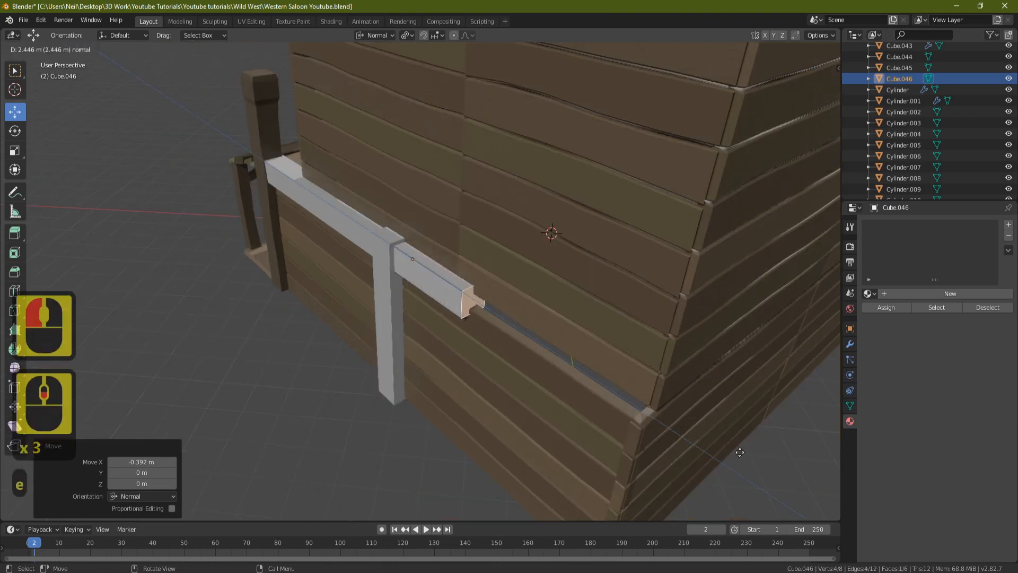
left_click(376, 281)
scroll(511, 245, "down", 3)
middle_click_drag(511, 245, 450, 211, "shift")
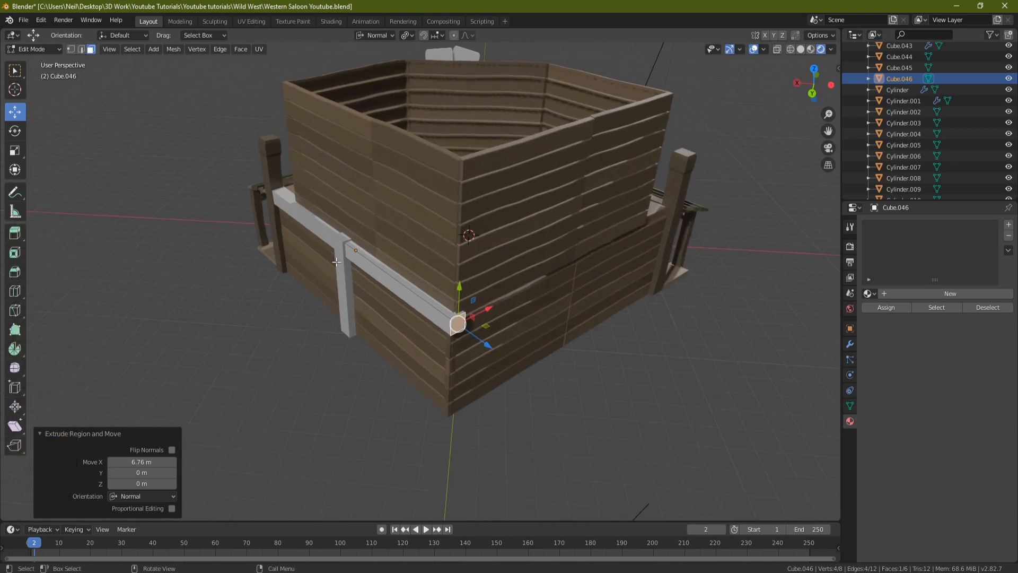
middle_click_drag(337, 262, 458, 239)
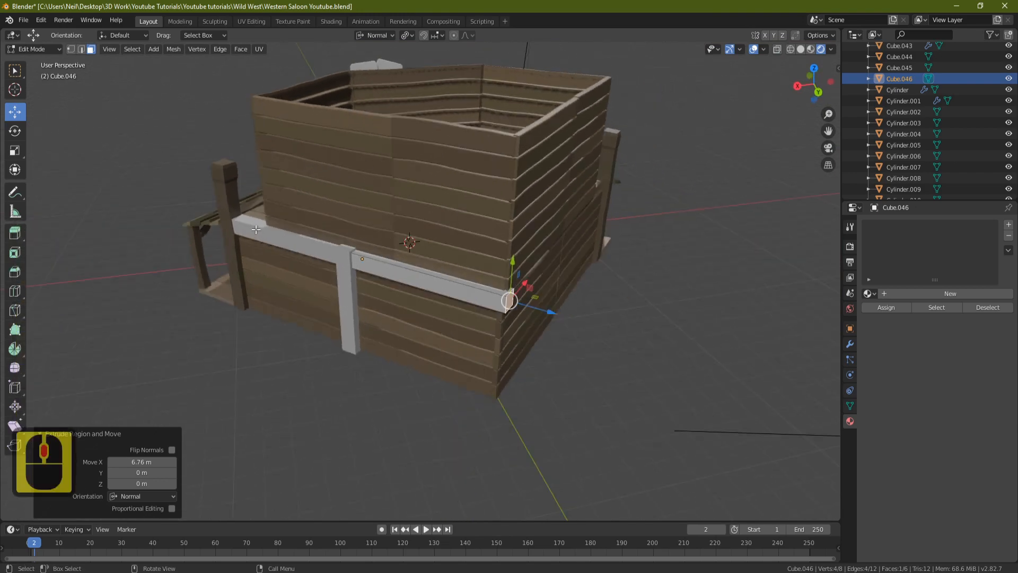
middle_click_drag(325, 233, 440, 258, "shift")
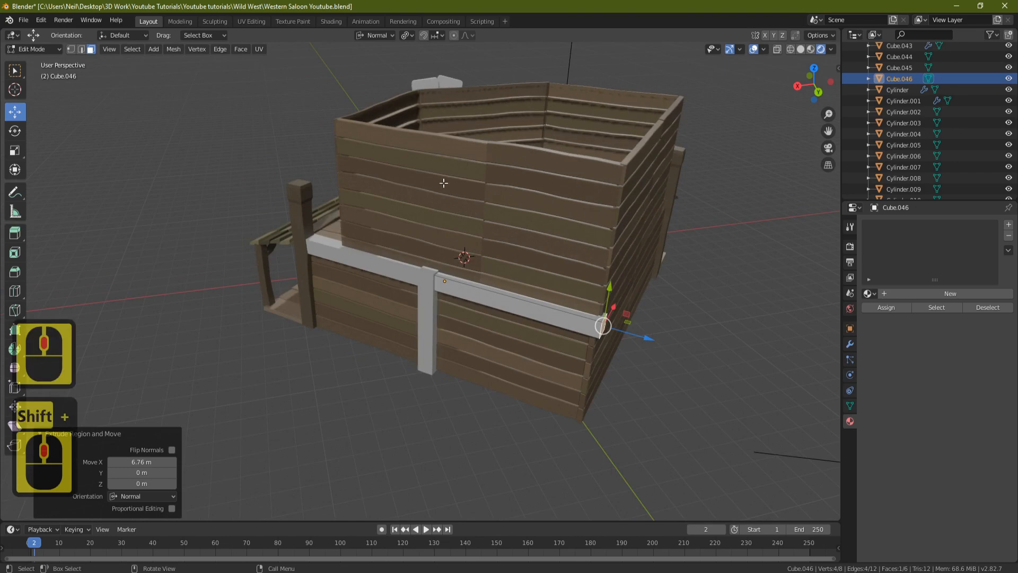
middle_click_drag(443, 183, 572, 213)
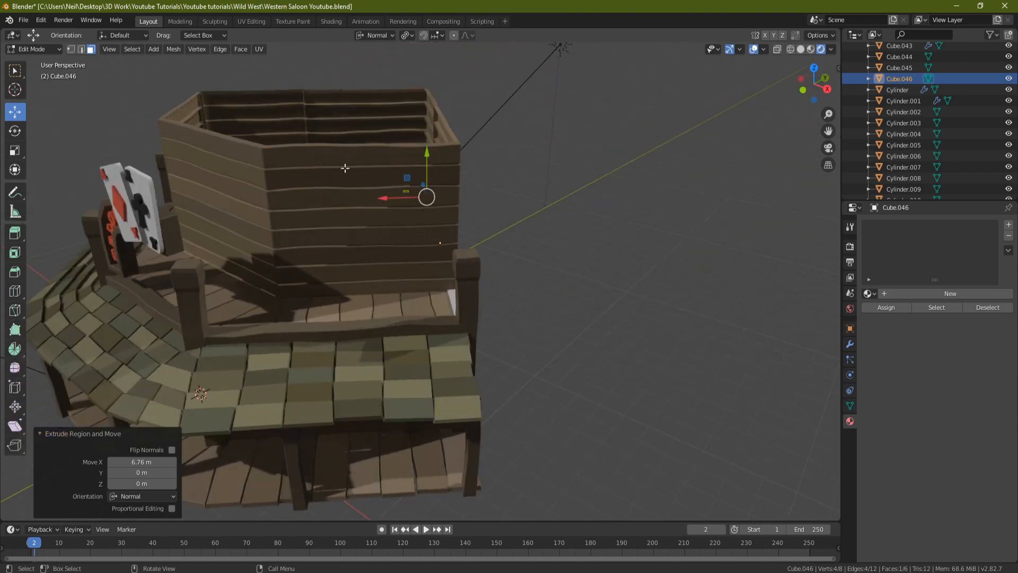
middle_click_drag(263, 165, 450, 265)
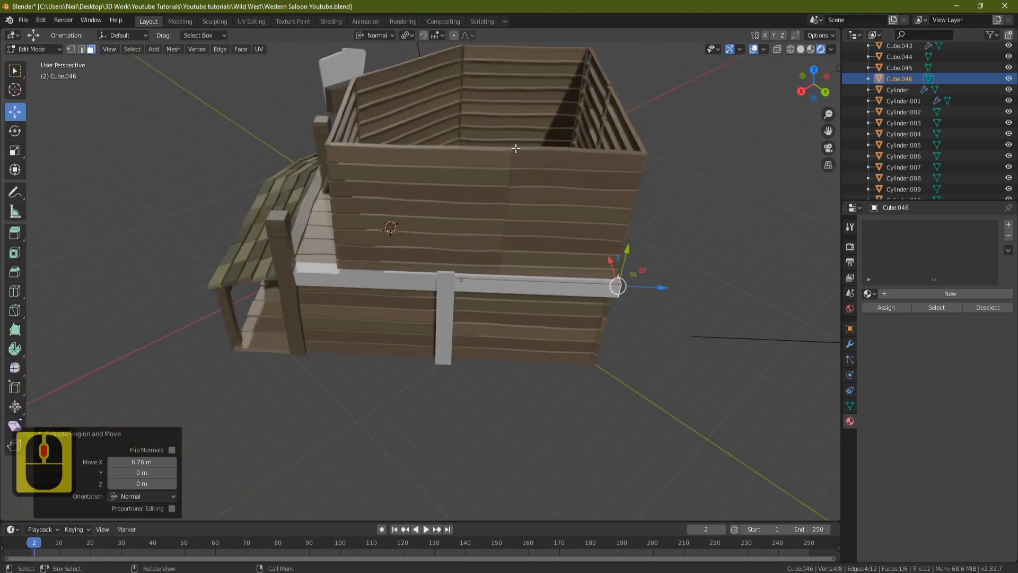
middle_click_drag(515, 148, 516, 198)
- Add another 2 m cube at the world origin and rotate it 45° about global Z
key("Tab")
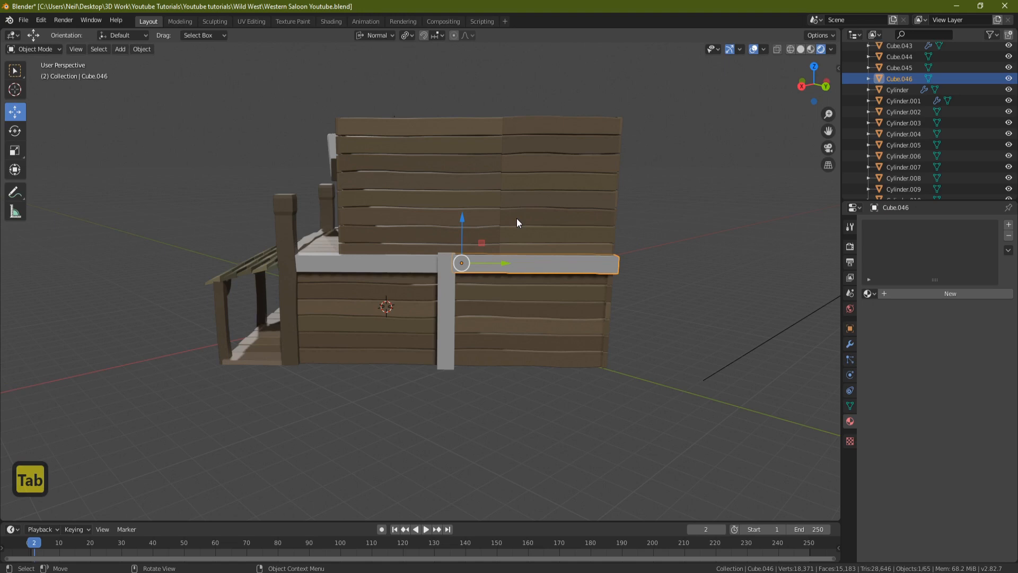
key("shift+a")
mouse_move(516, 218)
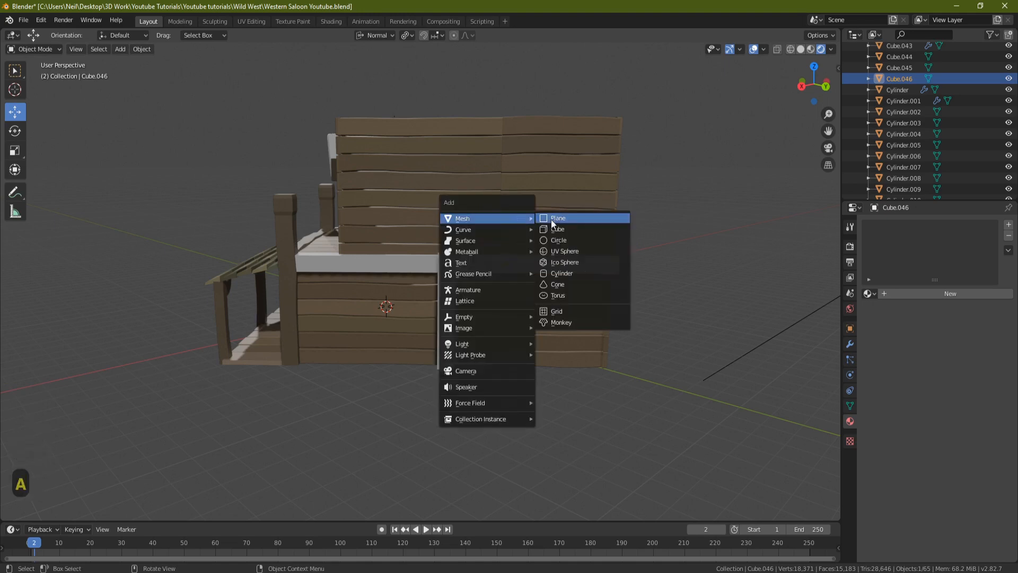
left_click(569, 227)
middle_click_drag(569, 227, 430, 288)
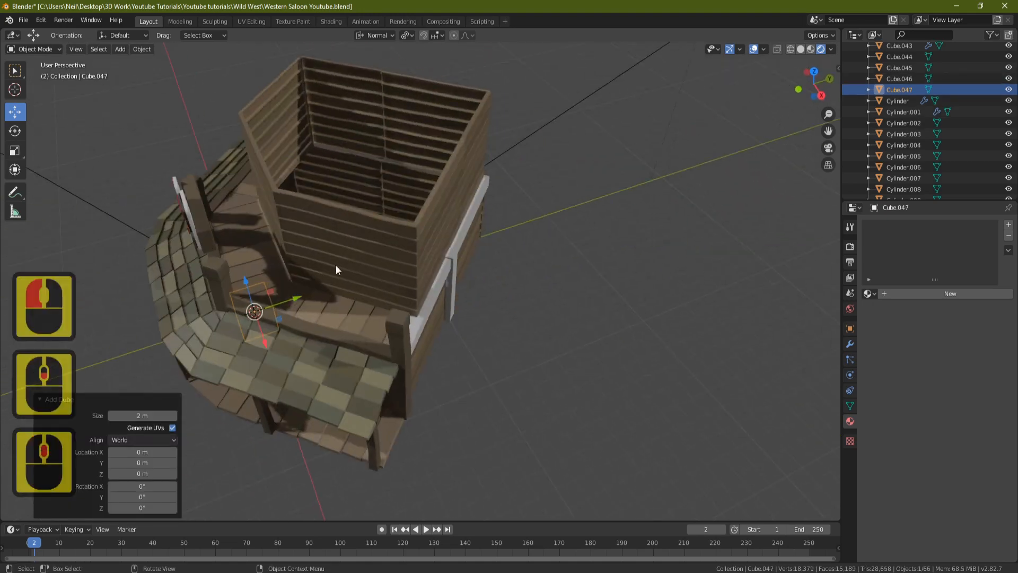
left_click(377, 35)
left_click(351, 68)
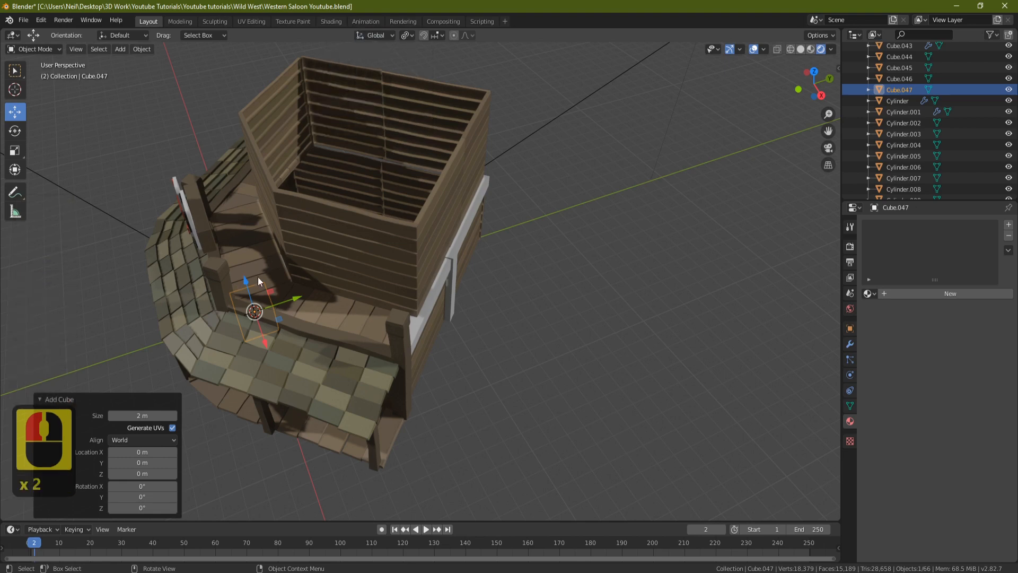
key("r")
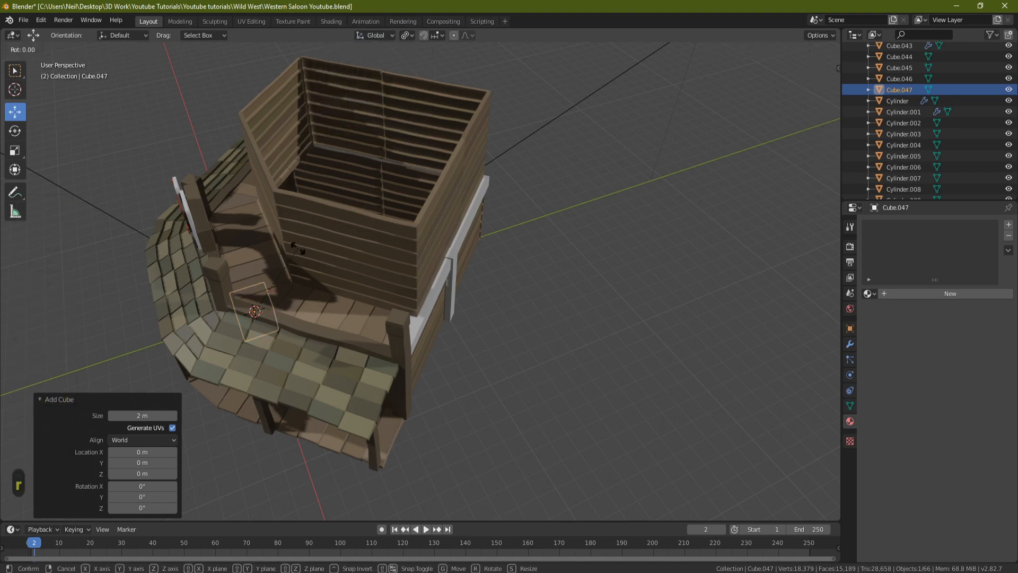
key("z")
key("4")
key("5")
key("Return")
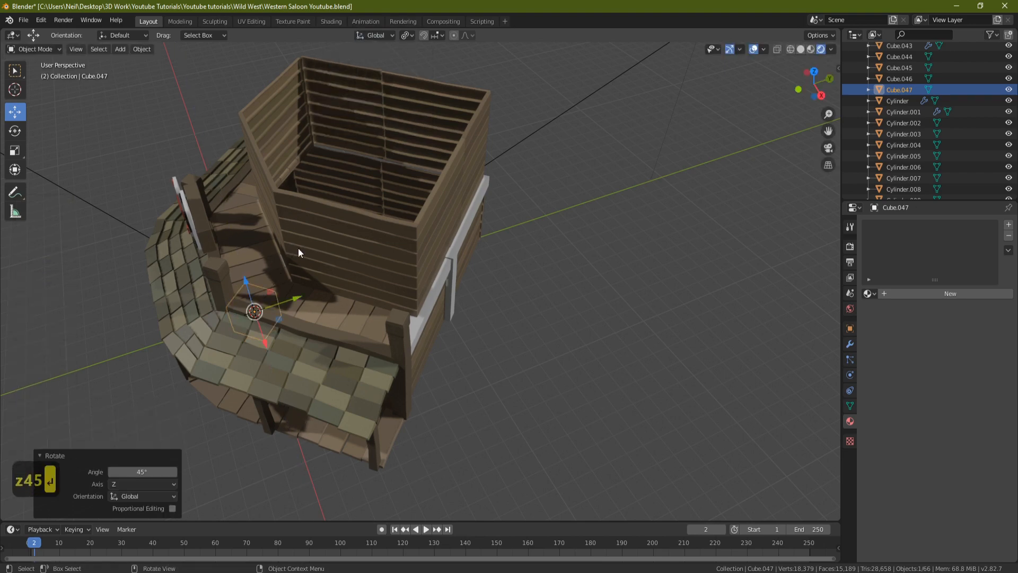
- Using Normal orientation, move the new cube 13.7 m along X past the side wall and scale it to 0.441
left_click(376, 35)
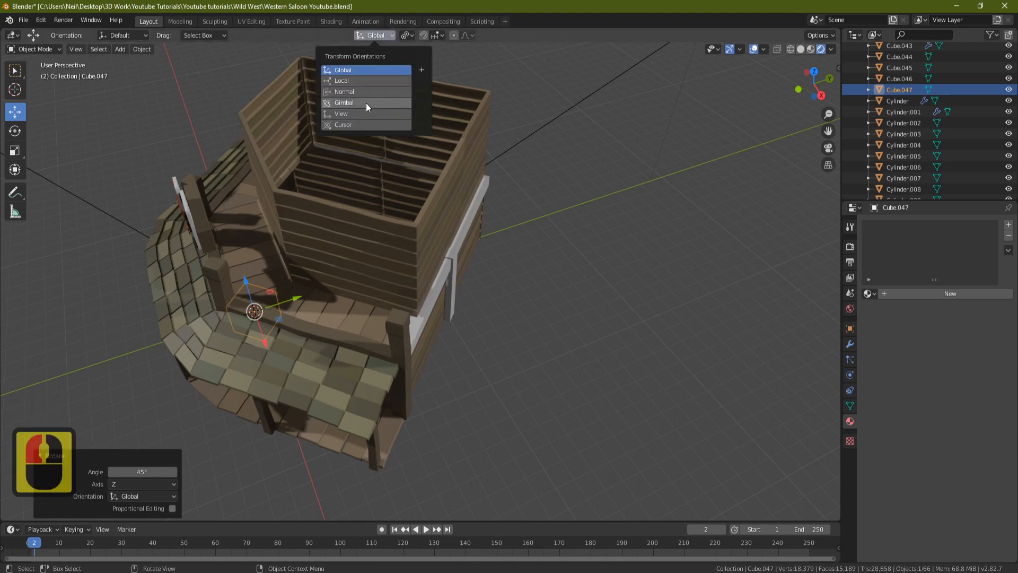
left_click(350, 92)
left_click_drag(289, 321, 583, 353)
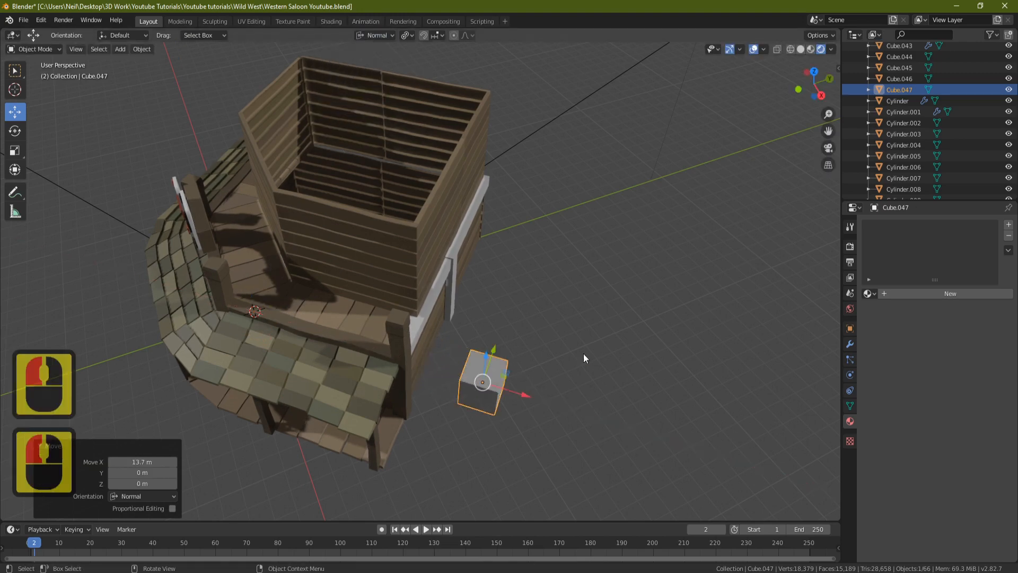
key("s")
left_click(550, 320)
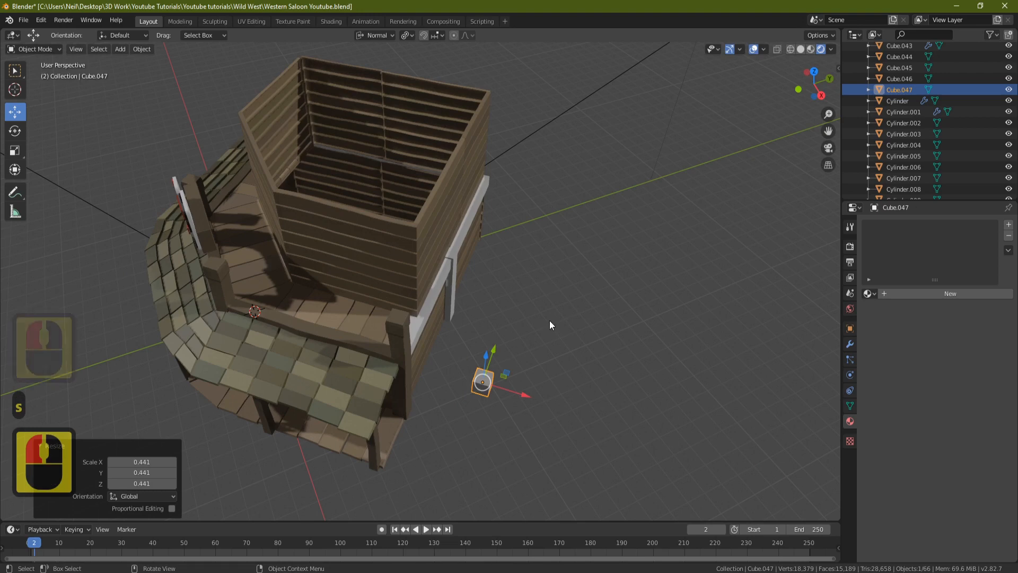
- In right view, raise the cube about 5.63 m along normal Z and move it 5.34 m along normal Y
key("KP_3")
left_click_drag(450, 318, 446, 196)
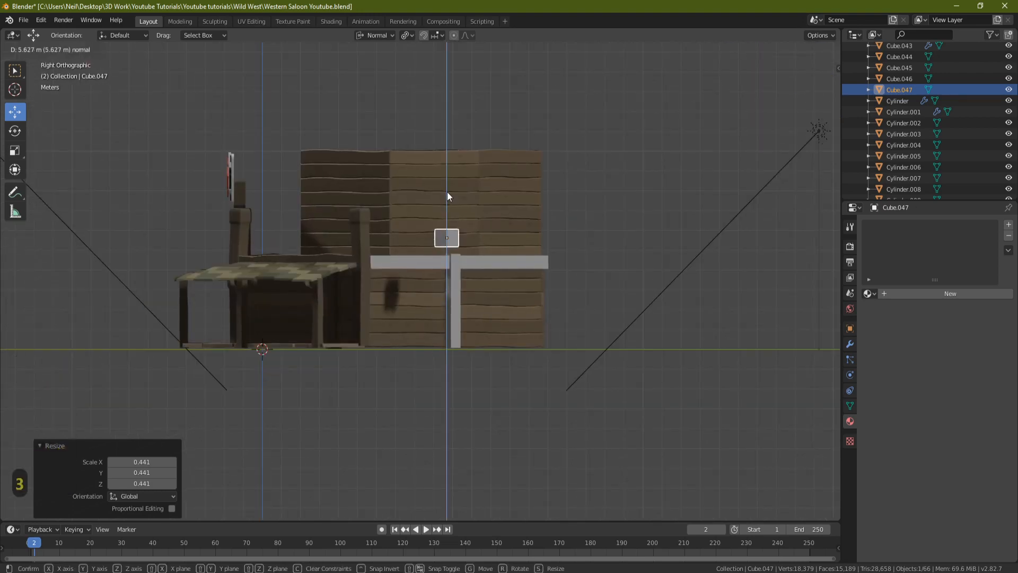
middle_click_drag(446, 196, 393, 304)
left_click_drag(395, 297, 522, 305)
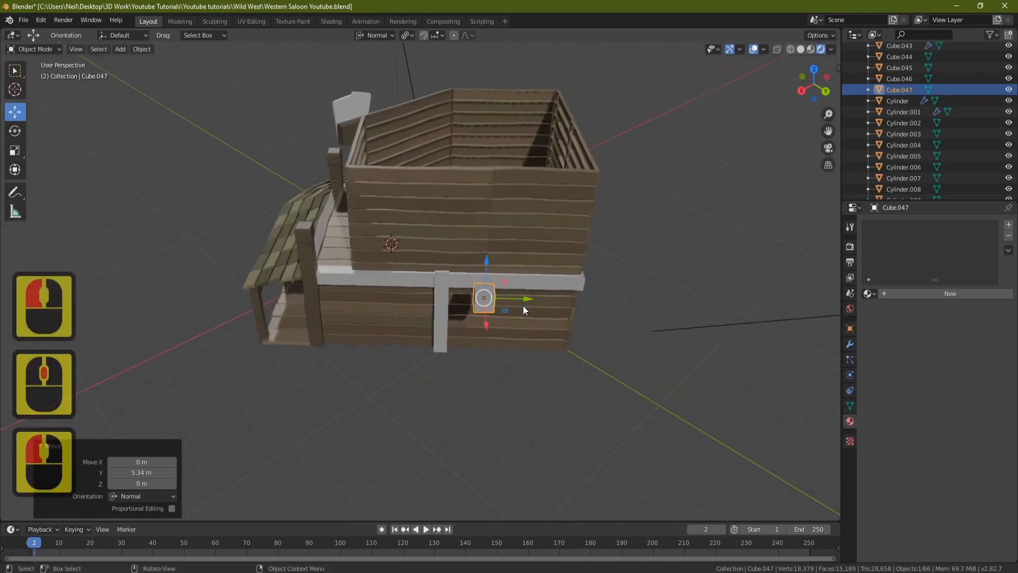
- Flatten the cube along normal X and move it -3.21 m along X and 0.38 m along Y onto the upper wall seam
middle_click_drag(522, 305, 398, 340)
key("s")
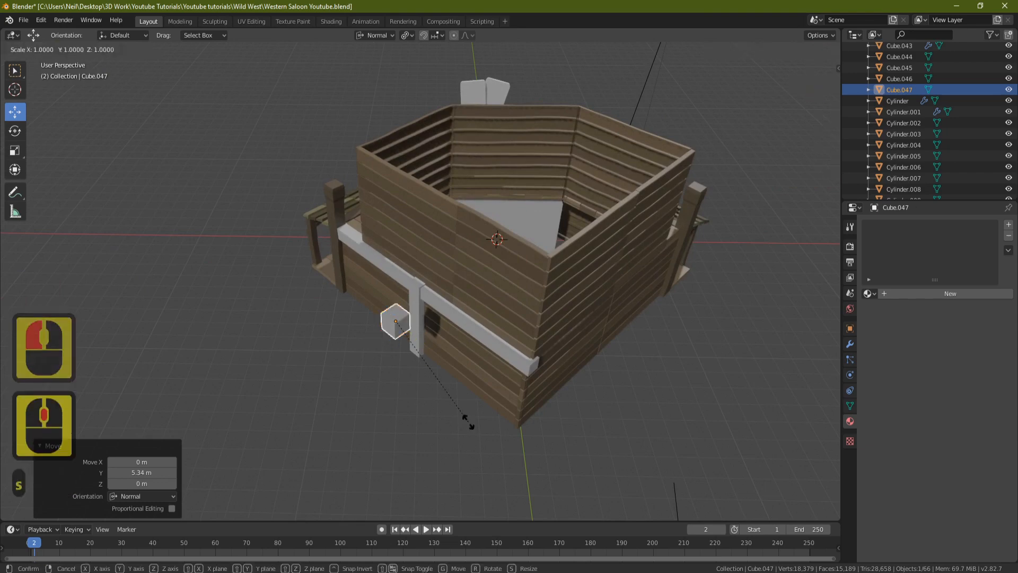
key("y")
key("x")
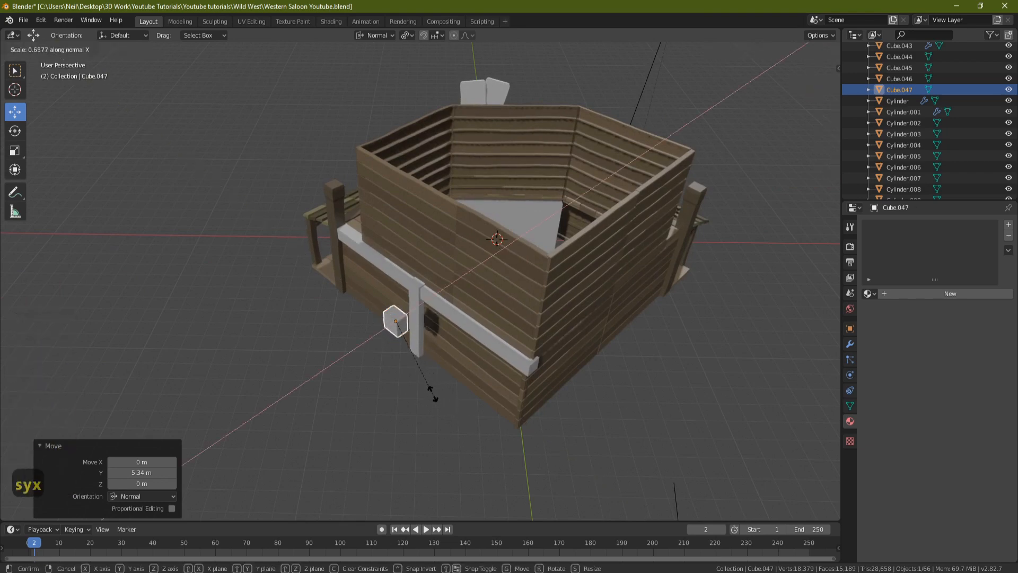
left_click(414, 352)
left_click_drag(358, 343, 520, 302)
scroll(521, 303, "up", 6)
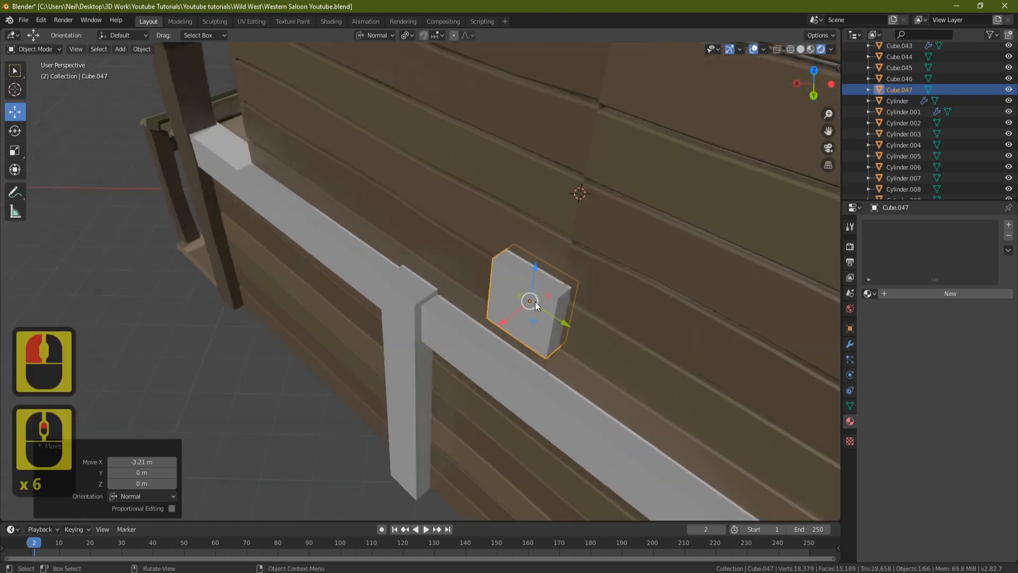
left_click_drag(565, 329, 626, 352)
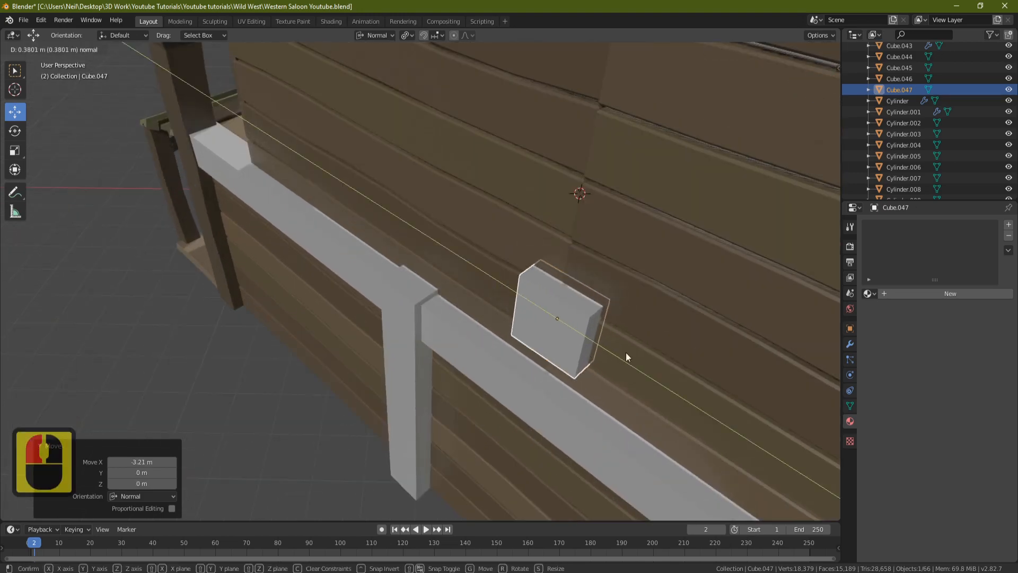
middle_click_drag(625, 352, 577, 228, "shift")
- Scale the cube to about 0.7 and lower it 0.678 m along normal Z onto the horizontal beam
key("s")
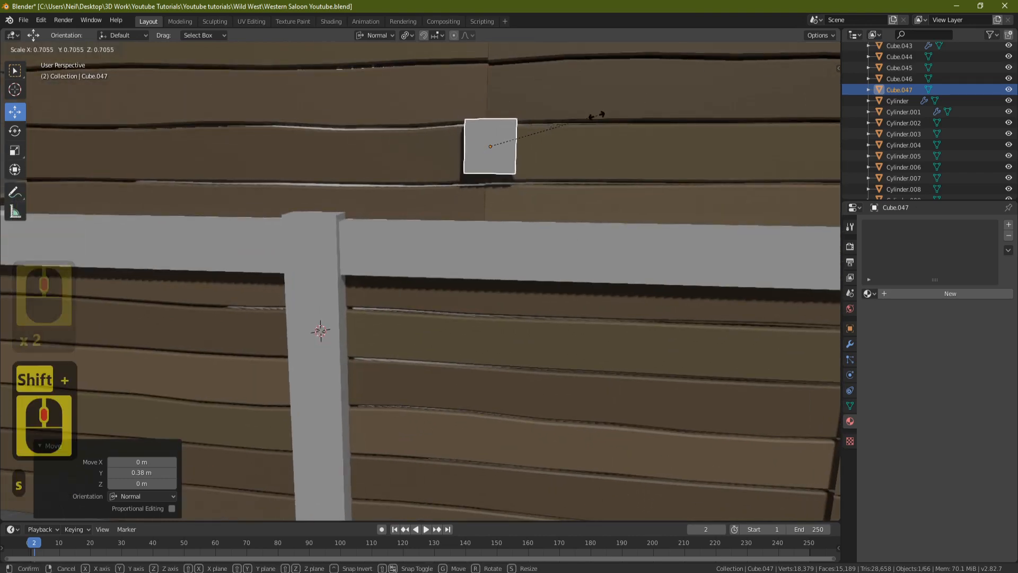
left_click(590, 123)
left_click_drag(489, 101, 489, 164)
middle_click_drag(530, 183, 353, 379)
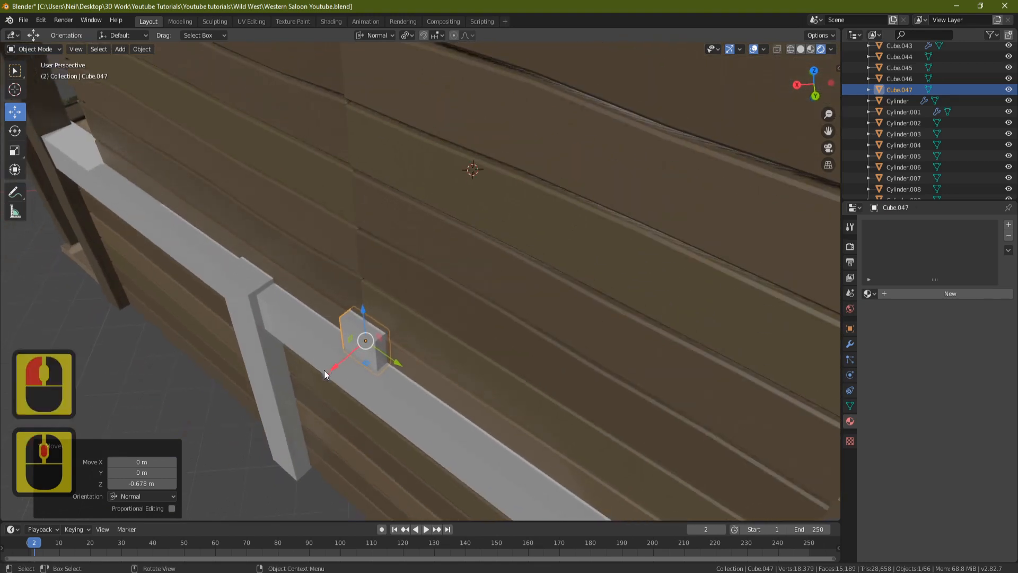
- Move the cube 0.0275 m out from the wall along normal X and thicken it slightly along that axis
left_click_drag(324, 374, 320, 377)
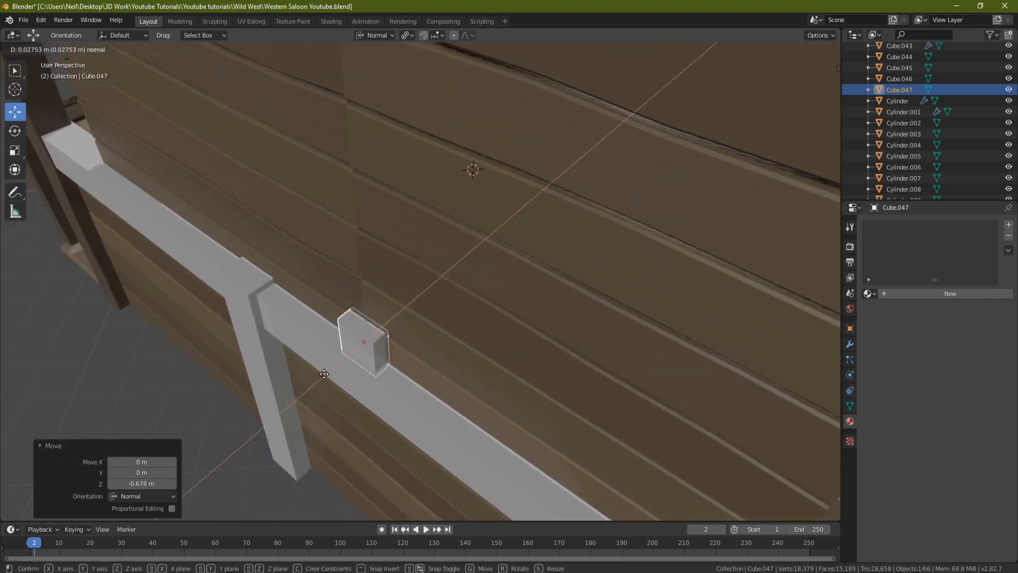
left_click(324, 374)
key("s")
key("x")
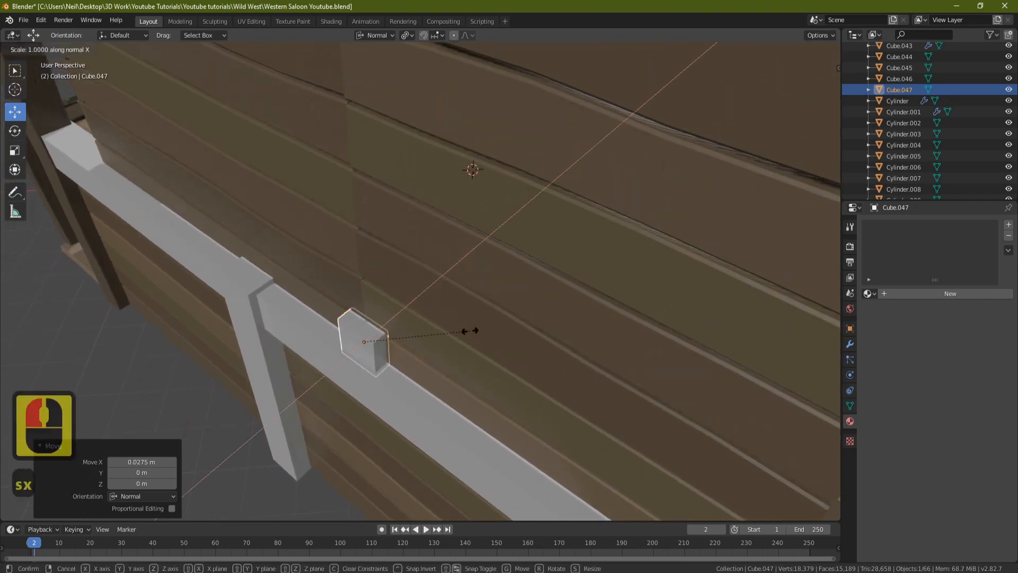
left_click(492, 332)
- Raise the cube's top face 4.83 m to stretch it into a vertical post over the upper wall seam
key("Tab")
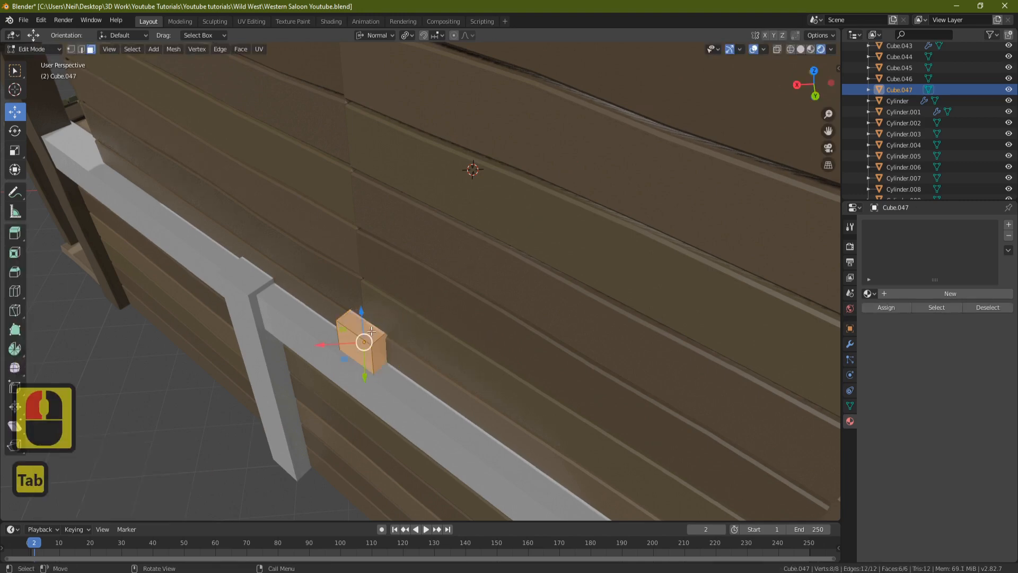
left_click(365, 327)
scroll(424, 266, "down", 3)
key("e")
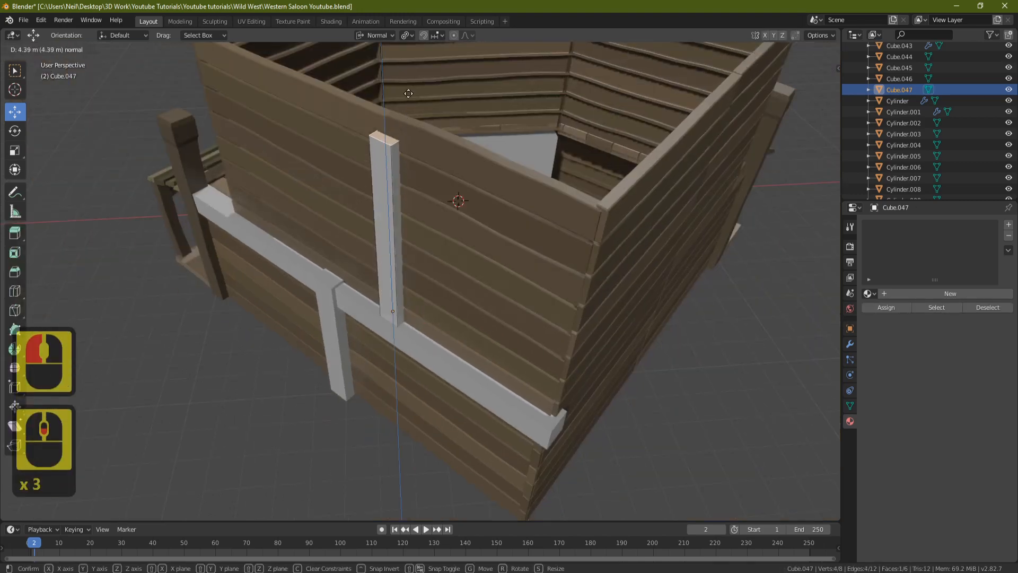
left_click(412, 83)
scroll(412, 83, "down", 5)
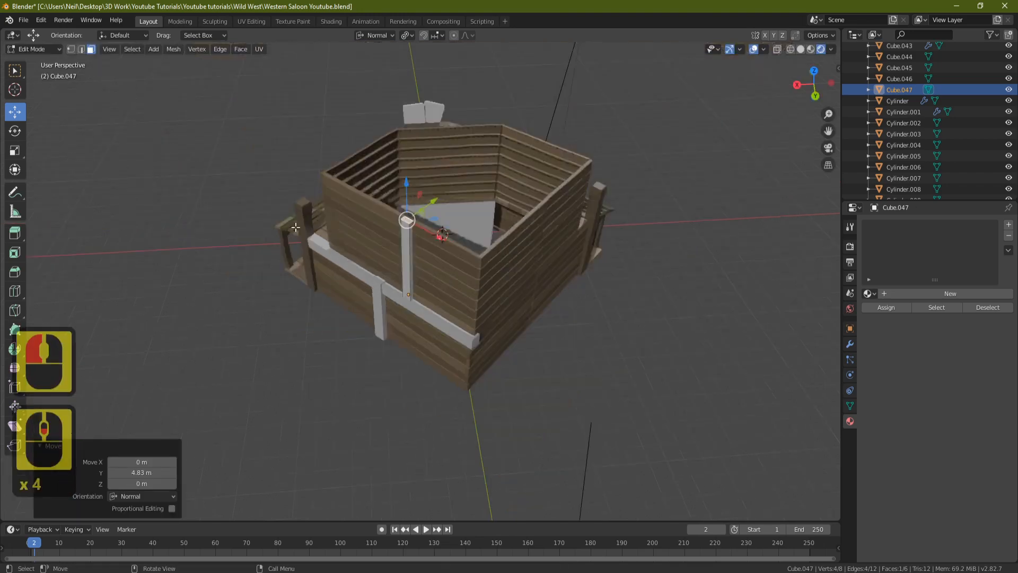
- Duplicate the upper wall post and place the copy at the front corner of the upper side wall
middle_click_drag(270, 286, 462, 248)
scroll(368, 300, "up", 2)
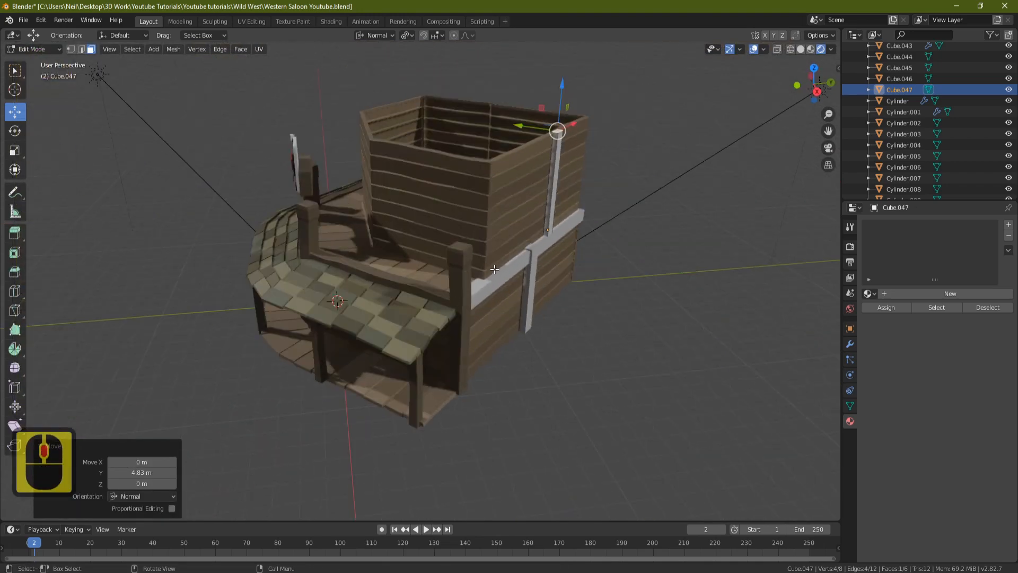
middle_click_drag(370, 182, 466, 201)
key("Tab")
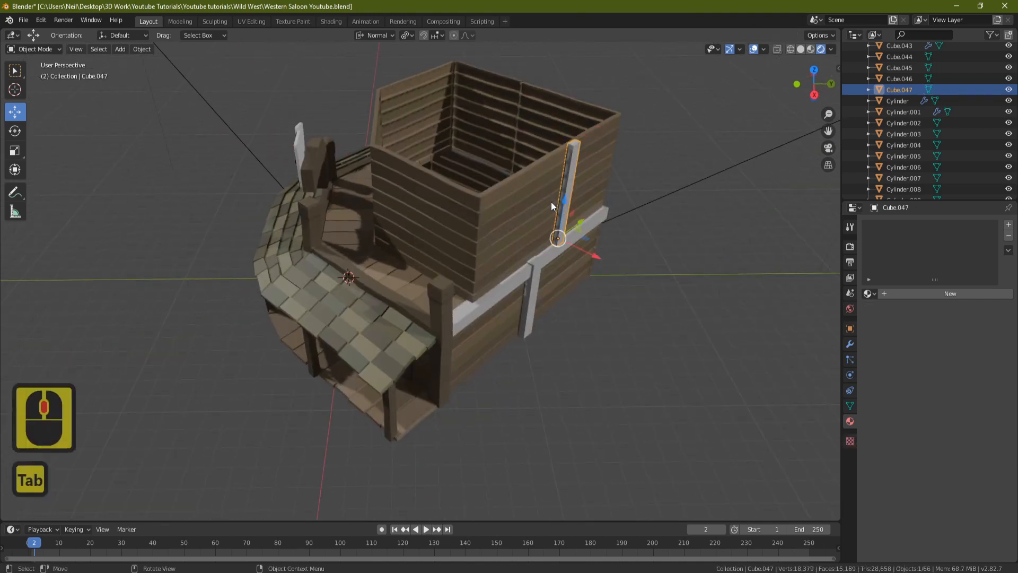
middle_click_drag(570, 207, 582, 228)
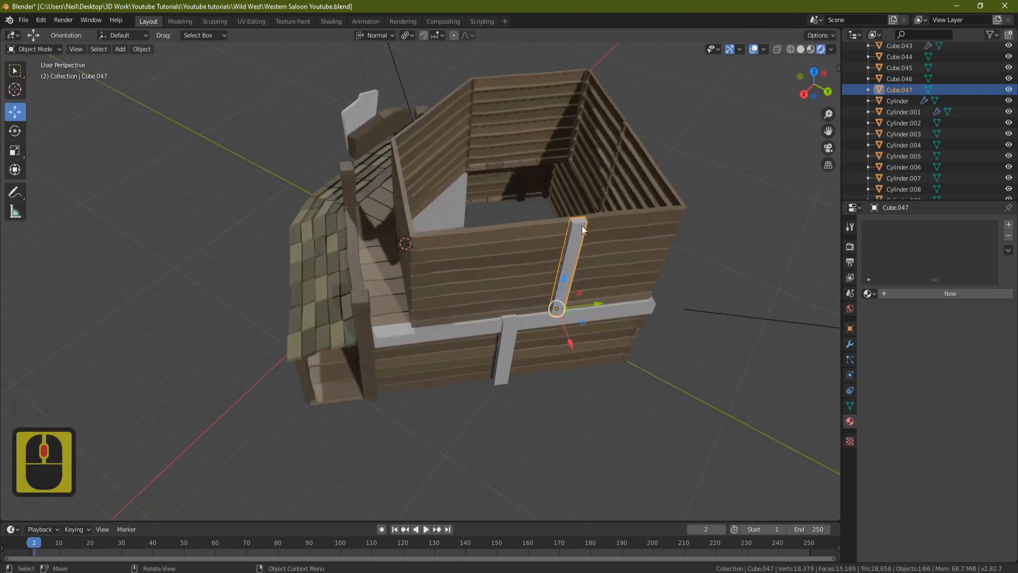
key("shift+d")
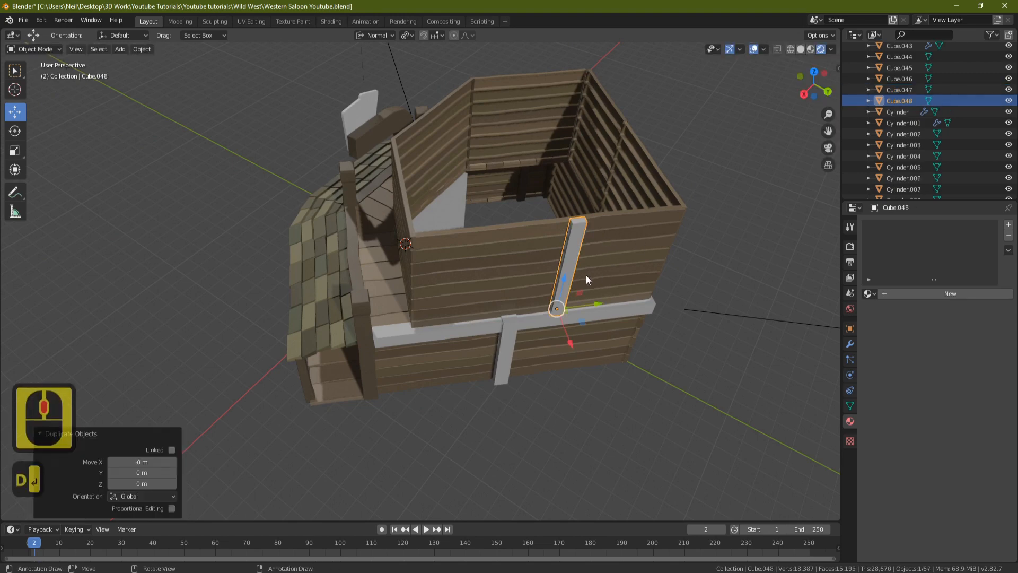
left_click(453, 329)
- Move the corner post's side face -0.212 m along normal Z so the post wraps the wall corner
middle_click_drag(444, 302, 458, 220)
scroll(463, 259, "up", 2)
key("Tab")
left_click(458, 220)
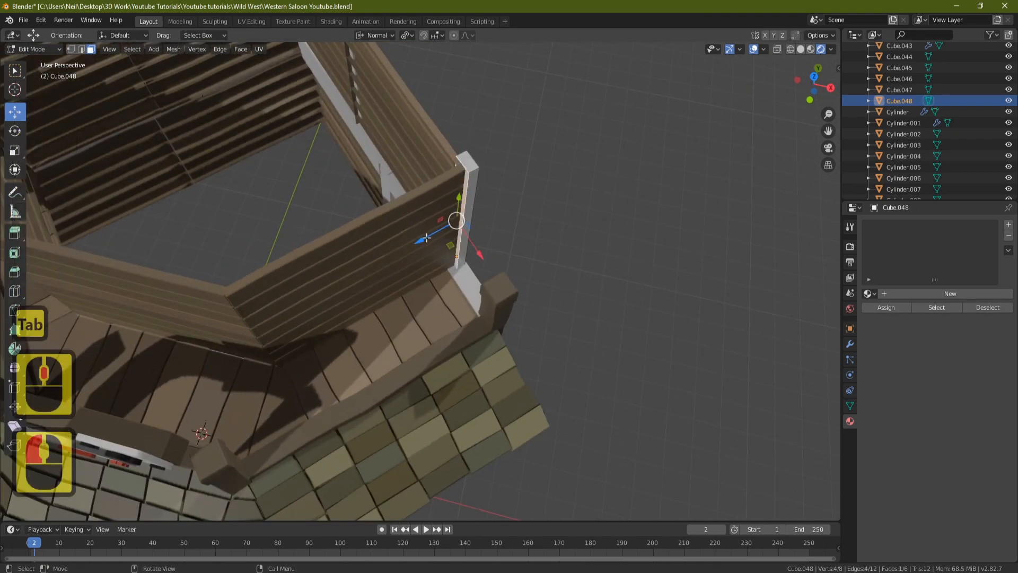
left_click_drag(427, 237, 412, 243)
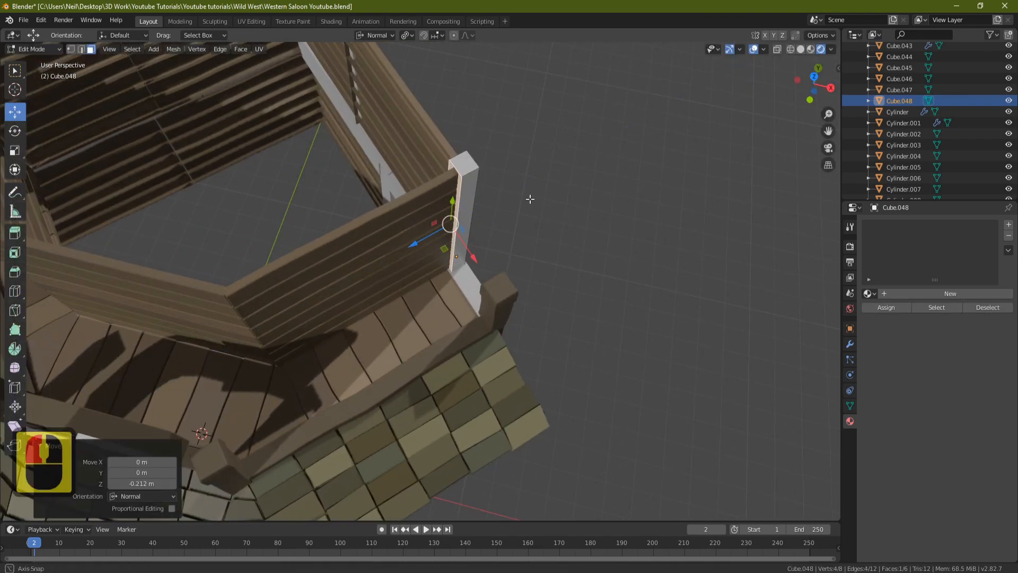
middle_click_drag(529, 199, 395, 127)
middle_click_drag(429, 164, 434, 201, "shift")
- Scale the whole corner post to 0.890, lower it onto the beam and raise its top face 0.677 m
key("l")
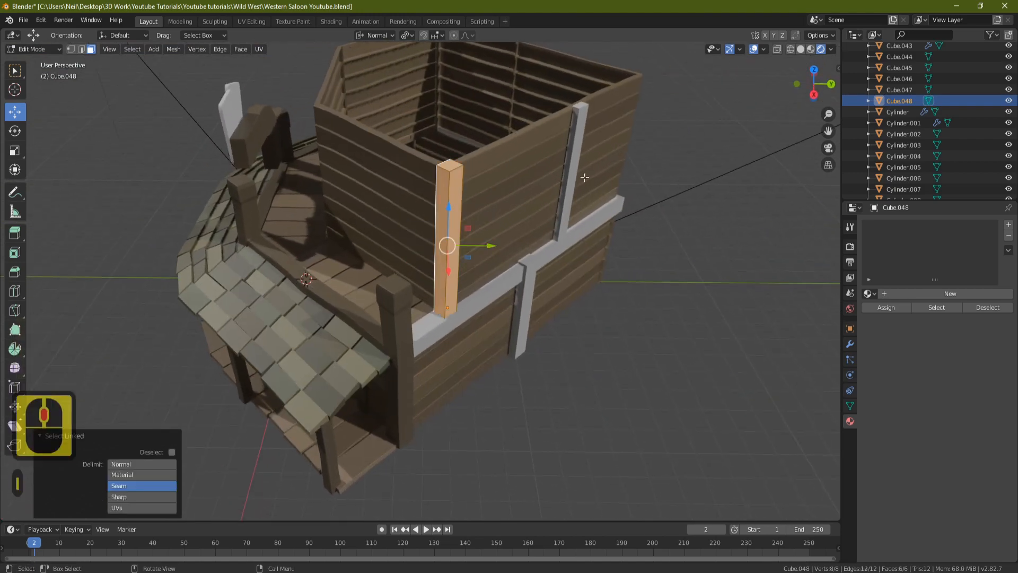
key("s")
left_click(569, 186)
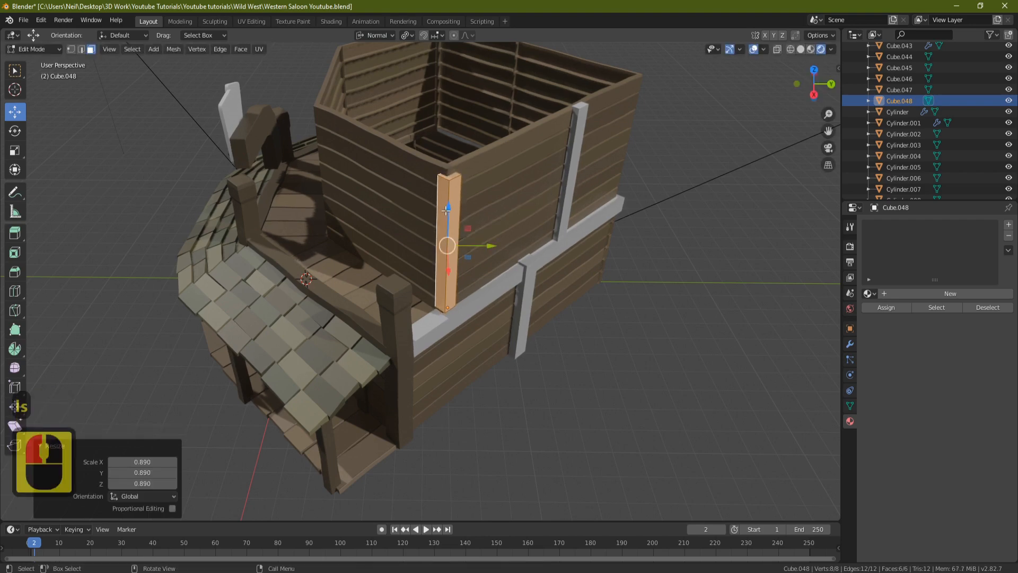
left_click(446, 210)
left_click(449, 184)
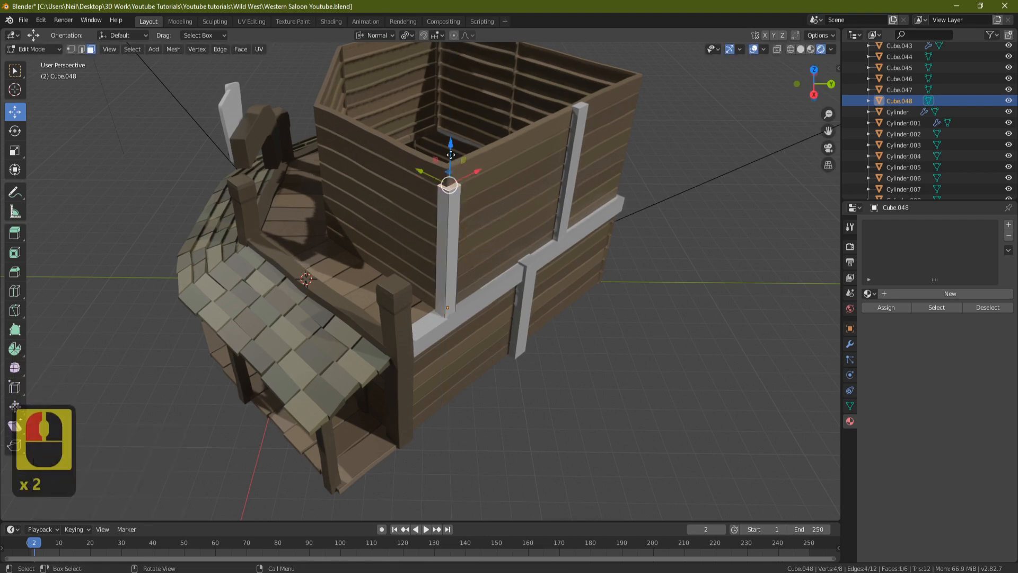
left_click_drag(451, 154, 452, 137)
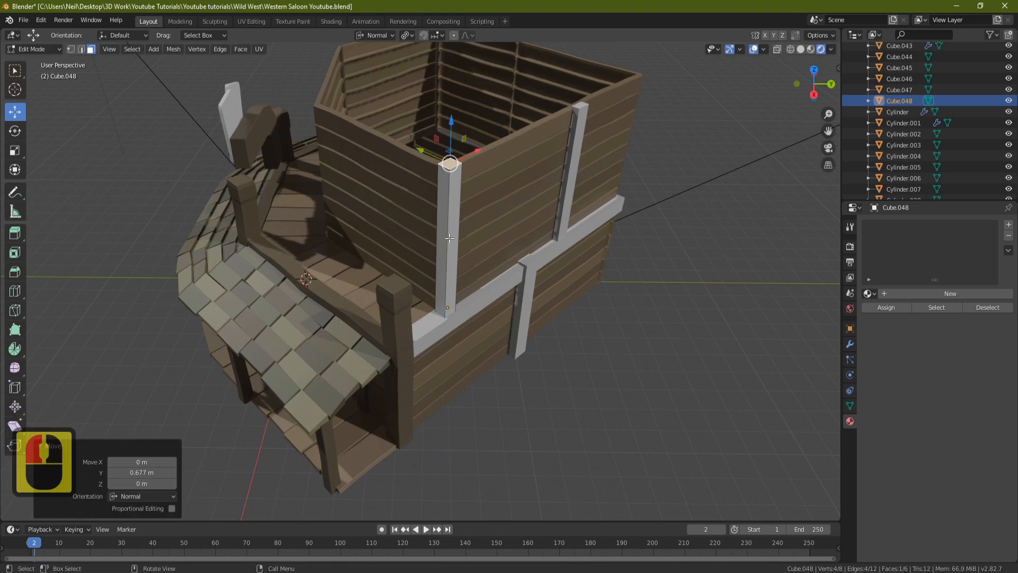
- Duplicate the corner post as a separate object and rotate the copy 45° about global Z
key("l")
middle_click_drag(448, 242, 325, 163)
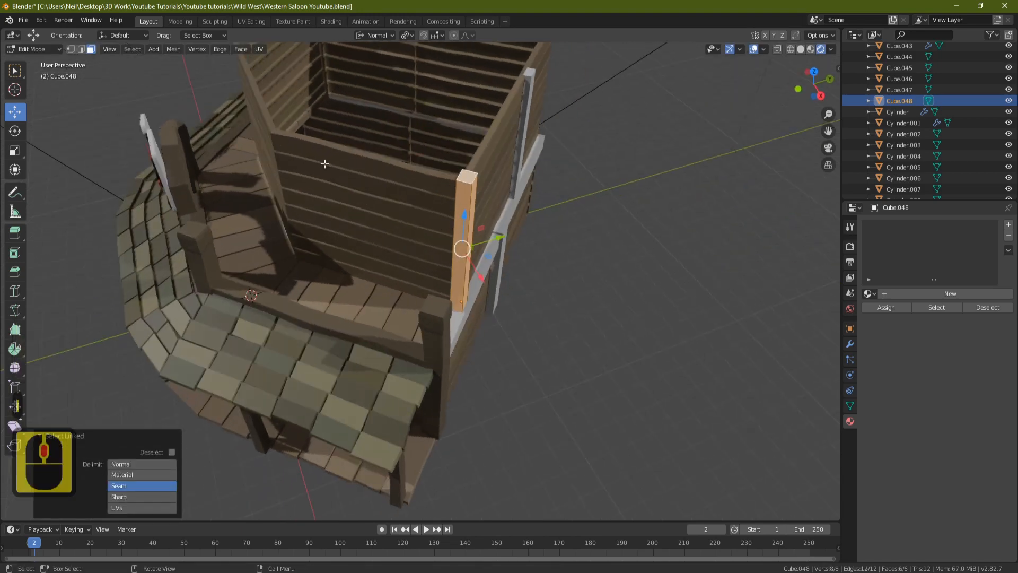
key("shift+d")
left_click(440, 218)
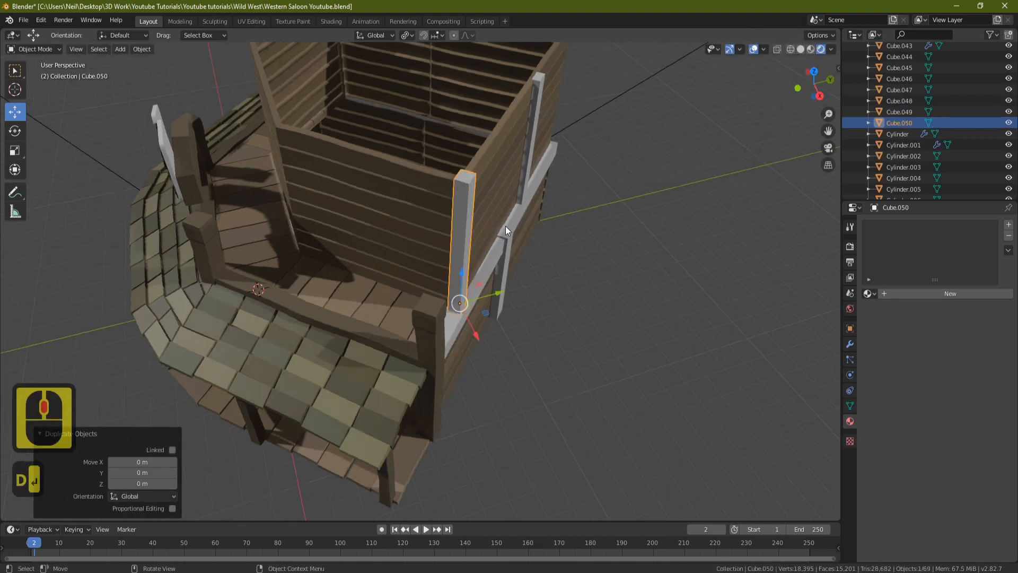
type("rz4")
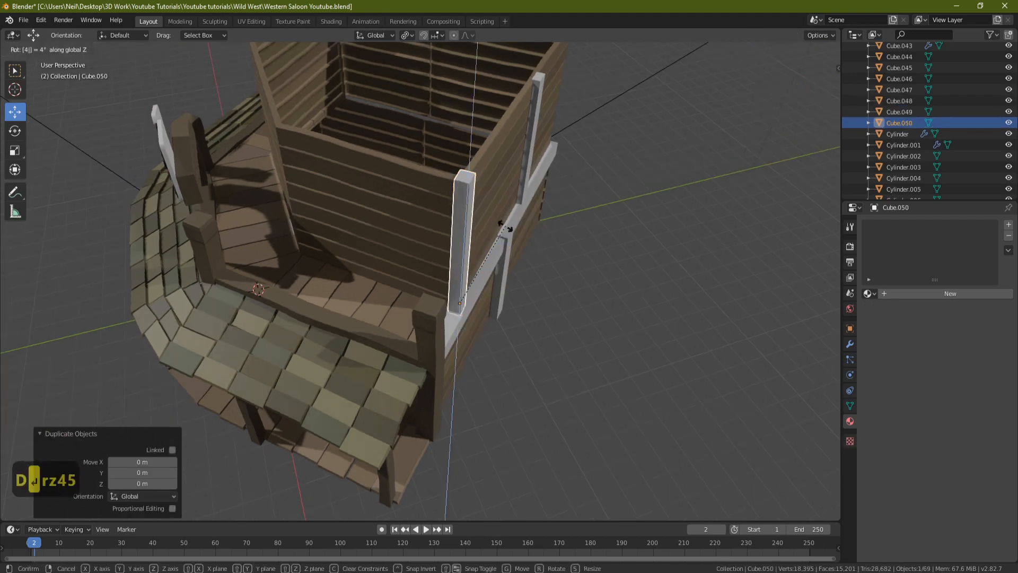
type("5")
key("Return")
- Move the rotated post -4.68 m along global X and 0.497 m along global Y to the next front wall corner
left_click_drag(495, 294, 334, 268)
key("g")
key("y")
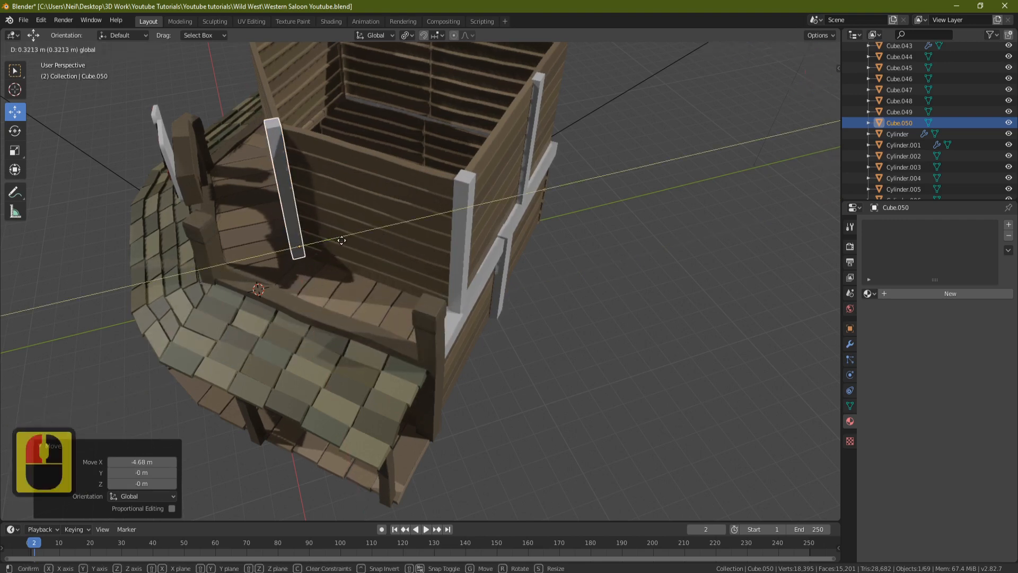
left_click(346, 238)
middle_click_drag(345, 238, 419, 322)
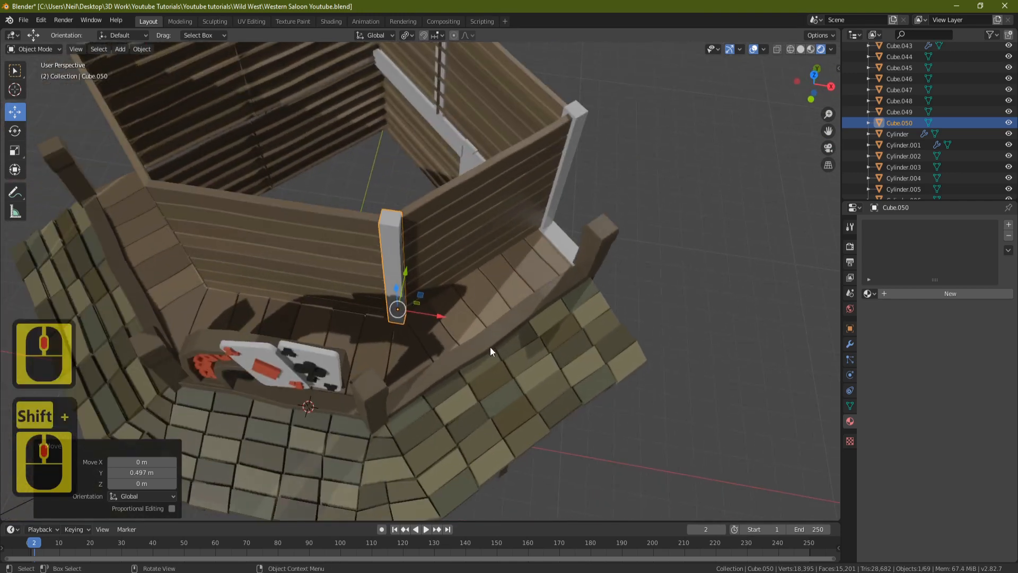
key("r")
key("z")
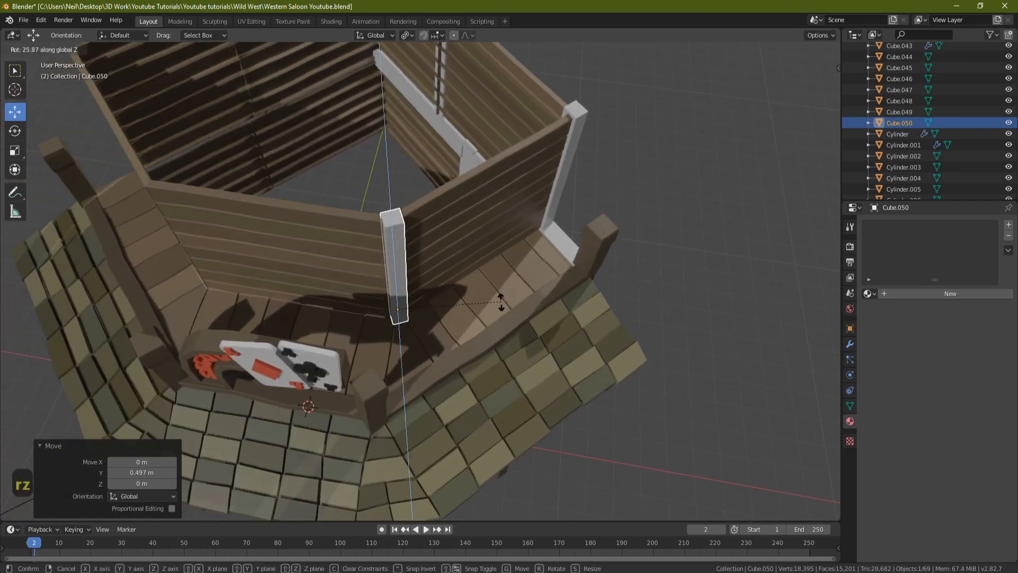
right_click(491, 318)
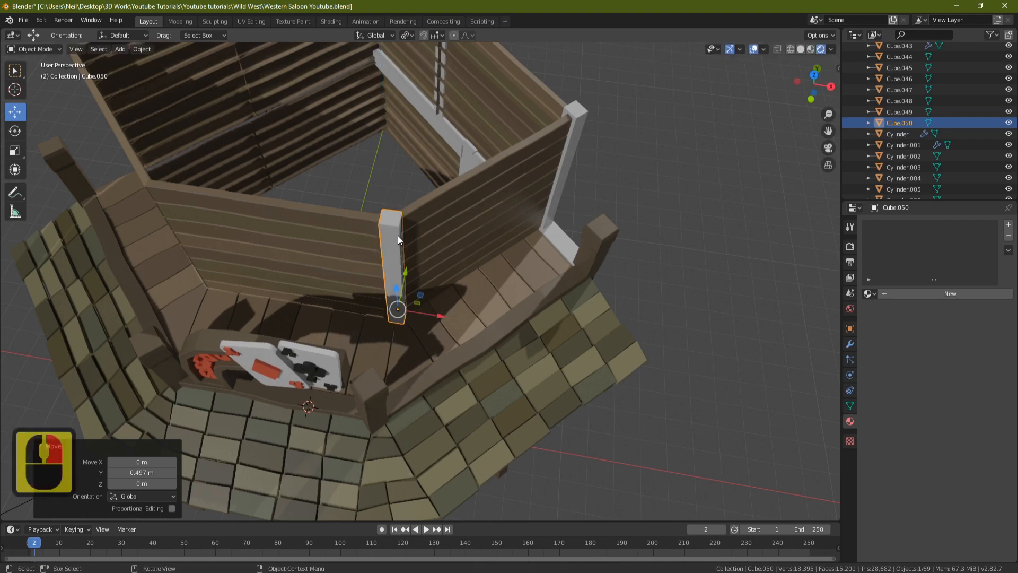
- Select all grey posts and horizontal beams and move them 13 m along global X, clear of the saloon
mouse_move(399, 239)
middle_mouse_down()
mouse_move(320, 224)
mouse_move(412, 202)
mouse_move(418, 184)
mouse_move(355, 222)
mouse_move(399, 221)
middle_mouse_up()
left_click(385, 274)
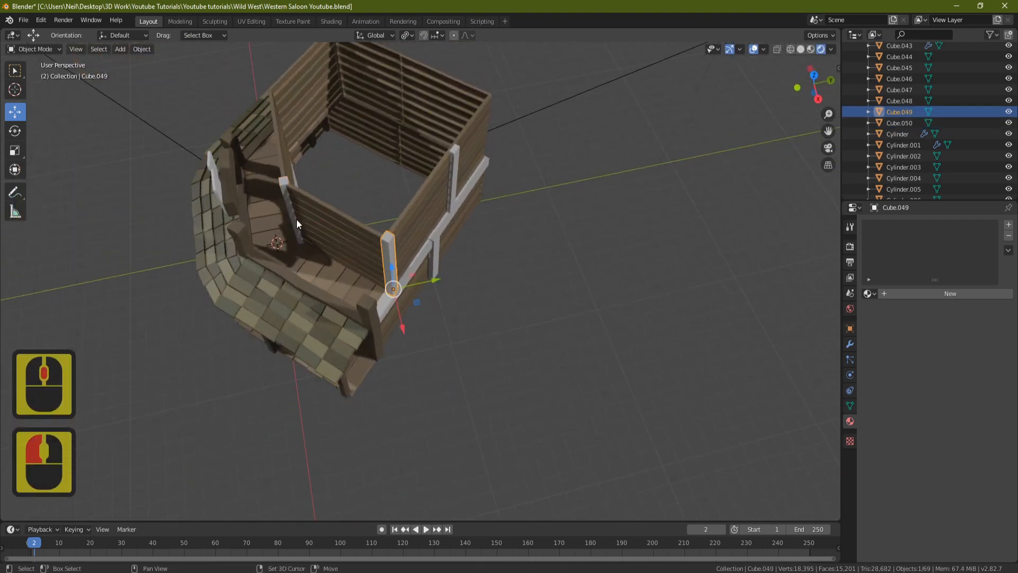
left_click(298, 219, "shift")
left_click(454, 186, "shift")
left_click(448, 221, "shift")
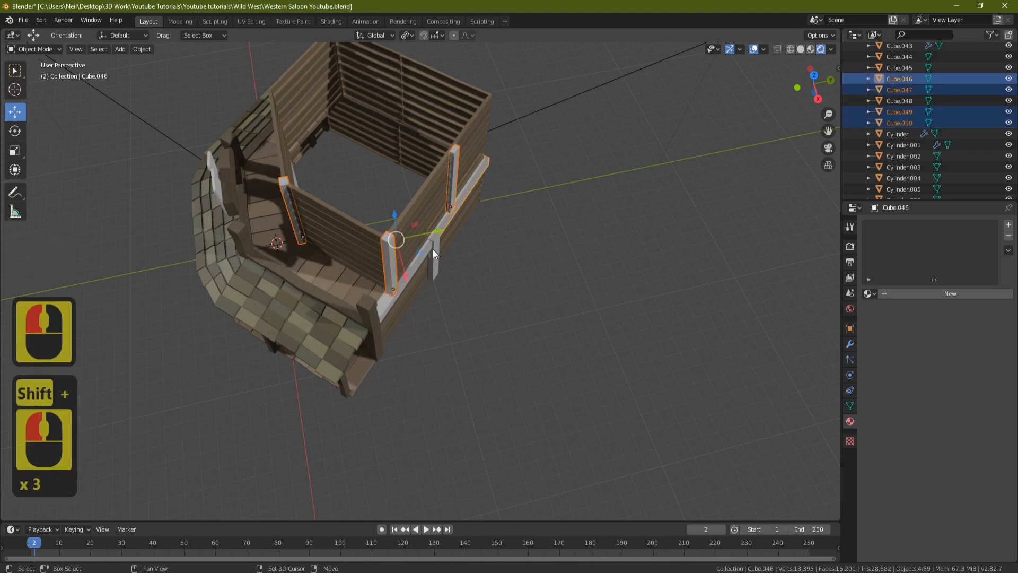
left_click(433, 249, "shift")
left_click(400, 293, "shift")
left_click_drag(408, 293, 559, 416)
- Hide the two horizontal beams so that only the vertical posts remain beside the saloon
middle_click_drag(558, 416, 472, 299, "shift")
scroll(515, 253, "up", 3)
middle_click_drag(515, 254, 461, 218, "shift")
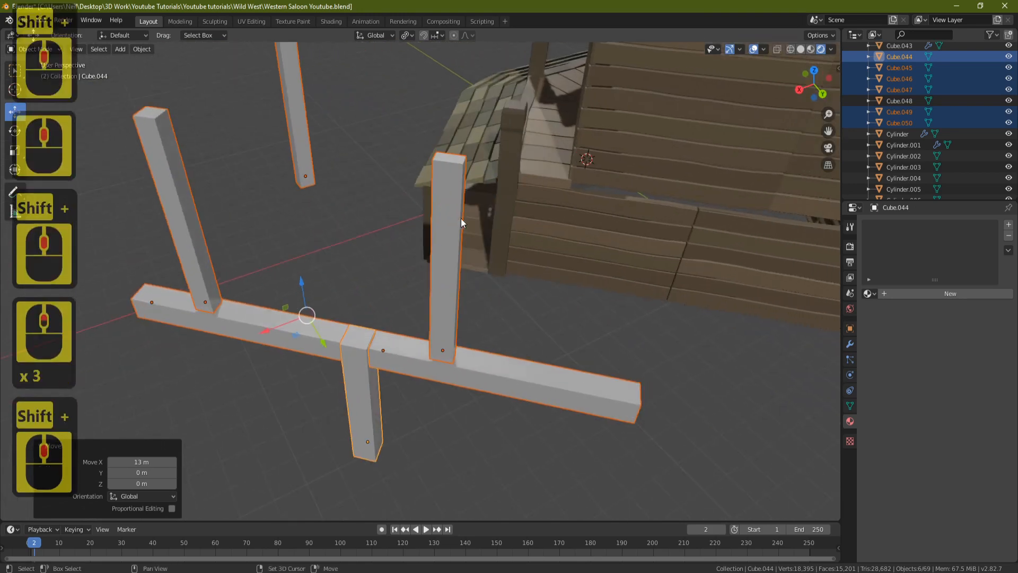
left_click(387, 346)
key("h")
left_click(308, 357)
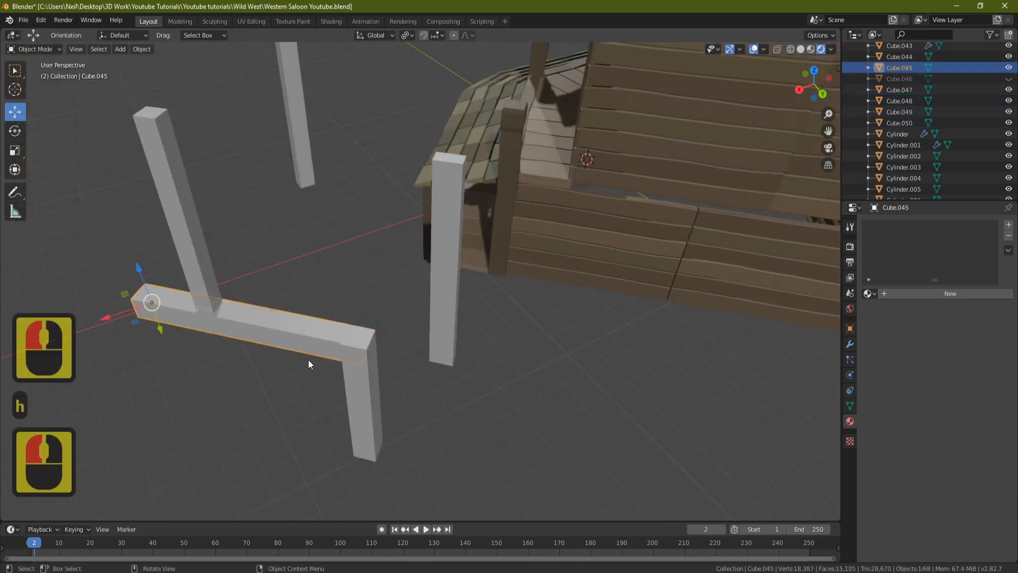
key("h")
- Select the four vertical posts and join them into a single object
middle_click_drag(358, 370, 420, 239)
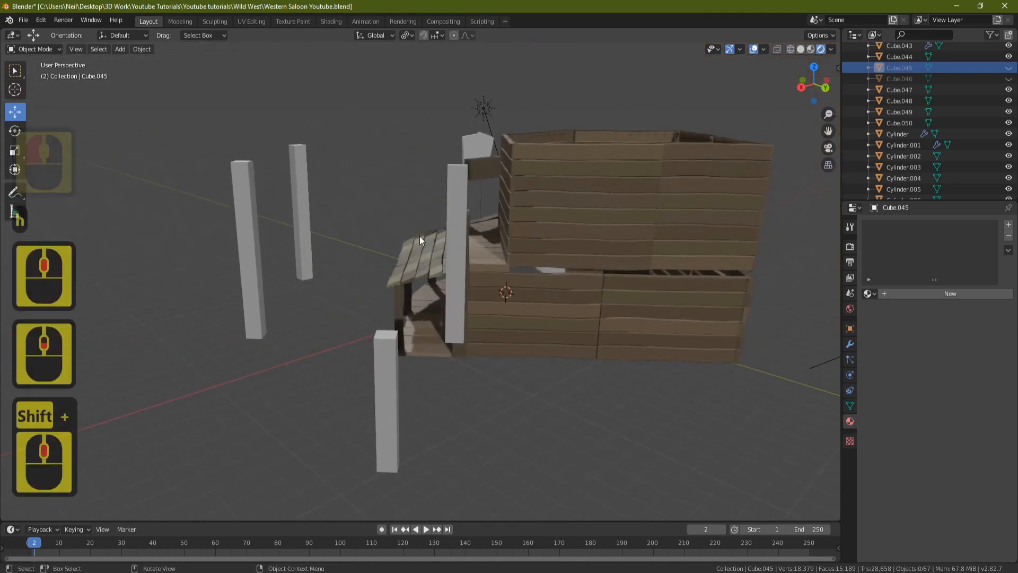
left_click(457, 215)
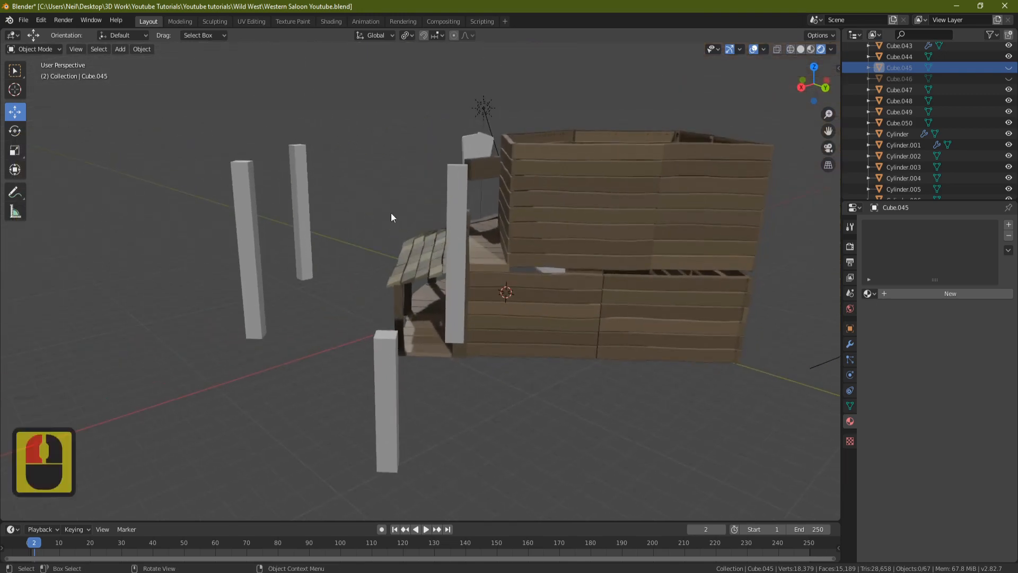
left_click(300, 210, "shift")
left_click(256, 288, "shift")
left_click(387, 415, "shift")
middle_click(435, 282, "shift")
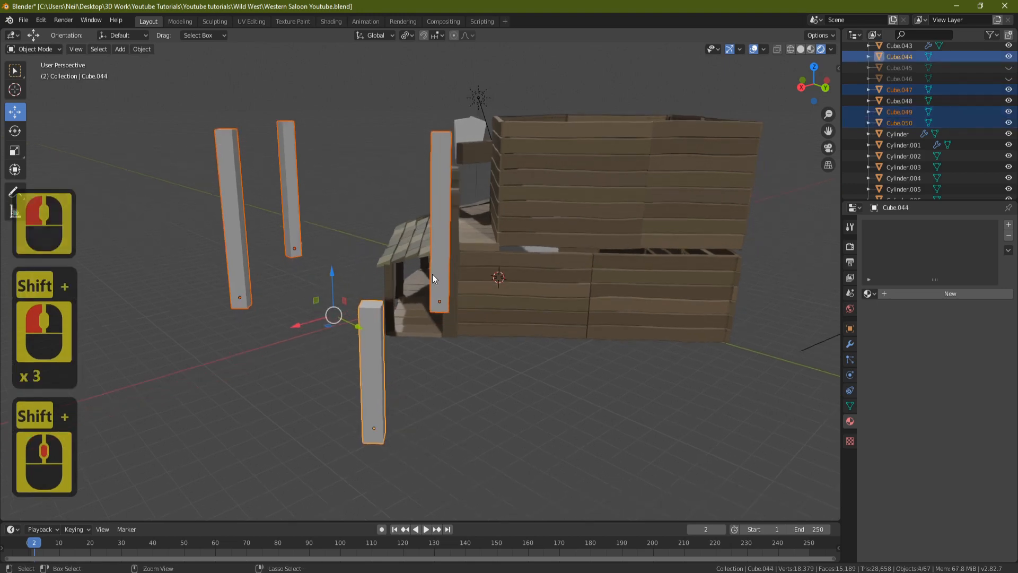
key("ctrl+j")
- Add five evenly spaced loop cuts each to the post nearest the saloon and the farthest tall post
key("Tab")
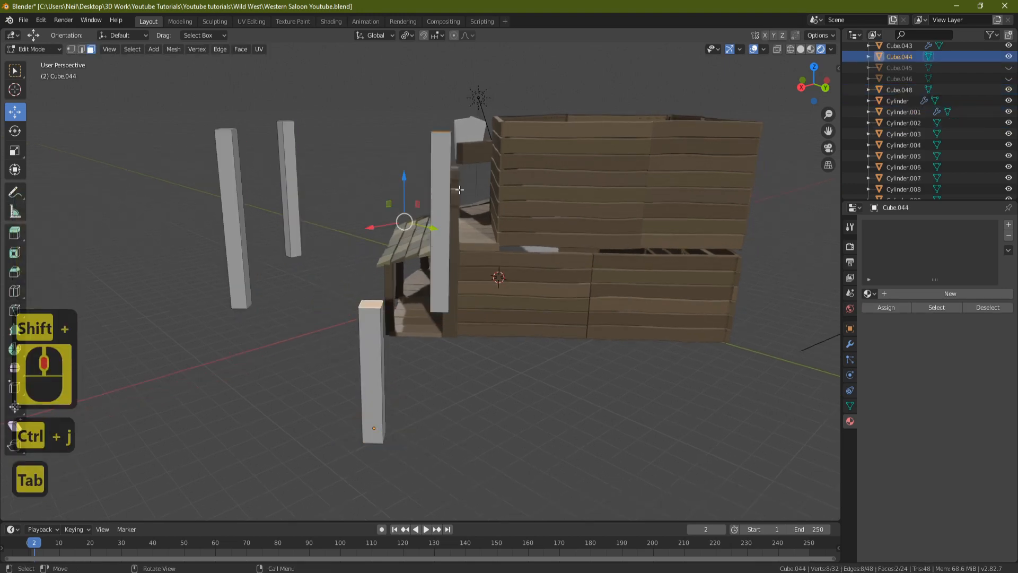
key("ctrl+r")
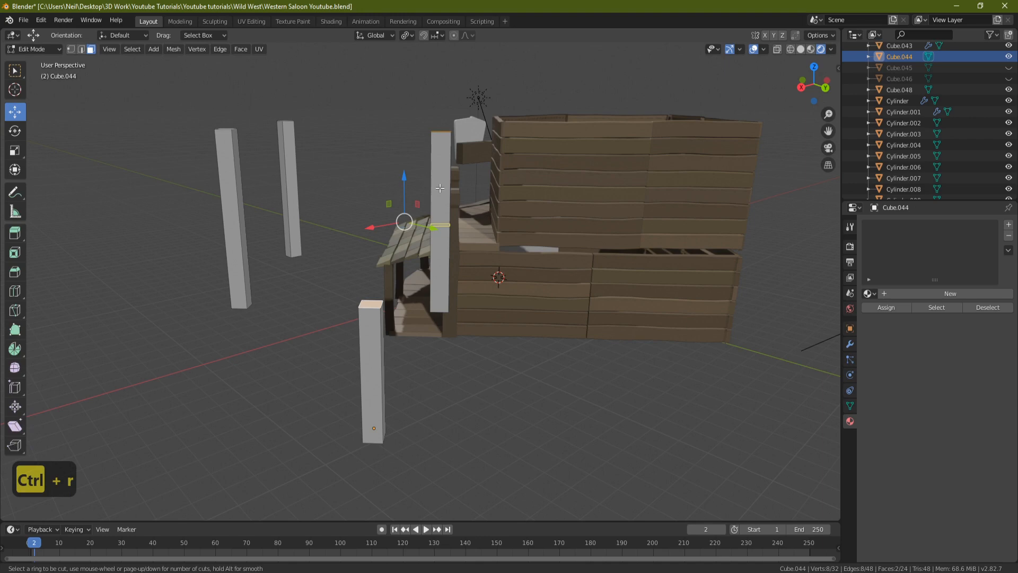
scroll(439, 188, "up", 4)
left_click(440, 187)
right_click(440, 188)
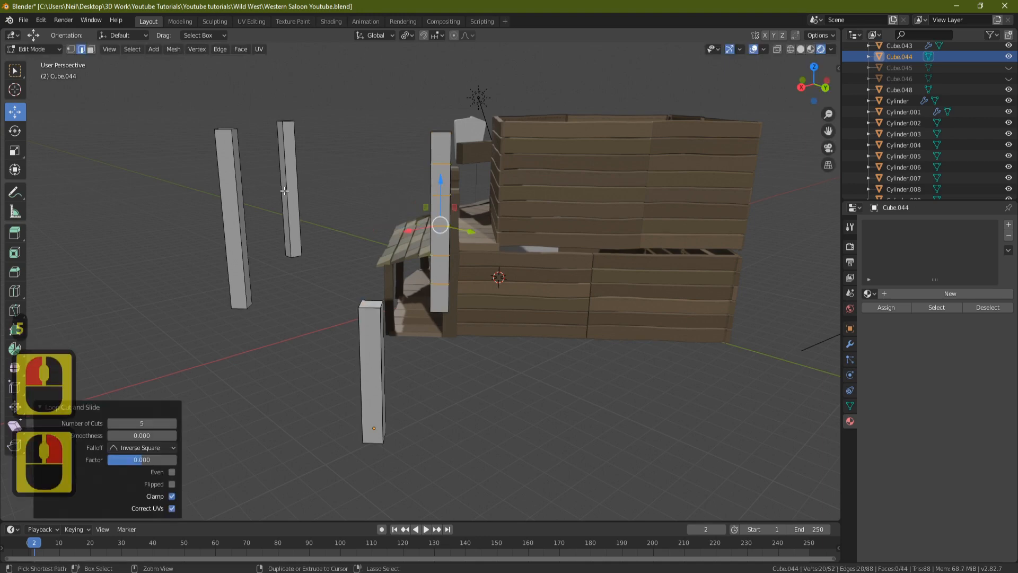
key("ctrl+r")
left_click(285, 190)
right_click(285, 189)
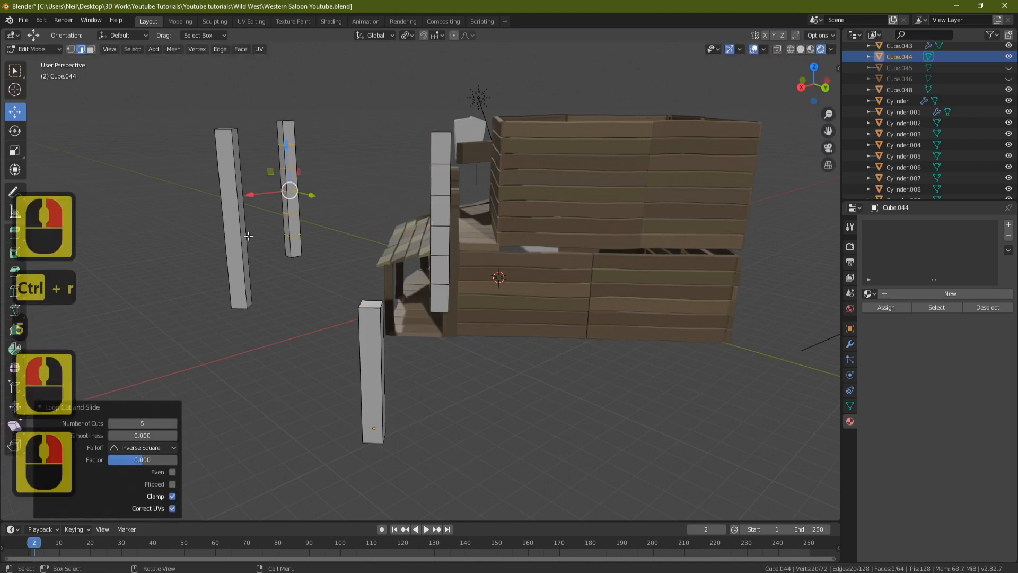
- Add five evenly spaced loop cuts to the remaining uncut tall post and four to the short post
key("ctrl+r")
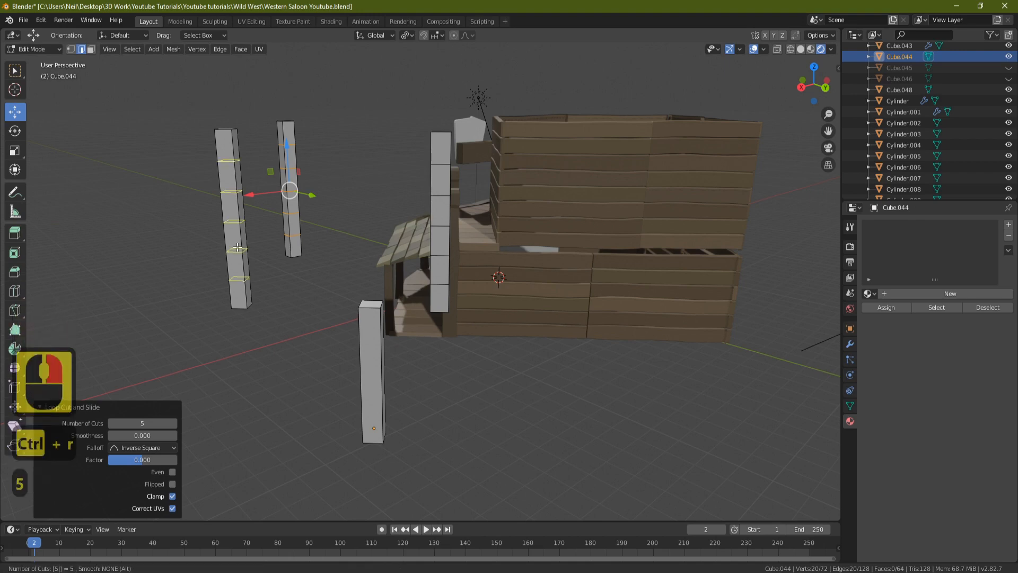
left_click(237, 247)
right_click(237, 247)
key("ctrl+r")
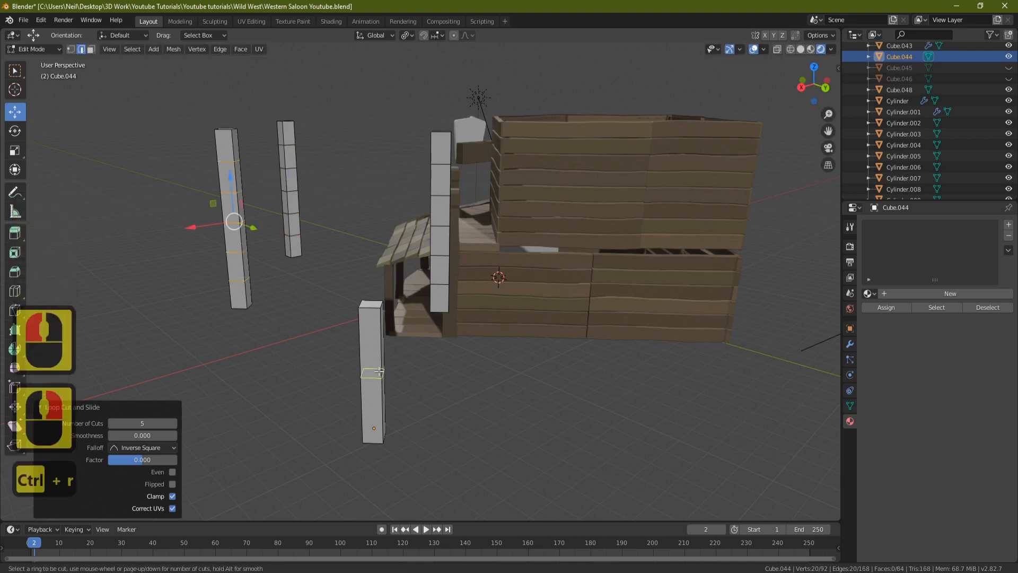
key("4")
left_click(375, 358)
right_click(374, 358)
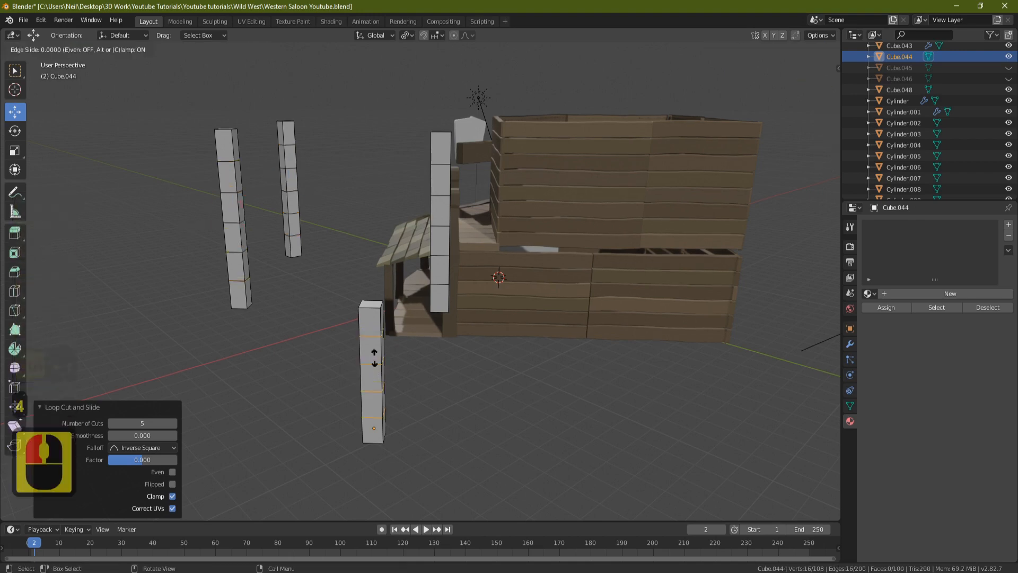
- Enable proportional editing and bend the tall post nearest the saloon slightly by moving several of its edges
middle_click_drag(260, 95, 414, 148)
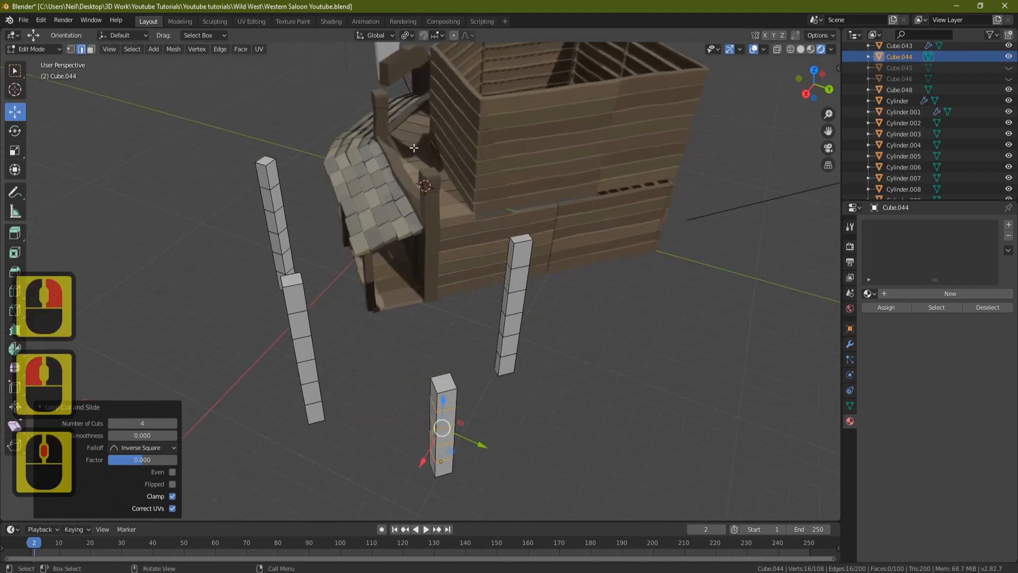
left_click(521, 267)
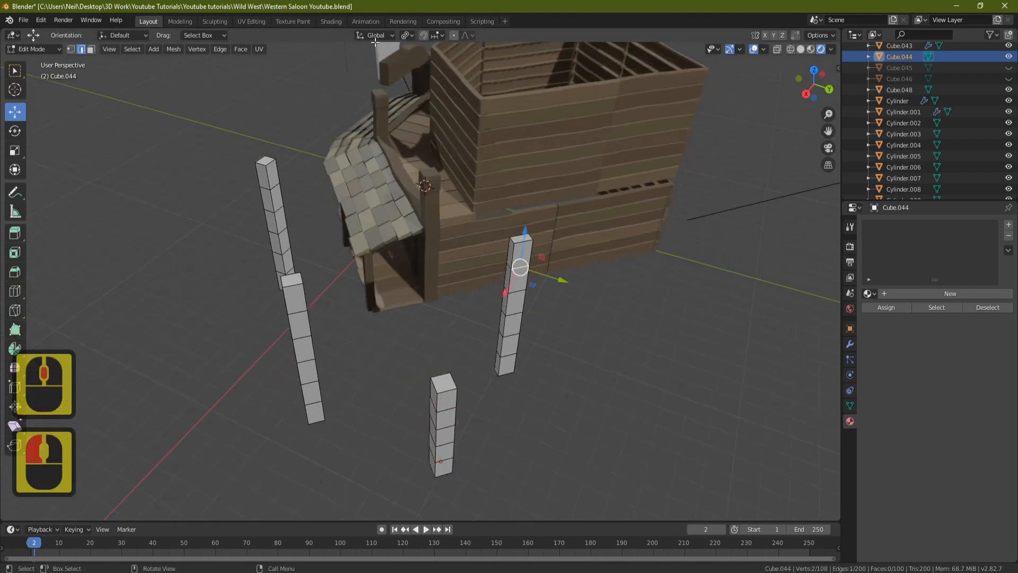
left_click(454, 35)
middle_click_drag(578, 191, 486, 114, "shift")
scroll(461, 182, "up", 3)
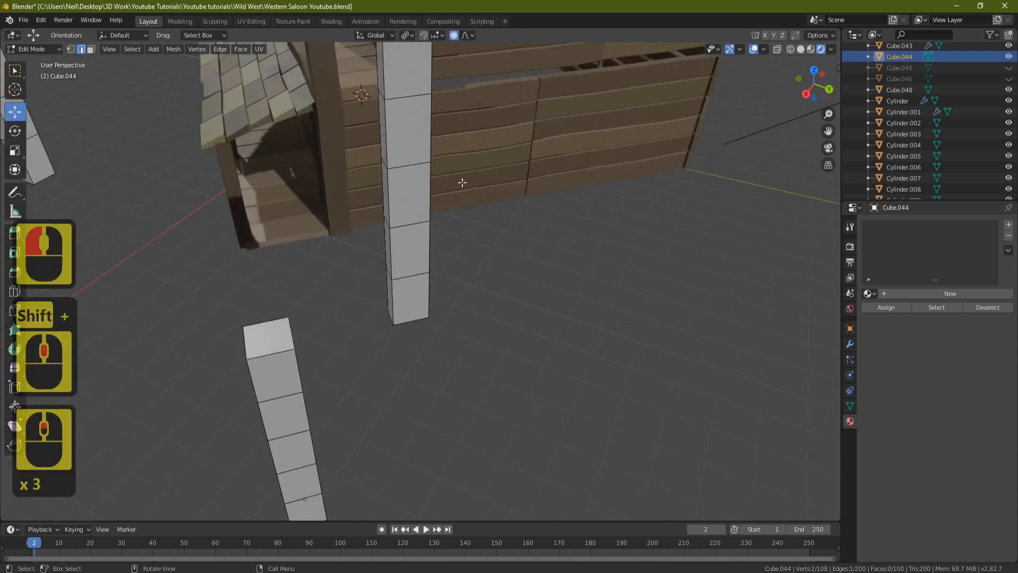
middle_click_drag(461, 182, 465, 282, "shift")
key("g")
left_click(311, 130)
key("g")
left_click(362, 234)
scroll(345, 234, "down", 3)
key("g")
left_click(459, 314)
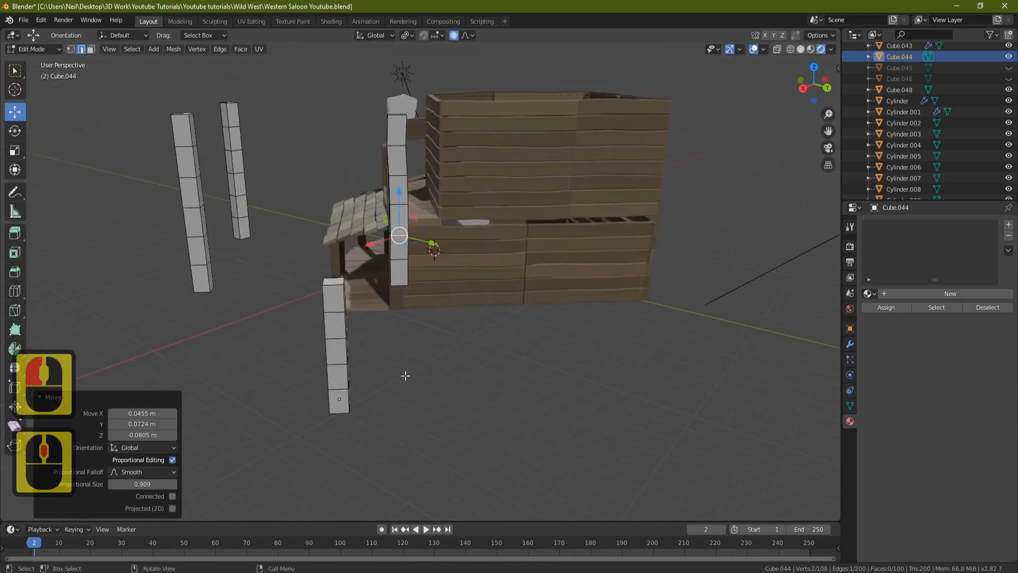
- Shift an edge at the base of the short post slightly to skew its lower end
middle_click_drag(405, 375, 333, 372)
left_click(310, 388)
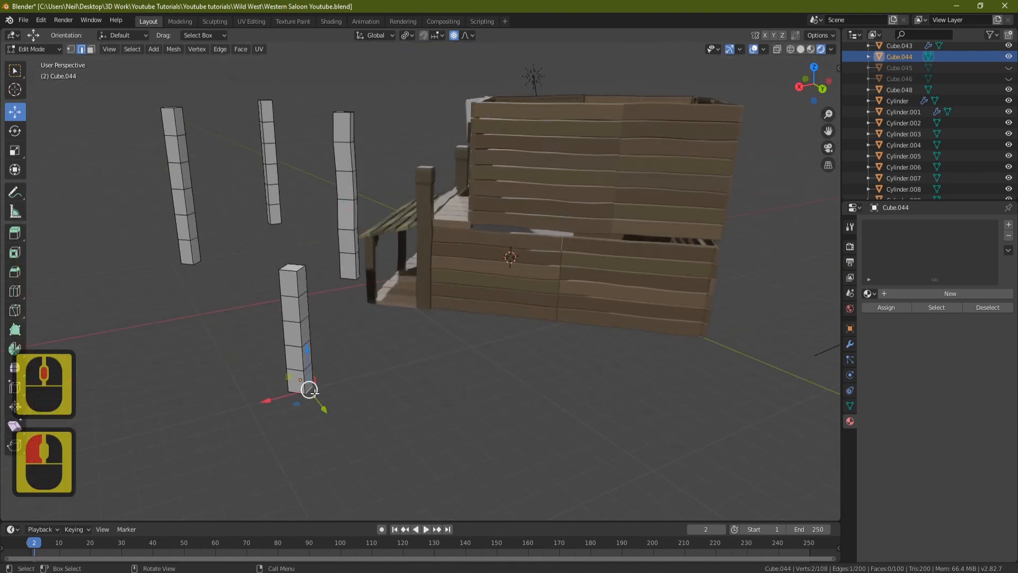
key("g")
left_click(319, 392)
key("g")
left_click(316, 393)
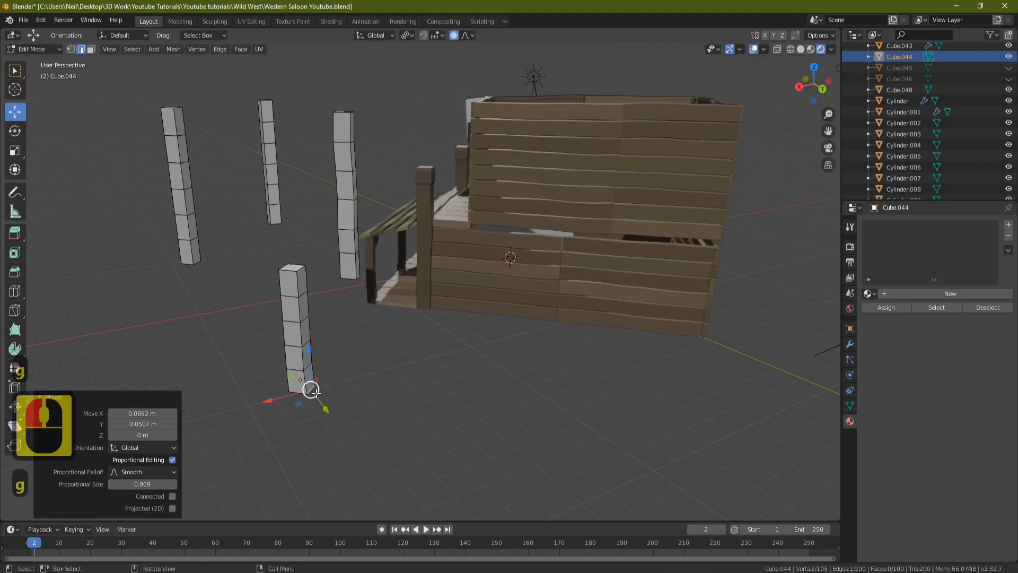
- Enlarge the proportional editing radius to about 1.95 and move edges at the short post's base, middle and upper end to warp it
middle_click_drag(310, 390, 417, 397)
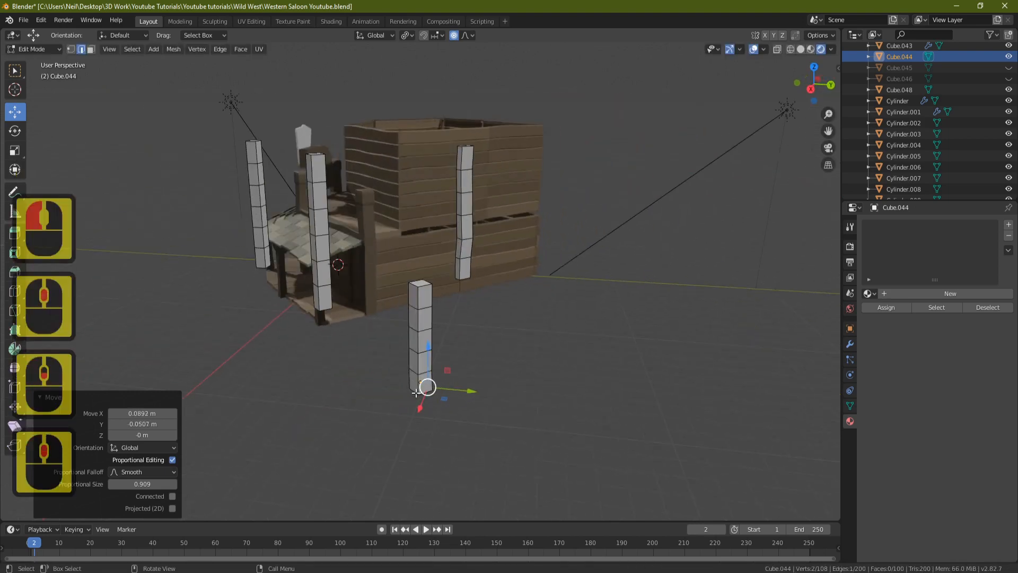
key("g")
scroll(414, 392, "down", 7)
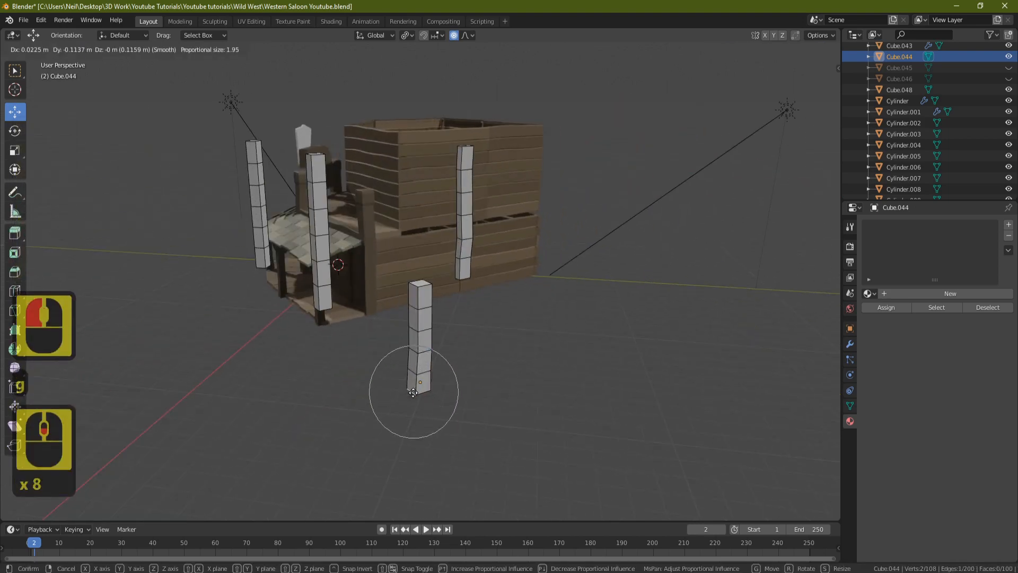
left_click(413, 393)
left_click(412, 391)
key("g")
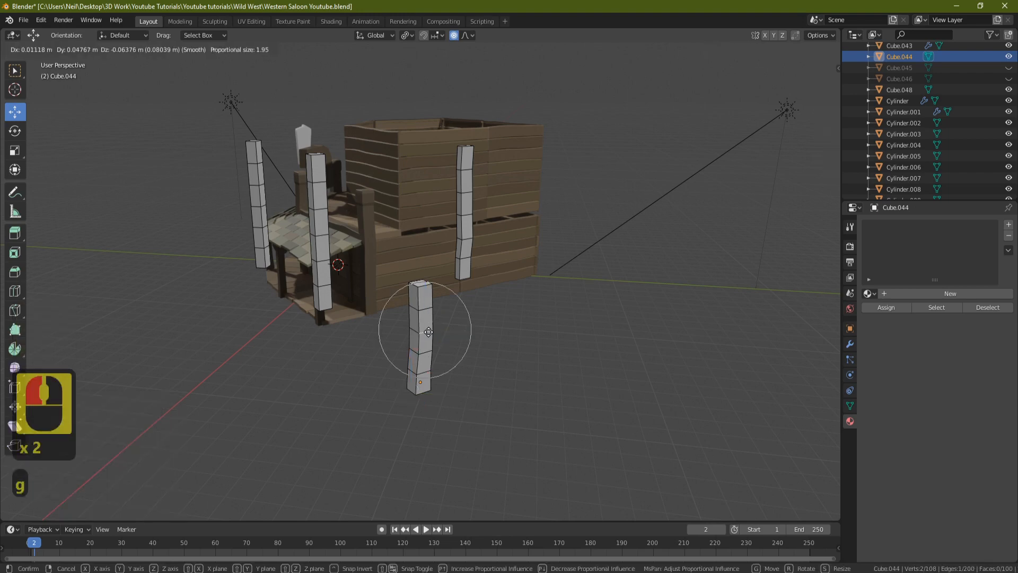
left_click(429, 331)
middle_click_drag(424, 329, 318, 264)
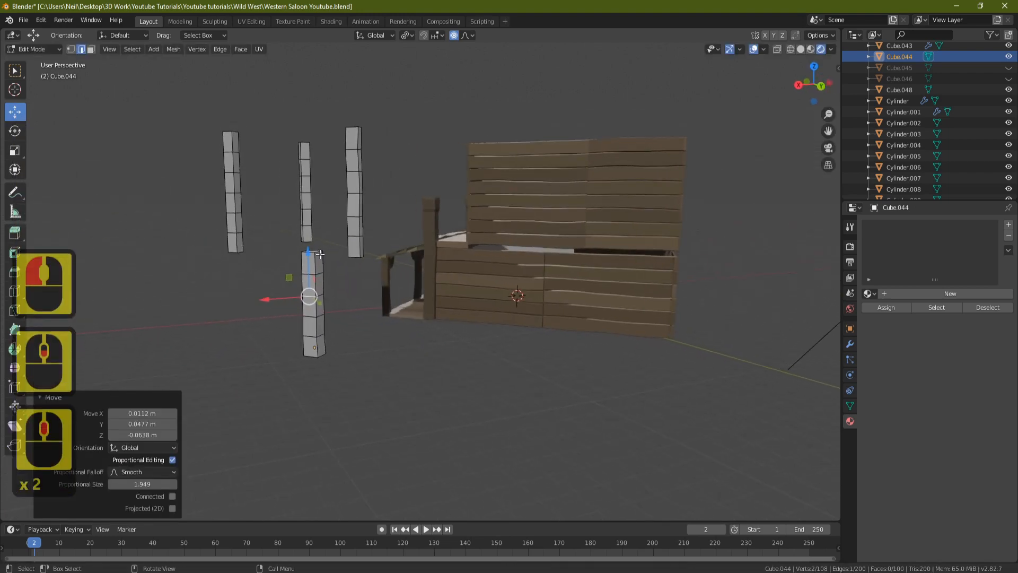
key("g")
left_click(257, 217)
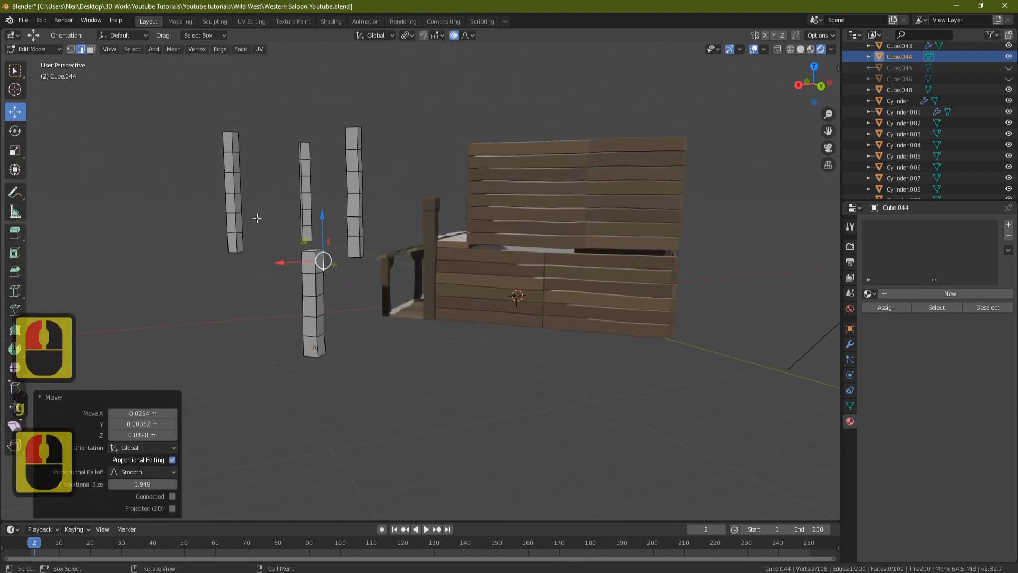
- Bend the leftmost tall post by shifting one edge at its lower middle and another near its upper end
left_click(225, 204)
key("g")
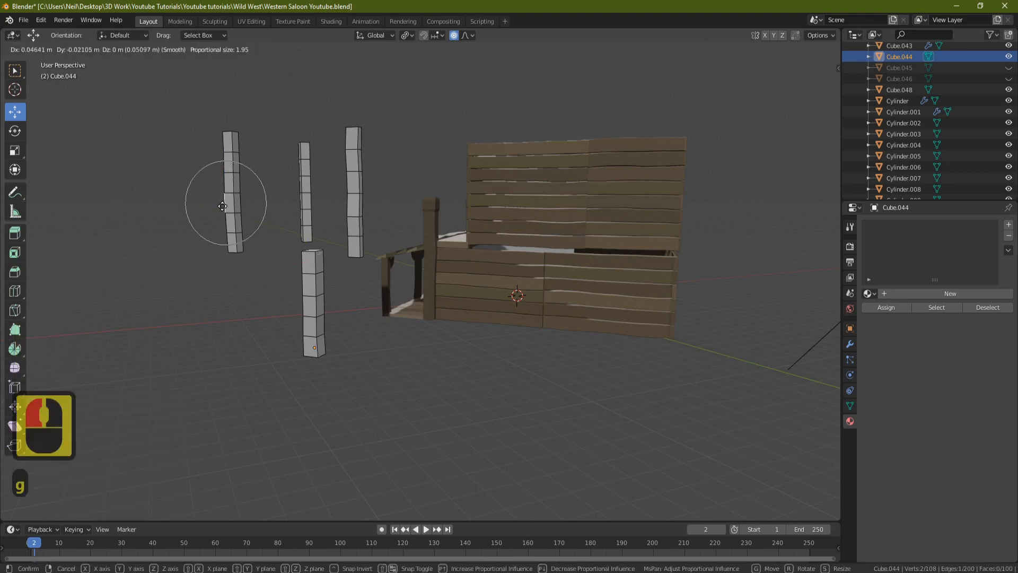
left_click(222, 204)
left_click(230, 140)
key("g")
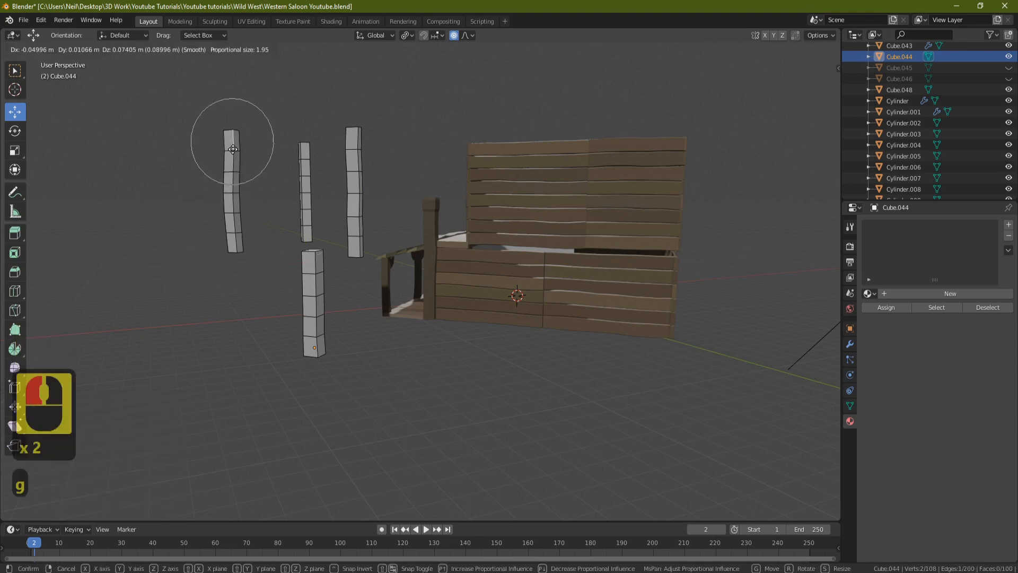
left_click(233, 149)
left_click(304, 211)
key("g")
left_click(304, 212)
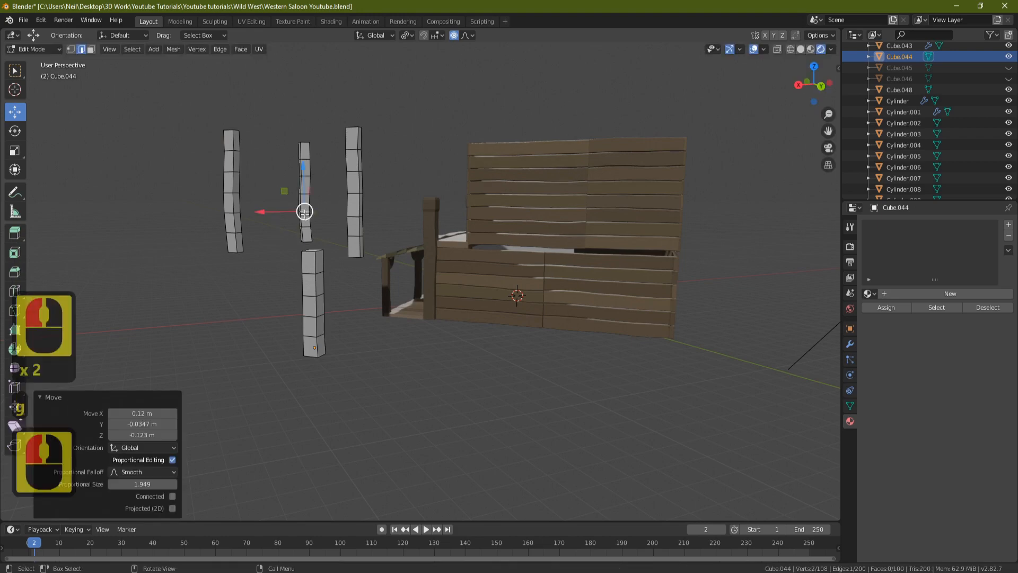
left_click(306, 190)
key("g")
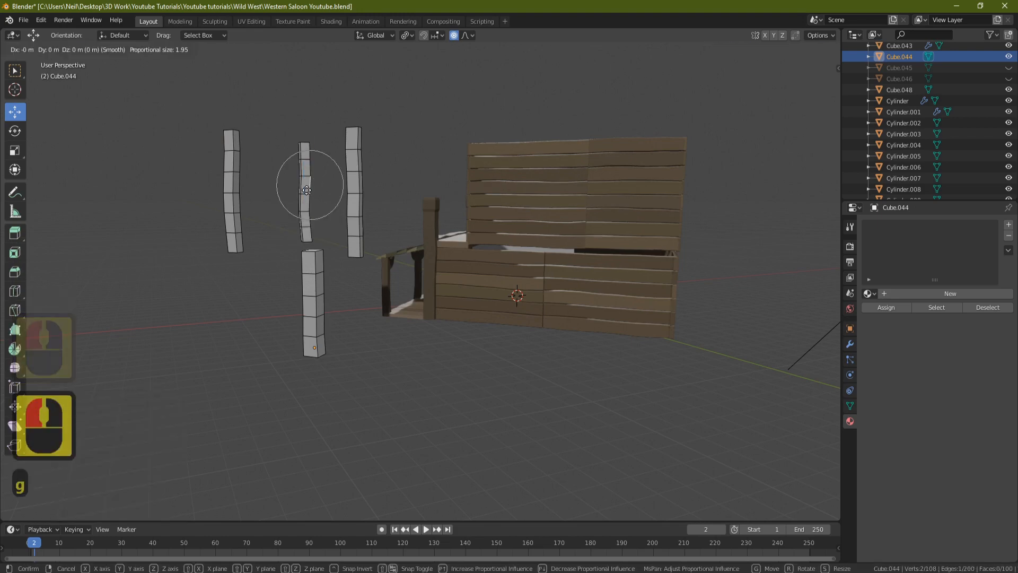
left_click(308, 189)
middle_click_drag(310, 190, 380, 305)
scroll(413, 268, "up", 2)
scroll(398, 292, "up", 3)
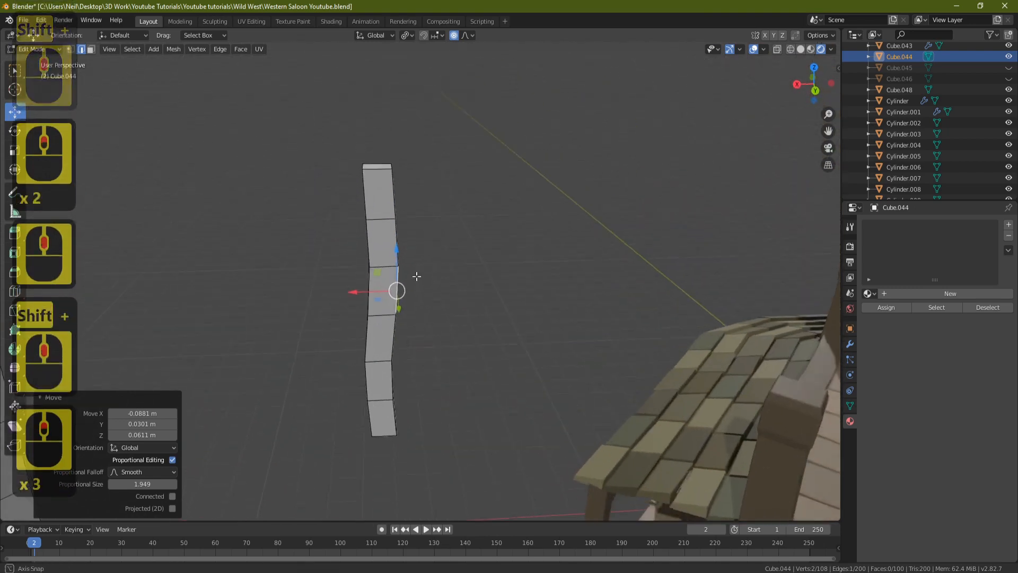
middle_click_drag(416, 276, 414, 266)
mouse_move(371, 295)
middle_mouse_down("shift")
mouse_move(405, 265)
mouse_move(385, 298)
middle_mouse_up("shift")
key("ctrl+z")
key("ctrl+z")
key("ctrl+z")
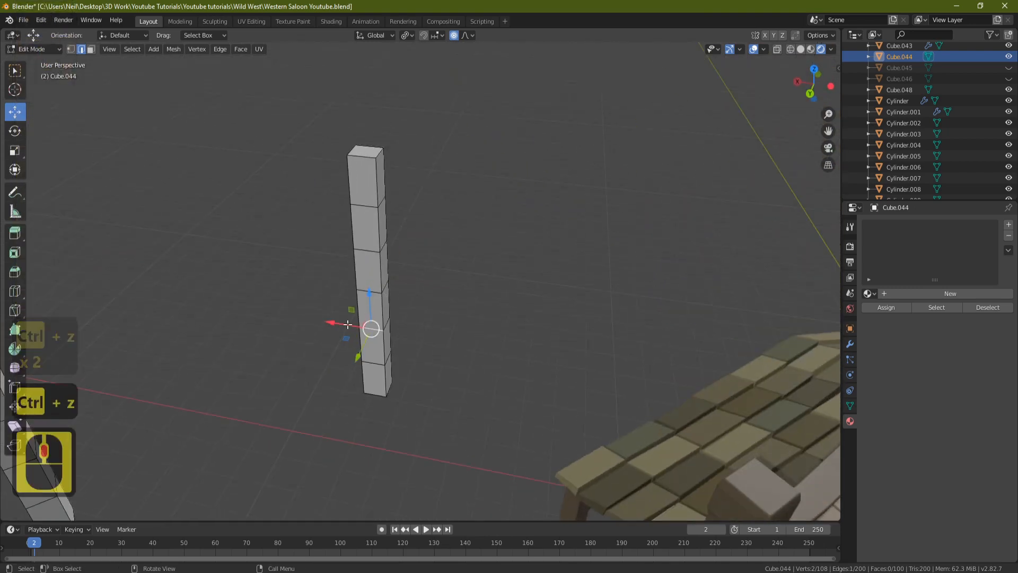
- Bend the farthest tall post by moving a lower edge about 0.055 m along X and an upper edge about 0.076 m along Y
left_click_drag(331, 320, 338, 320)
middle_click_drag(471, 263, 399, 226)
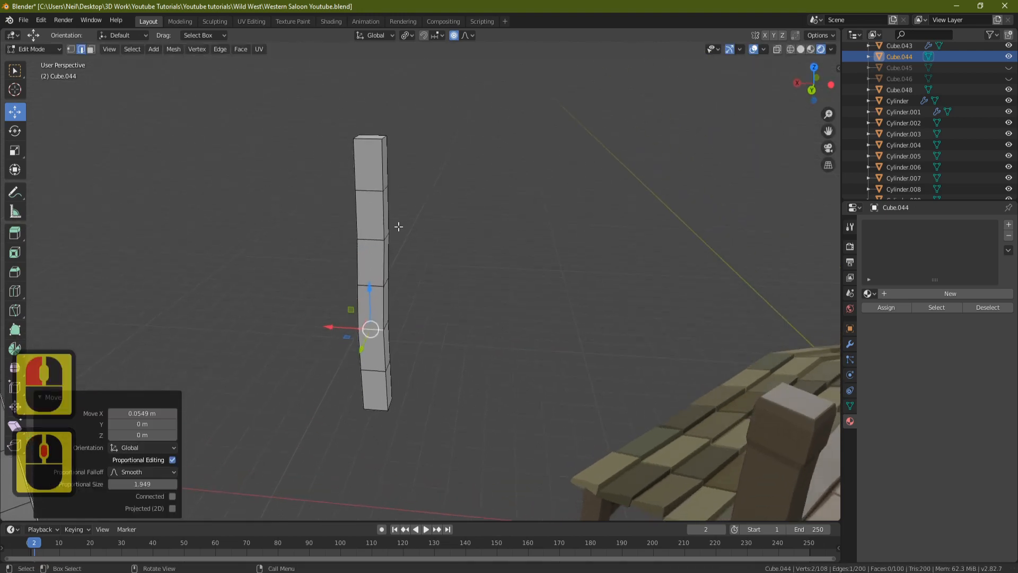
mouse_move(370, 187)
middle_mouse_down()
mouse_move(445, 239)
mouse_move(361, 182)
middle_mouse_up()
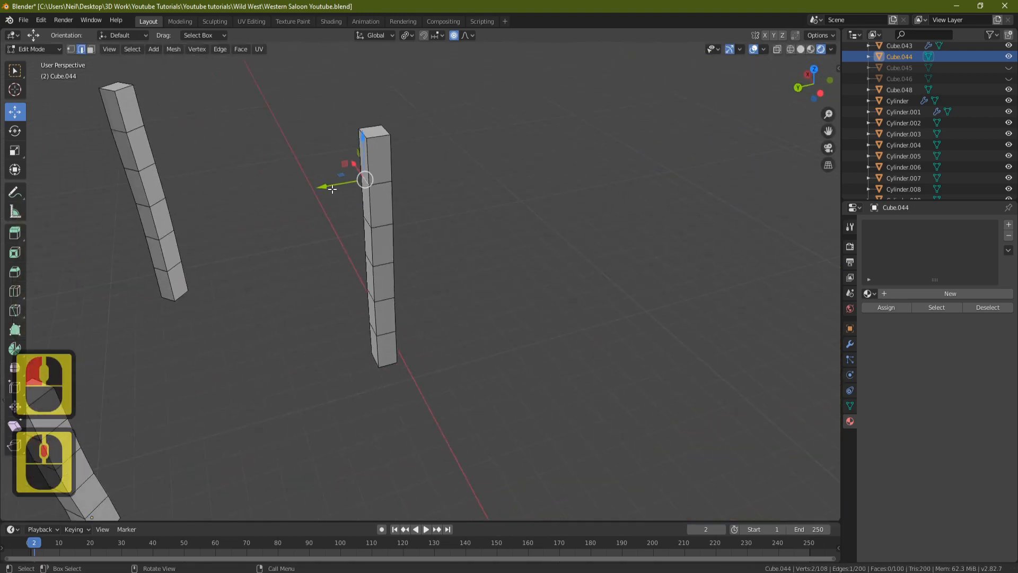
left_click_drag(334, 189, 333, 185)
middle_click_drag(333, 186, 446, 255)
middle_click_drag(445, 255, 414, 256, "shift")
middle_click_drag(513, 278, 471, 259)
middle_click_drag(472, 259, 478, 243, "shift")
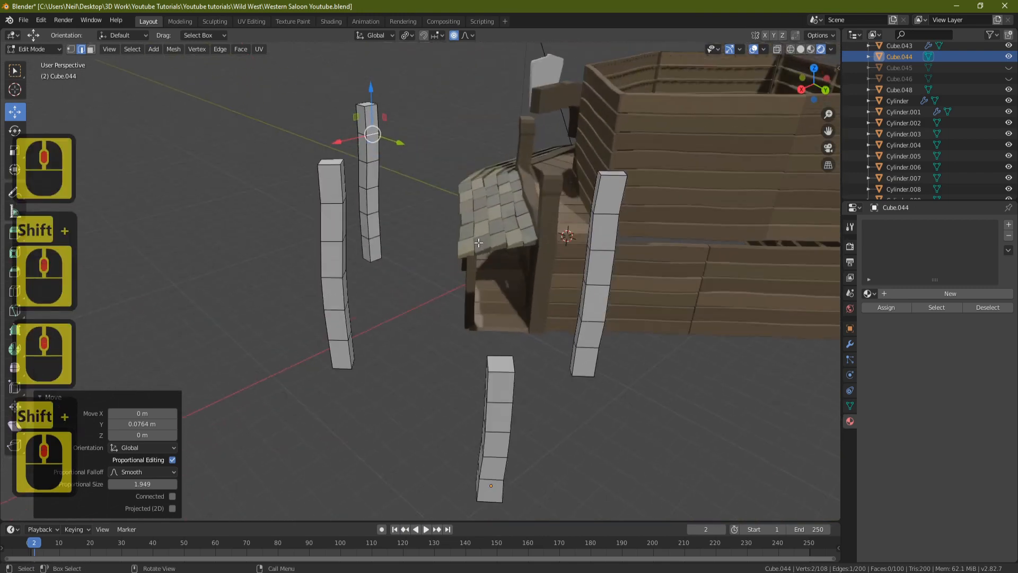
- Return to Object Mode, unhide the two horizontal beams and hide the joined vertical posts
key("Tab")
middle_click_drag(512, 286, 428, 231, "shift")
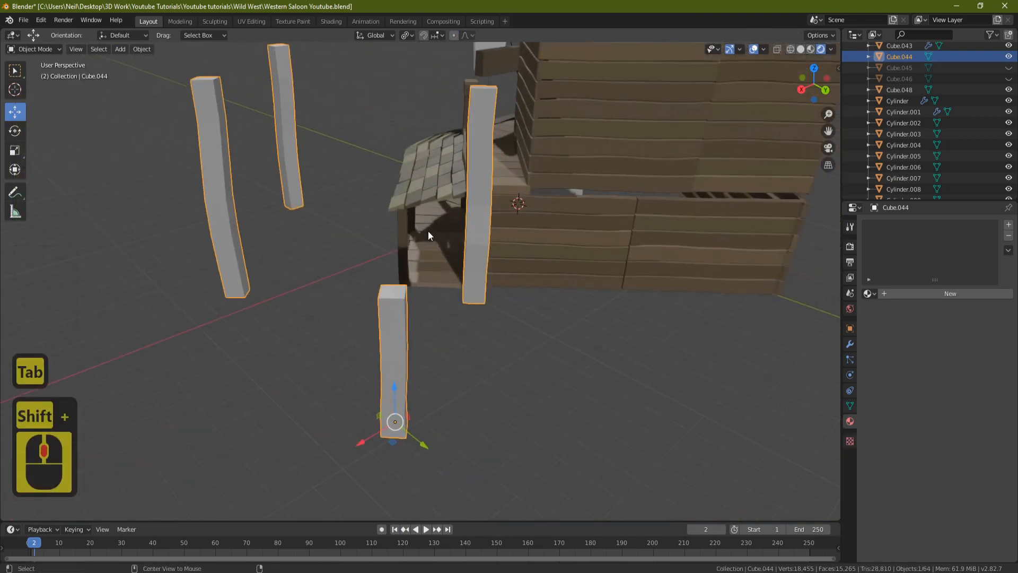
key("alt+h")
scroll(430, 235, "down", 4)
left_click(485, 301)
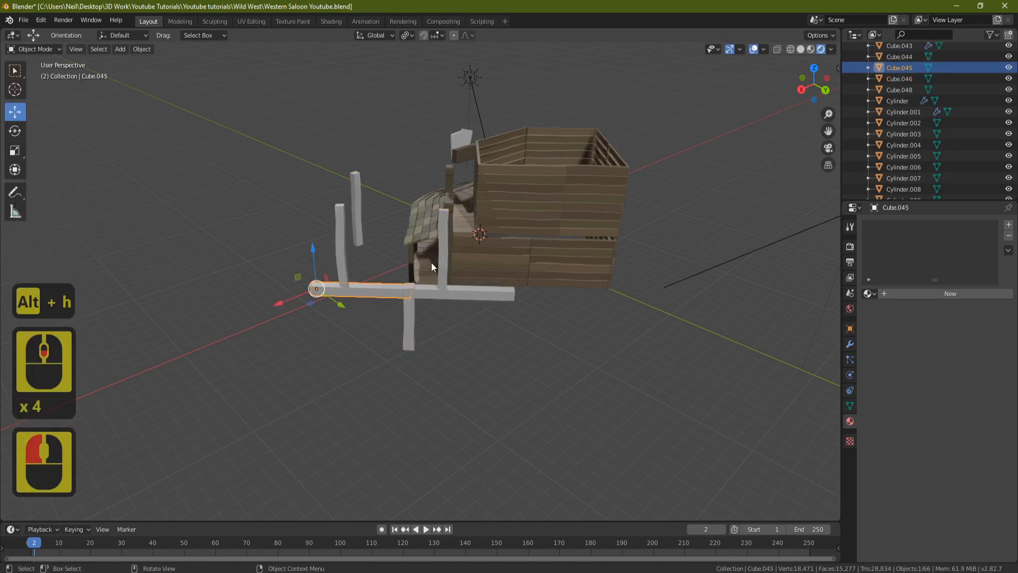
left_click(443, 249)
key("h")
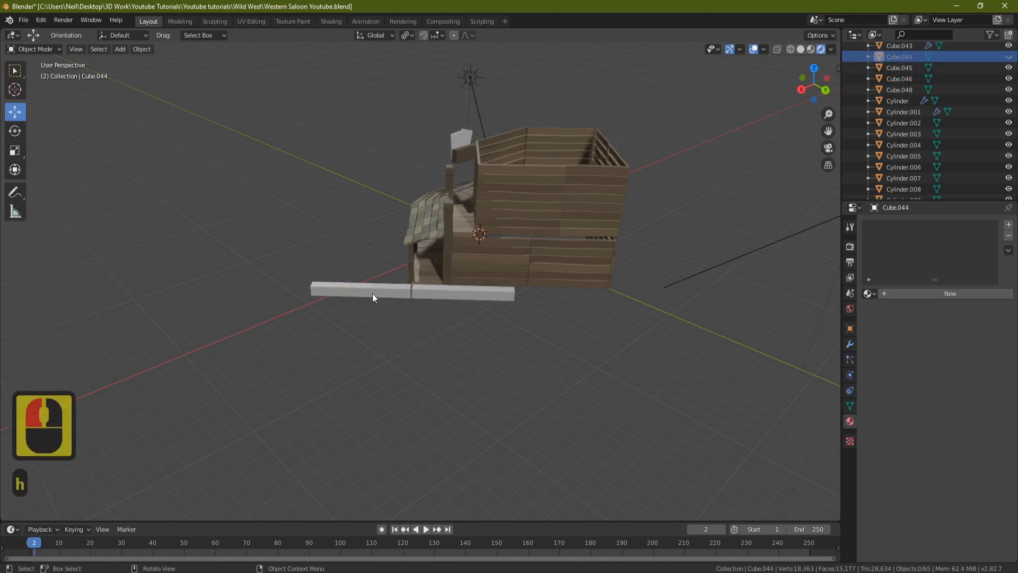
- Select the two horizontal beams and join them into a single object
left_click(479, 291)
scroll(460, 309, "up", 2)
left_click(351, 294, "shift")
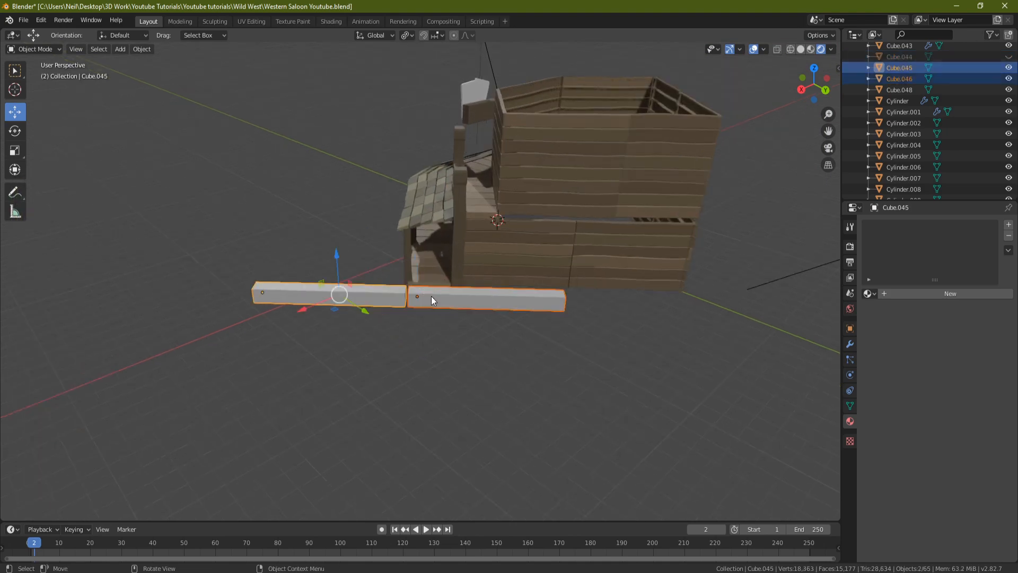
key("ctrl+j")
- Enter Edit Mode on the joined beams and select all linked geometry of the left-hand beam
key("Tab")
left_click(356, 294)
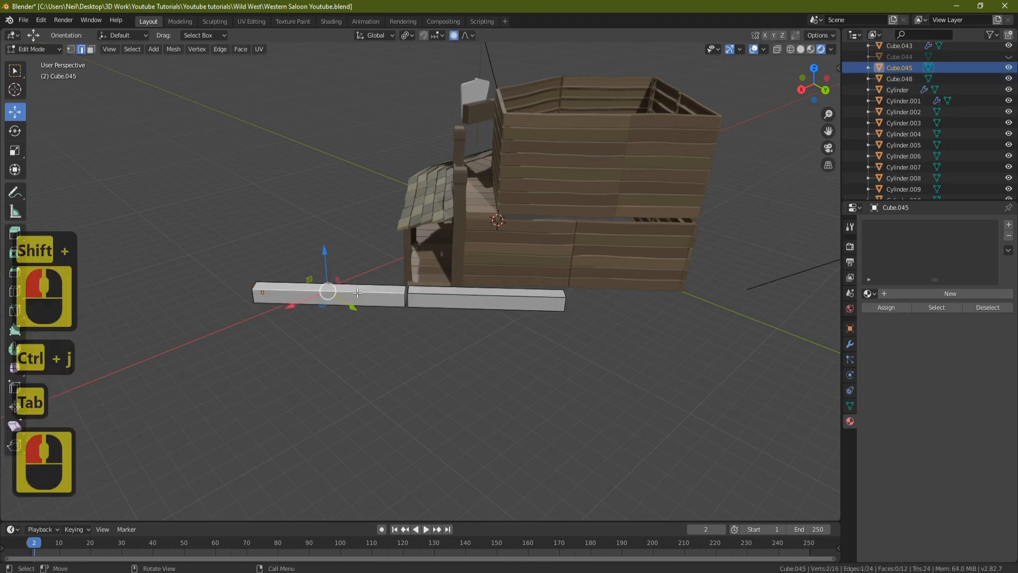
key("k")
right_click(359, 292)
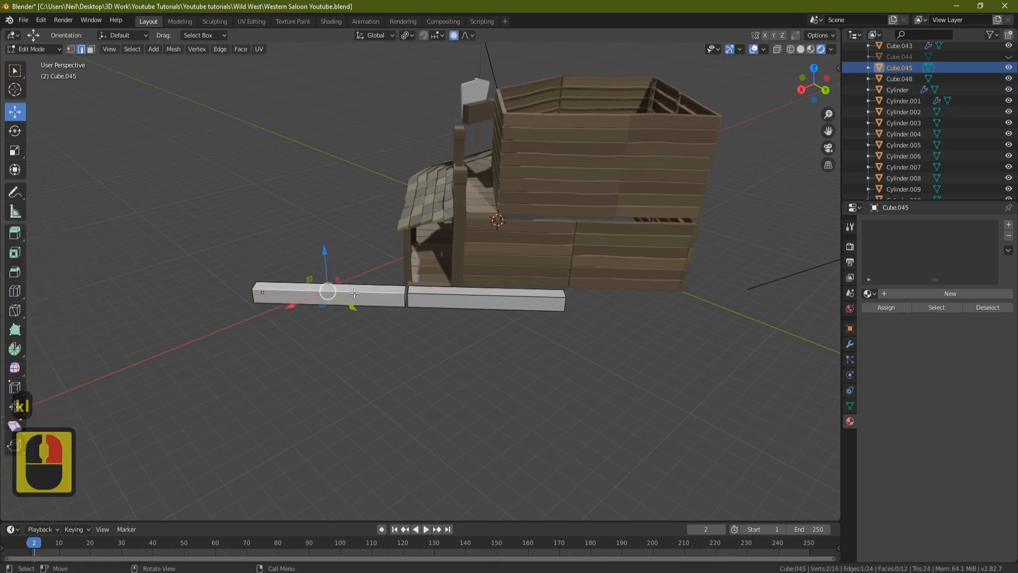
key("l")
key("ctrl+z")
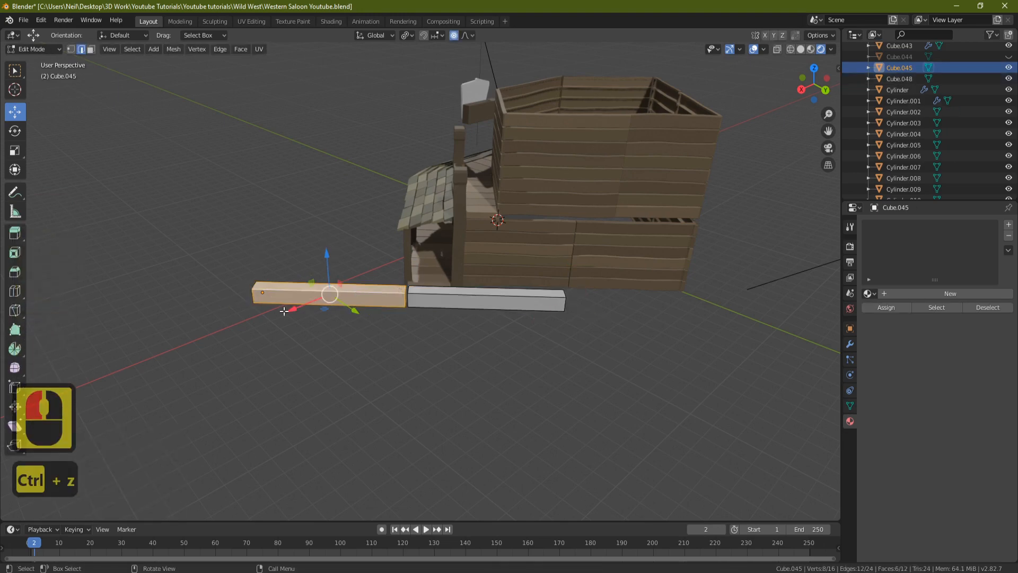
- Turn off proportional editing and move the selected beam 6.7 m along X, away from the saloon
left_click(454, 37)
left_click_drag(292, 308, 141, 365)
middle_click_drag(398, 357, 302, 307, "shift")
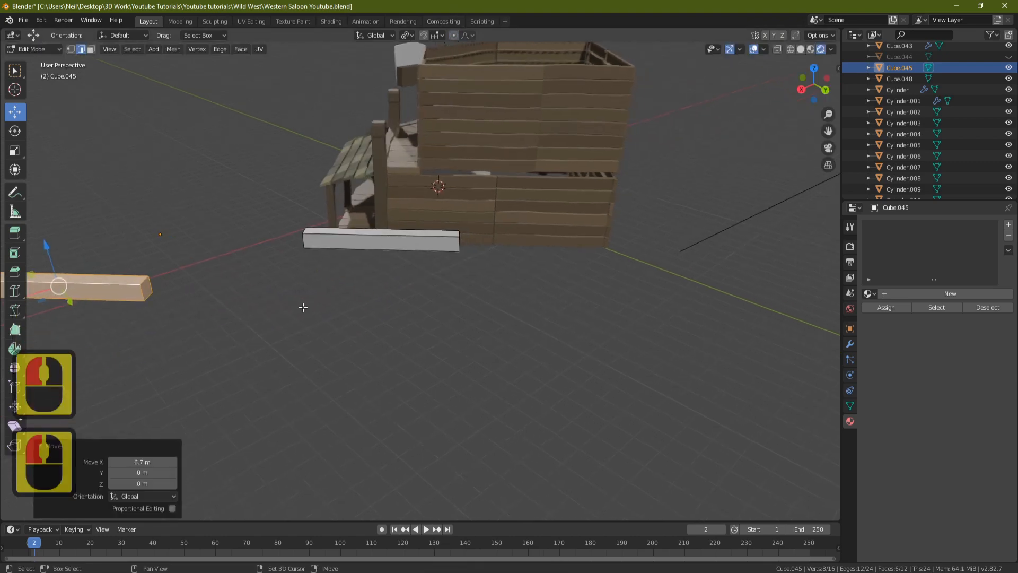
- Add five evenly spaced loop cuts across the horizontal beam beside the saloon
key("ctrl+r")
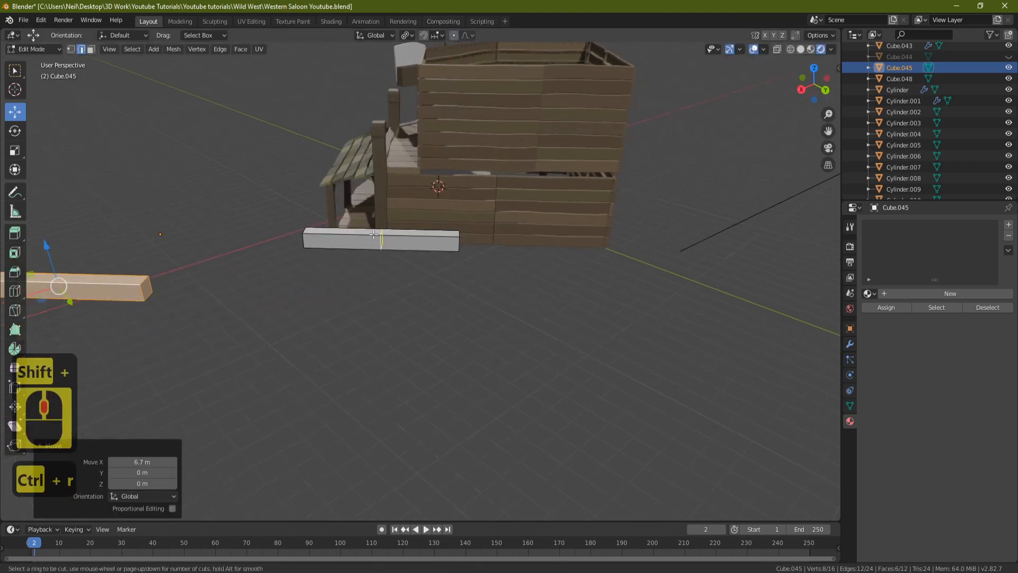
key("5")
left_click(374, 235)
right_click(374, 233)
middle_click_drag(373, 235, 411, 302, "shift")
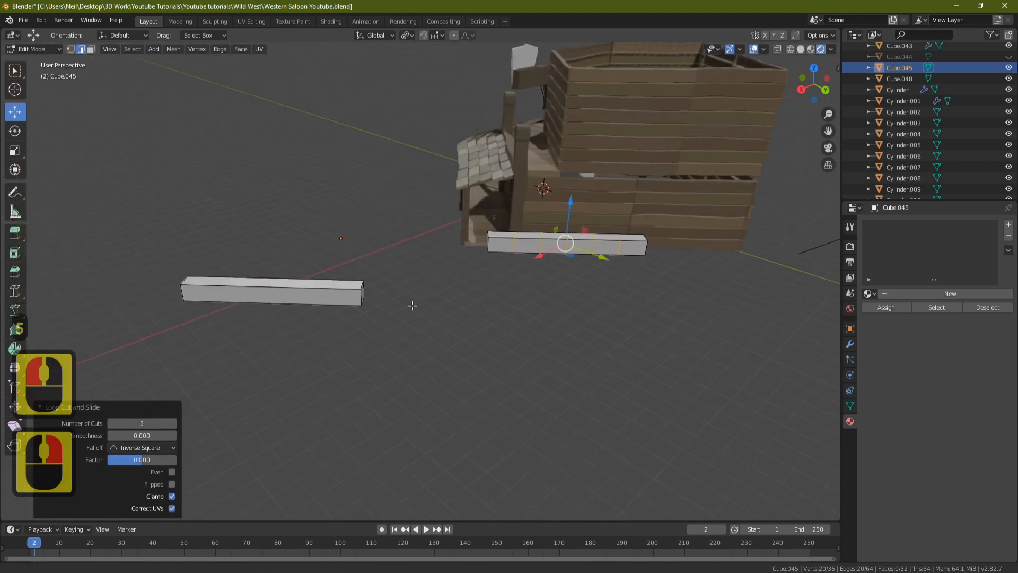
- Add five evenly spaced loop cuts across the outer beam, away from the saloon
key("ctrl+r")
key("5")
left_click(281, 299)
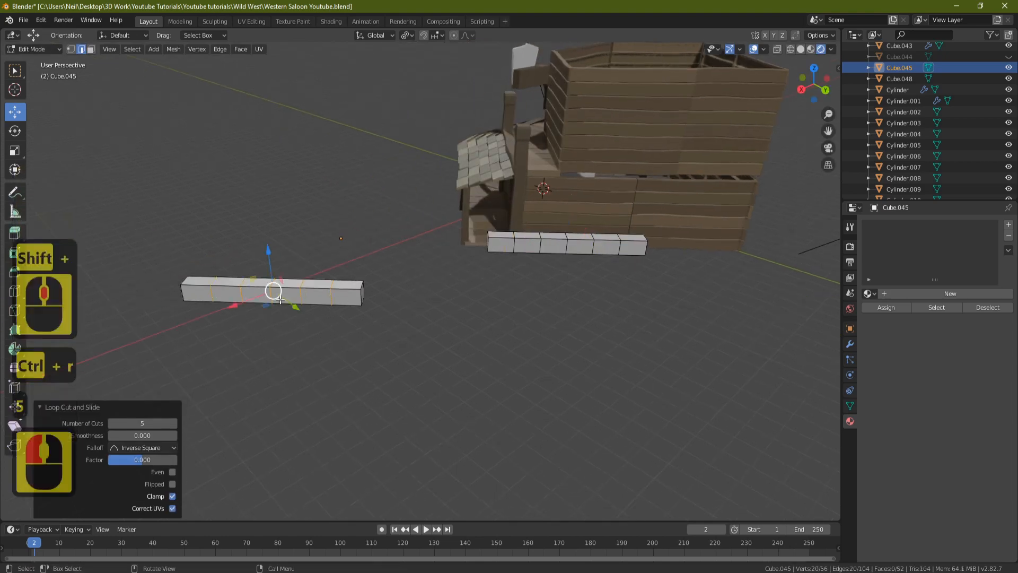
right_click(280, 299)
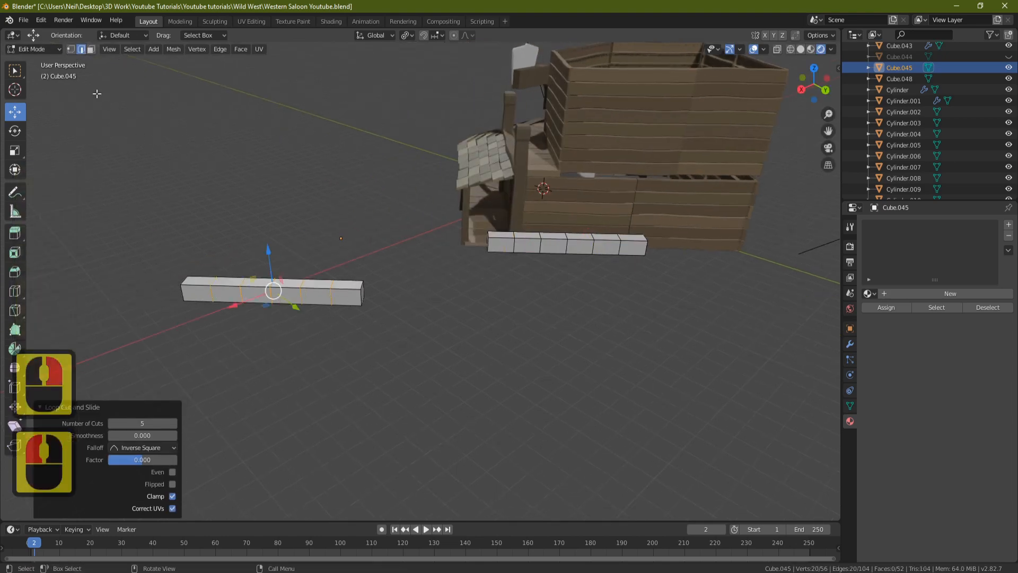
- With proportional editing on, raise a central top edge of the outer beam about 0.06 m and lower another near its end about 0.02 m
left_click(242, 281)
middle_click_drag(241, 280, 272, 154)
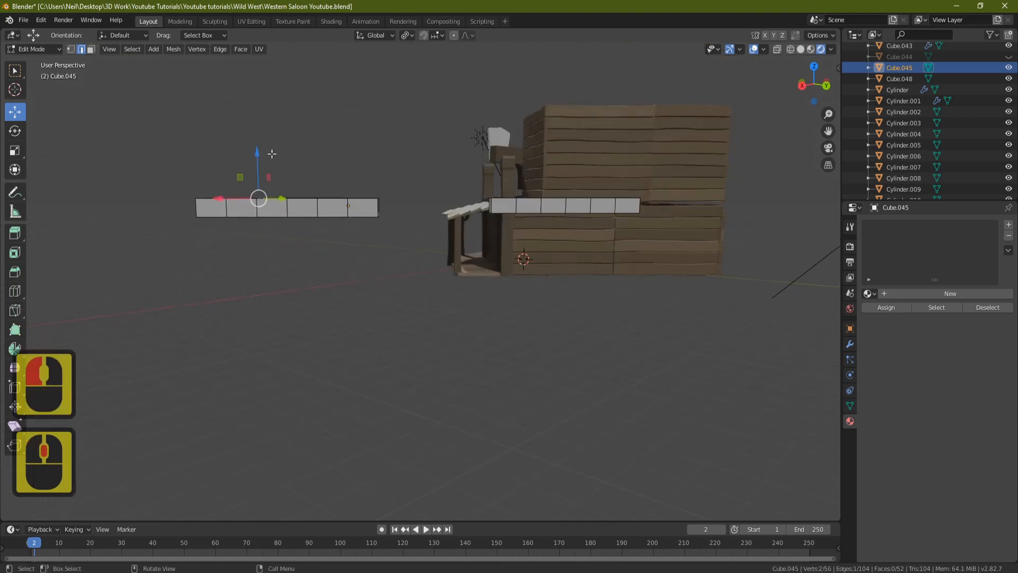
left_click_drag(258, 156, 259, 151)
key("ctrl+z")
left_click(454, 35)
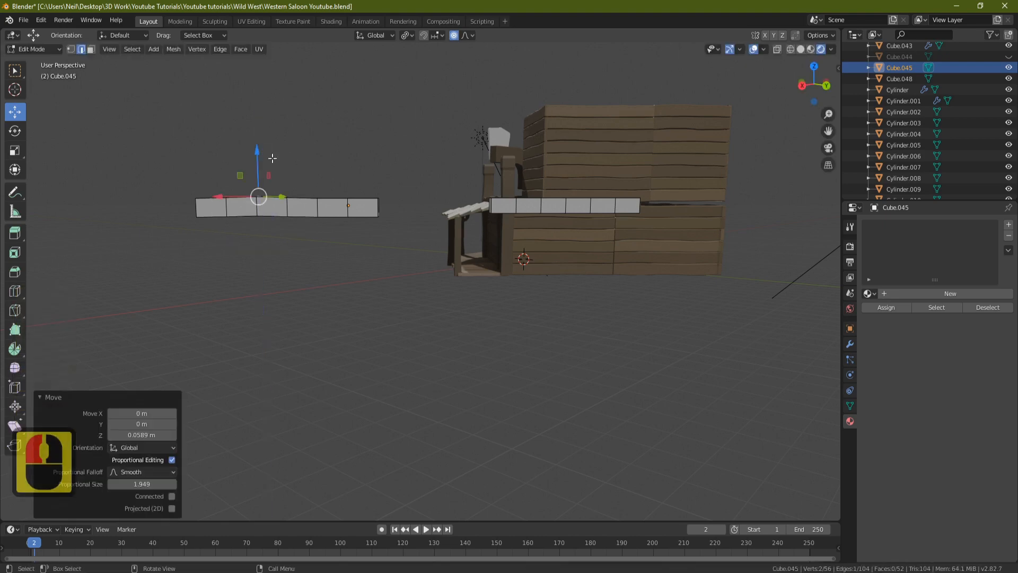
left_click(348, 208)
left_click_drag(348, 173, 347, 172)
scroll(463, 164, "down", 1)
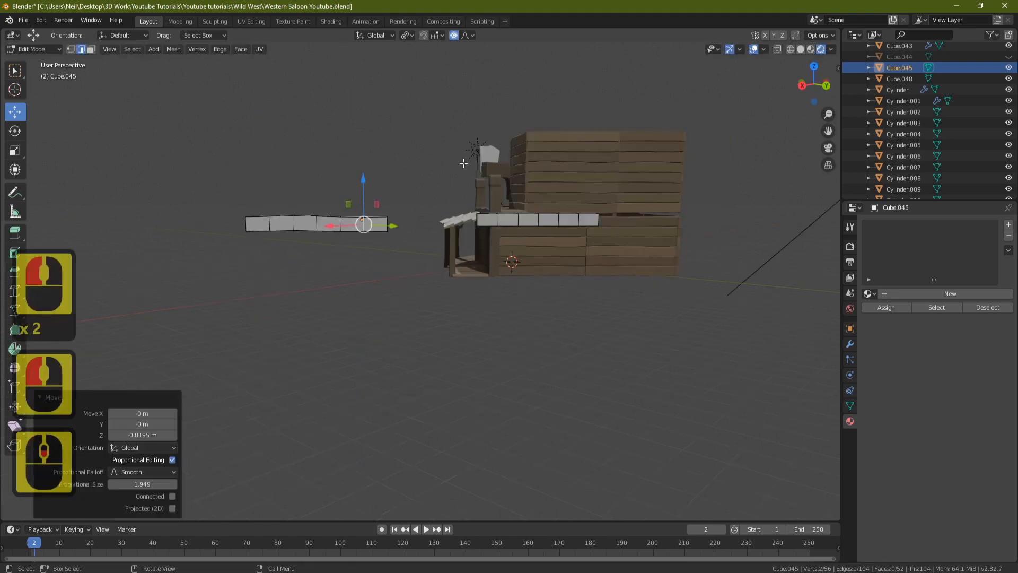
- Shift a cut edge of the outer beam about 0.03 m in X, 0.04 m in Y and -0.01 m in Z with proportional falloff
middle_click_drag(463, 164, 441, 287)
scroll(412, 264, "up", 4)
left_click(392, 244)
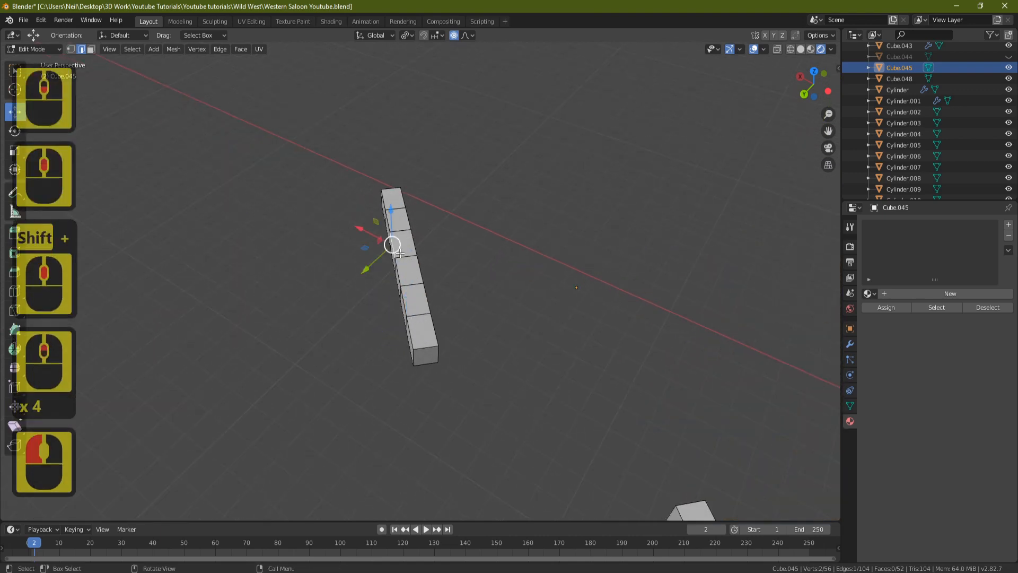
key("g")
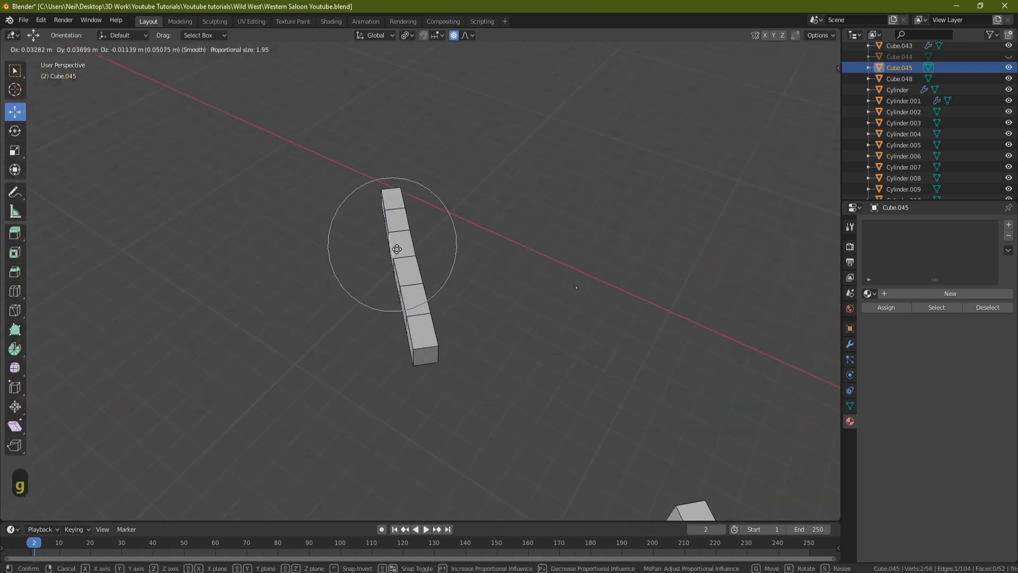
left_click(397, 249)
- Raise the cut edge nearest the porch end of the saloon-side beam slightly with proportional editing
middle_click_drag(480, 273, 300, 205)
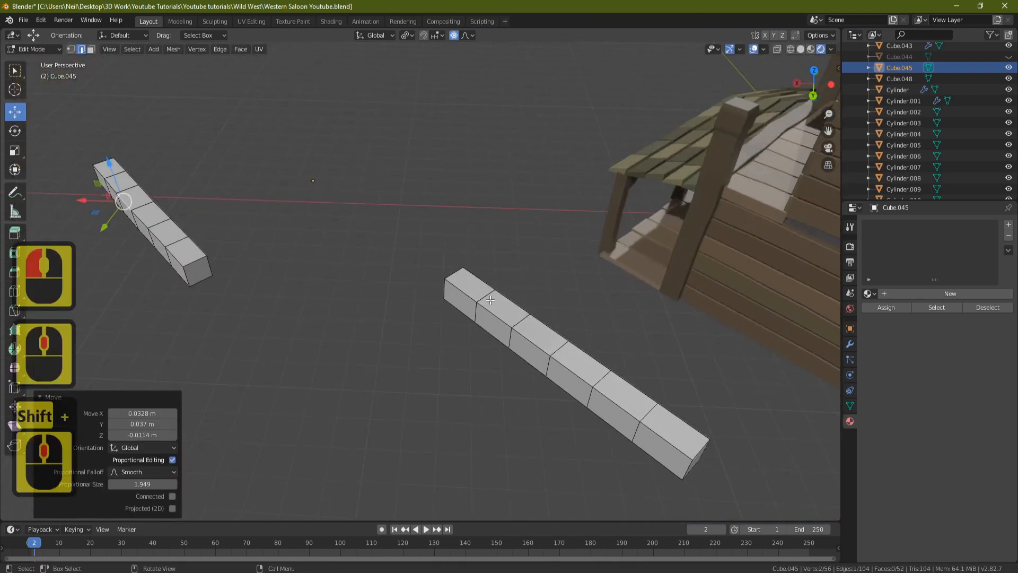
left_click(488, 299)
middle_click_drag(492, 298, 570, 241)
key("g")
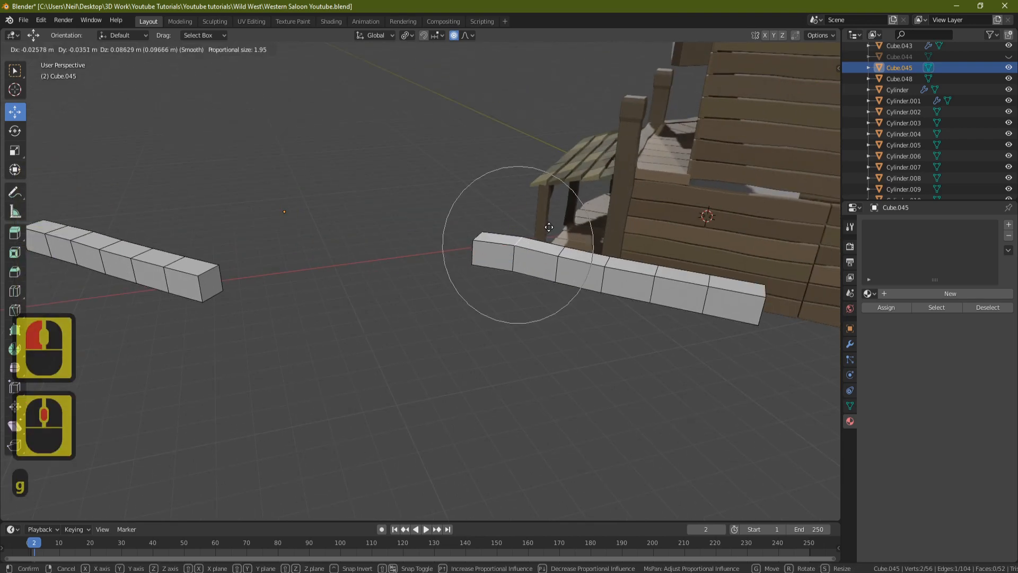
left_click(549, 233)
- Nudge the middle and far-end cut edges of the saloon-side beam to give it a slightly crooked shape
left_click(603, 279)
key("g")
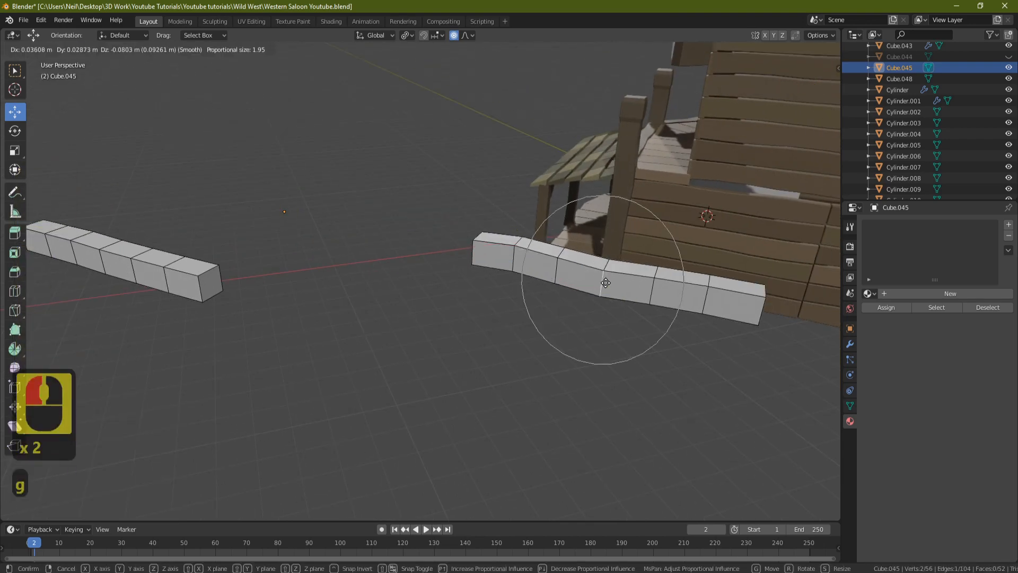
left_click(607, 280)
key("g")
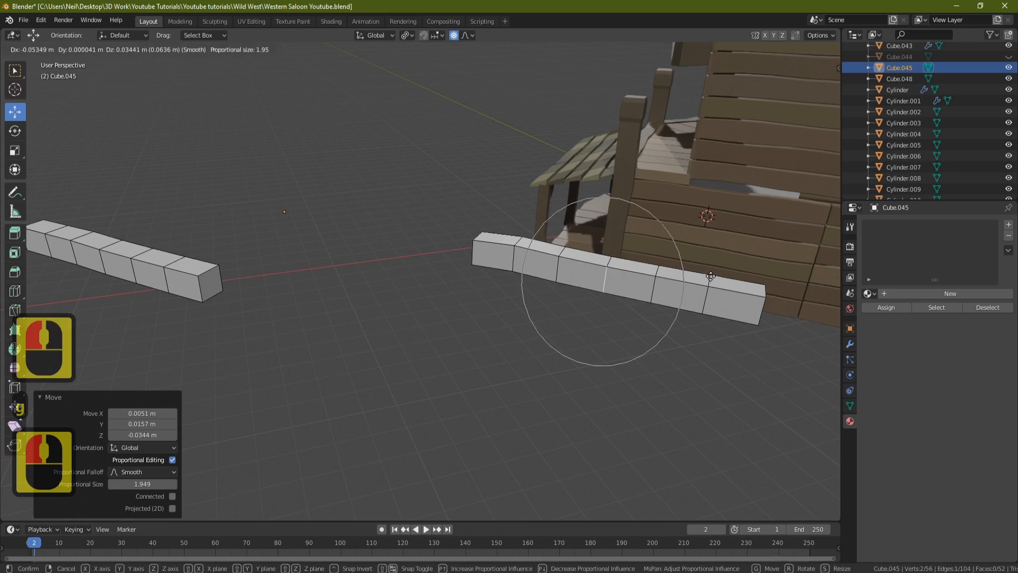
left_click(709, 277)
left_click(709, 278)
key("g")
left_click(709, 276)
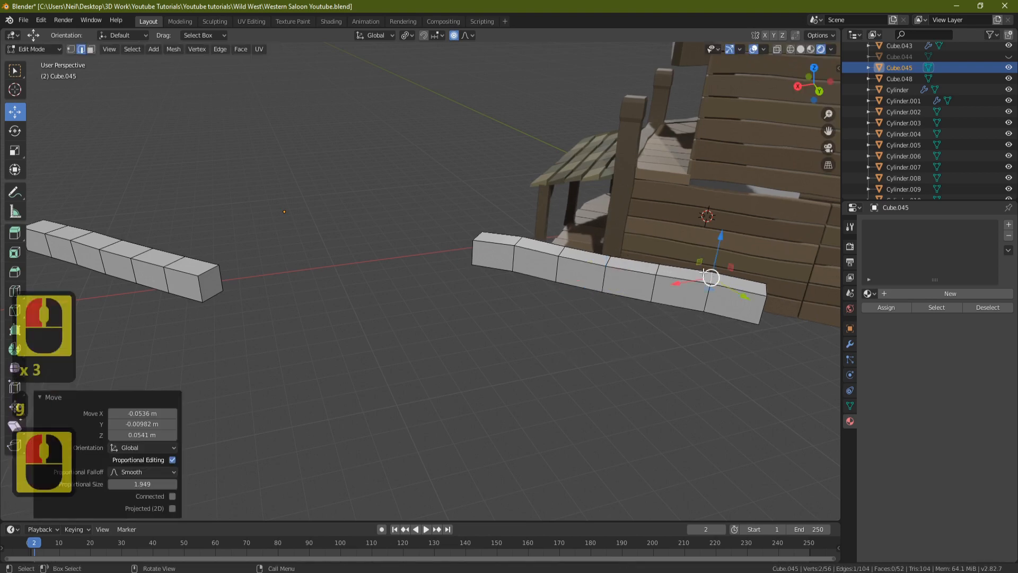
- Return to Object Mode and unhide the hidden upright posts
scroll(538, 206, "down", 1)
middle_click_drag(450, 222, 487, 184)
scroll(466, 214, "down", 1)
key("Tab")
scroll(486, 185, "down", 2)
key("alt+h")
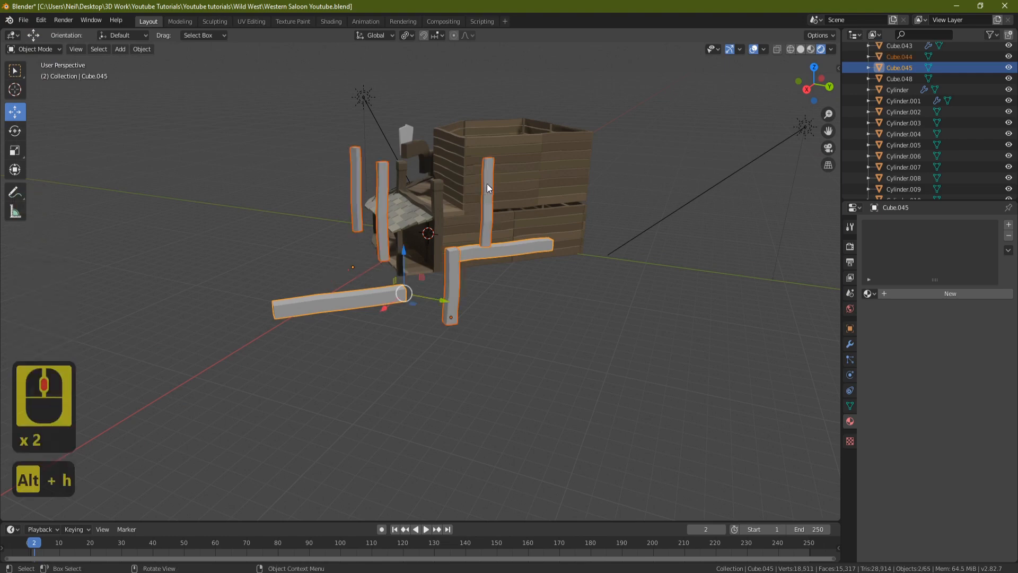
- Shade the upright posts smooth and enable Auto Smooth at 30° for their normals
middle_click_drag(536, 225, 410, 237)
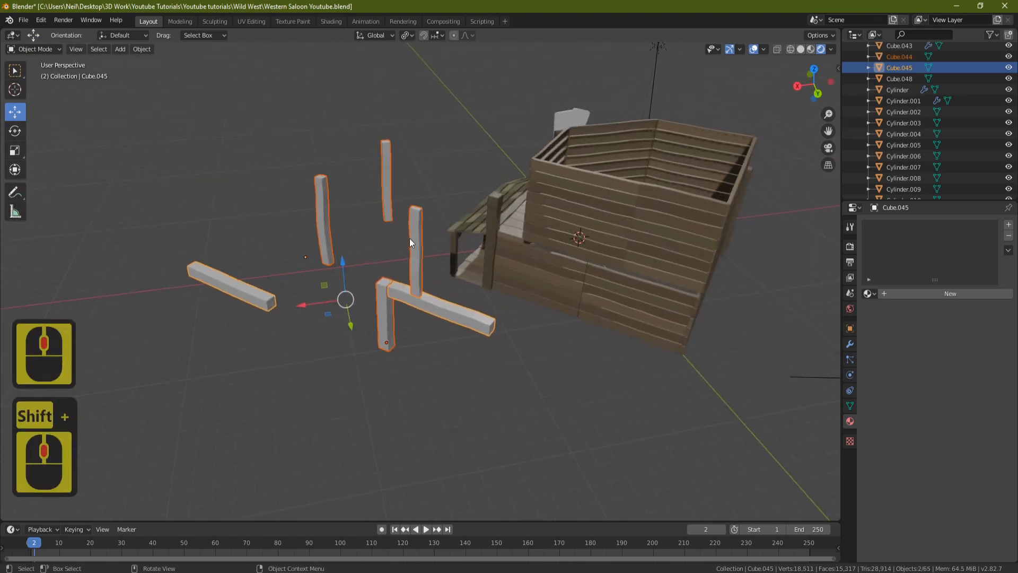
left_click(386, 313)
right_click(398, 182)
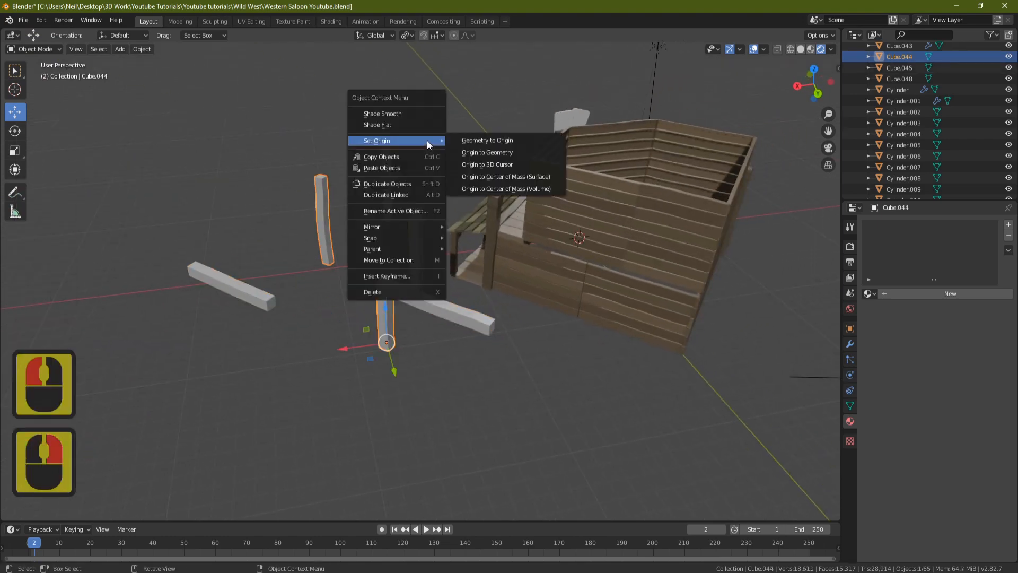
left_click(415, 113)
left_click(849, 406)
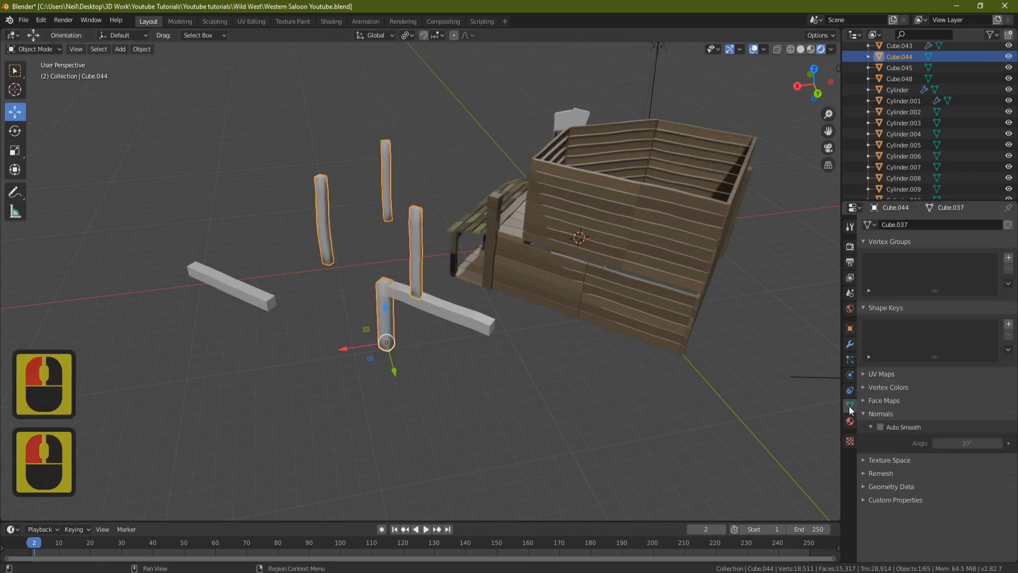
left_click(880, 427)
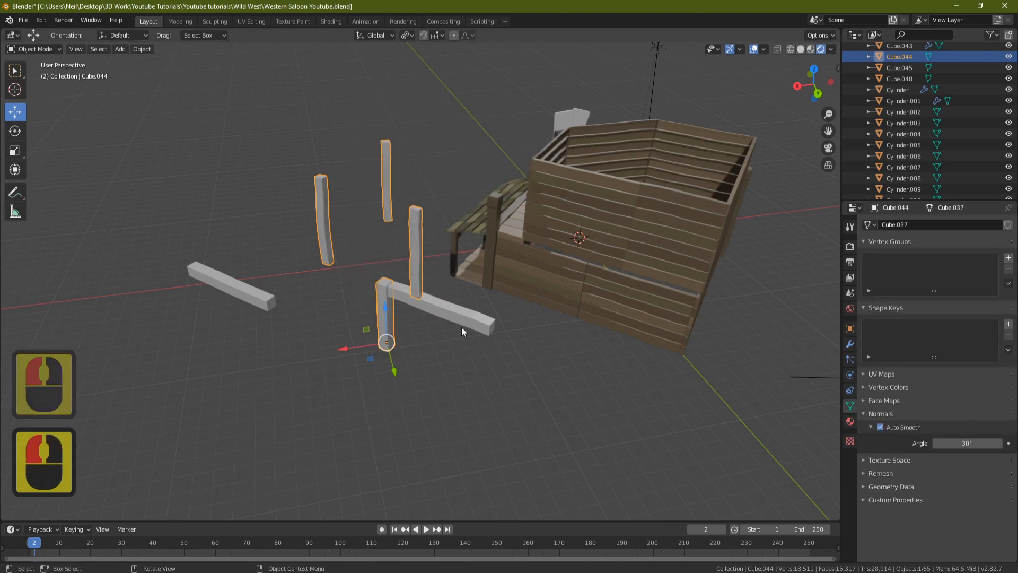
- Shade the two horizontal beams smooth and enable Auto Smooth at 30° for their normals
left_click(445, 314)
right_click(325, 309)
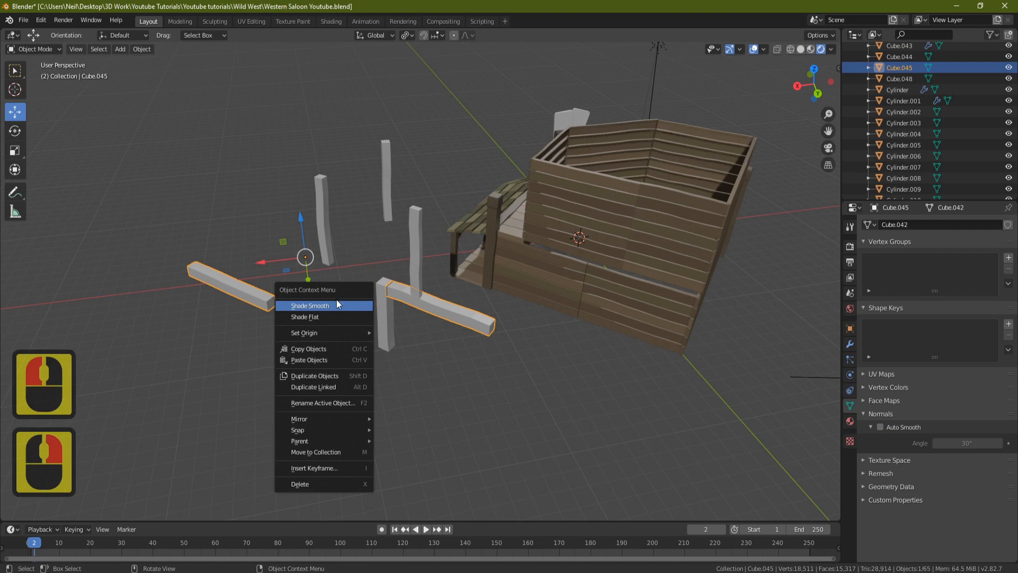
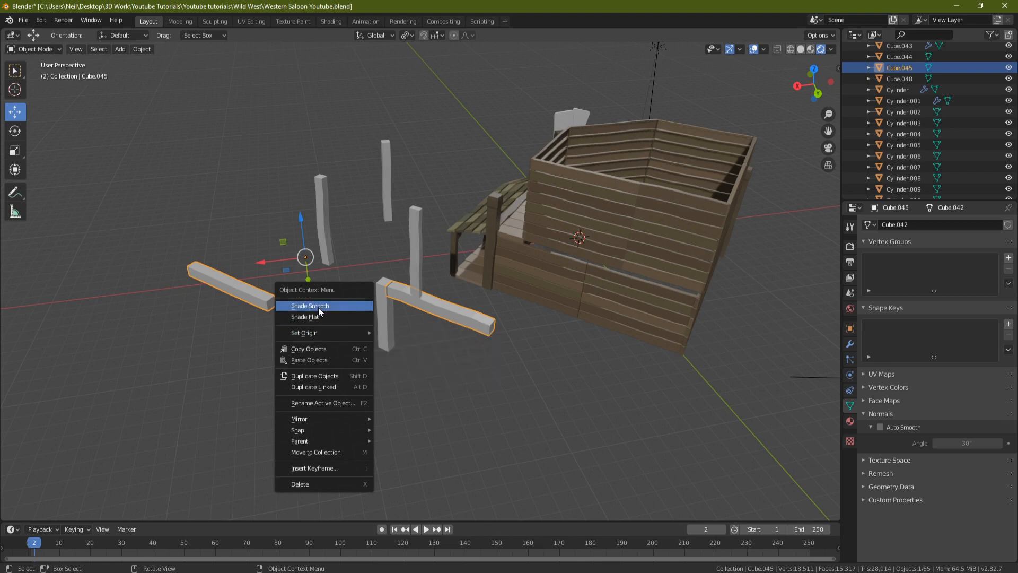
left_click(318, 307)
left_click(880, 427)
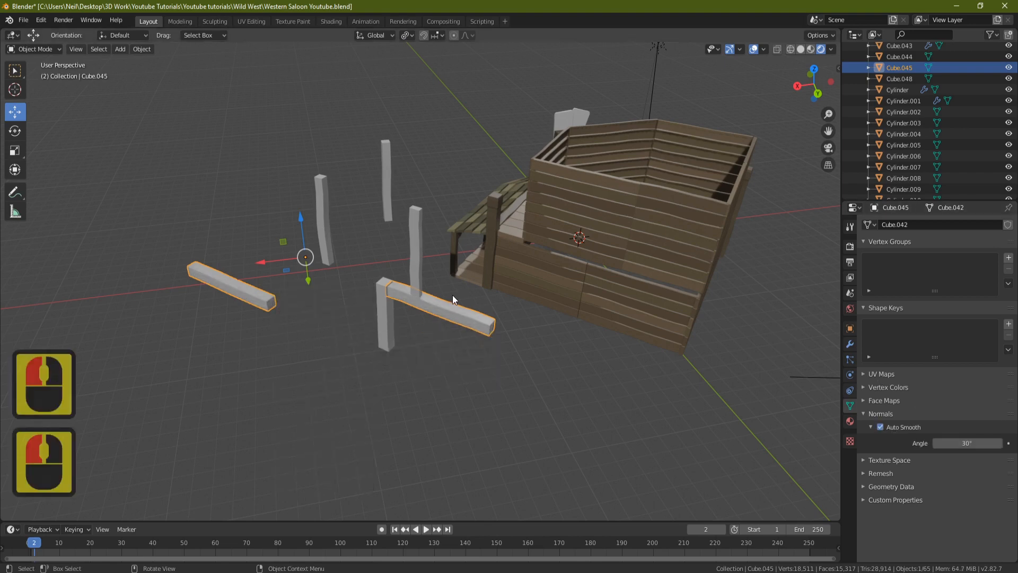
- Separate the saloon-side horizontal beam from its mesh into its own object
key("Tab")
left_click(453, 310)
key("l")
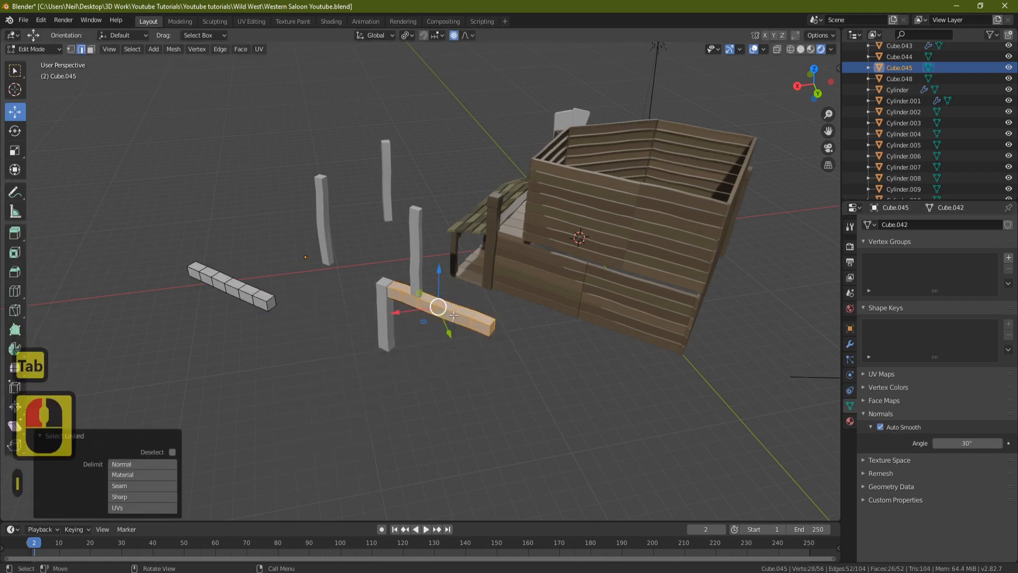
key("p")
left_click(472, 305)
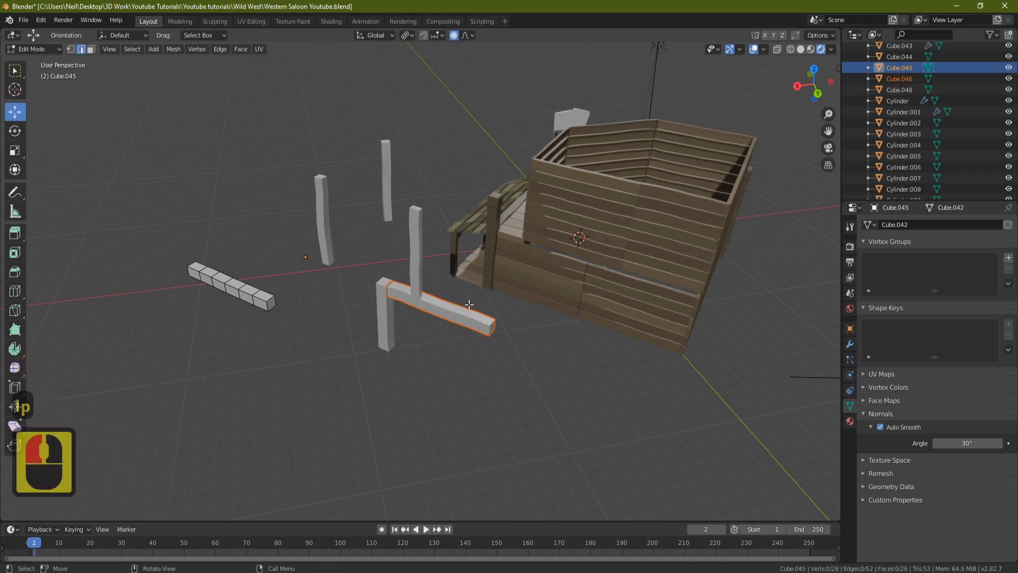
- Separate the outer horizontal beam into its own object and return to Object Mode
left_click(242, 287)
key("l")
key("p")
left_click(244, 285)
key("Tab")
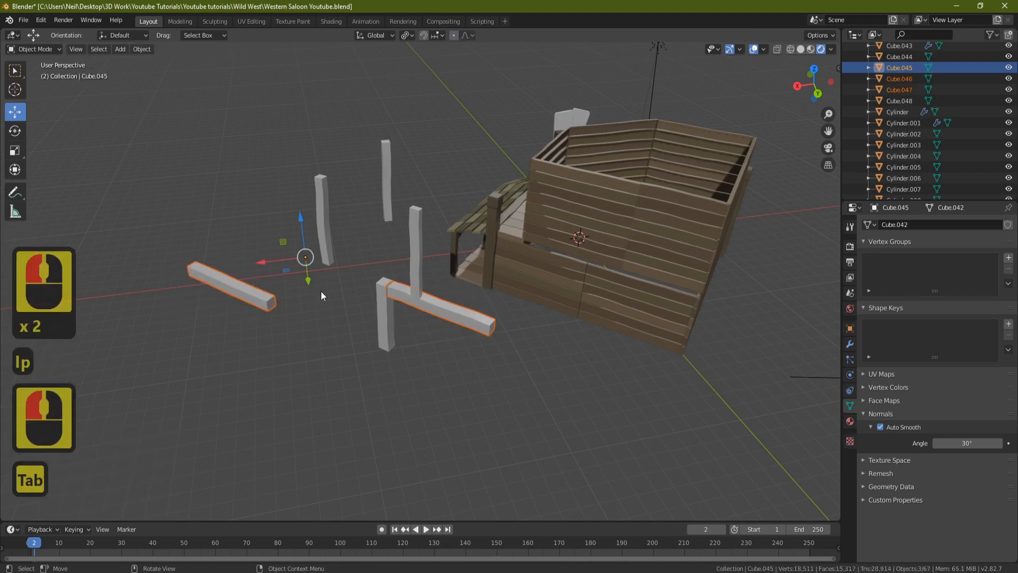
- Separate the rearmost upright post from the posts mesh into its own object
left_click(415, 249)
key("Tab")
left_click(385, 169)
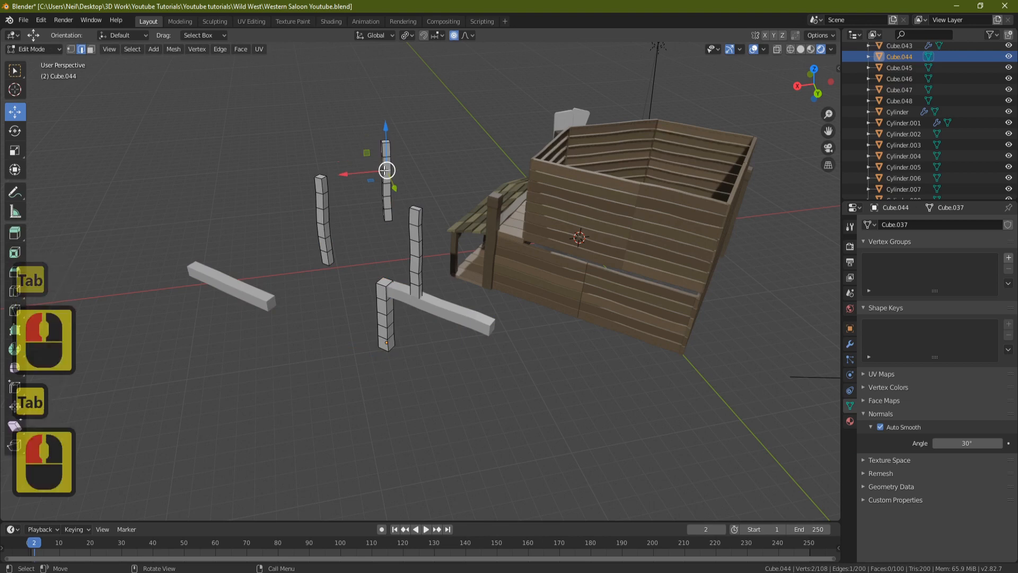
key("l")
key("p")
left_click(385, 170)
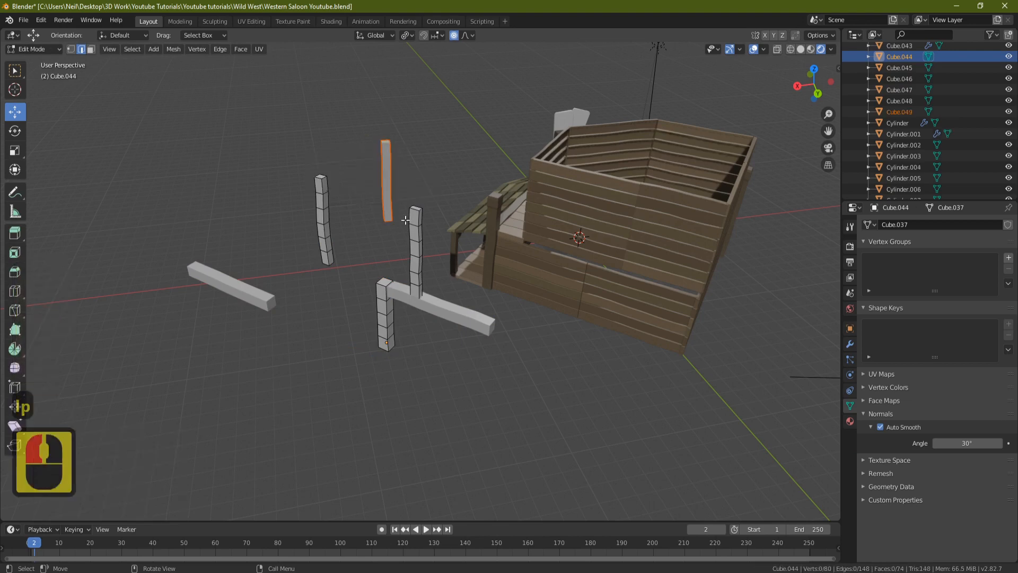
key("Tab")
- Separate the upright post standing above the saloon-side beam into its own object
left_click(412, 226)
key("Tab")
left_click(413, 221)
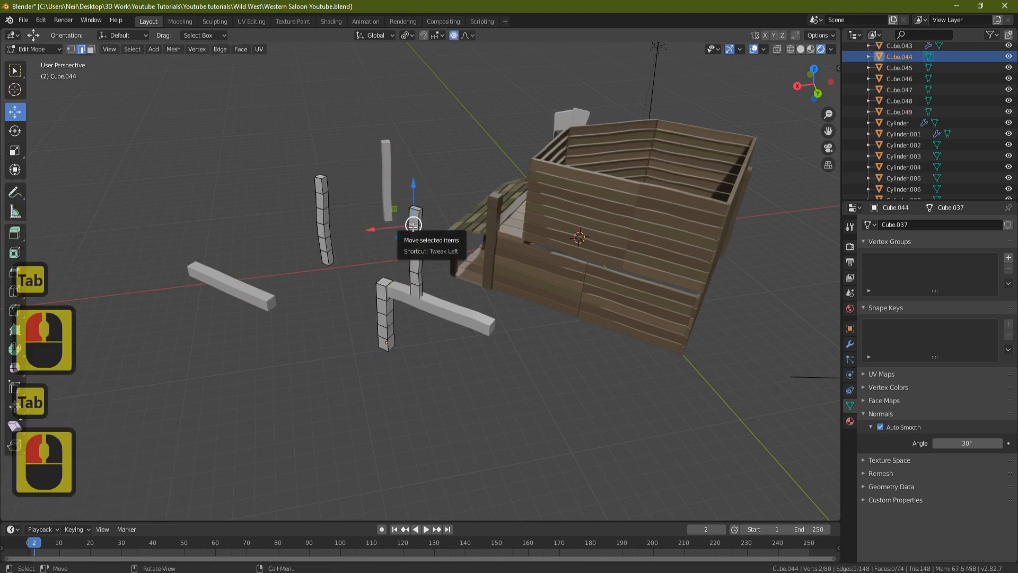
key("l")
key("p")
- Separate the outermost curved post from the posts mesh into its own object
left_click(345, 222)
key("l")
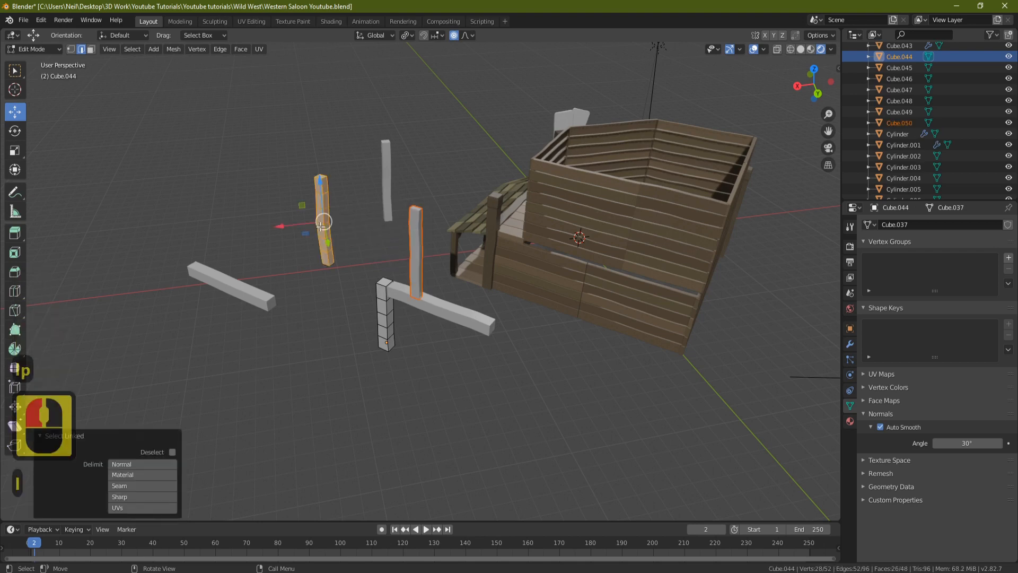
key("p")
left_click(320, 226)
- Separate the short post at the end of the saloon-side beam into its own object and return to Object Mode
left_click(387, 324)
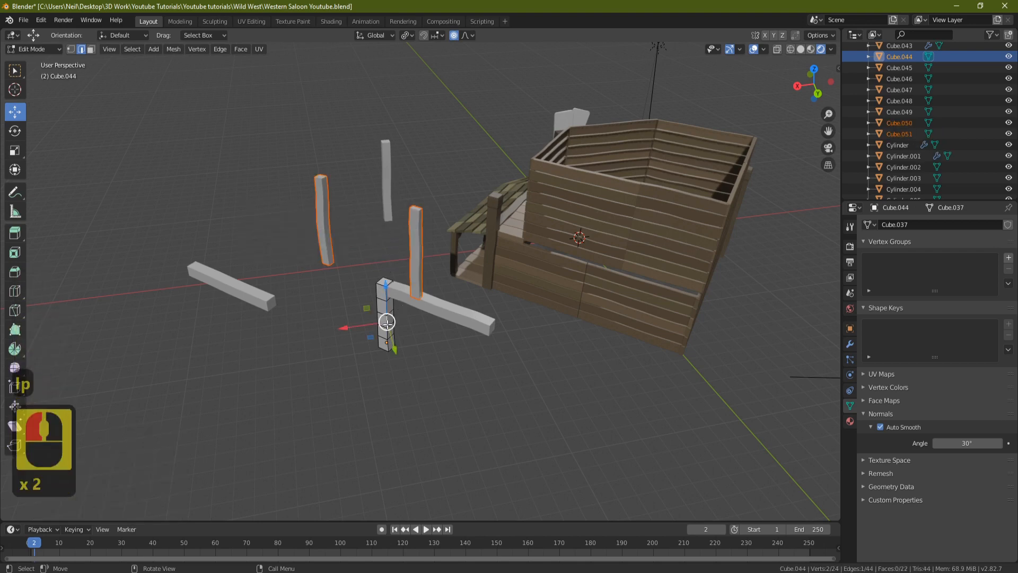
key("l")
key("p")
left_click(387, 323)
key("Tab")
- Apply all transforms to the rearmost upright post and set its origin to its geometry
left_click(414, 293)
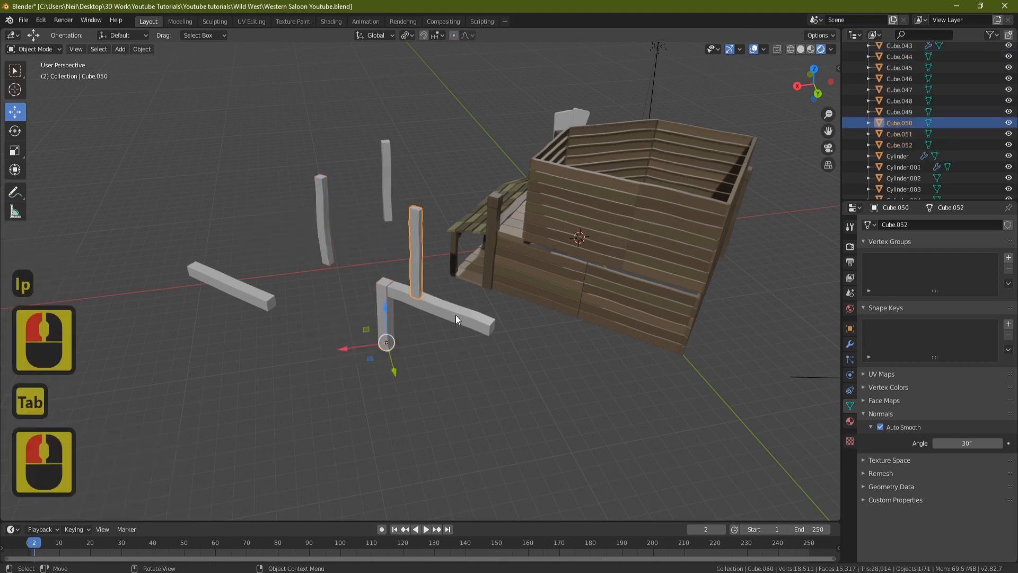
middle_click_drag(456, 315, 422, 252)
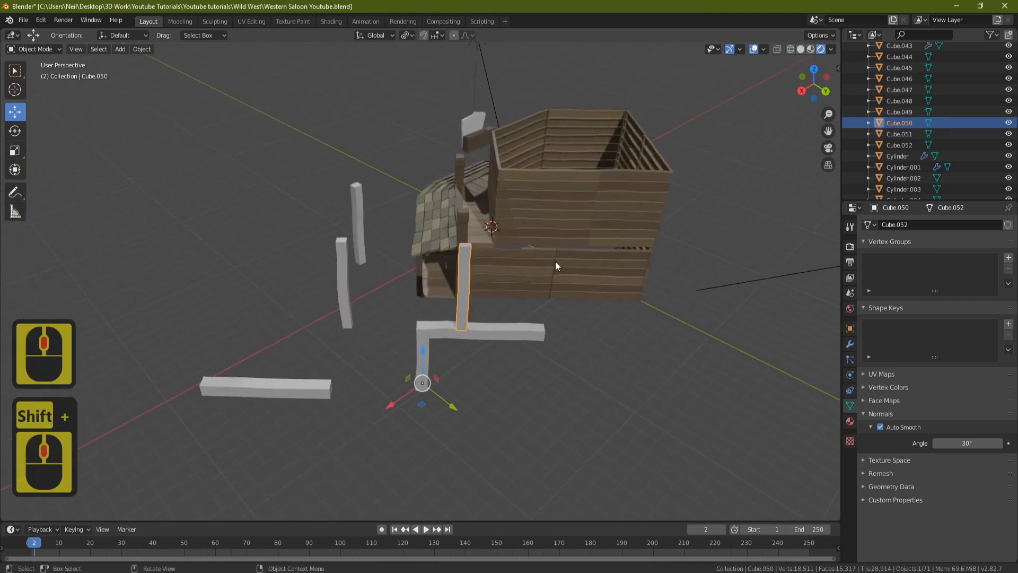
scroll(479, 286, "up", 1)
left_click(339, 206)
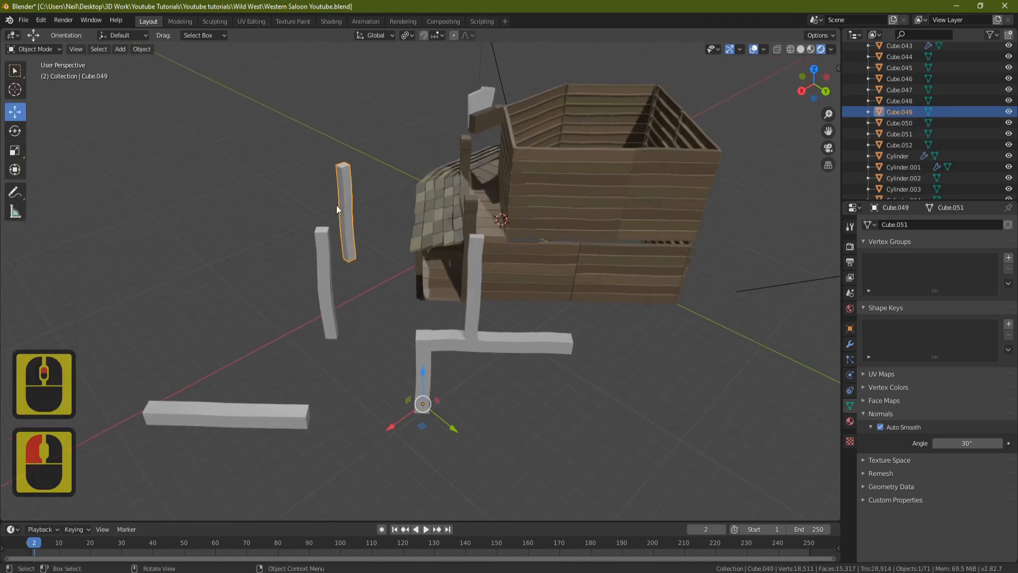
key("ctrl+a")
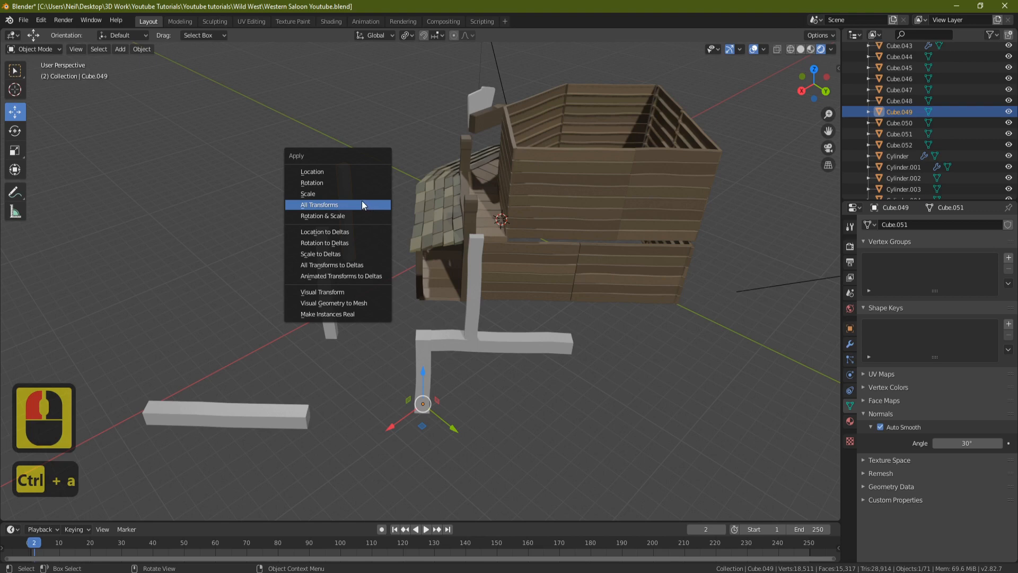
left_click(361, 200)
right_click(386, 203)
mouse_move(376, 228)
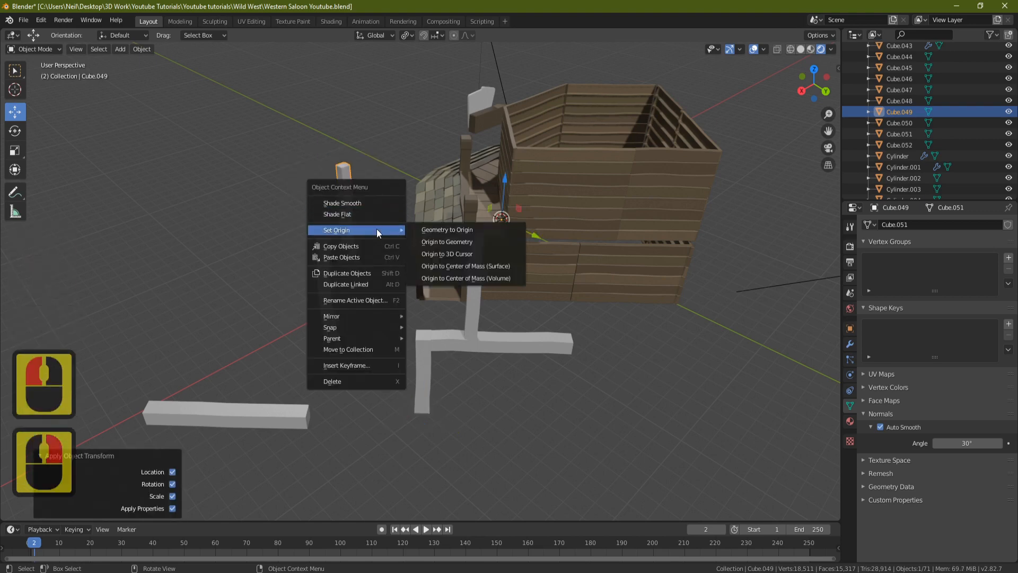
left_click(464, 244)
- Apply all transforms to the outermost curved post and set its origin to its geometry
left_click(328, 284)
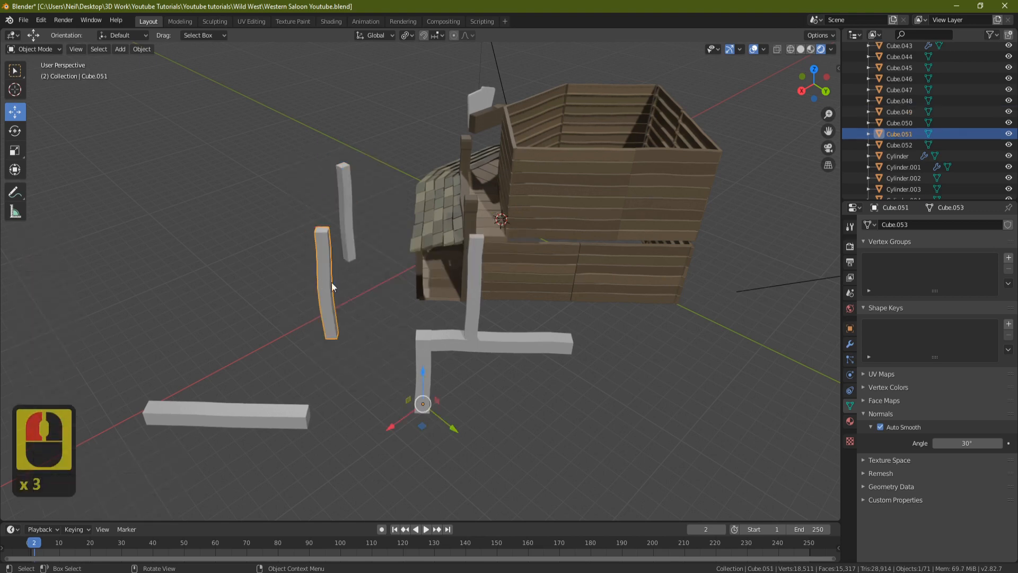
key("ctrl+a")
left_click(354, 267)
right_click(355, 266)
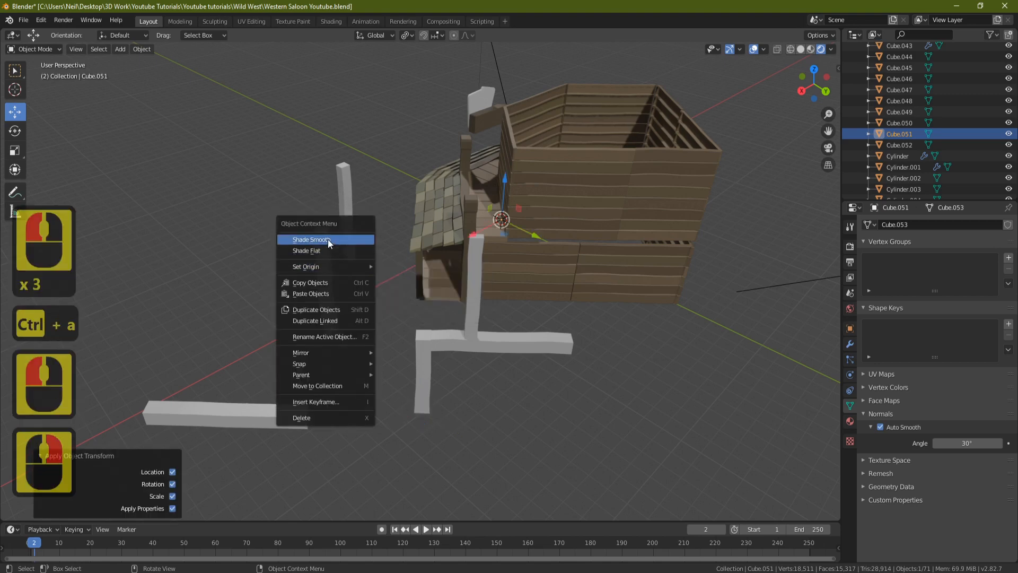
left_click(327, 239)
key("ctrl+z")
right_click(353, 264)
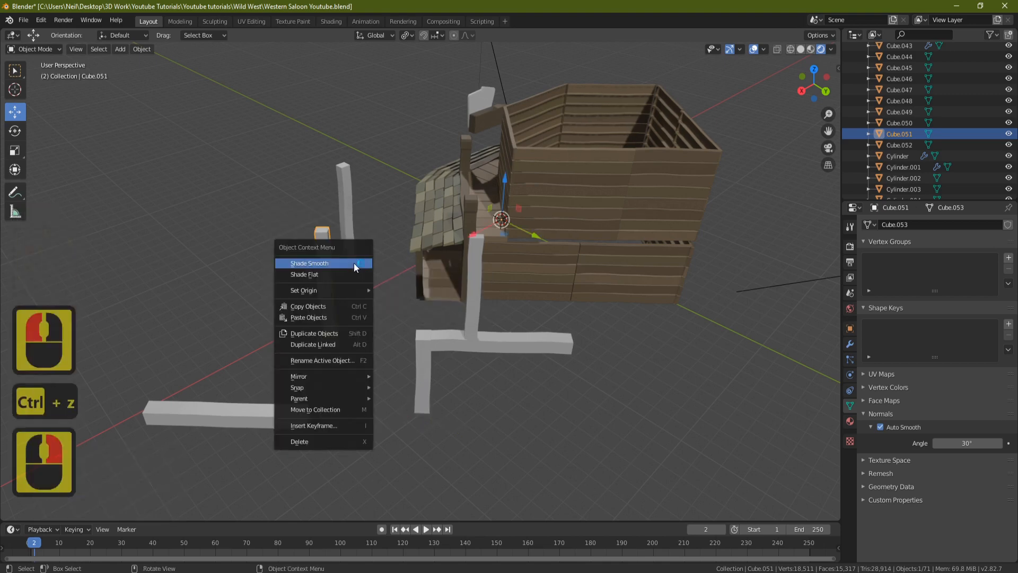
mouse_move(336, 291)
left_click(414, 302)
- Apply all transforms to the upright post above the saloon-side beam and set its origin to its geometry
left_click(530, 299)
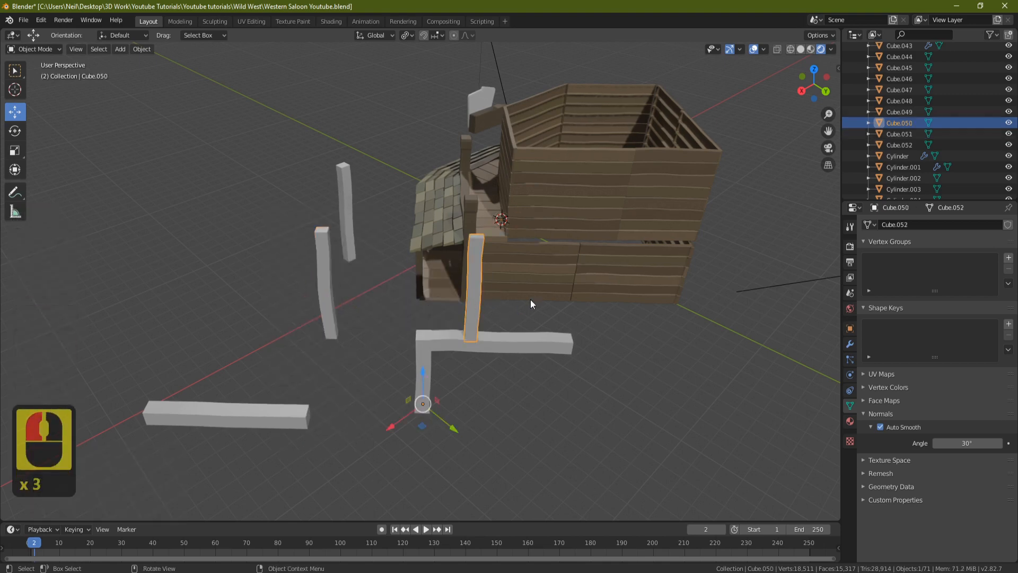
key("ctrl+a")
left_click(531, 298)
right_click(531, 298)
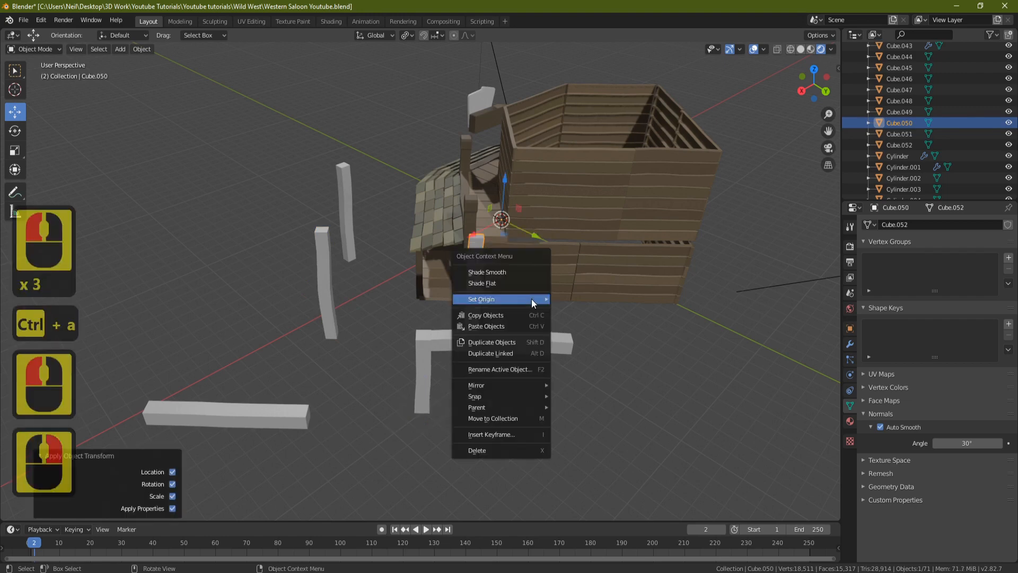
mouse_move(536, 297)
left_click(593, 310)
- Apply all transforms to the saloon-side beam and set its origin to its geometry
left_click(505, 340)
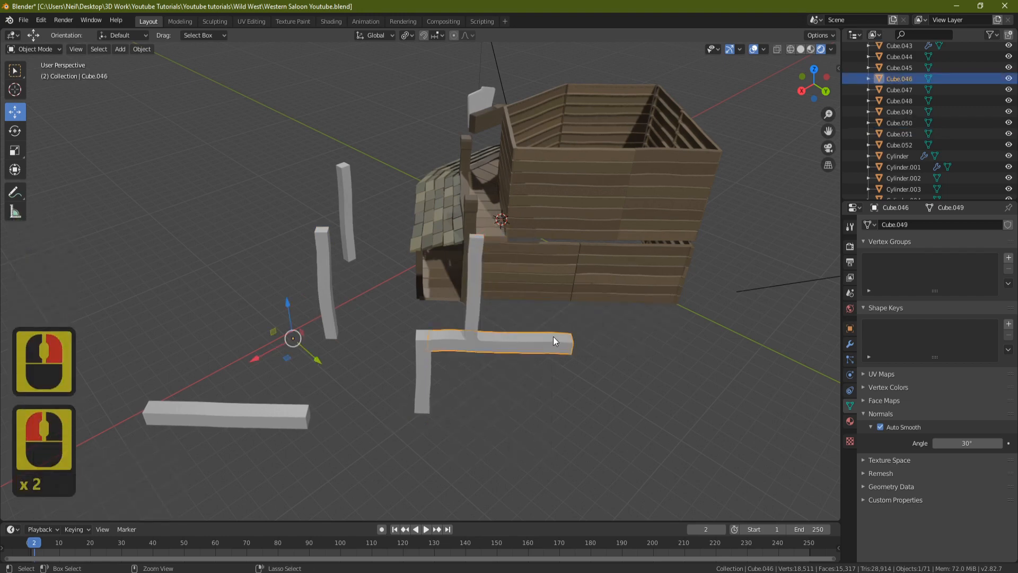
key("ctrl+a")
left_click(552, 336)
right_click(552, 311)
mouse_move(554, 310)
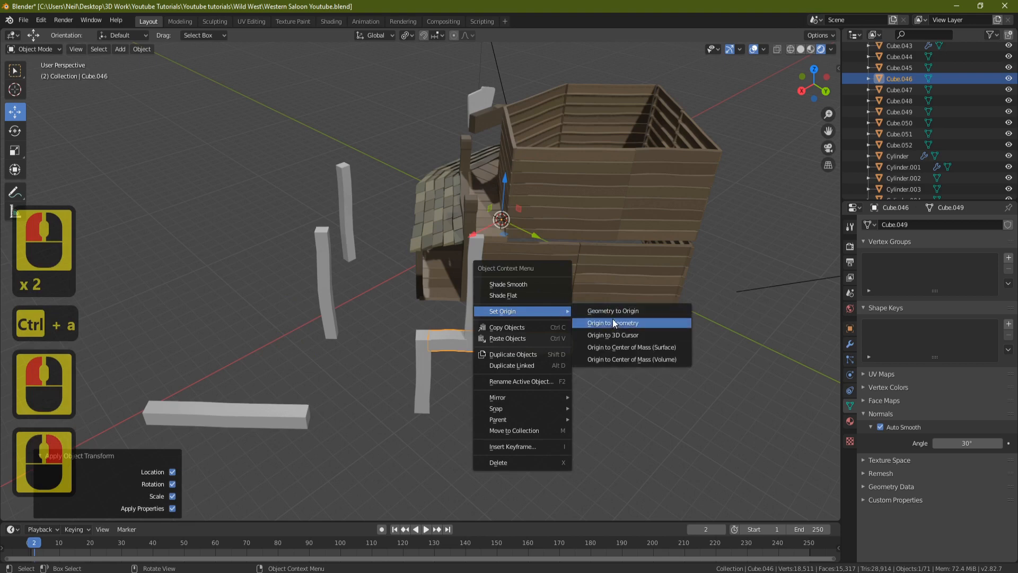
left_click(612, 320)
- Apply all transforms to the short post at the end of the saloon-side beam and set its origin to its geometry
left_click(427, 375)
key("ctrl+a")
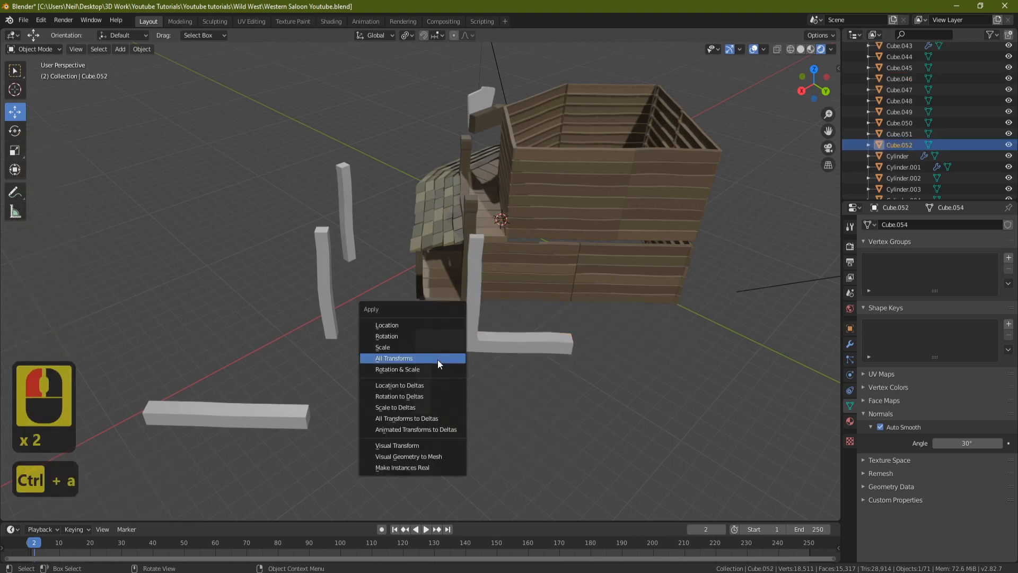
left_click(437, 359)
right_click(507, 346)
mouse_move(523, 345)
left_click(575, 358)
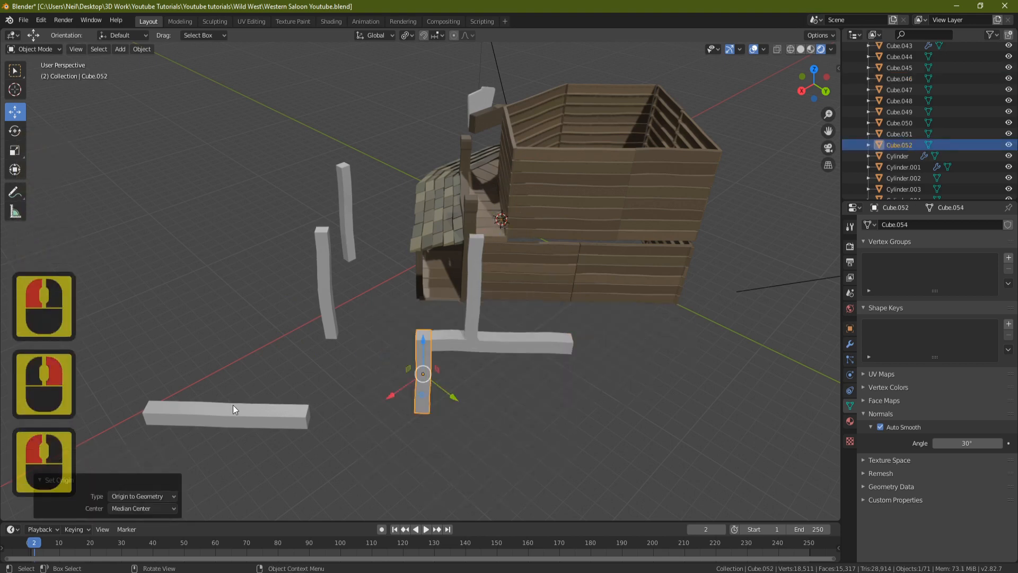
- Apply all transforms to the separate beam lying away from the saloon and set its origin to its geometry
left_click(233, 405)
key("ctrl+a")
left_click(320, 350)
right_click(319, 338)
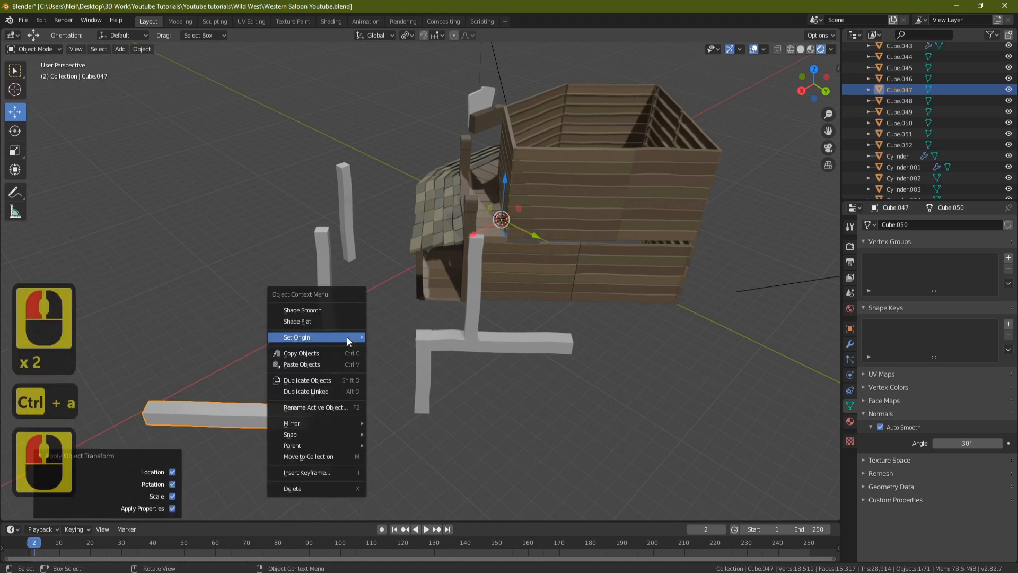
mouse_move(353, 337)
left_click(419, 349)
- Add a Bevel modifier to the rearmost upright post
middle_click_drag(635, 297, 603, 265)
left_click(429, 288)
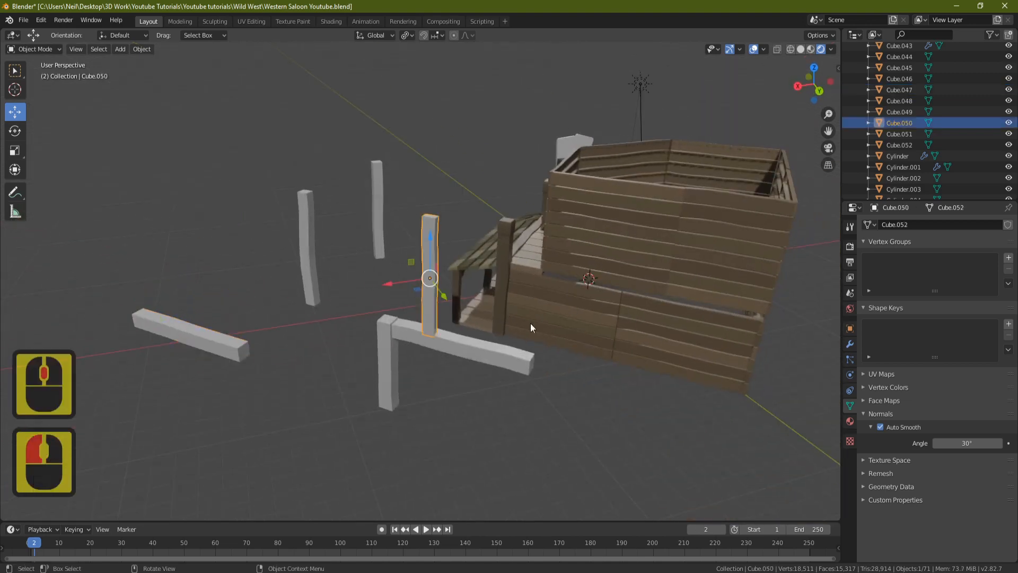
middle_click_drag(530, 323, 586, 307)
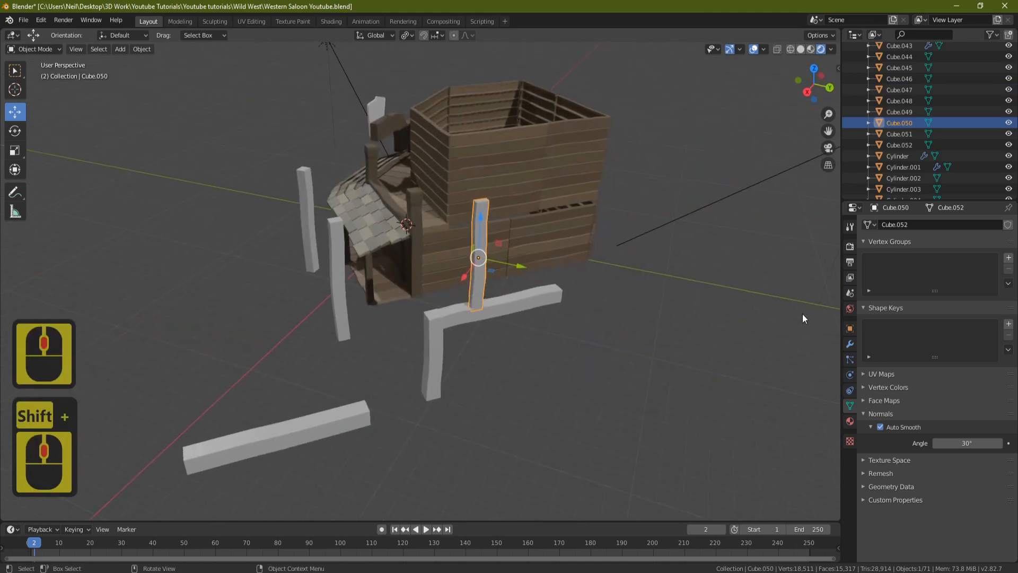
left_click(313, 211)
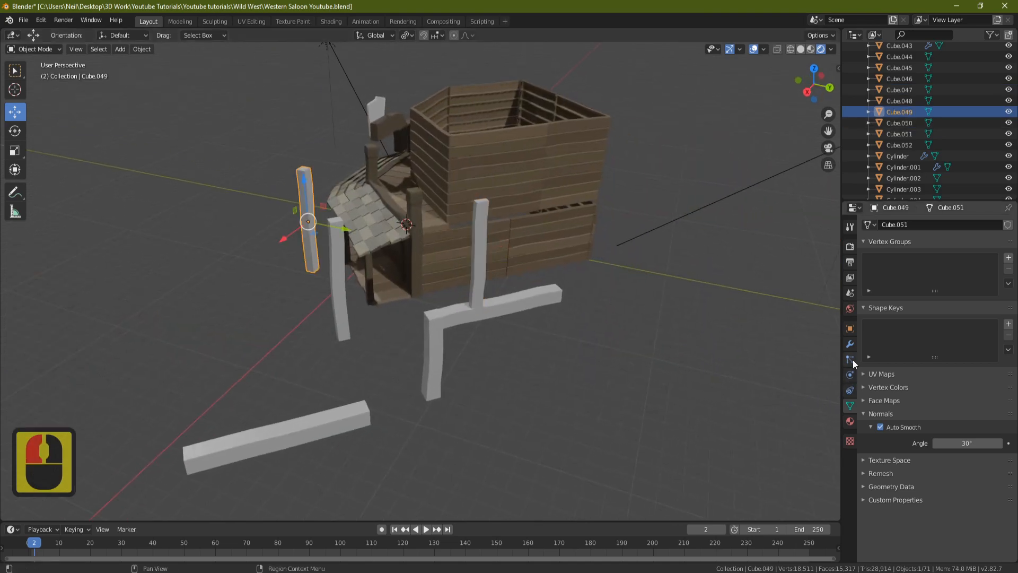
left_click(848, 344)
left_click(889, 219)
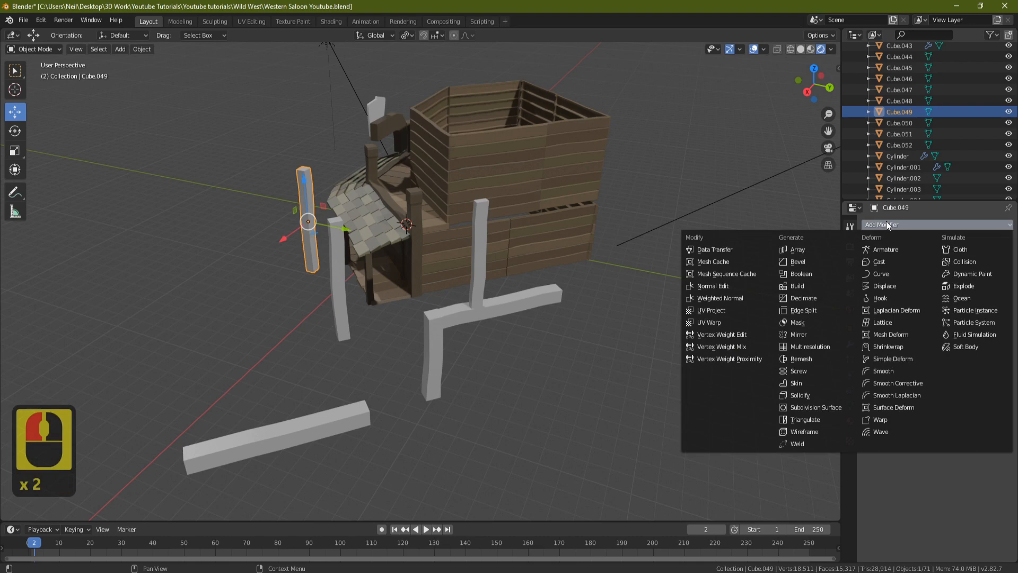
left_click(799, 260)
- Set the Bevel modifier's offset on the rearmost post to 0.02 m
middle_click_drag(343, 244, 382, 260)
scroll(383, 261, "up", 2)
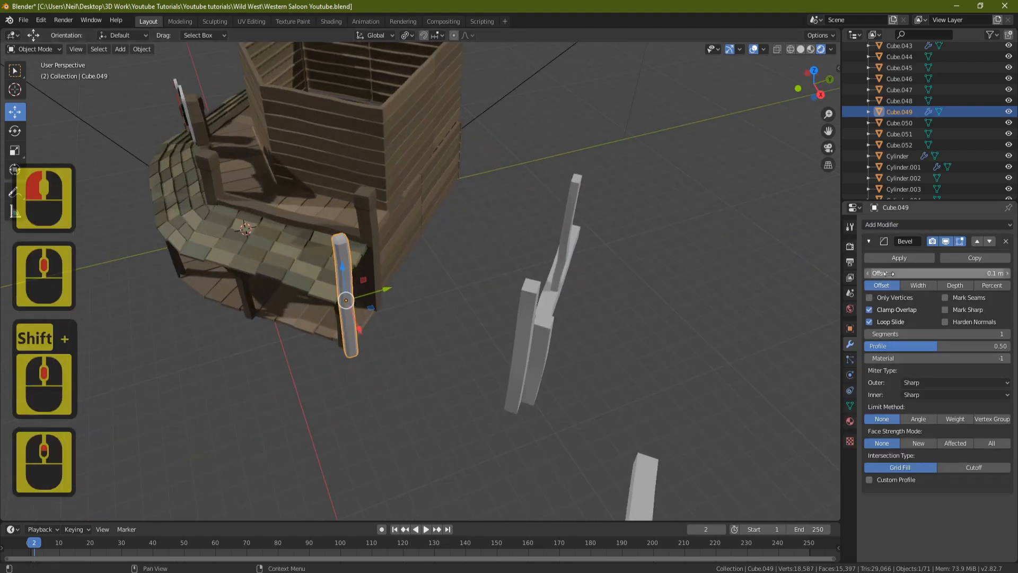
left_click(867, 273)
left_click(867, 273)
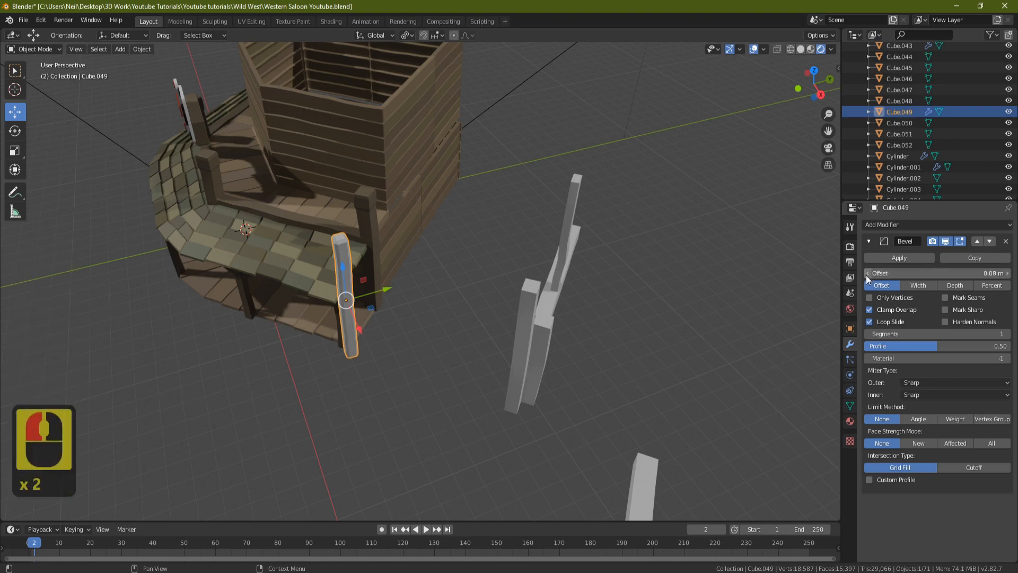
left_click(867, 273)
left_click(867, 273)
left_click(866, 273)
left_click(867, 273)
left_click(867, 273)
left_click(867, 273)
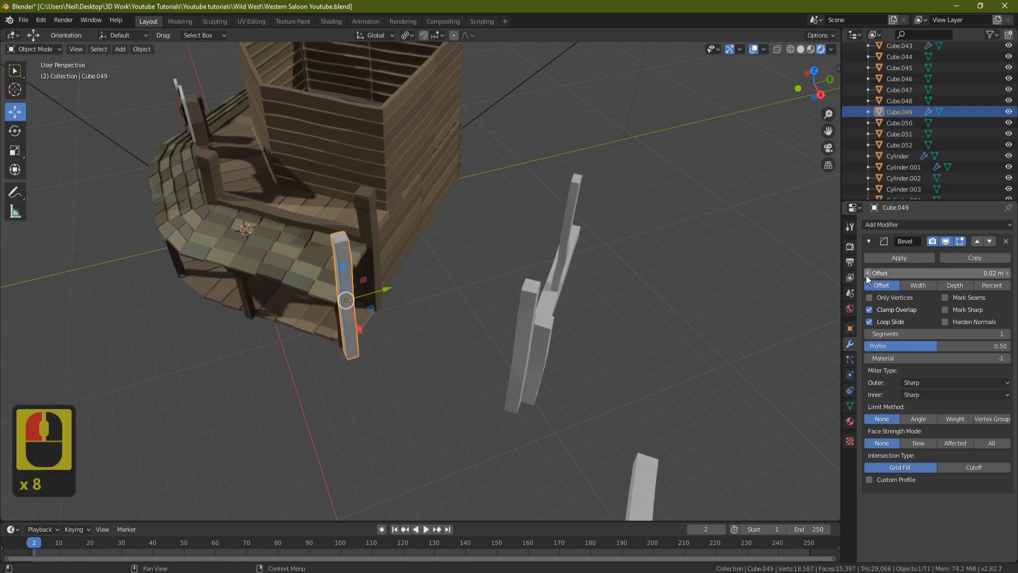
left_click(866, 275)
scroll(357, 272, "up", 2)
middle_click_drag(357, 273, 409, 262)
scroll(408, 262, "up", 1)
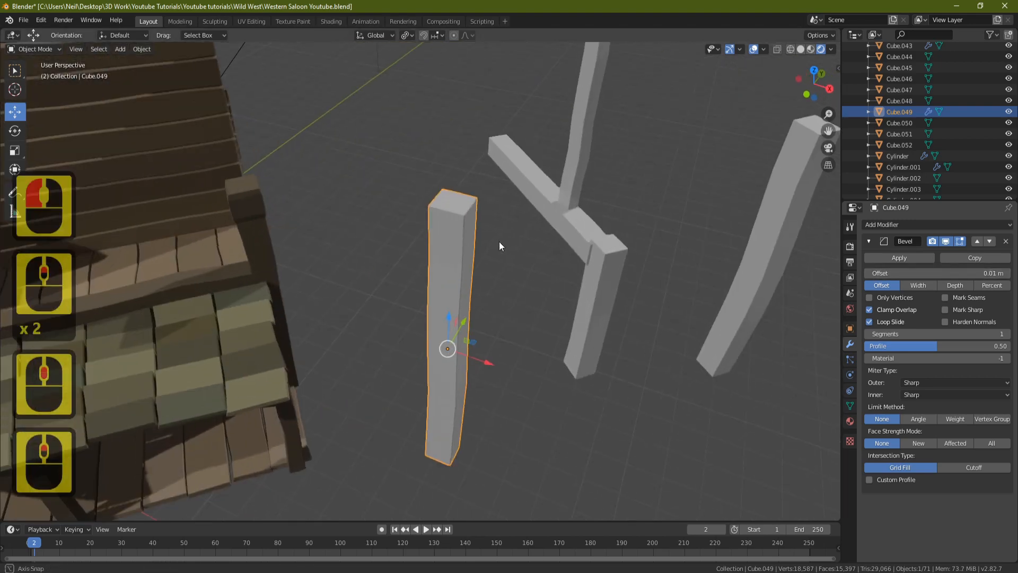
middle_click_drag(499, 242, 494, 242)
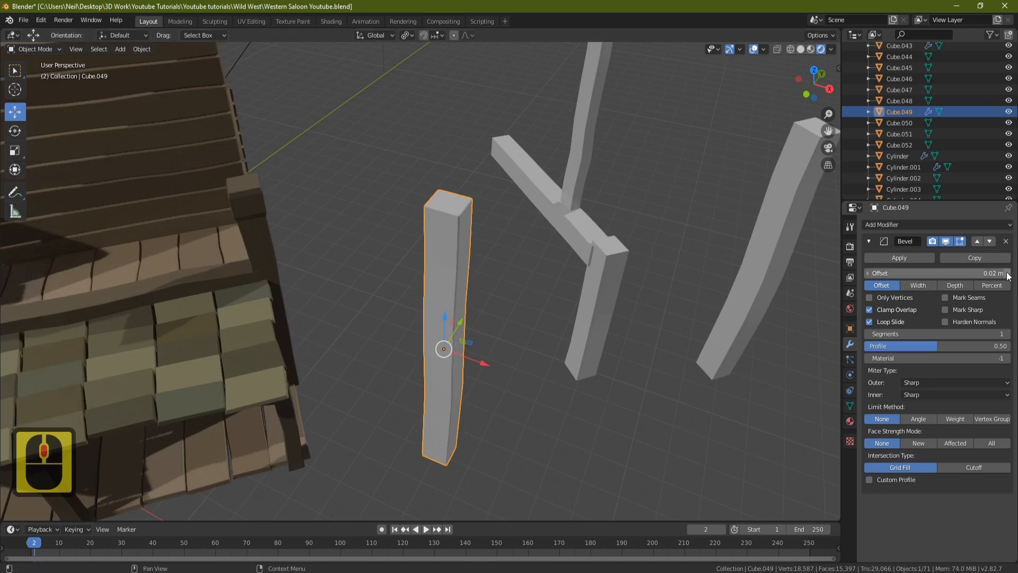
middle_click_drag(697, 282, 593, 268)
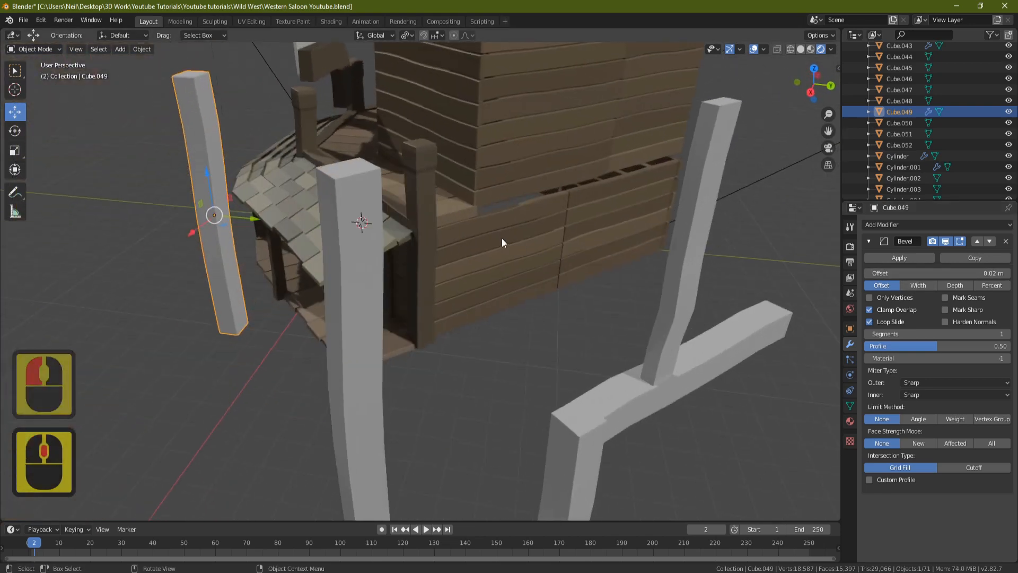
- Add a material slot to the rearmost post and assign the existing Wood Post material to it
scroll(501, 237, "down", 2)
left_click(850, 421)
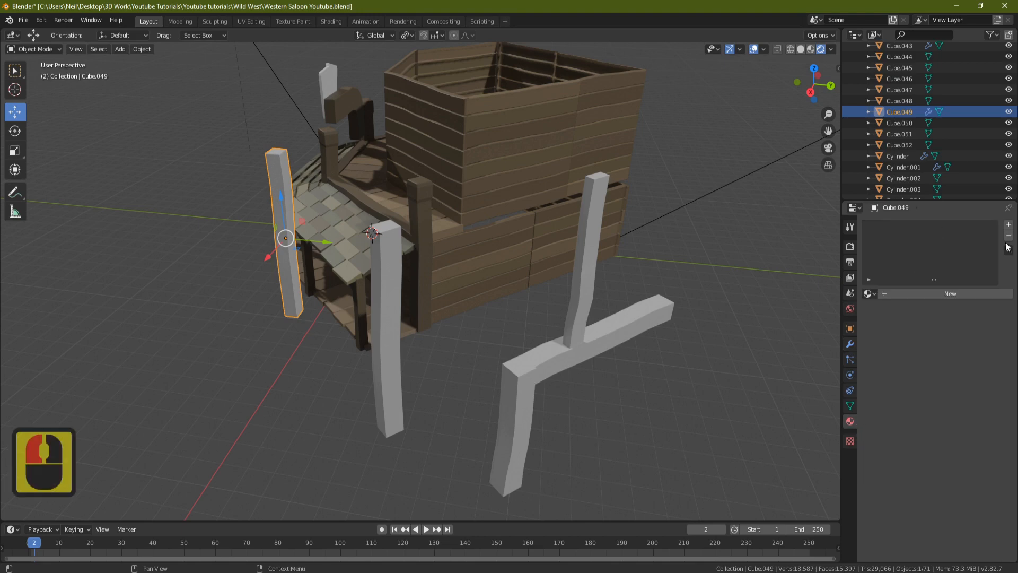
left_click(1008, 225)
left_click(871, 294)
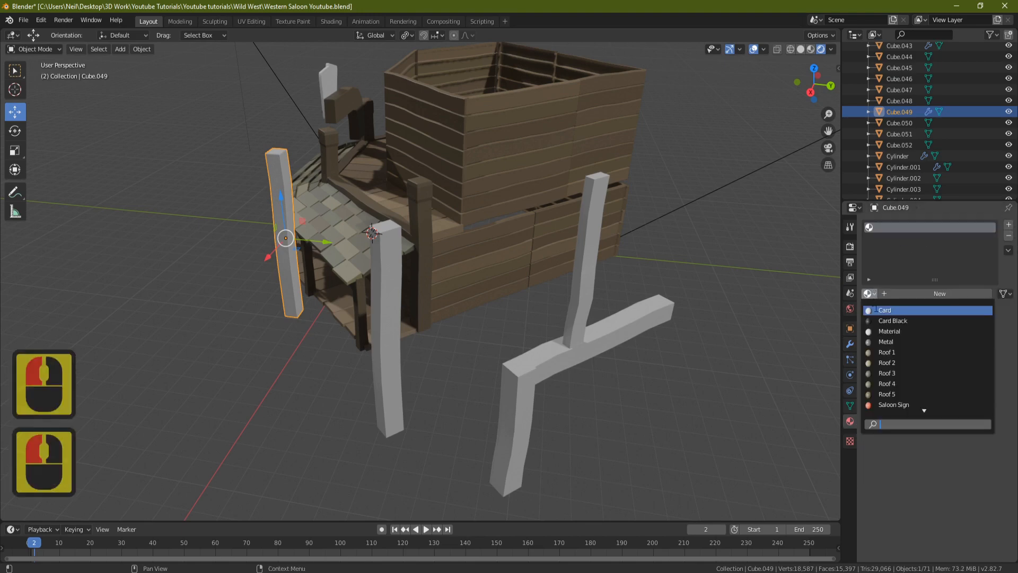
scroll(907, 393, "down", 12)
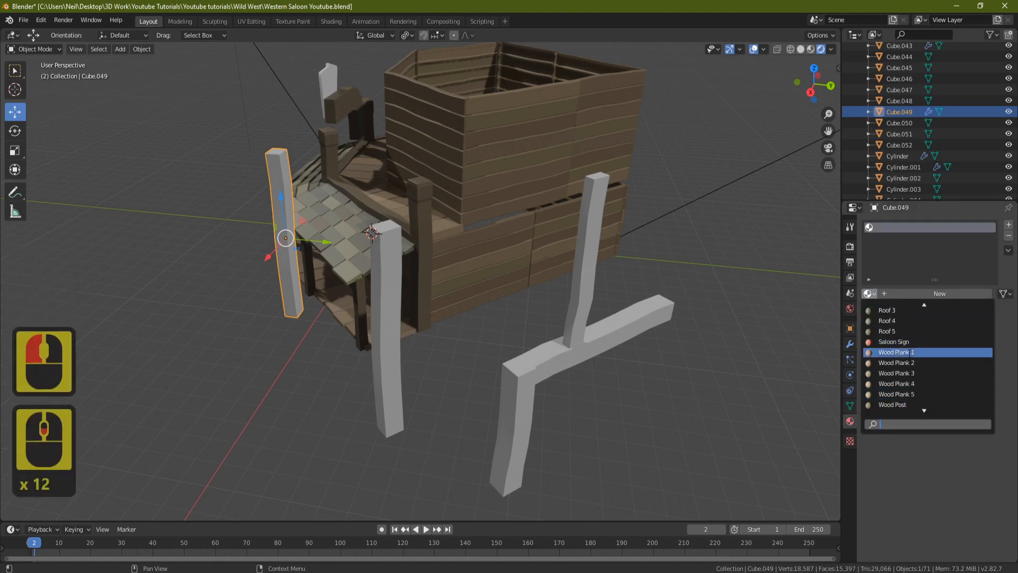
left_click(901, 404)
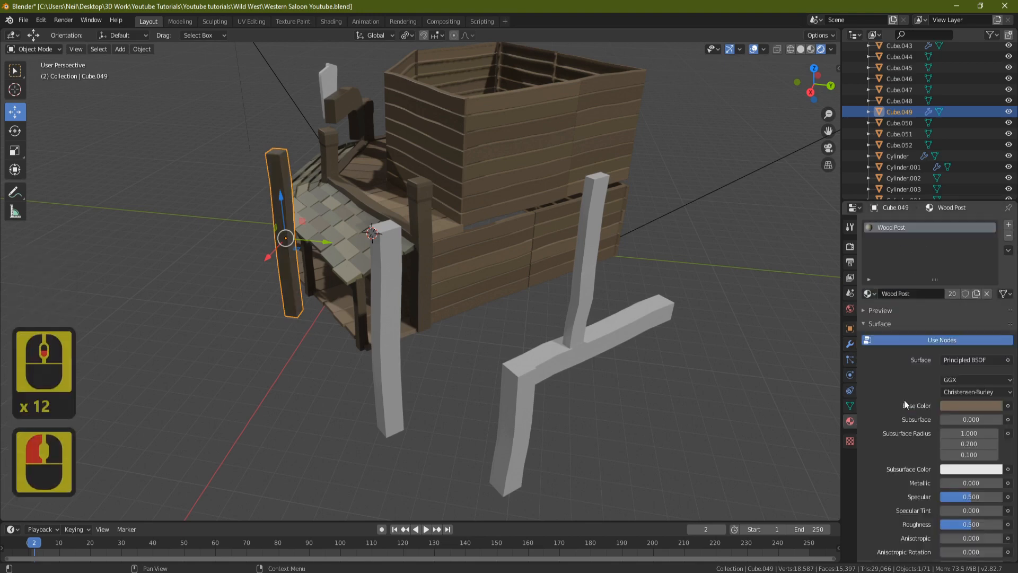
- Link the rearmost post's Wood Post material to the other three posts and both beams
left_click(397, 348)
left_click(516, 415, "shift")
left_click(604, 327, "shift")
left_click(590, 298, "shift")
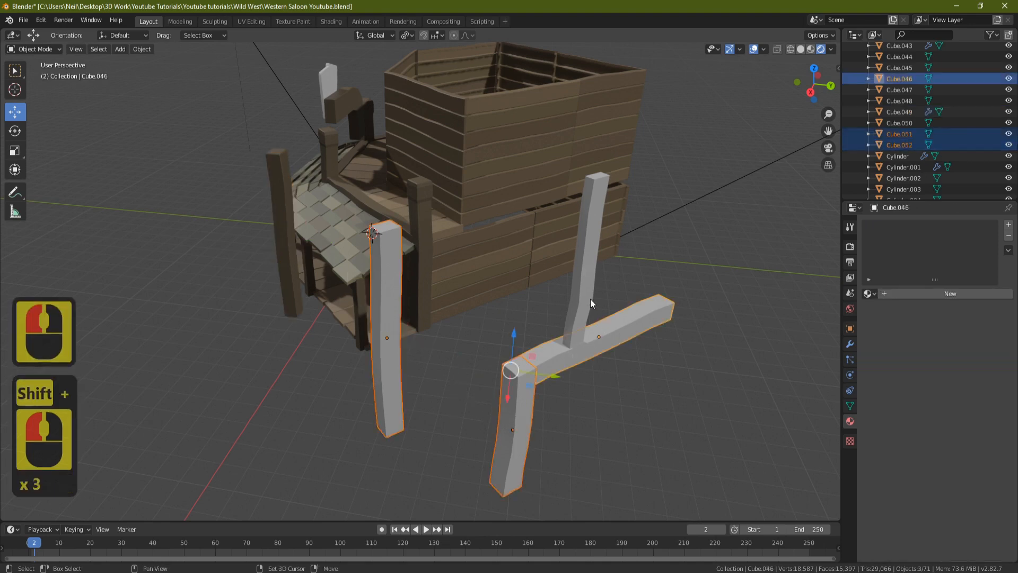
middle_click_drag(590, 298, 535, 282)
scroll(534, 287, "down", 3)
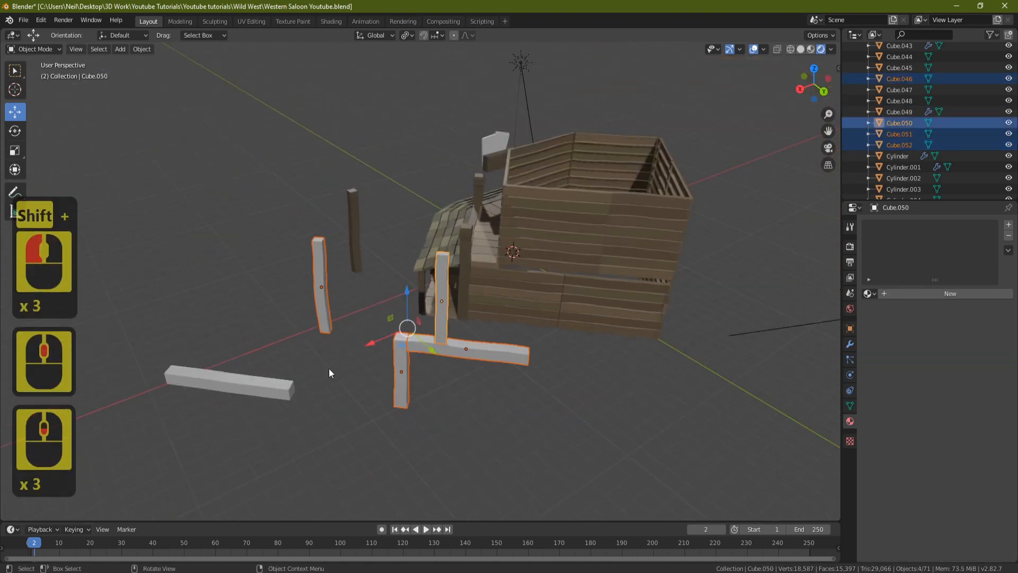
left_click(289, 384, "shift")
left_click(353, 232, "shift")
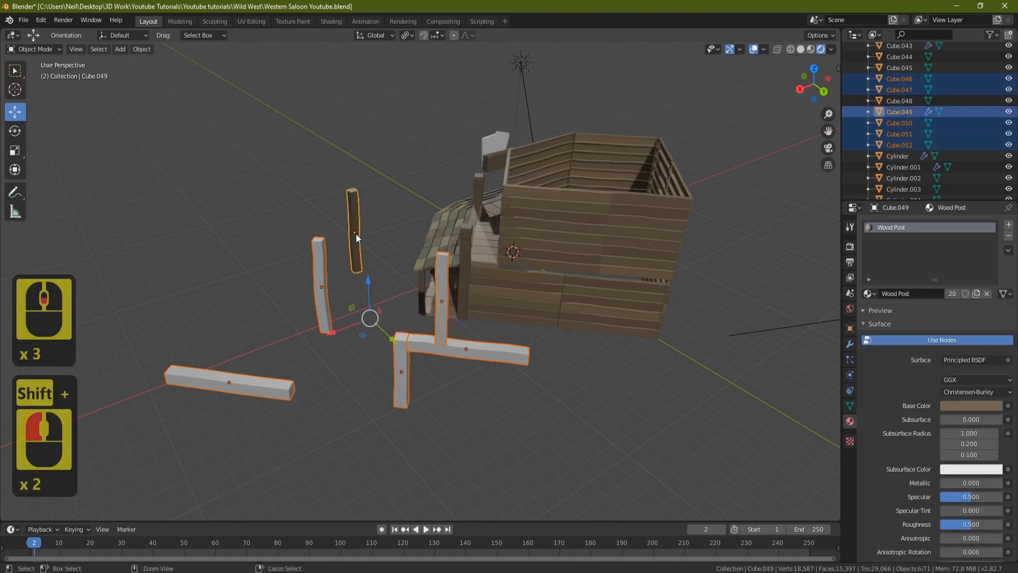
key("ctrl+l")
left_click(355, 234)
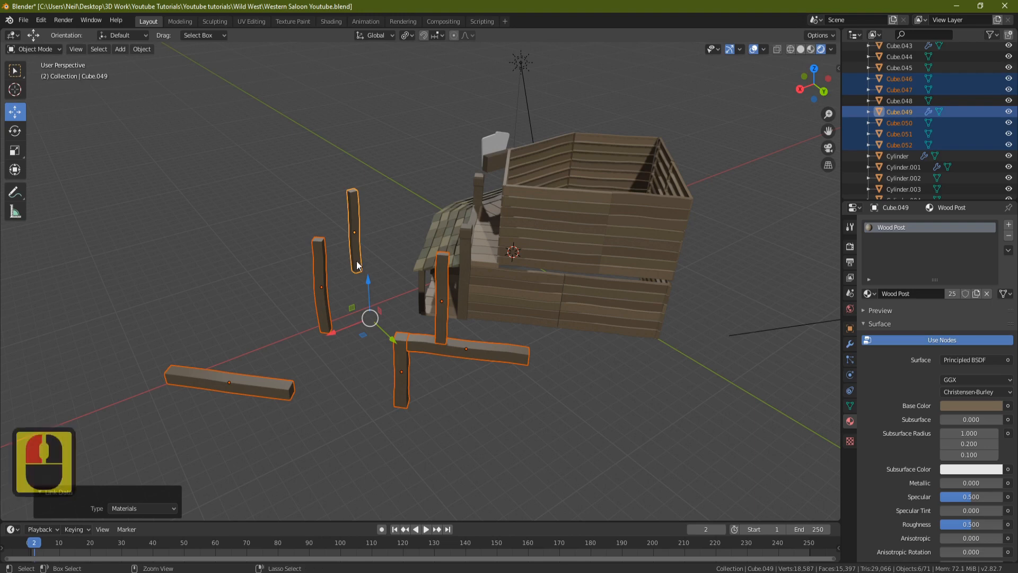
- Link the rearmost post's modifiers to the other selected posts and beams, and check the Bevel settings on the outermost curved post
key("ctrl+l")
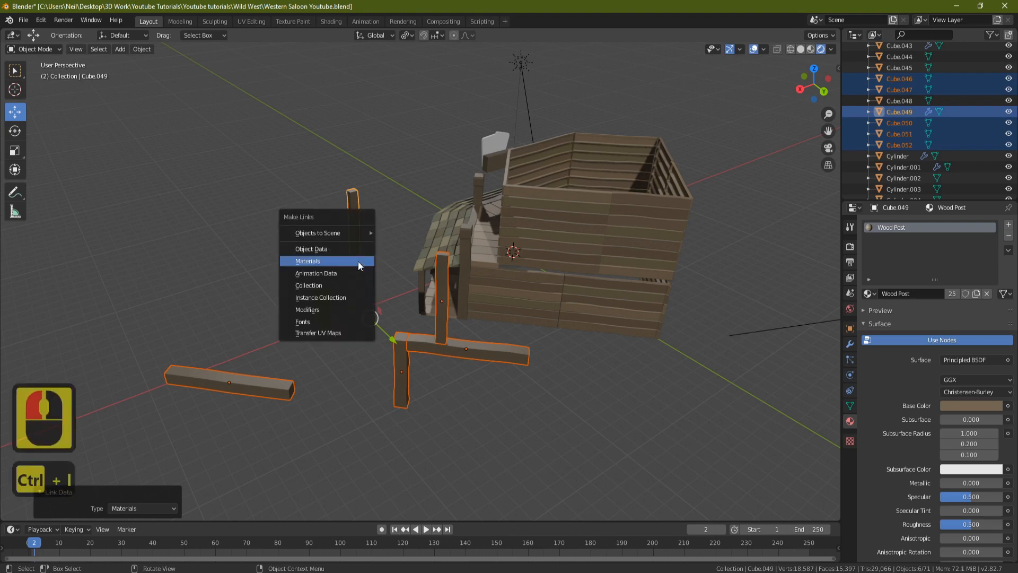
left_click(331, 309)
middle_click_drag(332, 310, 518, 303)
left_click(428, 317)
left_click(850, 343)
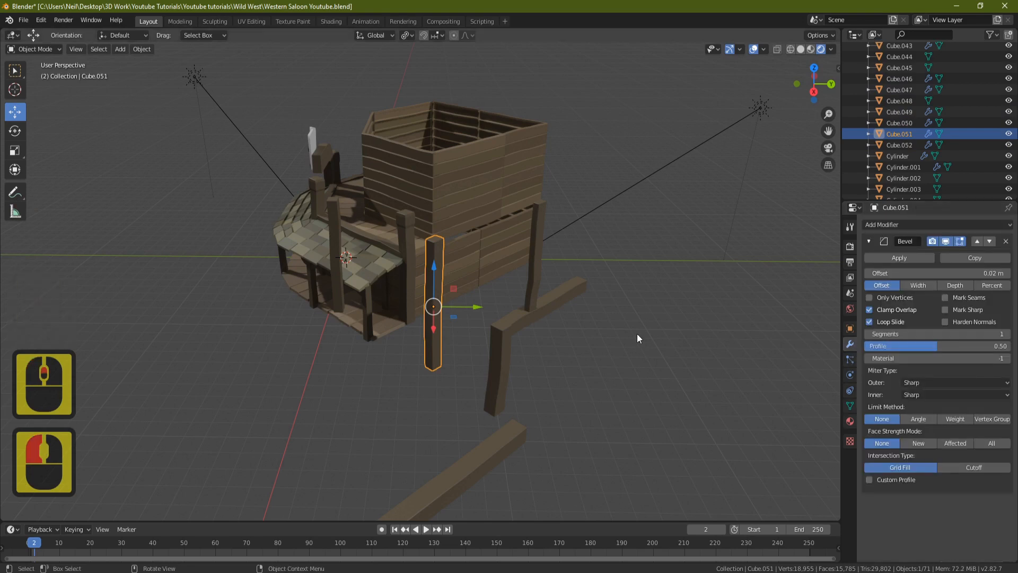
- Move the loose beam nearest the saloon along X and Y to the lower side wall beside the front corner post
scroll(464, 272, "up", 3)
middle_click_drag(484, 263, 399, 248)
scroll(499, 211, "down", 3)
scroll(426, 246, "down", 1)
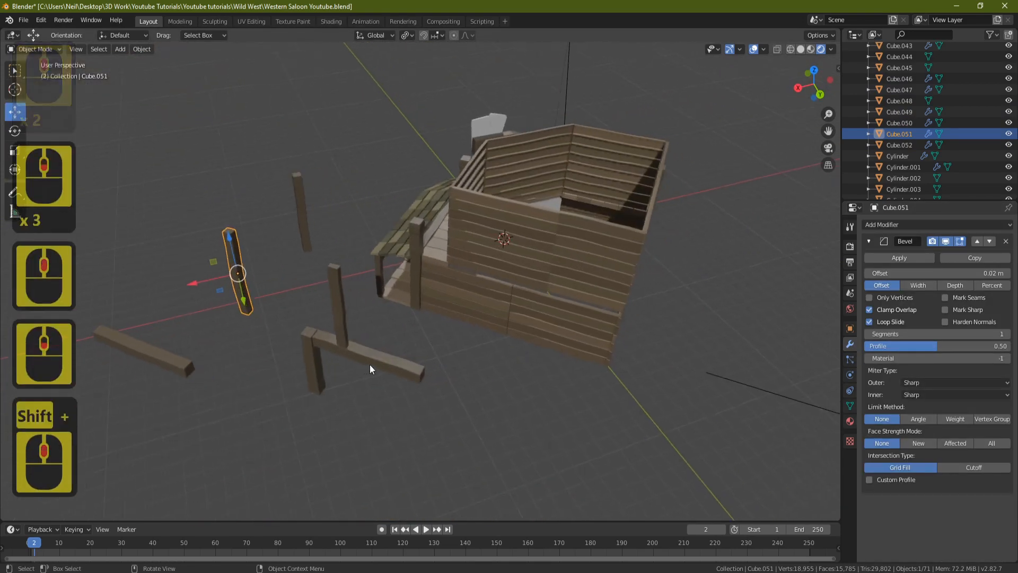
left_click(370, 364)
scroll(457, 308, "up", 1)
middle_click_drag(456, 308, 324, 341)
left_click_drag(270, 348, 398, 352)
left_click_drag(436, 392, 461, 325)
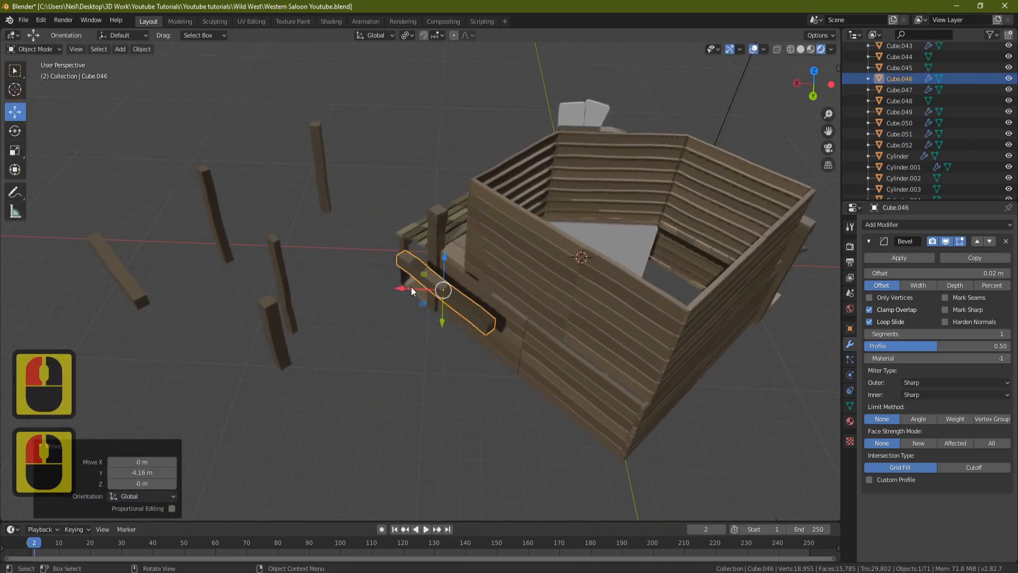
left_click_drag(411, 286, 447, 287)
- Fine-tune the beam against the lower side wall, shifting it about -0.8 m in Y, -0.45 m in X, and 0.26 m in Y
scroll(448, 286, "up", 3)
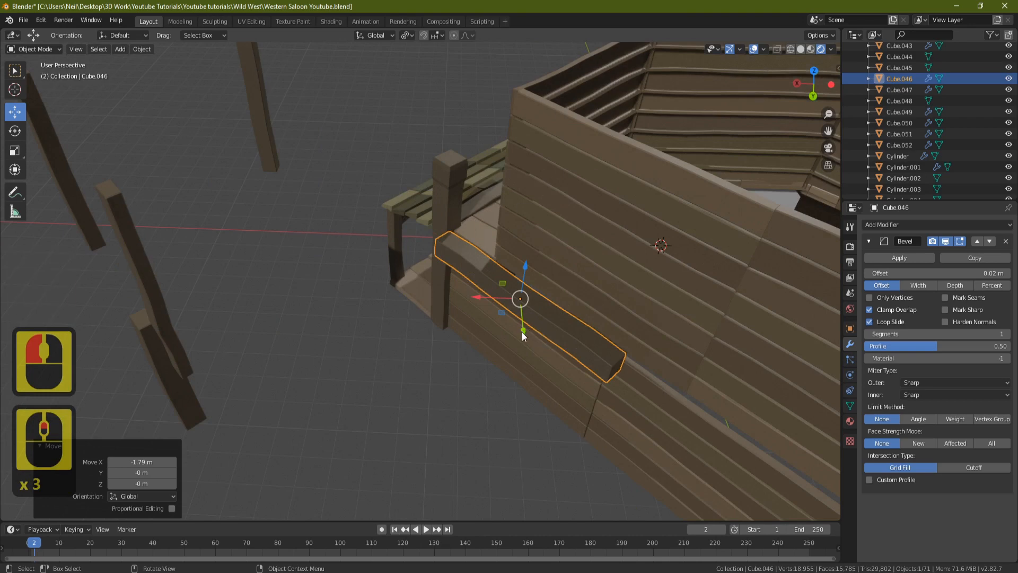
left_click_drag(522, 332, 523, 297)
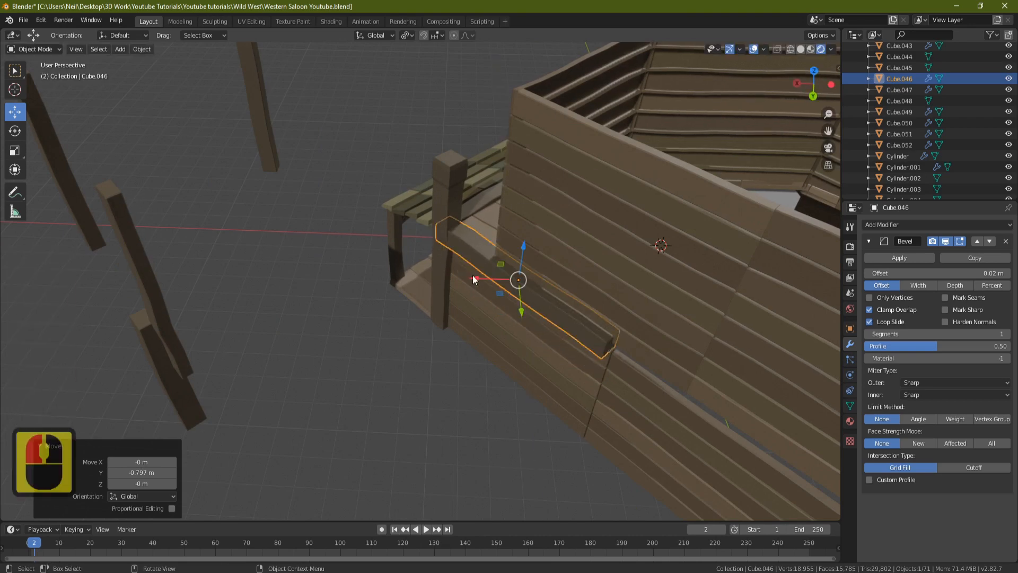
left_click_drag(474, 276, 488, 280)
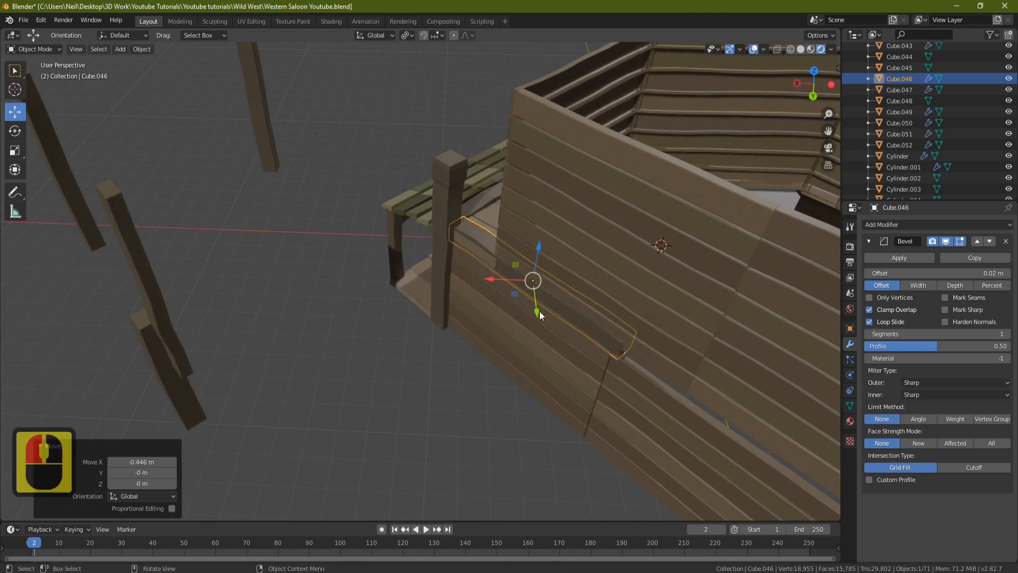
left_click_drag(539, 311, 541, 323)
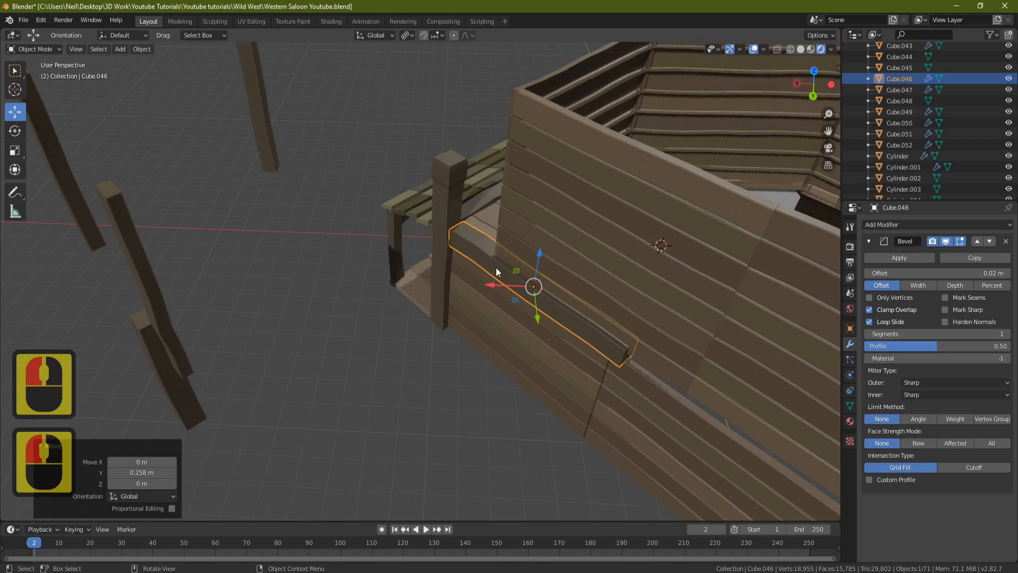
- Set the transform orientation to Normal and shift the side-wall beam about 0.08 m along its X axis
left_click(376, 35)
left_click(353, 92)
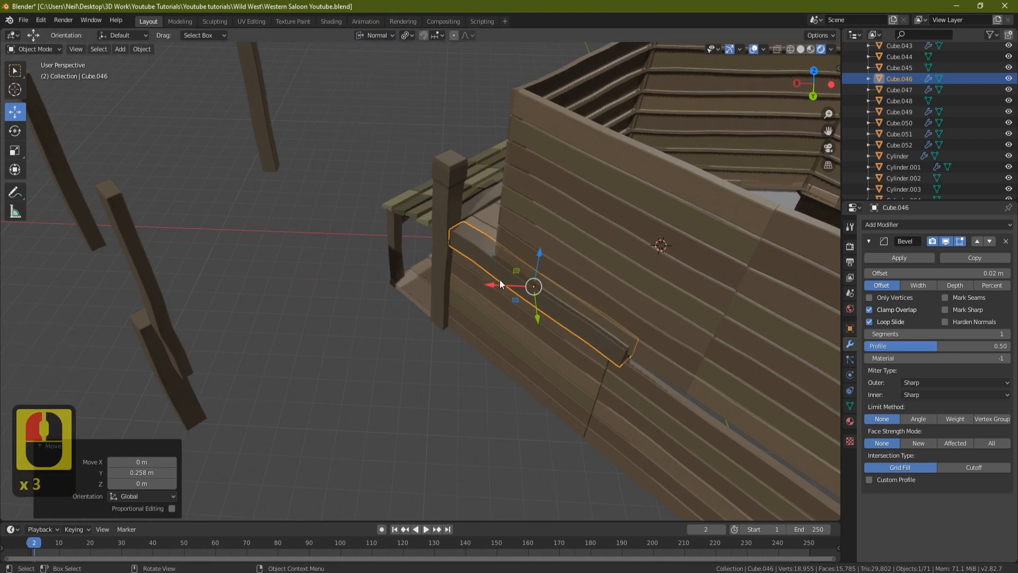
middle_click_drag(536, 317, 390, 344)
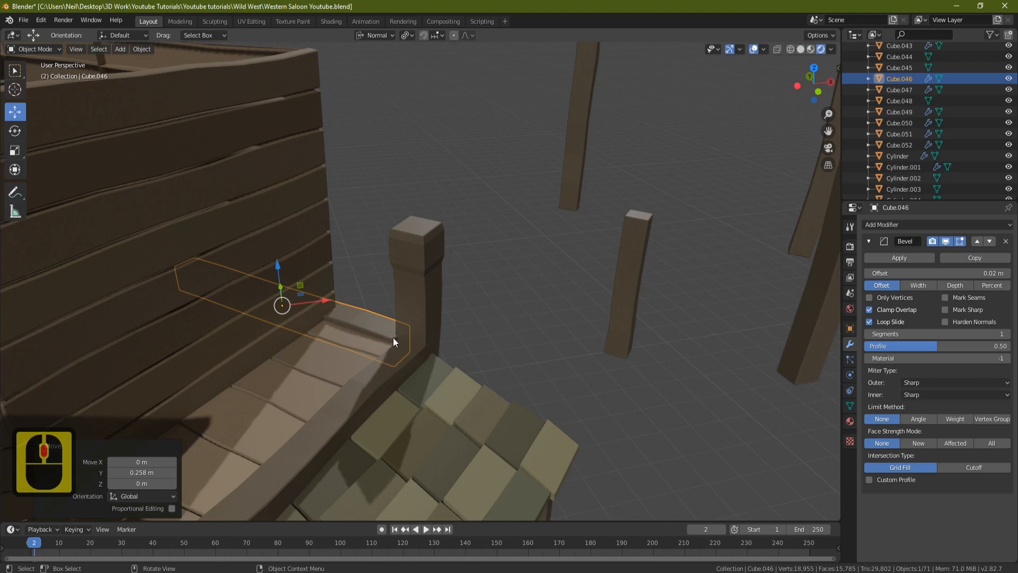
key("g")
key("x")
key("x")
left_click(329, 303)
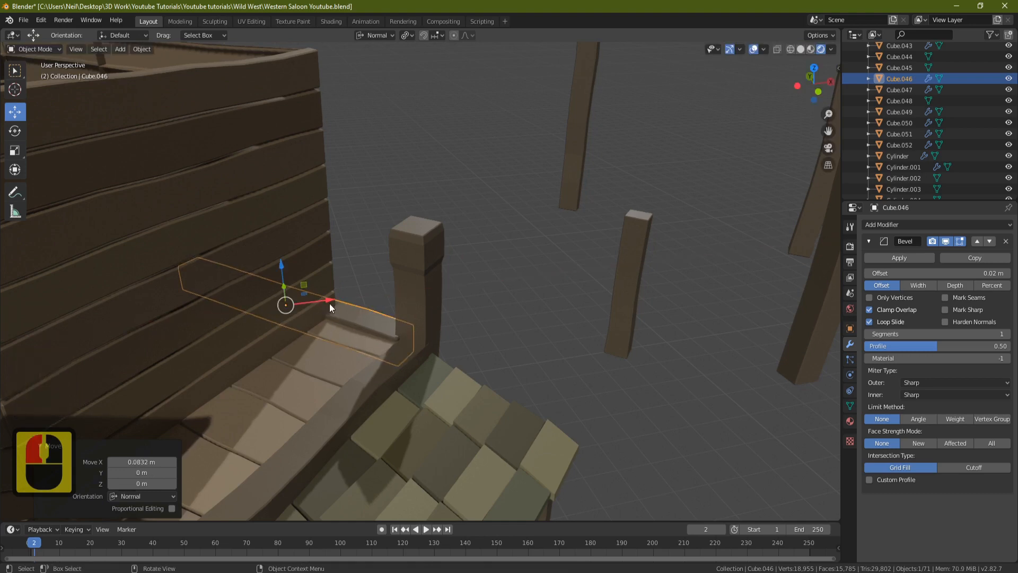
- Nudge the side-wall beam about -0.08 m along its Y axis to seat it against the planks
middle_click_drag(443, 287, 379, 295)
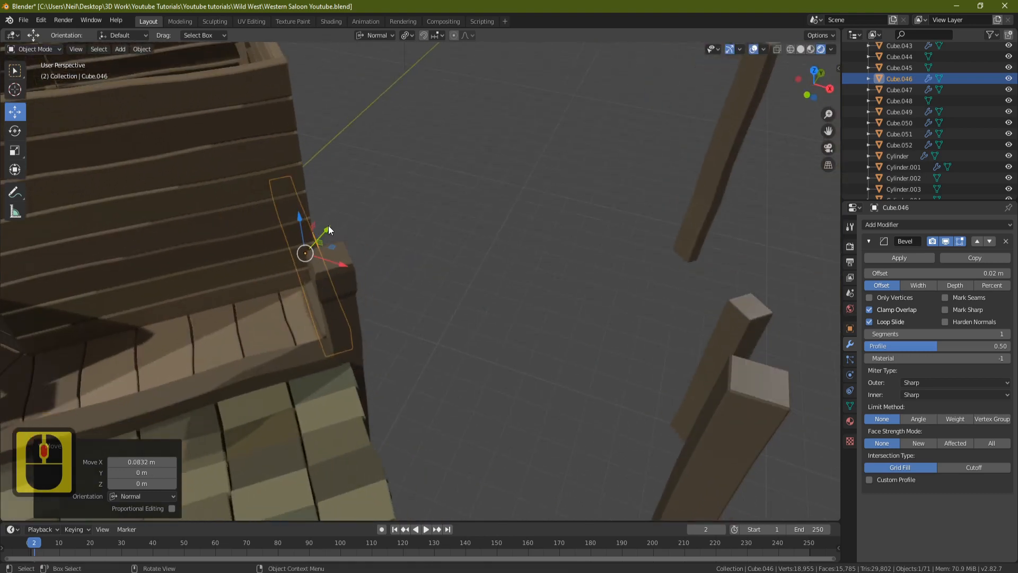
left_click_drag(329, 226, 327, 229)
left_click(327, 228)
middle_click_drag(362, 269, 402, 370)
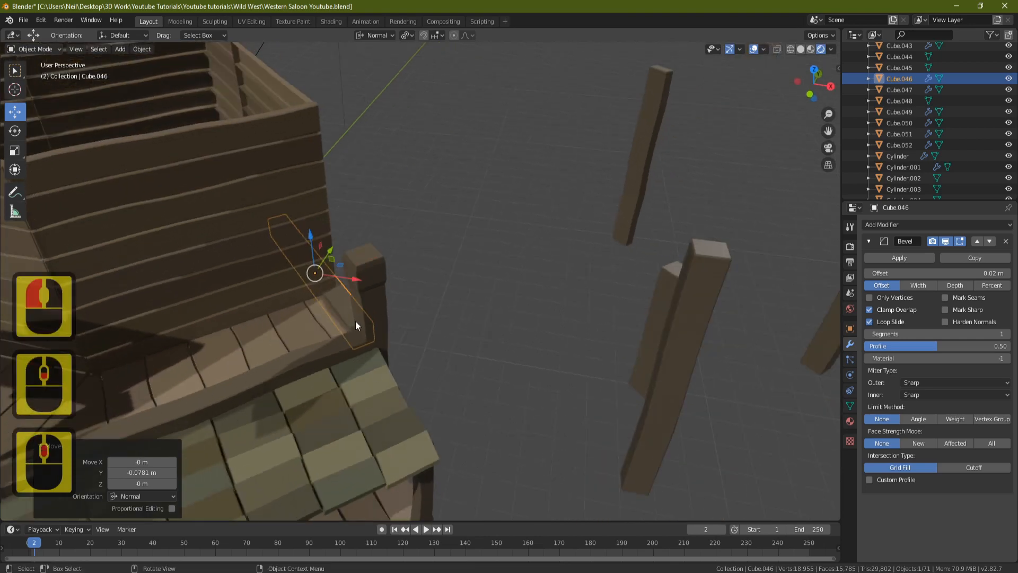
middle_click_drag(354, 310, 341, 277)
- Move the short loose post about -13 m along X onto the middle of the lower side wall
middle_click_drag(427, 278, 339, 278, "shift")
mouse_move(339, 279)
middle_mouse_down()
mouse_move(361, 307)
mouse_move(328, 292)
middle_mouse_up()
middle_click_drag(329, 292, 374, 241, "shift")
scroll(374, 240, "down", 2)
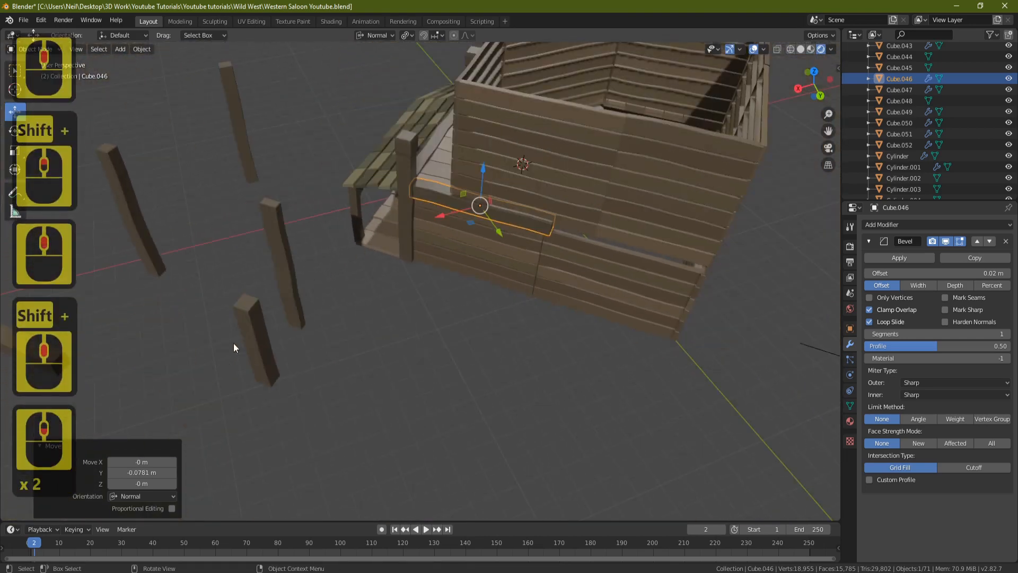
left_click(254, 329)
left_click_drag(215, 356, 522, 324)
scroll(620, 271, "up", 2)
middle_click_drag(625, 256, 594, 213)
middle_click_drag(593, 212, 487, 293, "shift")
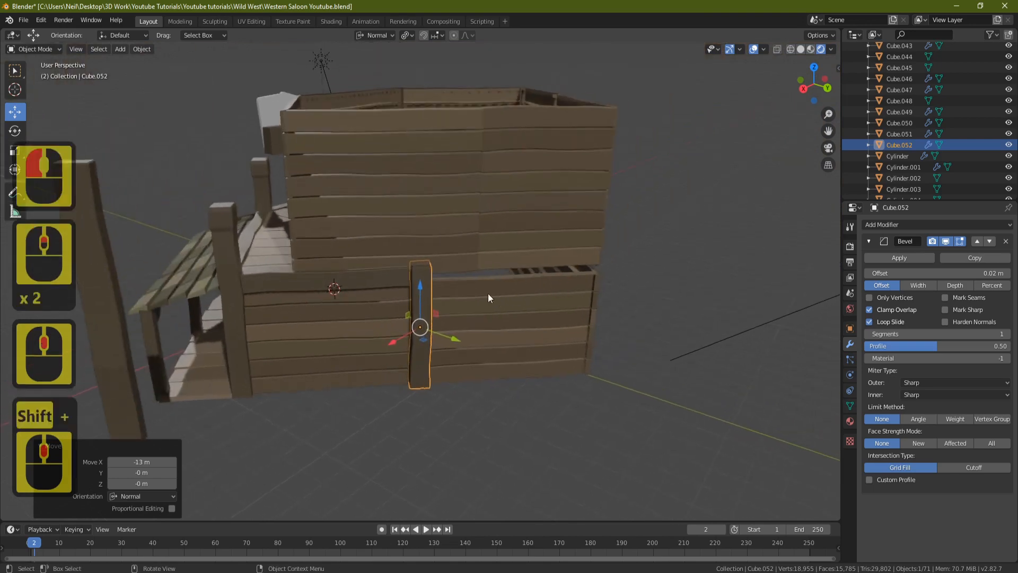
- Examine how the short post meets the beam end and the planks of the lower side wall
scroll(452, 260, "up", 7)
middle_click_drag(452, 259, 513, 217)
middle_click_drag(336, 218, 423, 188, "shift")
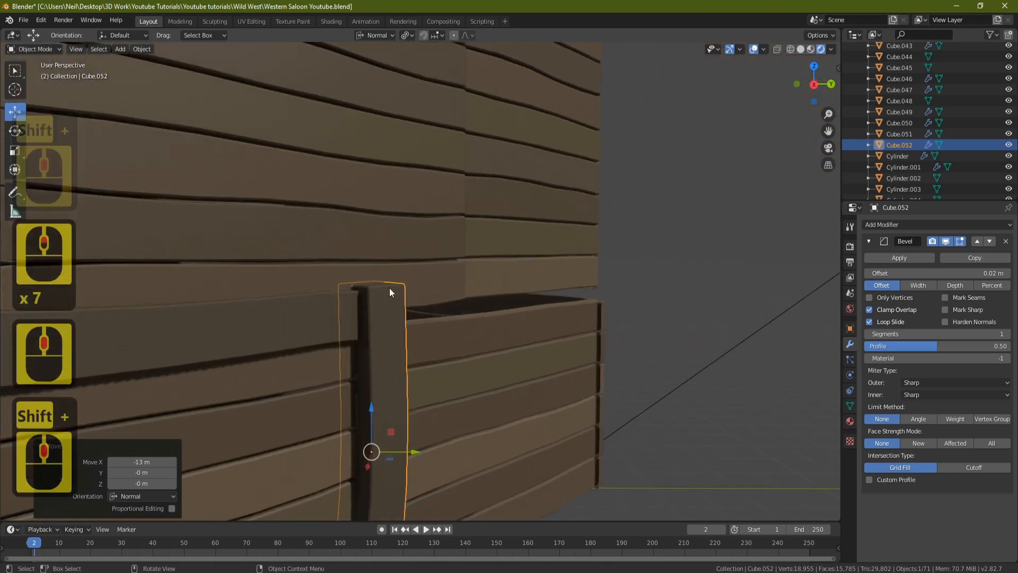
middle_click_drag(496, 267, 362, 293)
scroll(535, 263, "down", 3)
middle_click_drag(531, 265, 438, 256, "shift")
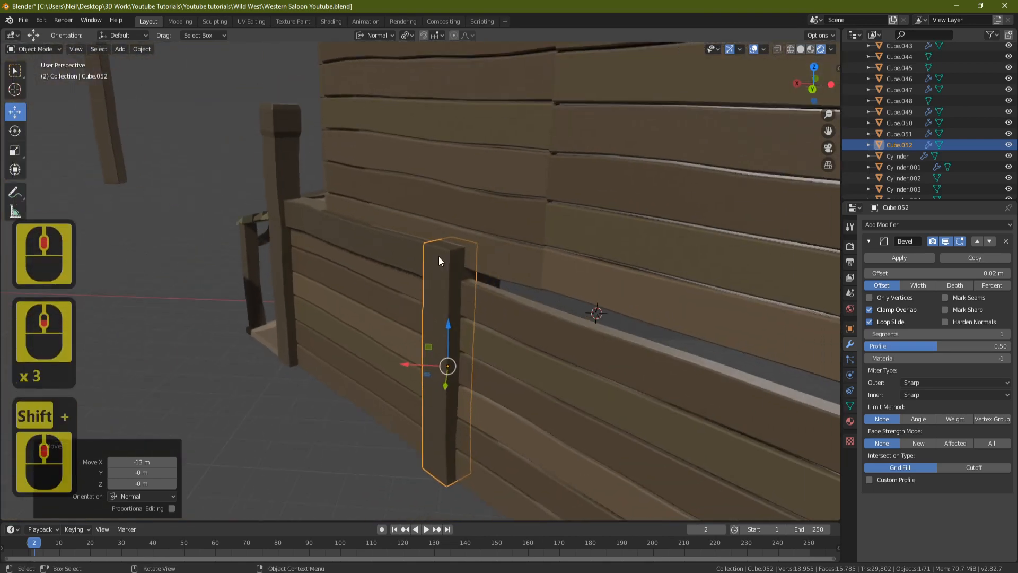
scroll(423, 241, "down", 5)
middle_click_drag(348, 266, 332, 279)
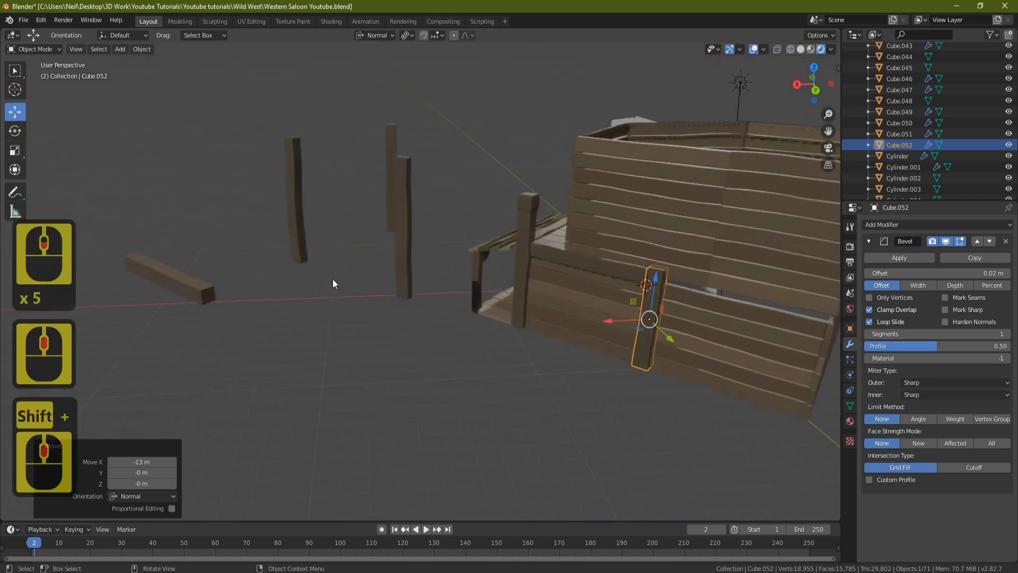
- Move the remaining loose beam along X, about -19.4 m and another -4.4 m, onto the rear half of the lower side wall
left_click(173, 286)
left_click_drag(128, 279, 546, 294)
middle_click_drag(663, 295, 513, 359, "shift")
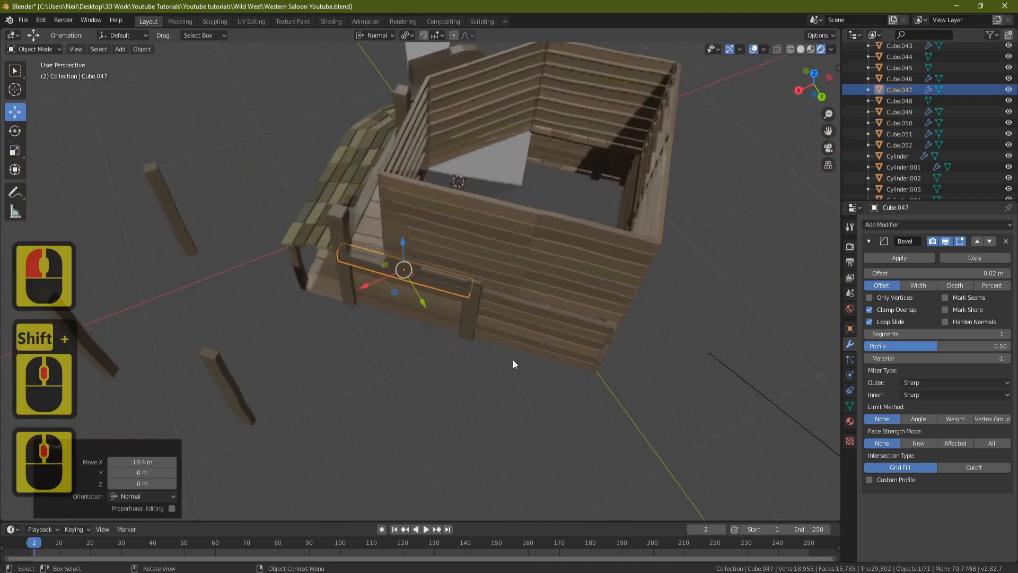
scroll(402, 306, "up", 3)
left_click_drag(402, 311, 583, 344)
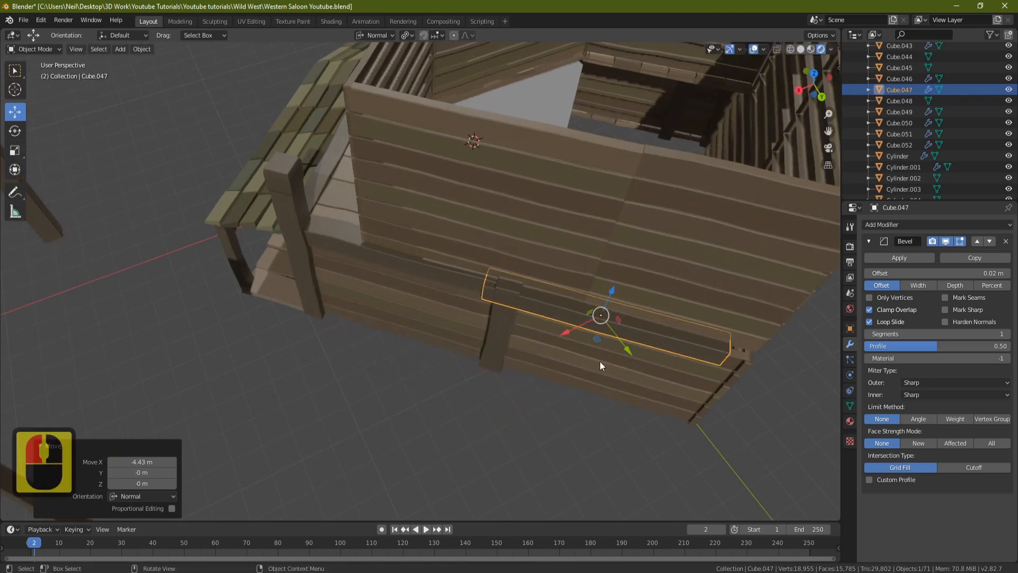
- Fine-tune the second beam along X and Y so it spans from the middle post to the rear corner
middle_click_drag(600, 361, 378, 313, "shift")
left_click_drag(451, 322, 462, 336)
left_click_drag(401, 313, 469, 315)
middle_click_drag(469, 315, 448, 269)
left_click_drag(425, 318, 408, 297)
- Move one of the loose long posts about -12.9 m along X onto the middle of the upper side wall
scroll(396, 247, "down", 3)
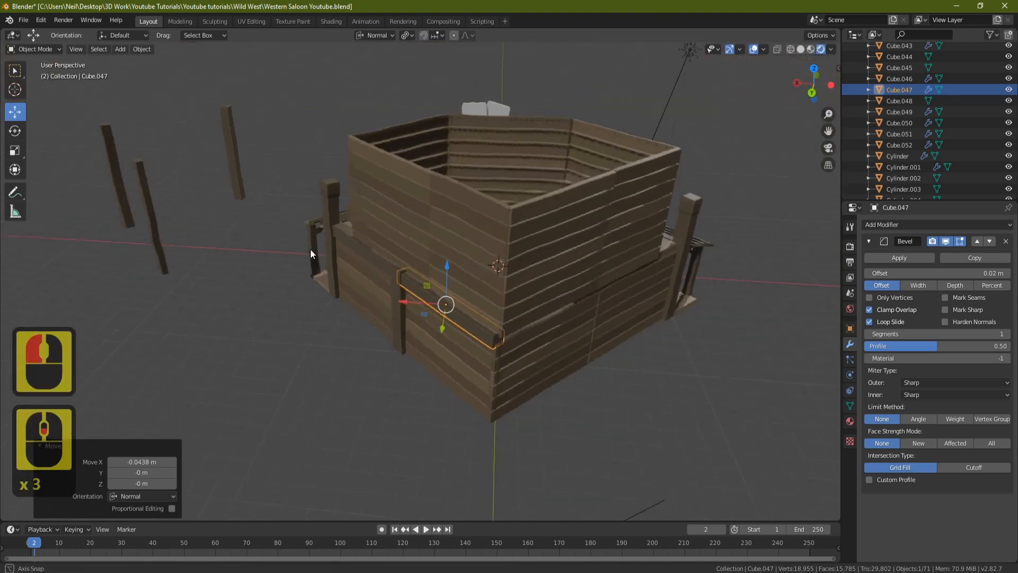
middle_click_drag(310, 249, 380, 174)
left_click(385, 248)
middle_click_drag(459, 238, 485, 264)
left_click_drag(338, 308, 664, 265)
middle_click_drag(646, 297, 403, 331, "shift")
scroll(455, 322, "up", 3)
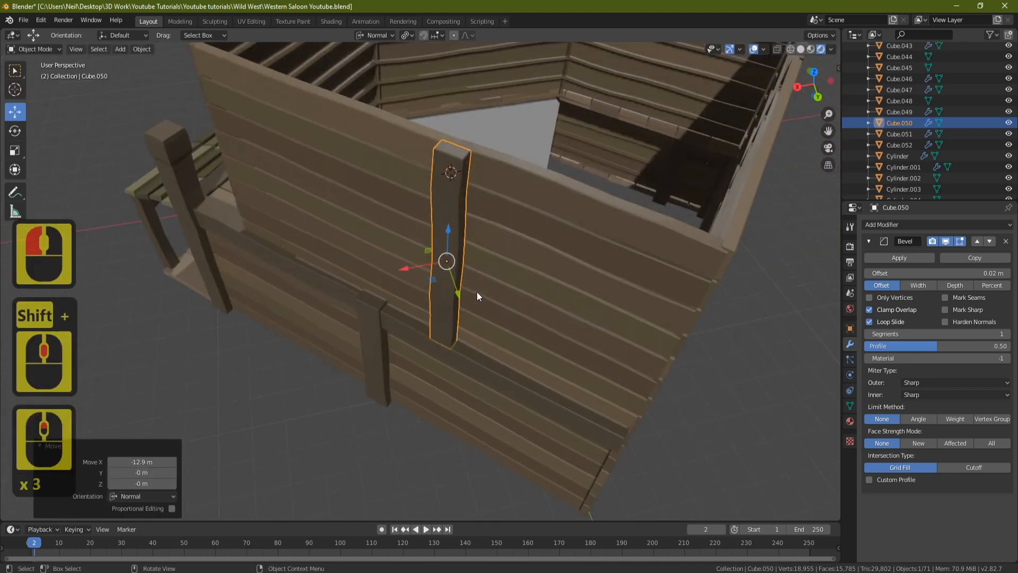
- Nudge the upper side-wall post about -0.11 m along Y and -0.08 m along X
left_click_drag(459, 301, 455, 295)
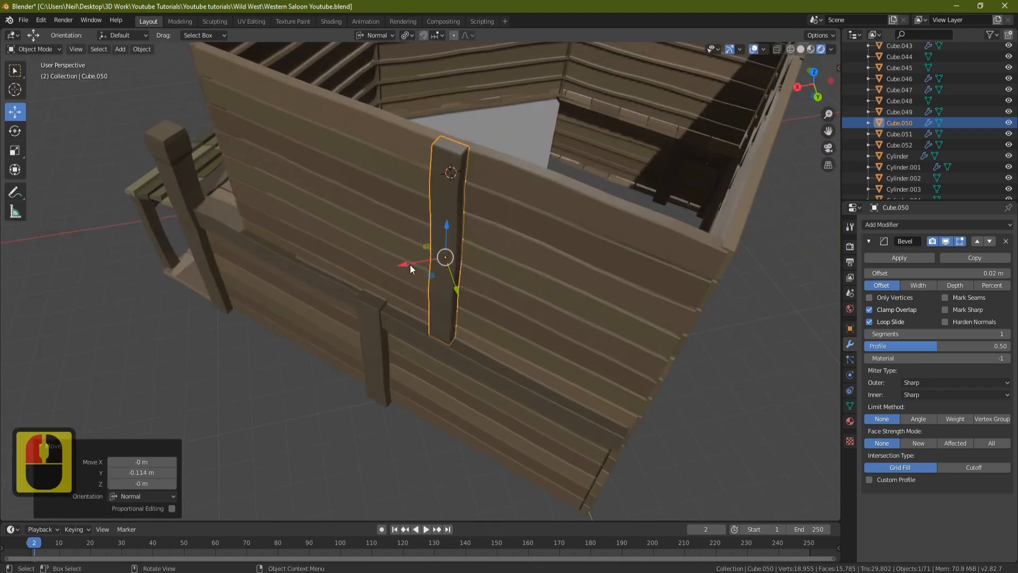
left_click_drag(411, 262, 407, 262)
middle_click_drag(550, 236, 364, 237)
scroll(498, 192, "down", 4)
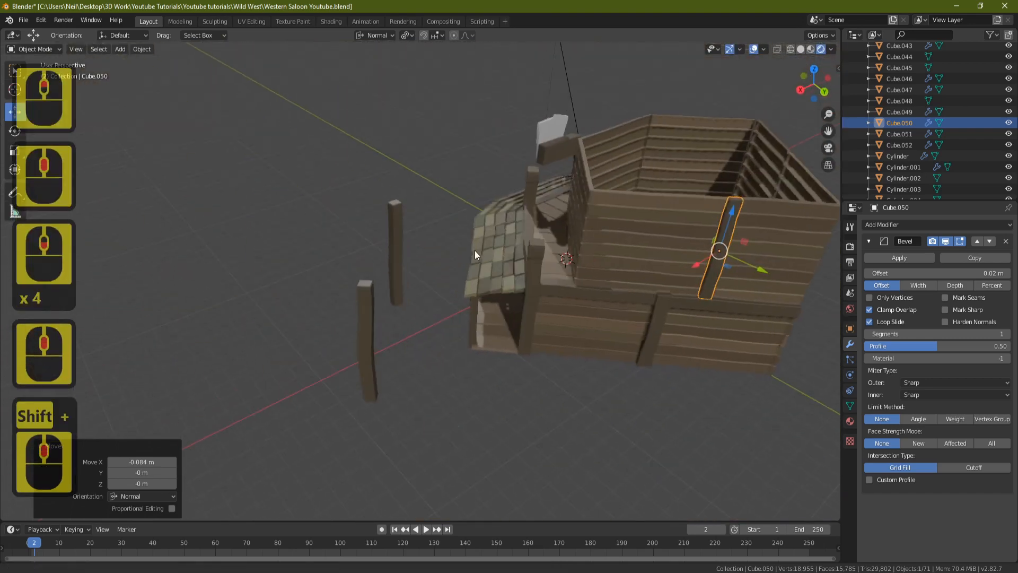
- Move the straighter remaining loose post about -12.8 m along X to the upper storey's front corner above the balcony
left_click(391, 267)
scroll(476, 228, "down", 1, "shift")
middle_click_drag(476, 228, 461, 328, "shift")
left_click_drag(350, 365, 512, 269)
scroll(512, 269, "up", 4)
middle_click_drag(450, 234, 537, 303)
scroll(536, 303, "up", 4)
middle_click_drag(587, 267, 512, 243)
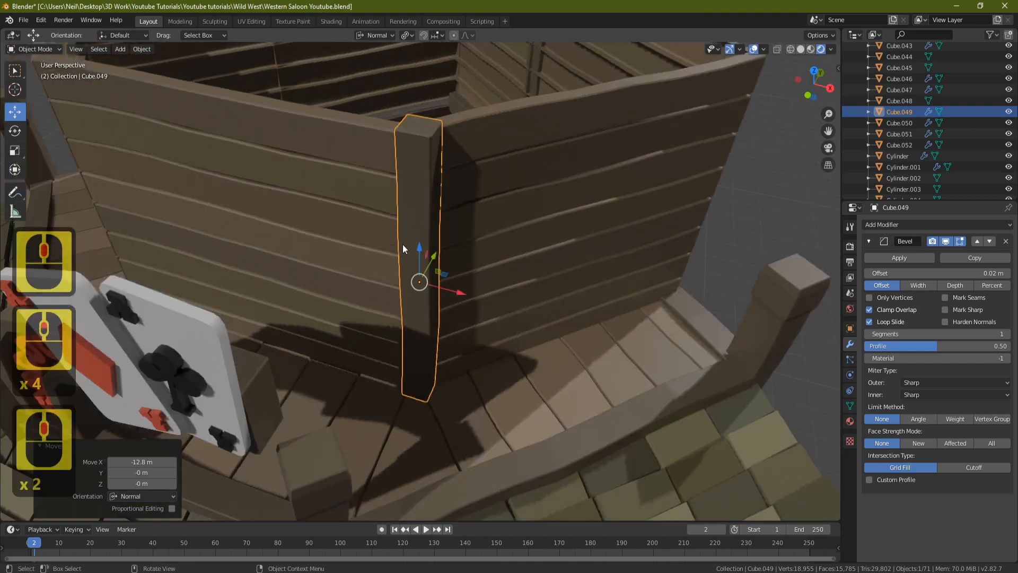
- Rotate the upper front corner post about 25° around Z to follow the angle between the two walls
scroll(303, 262, "down", 2)
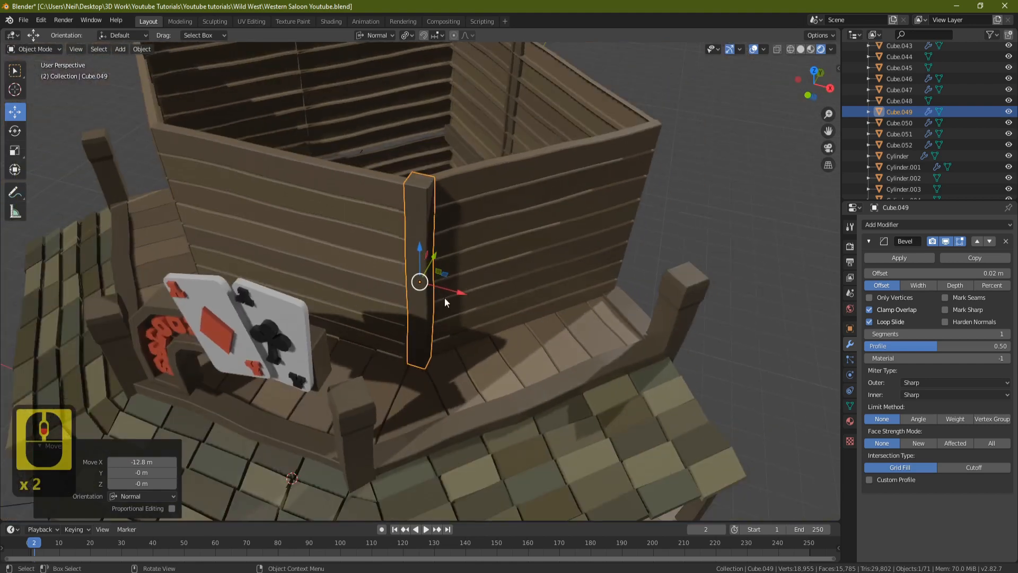
key("r")
key("z")
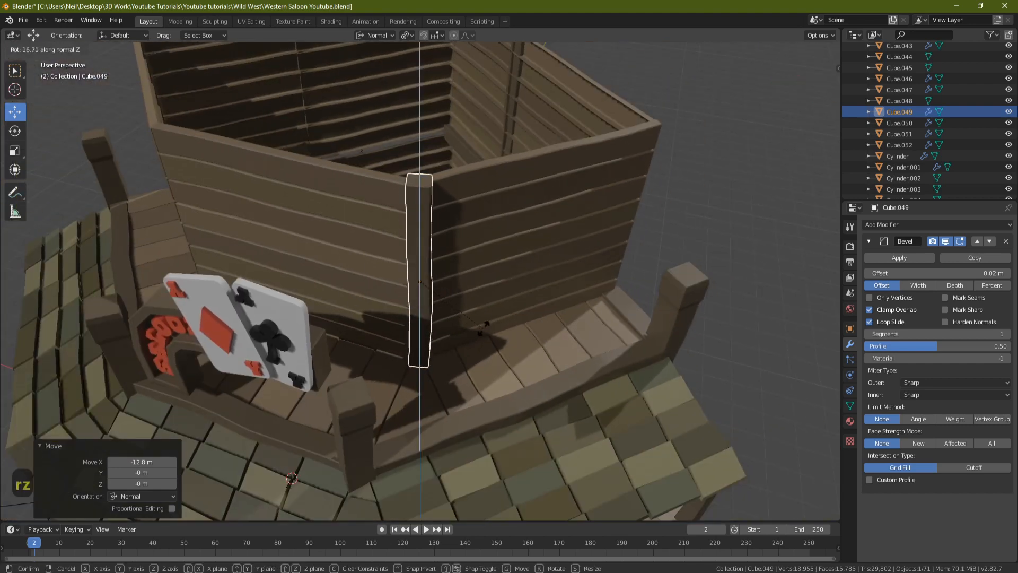
left_click(486, 317)
middle_click_drag(490, 279, 427, 241)
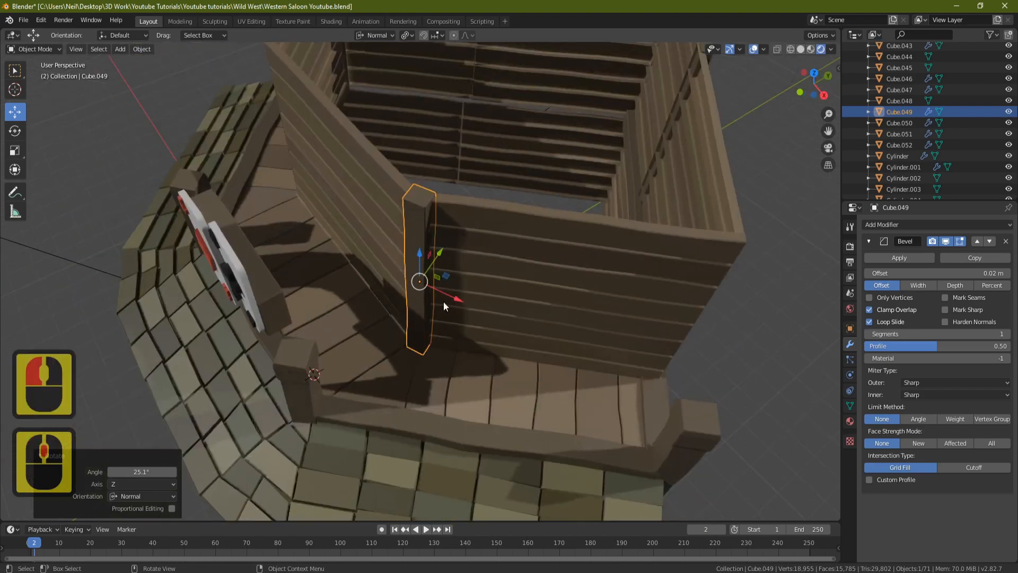
middle_click_drag(444, 301, 446, 159)
middle_click_drag(470, 221, 439, 258)
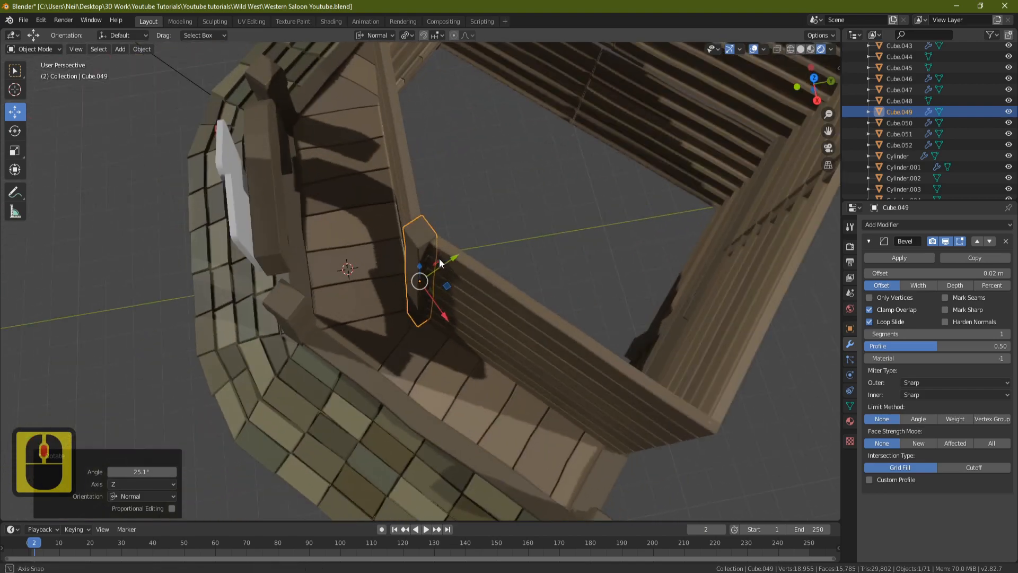
- Move the last loose curved post about -13 m along X to the upper storey's side corner and fine-tune its position
scroll(442, 256, "down", 2)
middle_click_drag(446, 139, 493, 296, "shift")
scroll(522, 271, "down", 4)
left_click(396, 415)
key("g")
key("z")
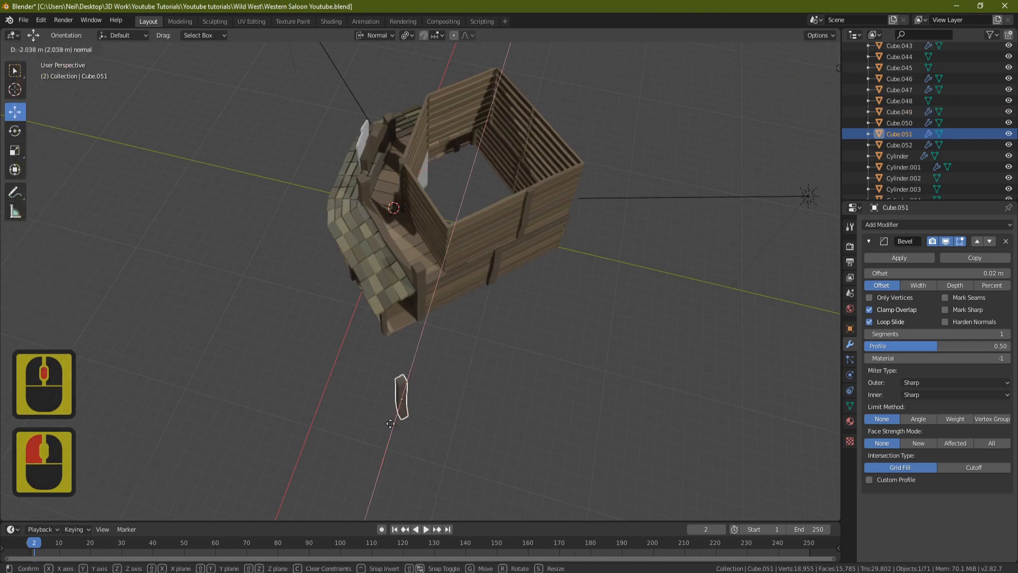
left_click(435, 289)
scroll(499, 282, "up", 8)
middle_click_drag(498, 282, 484, 317, "shift")
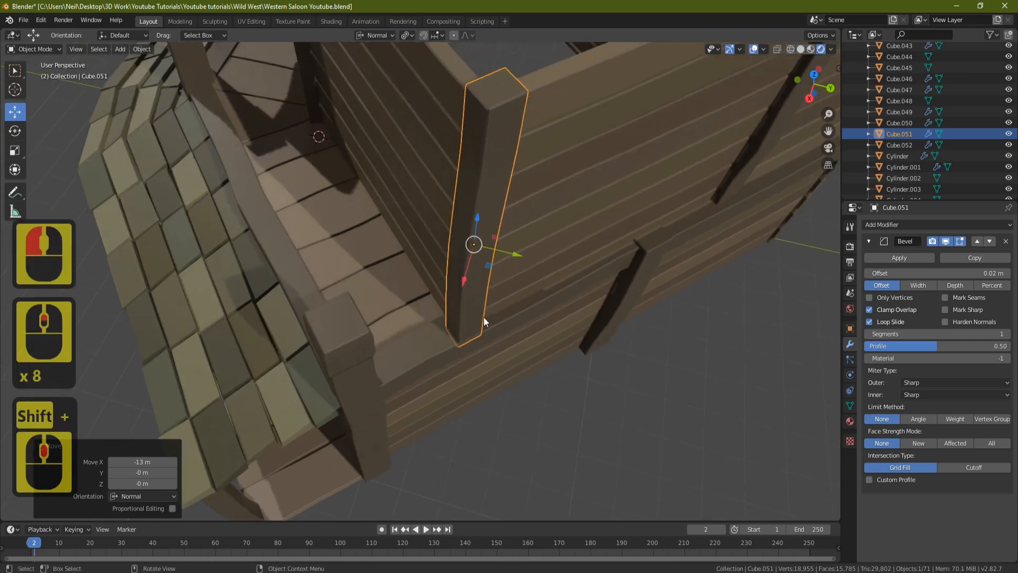
left_click_drag(511, 251, 463, 272)
- Duplicate the two upper-storey corner posts and move the copies along X to the opposite side of the balcony
scroll(340, 220, "down", 5)
middle_click_drag(340, 220, 530, 229)
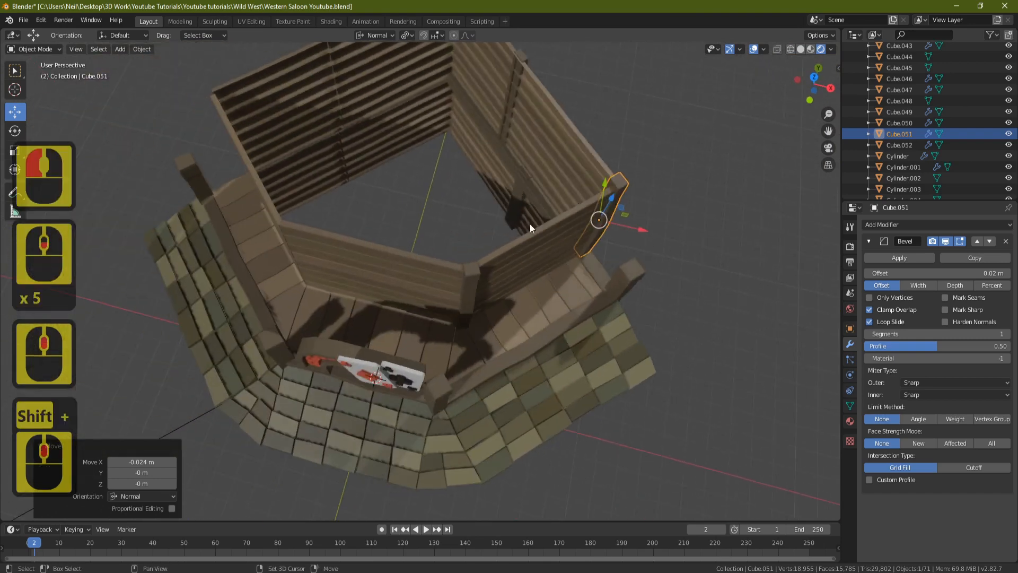
left_click(472, 278, "shift")
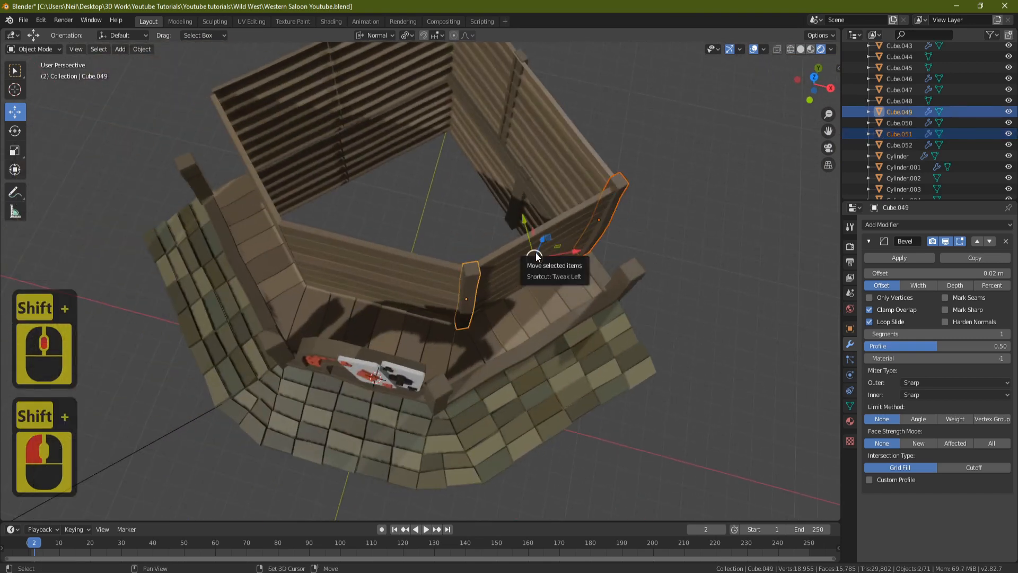
key("shift+d")
key("Return")
left_click_drag(573, 252, 264, 299)
middle_click_drag(448, 268, 575, 272, "shift")
- Fit the duplicated post nearer the wall onto the opposite front corner by adjusting it along X and Y
left_click(624, 266)
scroll(547, 293, "up", 2)
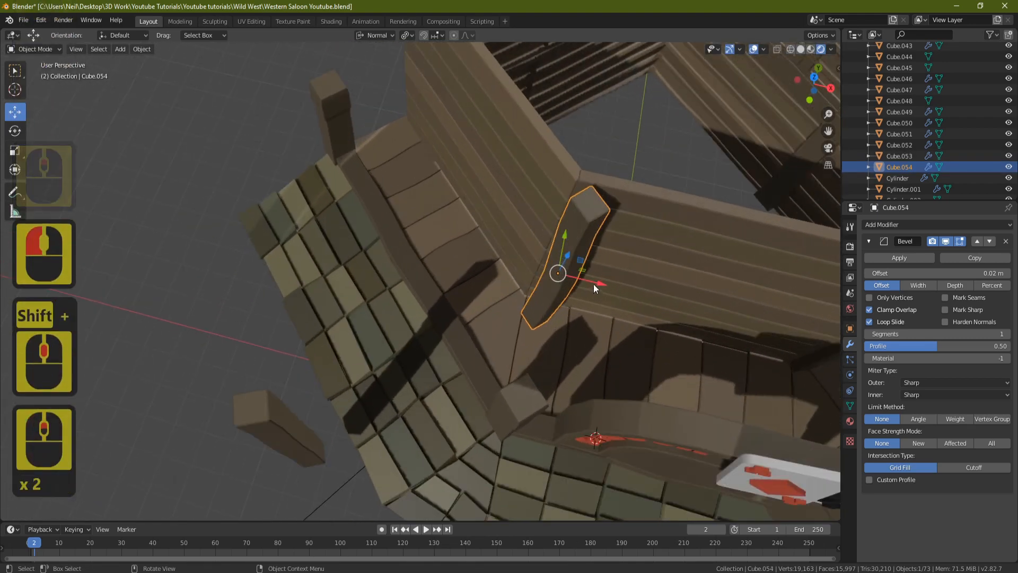
left_click_drag(561, 232, 565, 222)
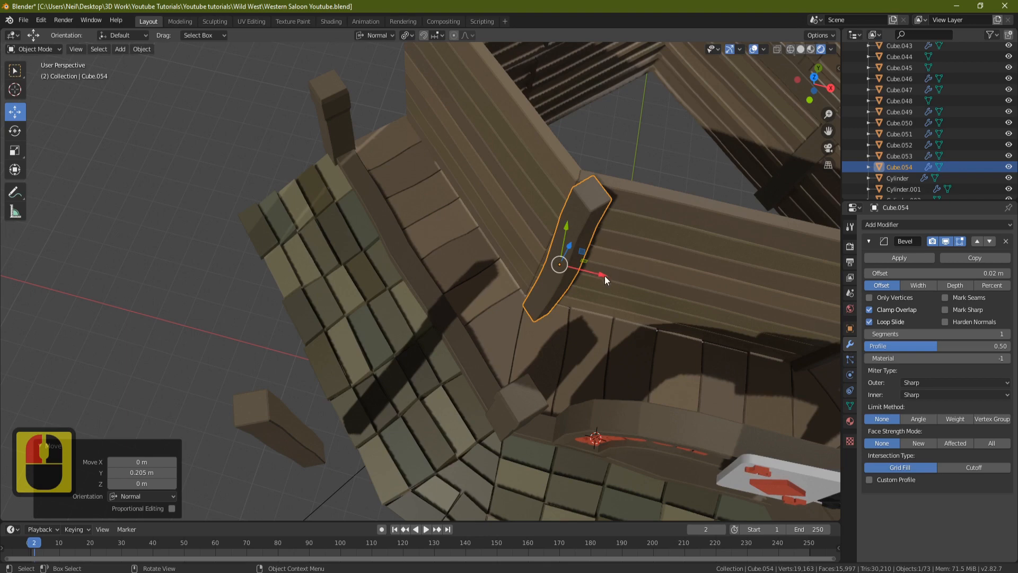
left_click_drag(604, 275, 583, 273)
left_click_drag(551, 225, 554, 215)
- Rotate the duplicated front corner post about 22° around Z to align it with the adjoining walls
middle_click_drag(650, 233, 520, 283)
key("r")
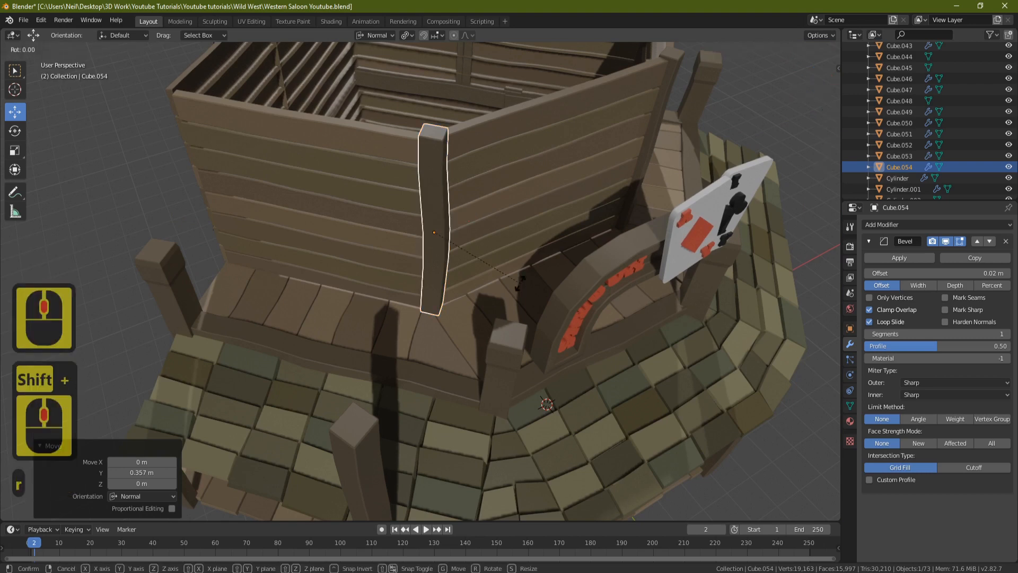
key("z")
left_click(541, 245)
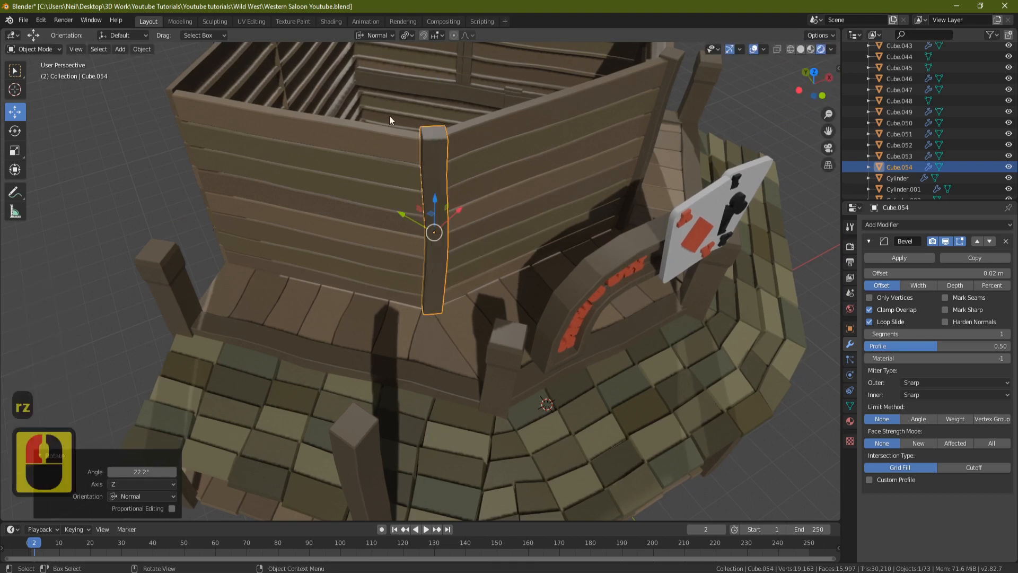
- Rotate the duplicated front corner post 180° around its normal Z axis
middle_click_drag(389, 116, 529, 198)
type("rz")
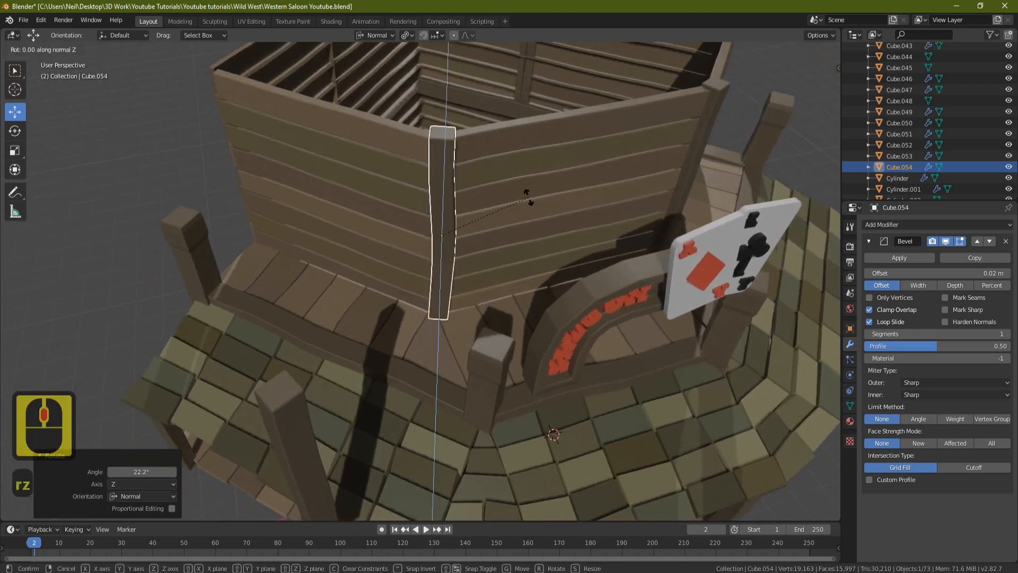
type("180")
key("Return")
- Move the other duplicated post onto the outer corner beside the balcony, adjusting it about 3.47 m and 0.39 m along X and 1.39 m along Y
middle_click_drag(529, 199, 460, 240)
scroll(321, 315, "down", 3)
left_click(321, 315)
middle_click_drag(364, 300, 414, 339)
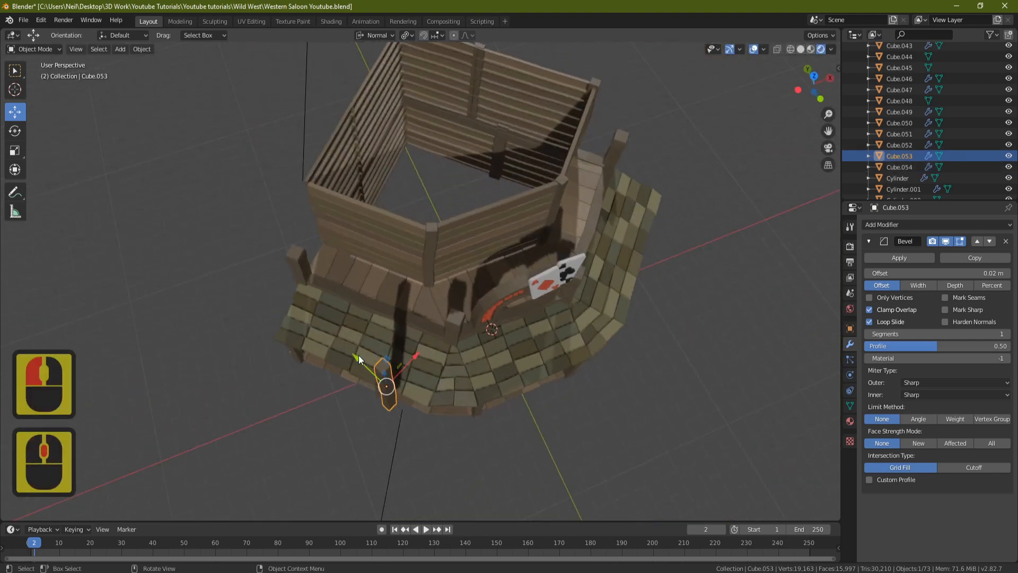
left_click_drag(358, 355, 282, 213)
left_click_drag(316, 243, 374, 212)
middle_click_drag(374, 212, 542, 275)
scroll(491, 306, "up", 2)
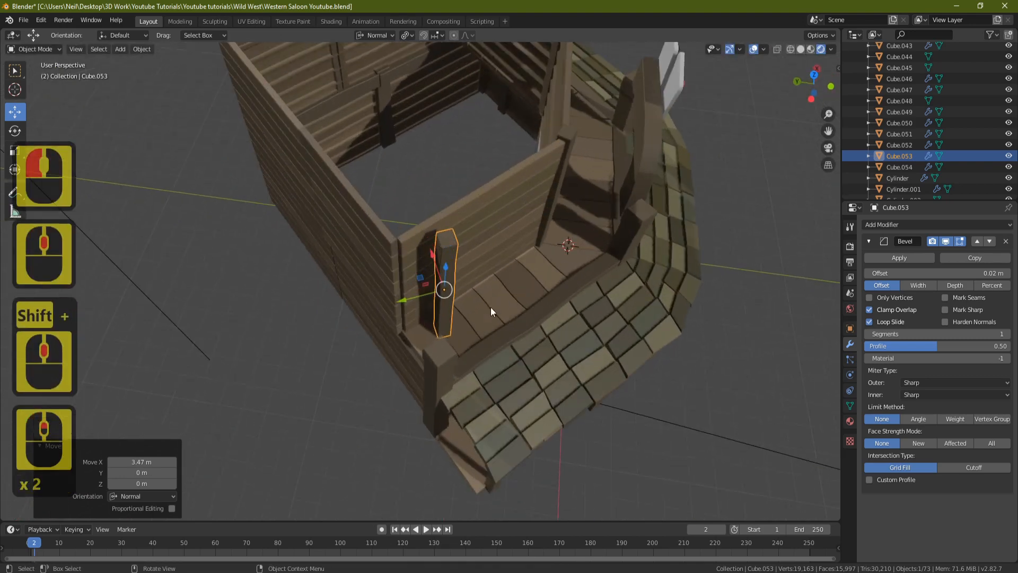
scroll(491, 307, "up", 3)
left_click_drag(424, 307, 343, 328)
middle_click_drag(463, 273, 465, 348)
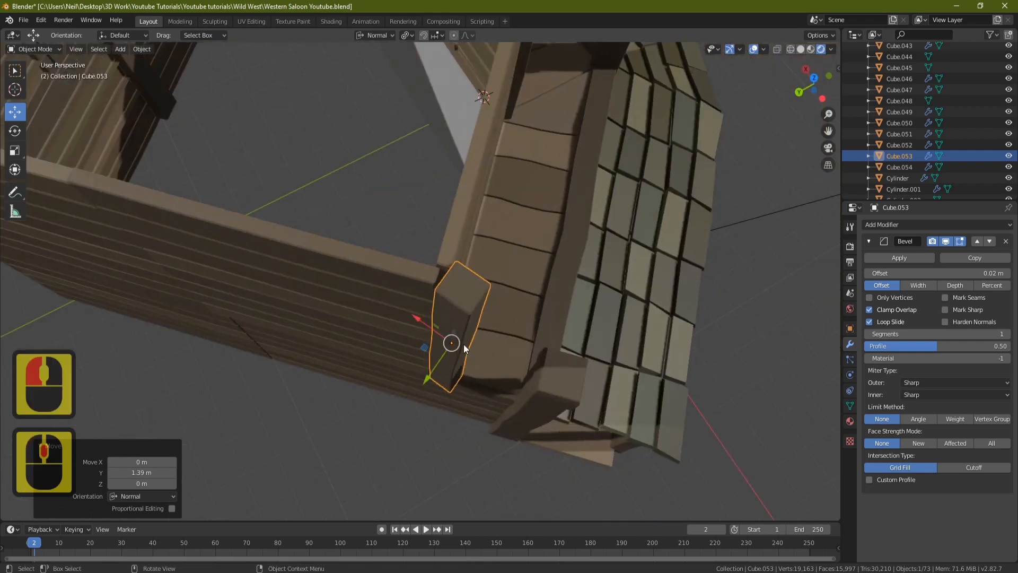
left_click_drag(413, 311, 390, 295)
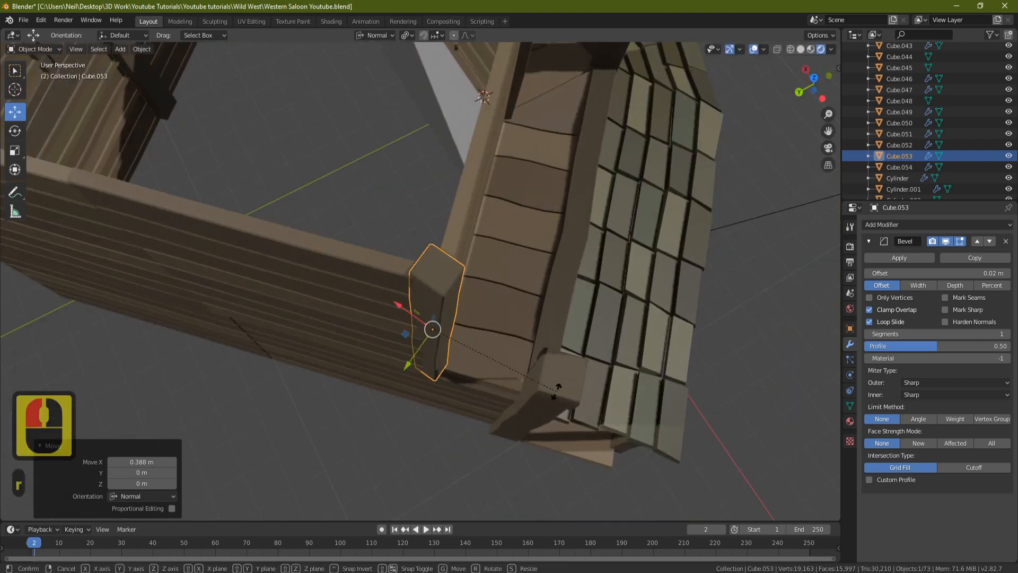
- Rotate the outer corner post about 19.5° around Z to line it up with the adjoining walls
key("r")
key("z")
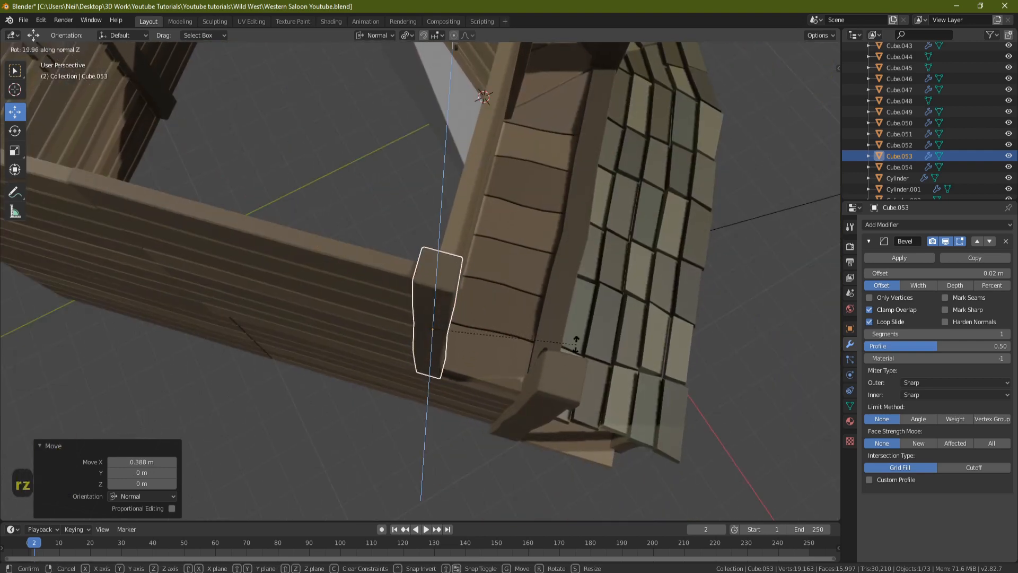
left_click(546, 298)
- Fine-tune the outer corner post along Y with small shifts of about -0.07 m, 0.05 m and 0.09 m so it wraps the corner
middle_click_drag(546, 297, 475, 269)
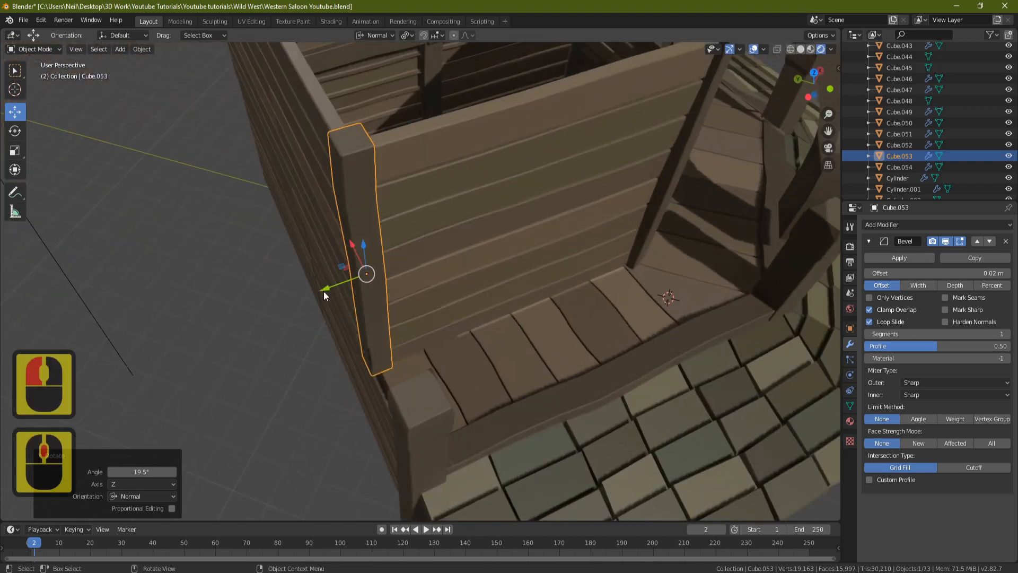
left_click_drag(325, 295, 391, 265)
middle_click_drag(390, 266, 351, 273)
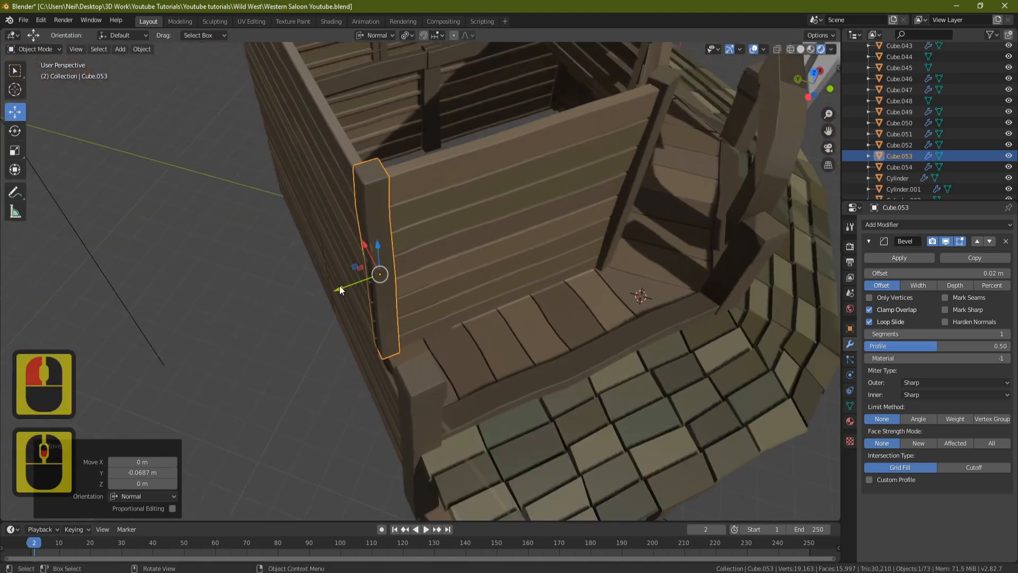
left_click_drag(340, 289, 330, 293)
middle_click_drag(330, 293, 431, 304)
scroll(432, 305, "up", 5)
middle_click_drag(334, 314, 377, 283, "shift")
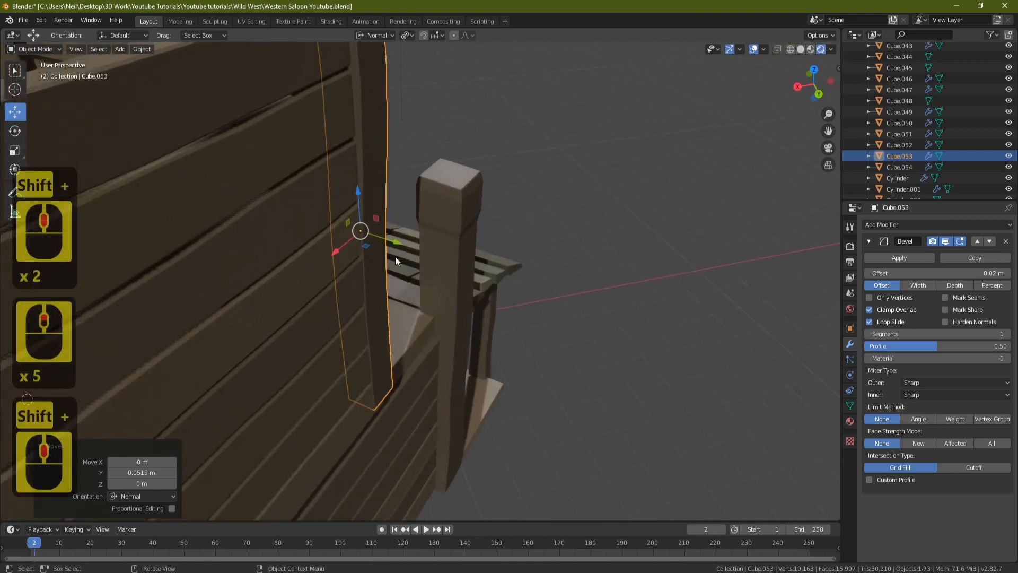
key("g")
key("y")
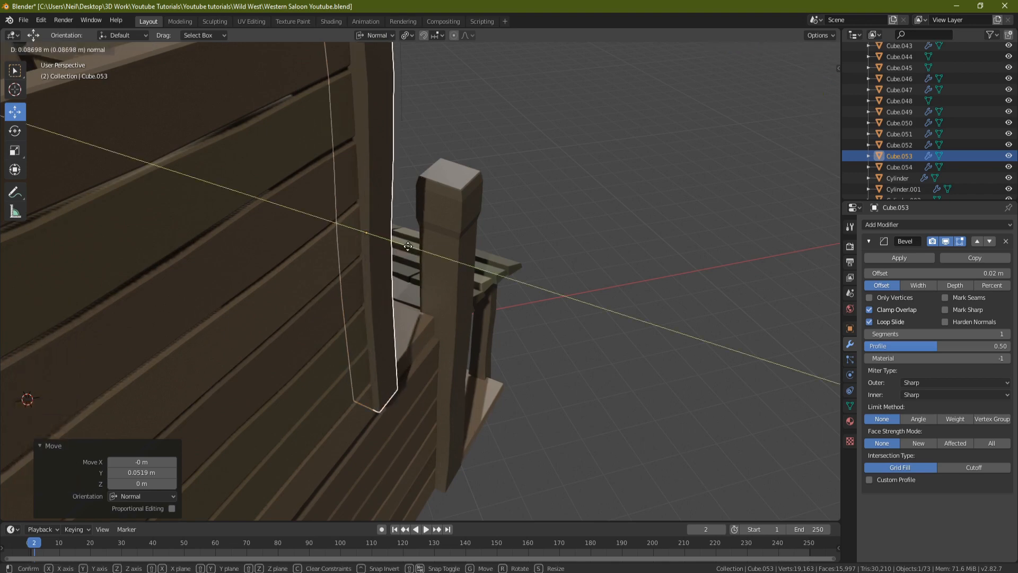
left_click(408, 246)
- Duplicate the two horizontal beams on the finished plank wall and move the copies about 5.33 m outwards along normal Y
middle_click_drag(408, 246, 429, 280)
middle_click_drag(494, 200, 522, 238)
scroll(228, 277, "down", 3)
middle_click_drag(228, 277, 319, 279, "shift")
middle_click_drag(318, 278, 306, 227)
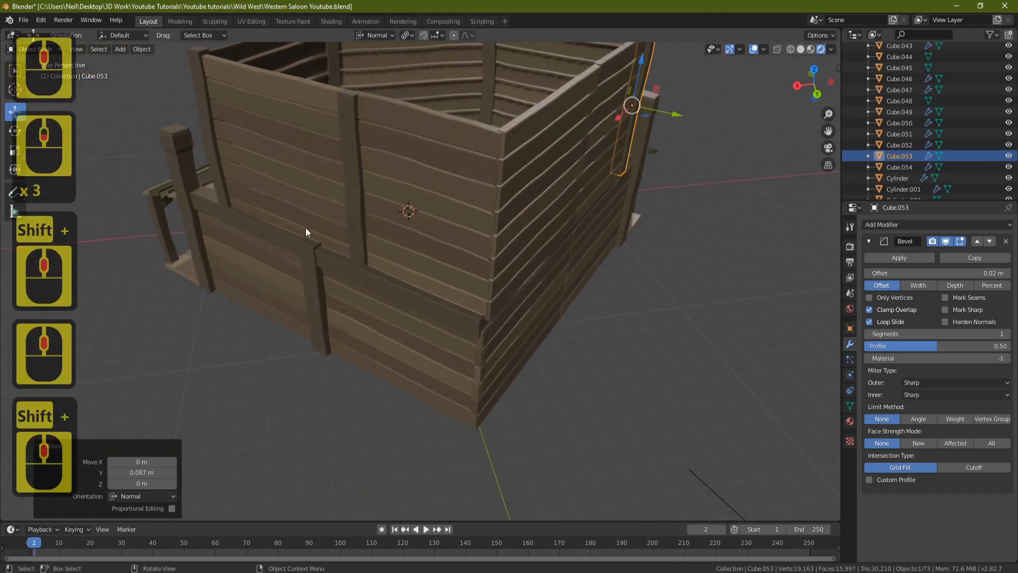
left_click(365, 269)
left_click(416, 298, "shift")
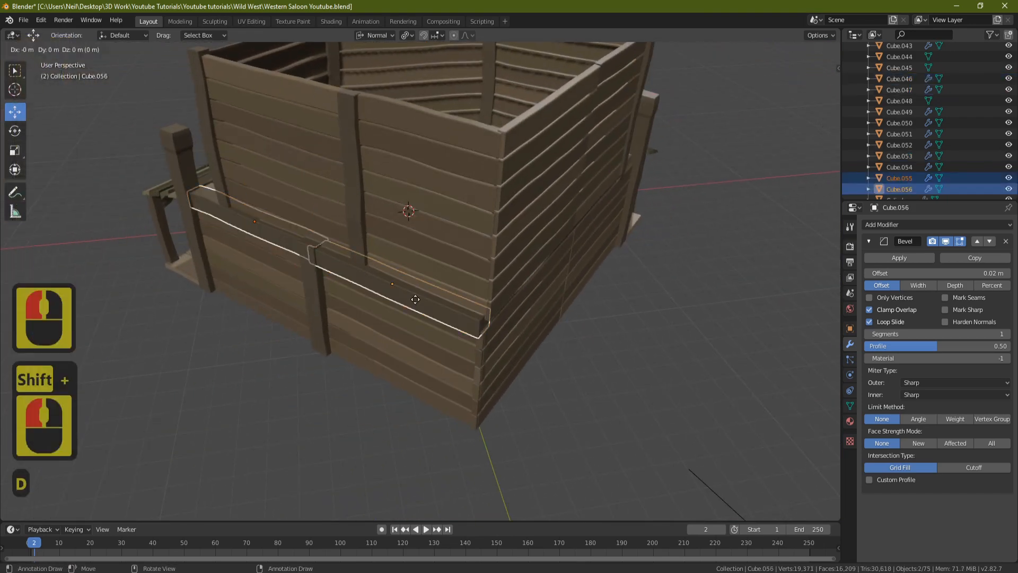
key("shift+d")
key("y")
left_click(572, 332)
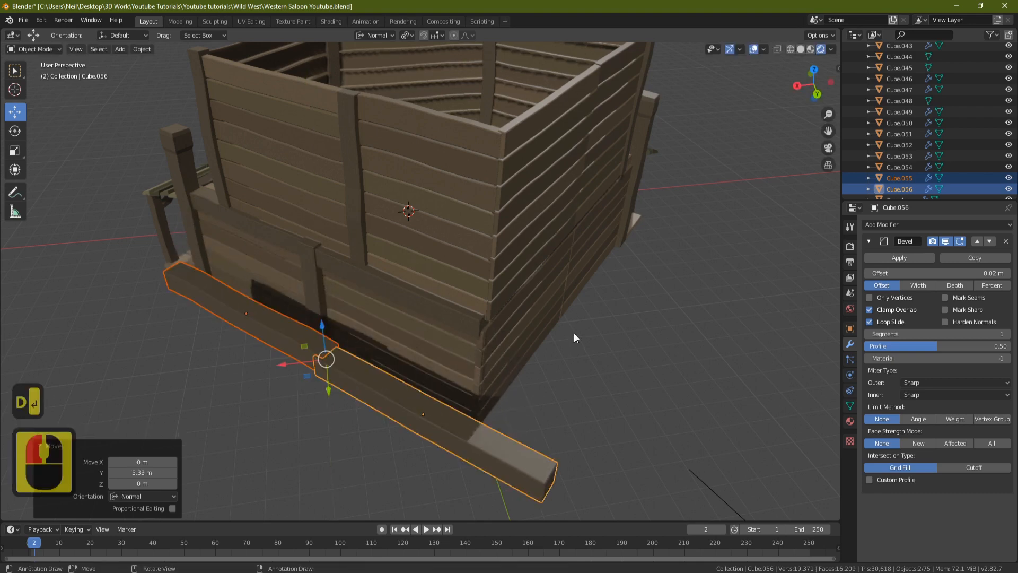
- Rotate the two beam copies together 90° around Z about their shared median point
type("rz180")
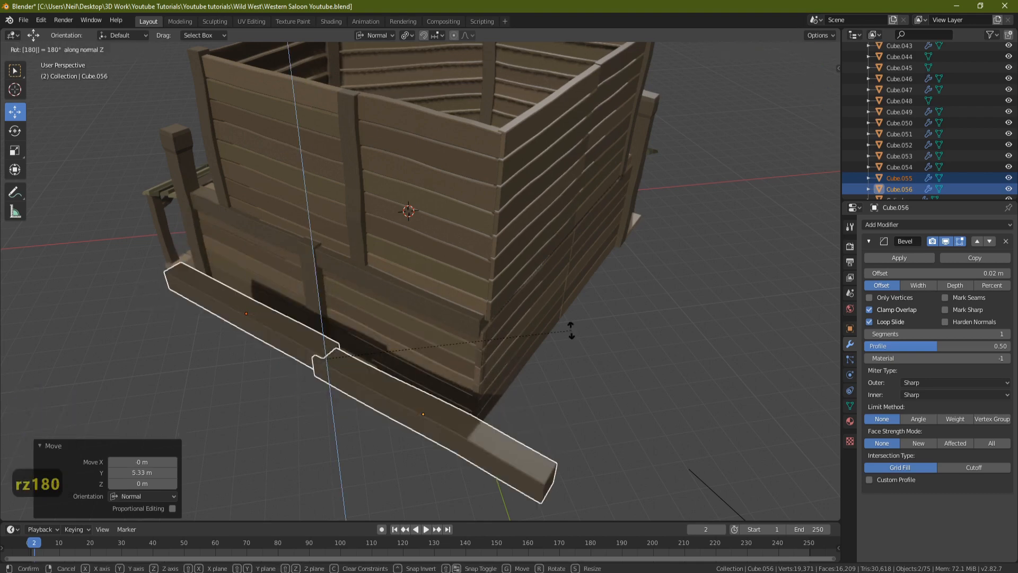
key("Escape")
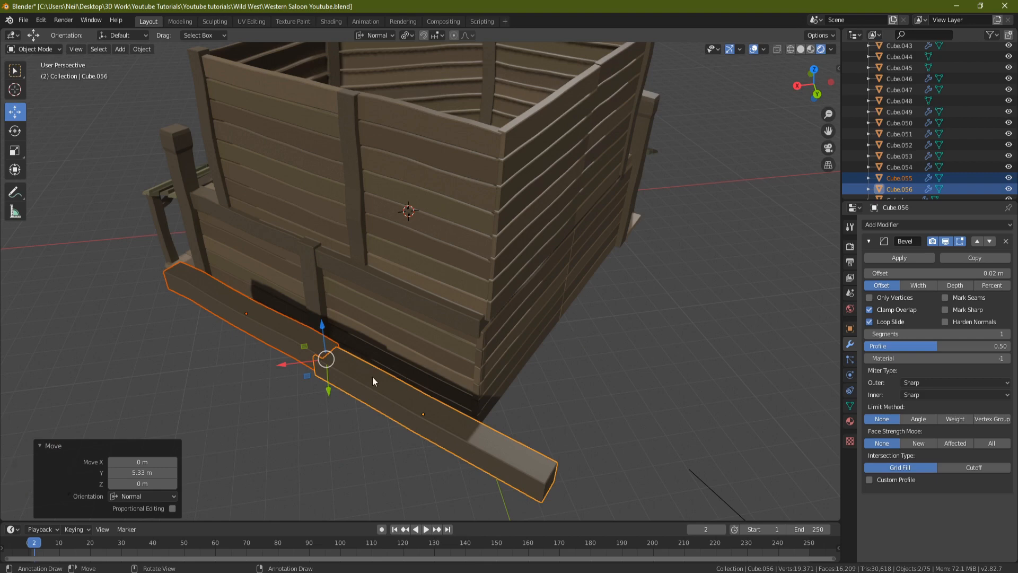
left_click(413, 34)
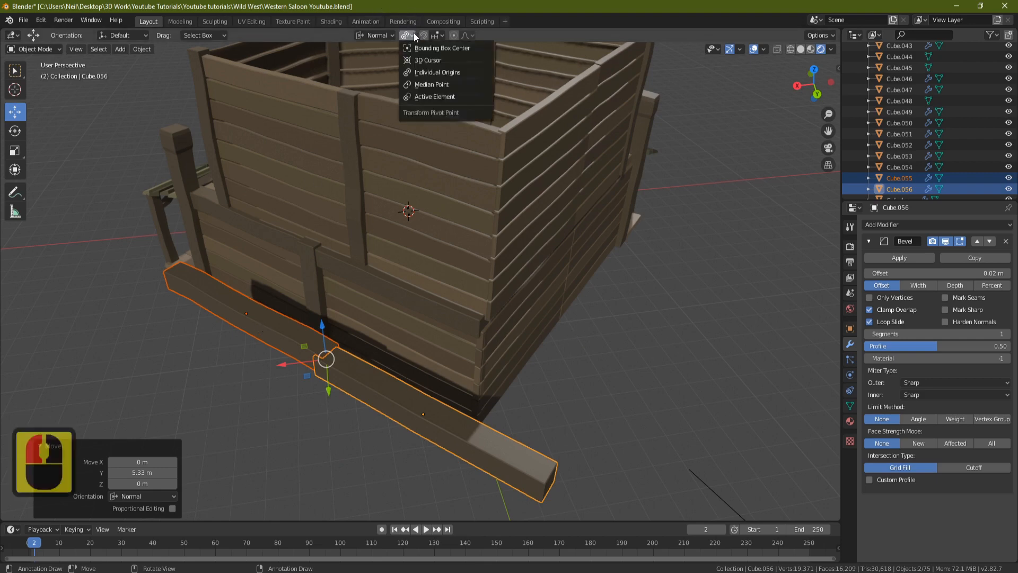
left_click(436, 74)
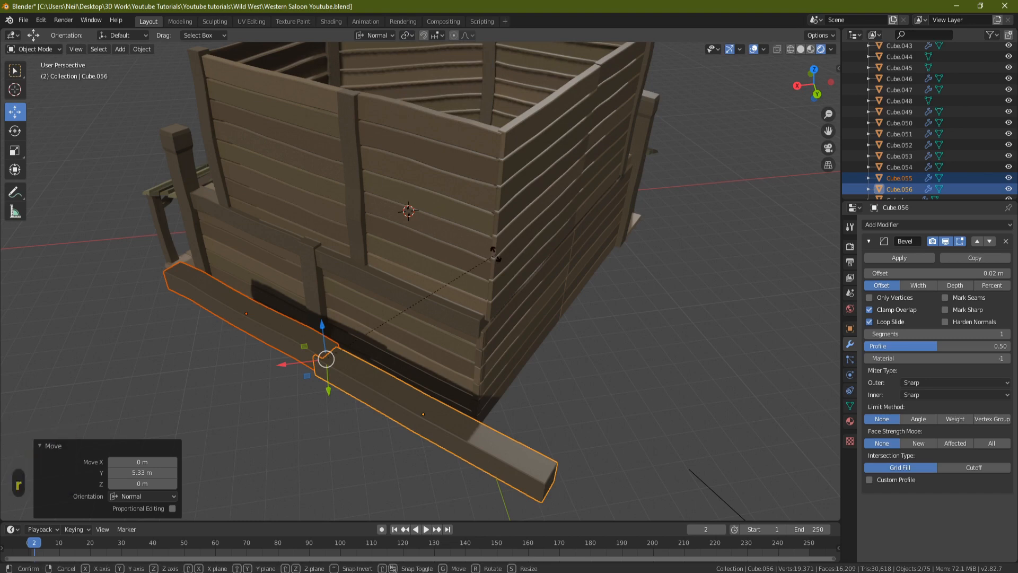
type("rz")
type("90")
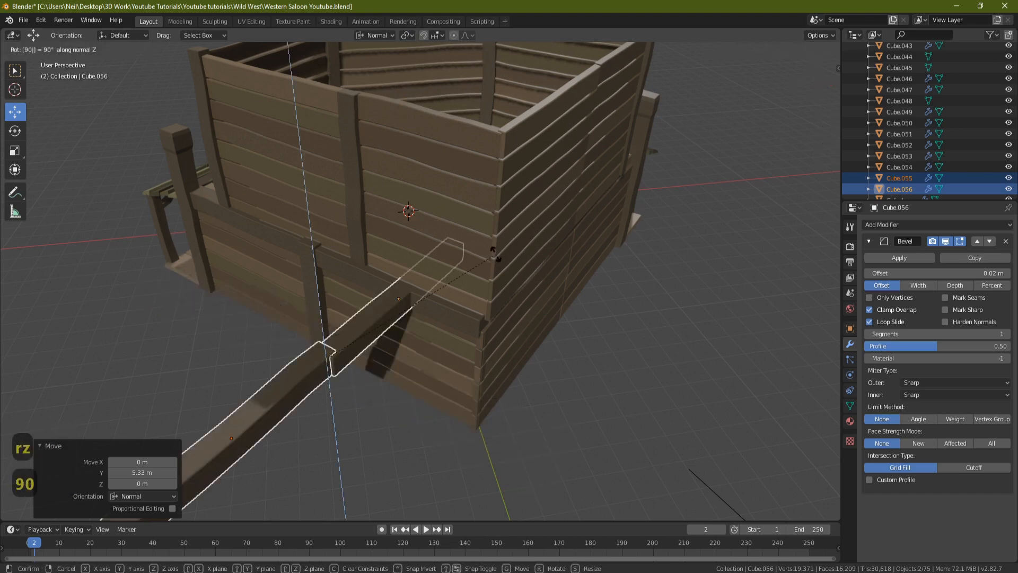
key("Return")
- Move both beam copies about 3.93 m along normal Y, and about -2.01 m and -3.47 m along global X beside the adjoining wall
middle_click_drag(405, 361, 421, 326, "shift")
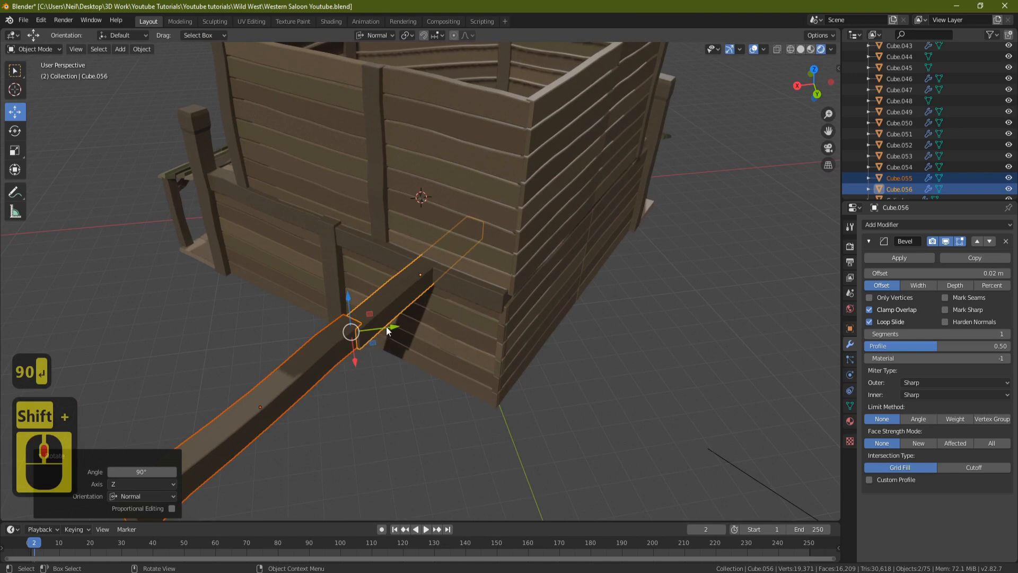
left_click_drag(386, 327, 516, 288)
middle_click_drag(517, 288, 444, 193)
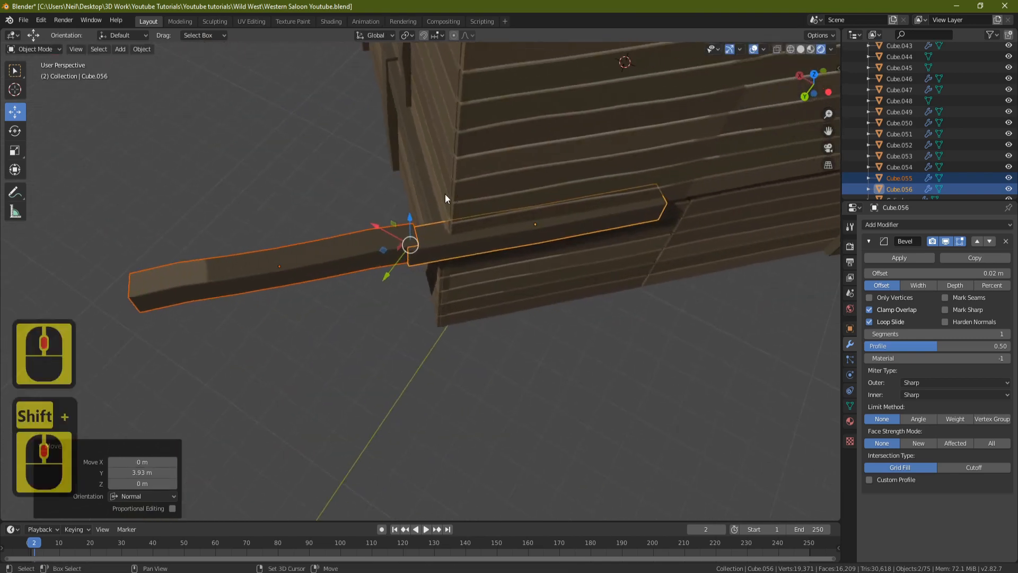
left_click_drag(375, 232, 450, 272)
middle_click_drag(490, 295, 275, 330, "shift")
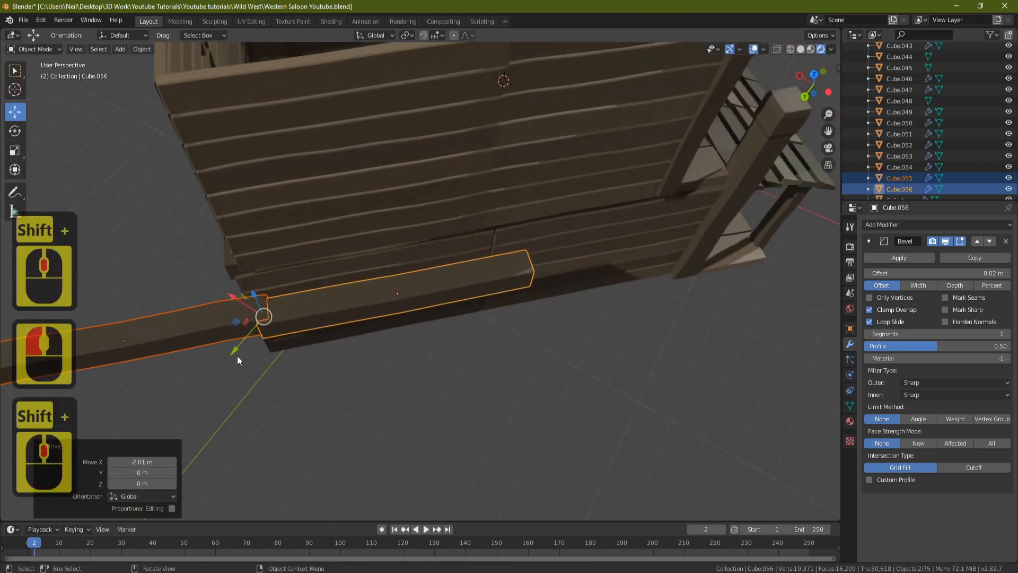
left_click_drag(250, 335, 406, 297)
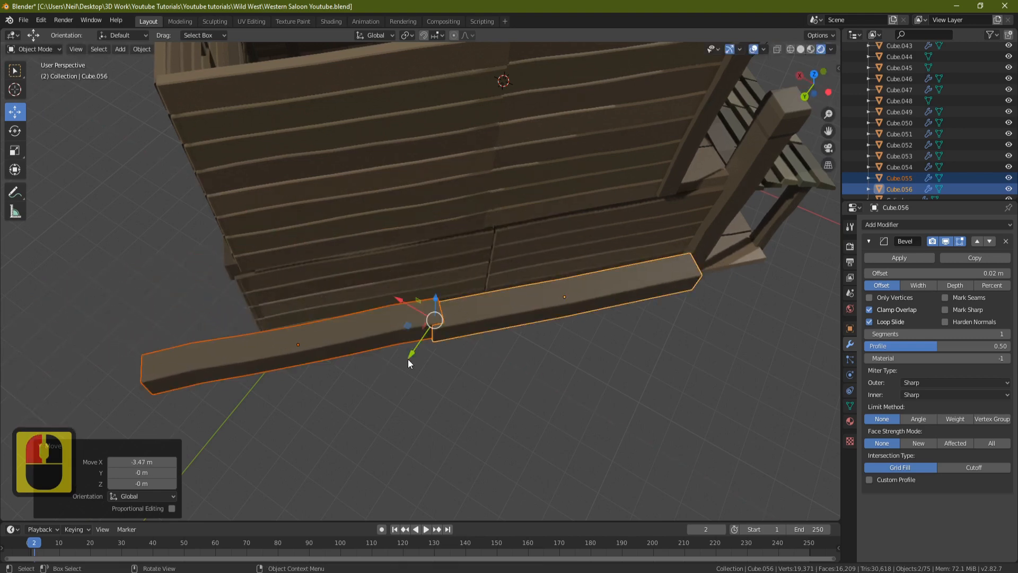
- Fit both beam copies against the adjoining wall by moving them about -3.26 m and 0.35 m along global Y
left_click_drag(409, 358, 514, 289)
middle_click_drag(505, 273, 458, 226)
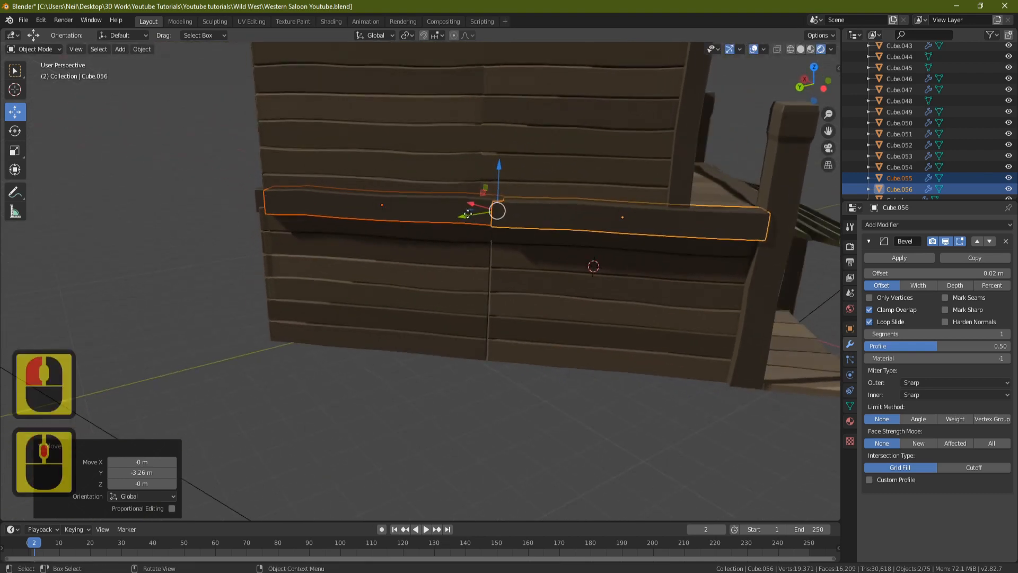
left_click_drag(467, 217, 459, 219)
- Move only the beam copy nearest the balcony about -0.48 m along global Y, closer to the wall
middle_click_drag(540, 265, 567, 302)
middle_click_drag(700, 303, 540, 271, "shift")
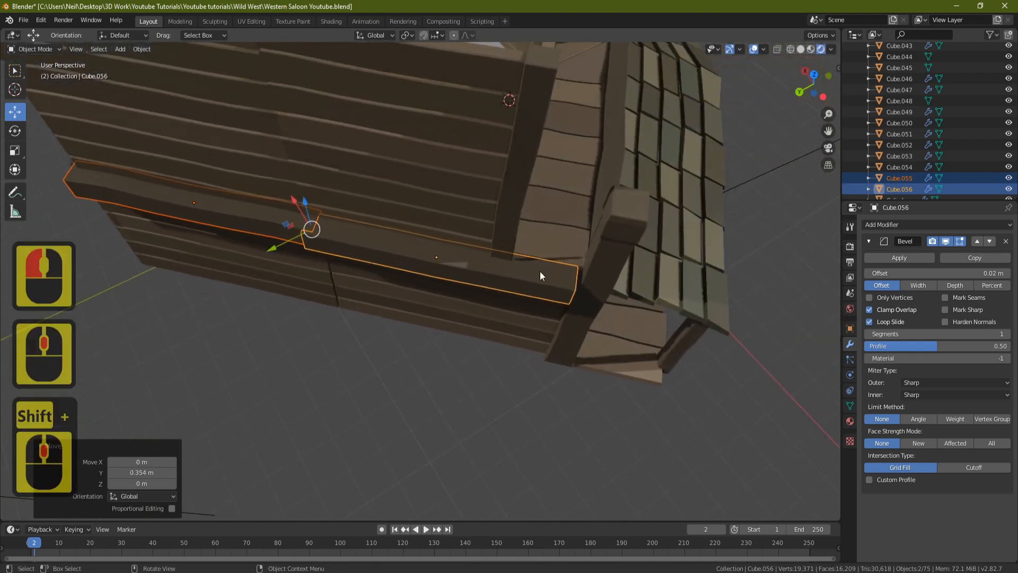
left_click(435, 261)
scroll(494, 269, "up", 2)
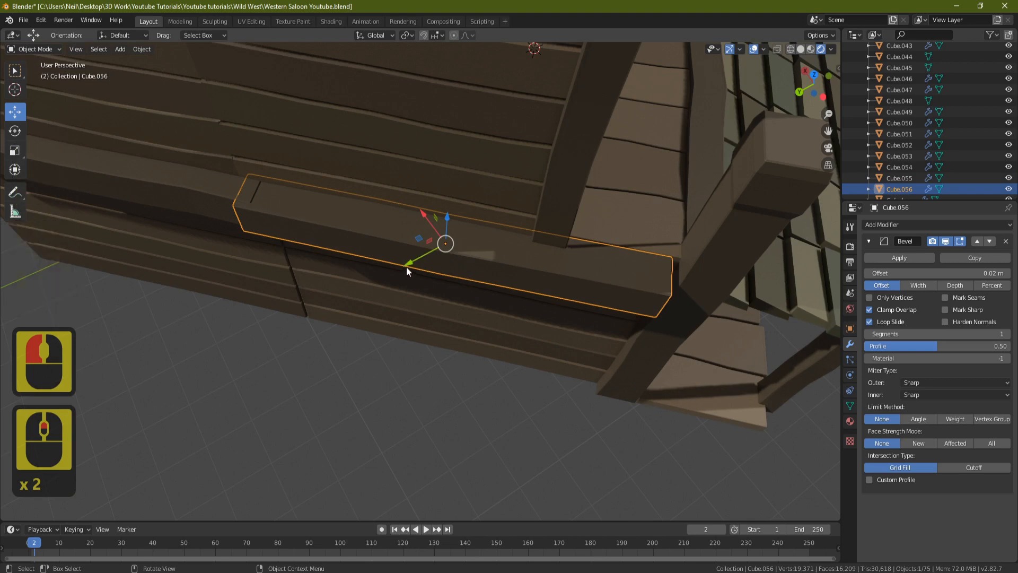
key("g")
key("y")
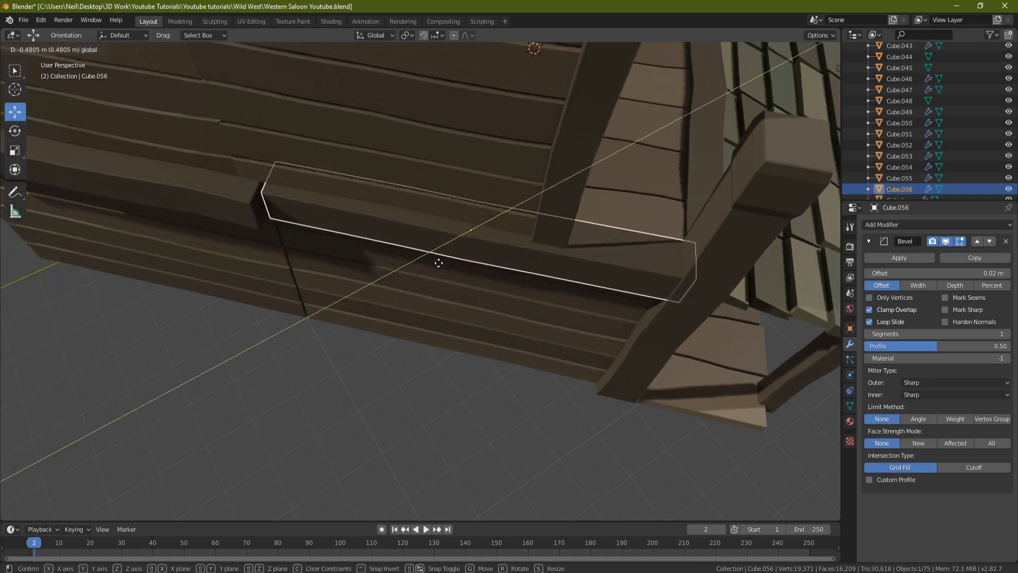
left_click(438, 263)
- Nudge the other beam copy, nearer the rear corner, slightly along global Y to fit the wall
middle_click_drag(561, 239, 447, 234)
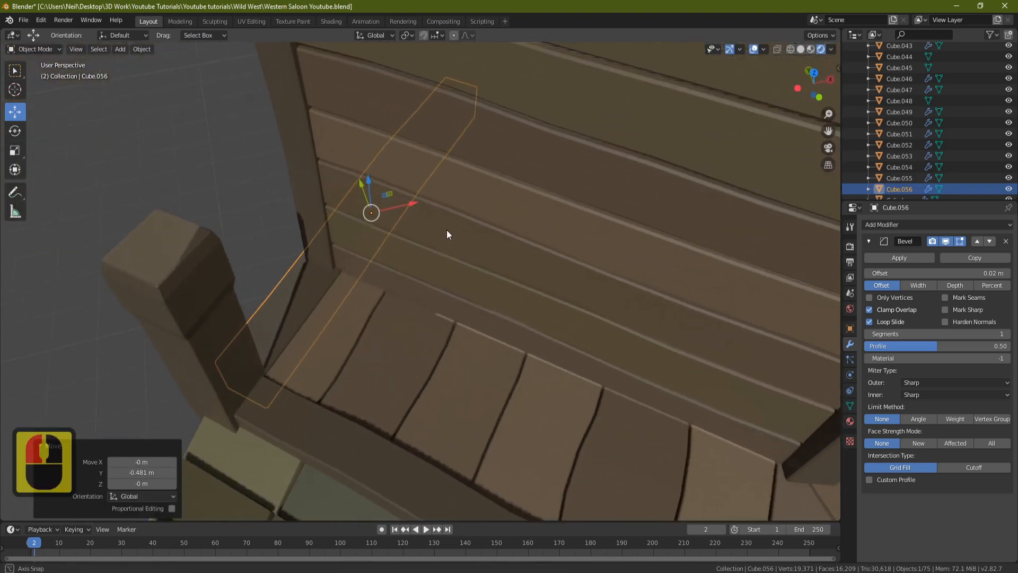
middle_click_drag(378, 298, 346, 289)
middle_click_drag(303, 244, 387, 307, "shift")
middle_click_drag(358, 292, 432, 257)
left_click(431, 257)
middle_click_drag(570, 238, 398, 250)
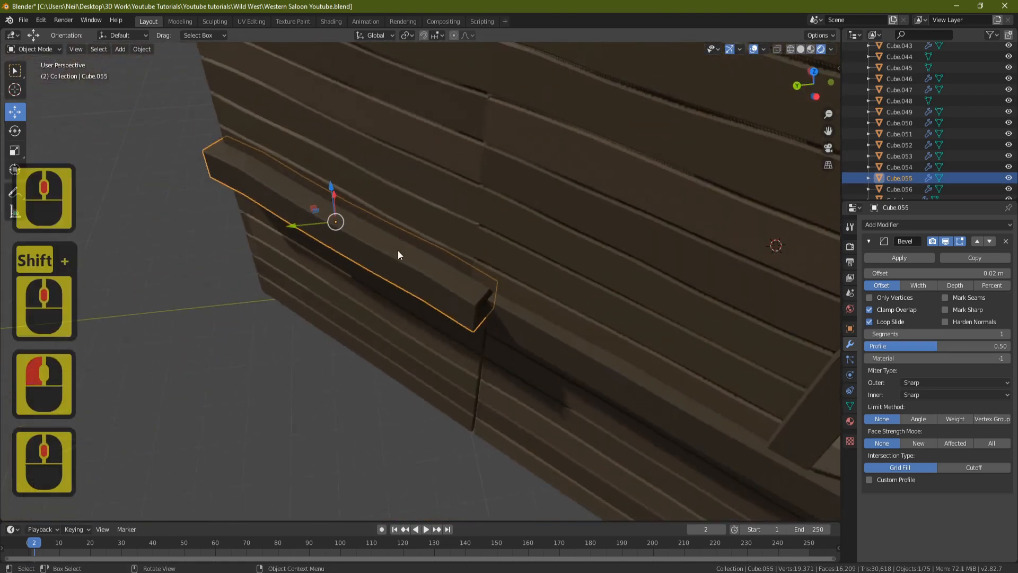
left_click_drag(297, 227, 312, 221)
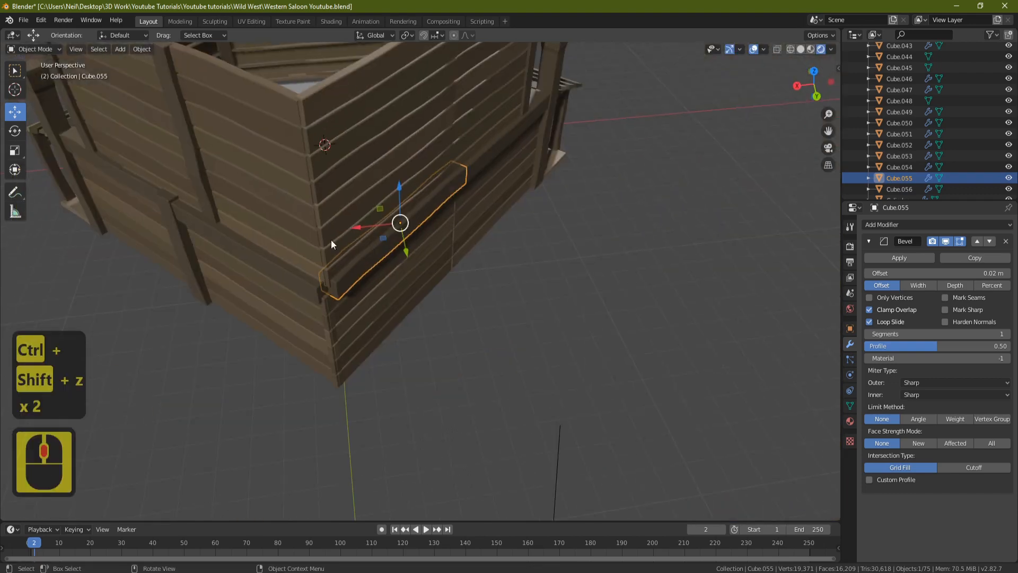
- Duplicate the upper vertical post in the middle of the finished plank wall and move the copy about -5.02 m along X
scroll(371, 261, "down", 4)
middle_click_drag(331, 240, 376, 283)
scroll(377, 283, "up", 1)
left_click(367, 284)
middle_click_drag(472, 284, 357, 313)
key("shift+d")
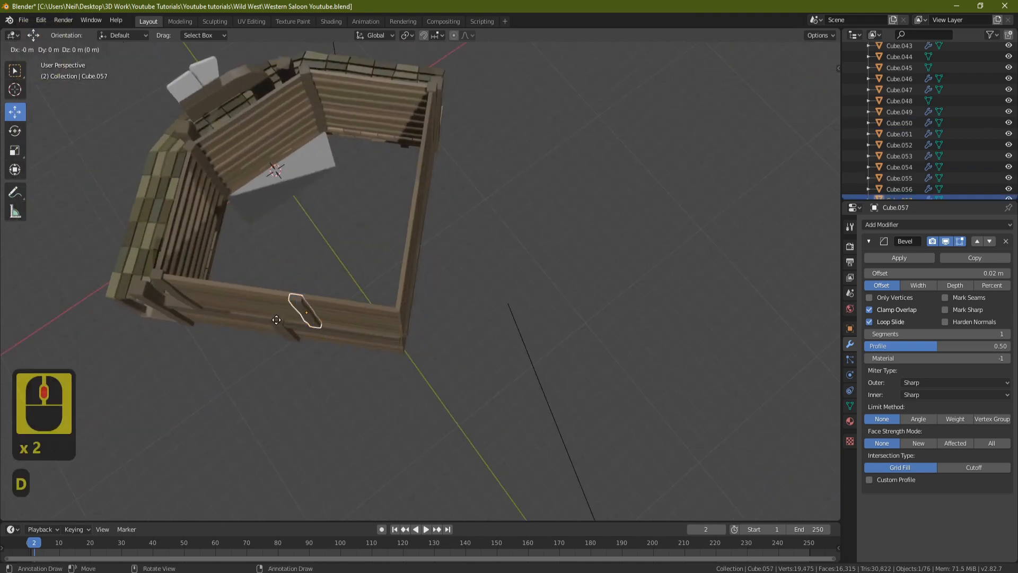
key("x")
left_click(352, 276)
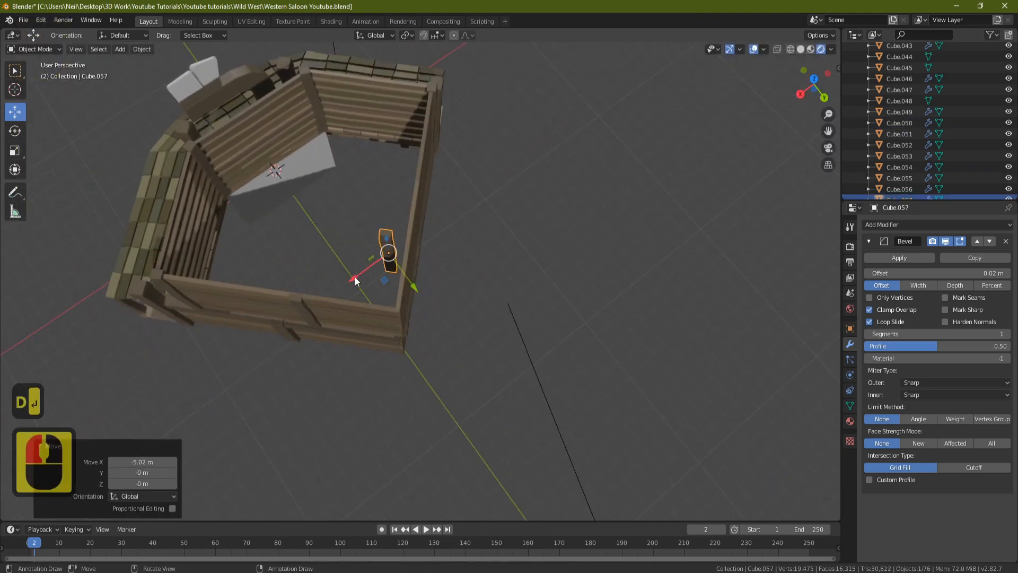
- Rotate the duplicated vertical post 90° around Z and move it about -2.53 m along X to the outside of the adjoining wall
type("rz90")
key("Return")
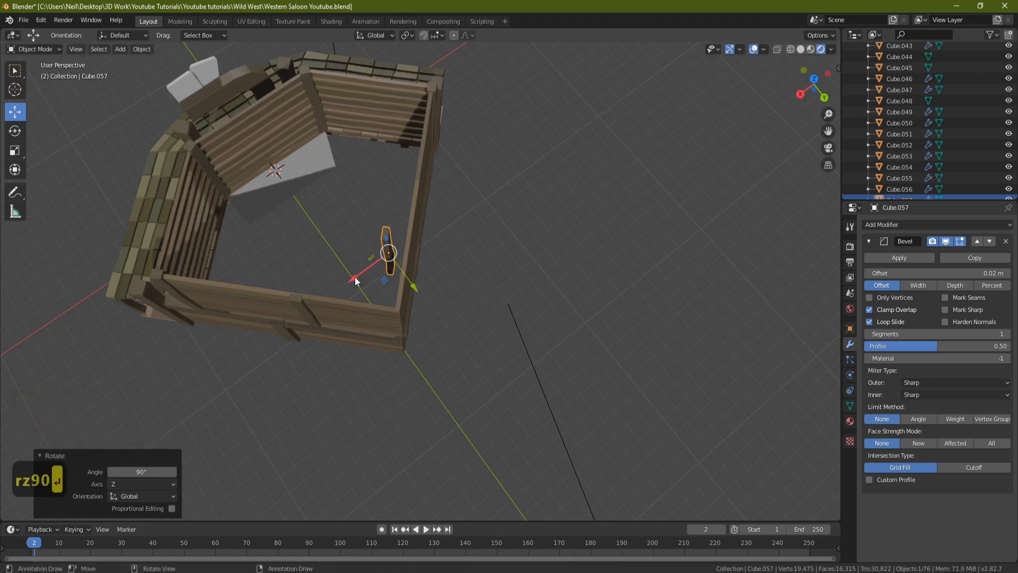
left_click_drag(355, 272, 414, 253)
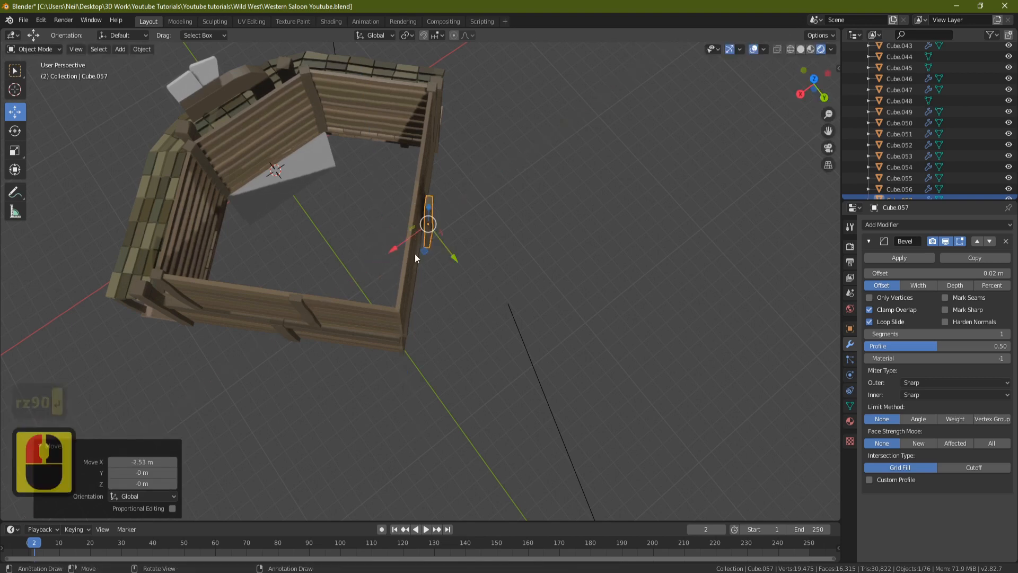
middle_click_drag(414, 254, 436, 264)
scroll(448, 274, "up", 6)
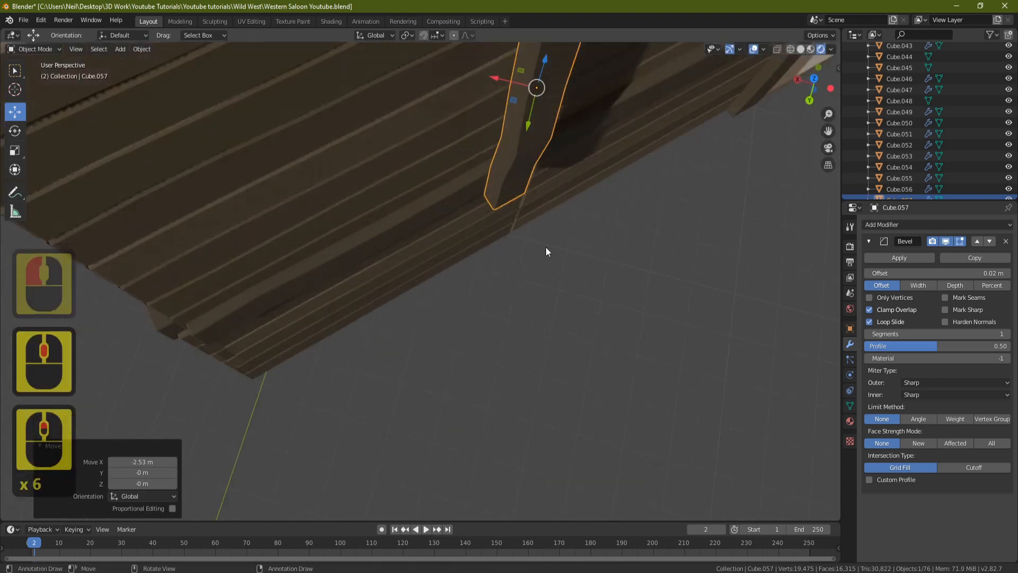
middle_click_drag(545, 248, 507, 265)
scroll(514, 249, "down", 3)
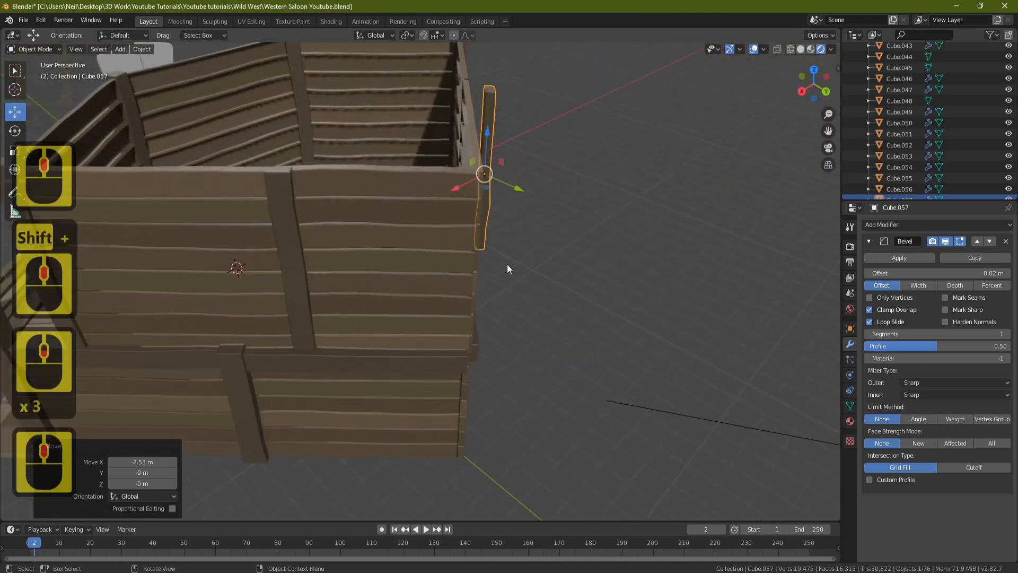
- Rotate the duplicated upper vertical post 180° around the global Z axis
middle_click_drag(325, 290, 249, 271)
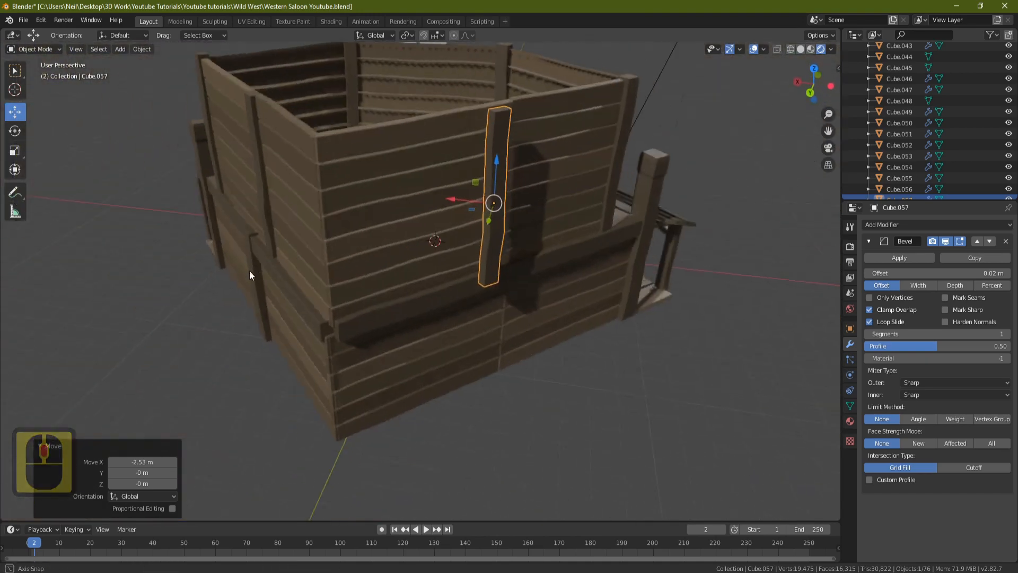
scroll(480, 268, "up", 2)
middle_click_drag(456, 269, 424, 286)
type("rz")
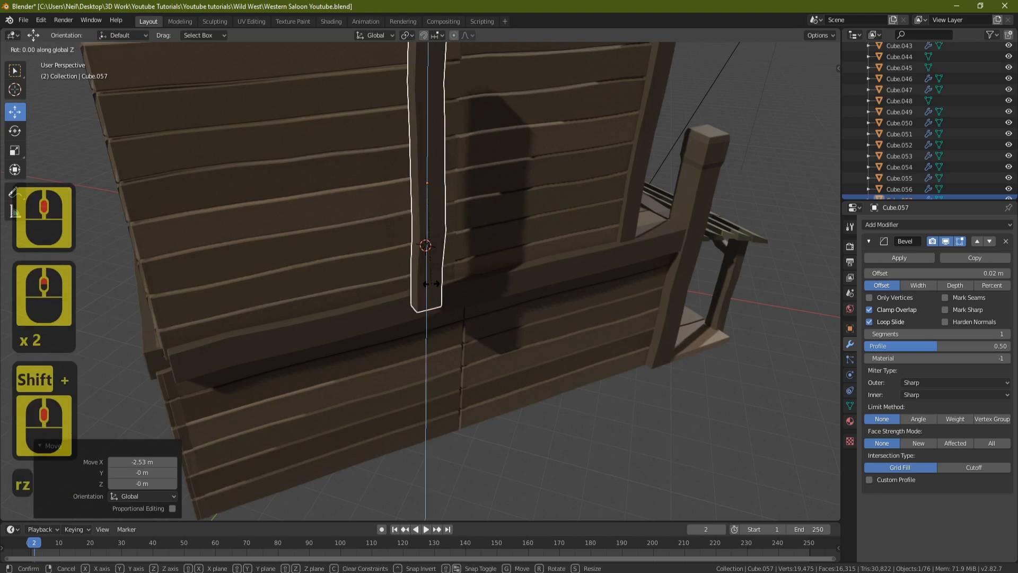
type("180")
key("Return")
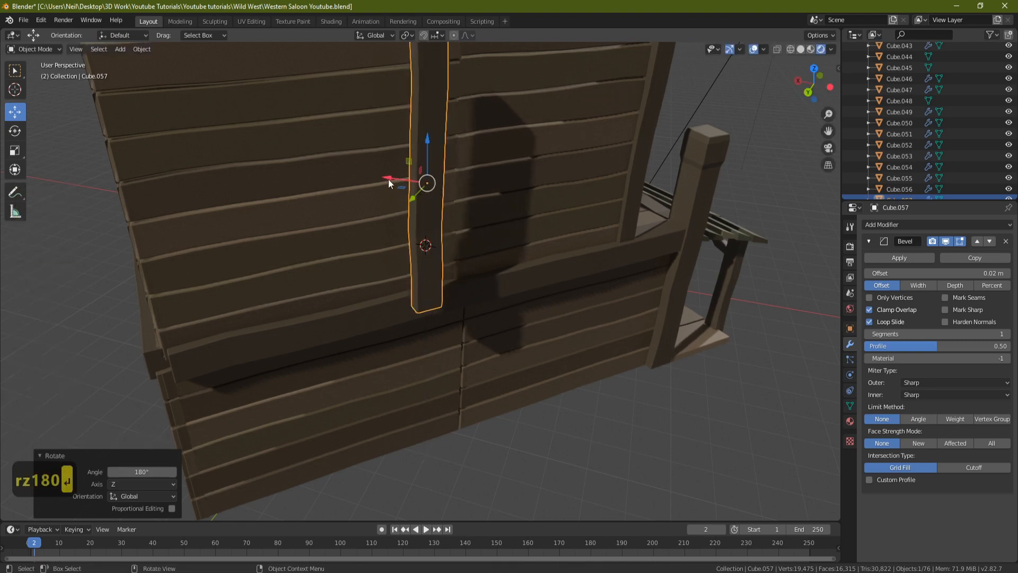
- Move the rotated post about -1.02 m along Y and -0.119 m along X onto the wall, leaving nothing selected
key("g")
key("y")
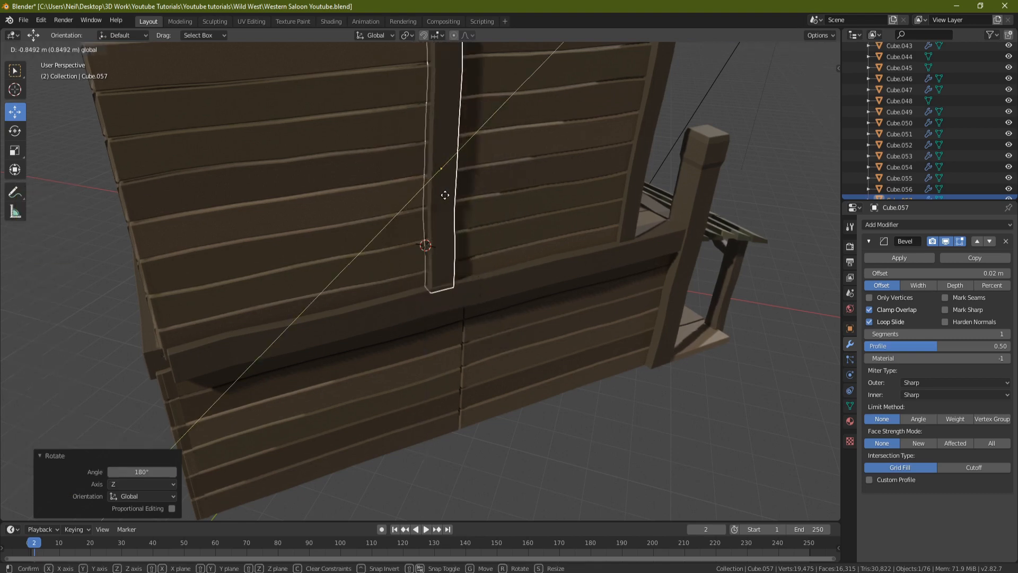
left_click(433, 192)
key("g")
key("x")
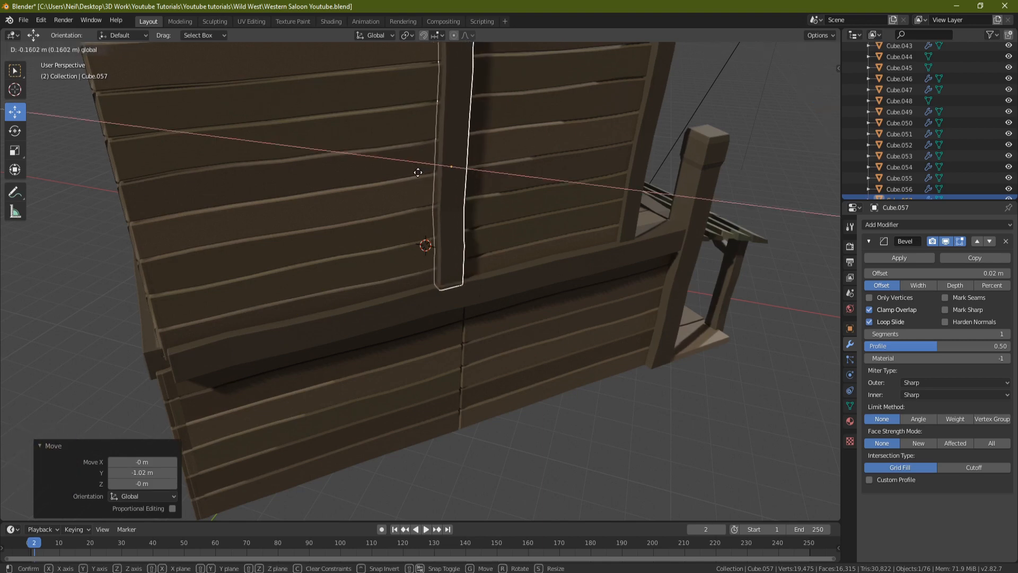
left_click(417, 173)
middle_click_drag(536, 196, 448, 256)
middle_click_drag(448, 256, 462, 125)
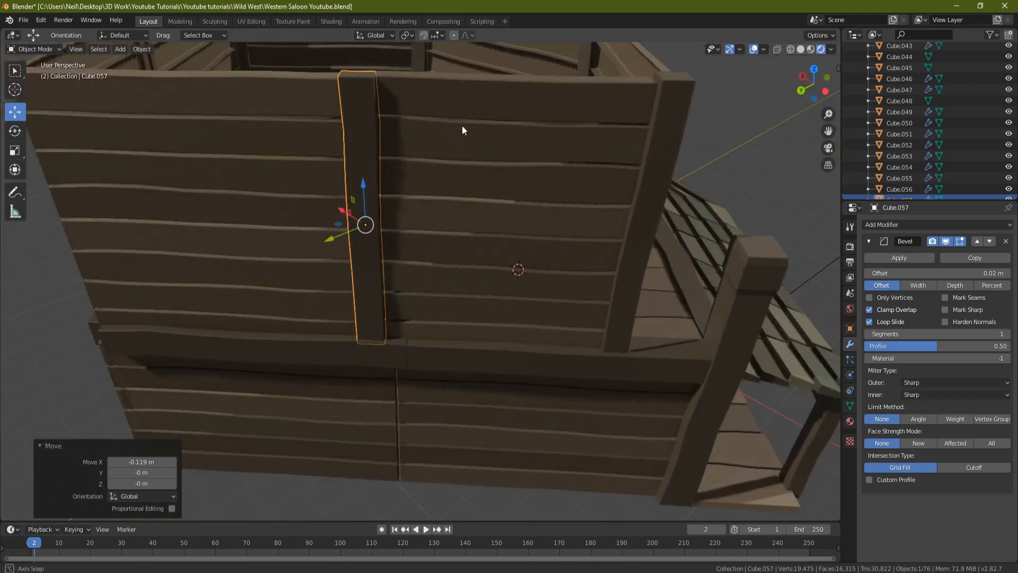
scroll(473, 105, "up", 2)
key("a")
key("a")
scroll(432, 190, "down", 4)
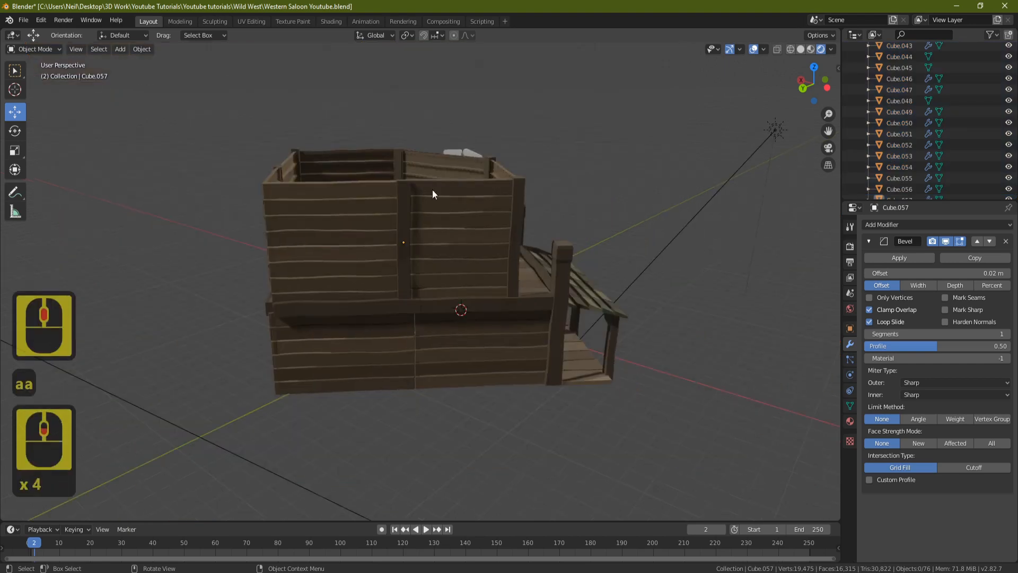
- Add a cube and move it about 14.7 m along Y to the saloon's bare rear corner
scroll(435, 230, "down", 1)
middle_click_drag(434, 230, 455, 204)
middle_click_drag(424, 268, 421, 273, "shift")
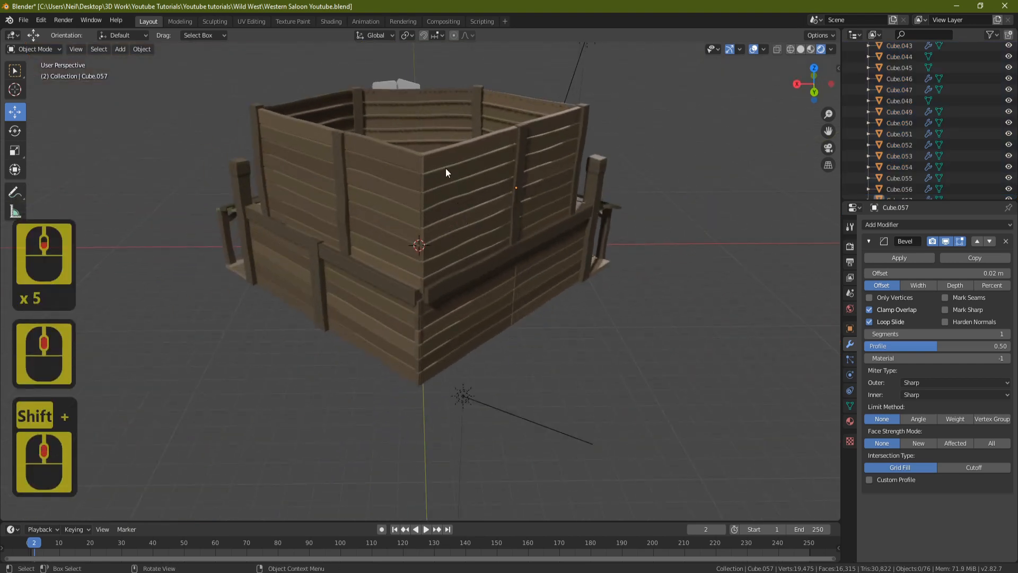
key("shift+a")
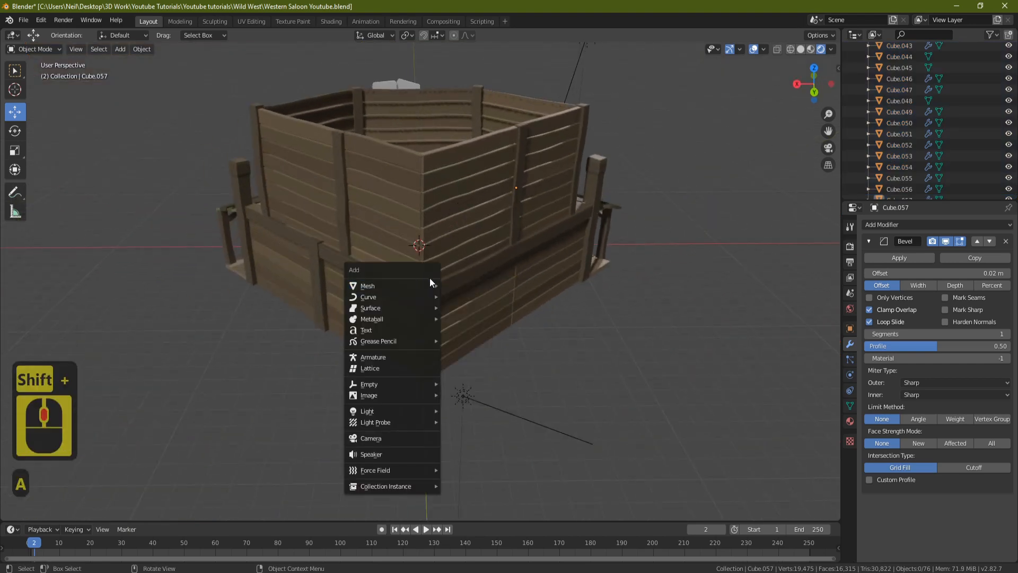
mouse_move(424, 285)
left_click(475, 298)
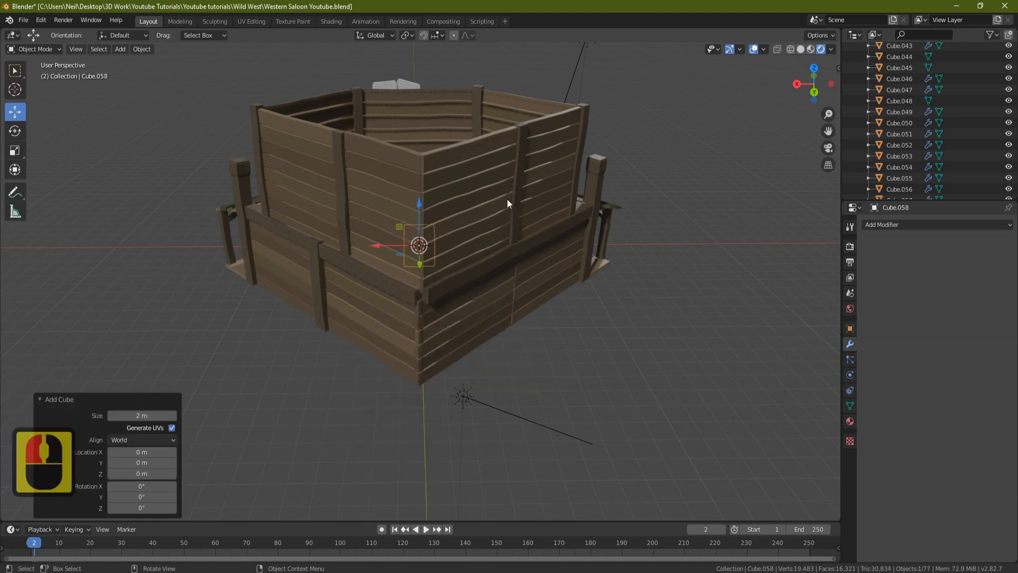
middle_click_drag(507, 199, 530, 231)
key("g")
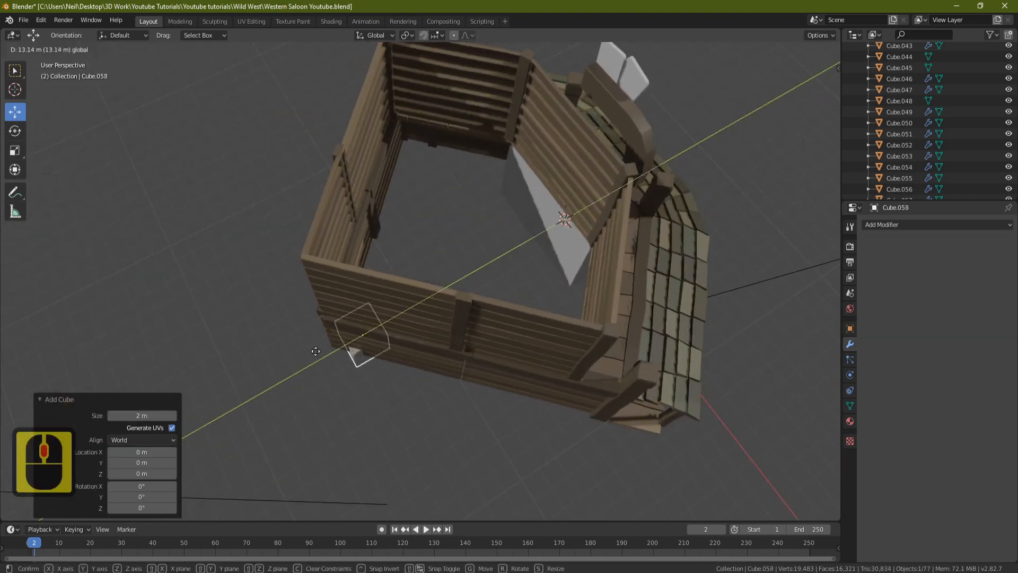
left_click(295, 363)
- Scale the corner cube uniformly to about 0.596 and rotate it 45° around global Z
middle_click_drag(295, 362, 553, 373, "shift")
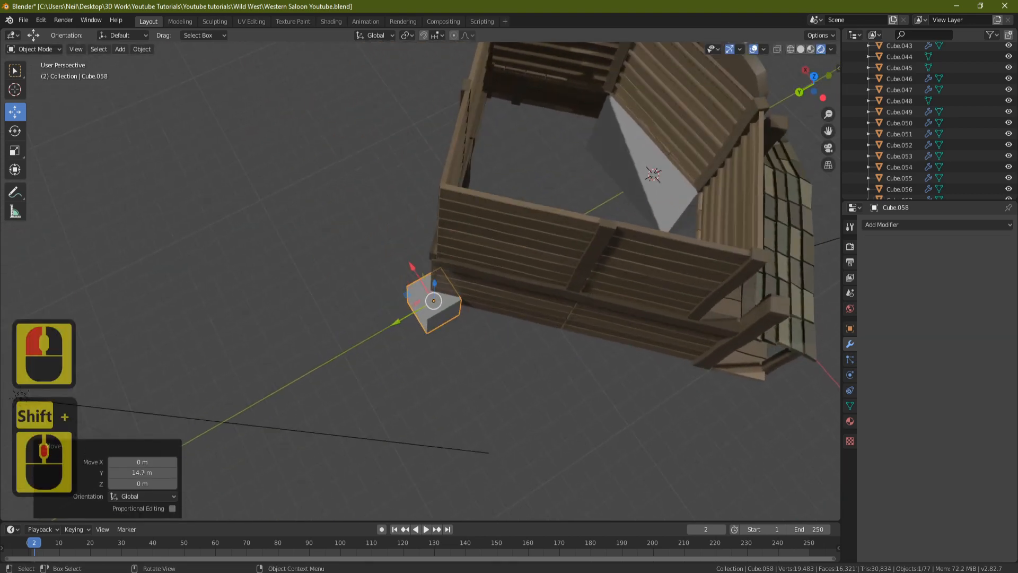
key("s")
left_click(511, 333)
middle_click_drag(511, 332, 657, 254)
scroll(538, 279, "up", 4)
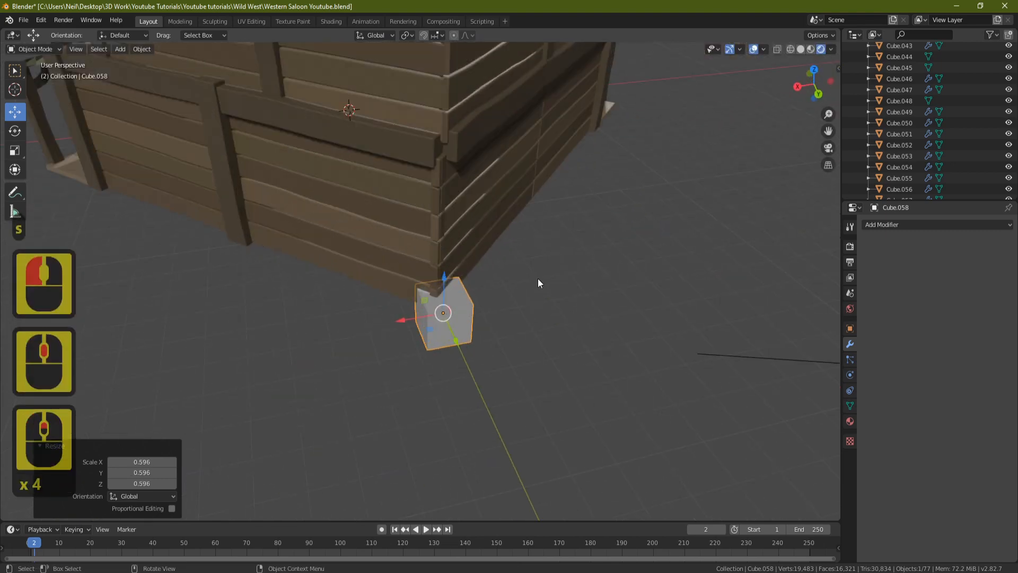
key("r")
key("z")
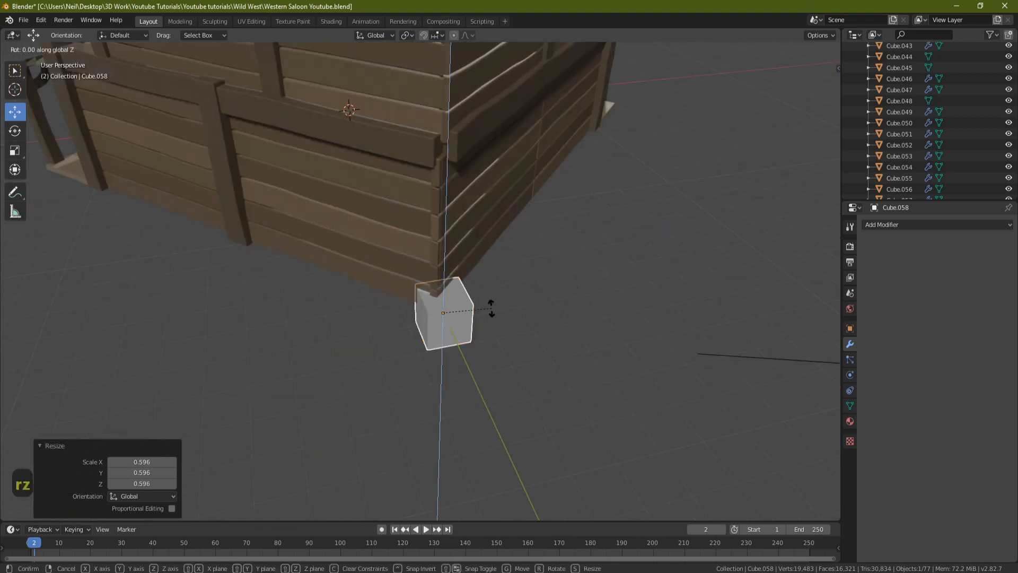
key("Return")
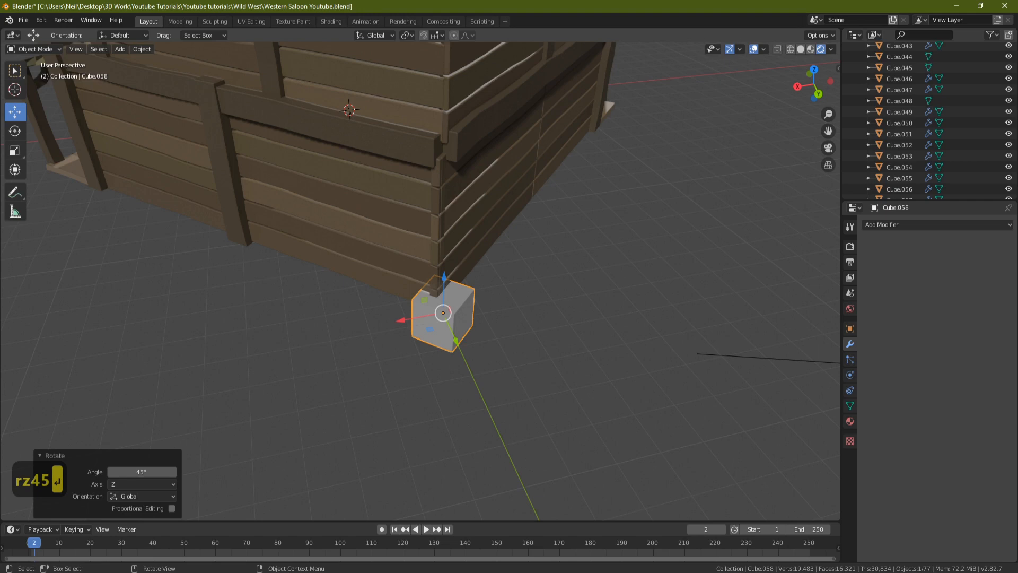
- Scale the corner cube by about 0.737 and shift it about 0.169 m along Y toward the wall corner
key("s")
left_click(507, 316)
middle_click_drag(506, 316, 414, 388, "shift")
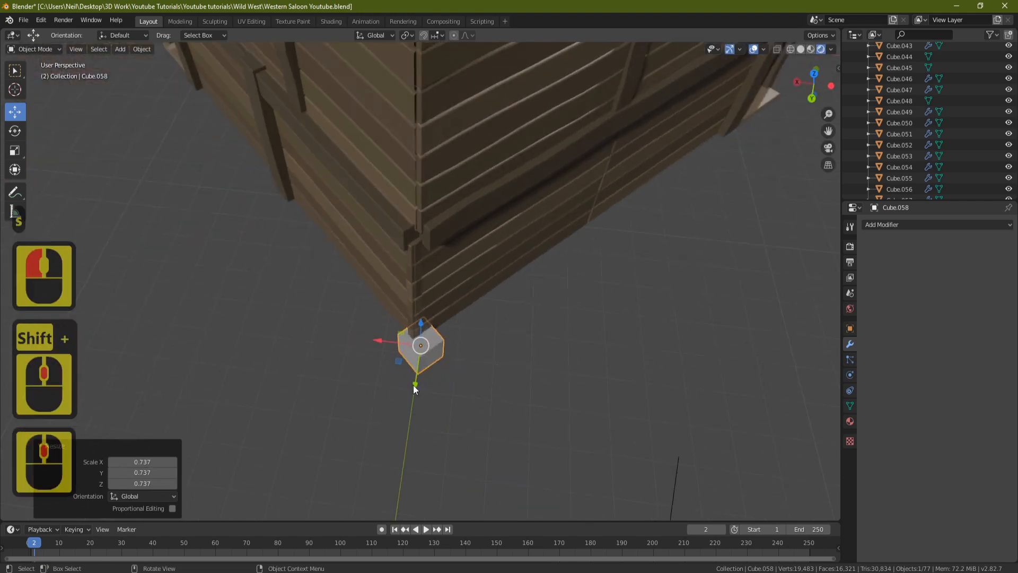
left_click_drag(414, 385, 414, 369)
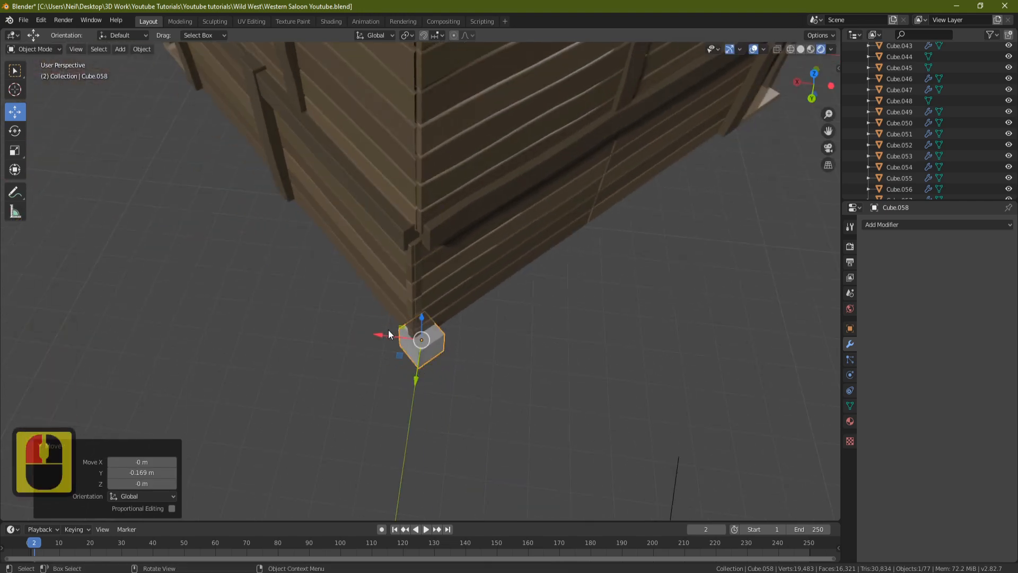
left_click_drag(388, 332, 427, 330)
- In Edit Mode, raise the cube's whole mesh about 0.522 m along Z and turn off proportional editing
key("Tab")
mouse_move(426, 330)
middle_mouse_down()
mouse_move(477, 284)
mouse_move(429, 348)
middle_mouse_up()
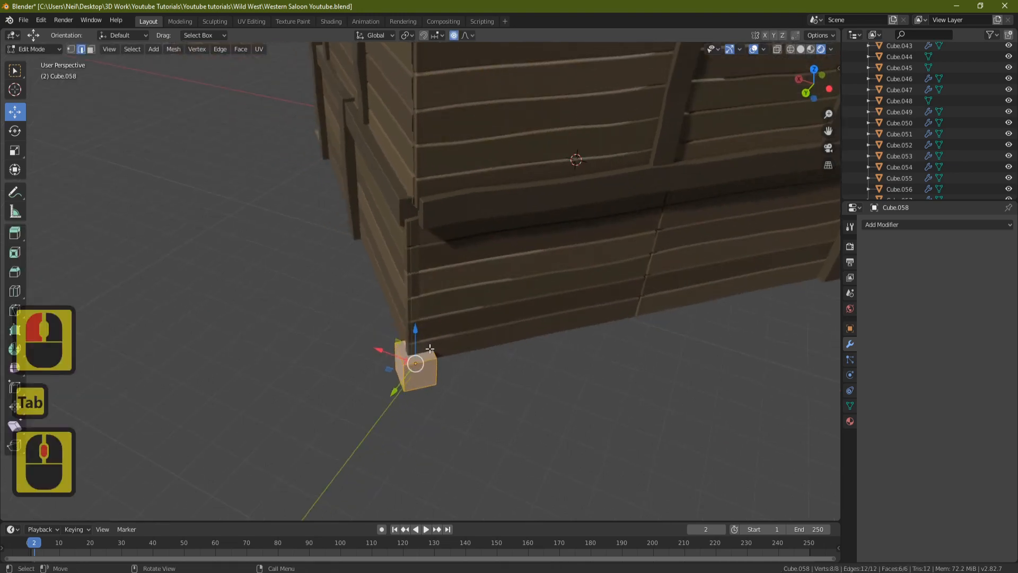
middle_click_drag(521, 356, 407, 298)
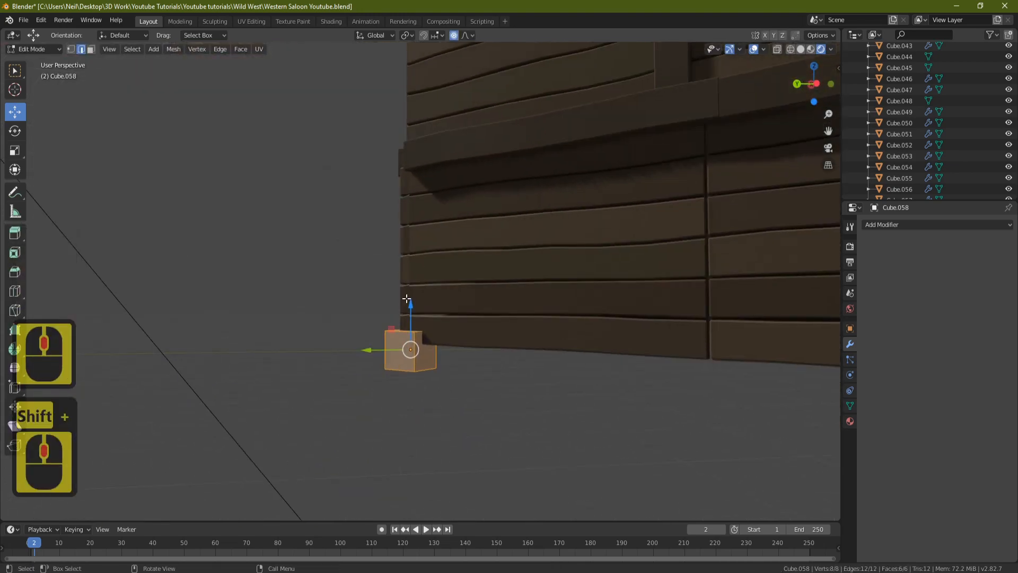
left_click_drag(415, 299, 415, 275)
middle_click_drag(455, 139, 438, 306)
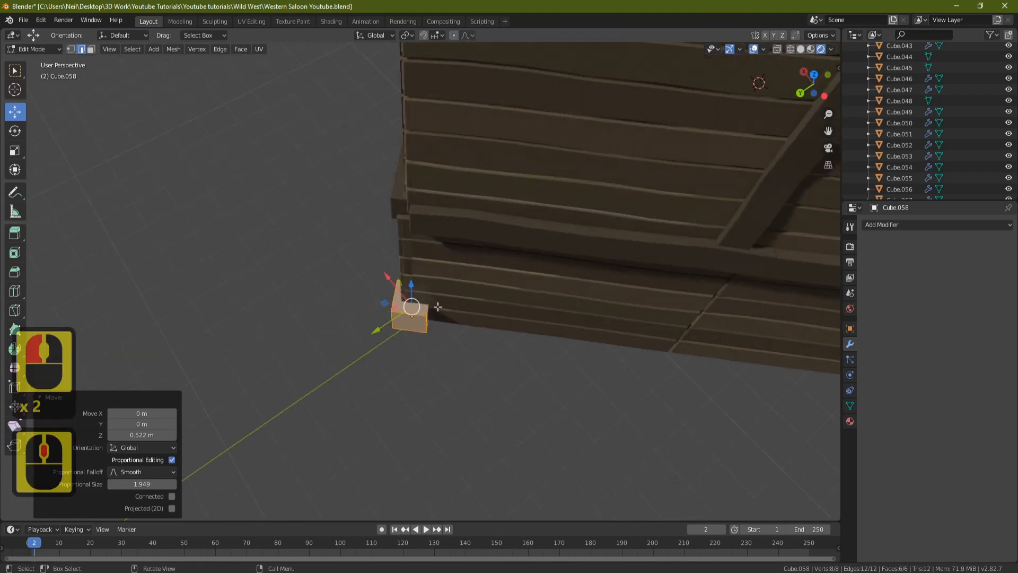
- Raise the cube's top face about 6.53 m and another 2.95 m along Z to form a full-height corner post, and return to Object Mode
left_click(394, 301)
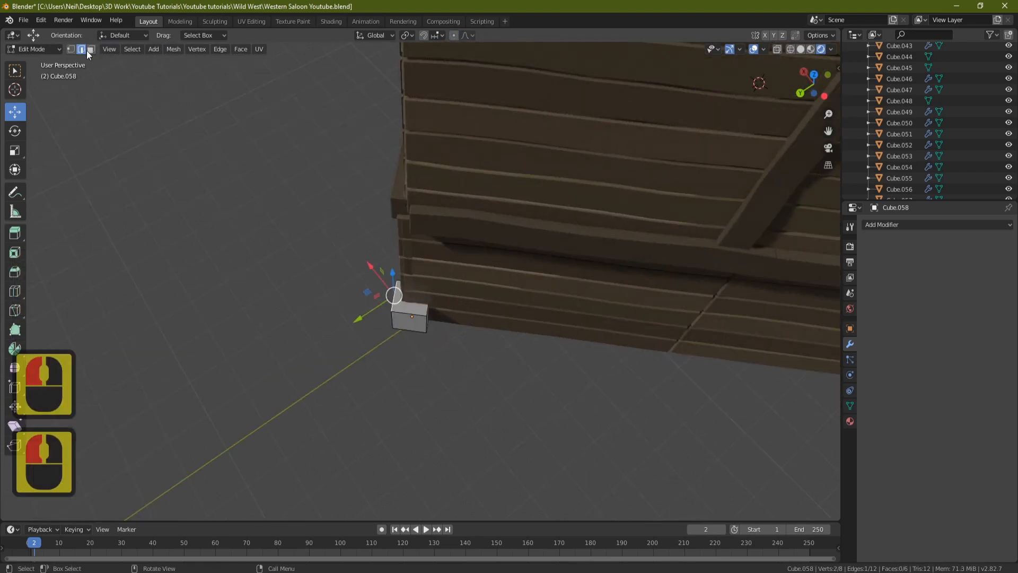
middle_click_drag(466, 272, 408, 257)
left_click_drag(418, 243, 416, 61)
middle_click_drag(416, 61, 466, 256, "shift")
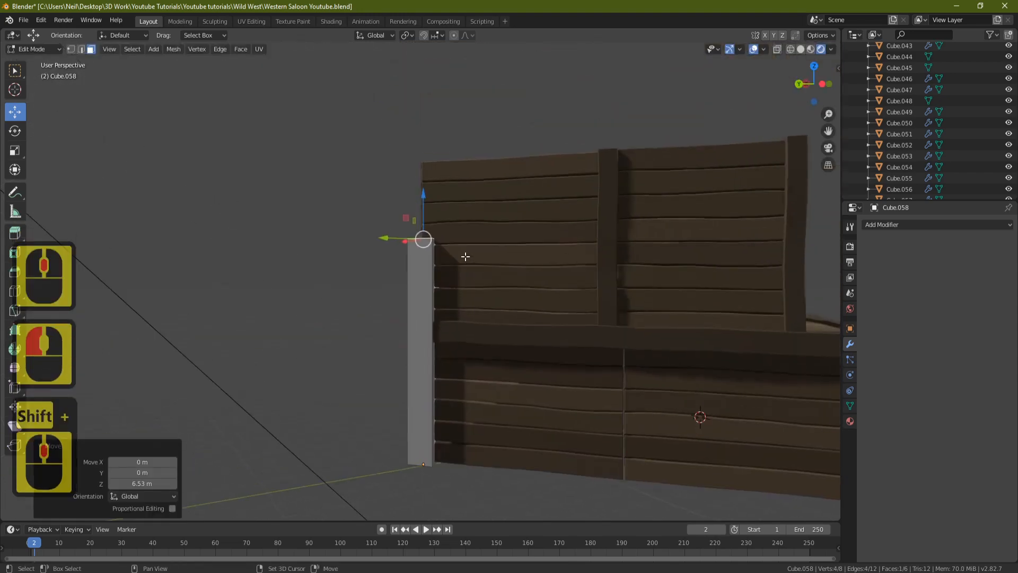
left_click_drag(424, 196, 427, 138)
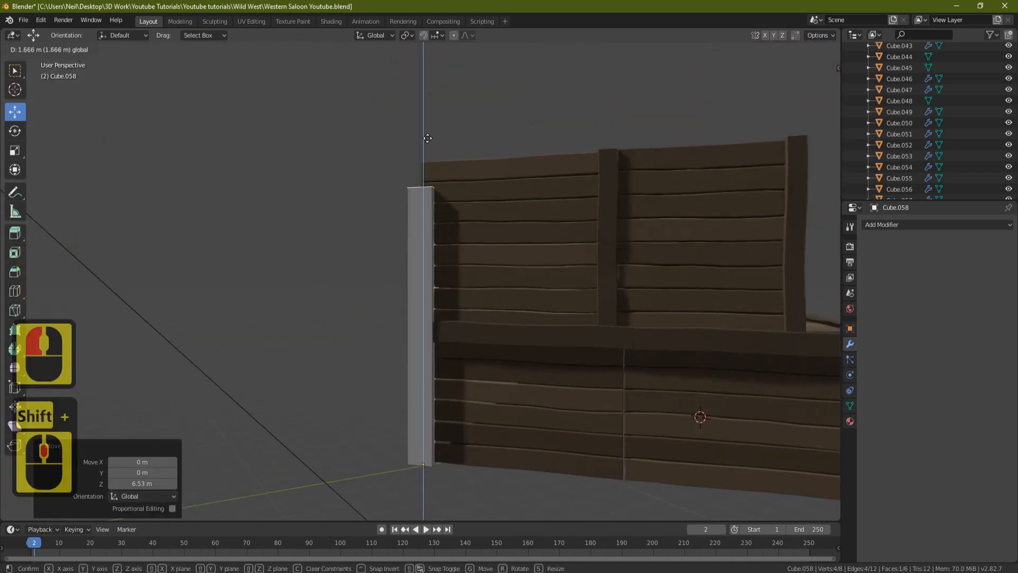
left_click(432, 106)
scroll(316, 166, "down", 4)
middle_click_drag(315, 166, 507, 249)
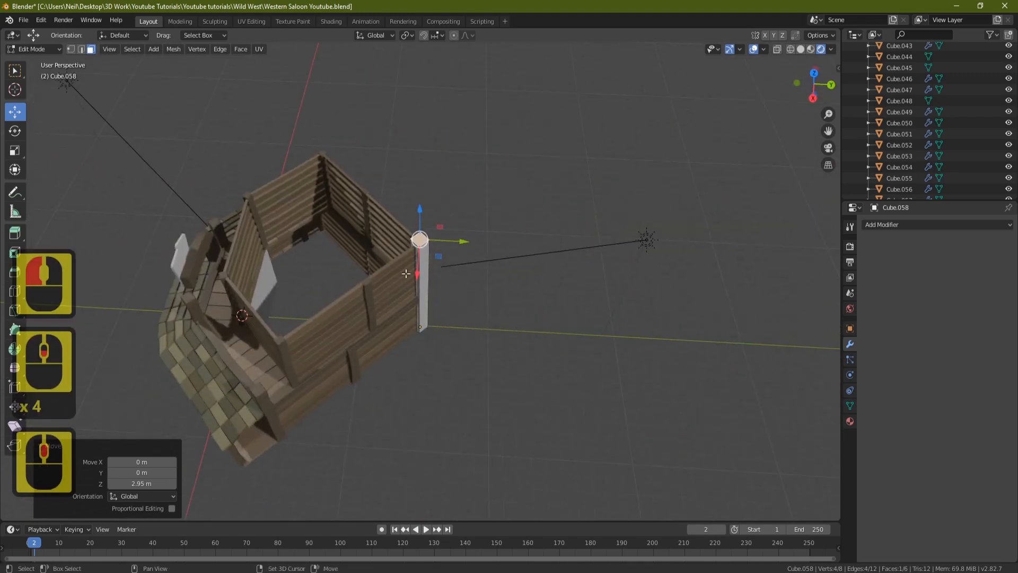
middle_click_drag(375, 329, 531, 368, "shift")
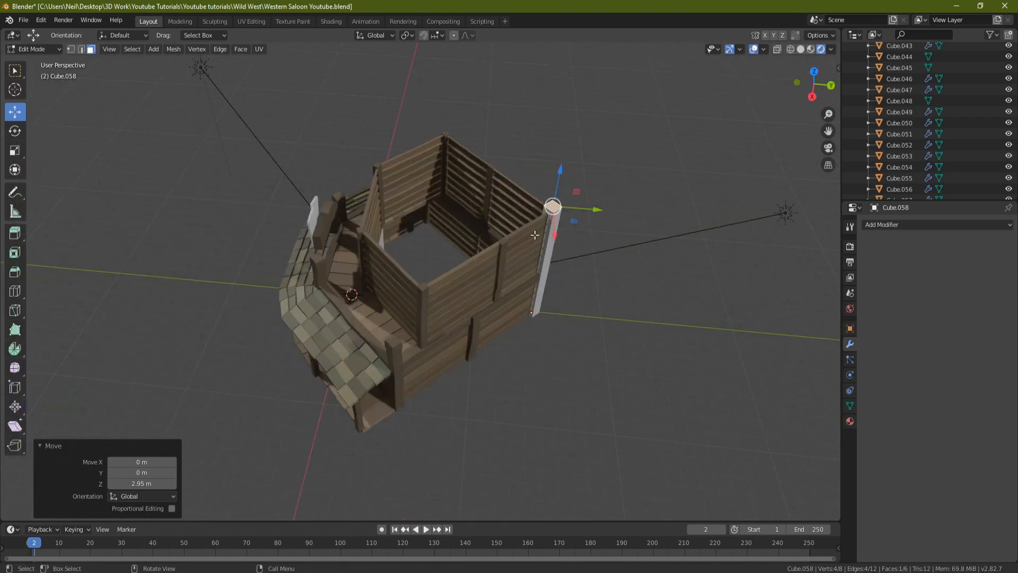
key("Tab")
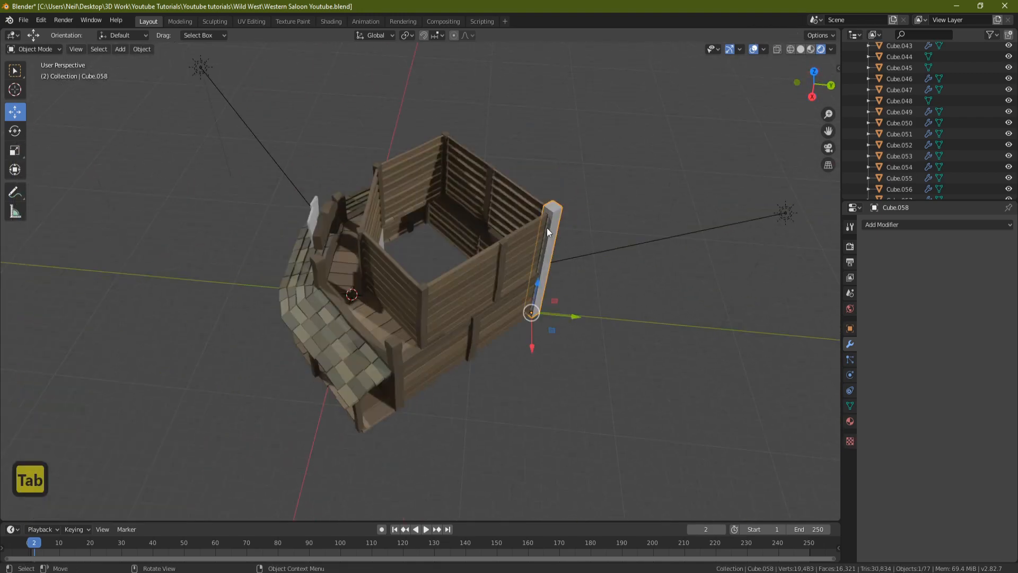
key("alt+h")
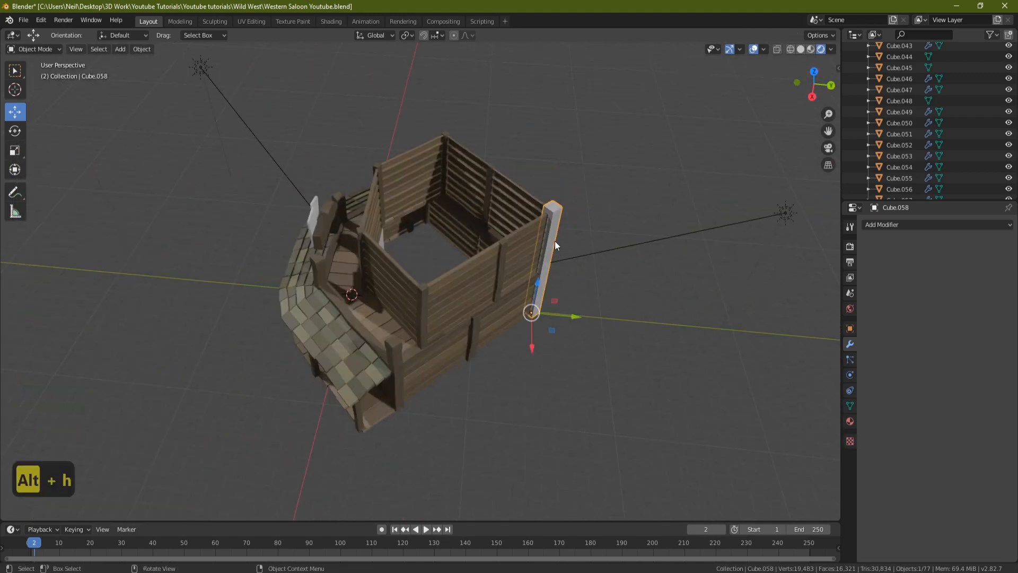
- Duplicate the short lower vertical post and move the copy about -9.37 m along X to the adjoining wall
middle_click_drag(555, 241, 459, 310)
left_click(388, 345)
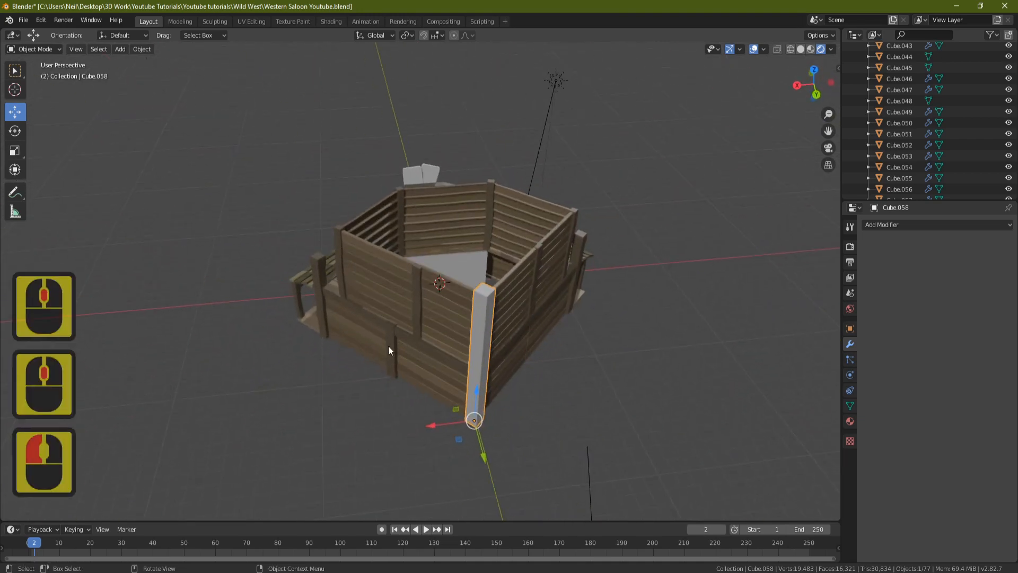
middle_click_drag(519, 350, 467, 307, "shift")
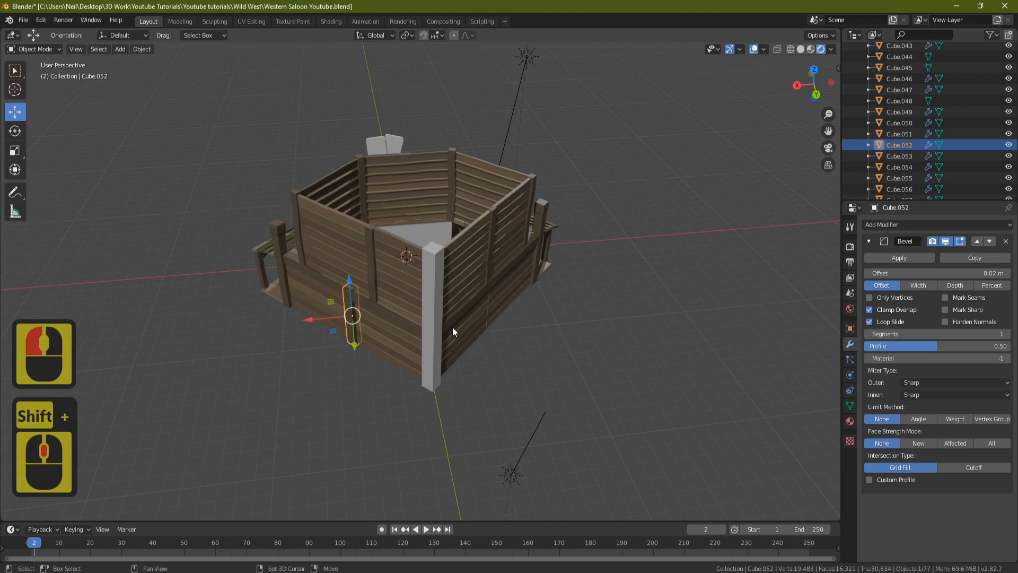
key("shift+d")
key("Return")
left_click_drag(314, 317, 453, 326)
middle_click_drag(547, 326, 477, 322)
middle_click_drag(477, 321, 401, 317, "shift")
scroll(400, 316, "up", 3)
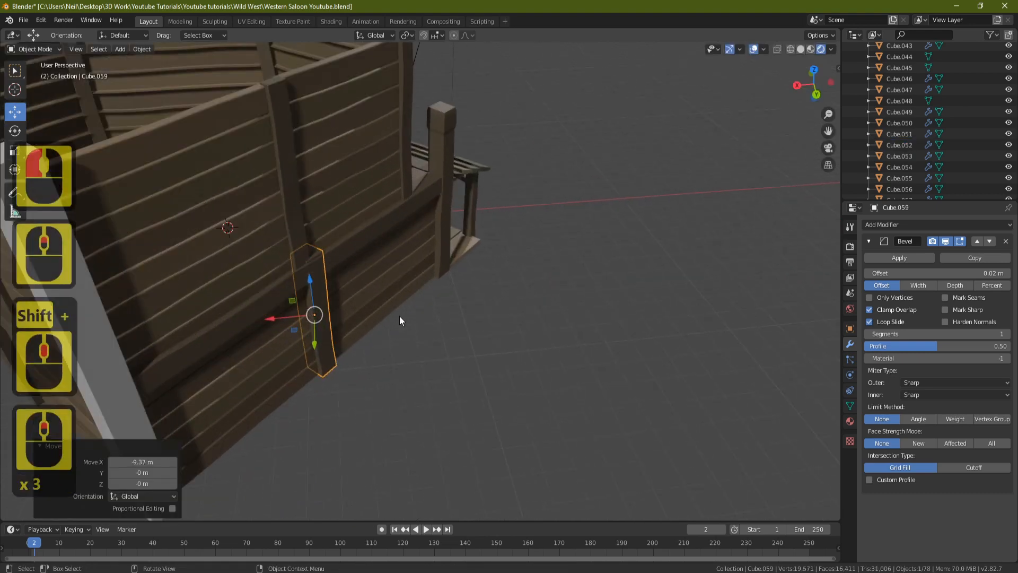
- Rotate the duplicated lower post 90° around Z and adjust its X position to fit against the wall
key("r")
key("z")
key("9")
key("0")
key("Return")
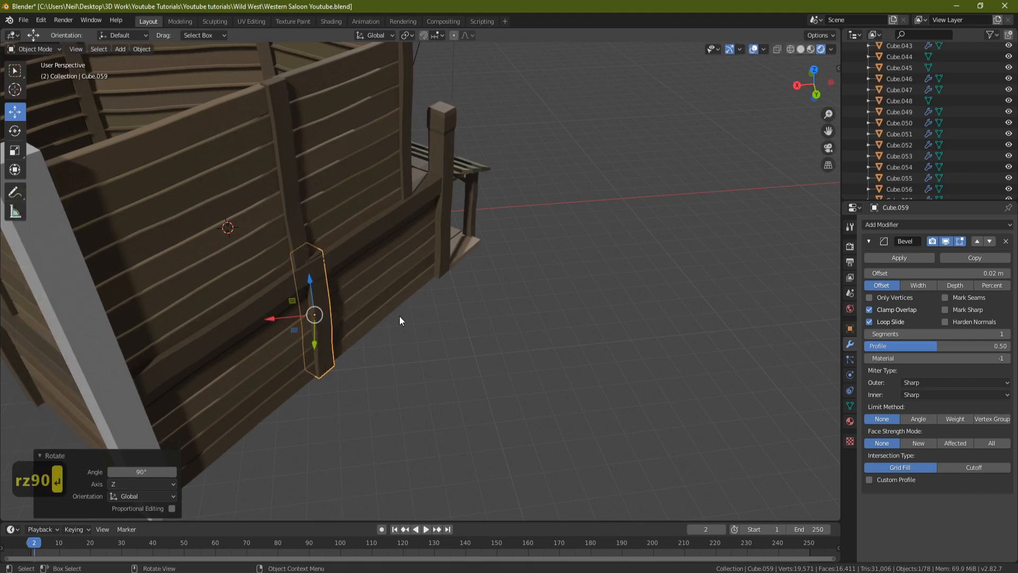
mouse_move(278, 317)
left_mouse_down()
mouse_move(315, 323)
mouse_move(279, 315)
left_mouse_up()
- Shift the upper post on the same wall about 0.0875 m along Y and about 0.18 m along X
middle_click_drag(374, 140, 253, 264, "shift")
left_click(252, 264)
middle_click_drag(354, 301, 362, 314)
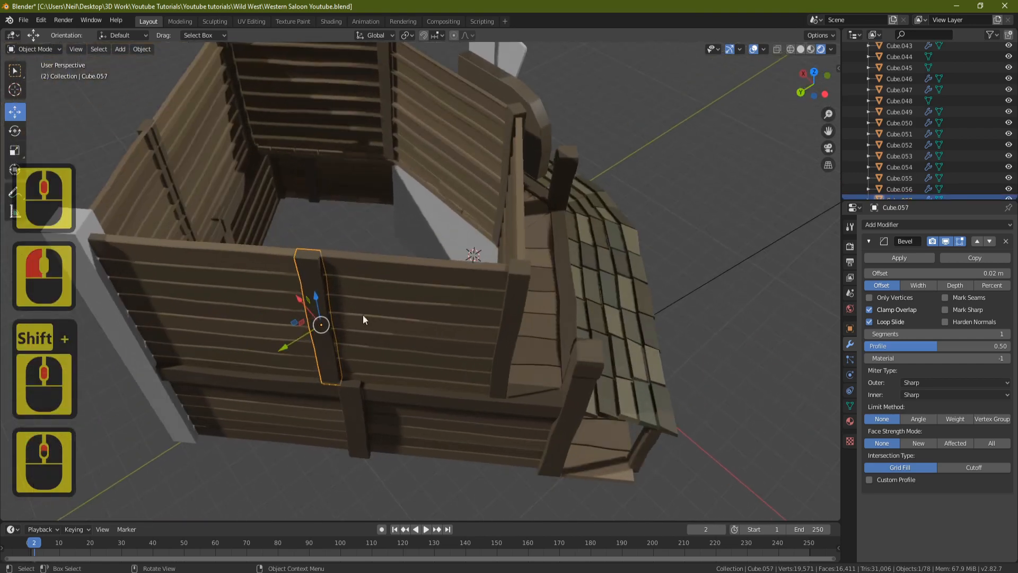
left_click_drag(279, 347, 275, 351)
key("g")
key("x")
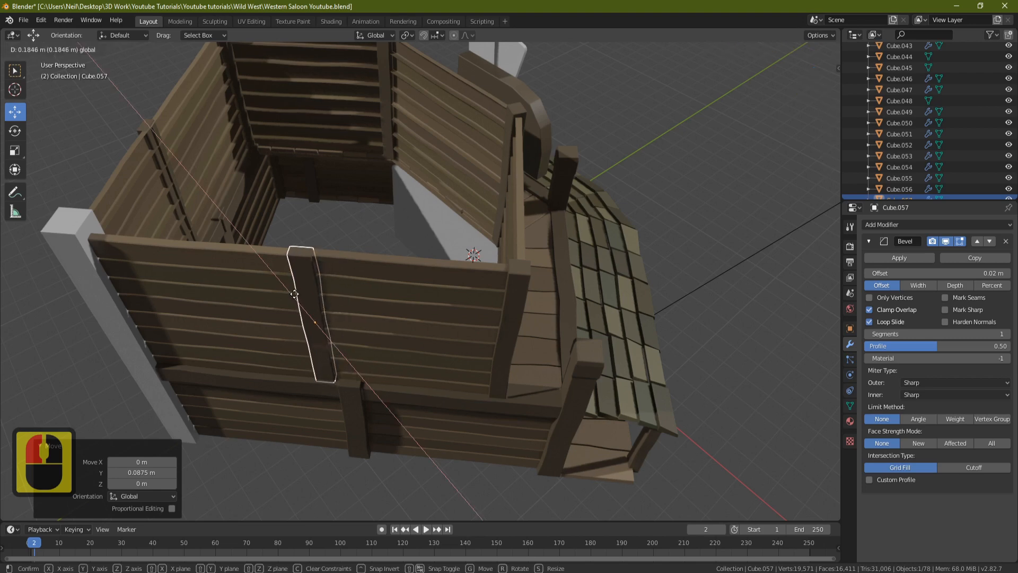
left_click(294, 293)
- Shift both upper panels of the side wall about 0.137 m along Y and 0.138 m along X, and deselect everything
middle_click_drag(377, 278, 278, 291)
left_click(278, 291)
left_click(390, 293, "shift")
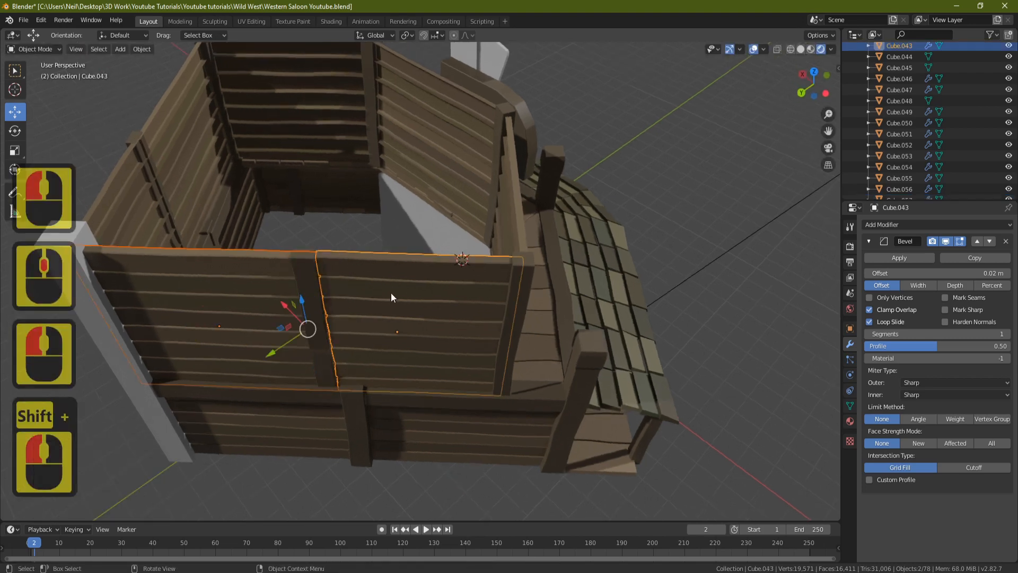
middle_click_drag(391, 297, 274, 344)
left_click_drag(286, 348, 273, 333)
key("g")
key("x")
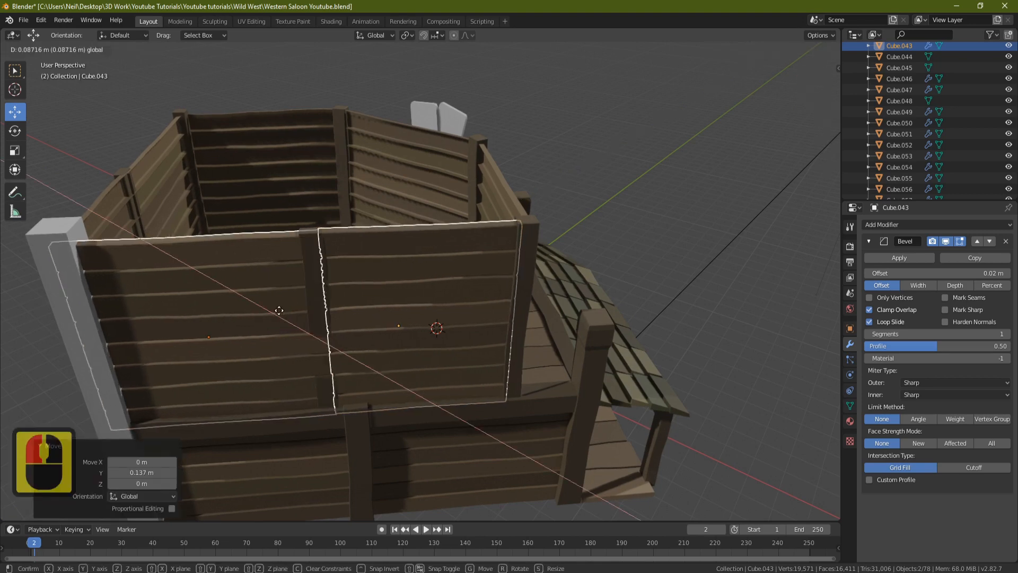
left_click(280, 311)
middle_click_drag(286, 308, 398, 270)
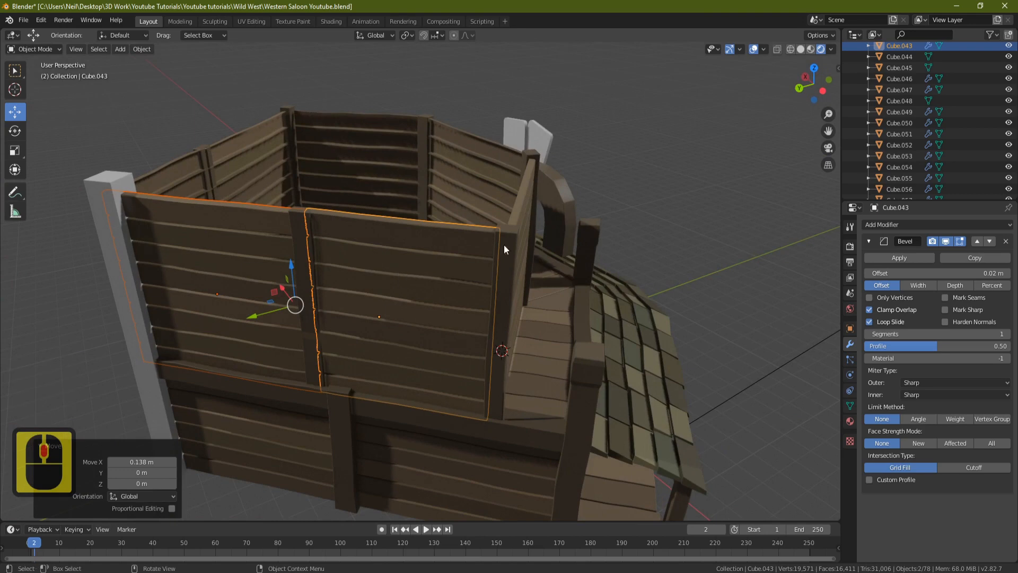
key("a")
key("a")
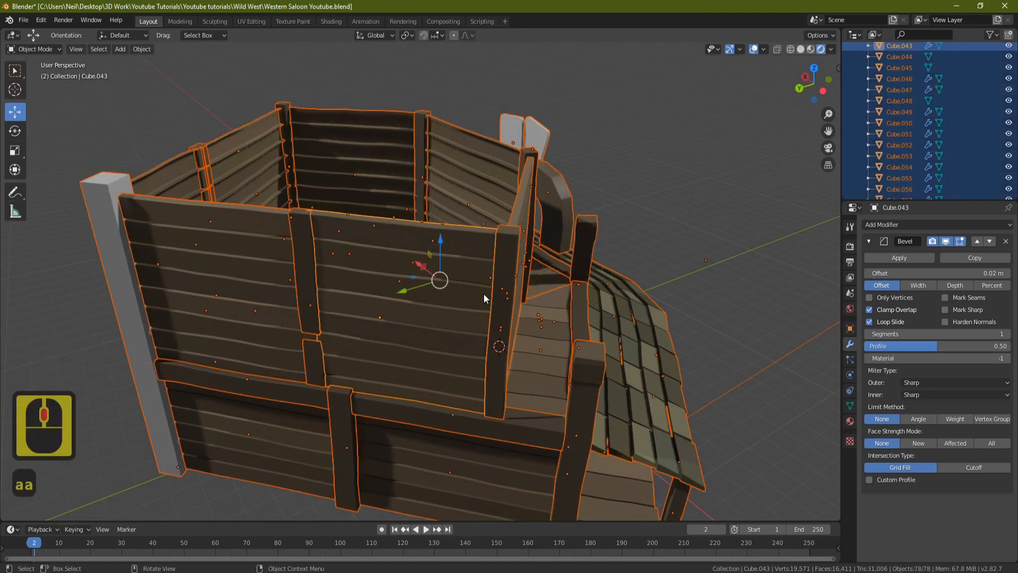
- Move the upper post between those wall panels about -0.0504 m along X and 0.102 m along Y, and deselect it
middle_click_drag(483, 294, 348, 307)
left_click(313, 307)
middle_click_drag(347, 306, 366, 322)
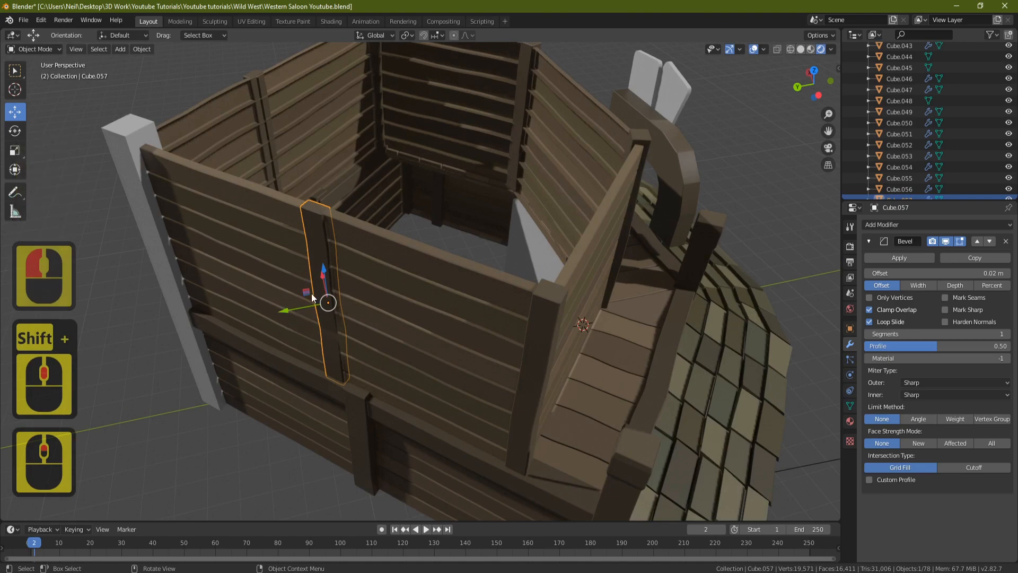
middle_click_drag(289, 311, 333, 315)
left_click_drag(326, 345, 331, 345)
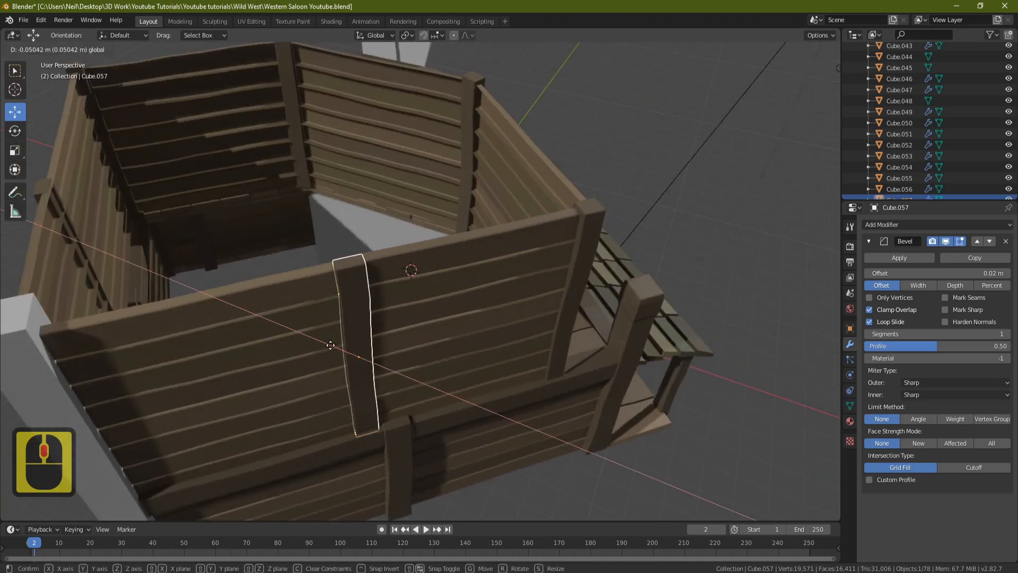
middle_click_drag(330, 345, 300, 281)
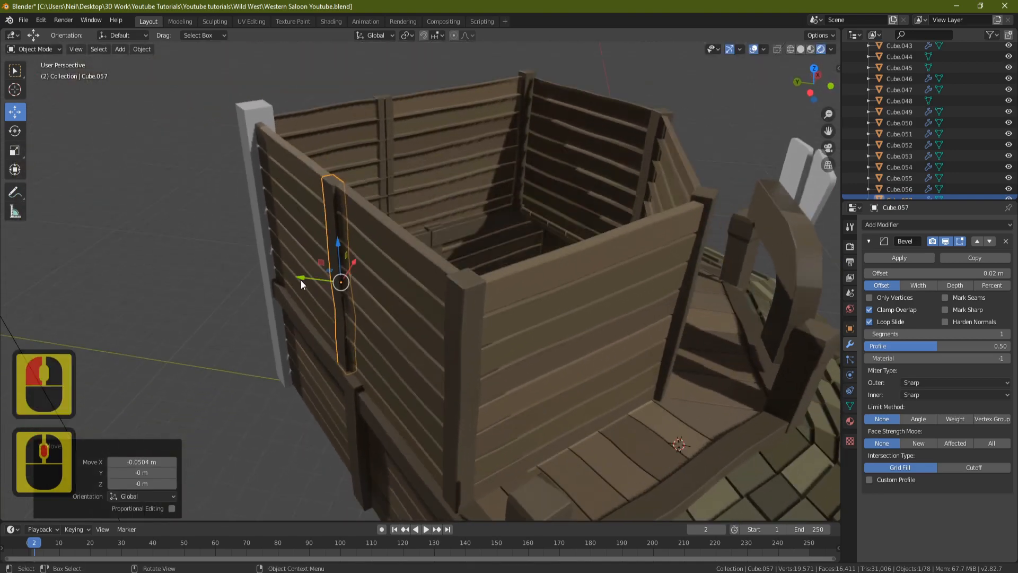
left_click_drag(300, 279, 296, 282)
middle_click_drag(429, 266, 437, 288)
key("q")
key("a")
key("a")
key("a")
key("a")
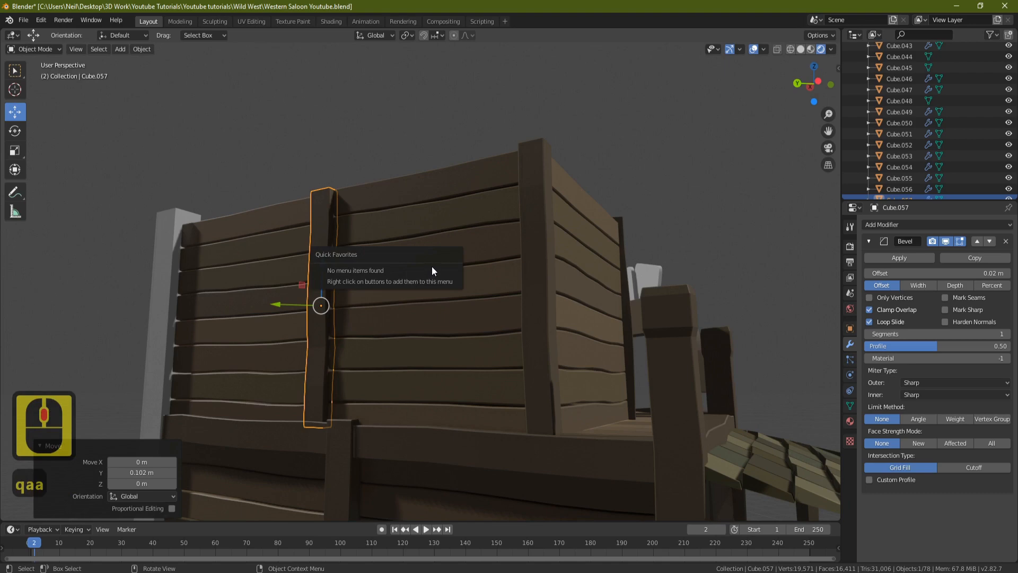
- Examine the whole saloon from above, from the front and from the side walls
middle_click_drag(534, 235, 370, 242)
scroll(476, 291, "down", 4)
scroll(330, 288, "down", 3)
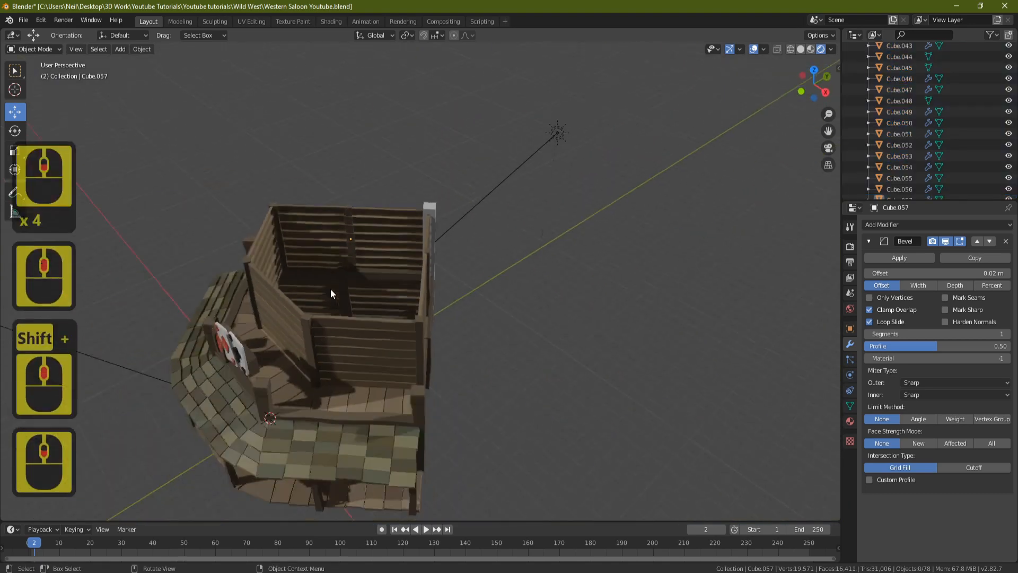
middle_click_drag(329, 288, 454, 247)
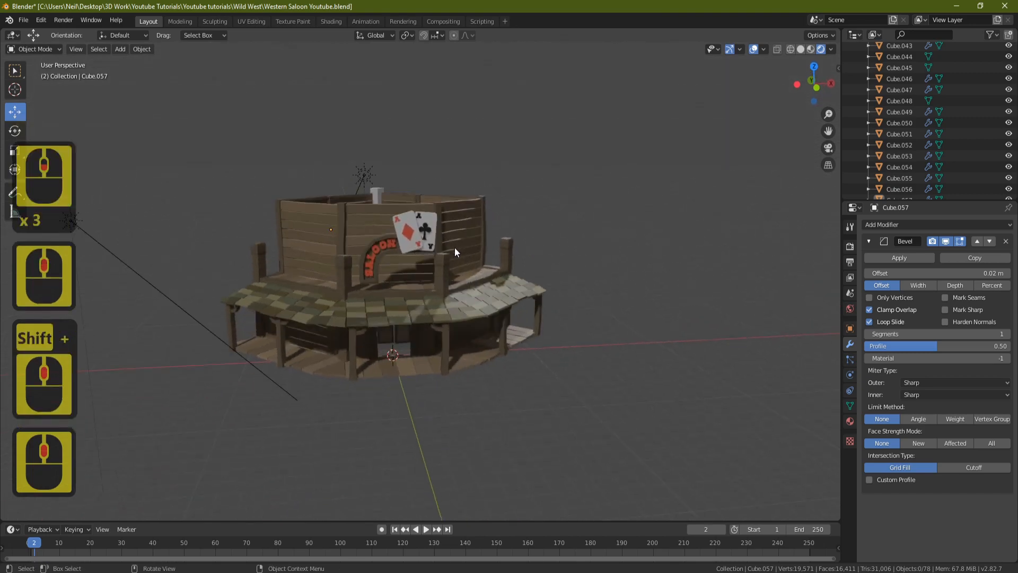
middle_click_drag(463, 205, 346, 244)
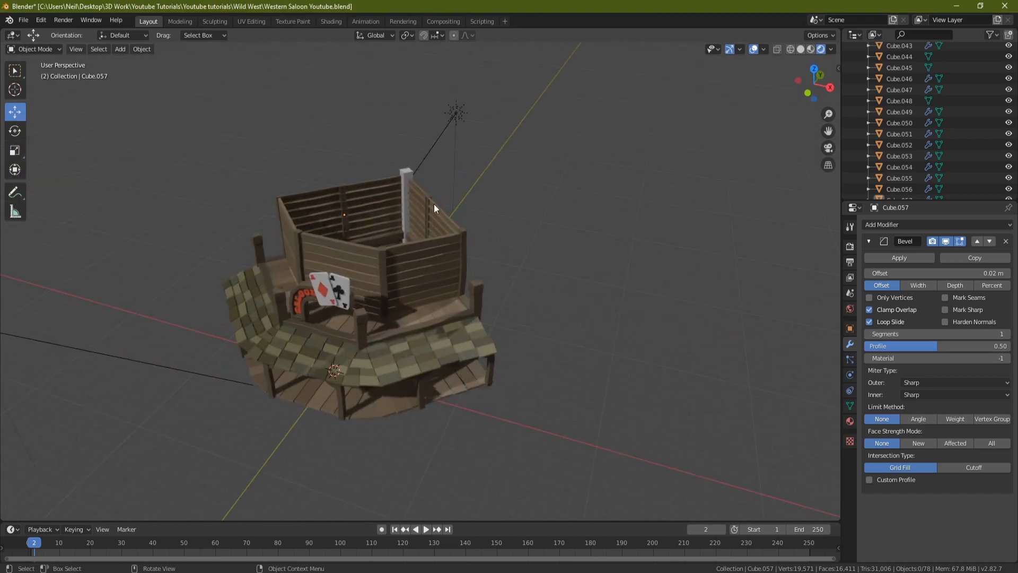
middle_click_drag(373, 282, 288, 167)
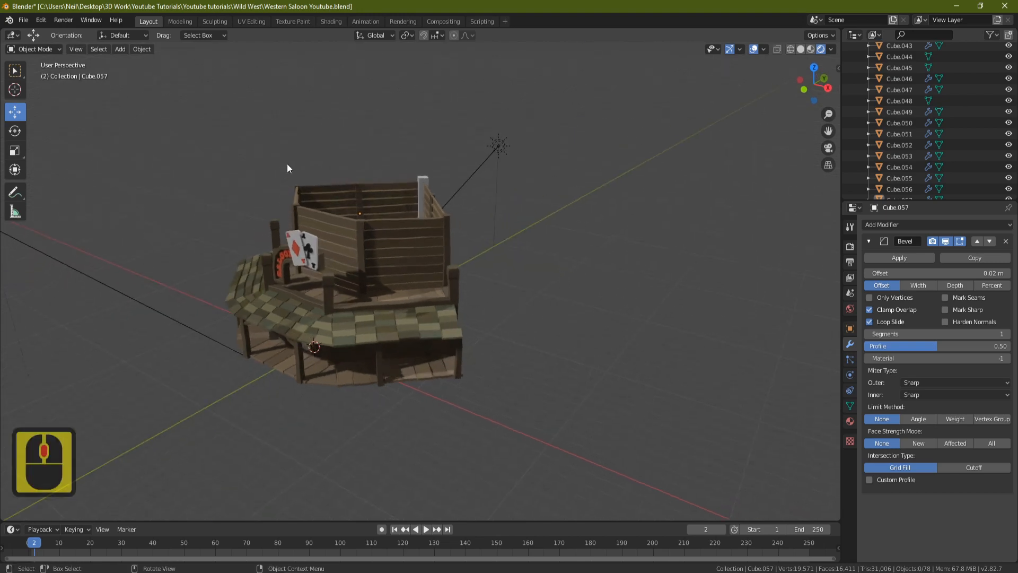
middle_click_drag(321, 260, 425, 320)
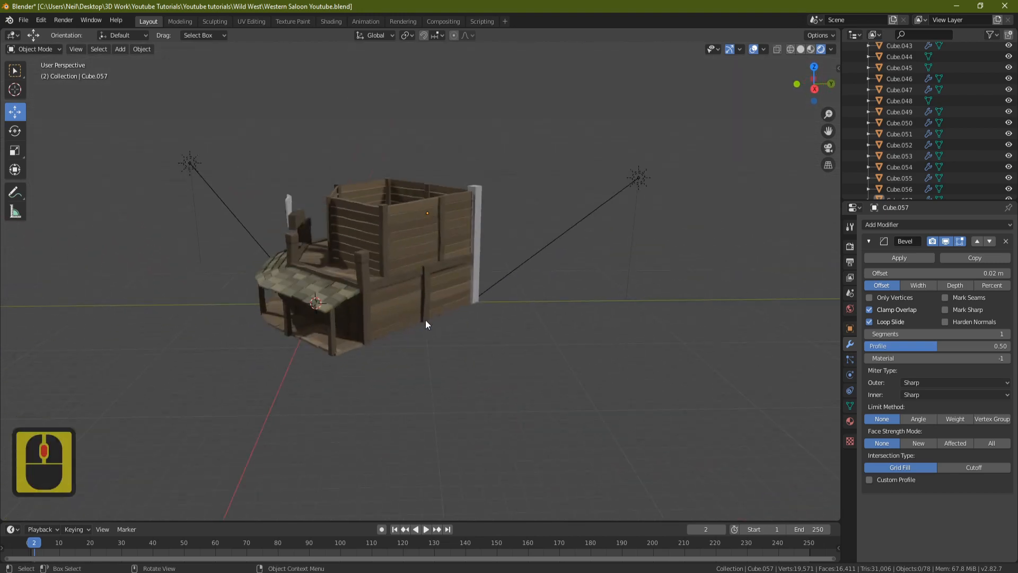
middle_click_drag(301, 231, 468, 252)
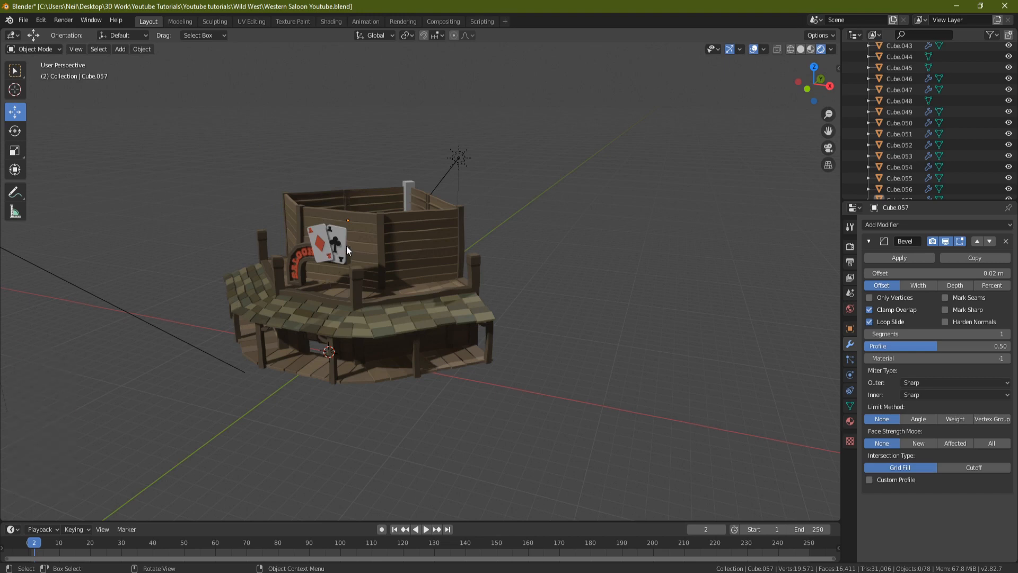
- Add a 2 m cube, raise it about 10.8 m along Z and move it about 1.98 m along Y towards the front wall
key("shift+a")
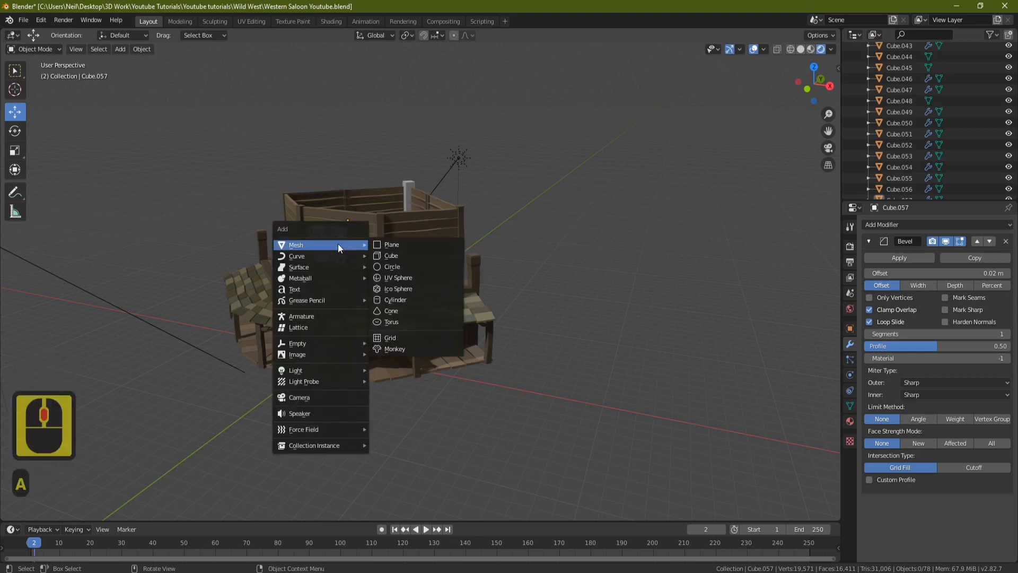
left_click(399, 245)
middle_click_drag(404, 259, 423, 274)
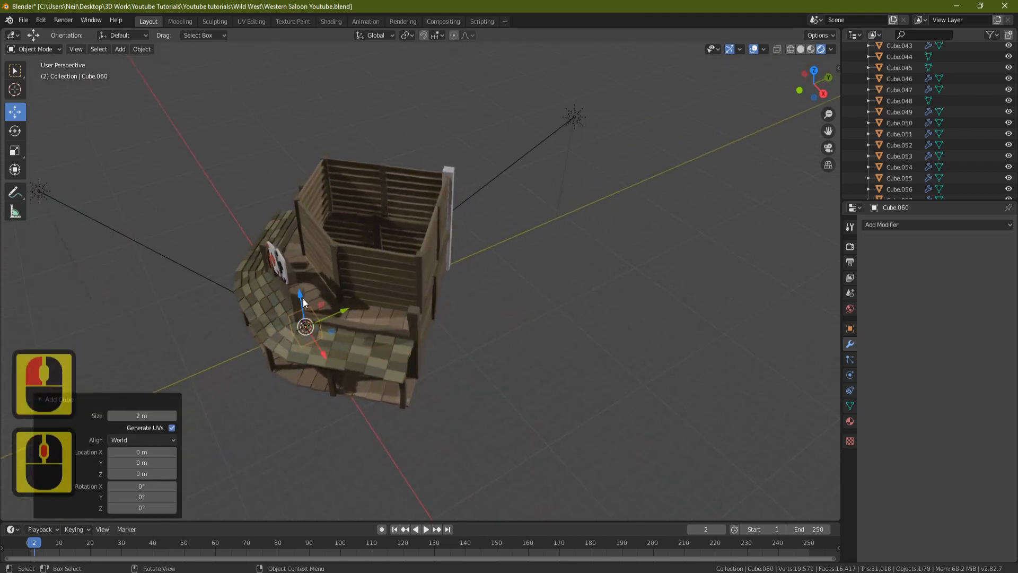
key("g")
left_click_drag(299, 186, 299, 186)
middle_click_drag(337, 217, 369, 286, "shift")
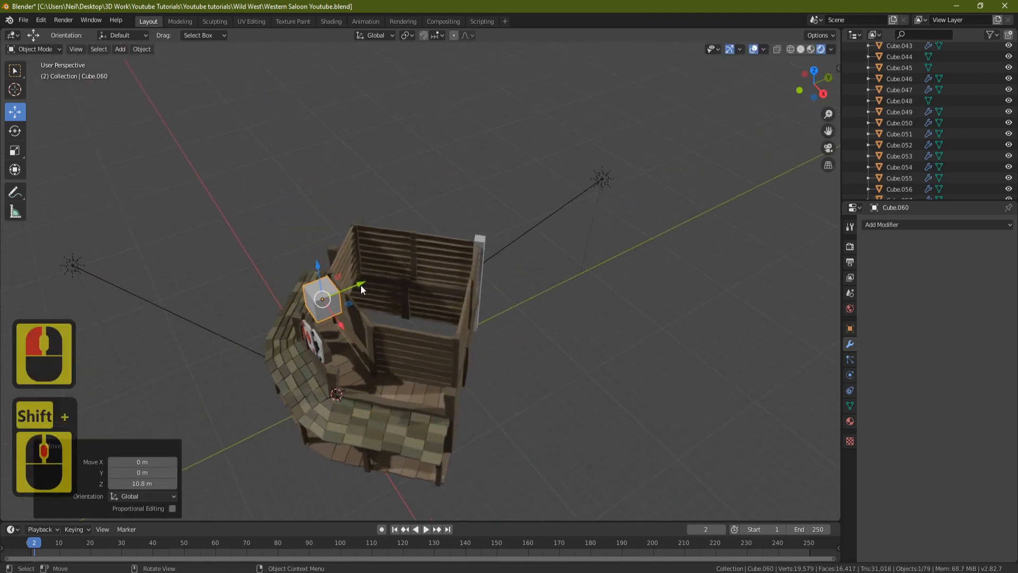
left_click_drag(360, 285, 386, 273)
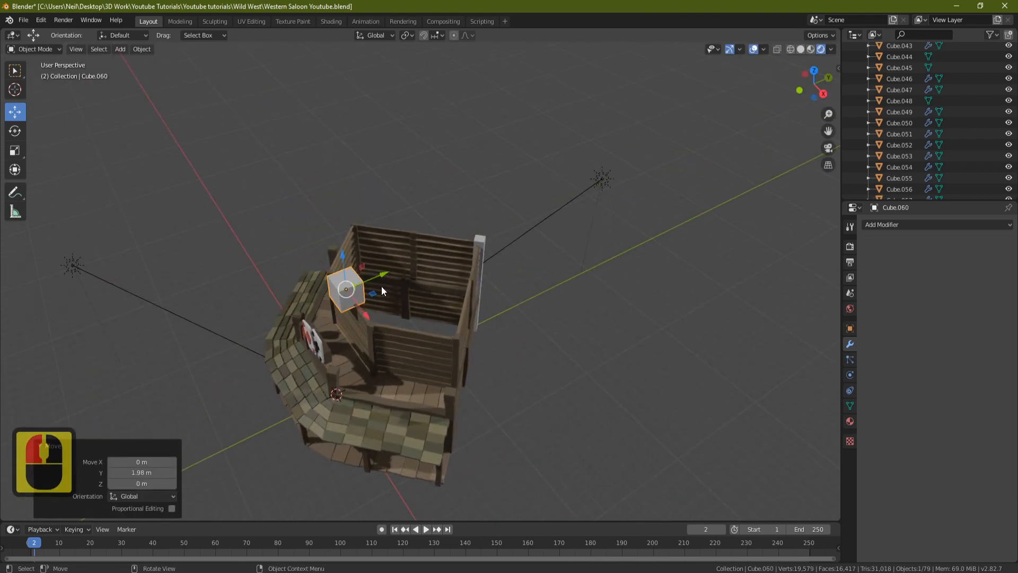
- Scale the new cube by about 3.307 along X so it spans the front wall
key("KP_7")
scroll(497, 373, "up", 2)
middle_click_drag(497, 374, 433, 299, "shift")
key("s")
key("x")
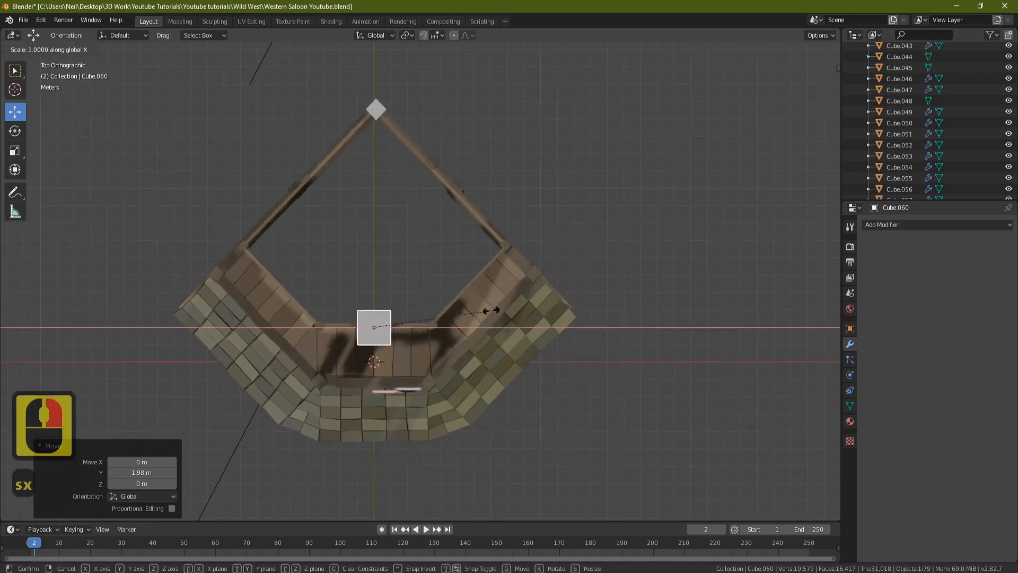
left_click(764, 330)
middle_click_drag(403, 312, 466, 266)
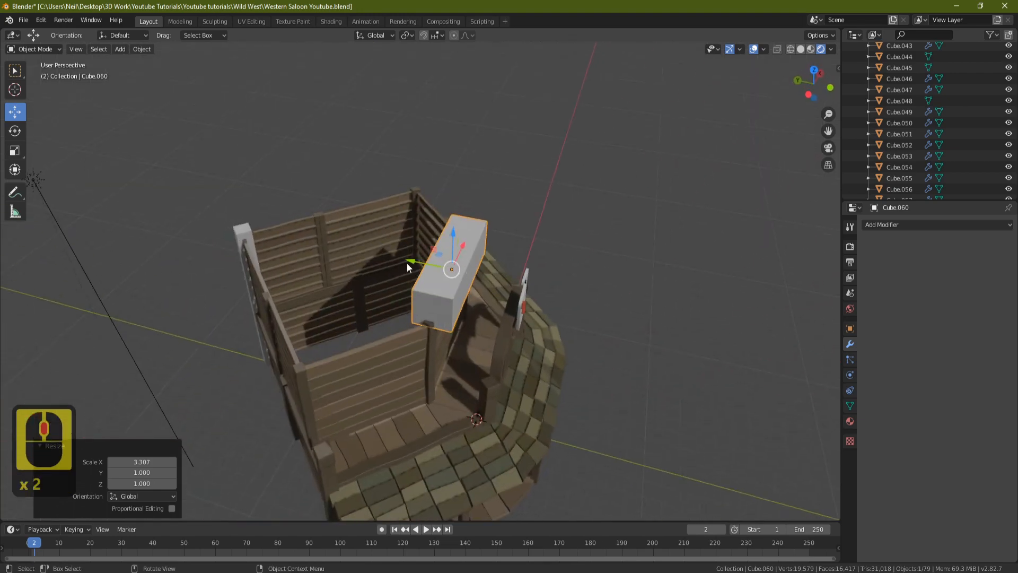
- Nudge the widened block along Y over the front wall and raise it about 0.152 m along Z
left_click_drag(412, 260, 404, 262)
middle_click_drag(404, 262, 381, 227)
left_click_drag(364, 228, 368, 221)
middle_click_drag(368, 221, 469, 272)
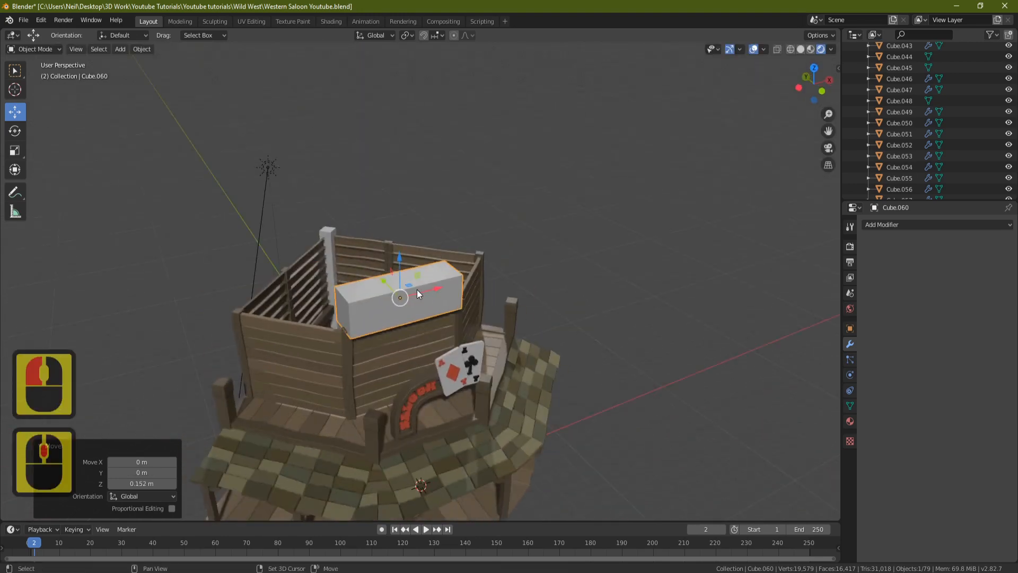
- Duplicate the block above the front wall, raise the copy about 1.74 m along Z and scale it to about 0.854
key("shift+d")
key("Return")
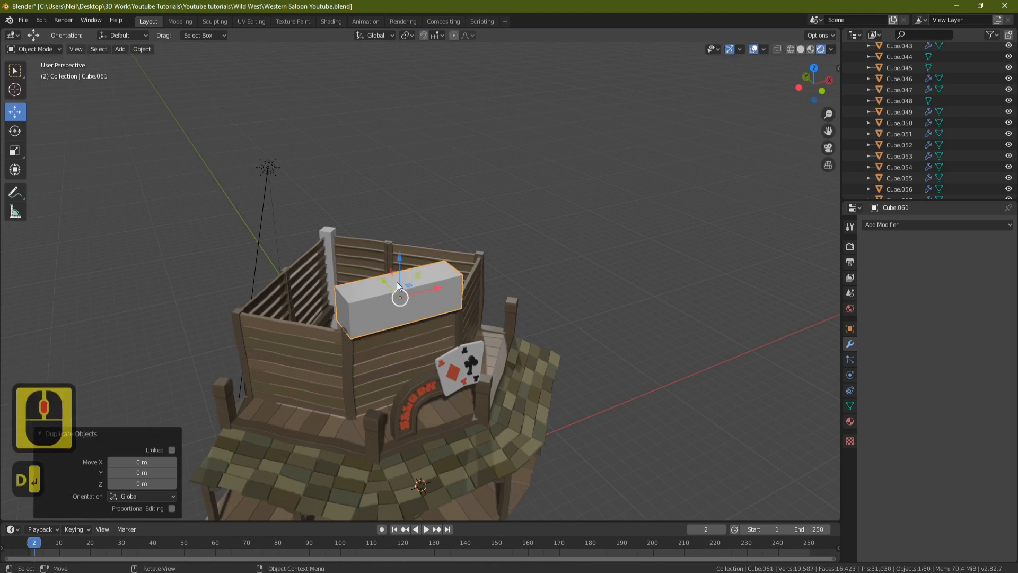
left_click_drag(396, 250, 397, 215)
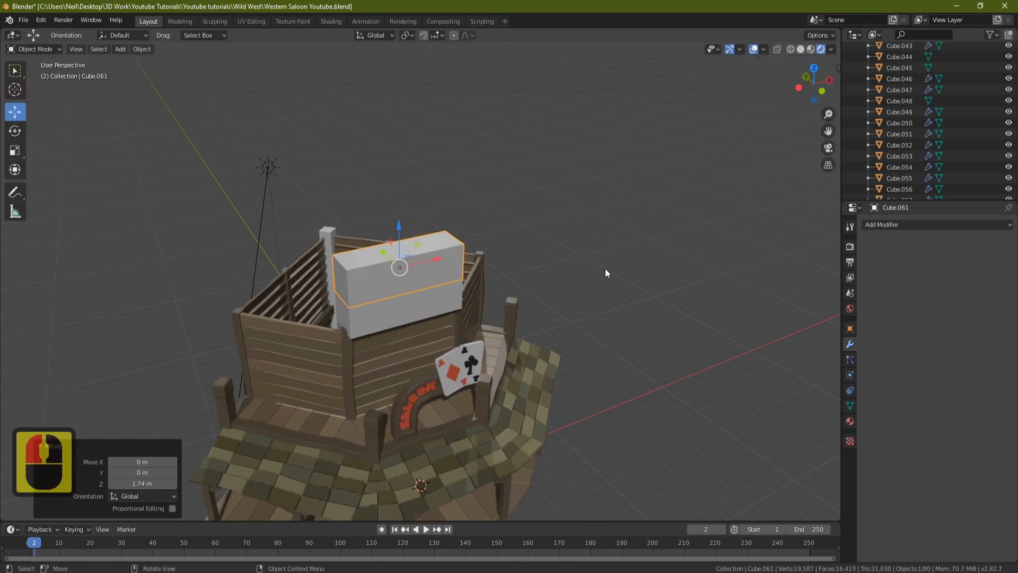
key("s")
left_click(575, 269)
- Seat the second tier on the base block: raise it about 0.0702 m, scale it to about 0.95 and lower it about 0.0152 m
middle_click_drag(491, 306, 314, 199)
scroll(451, 338, "up", 3)
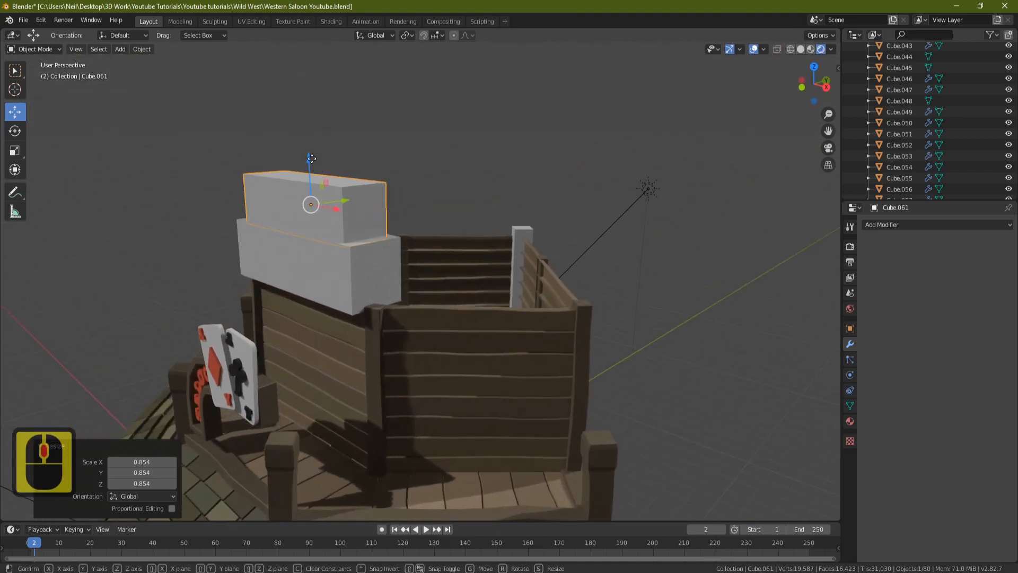
left_click_drag(311, 158, 312, 153)
key("s")
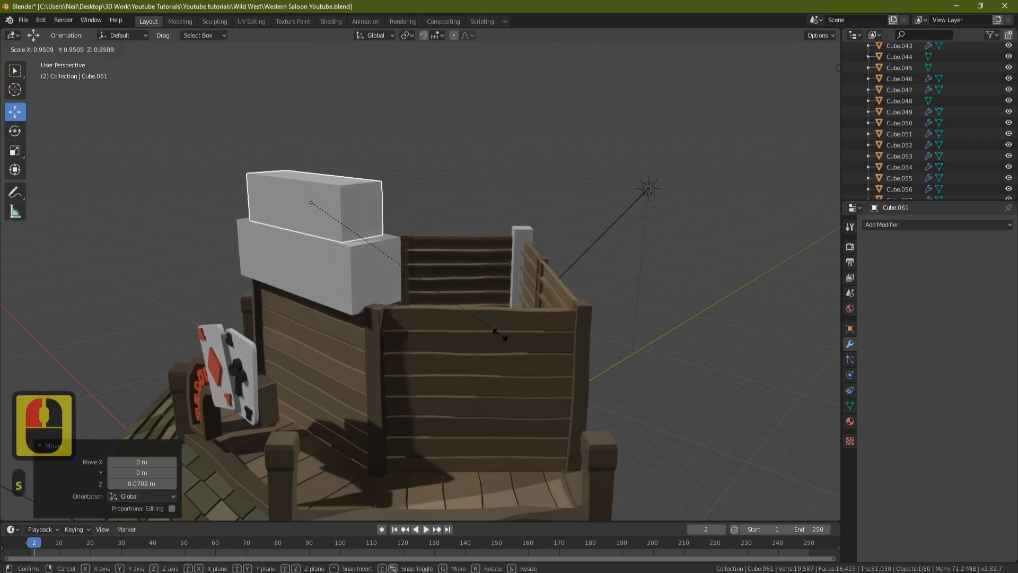
left_click(500, 335)
middle_click_drag(392, 251, 465, 234)
left_click_drag(340, 141, 342, 139)
middle_click_drag(441, 165, 563, 260)
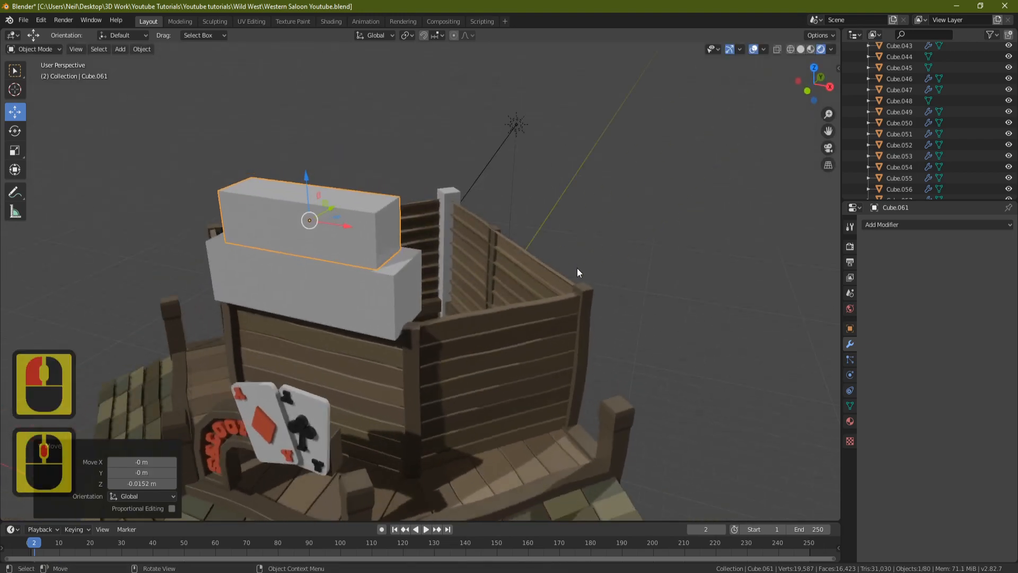
- Narrow the second tier block to about 0.876 of its width along X
middle_click_drag(607, 218, 435, 268)
middle_click_drag(286, 158, 212, 265)
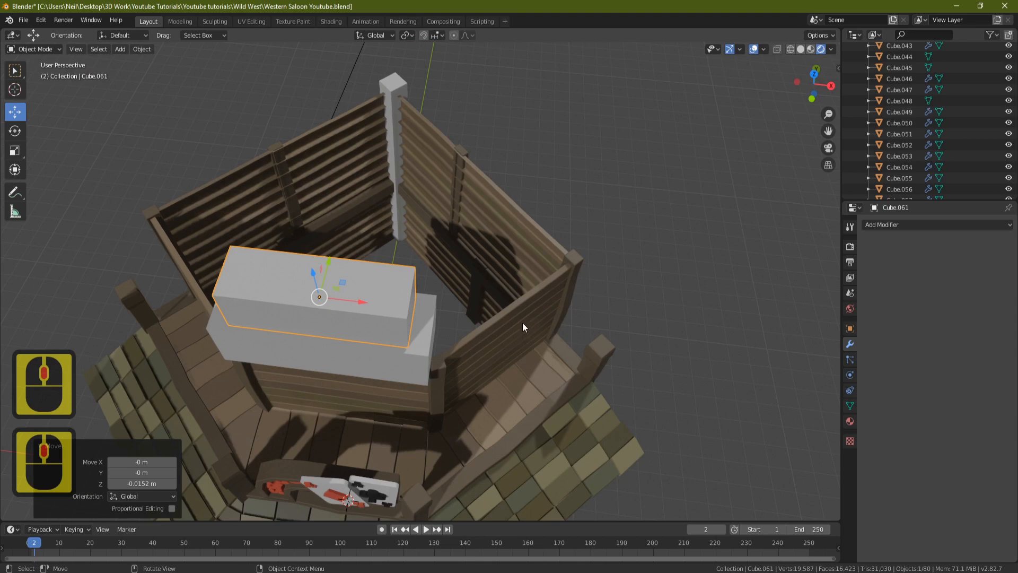
key("s")
key("x")
left_click(497, 322)
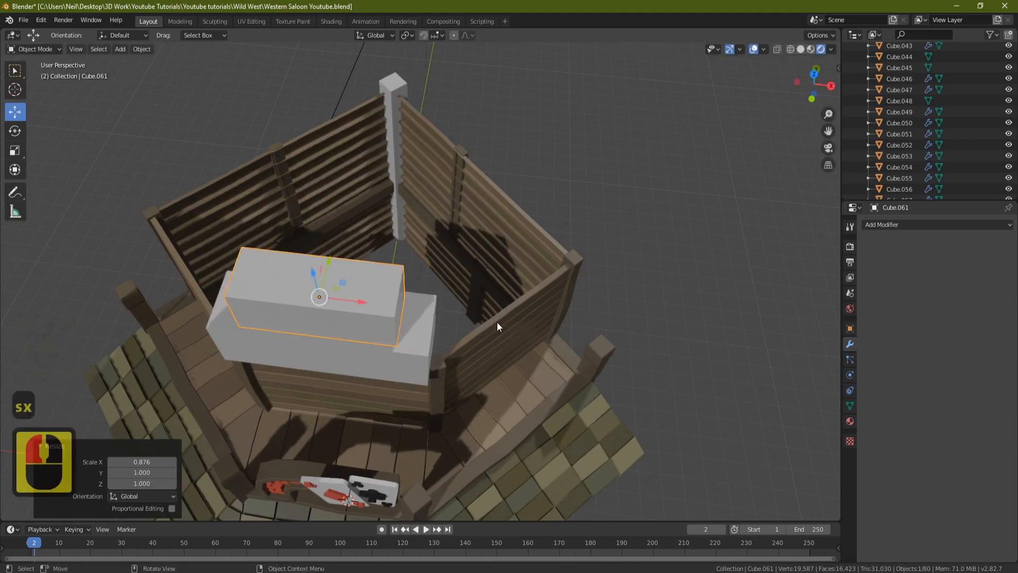
- Duplicate the second tier block and raise the copy about 1.63 m along Z as a third tier
middle_click_drag(497, 323, 421, 211)
key("shift+d")
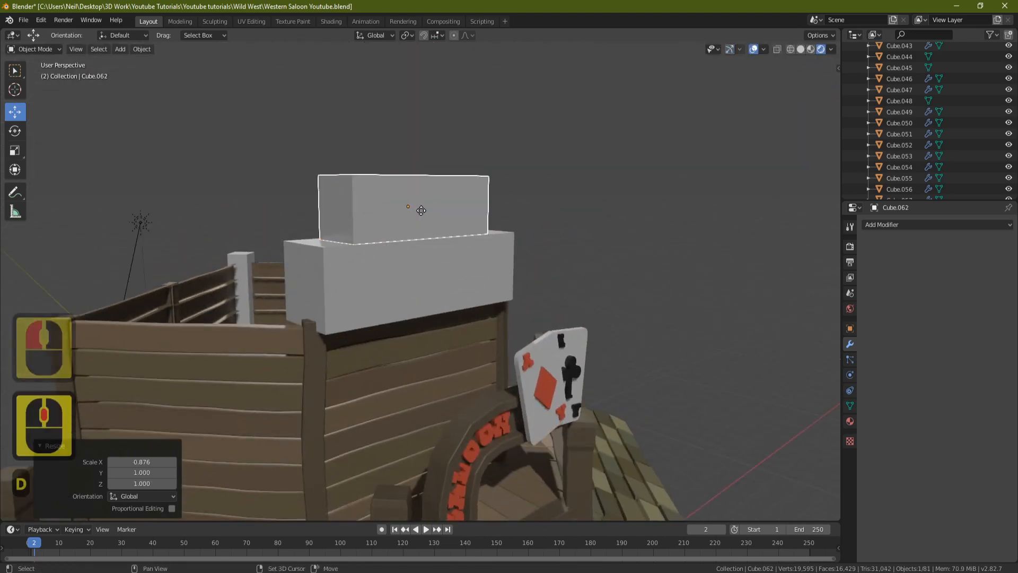
key("Return")
key("g")
key("z")
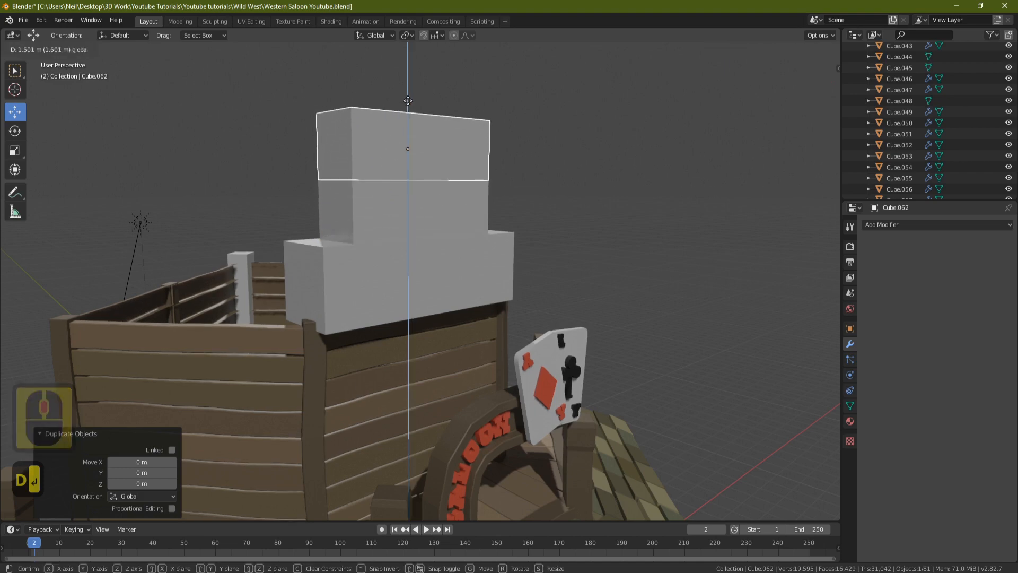
left_click(410, 95)
- Scale the third tier block uniformly to about 0.840 and lower it about 0.138 m along Z onto the second tier
middle_click_drag(410, 95, 505, 175)
key("s")
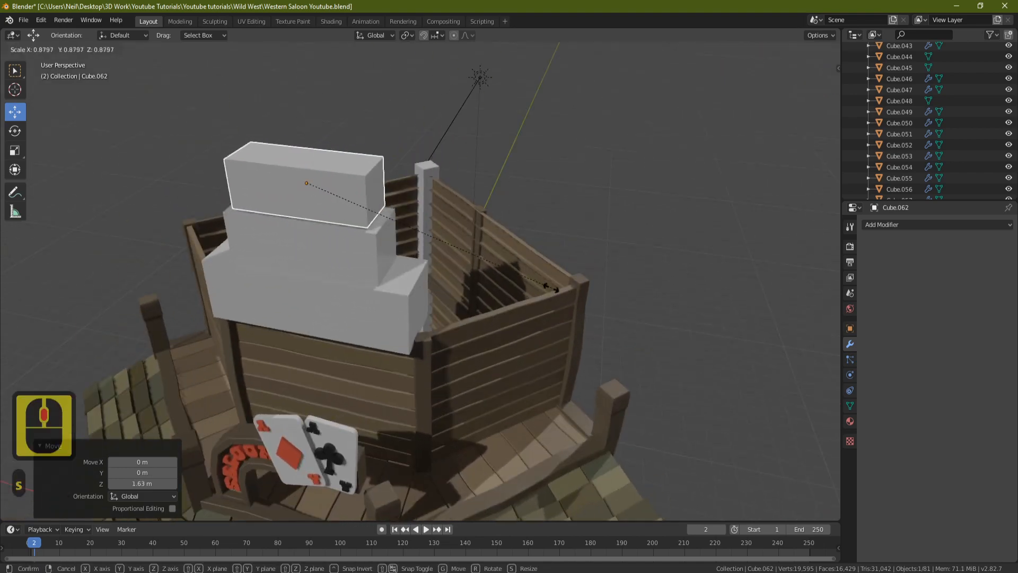
left_click(525, 272)
middle_click_drag(443, 184, 302, 99)
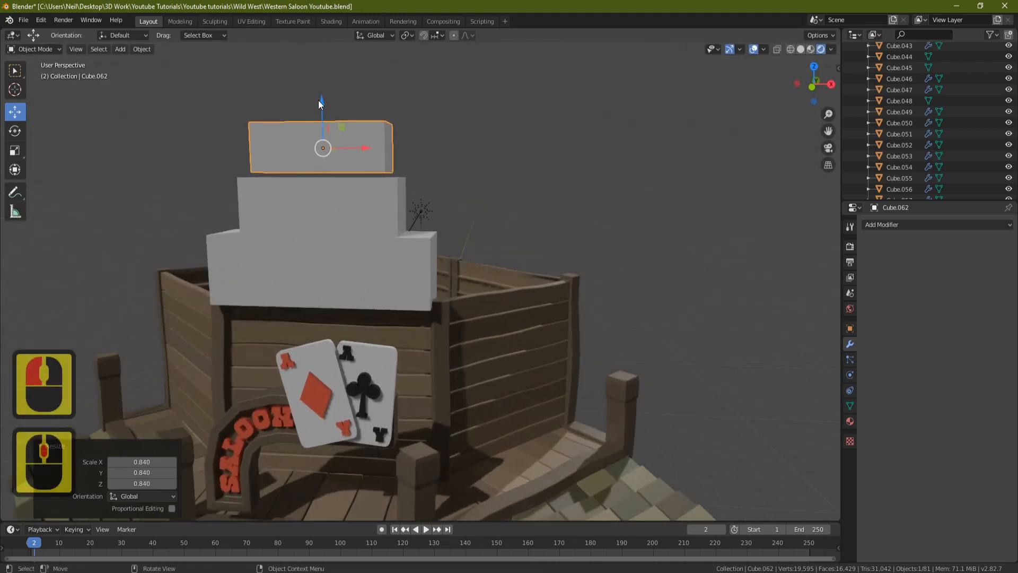
left_click_drag(318, 100, 319, 108)
- Narrow the third tier block along X so it is clearly shorter than the tier beneath
scroll(571, 227, "down", 1)
middle_click_drag(571, 227, 616, 284)
key("s")
key("x")
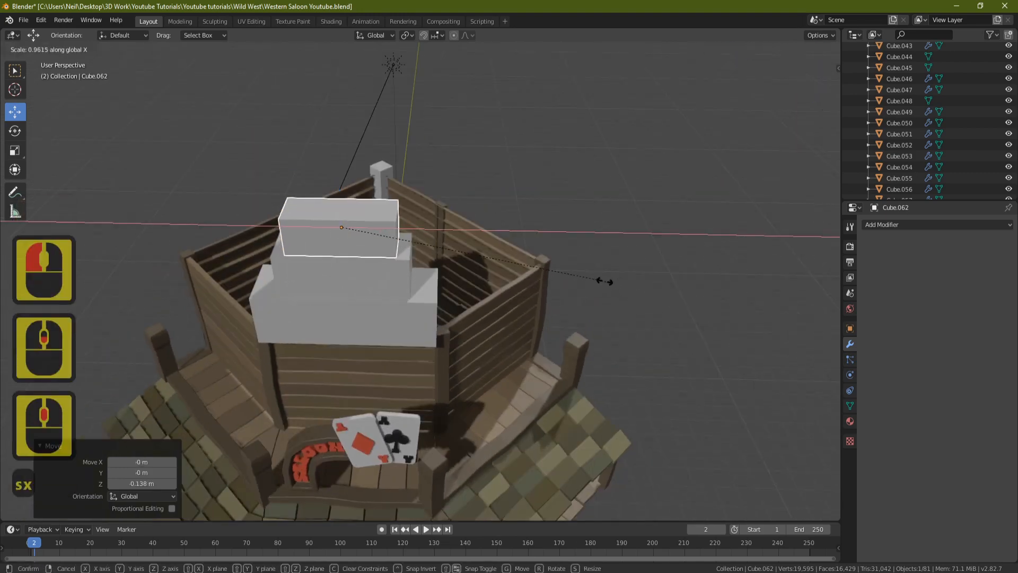
left_click(500, 263)
- In Edit Mode, raise the top face of the third tier block about 0.853 m along Z
middle_click_drag(498, 262, 399, 263)
key("Tab")
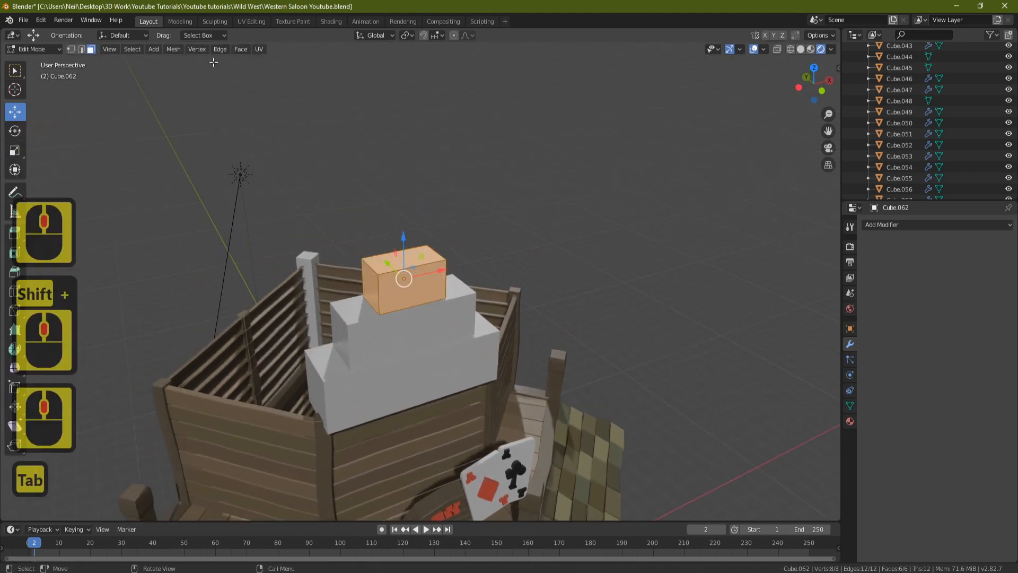
left_click(400, 255)
left_click_drag(403, 215, 410, 190)
scroll(410, 190, "down", 3)
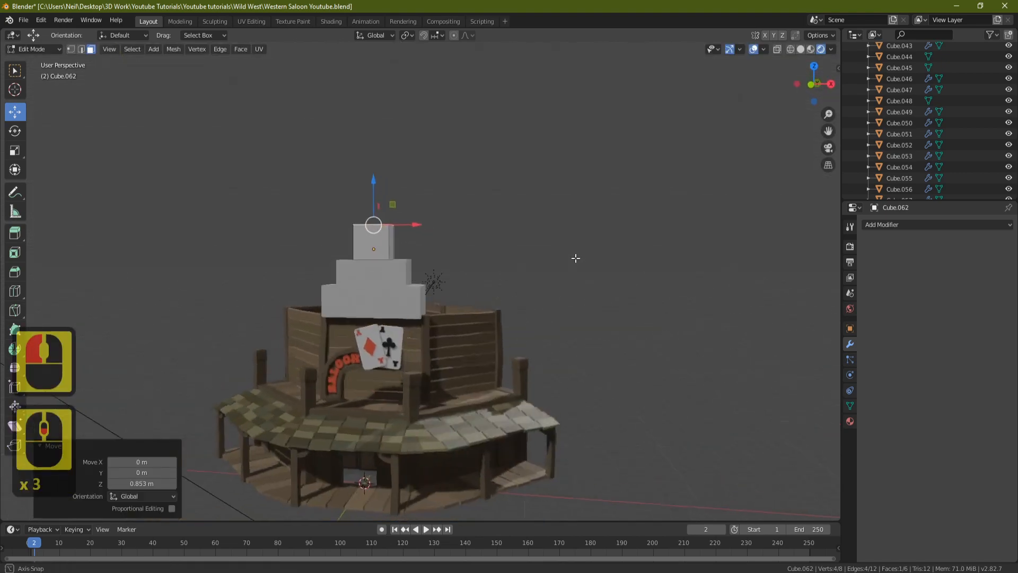
- In Object Mode, select all three parapet tier blocks and move them together about 0.208 m along Y
middle_click_drag(572, 249, 445, 177)
middle_click_drag(395, 212, 313, 234)
scroll(313, 233, "up", 3)
key("Tab")
left_click(298, 205)
left_click(302, 251, "shift")
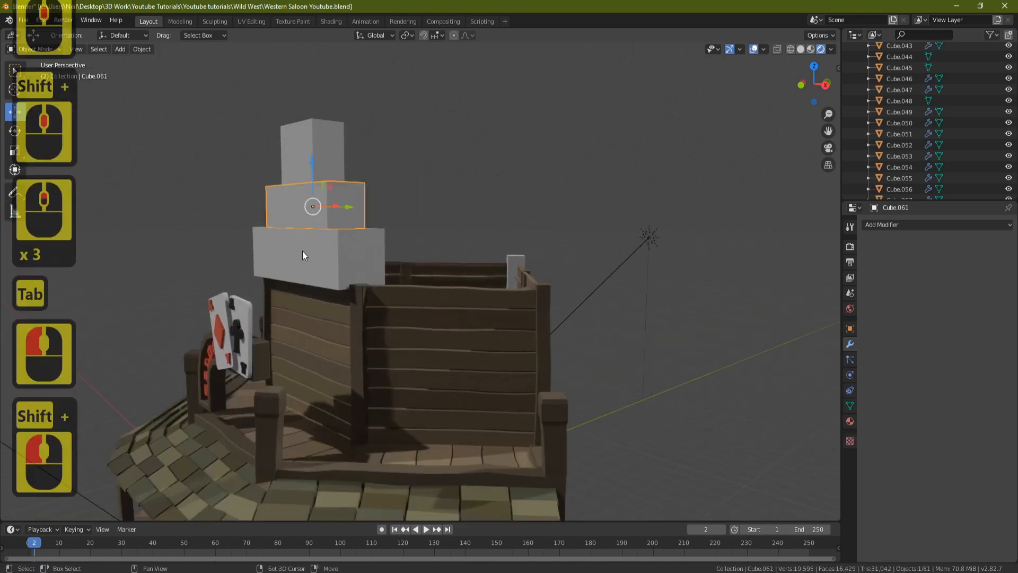
left_click(303, 158, "shift")
middle_click_drag(304, 157, 357, 228)
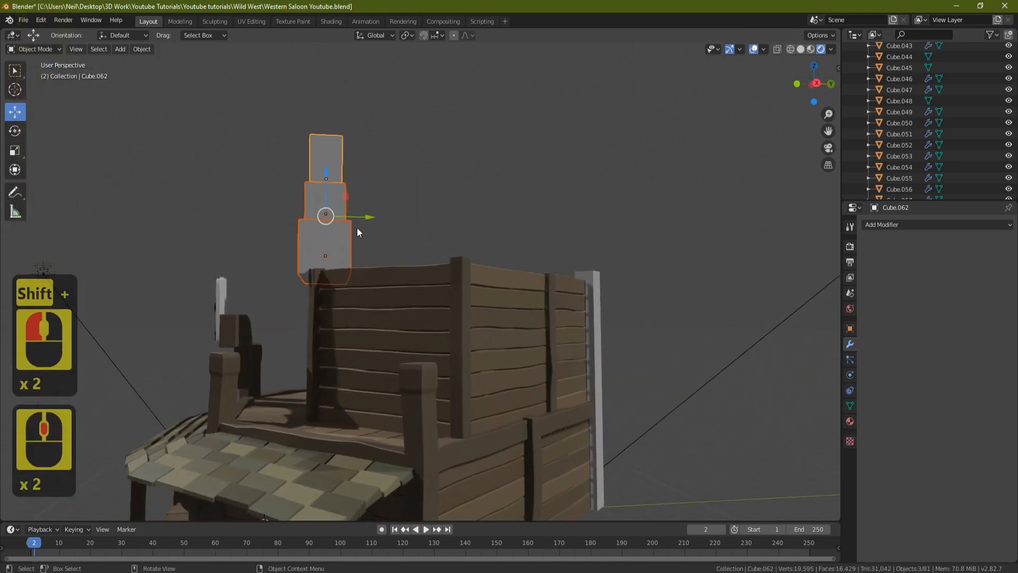
left_click_drag(365, 217, 373, 217)
middle_click_drag(373, 217, 466, 278)
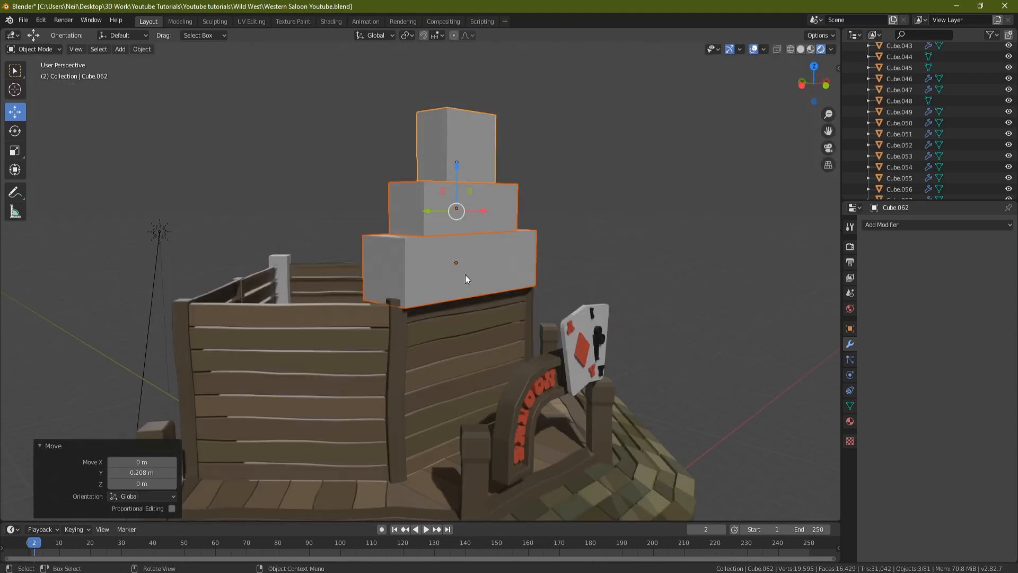
- Scale the three parapet tier blocks together along X by about 1.161
left_click(507, 256)
middle_click_drag(613, 261, 568, 263)
left_click(411, 219, "shift")
left_click(406, 180, "shift")
middle_click_drag(530, 218, 513, 281)
key("s")
key("x")
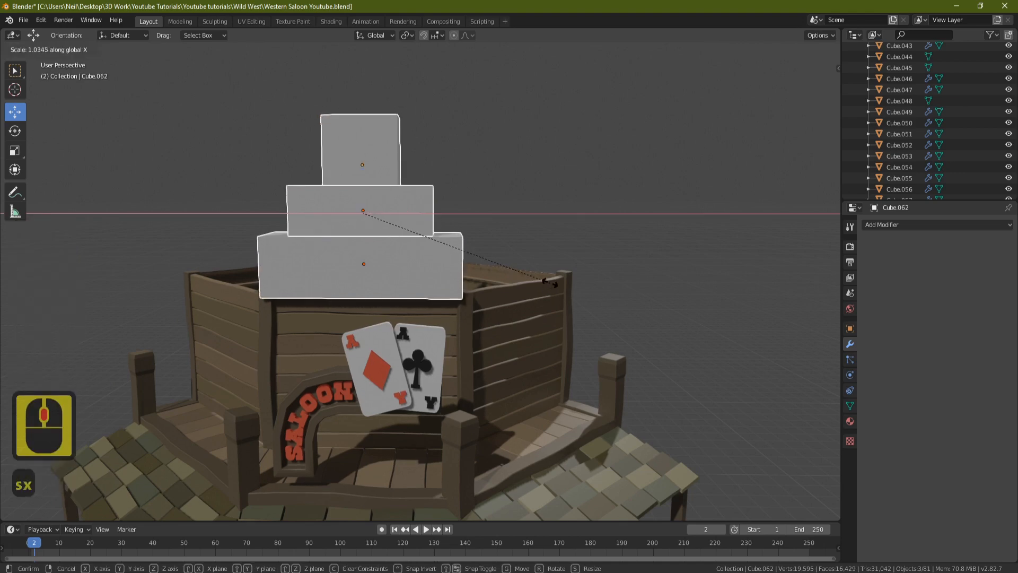
left_click(572, 282)
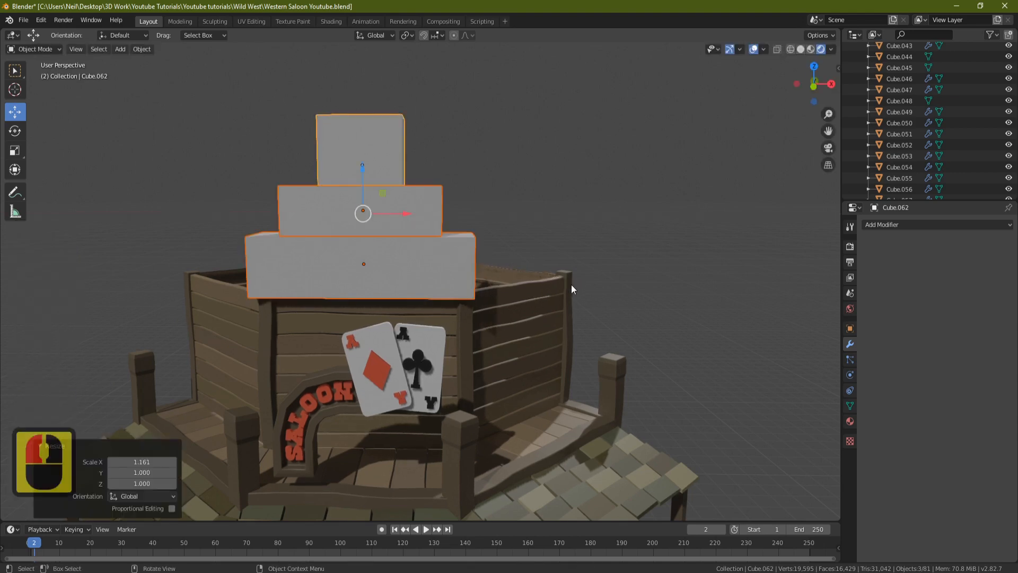
middle_click_drag(571, 285, 374, 245)
left_click_drag(315, 172, 314, 170)
middle_click_drag(405, 215, 549, 113)
key("ctrl+z")
- Apply all transforms to each of the three parapet tier blocks individually
key("ctrl+a")
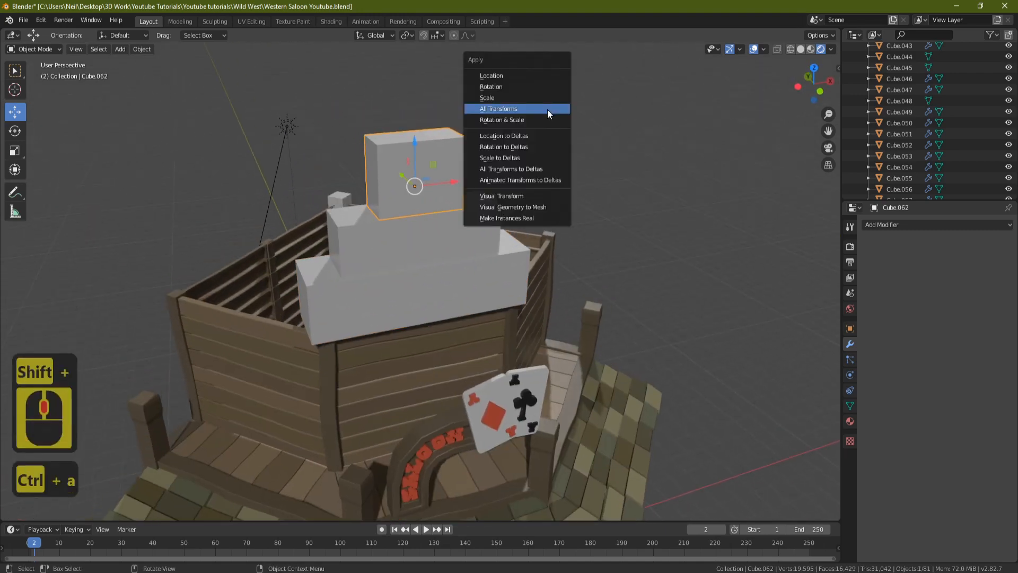
left_click(548, 109)
left_click(462, 232)
key("ctrl+a")
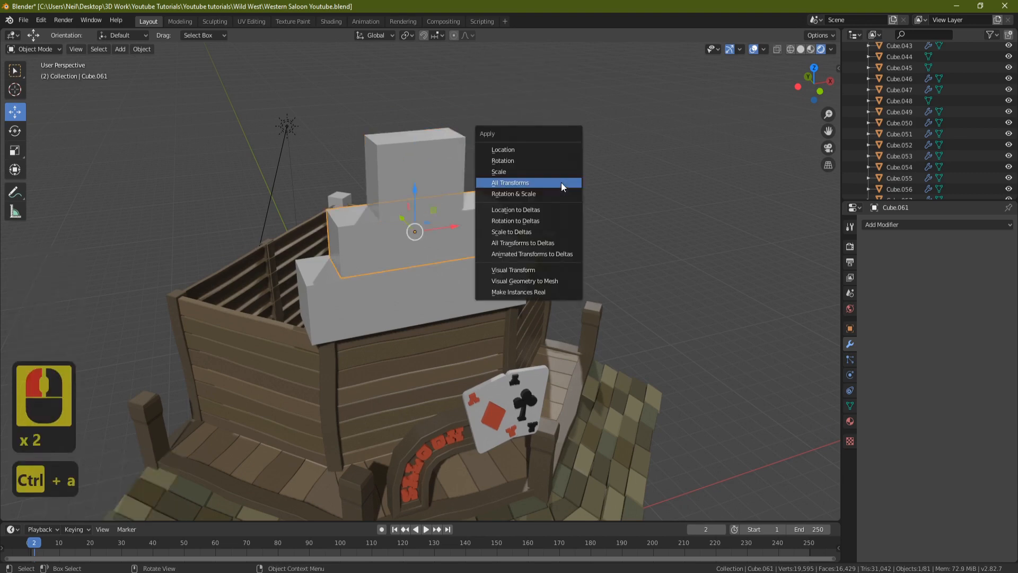
left_click(561, 183)
left_click(485, 291)
key("ctrl+a")
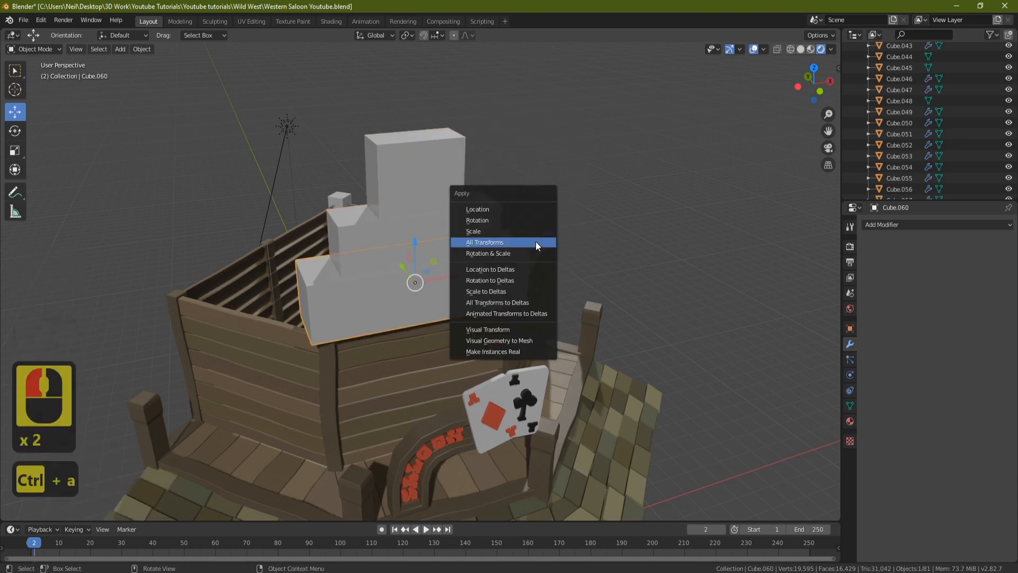
left_click(533, 241)
- Set the origin of each of the three parapet tier blocks to its geometry
left_click(434, 169)
right_click(565, 124)
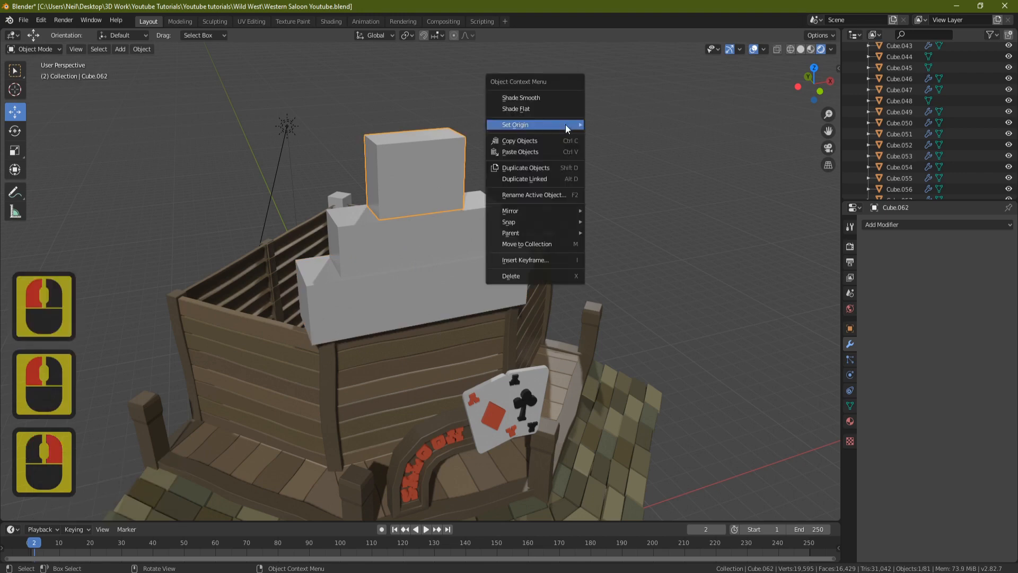
mouse_move(565, 124)
left_click(661, 136)
left_click(487, 219)
right_click(563, 160)
mouse_move(563, 160)
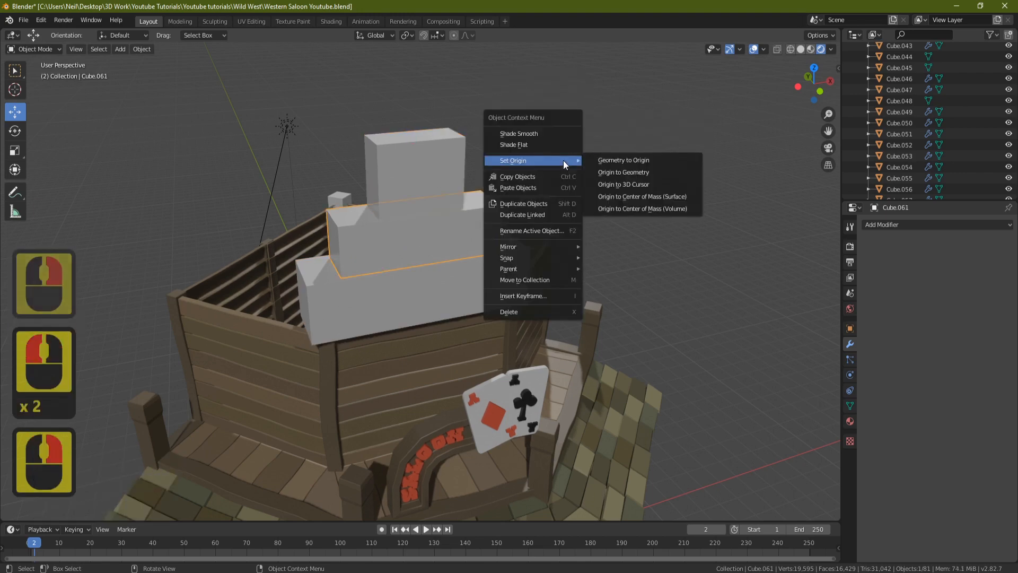
left_click(631, 176)
left_click(436, 290)
right_click(564, 169)
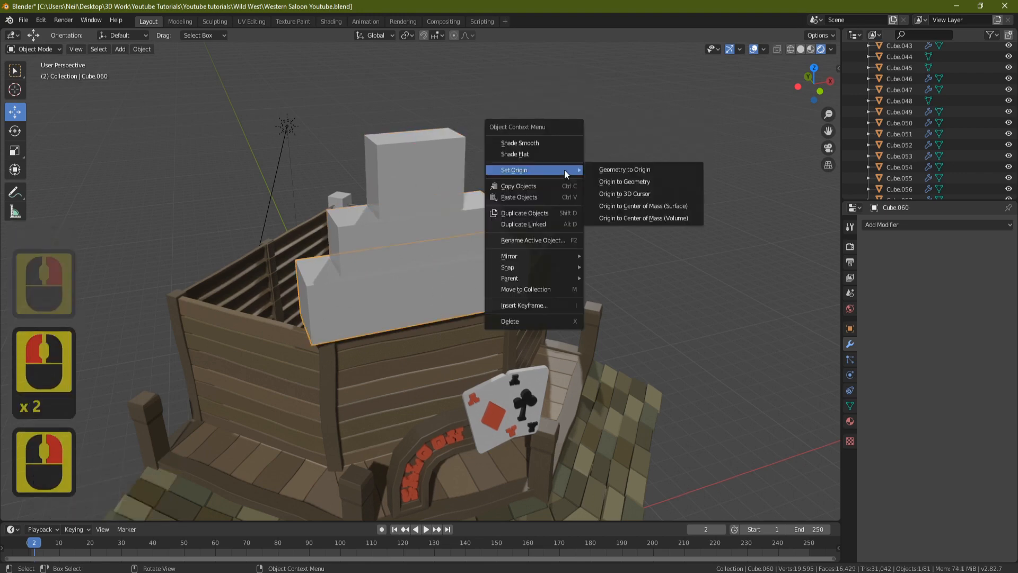
left_click(641, 183)
- In Edit Mode, inset the front face of the third tier block by about 0.266 m
left_click(390, 176)
middle_click_drag(548, 158, 485, 167)
scroll(464, 191, "up", 2)
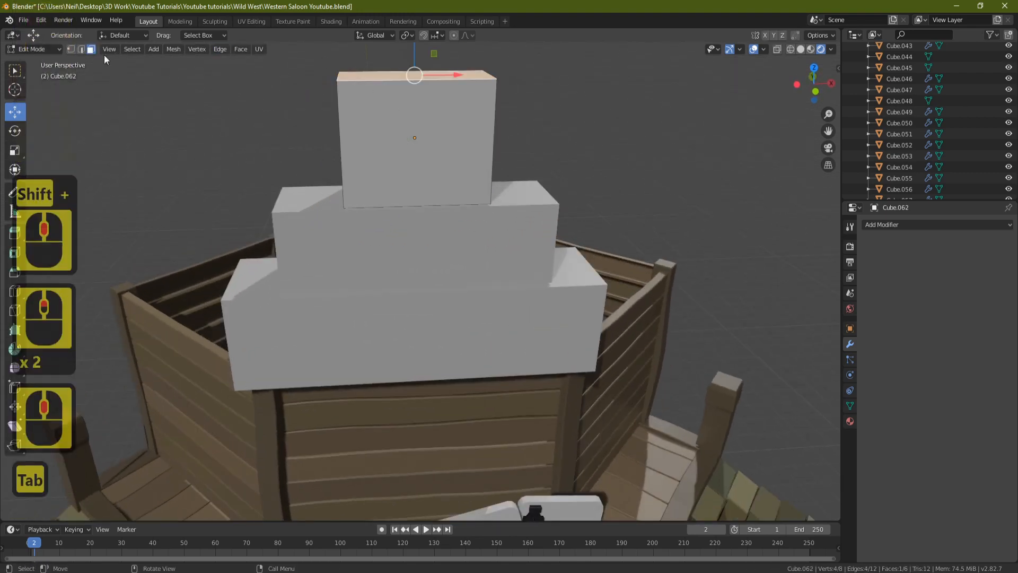
left_click(442, 125)
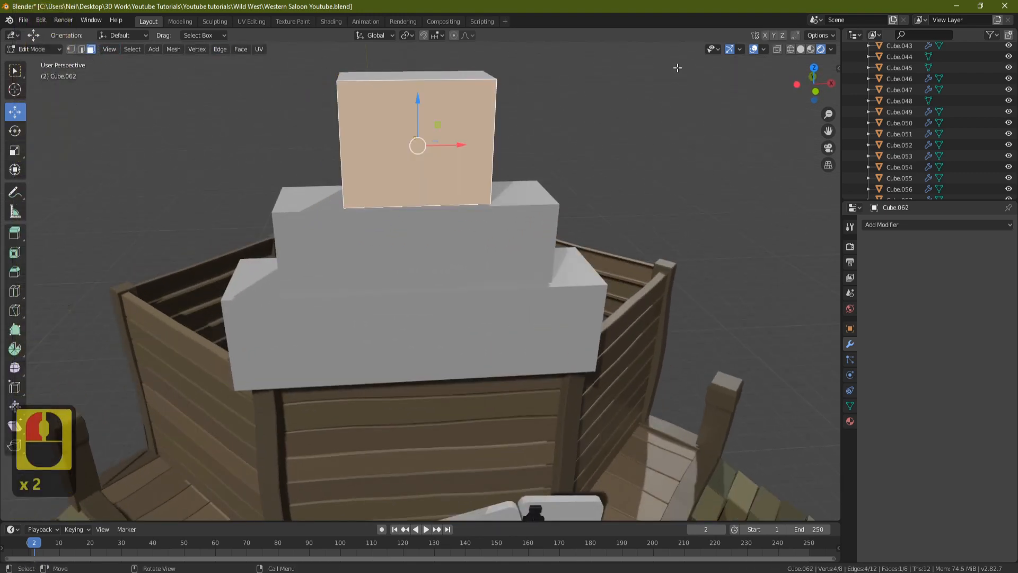
key("i")
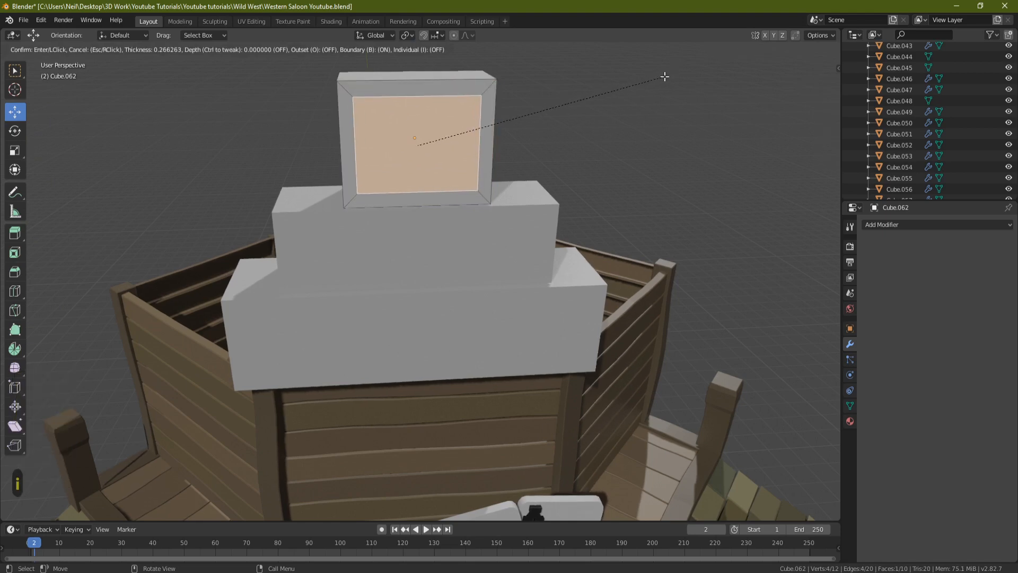
left_click(665, 76)
middle_click_drag(599, 110, 591, 86)
middle_click_drag(539, 111, 539, 185, "shift")
middle_click_drag(366, 177, 388, 131, "shift")
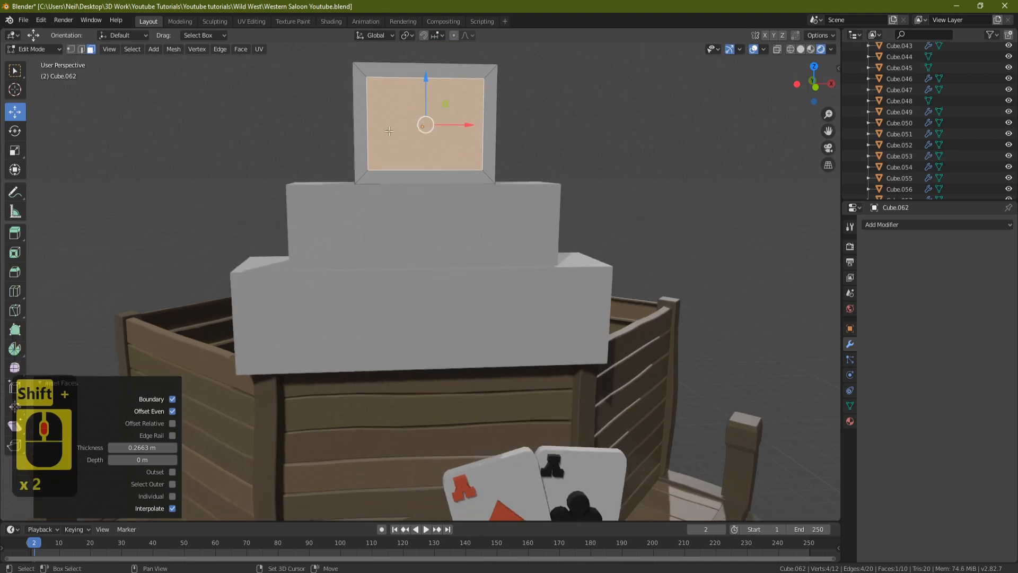
middle_click_drag(361, 199, 377, 188, "shift")
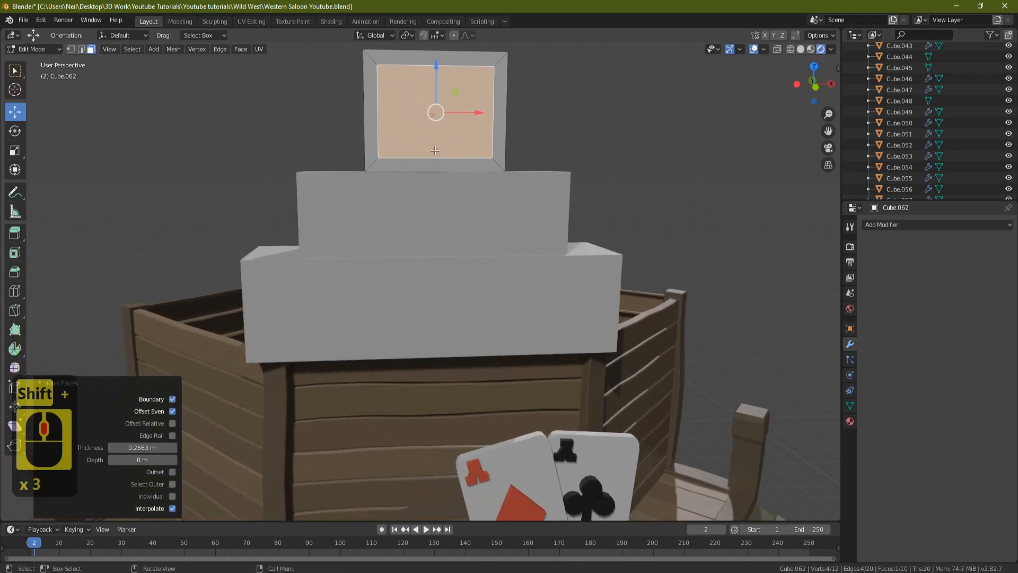
- Select the second tier block in Object Mode and display the scene in wireframe from the front orthographic view
scroll(444, 169, "down", 1)
key("KP_1")
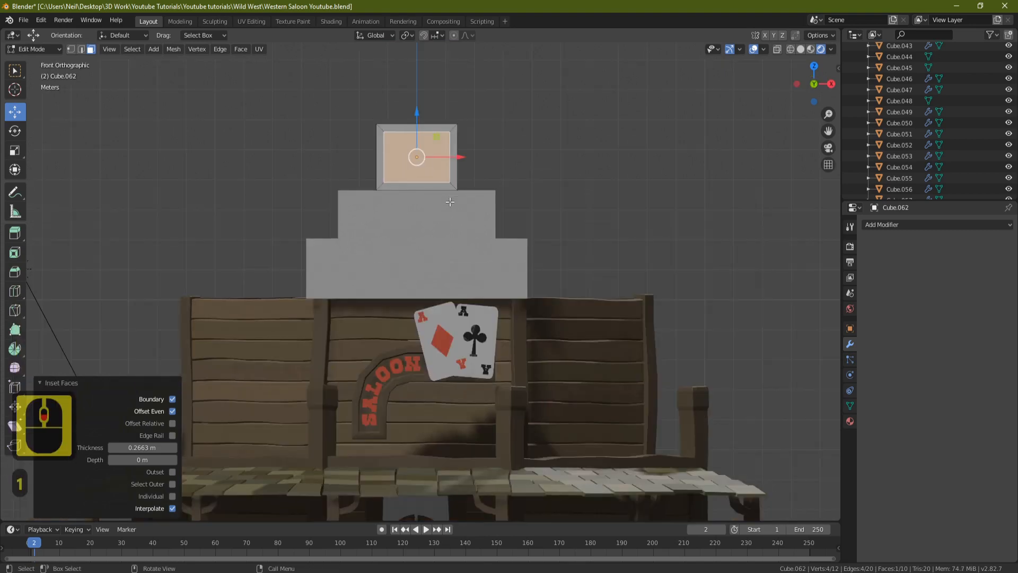
scroll(450, 202, "up", 3)
middle_click_drag(450, 202, 456, 263, "shift")
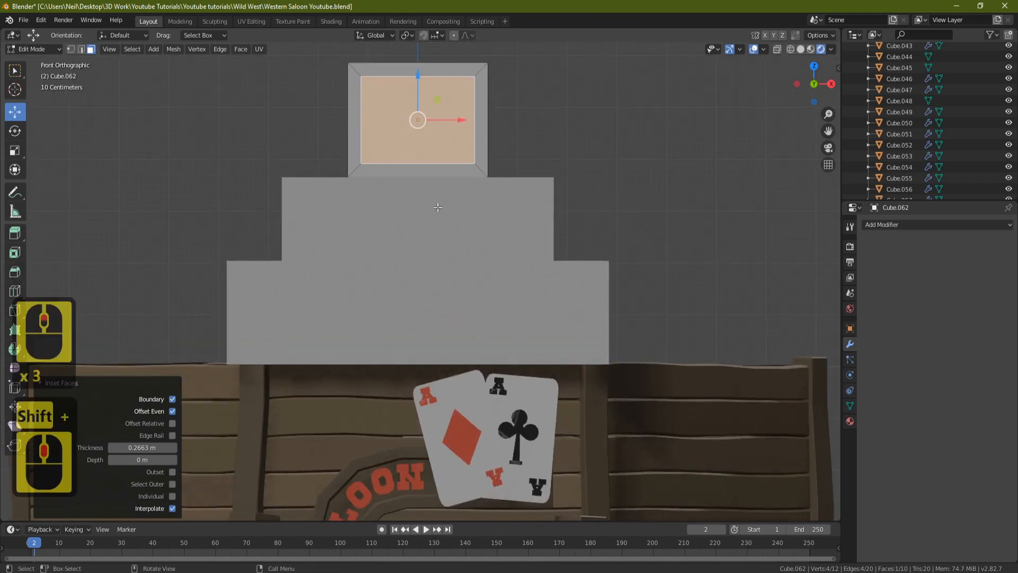
key("Tab")
left_click(411, 223)
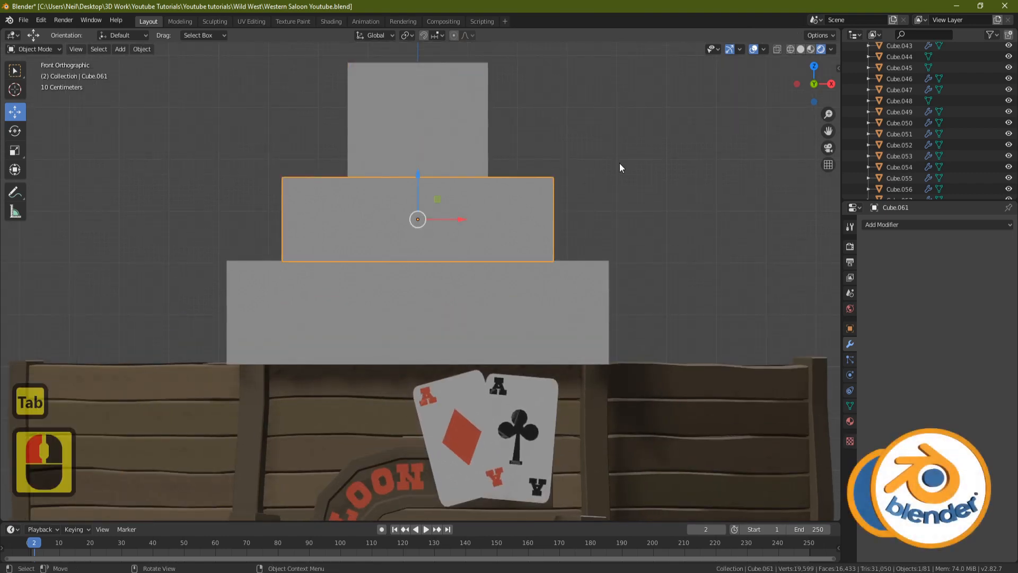
key("z")
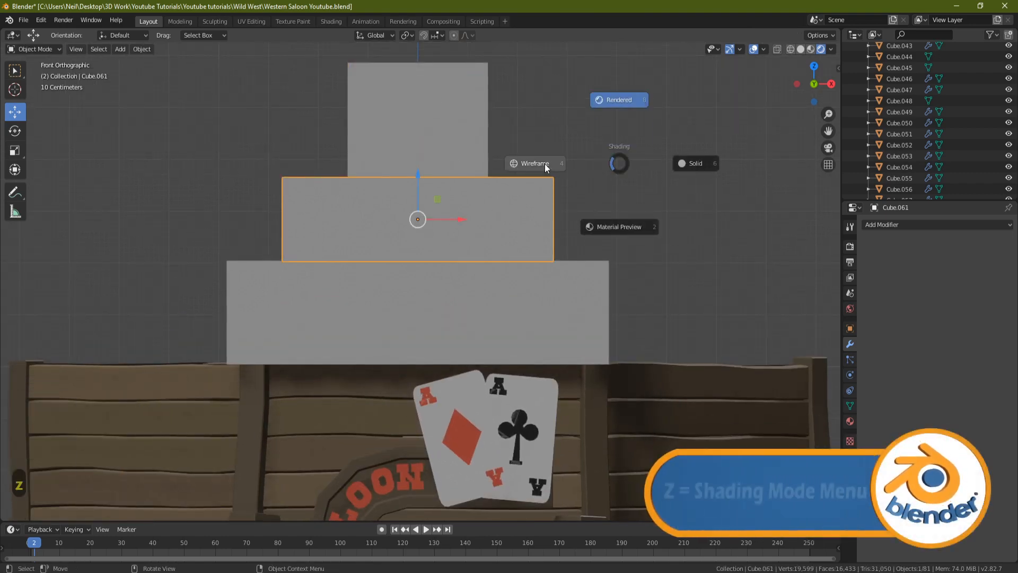
left_click(545, 164)
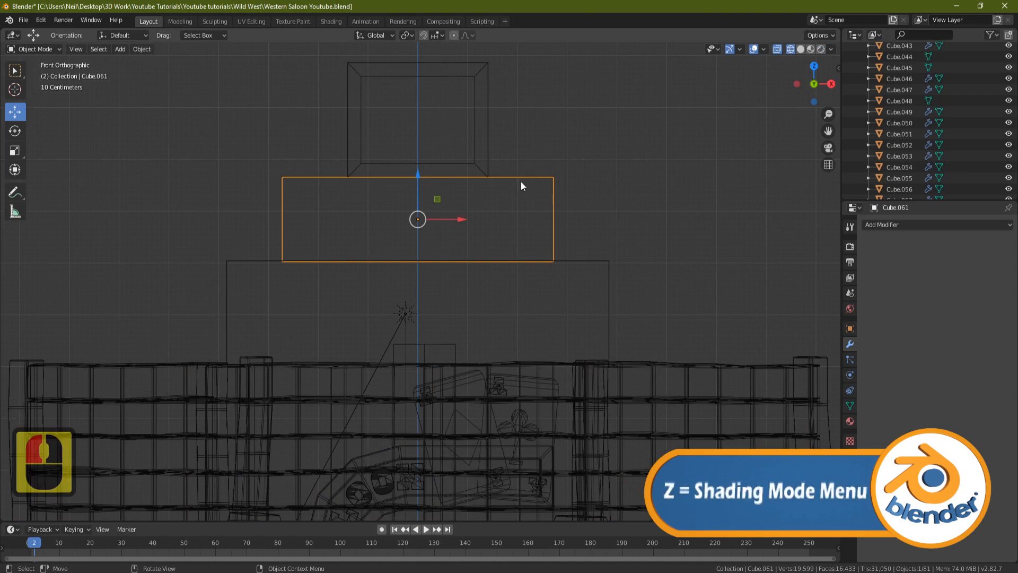
- In Edit Mode, inset the front face of the second tier block by about 0.266 m
key("Tab")
left_click(474, 182)
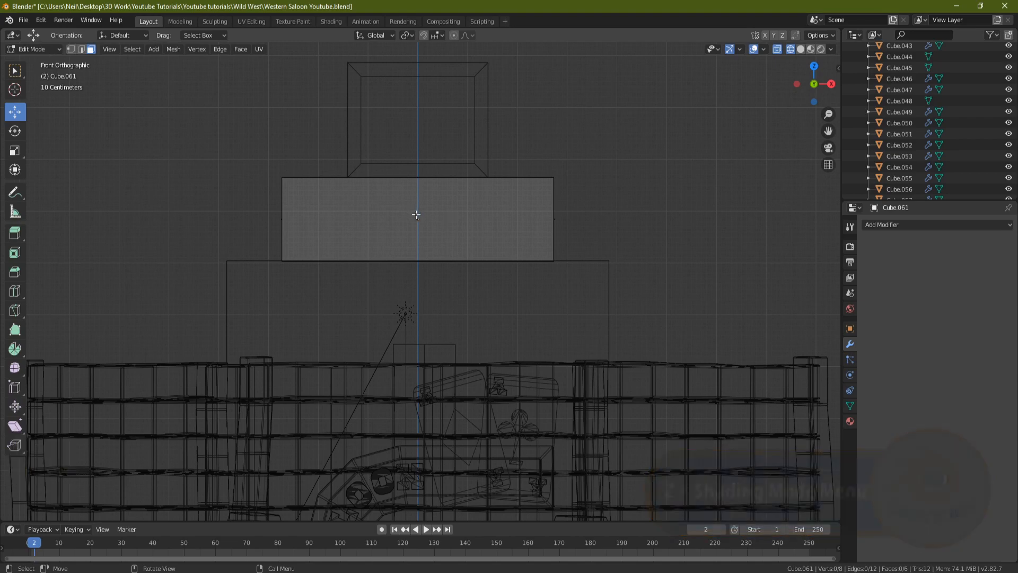
left_click(452, 219)
middle_click_drag(587, 160, 365, 243)
key("KP_1")
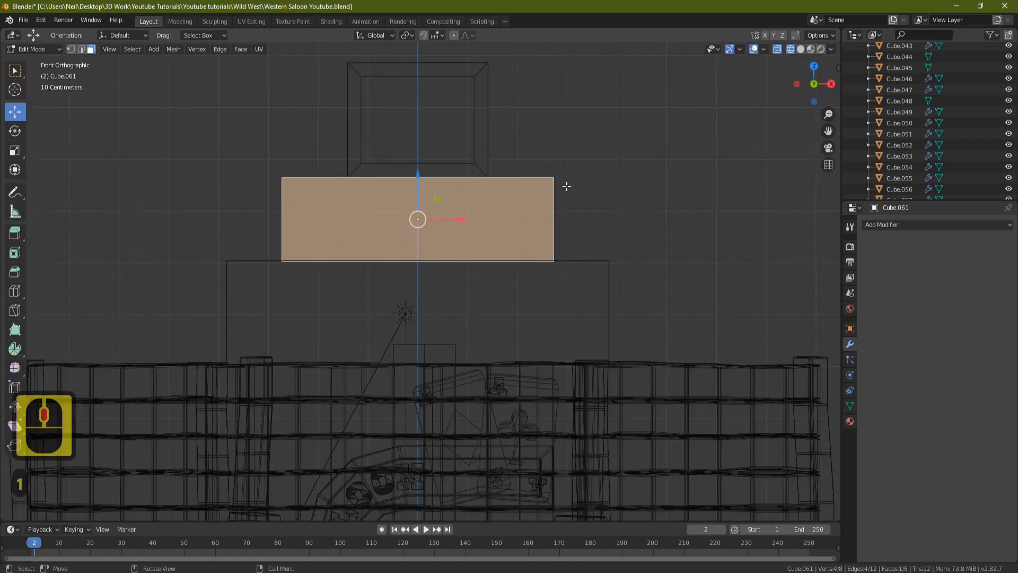
key("i")
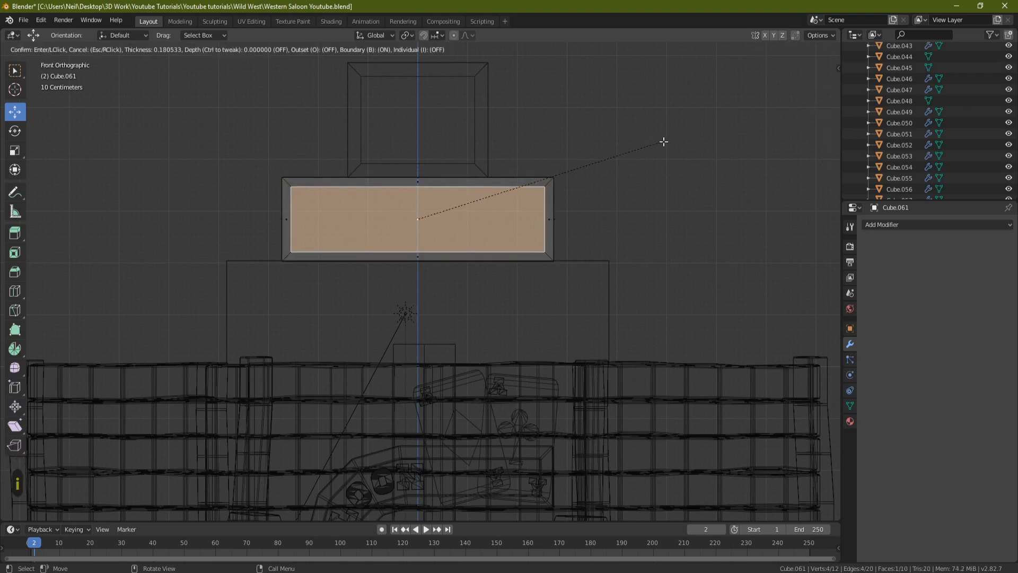
left_click(662, 146)
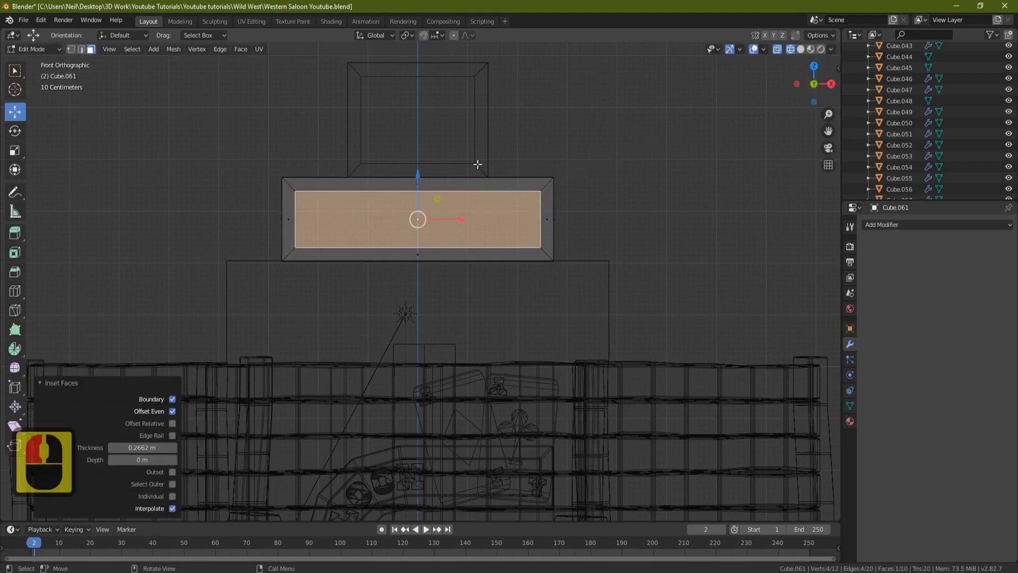
middle_click_drag(527, 213, 495, 200, "shift")
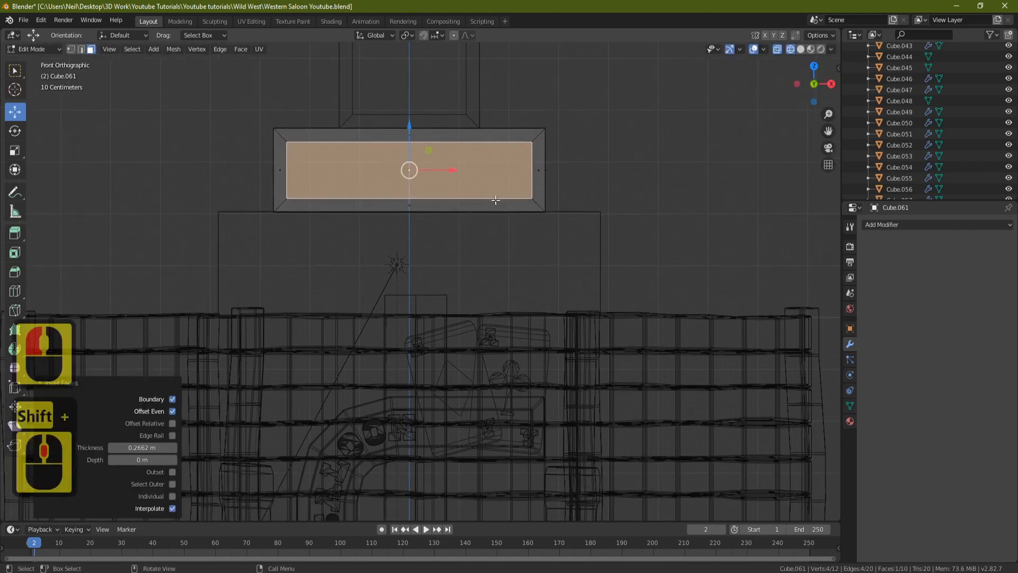
- Inset the front face of the bottom tier block by about 0.343 m in Edit Mode
key("Tab")
left_click(560, 223)
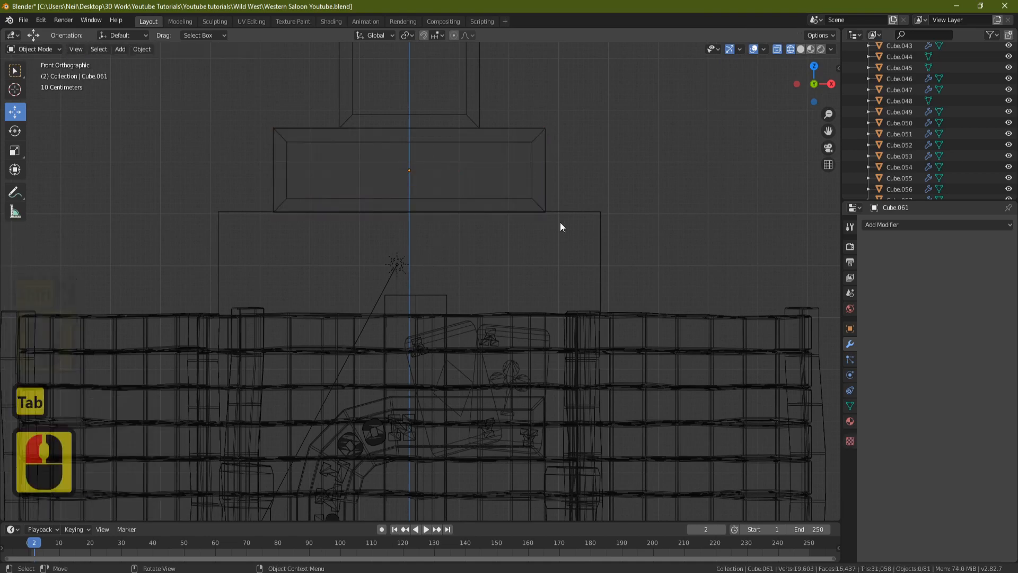
left_click(434, 265)
key("Tab")
left_click(433, 254)
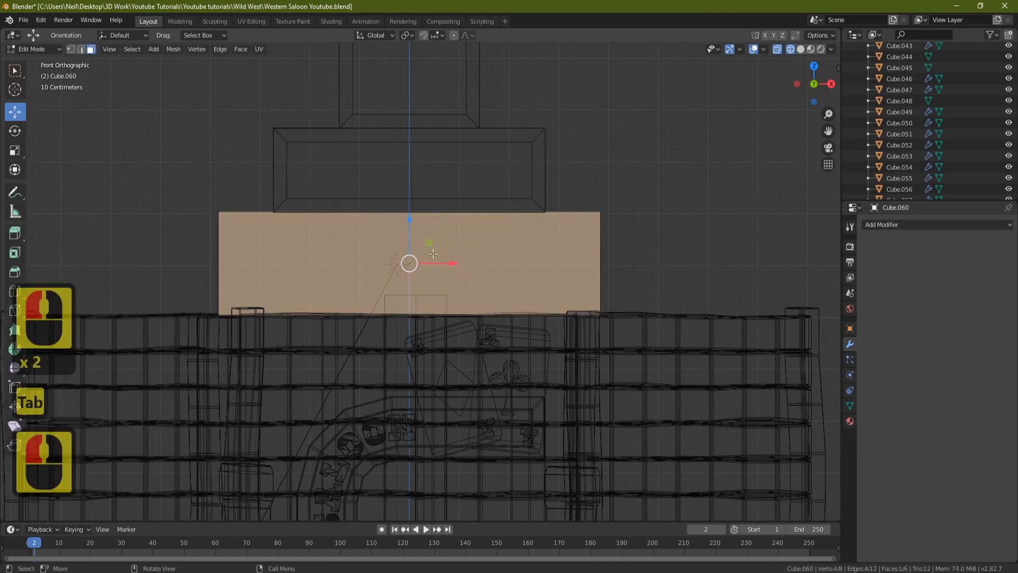
middle_click_drag(433, 253, 535, 289)
left_click(639, 317)
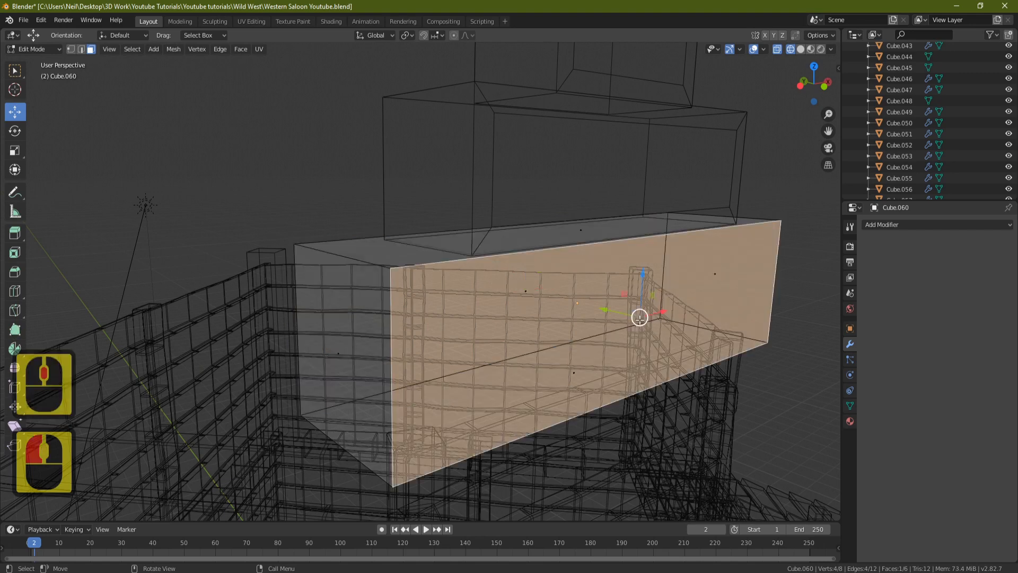
middle_click_drag(405, 272, 515, 272)
key("KP_1")
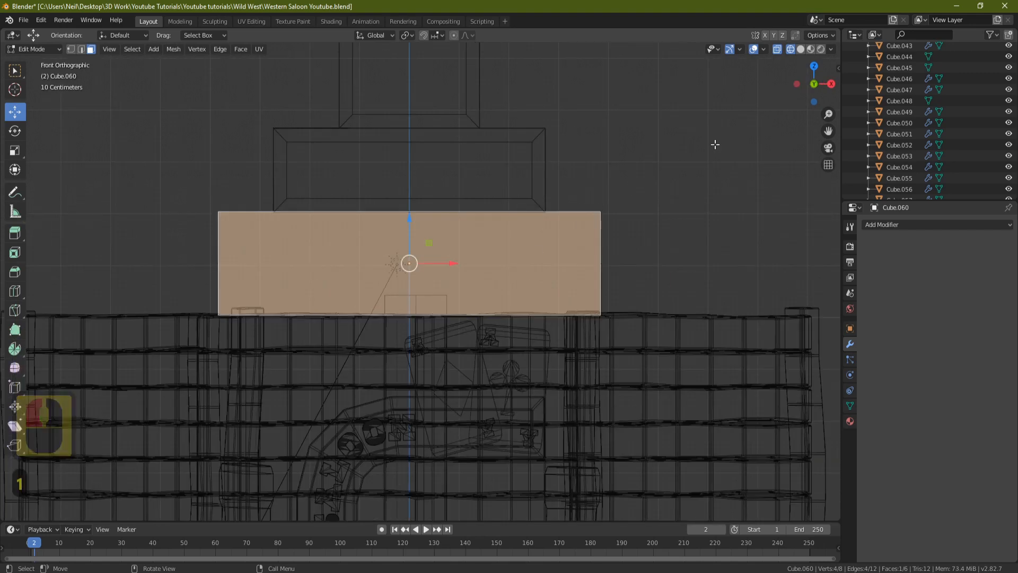
key("i")
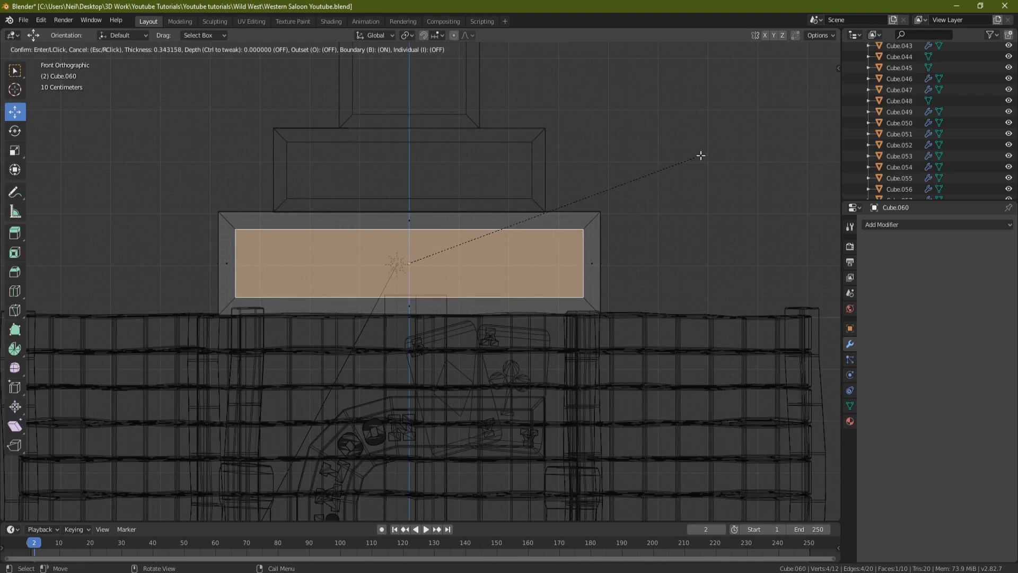
left_click(701, 155)
- Return the viewport to rendered shading and put the bottom tier block back in Object Mode
mouse_move(701, 155)
middle_mouse_down()
mouse_move(484, 196)
mouse_move(457, 189)
mouse_move(504, 170)
middle_mouse_up()
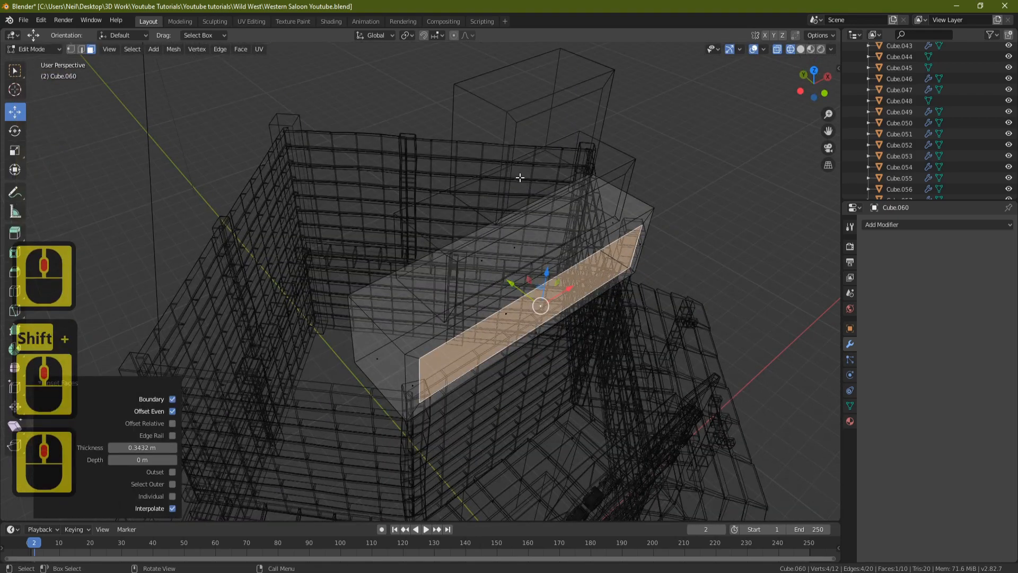
key("z")
left_click(596, 180)
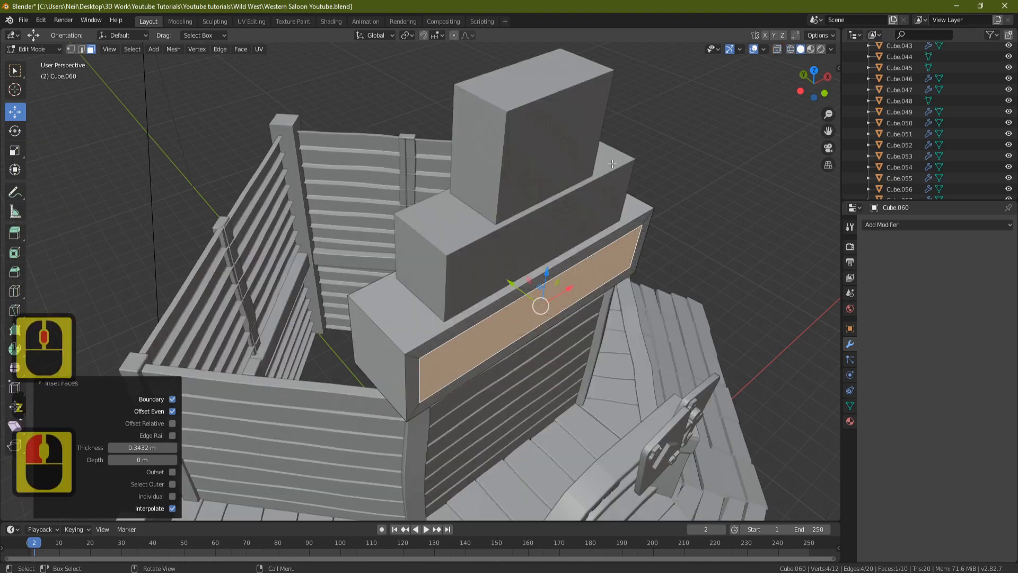
left_click(821, 49)
middle_click_drag(583, 180, 548, 183)
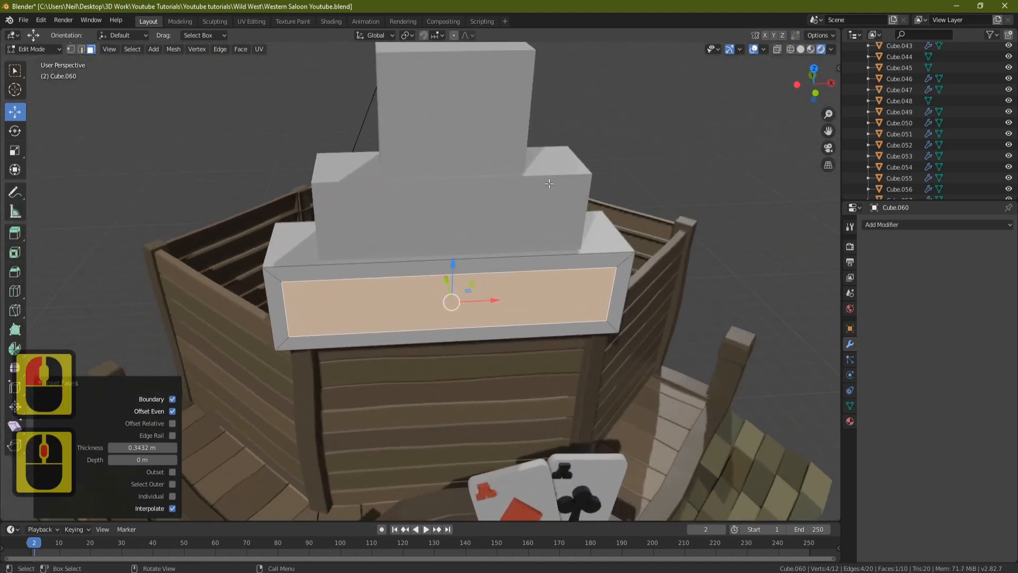
key("Tab")
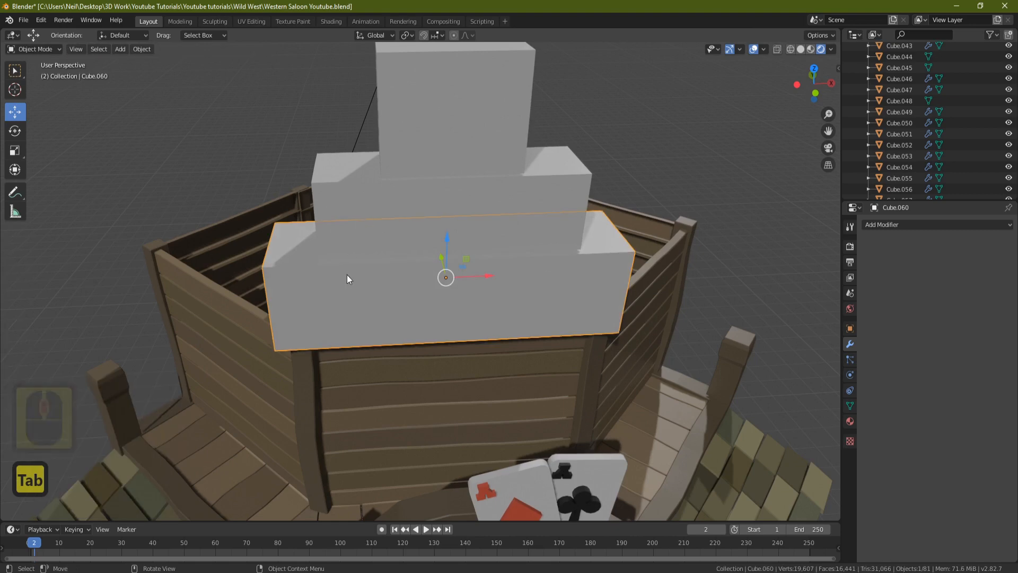
- Add the second and top tier blocks to the selection and join all three tiers into one object
left_click(394, 205, "shift")
left_click(450, 133, "shift")
key("ctrl+j")
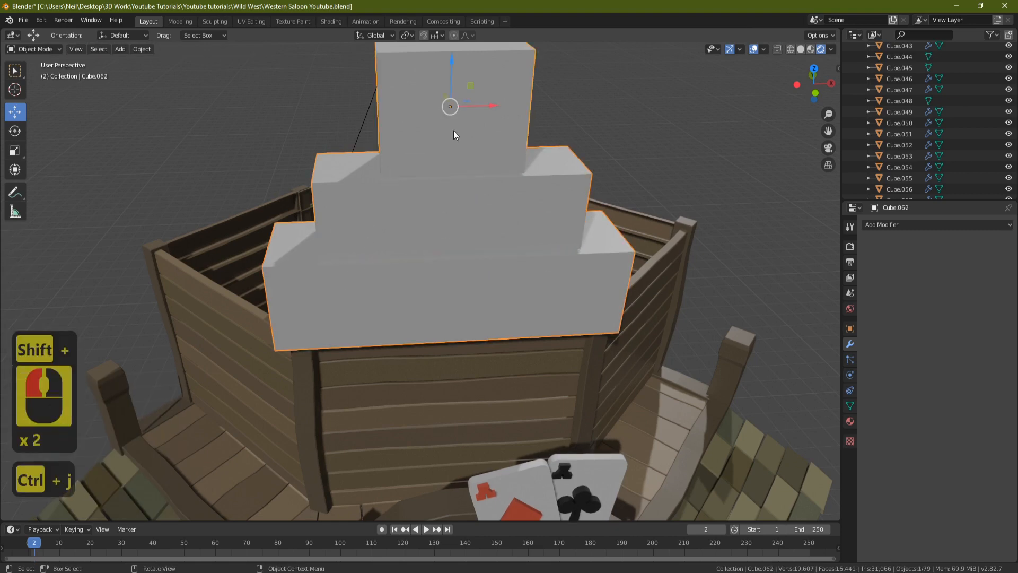
- In Edit Mode, extrude the three inset front faces inward by about 0.379 m to form recessed panels
middle_click_drag(453, 131, 500, 182)
key("Tab")
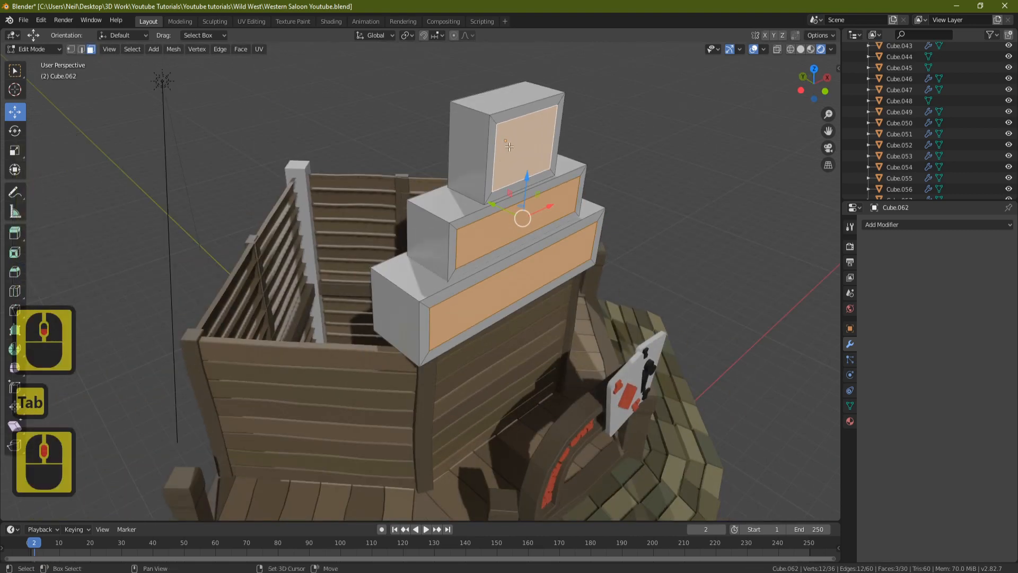
middle_click_drag(509, 222, 498, 237, "shift")
key("e")
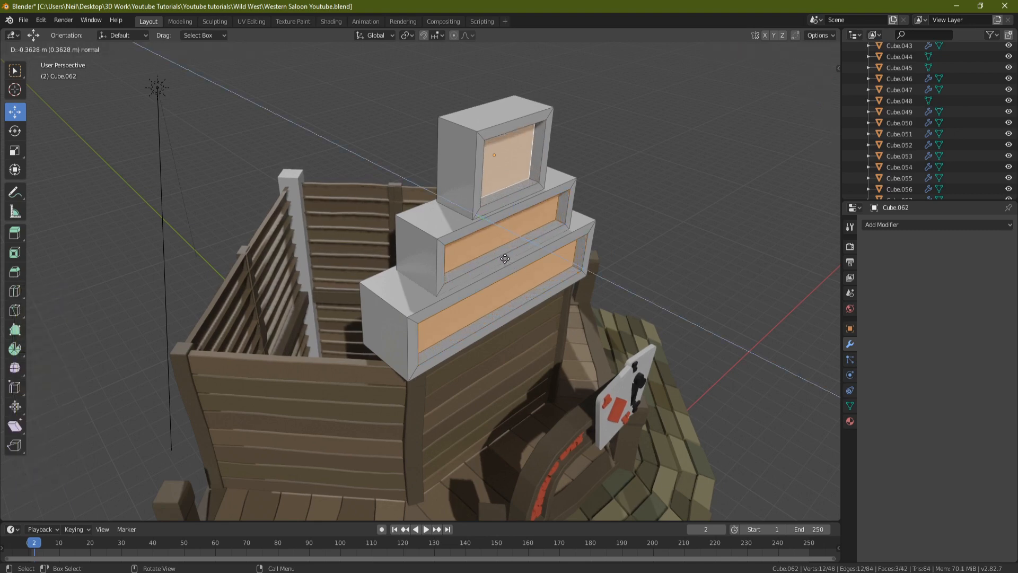
left_click(504, 258)
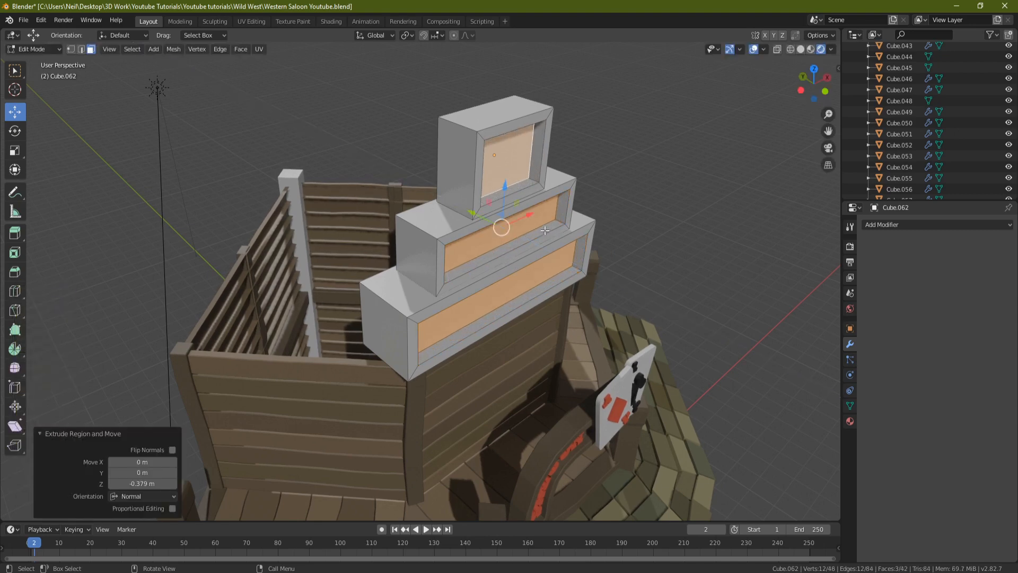
- Duplicate the three recessed faces and move the copies about 3.81 m forward along negative Y
scroll(536, 234, "down", 2)
key("shift+d")
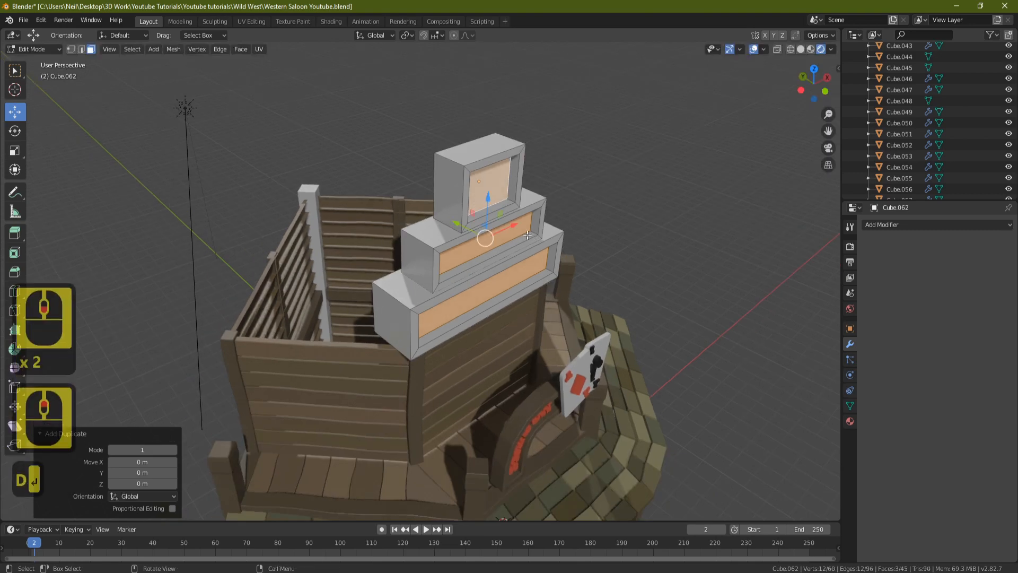
left_click(527, 265)
middle_click_drag(528, 265, 491, 249)
middle_click_drag(590, 225, 585, 190)
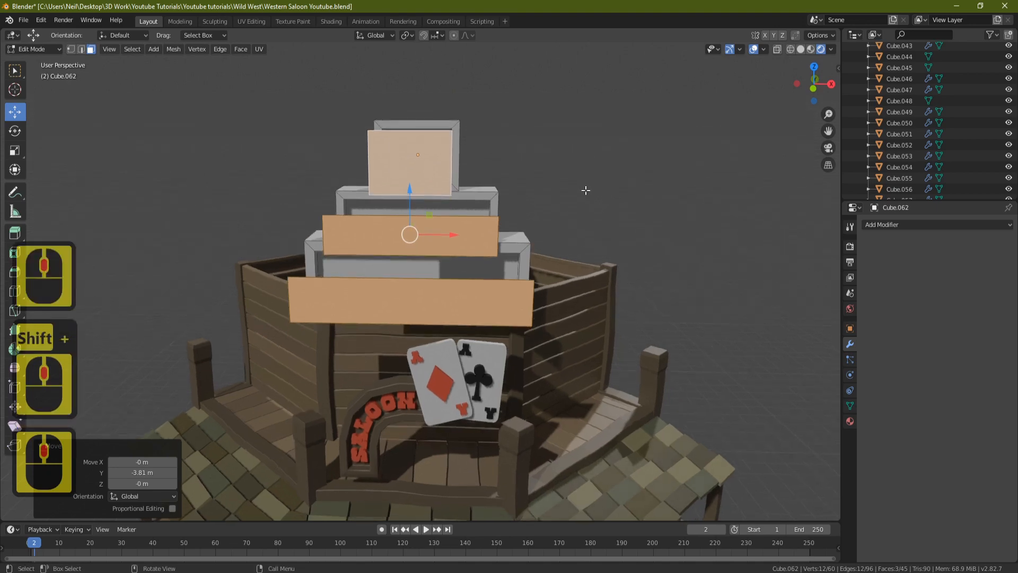
- Scale the duplicated faces by about 1.038 along X, then about 1.106 along Z with the pivot set to Individual Origins
key("s")
key("x")
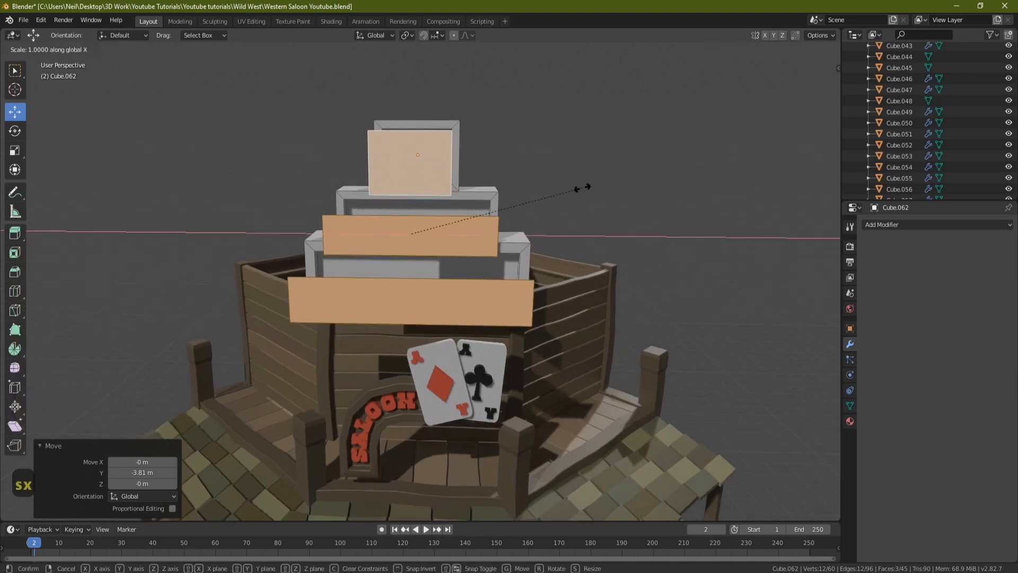
left_click(589, 189)
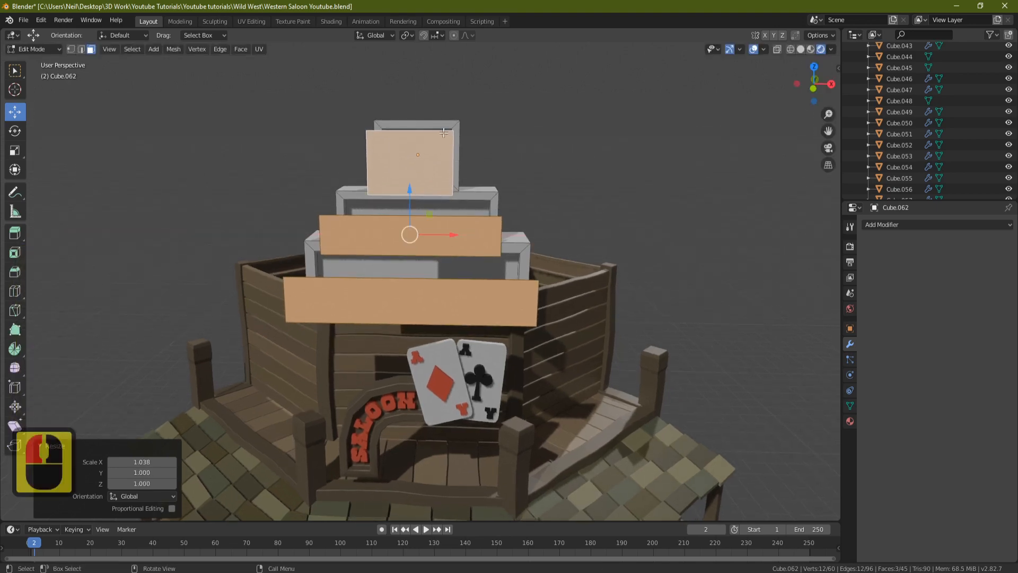
left_click(408, 36)
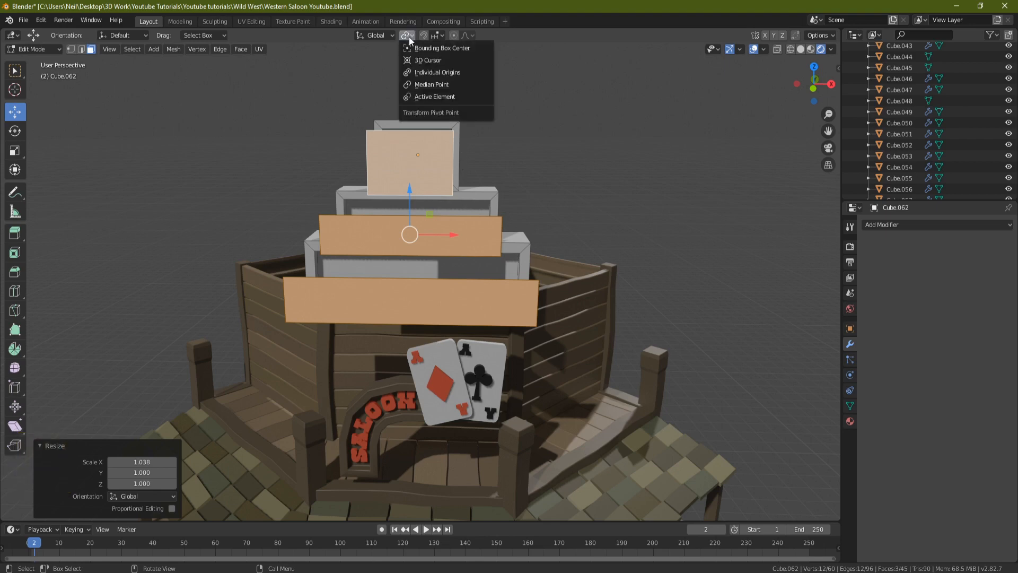
left_click(431, 72)
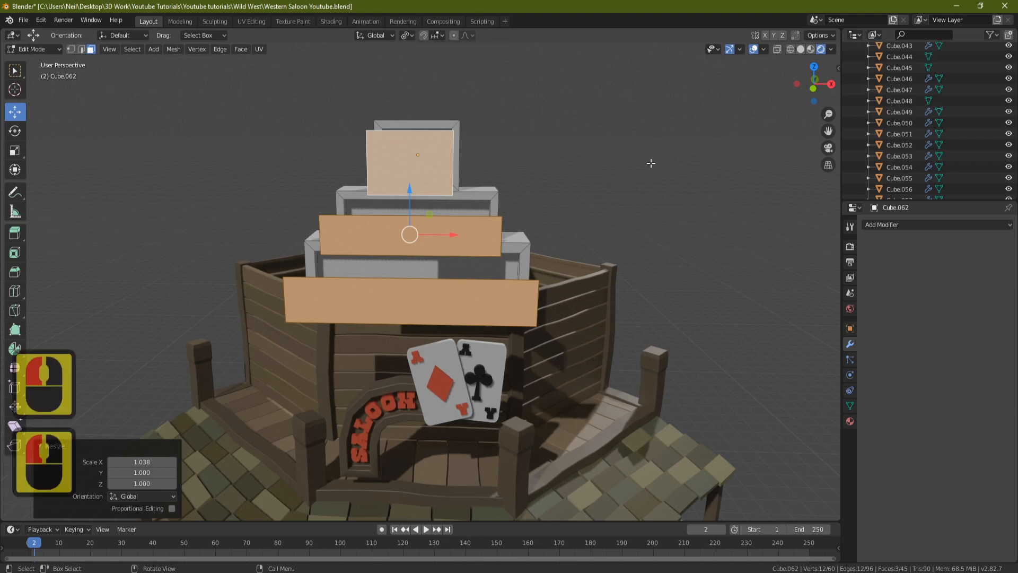
key("s")
key("z")
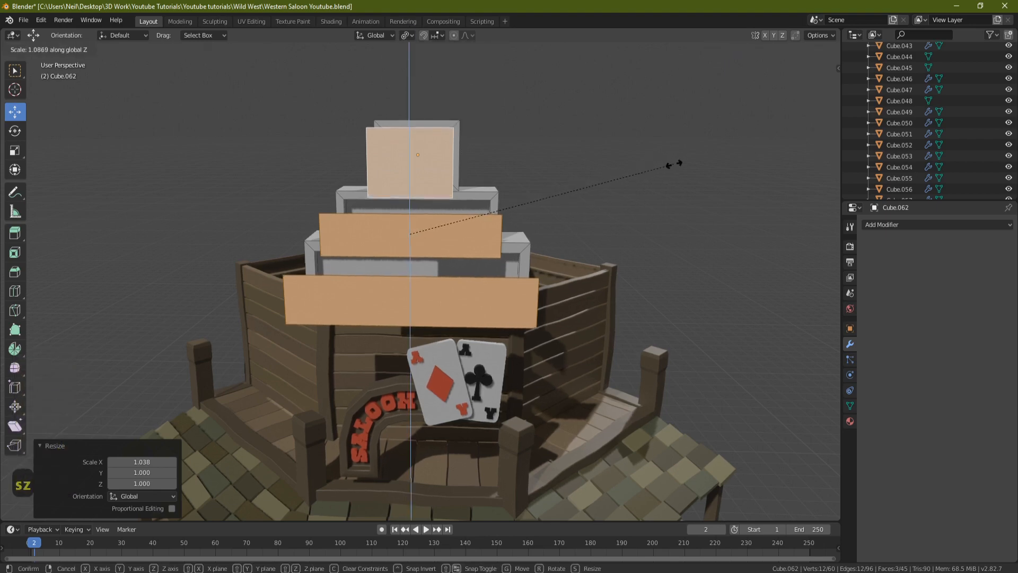
left_click(679, 166)
- Add one centred horizontal loop cut to each of the three duplicated panels
middle_click_drag(504, 142, 467, 137)
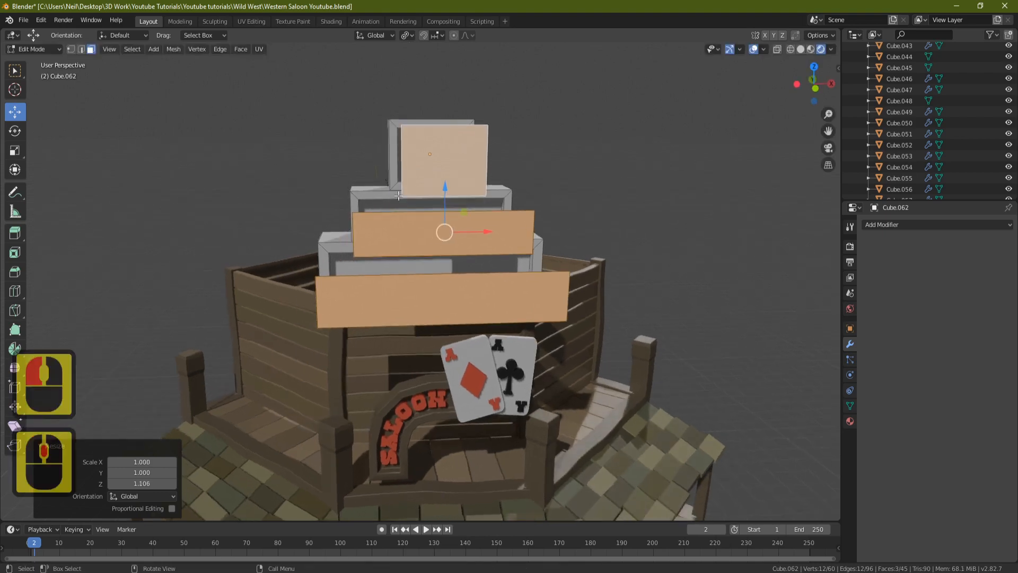
key("ctrl+r")
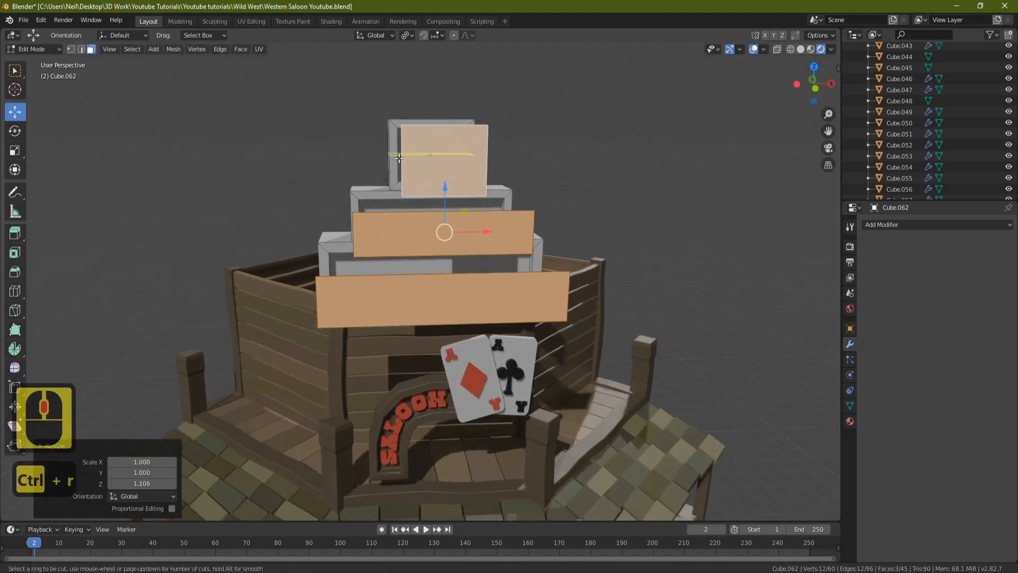
left_click(408, 162)
right_click(390, 235)
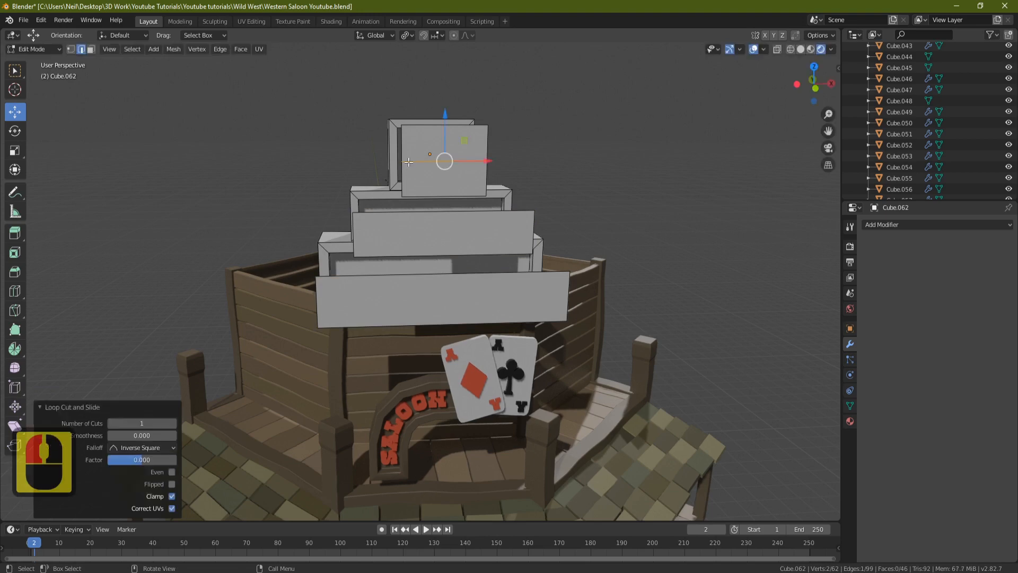
key("ctrl+r")
left_click(390, 235)
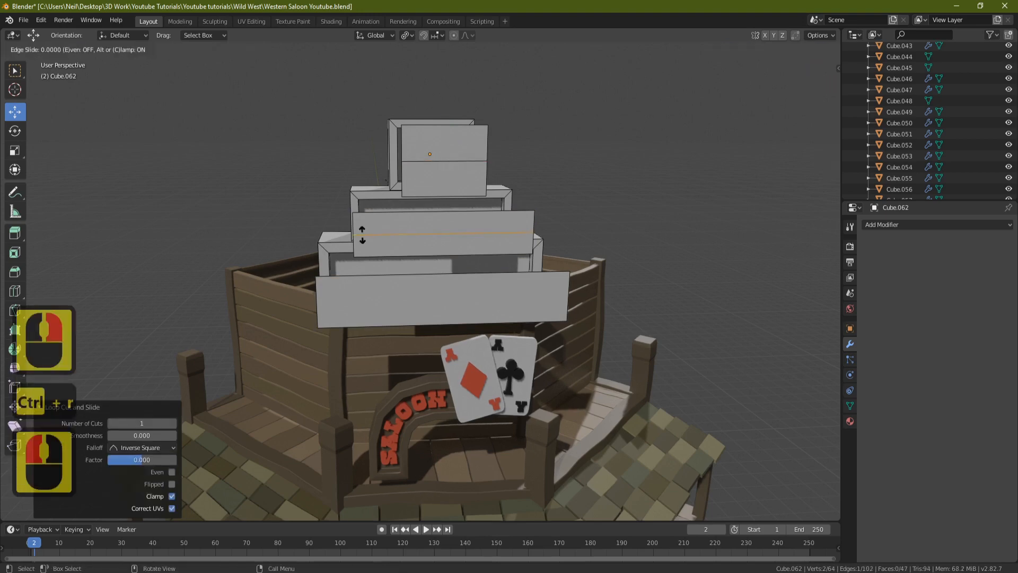
right_click(391, 235)
key("ctrl+r")
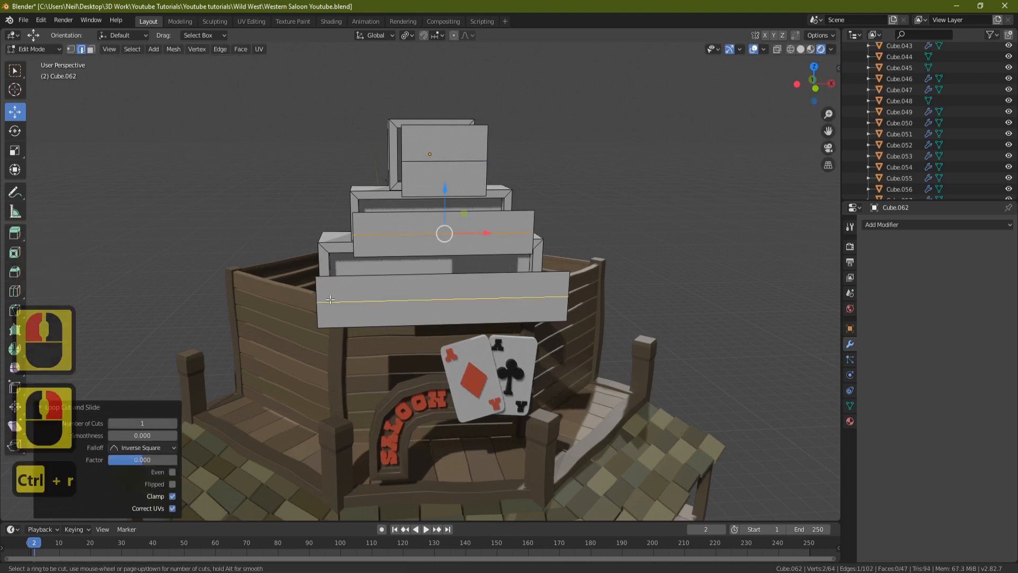
left_click(343, 302)
right_click(513, 202)
middle_click_drag(513, 202, 586, 164)
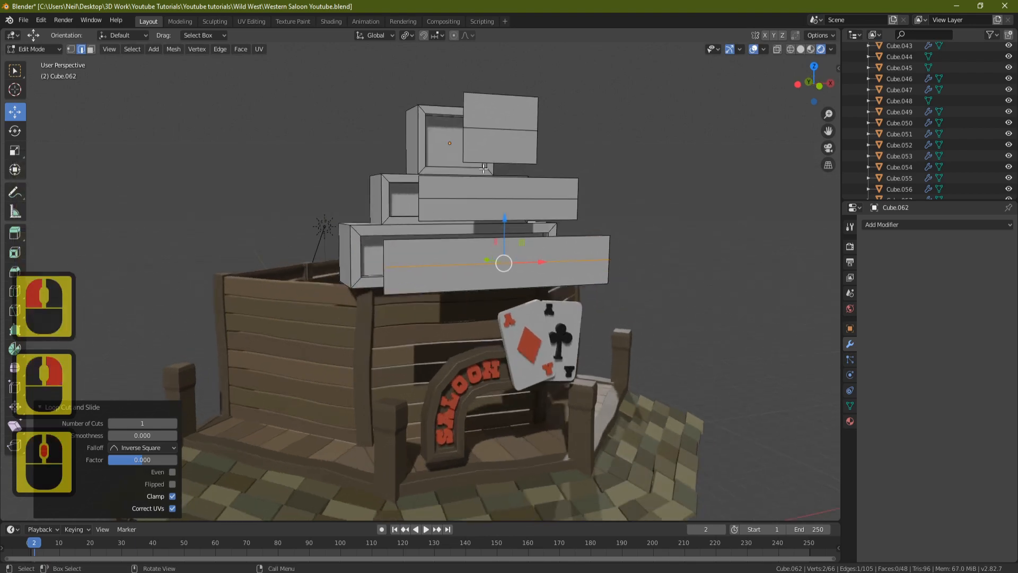
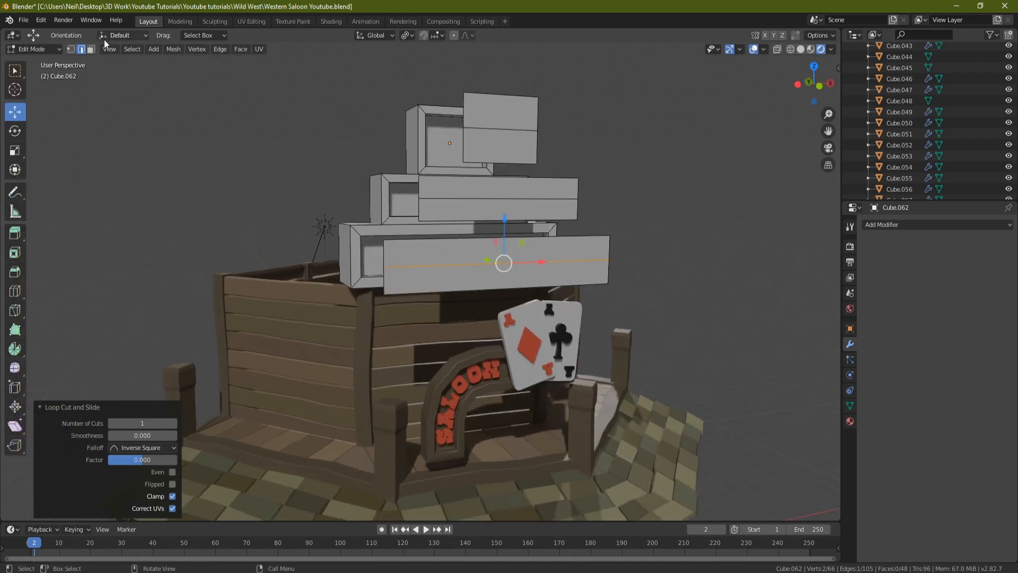
- In face select mode, select the upper halves of the three panels and separate the selection into its own object
left_click(90, 49)
left_click(493, 114)
left_click(498, 188, "shift")
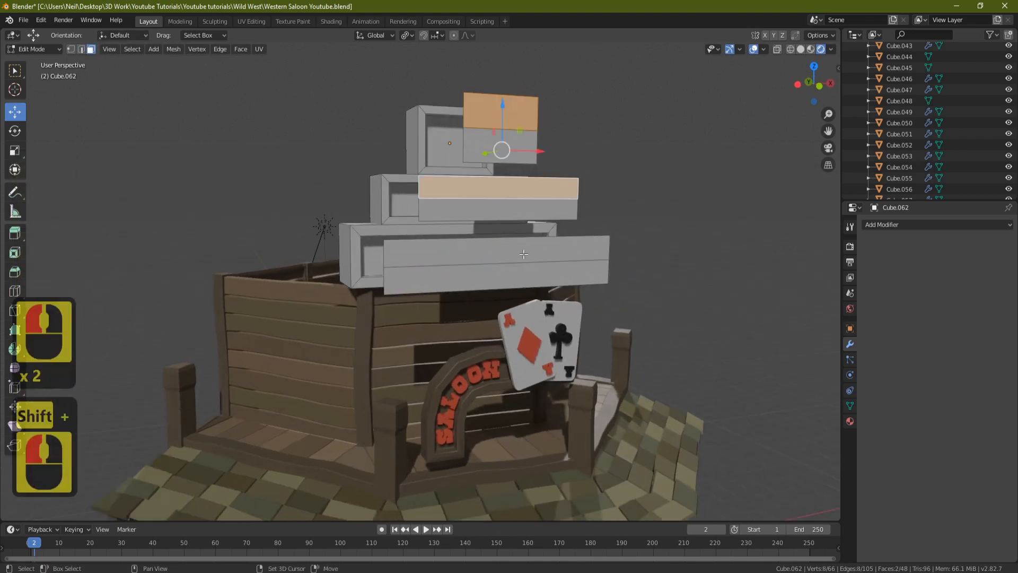
left_click(509, 253, "shift")
key("p")
left_click(492, 94)
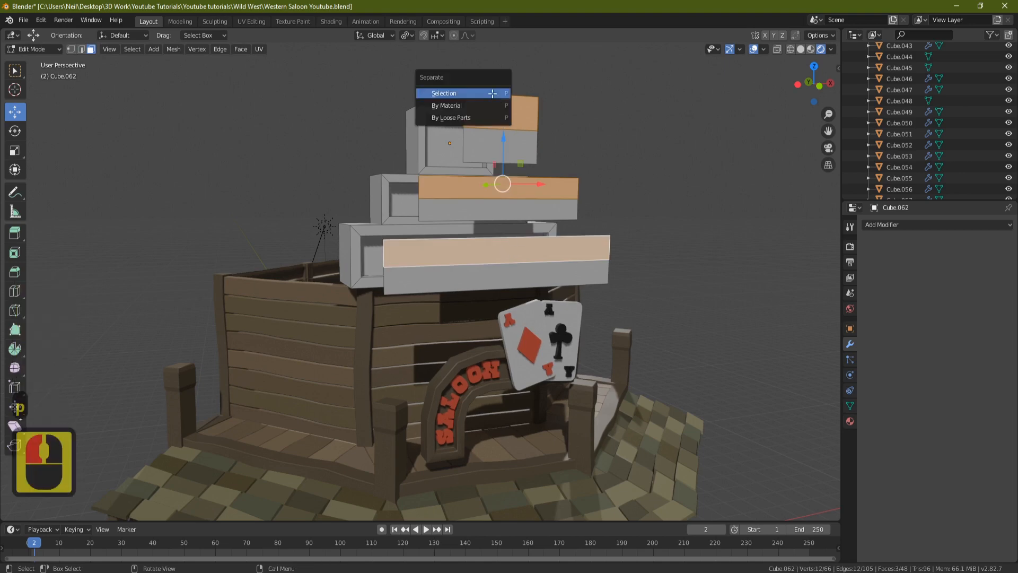
- Select the lower halves of the three panels and separate them into another object
left_click(509, 141)
left_click(517, 210, "shift")
left_click(512, 270, "shift")
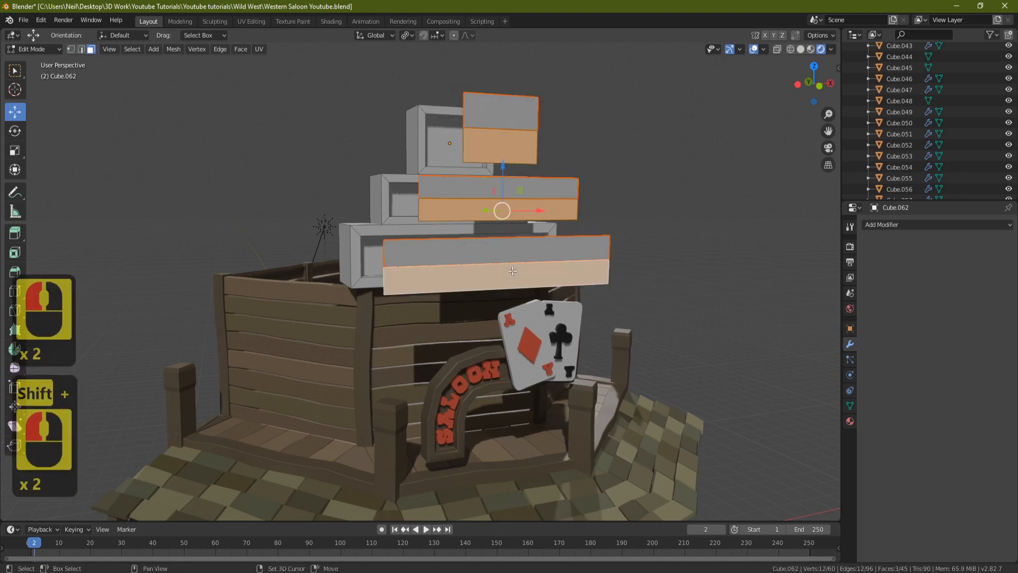
key("p")
left_click(545, 241)
middle_click_drag(545, 240, 537, 219)
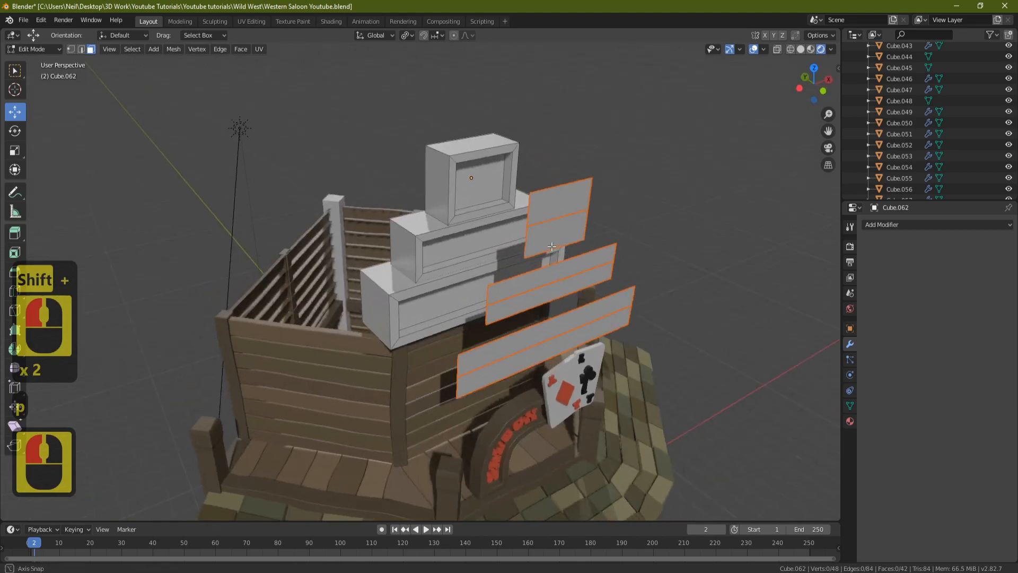
- In Object Mode, select the separated upper and lower panel strips and join them into one object
key("Tab")
left_click(576, 245)
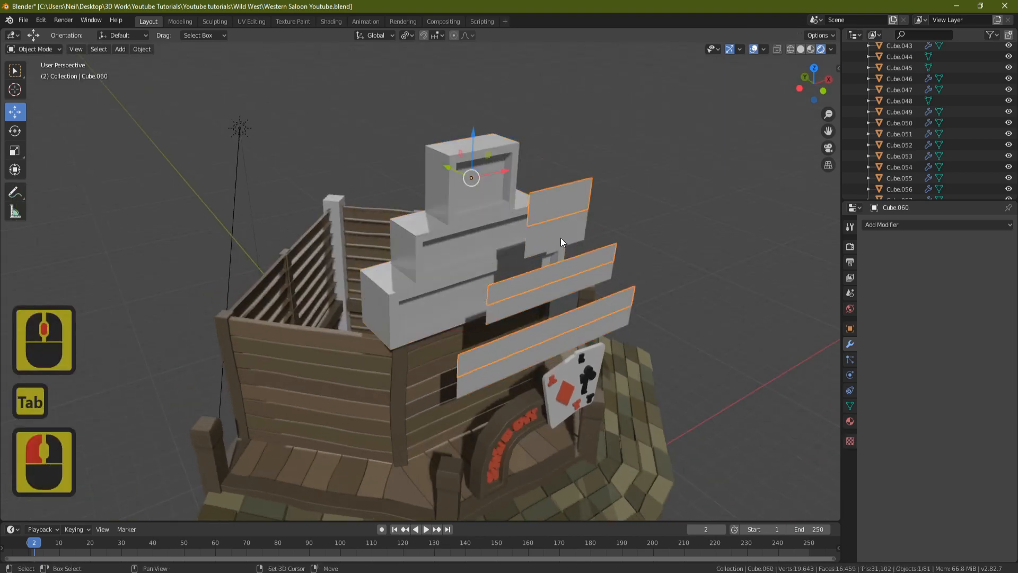
left_click(561, 241, "shift")
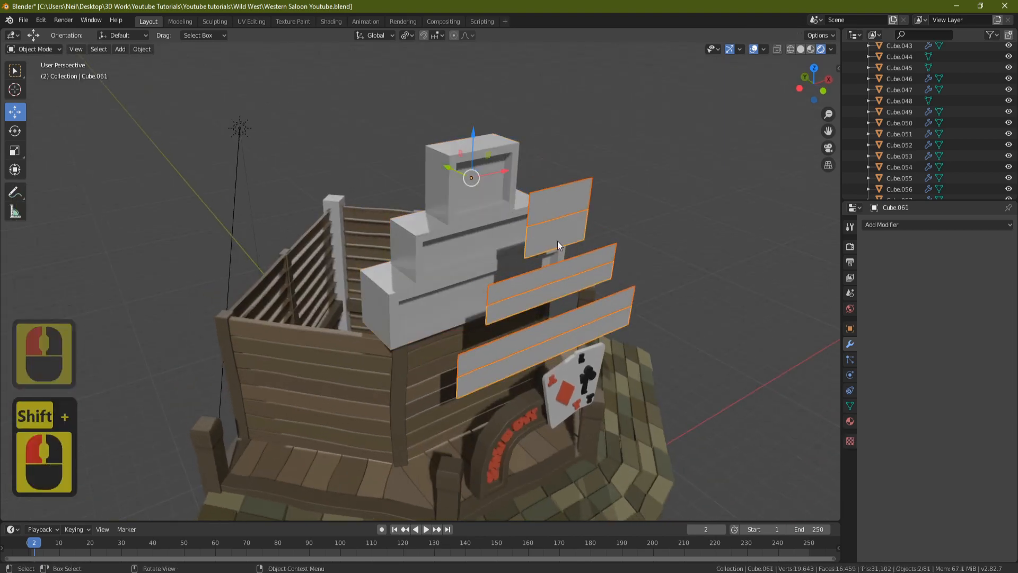
scroll(559, 238, "down", 2)
scroll(559, 237, "up", 3)
middle_click_drag(588, 214, 449, 207, "shift")
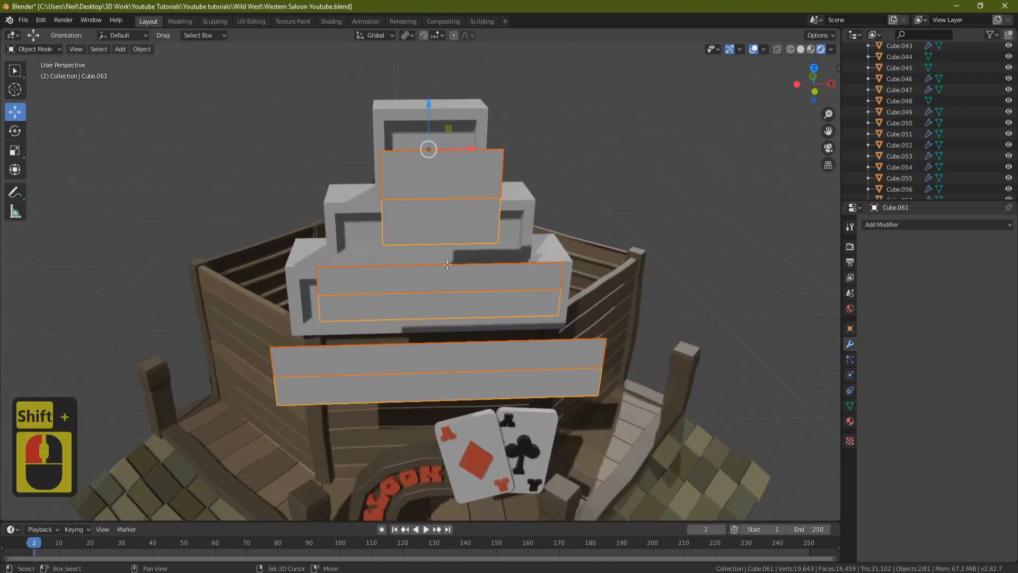
key("ctrl+j")
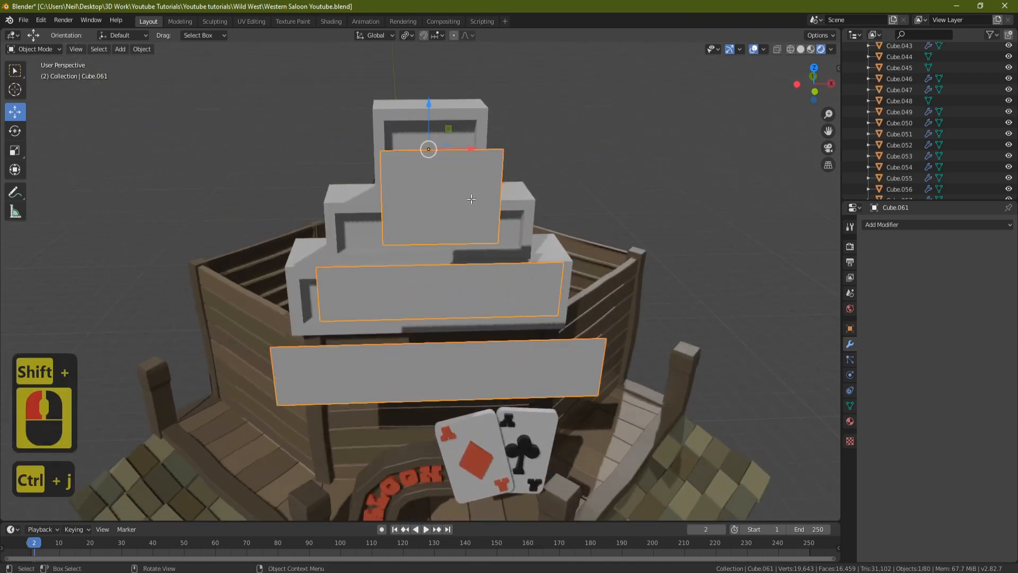
- In Edit Mode, select all faces of the joined panel strips and mark their edges as seams
key("Tab")
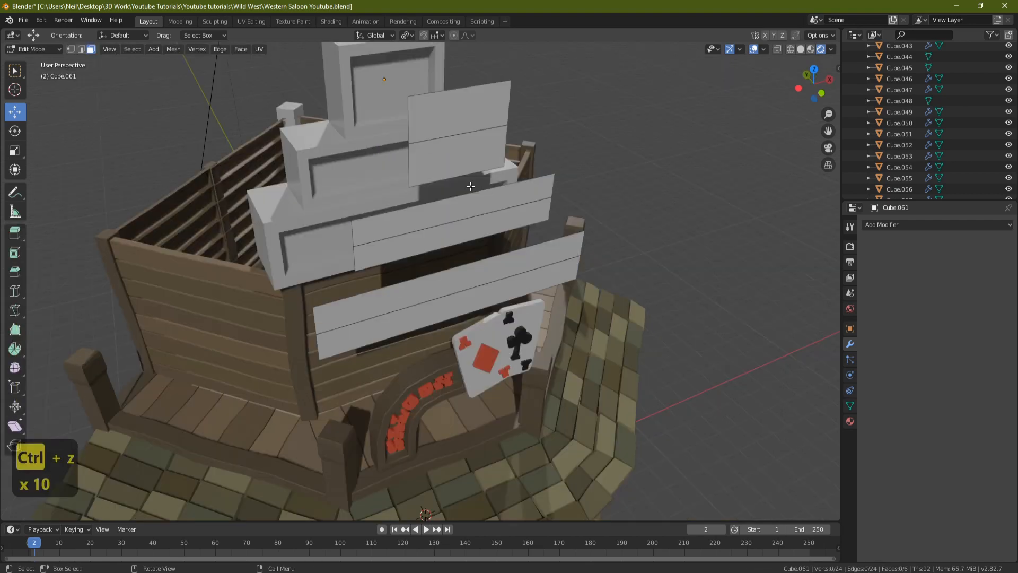
key("a")
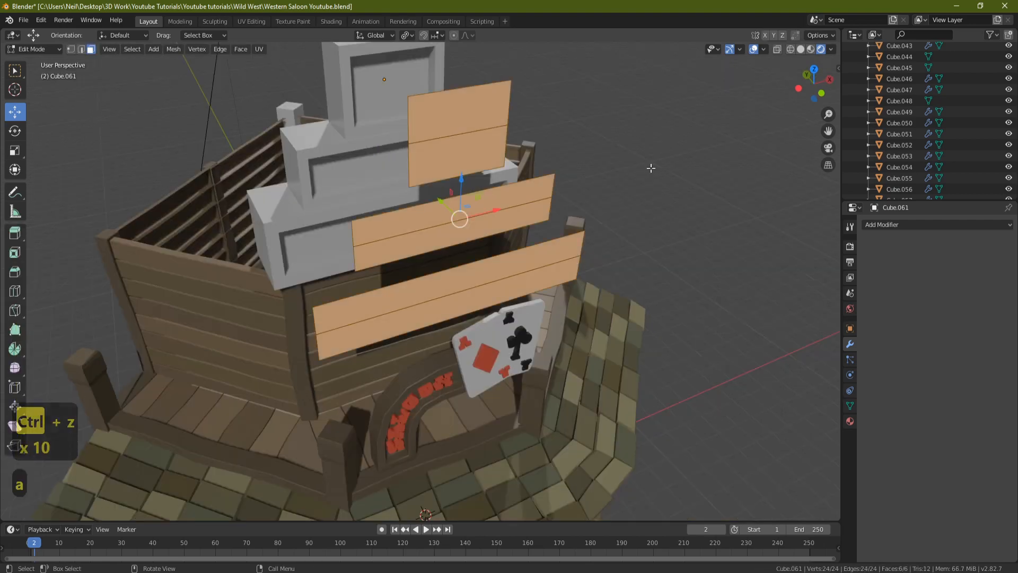
key("ctrl+e")
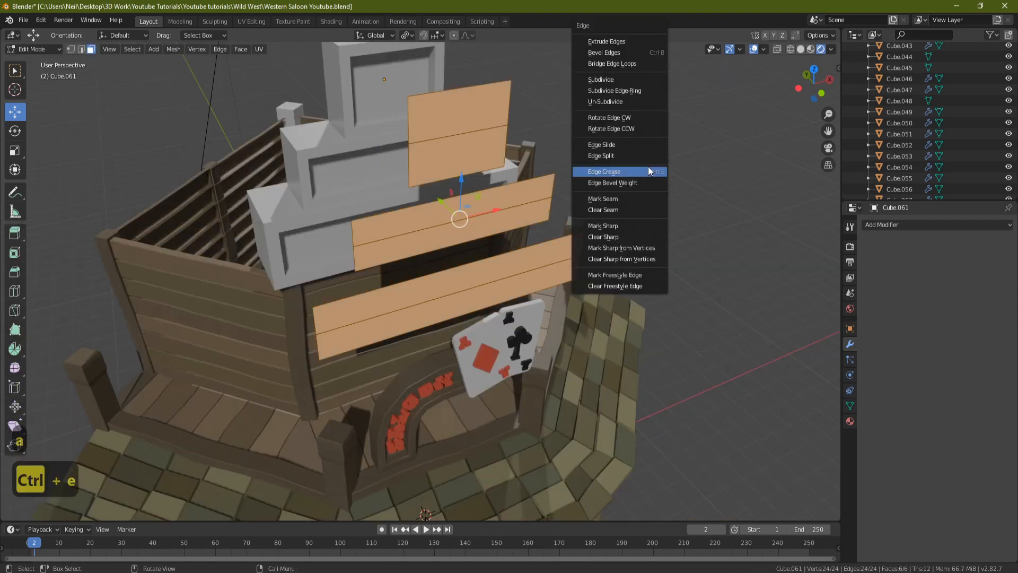
left_click(617, 198)
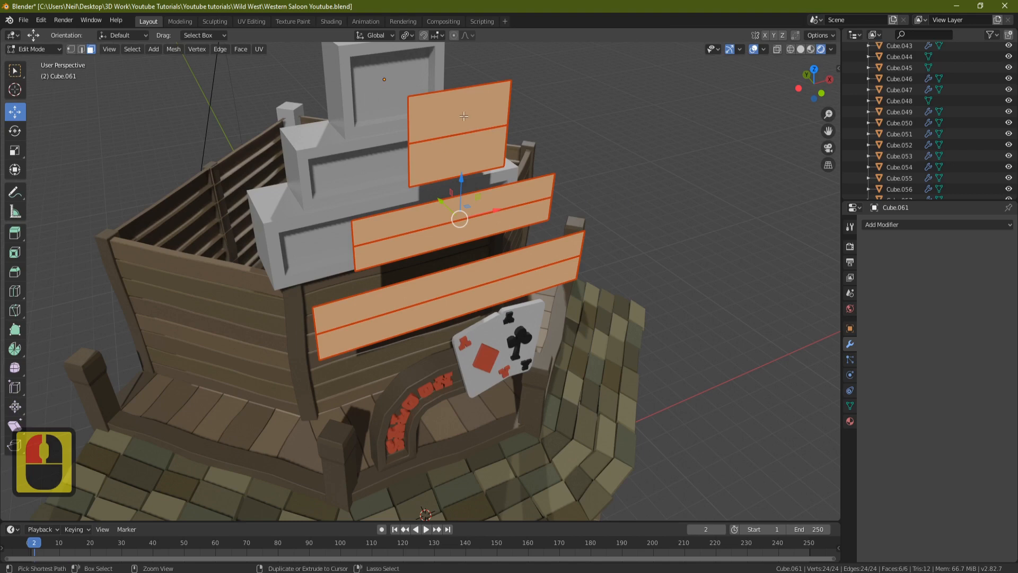
- Add two evenly spaced vertical loop cuts to the upper strip of the topmost panel
key("ctrl+e")
key("Escape")
key("ctrl+r")
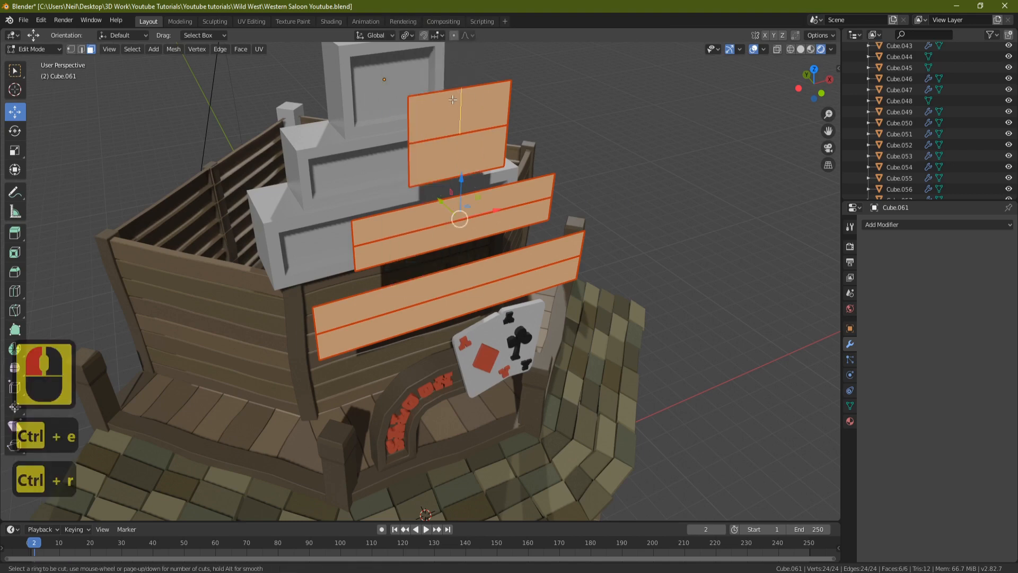
key("2")
left_click(453, 101)
right_click(459, 156)
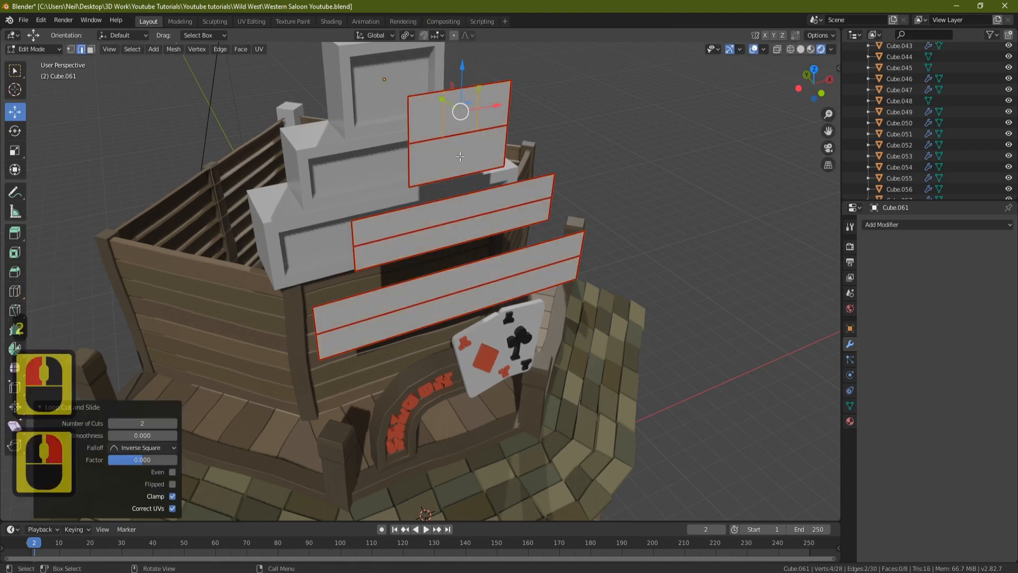
- Add two vertical loop cuts to the lower plank of the top sign panel, sliding them off-centre by a factor of about 0.38
key("ctrl+r")
key("2")
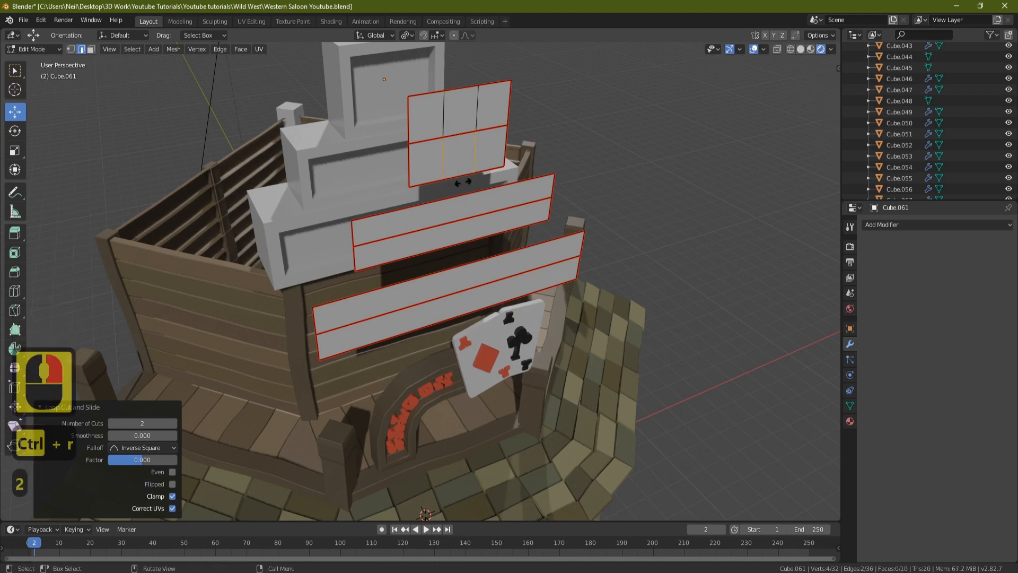
left_click(457, 159)
left_click(450, 187)
middle_click_drag(451, 186, 412, 97)
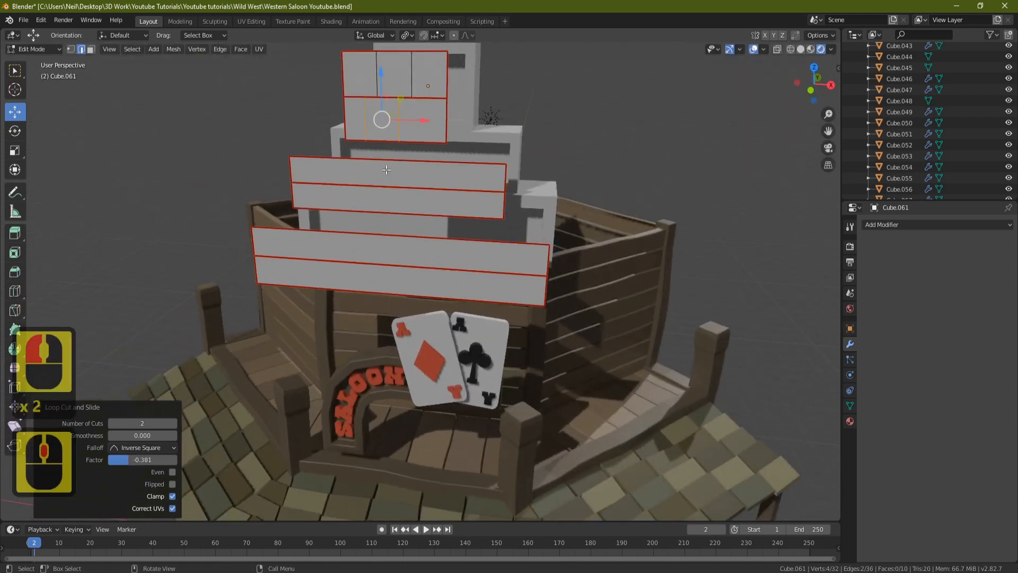
- Add four vertical loop cuts to each plank of the middle panel, sliding the upper set by -0.317 and the lower by 0.310
key("ctrl+r")
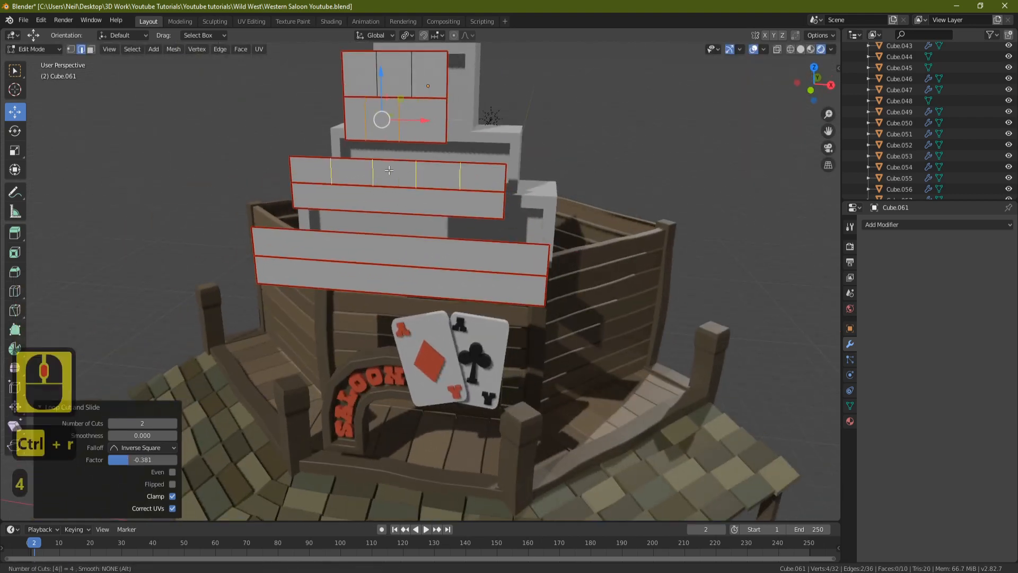
key("4")
left_click(389, 170)
left_click(394, 206)
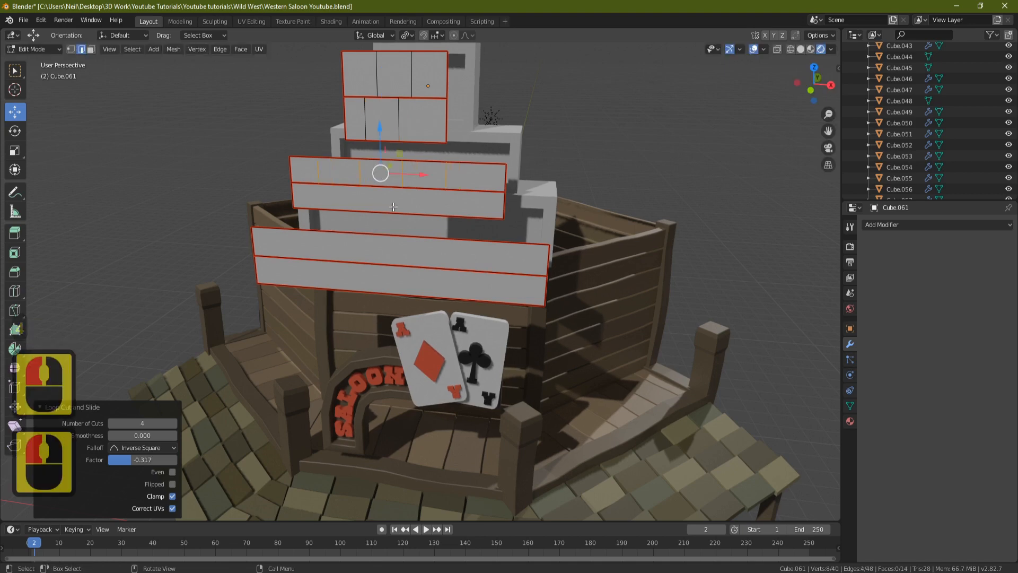
key("ctrl+r")
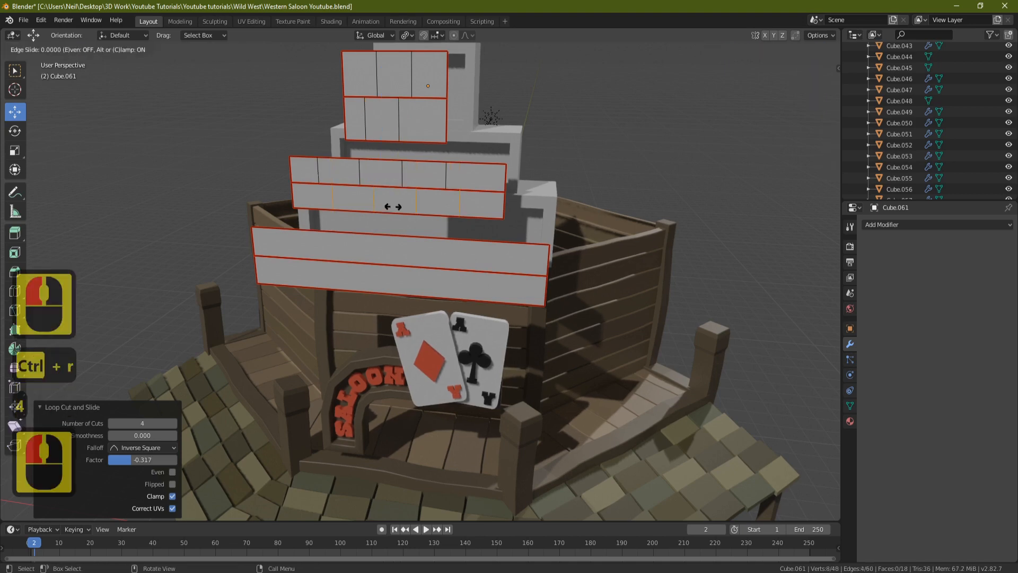
key("4")
left_click(403, 214)
left_click(405, 220)
- Add five evenly spaced vertical loop cuts to the bottom panel's upper plank and five offset ones to its lower plank
key("ctrl+r")
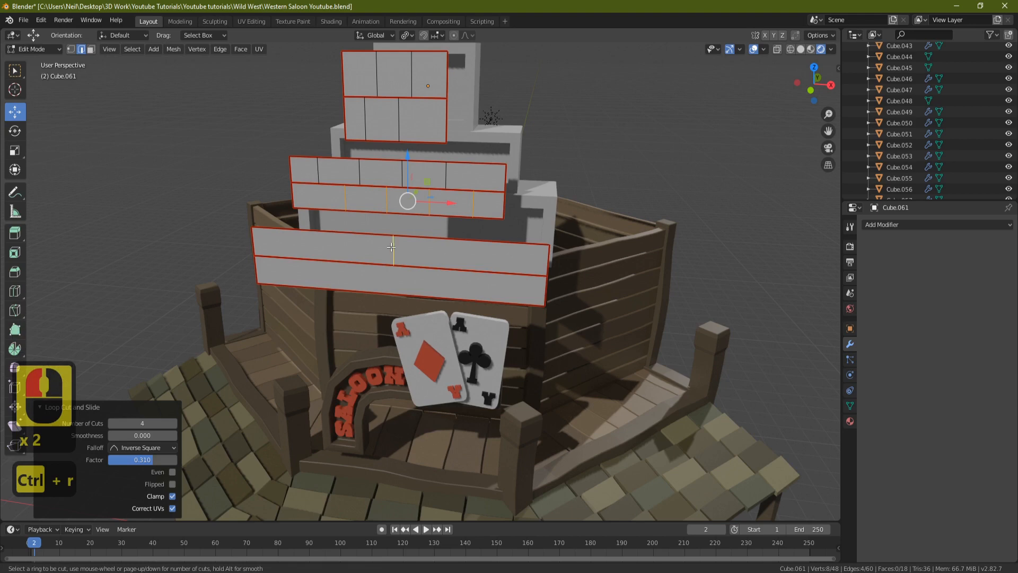
key("5")
left_click(391, 247)
left_click(390, 287)
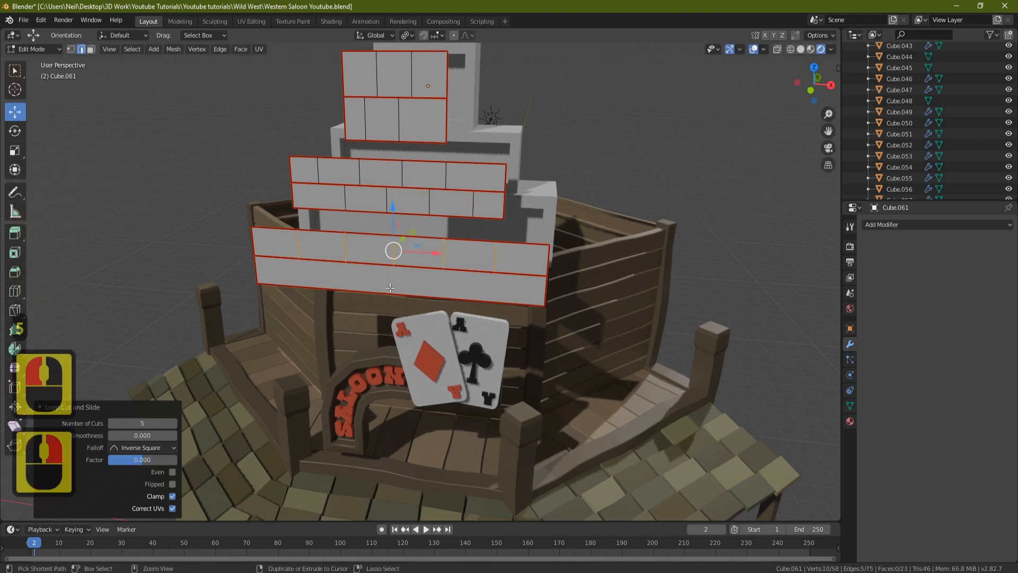
key("ctrl+r")
left_click(389, 287)
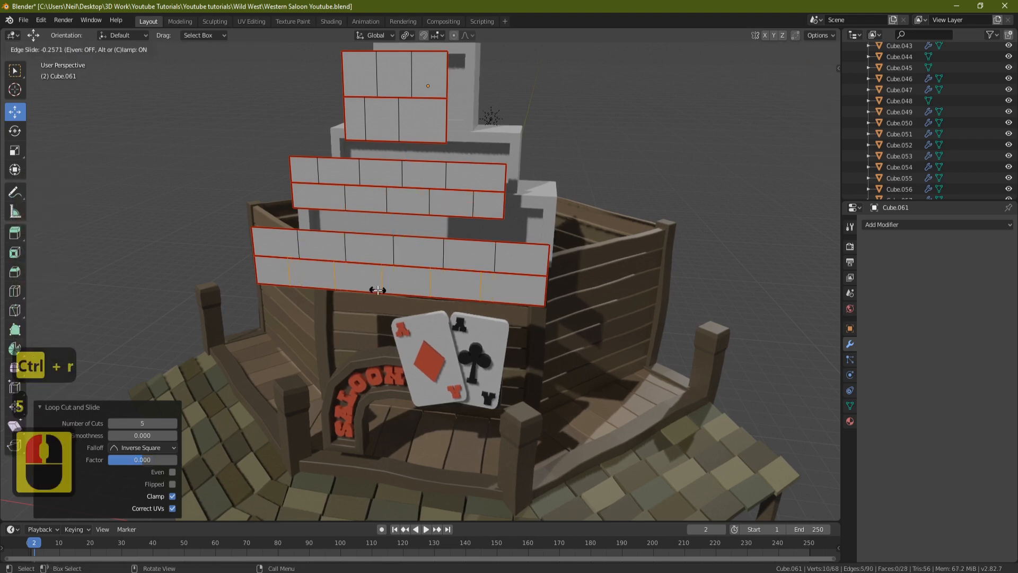
left_click(377, 290)
- Extrude all the faces of the three sign panels by about 0.28 m to give them thickness
middle_click_drag(377, 290, 490, 129)
key("a")
key("e")
left_click(530, 212)
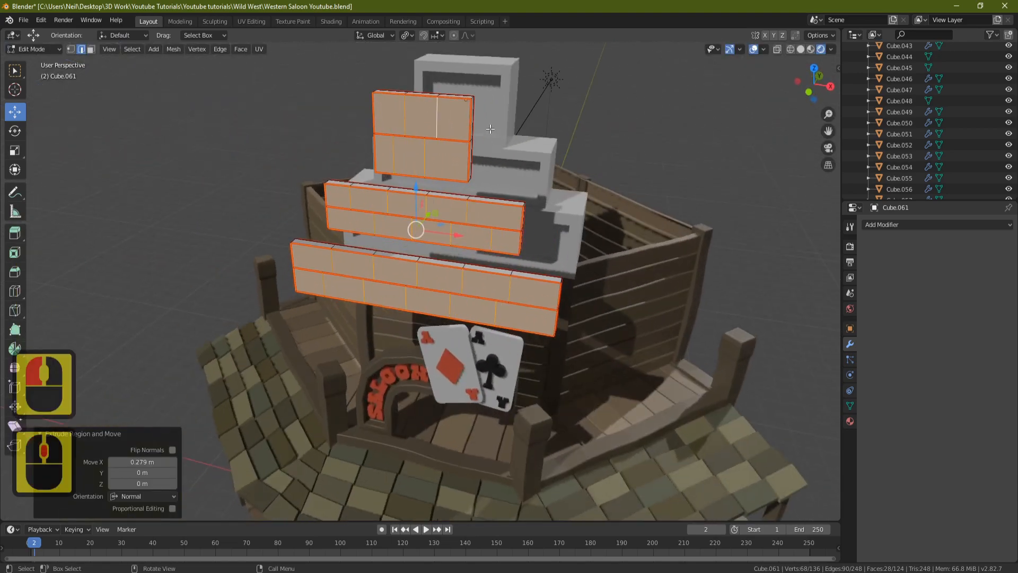
- Raise the middle bottom edge of the top panel's upper plank about 0.053 m, using proportional editing with a size of about 0.75
left_click(420, 143)
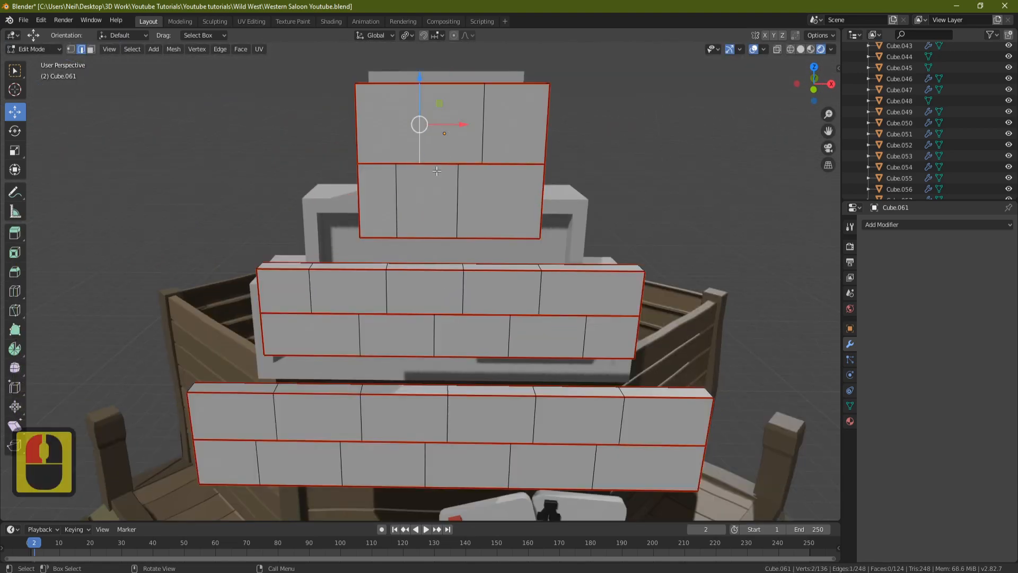
left_click(437, 171)
middle_click_drag(436, 171, 462, 131)
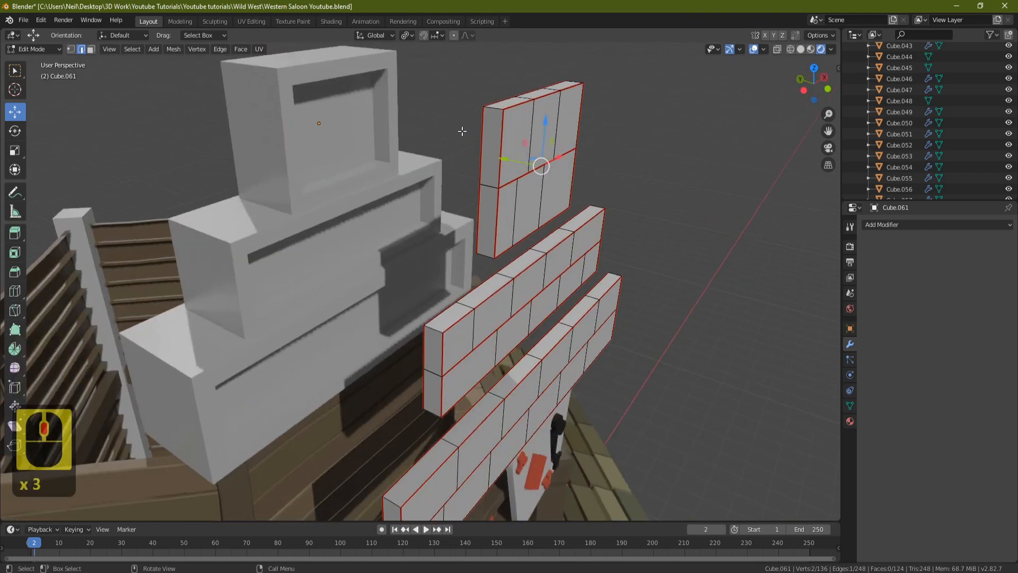
left_click(454, 35)
left_click_drag(546, 125, 544, 130)
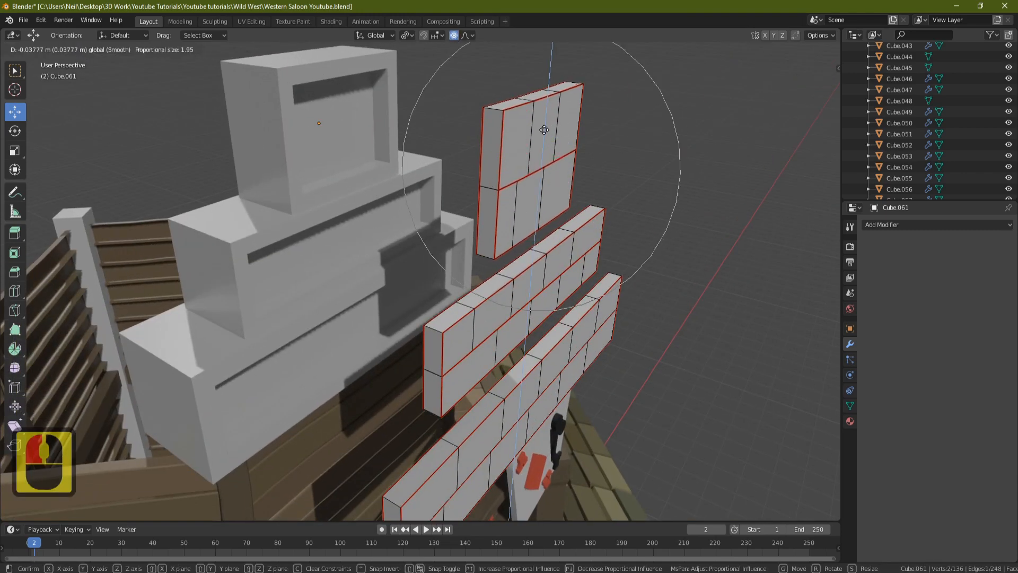
scroll(544, 130, "up", 10)
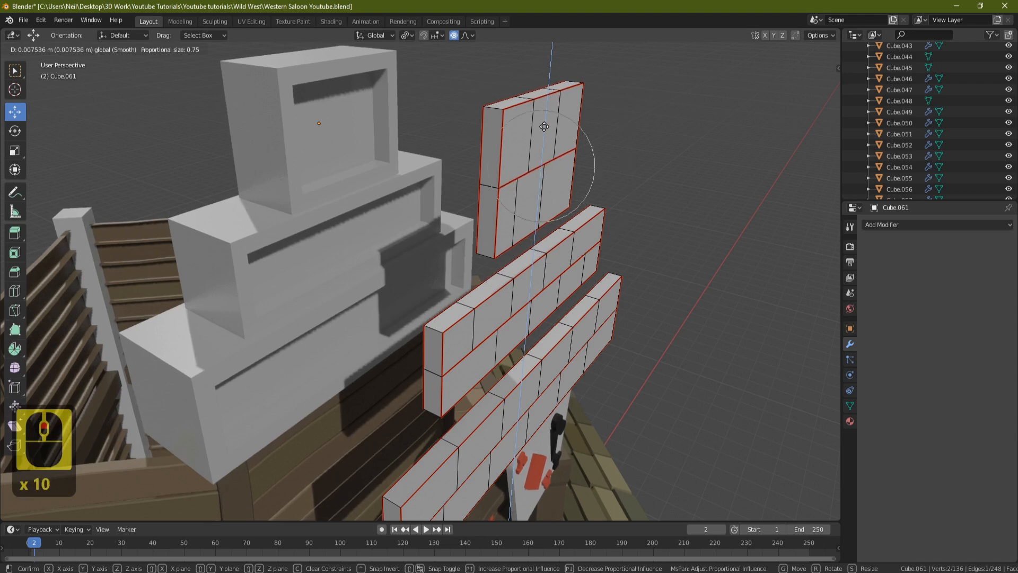
left_click_drag(544, 123, 544, 123)
- Lower the right seam edge of the top panel's lower plank about 0.041 m and the upper plank's nearby seam vertex about 0.014 m
middle_click_drag(589, 152, 492, 118)
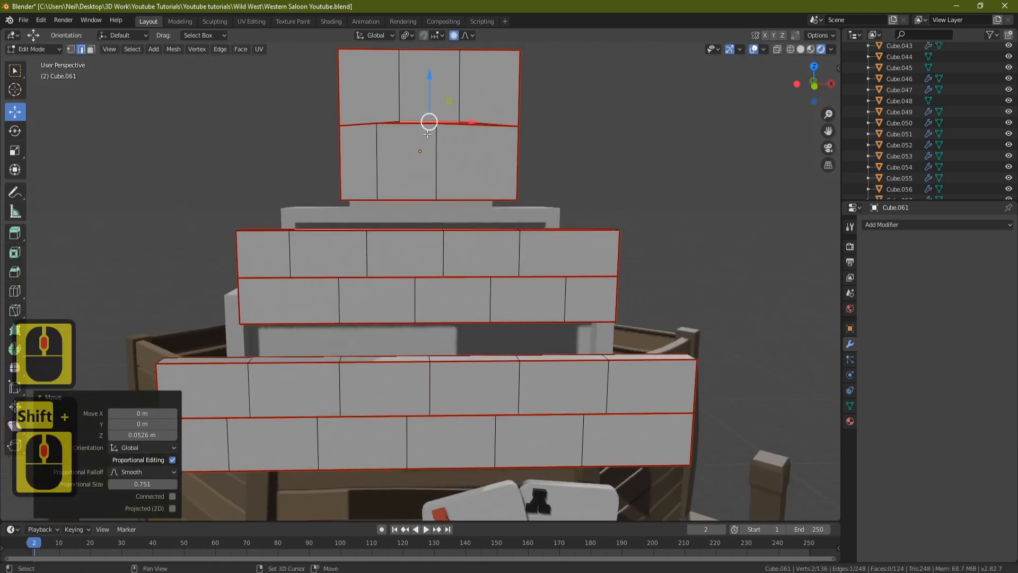
middle_click_drag(427, 134, 442, 119, "shift")
left_click(504, 112)
left_click_drag(494, 77, 493, 81)
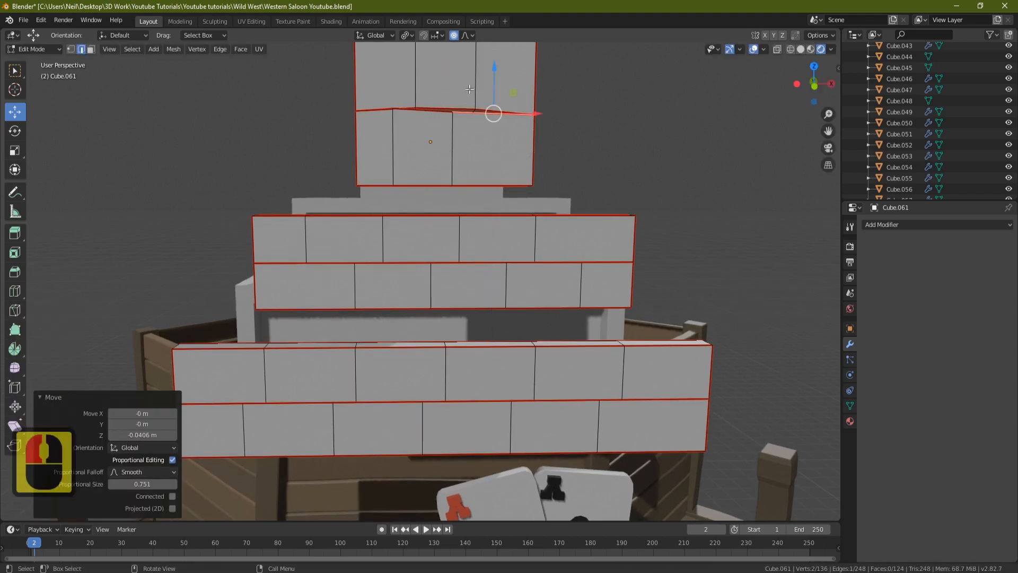
left_click(70, 48)
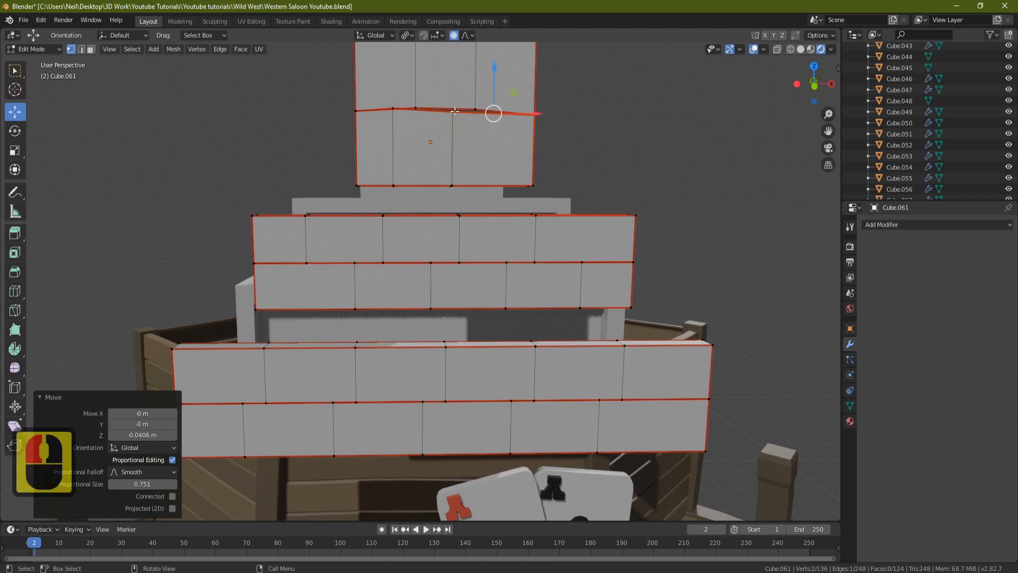
left_click(465, 110)
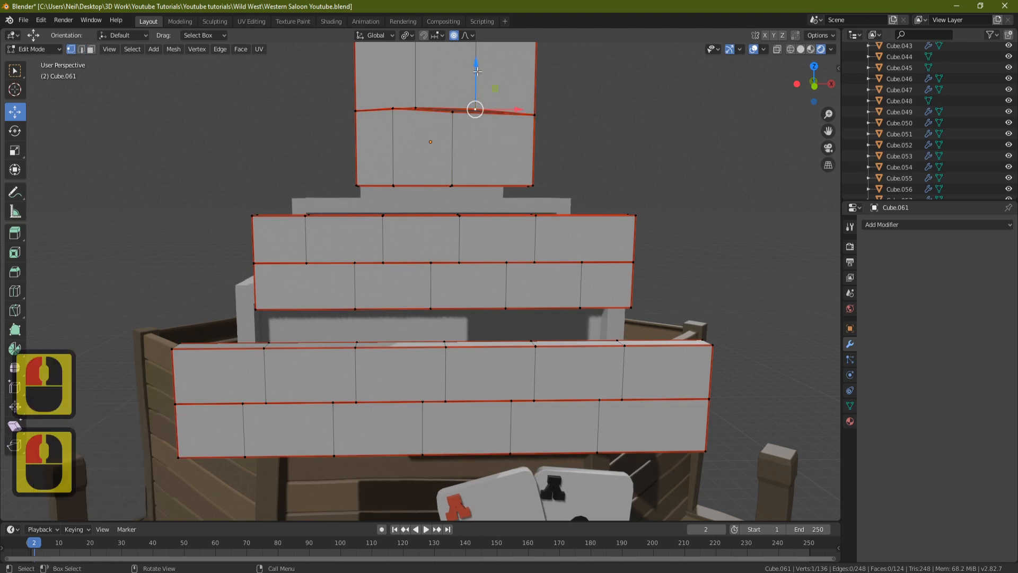
left_click_drag(477, 71, 478, 72)
- Along the middle panel's seam, raise the second upper-plank edge about 0.049 m and lower the fourth about 0.007 m
left_click(83, 49)
middle_click_drag(427, 227, 422, 190, "shift")
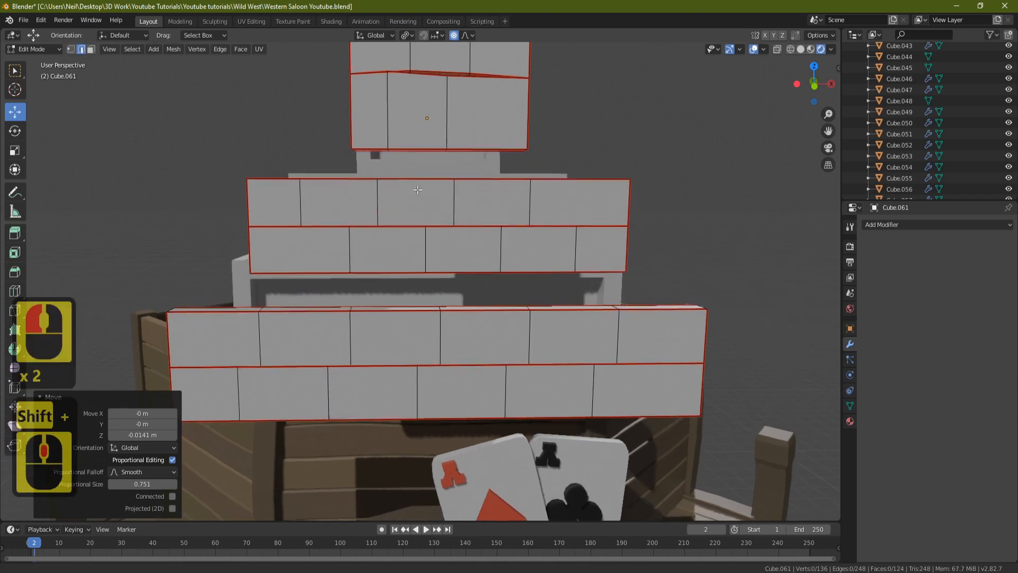
left_click(326, 220)
left_click_drag(339, 194, 344, 194)
left_click(345, 194)
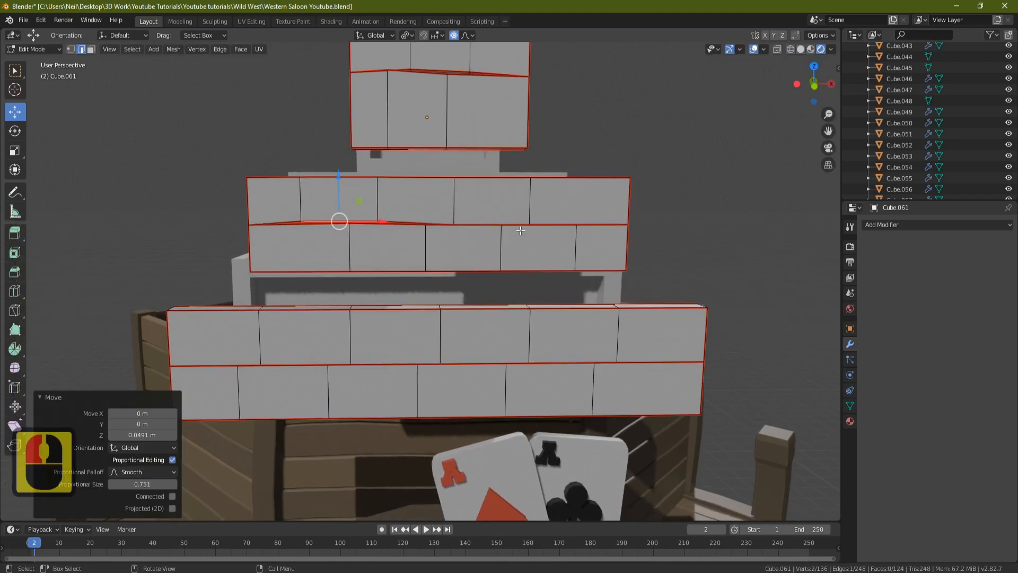
left_click(521, 226)
left_click_drag(495, 185, 497, 186)
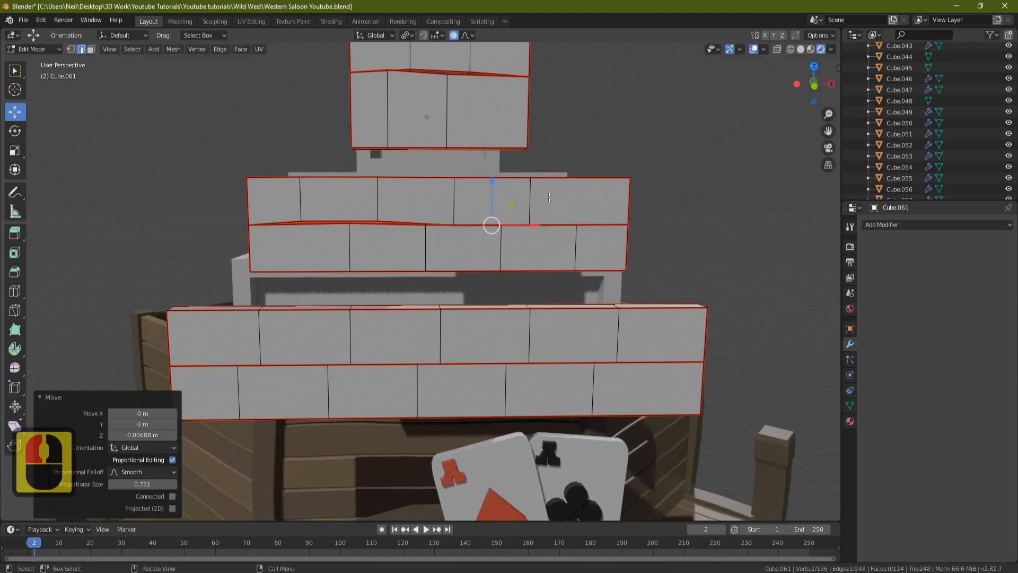
- Raise the fourth bottom edge of the middle panel's upper plank by 0.05 m to bend the seam
middle_click_drag(546, 195, 491, 143, "shift")
scroll(467, 154, "up", 3)
middle_click_drag(425, 159, 425, 168, "shift")
left_click(427, 164)
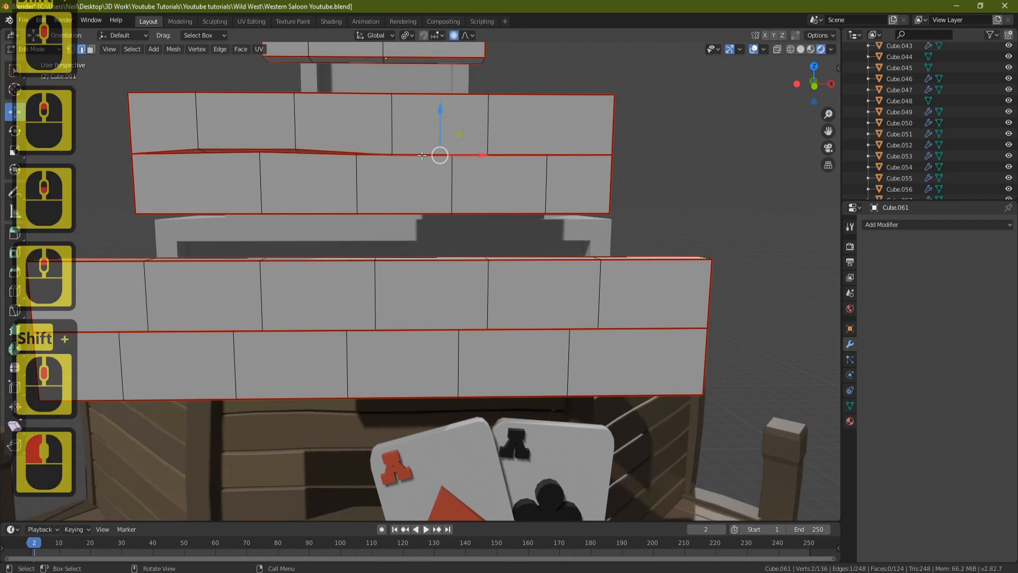
left_click_drag(439, 115, 439, 106)
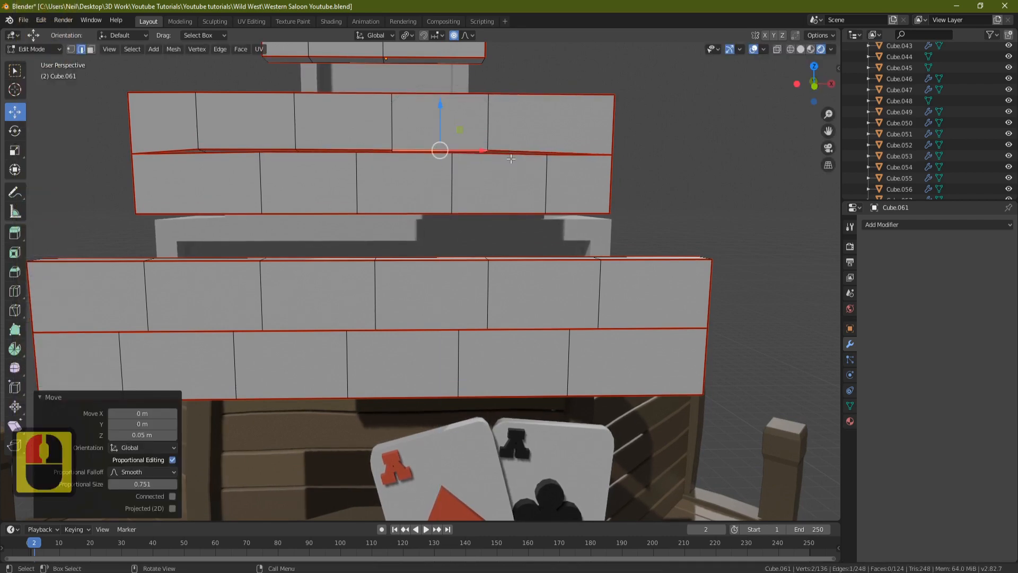
- Lower the fourth top edge of the middle panel's lower plank about 0.039 m and the seam vertex above it about 0.022 m
left_click(510, 159)
left_click_drag(500, 118, 502, 124)
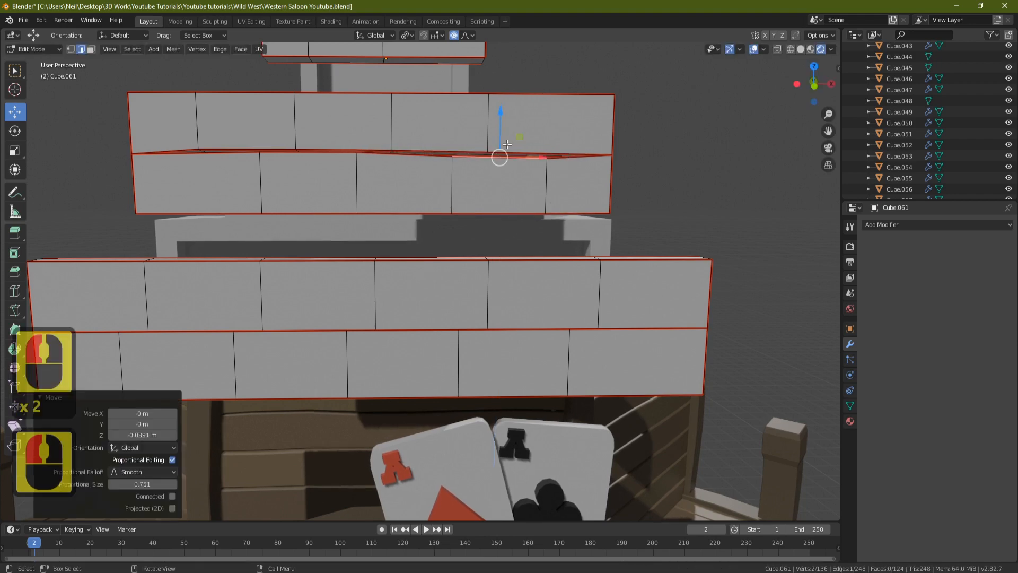
left_click(71, 49)
left_click(488, 151)
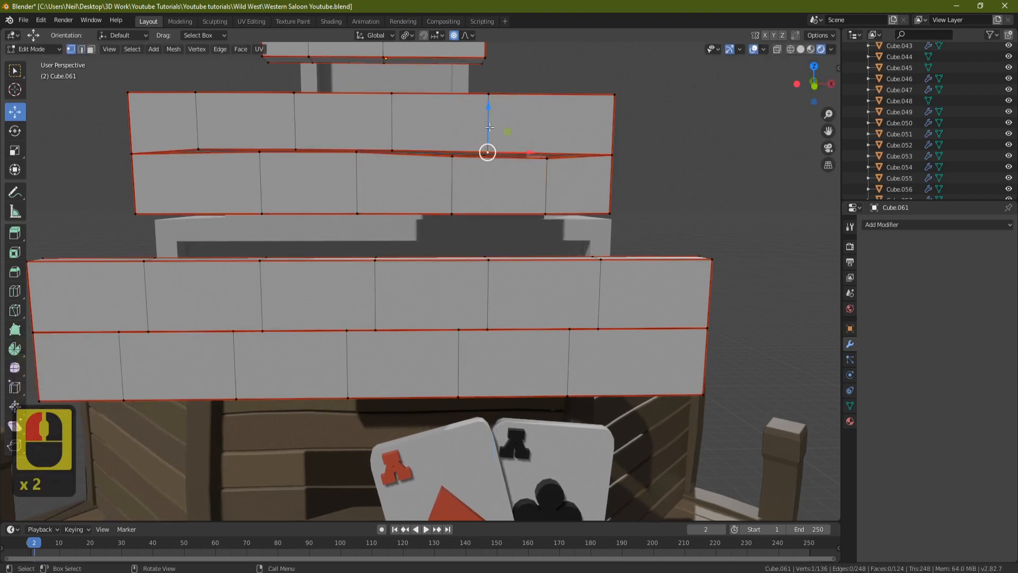
left_click_drag(486, 116, 486, 121)
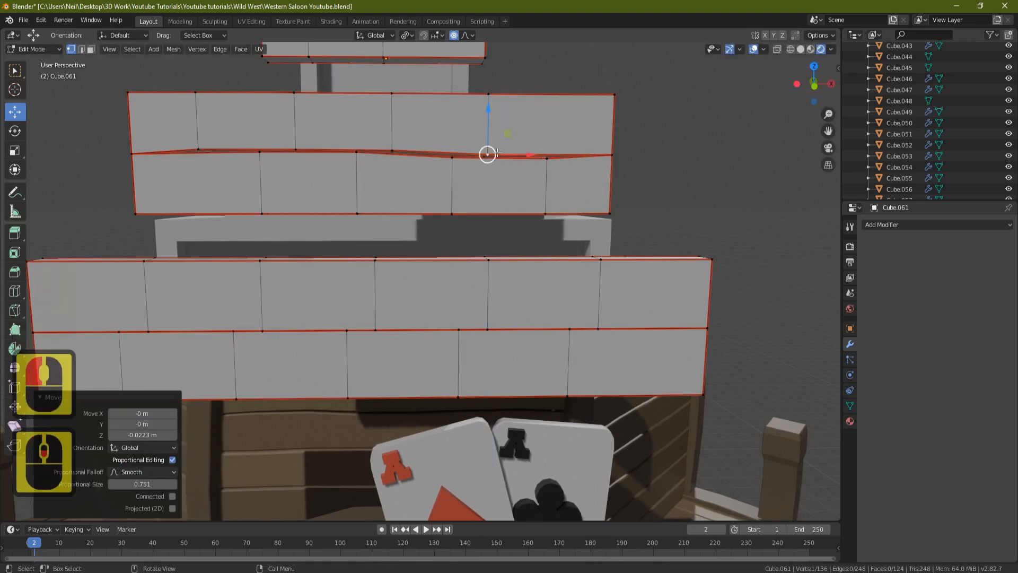
- Slightly shift two edges vertically along the bottom panel's central seam to warp it, and leave mesh editing
scroll(475, 164, "down", 3)
key("Tab")
middle_click_drag(475, 164, 507, 221)
middle_click_drag(507, 222, 456, 200)
key("Tab")
double_click(415, 212)
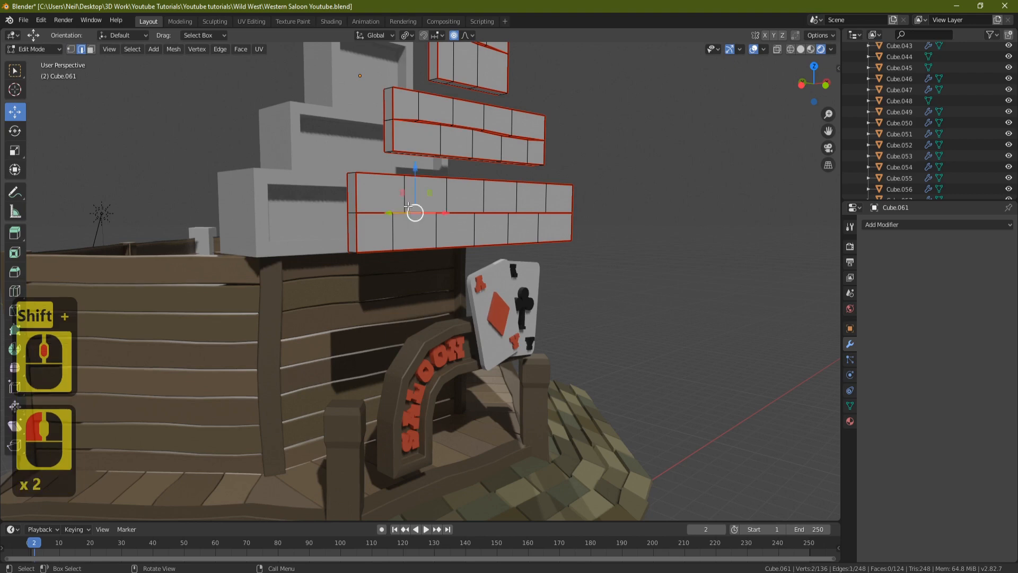
left_click_drag(419, 170, 443, 178)
middle_click_drag(575, 215, 497, 221)
left_click(491, 216)
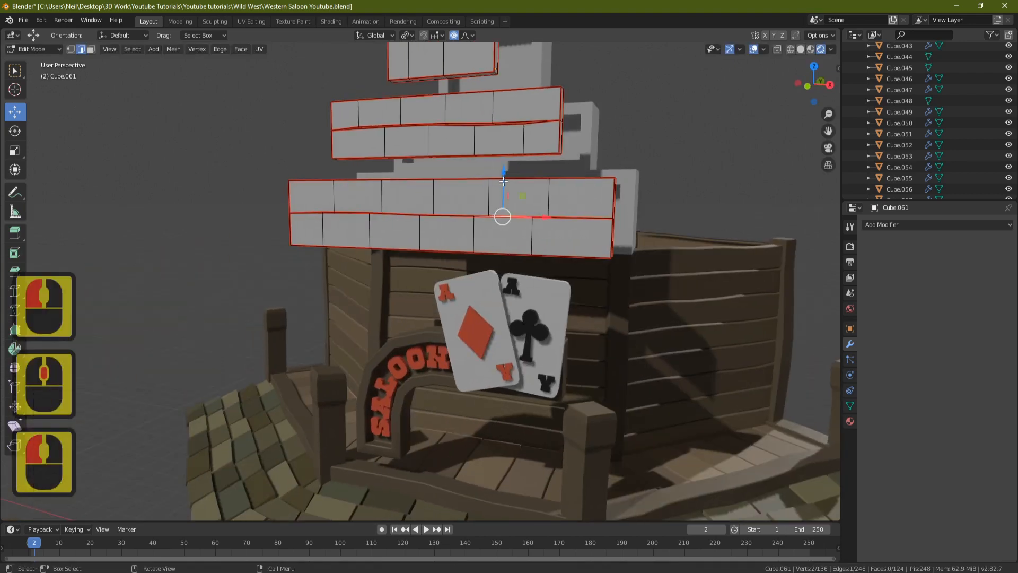
left_click_drag(503, 182, 504, 184)
middle_click_drag(504, 184, 522, 118)
key("Tab")
- Assign the existing Wood Post material to the stepped sign frame behind the panels
scroll(459, 184, "up", 3)
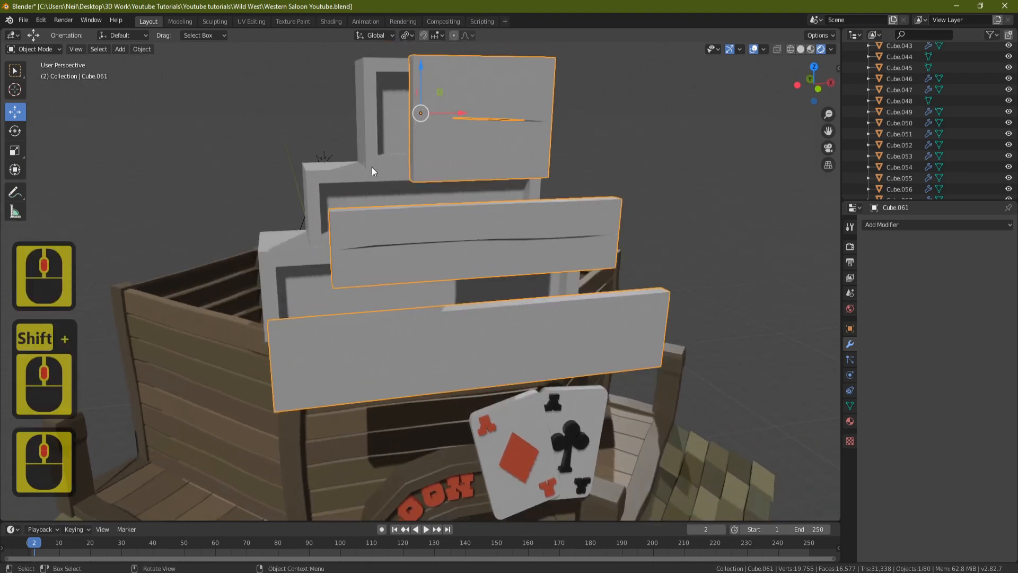
middle_click_drag(371, 169, 327, 117)
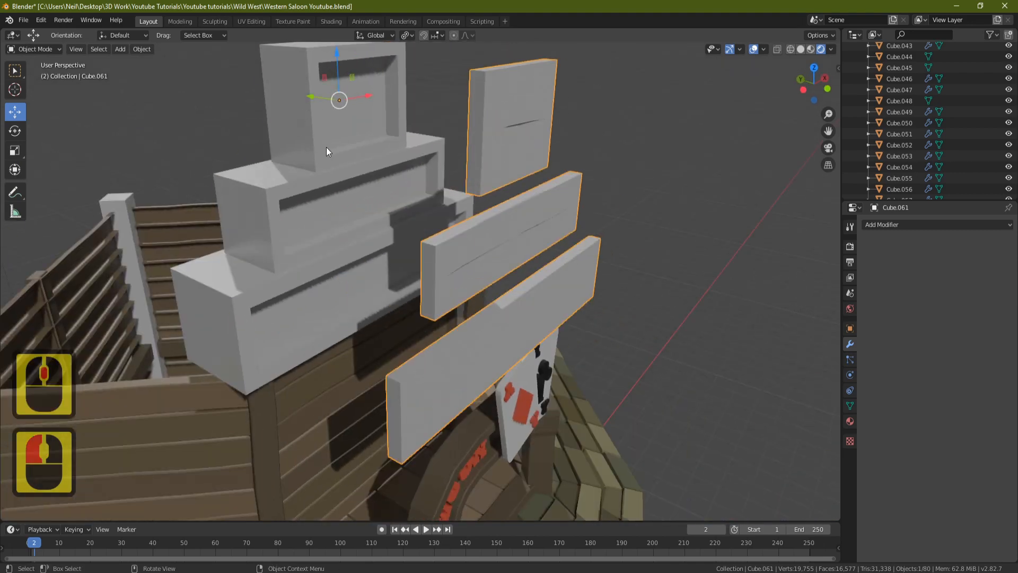
left_click(357, 162)
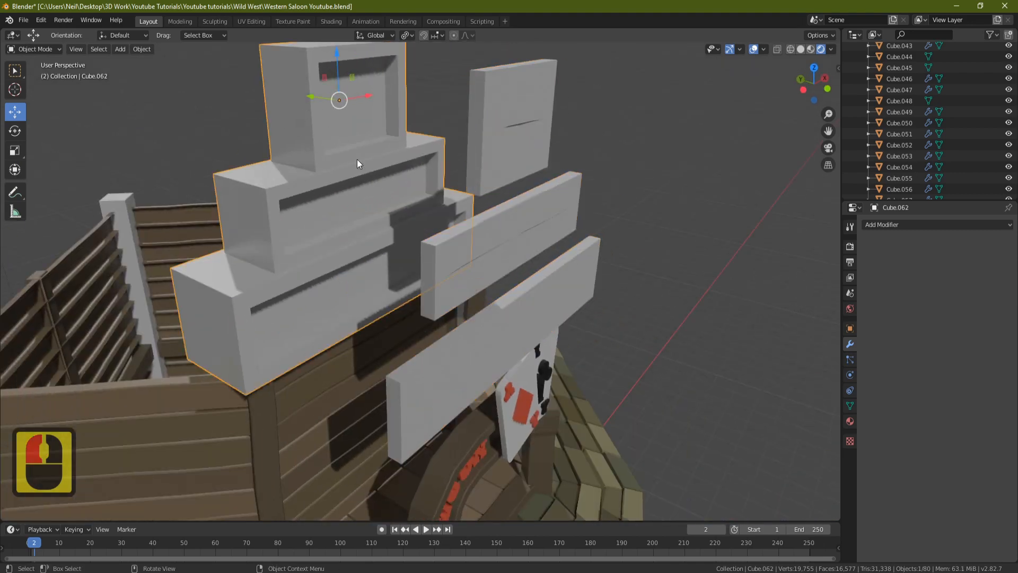
left_click(850, 421)
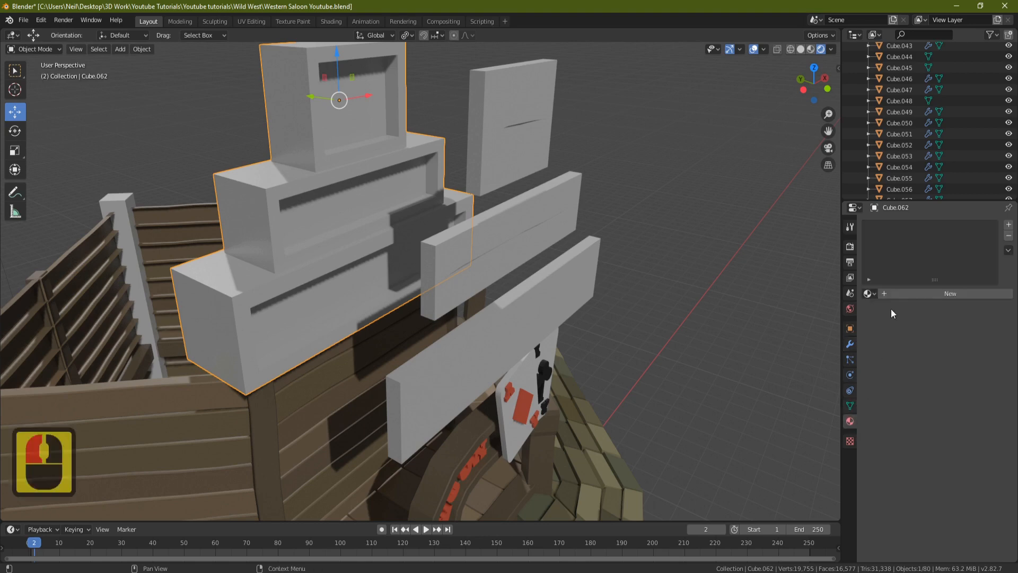
left_click(1010, 226)
left_click(868, 293)
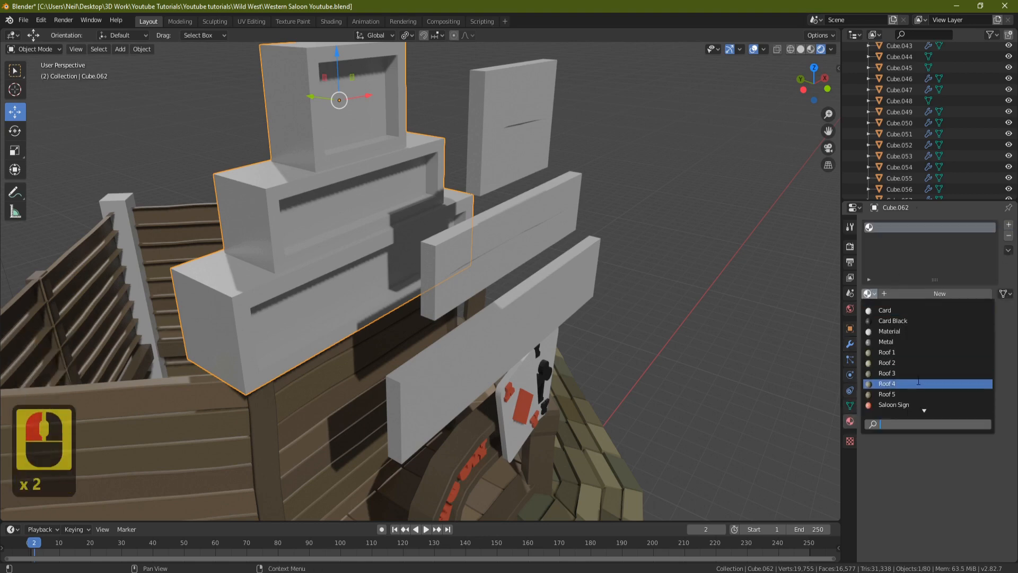
scroll(918, 382, "down", 8)
left_click(892, 404)
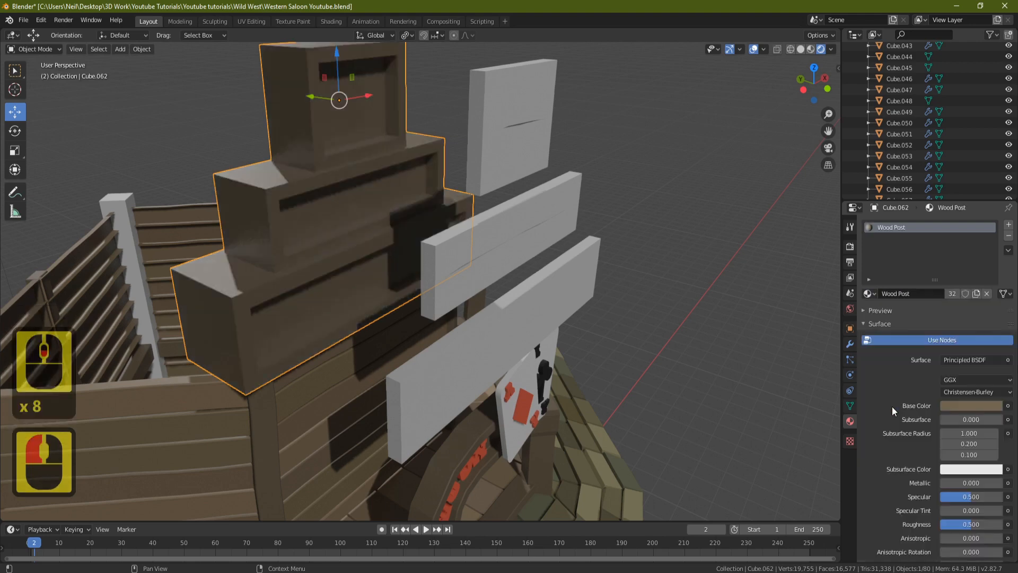
- Edit the sign panels' mesh, select the top panel's whole upper plank, and add a material slot using the existing Wood Plank 1
middle_click_drag(425, 228, 452, 218)
left_click(480, 131)
key("Tab")
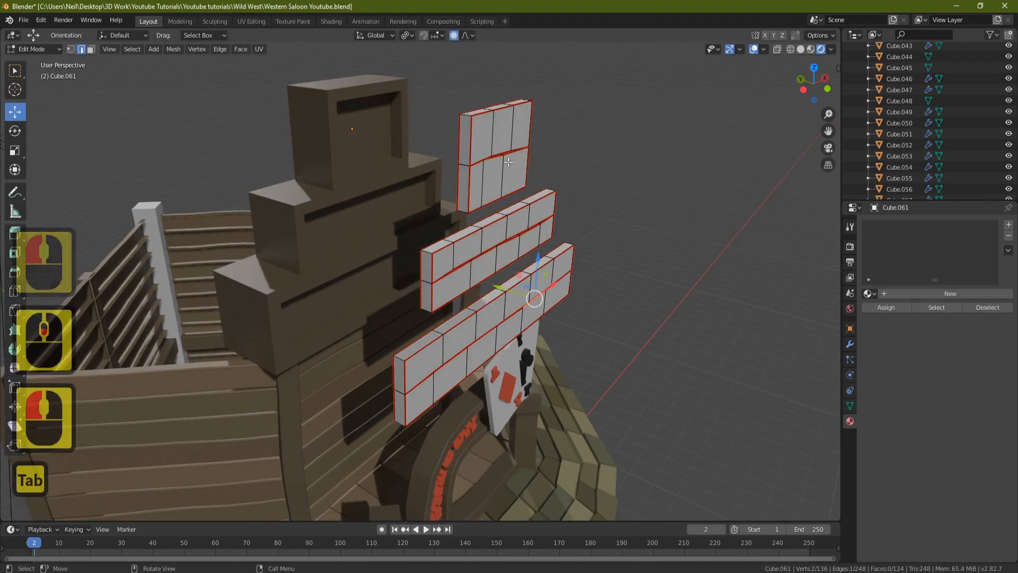
left_click(487, 112)
key("l")
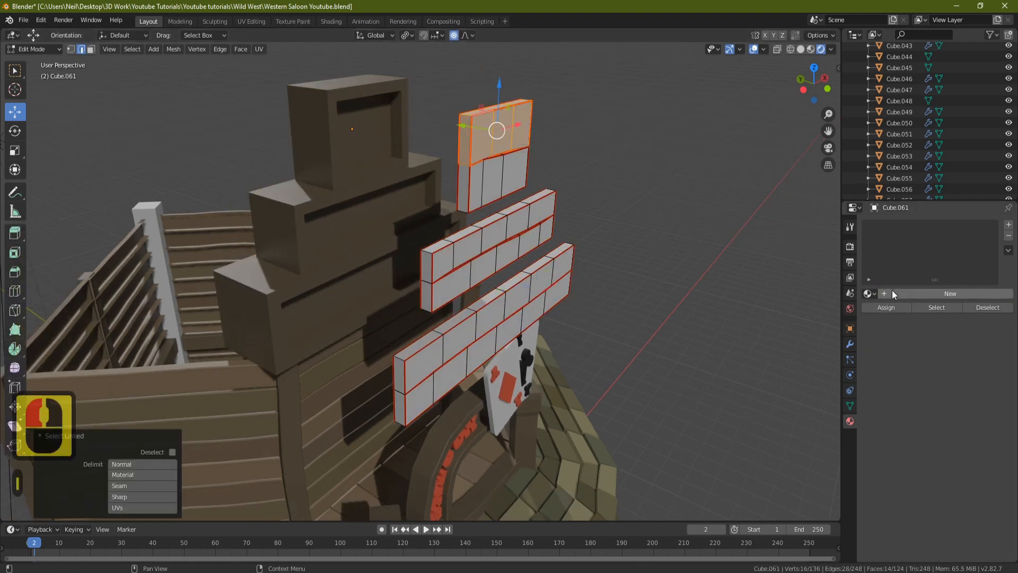
left_click(1009, 225)
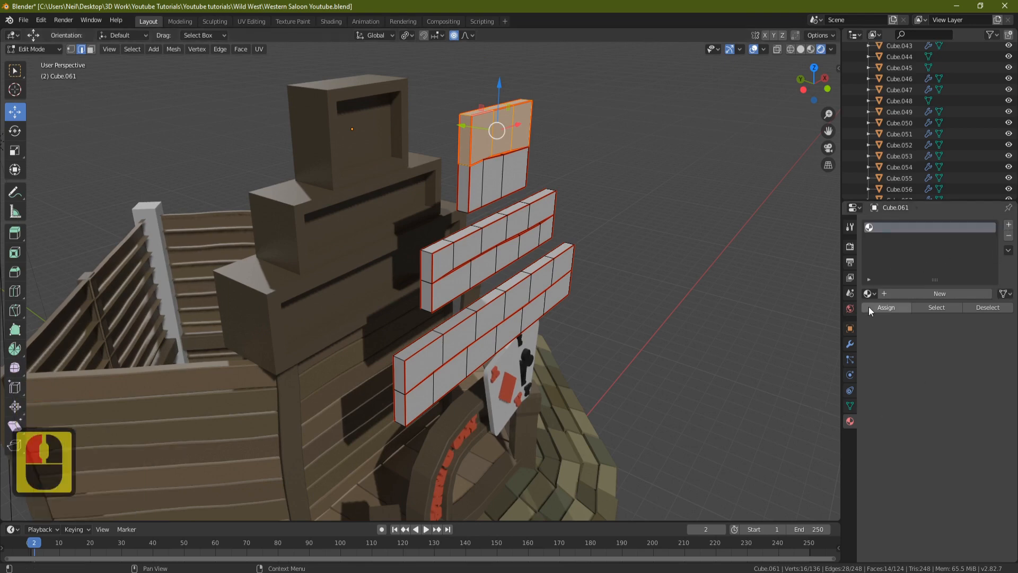
left_click(869, 293)
scroll(901, 383, "down", 10)
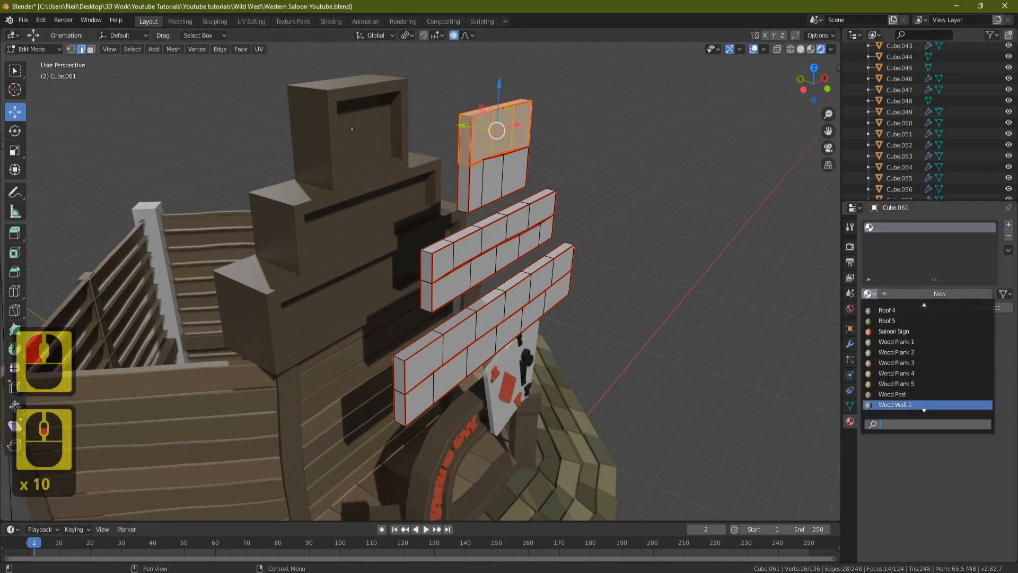
scroll(927, 357, "up", 10)
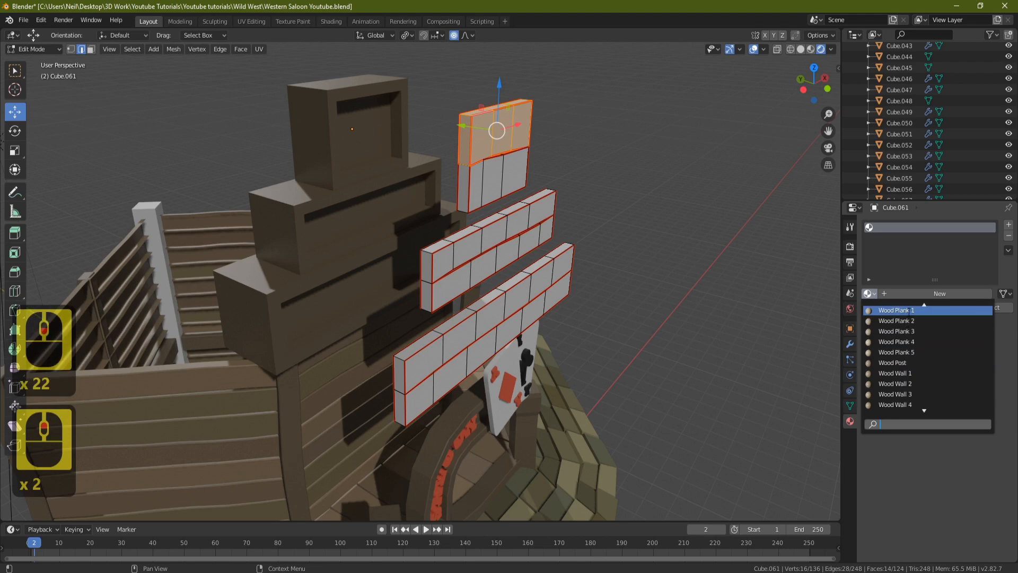
left_click(907, 310)
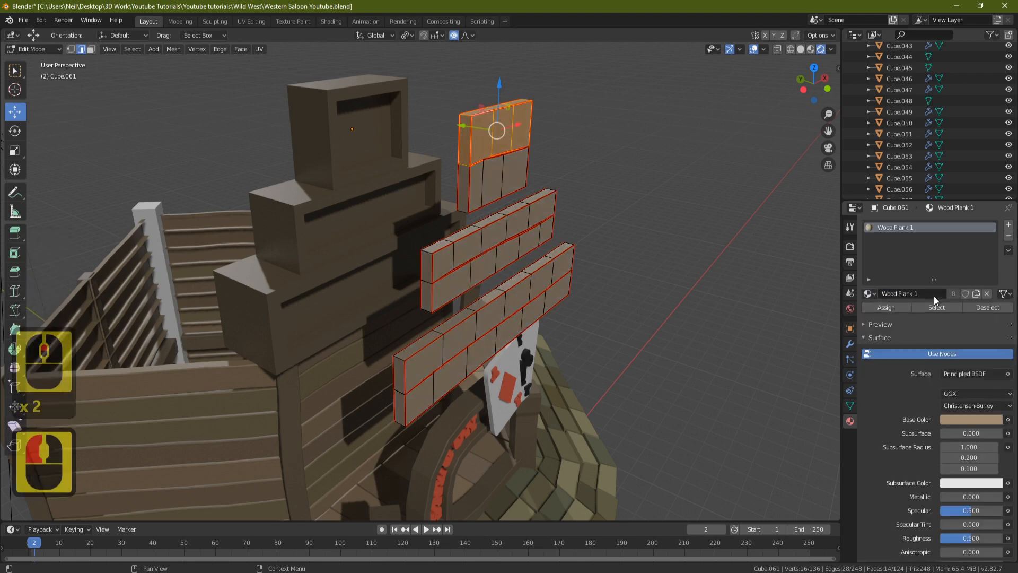
- Add two more material slots to the sign panels, using the existing Wood Plank 2 and Wood Plank 3 materials
left_click(1008, 224)
left_click(869, 293)
scroll(912, 365, "down", 5)
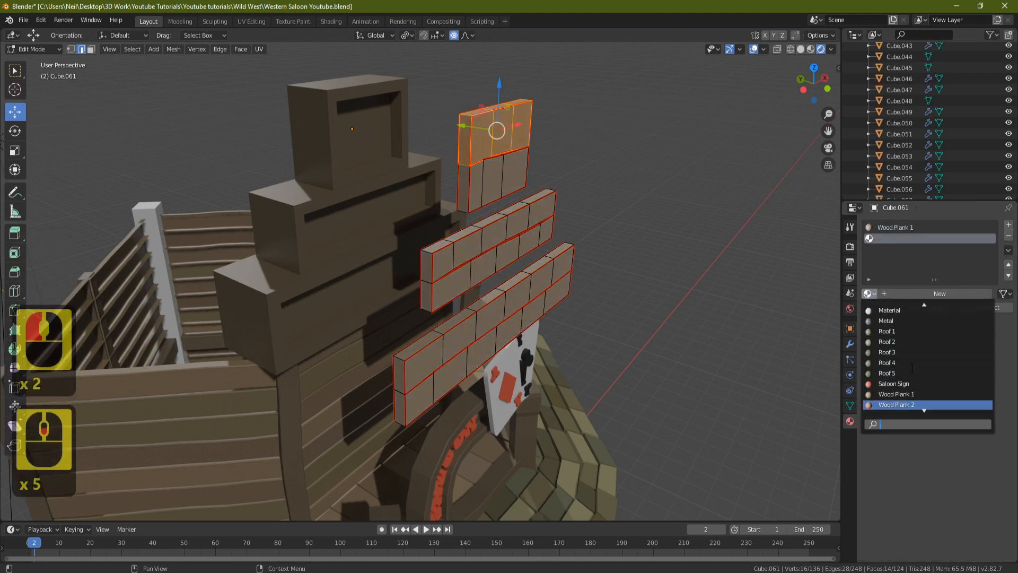
scroll(911, 365, "down", 1)
scroll(911, 366, "up", 4)
left_click(896, 310)
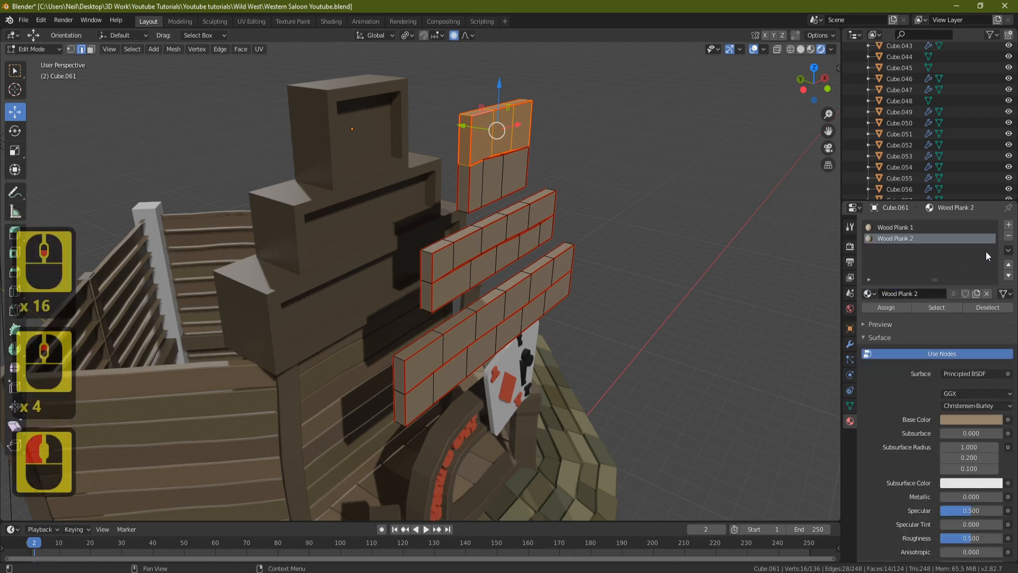
left_click(1008, 225)
left_click(872, 294)
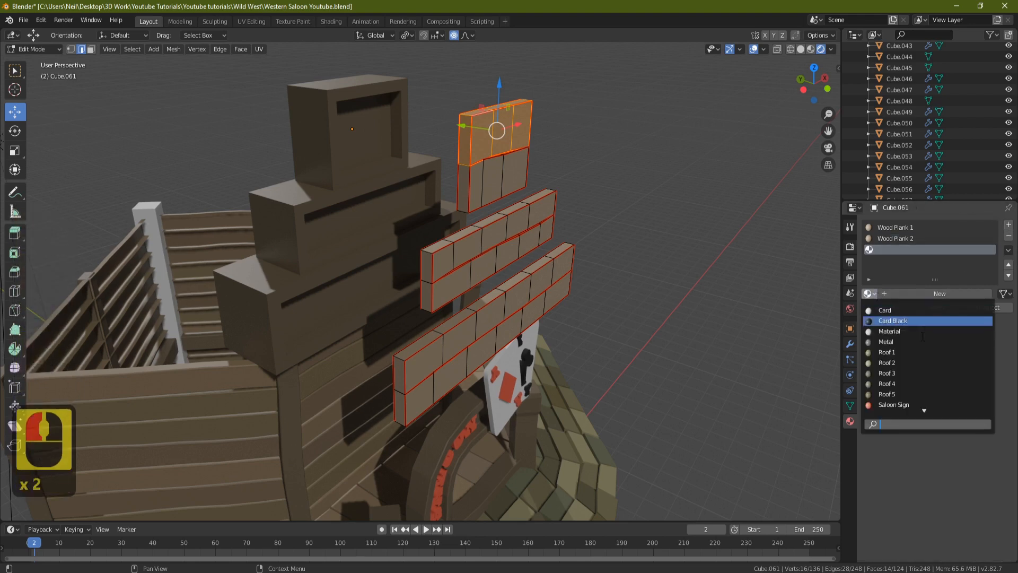
scroll(911, 372, "down", 2)
scroll(911, 371, "down", 6)
left_click(911, 383)
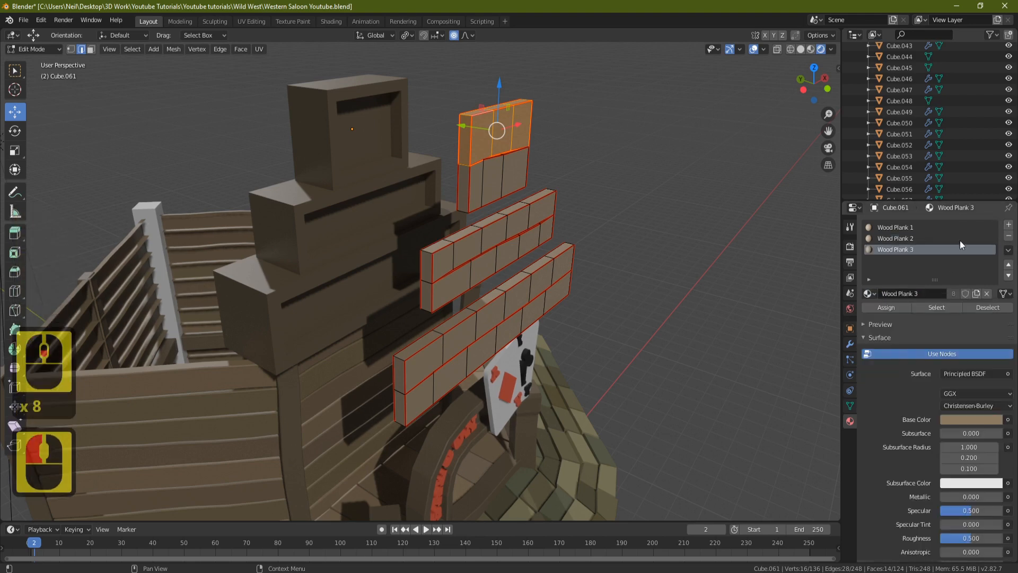
- Add fourth and fifth material slots to the sign panels, using the existing Wood Plank 4 and Wood Plank 5 materials
left_click(1008, 226)
left_click(870, 293)
scroll(901, 371, "down", 5)
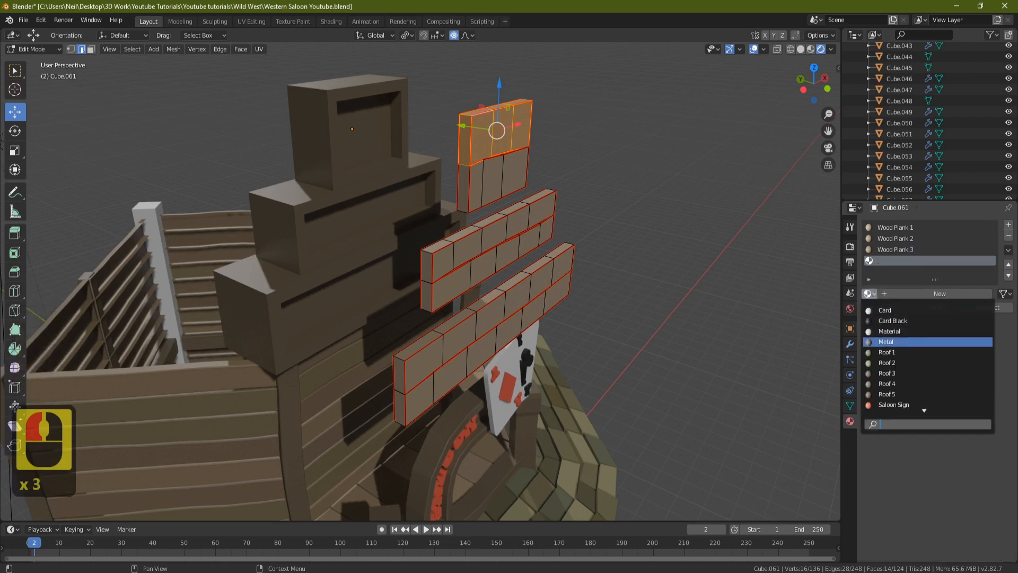
left_click(905, 373)
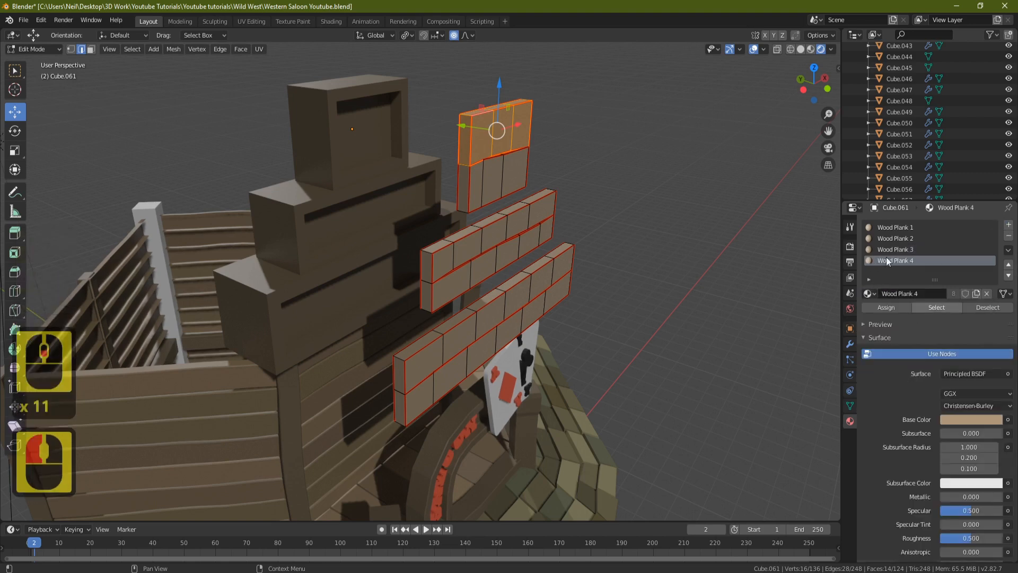
left_click(1008, 225)
left_click(868, 293)
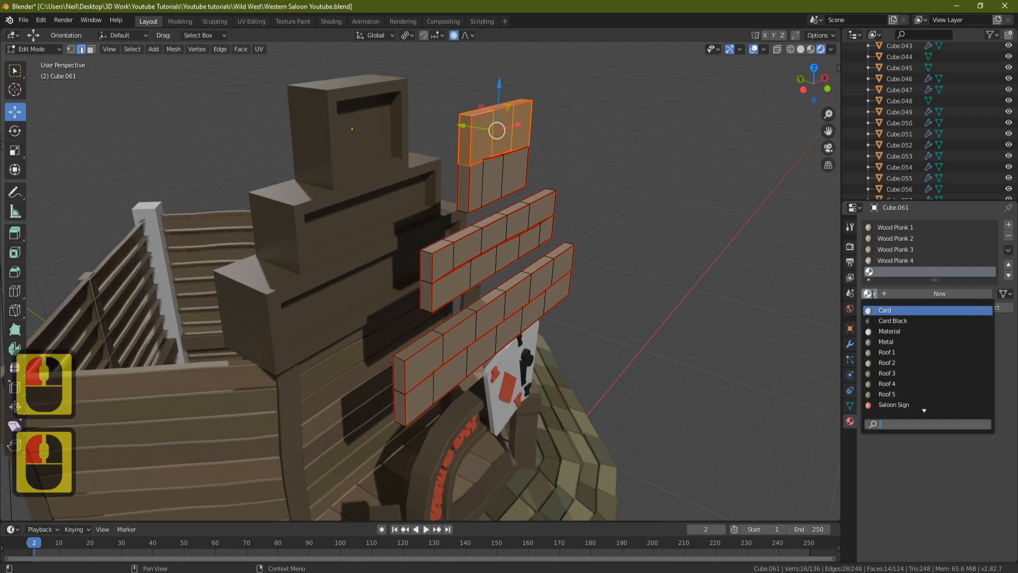
scroll(907, 373, "down", 2)
scroll(908, 372, "down", 7)
left_click(908, 404)
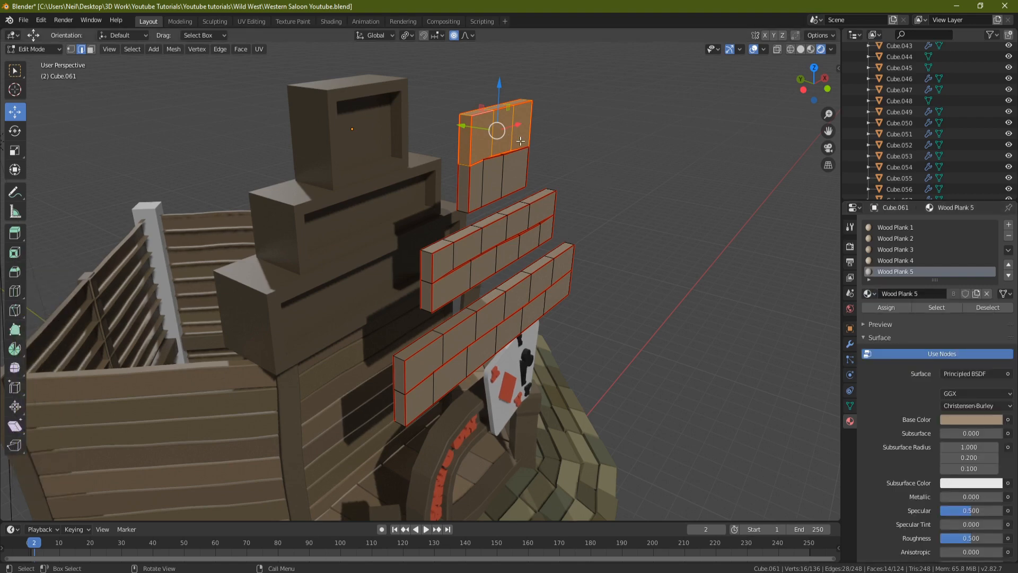
- Assign Wood Plank 1 to the selected upper plank of the top sign panel
middle_click_drag(536, 143, 444, 153)
left_click(910, 228)
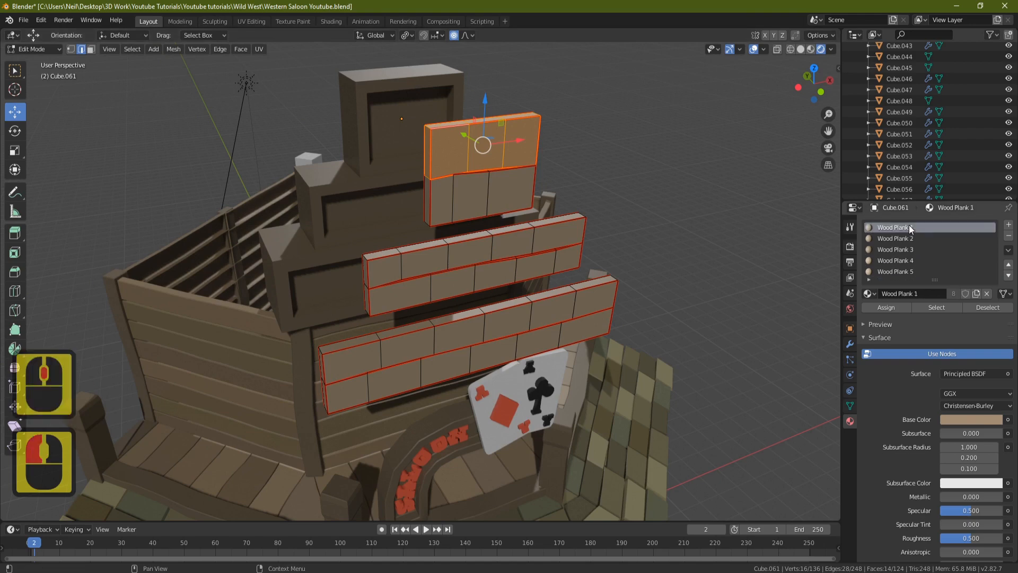
left_click(895, 304)
- Assign Wood Plank 3 to the middle panel's upper plank and Wood Plank 4 to its lower plank
left_click(469, 241)
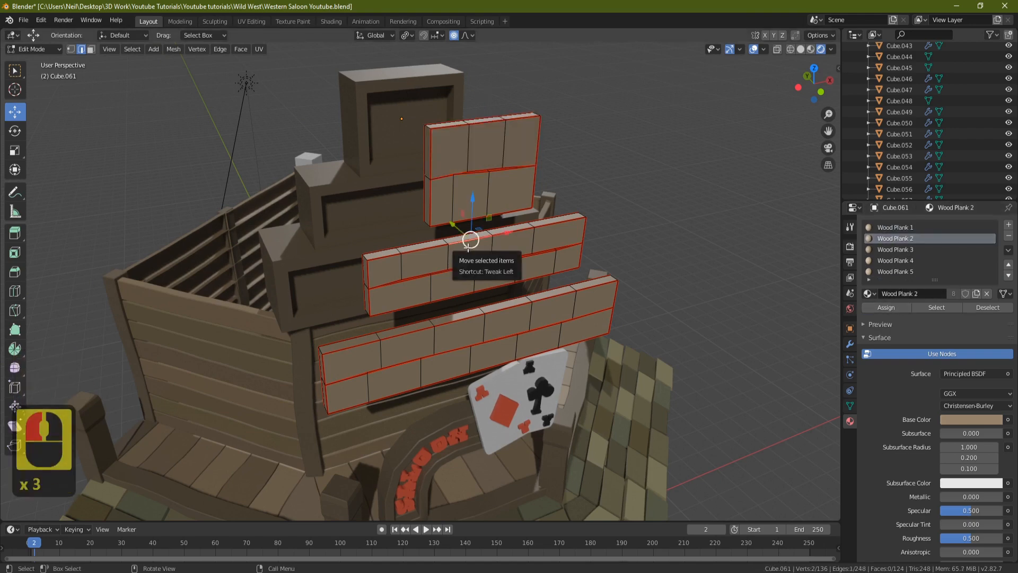
key("l")
left_click(912, 250)
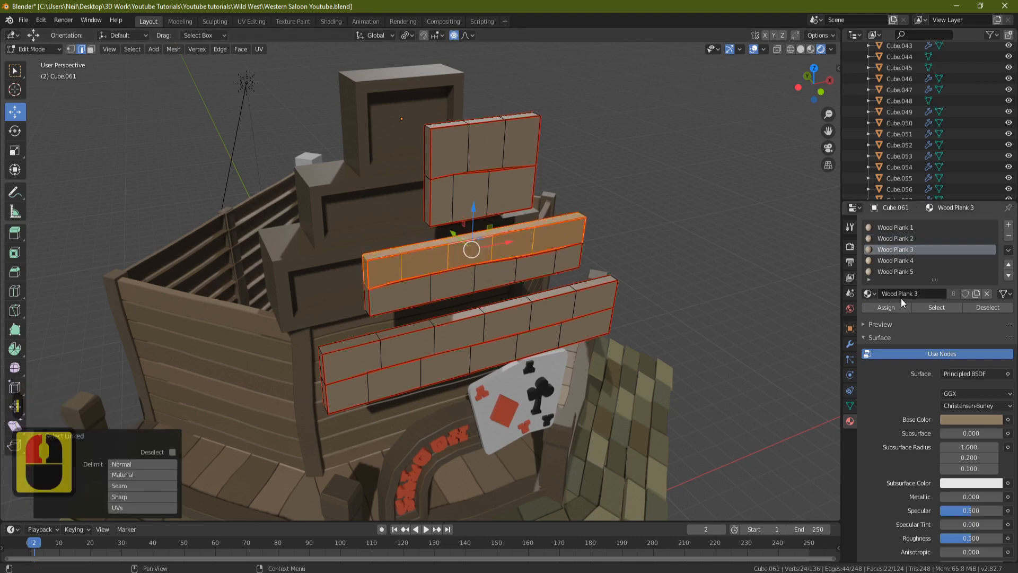
left_click(901, 306)
left_click(537, 277)
key("l")
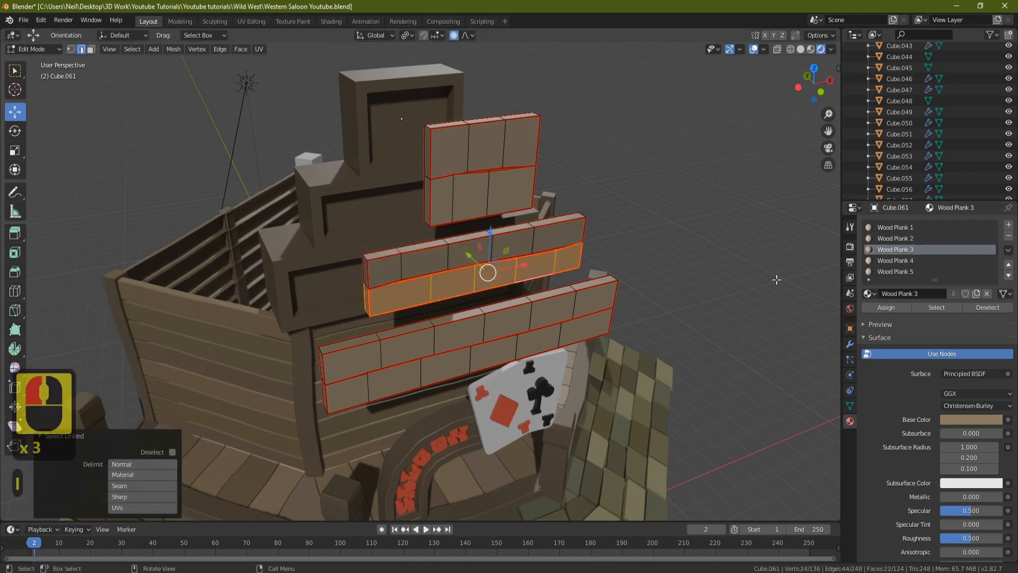
left_click(893, 259)
left_click(892, 305)
- Assign Wood Plank 5 to the bottom panel's entire lower plank and leave mesh editing
left_click(552, 302)
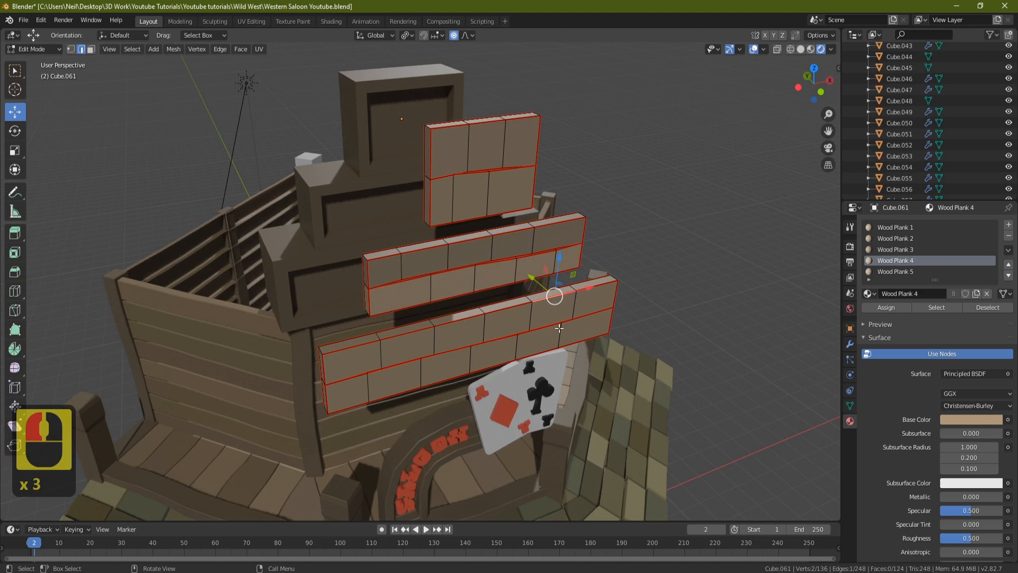
left_click(558, 327)
key("l")
left_click(915, 271)
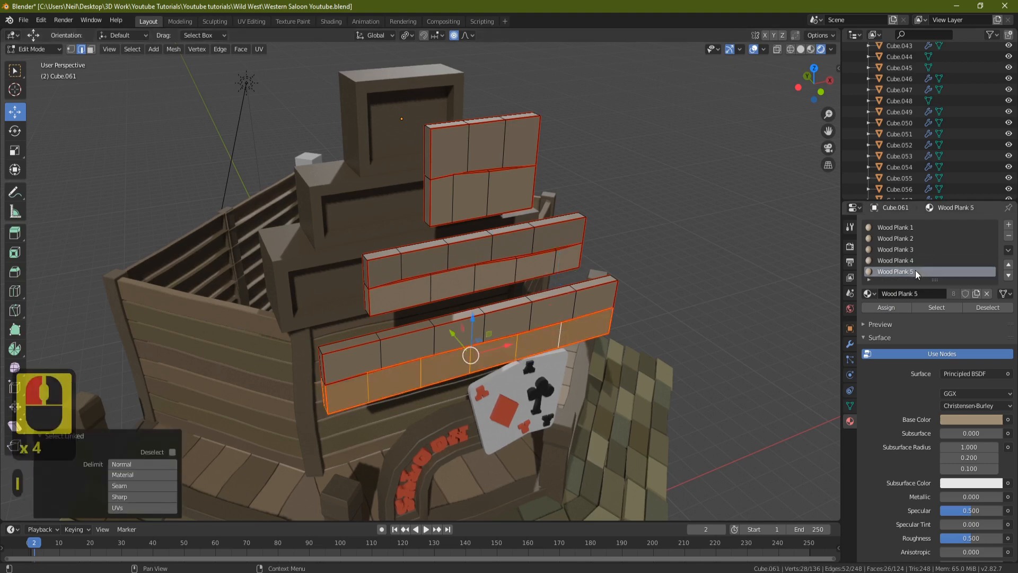
left_click(887, 307)
key("Tab")
- Examine the wood colours of the three sign panels against the saloon from several angles and distances
middle_click_drag(545, 236, 484, 228)
scroll(551, 208, "down", 5)
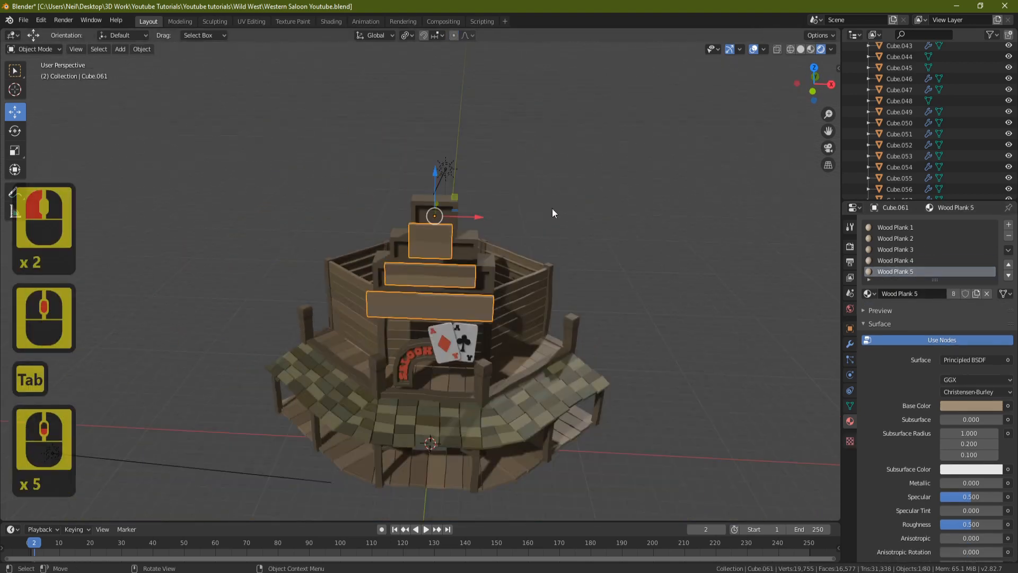
middle_click_drag(552, 208, 529, 211)
scroll(471, 255, "up", 3)
middle_click_drag(472, 254, 441, 301)
scroll(482, 234, "up", 2)
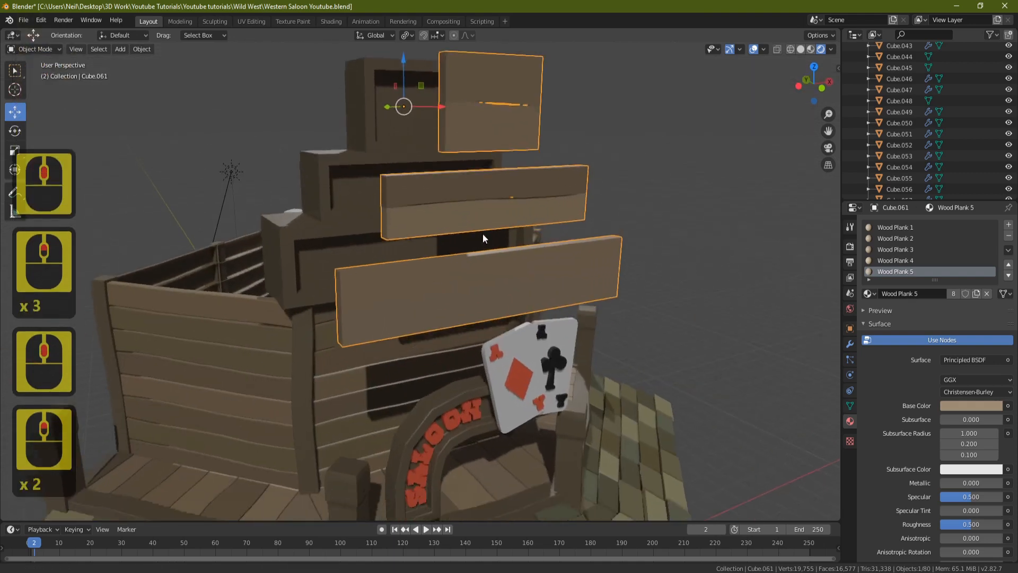
middle_click_drag(482, 234, 453, 245, "shift")
scroll(452, 245, "down", 4)
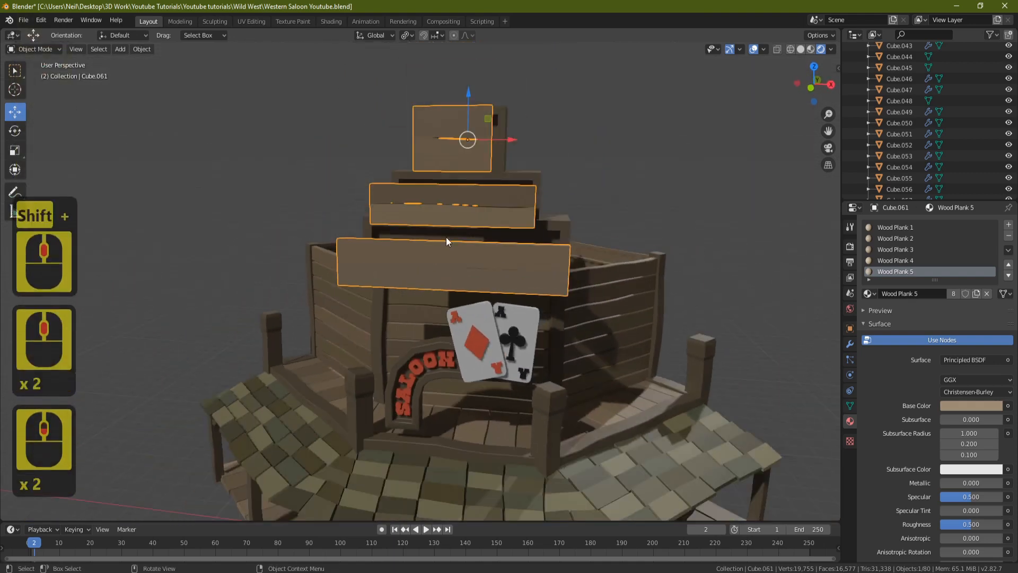
middle_click_drag(491, 204, 528, 194)
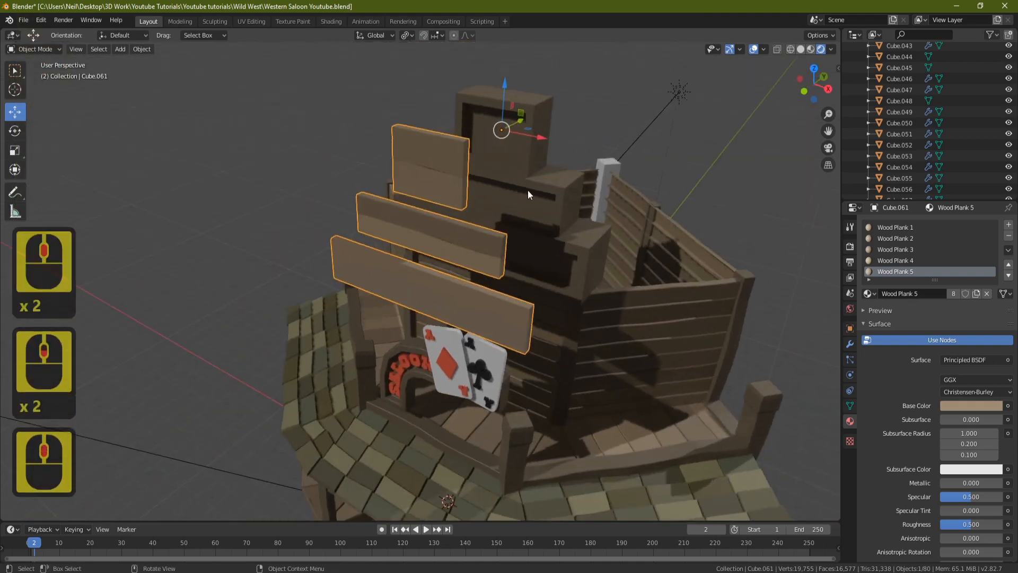
- Hide the sun light behind the sign to view the panels from the front without it
left_click(678, 91)
key("h")
middle_click_drag(621, 175, 465, 220)
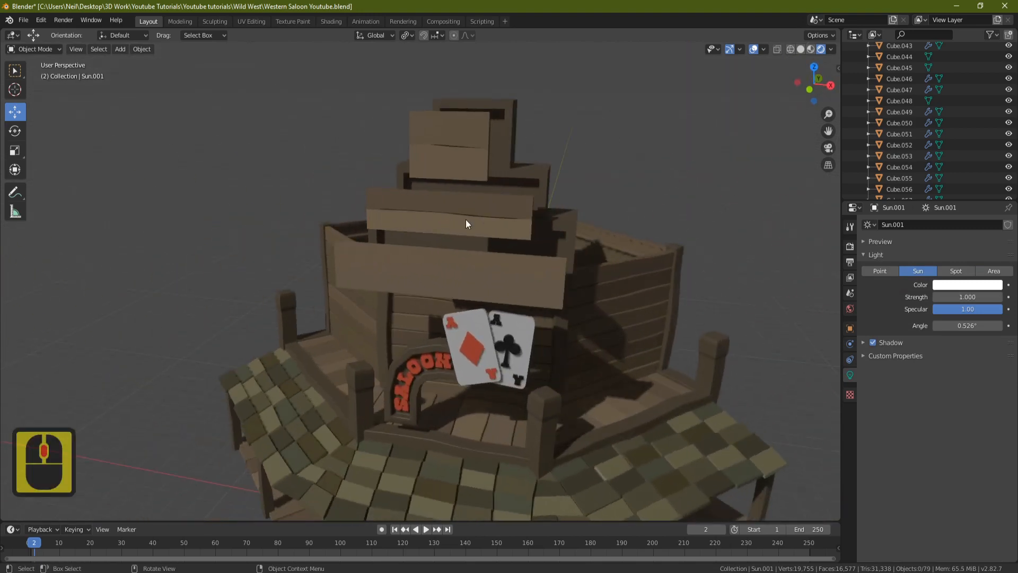
- Assign Wood Plank 2 to the bottom sign panel's entire lower plank and leave mesh editing
left_click(472, 280)
key("Tab")
double_click(469, 287)
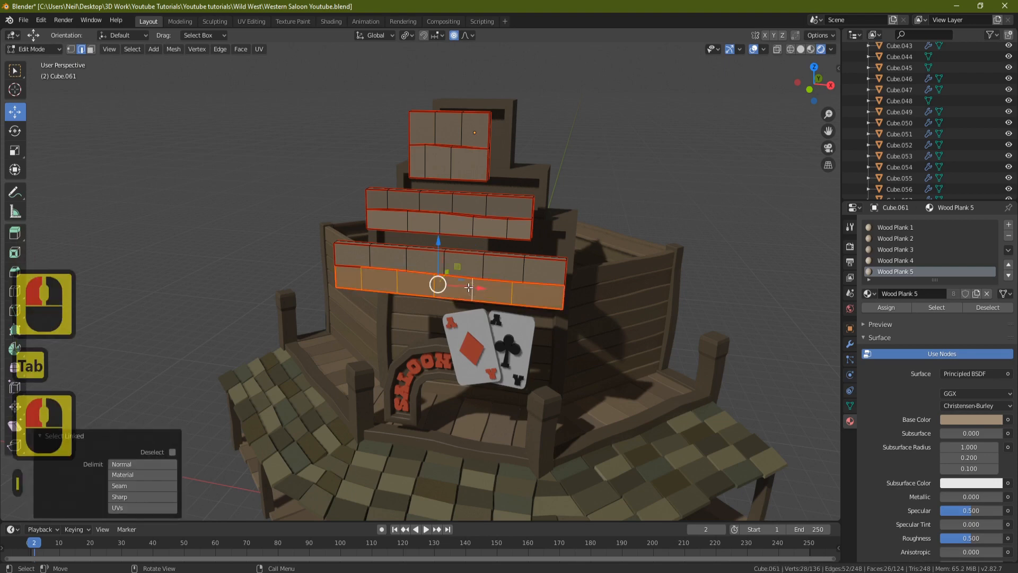
left_click(896, 238)
left_click(886, 307)
key("Tab")
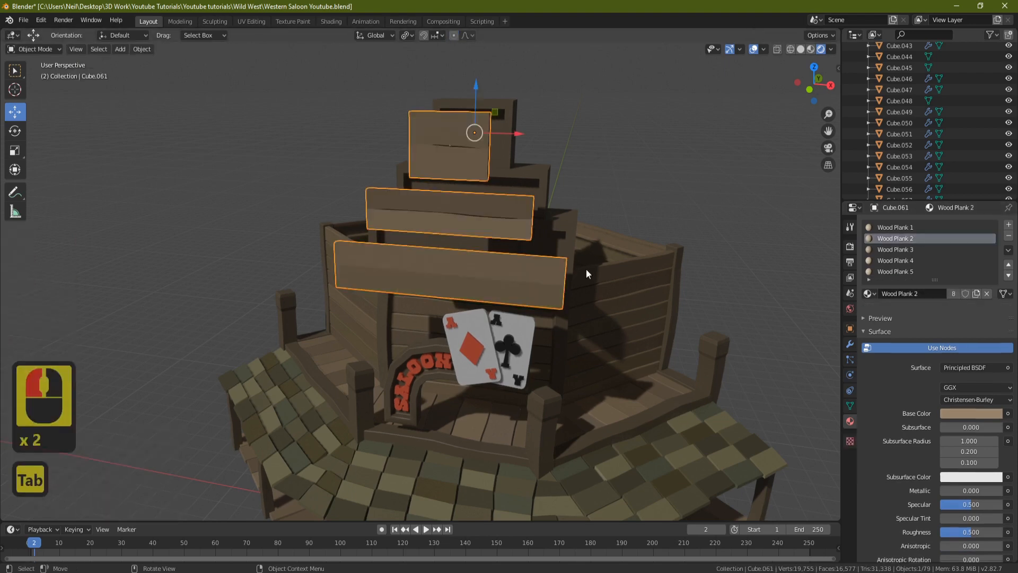
- Unhide the sun light and select the sign panels again
middle_click_drag(586, 274, 491, 199)
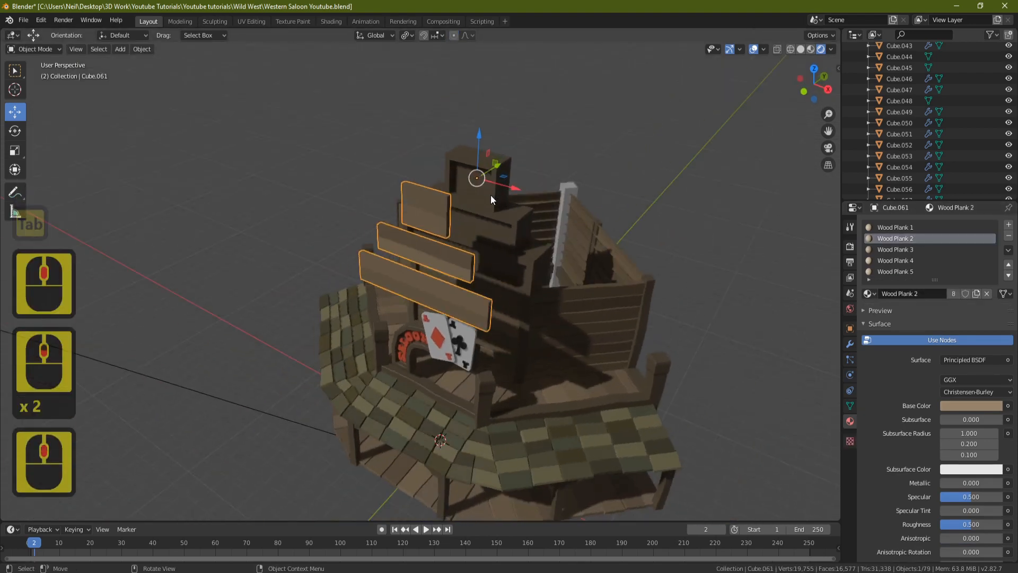
key("alt+h")
scroll(485, 187, "up", 3)
left_click(438, 164)
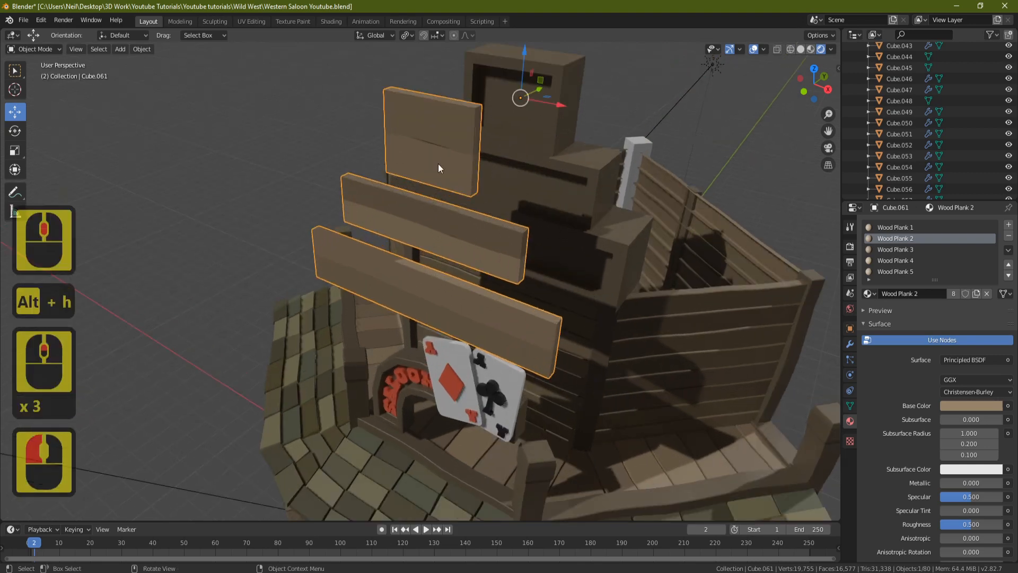
scroll(497, 205, "down", 2)
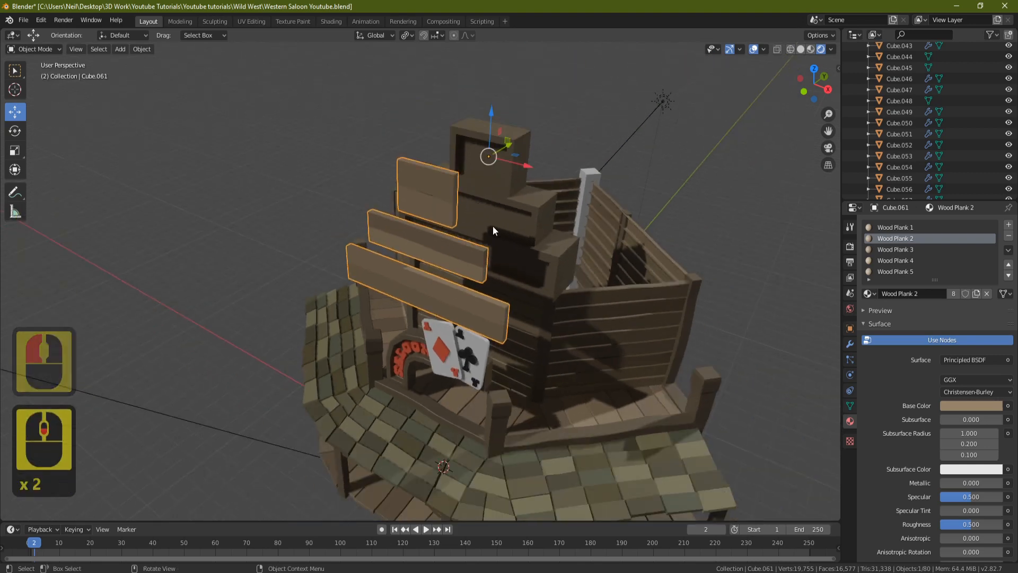
- Apply the location, rotation and scale of the sign panels and set their origin to their geometry
key("ctrl+a")
left_click(458, 226)
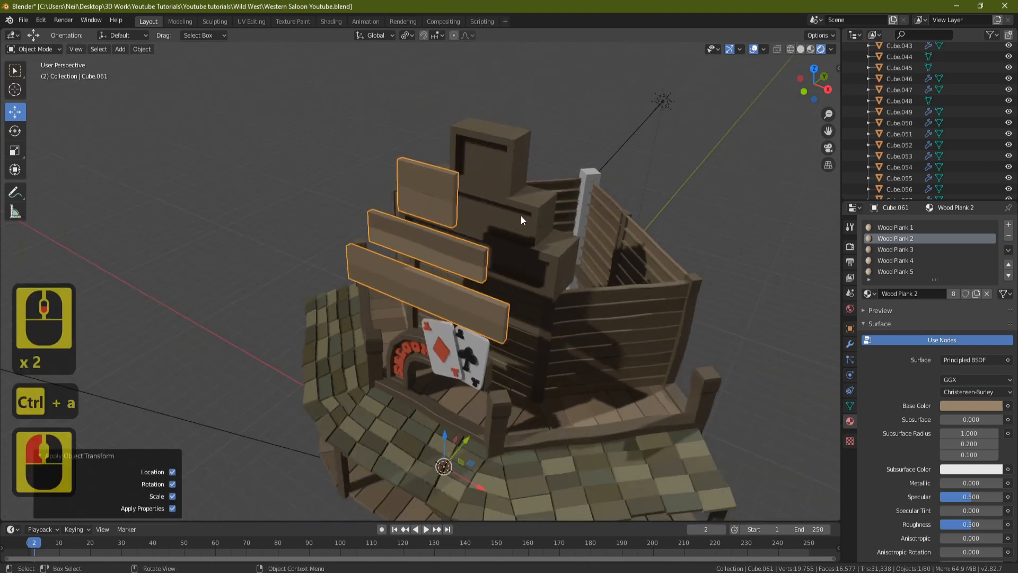
right_click(521, 215)
mouse_move(521, 215)
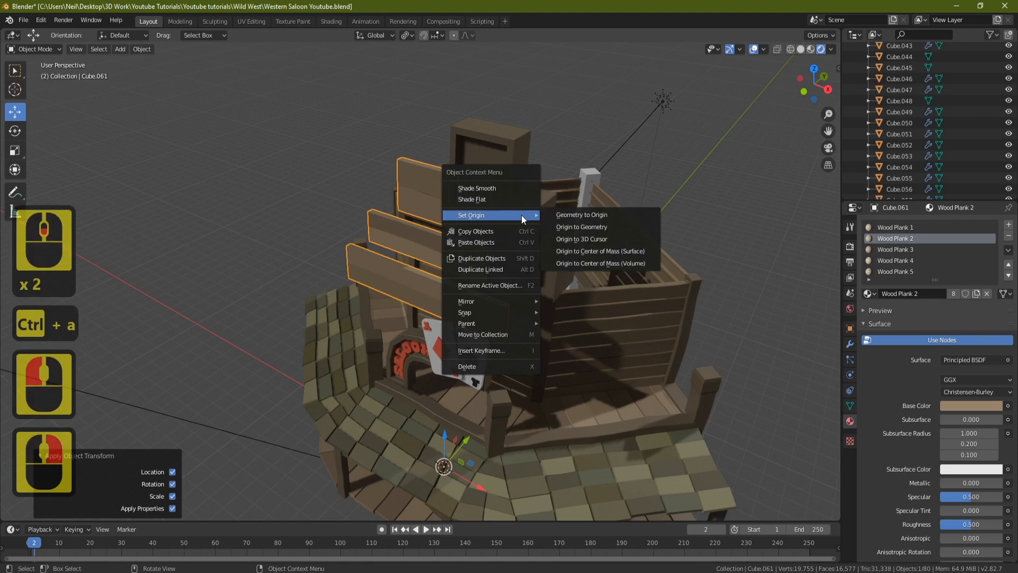
left_click(600, 228)
- Delete the hidden rear faces of every plank in the three sign panels and leave mesh editing
middle_click_drag(626, 228, 482, 240)
scroll(481, 241, "up", 3)
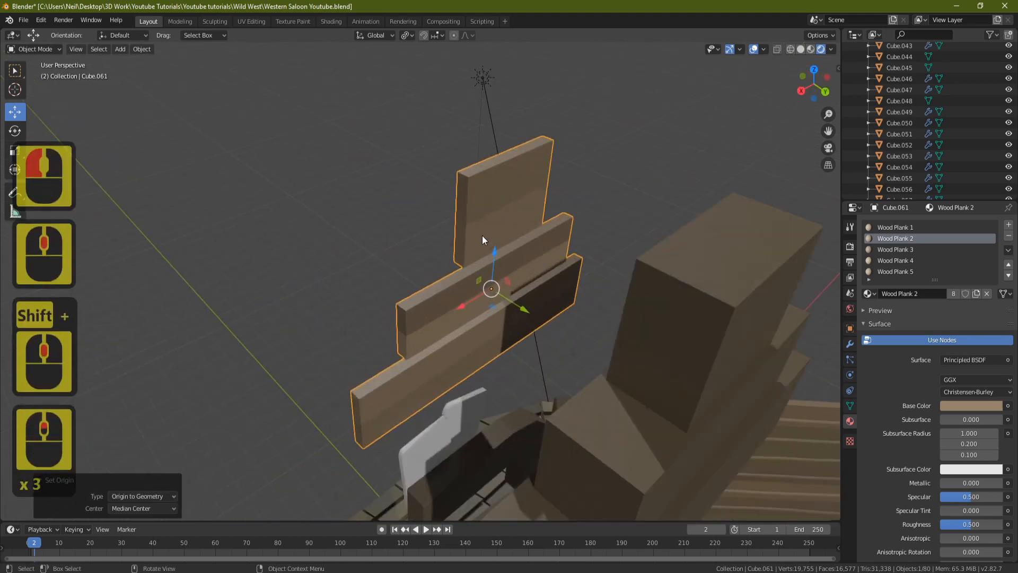
key("Tab")
left_click(91, 48)
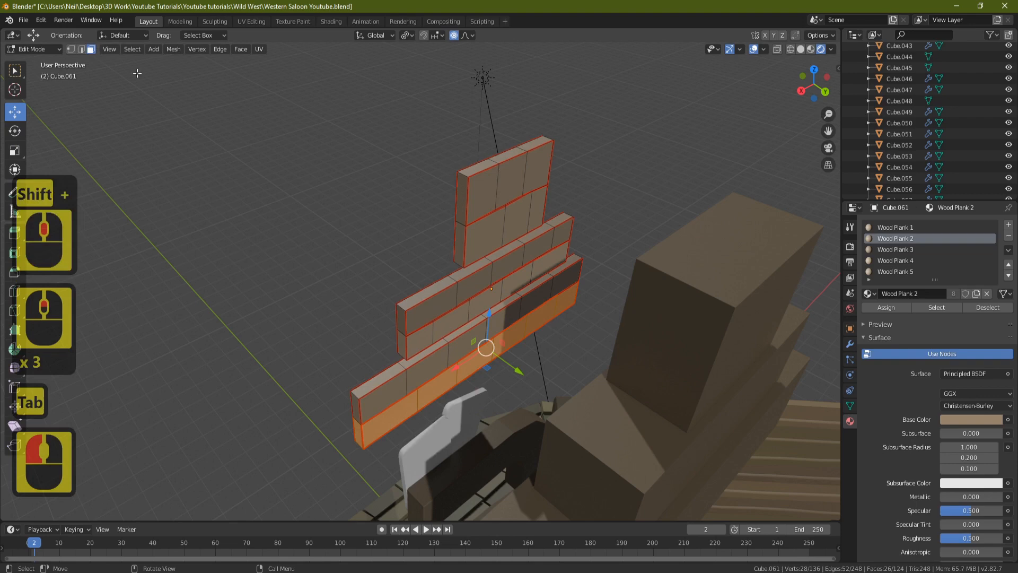
left_click(478, 182)
left_click(510, 178, "shift")
left_click(536, 175, "shift")
left_click(532, 210, "shift")
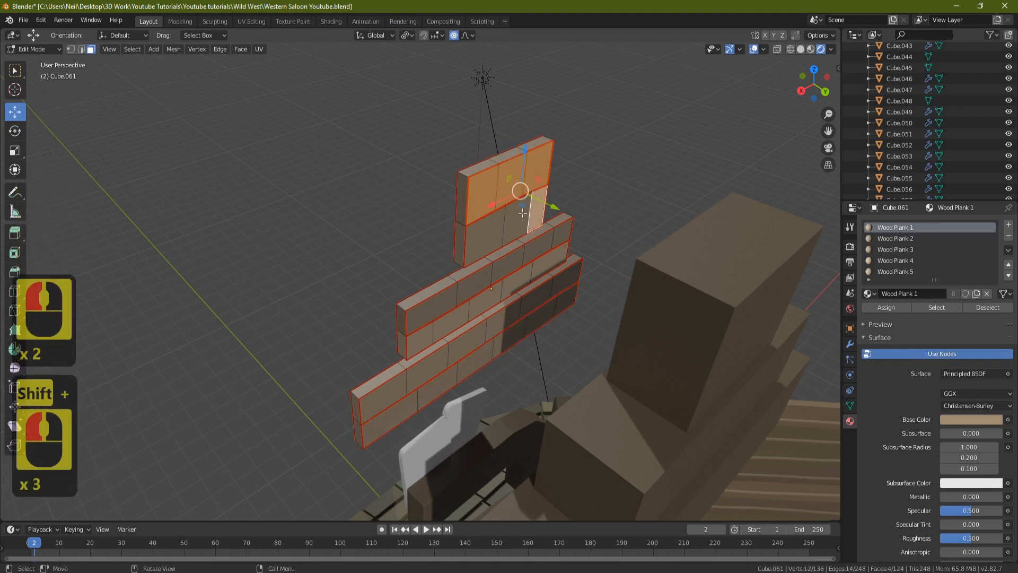
key("l")
key("l")
key("l")
key("l")
key("l")
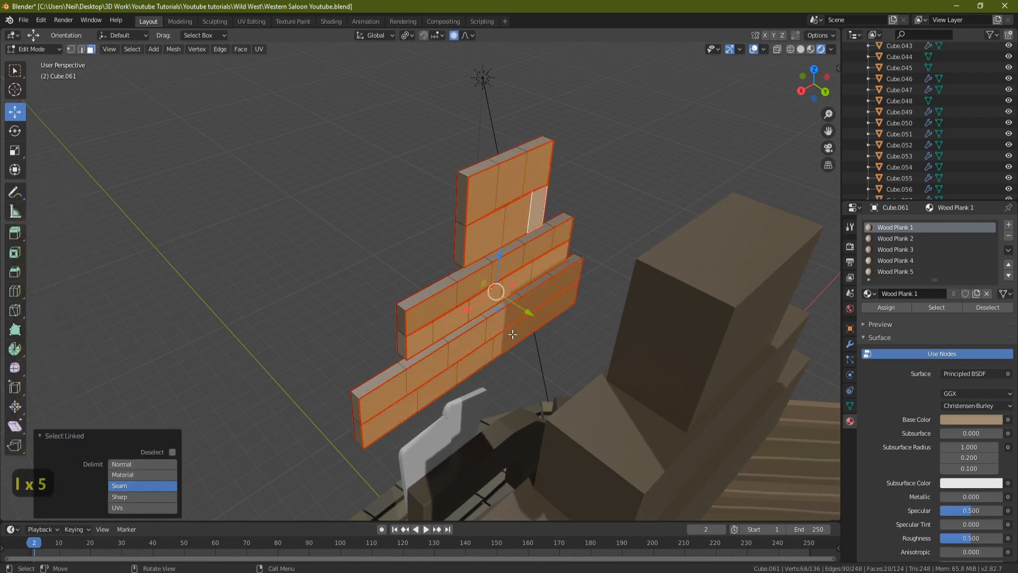
key("Delete")
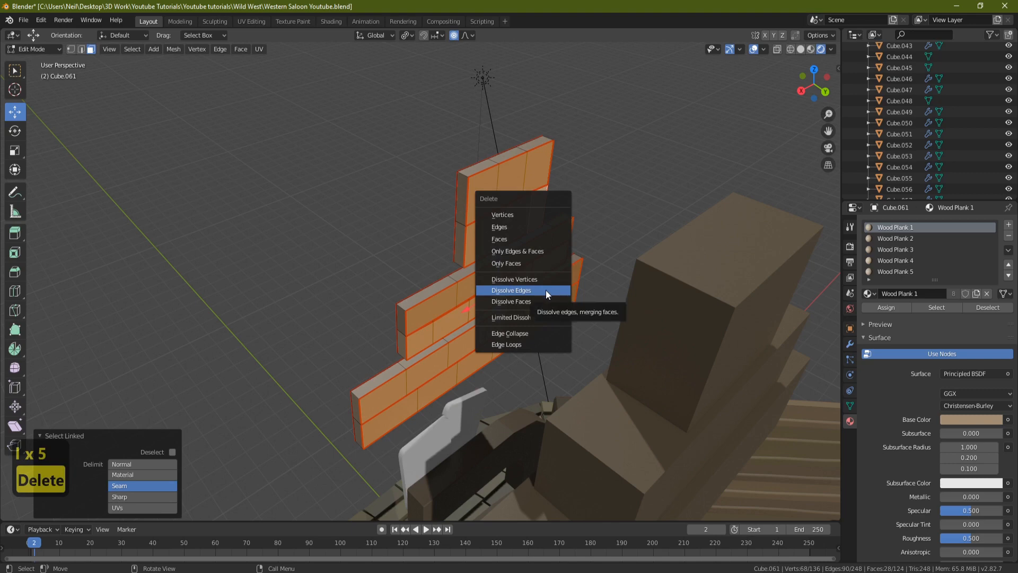
left_click(514, 241)
middle_click_drag(531, 281, 689, 297)
key("Tab")
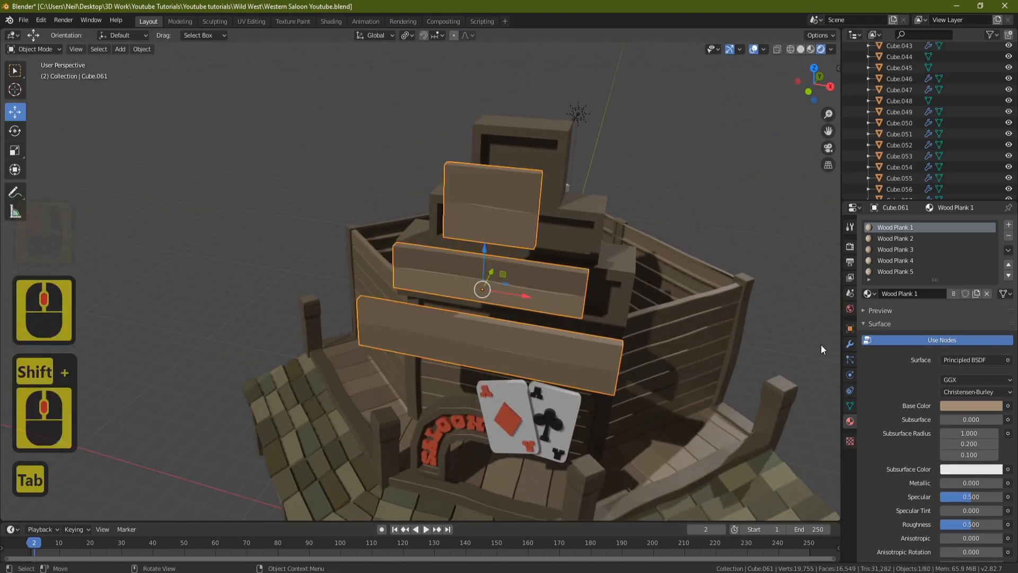
- Add a Bevel modifier to the sign panels with an offset of 0.02 m
left_click(850, 343)
left_click(896, 223)
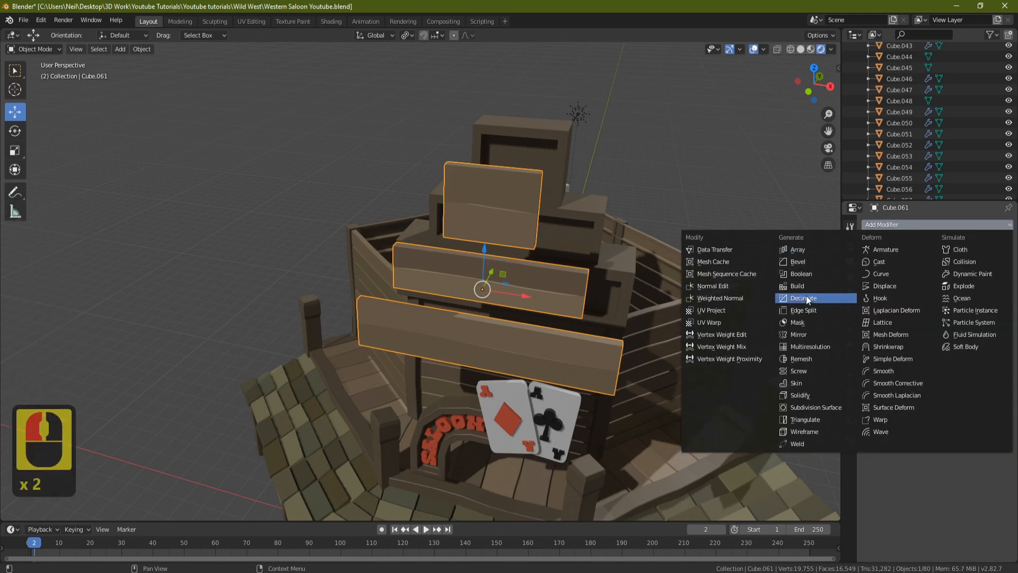
left_click(810, 262)
middle_click_drag(543, 258, 858, 280)
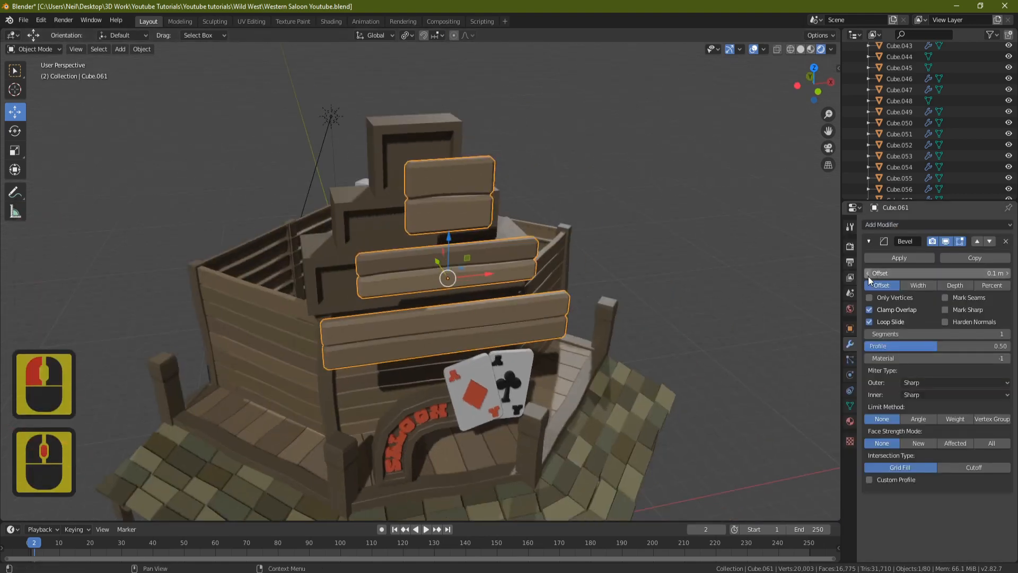
left_click(868, 273)
left_click(868, 273)
left_click(867, 273)
left_click(868, 273)
left_click(868, 273)
left_click(867, 273)
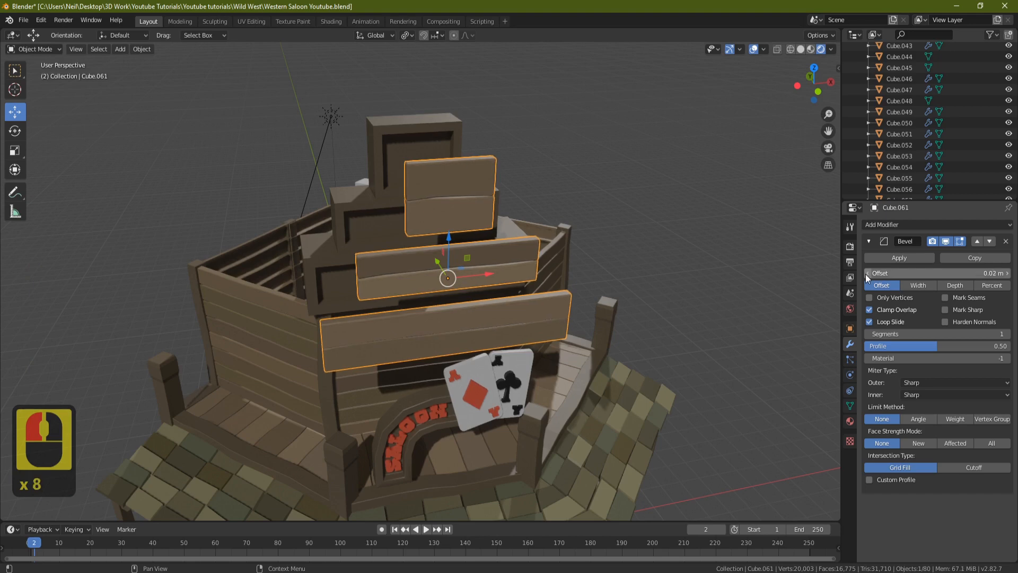
middle_click_drag(689, 249, 515, 239)
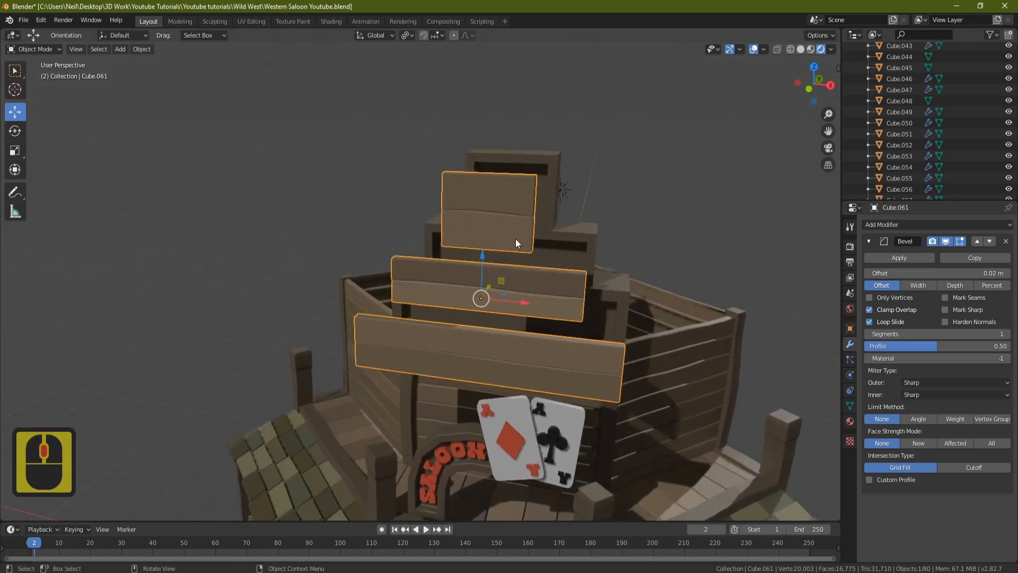
- Apply the location, rotation and scale of the stepped sign frame and set its origin to its geometry
scroll(586, 230, "up", 2)
scroll(596, 220, "down", 3)
middle_click_drag(595, 220, 533, 227)
left_click(533, 227)
middle_click_drag(491, 279, 554, 240)
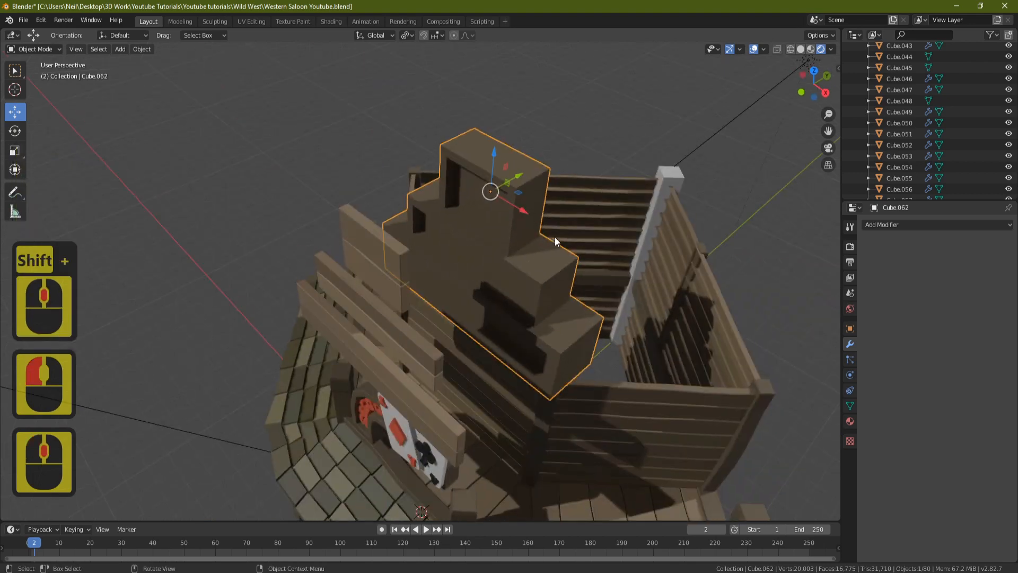
key("ctrl+a")
left_click(555, 243)
right_click(599, 209)
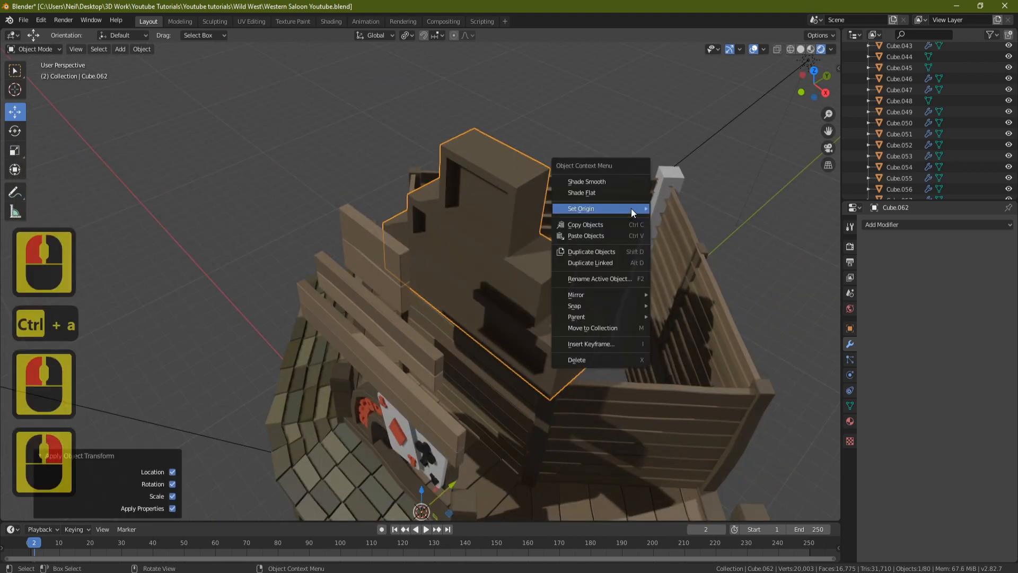
left_click(631, 208)
left_click(724, 221)
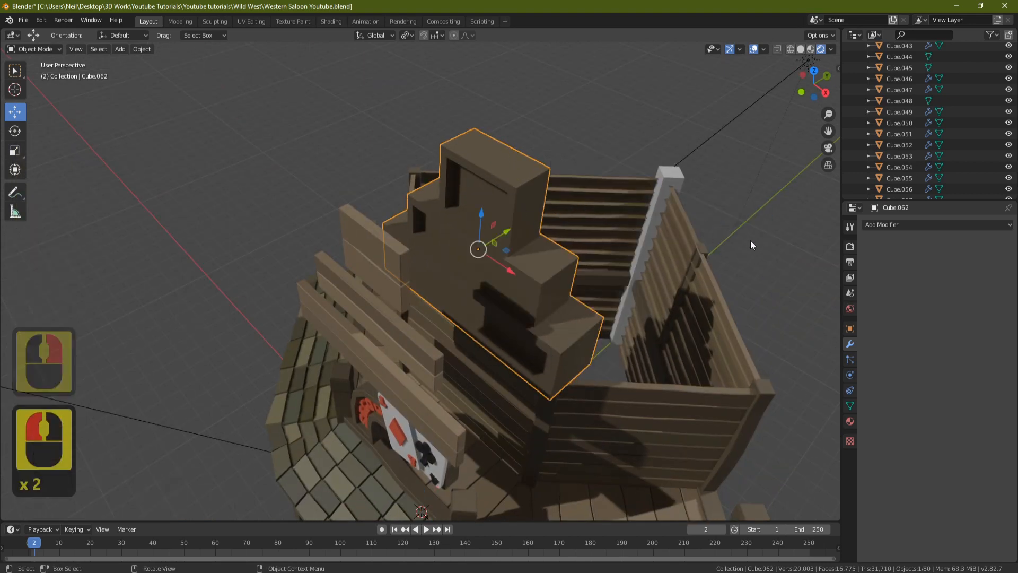
- Add a Bevel modifier to the stepped sign frame with an offset of 0.02 m
left_click(892, 223)
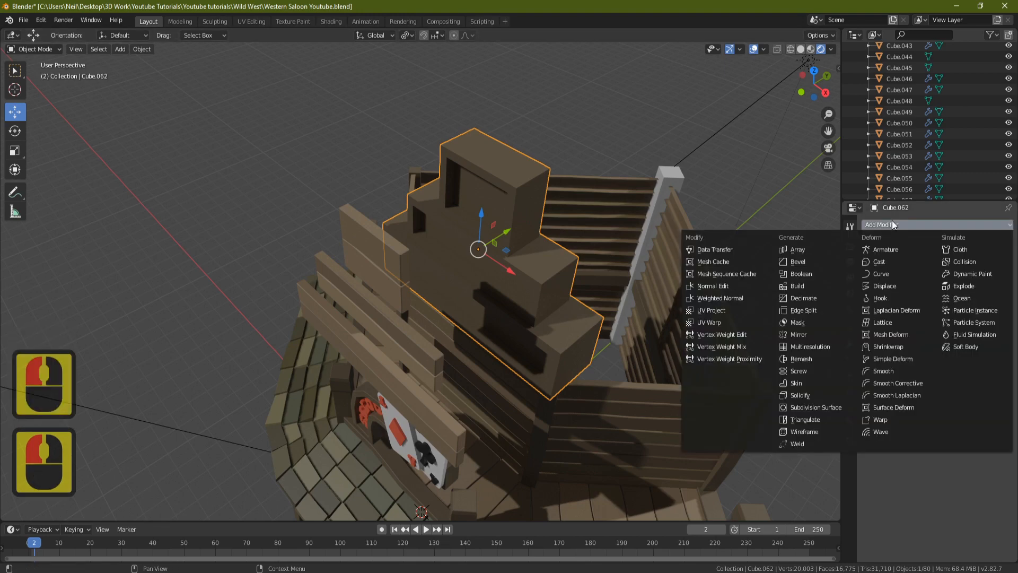
left_click(813, 262)
middle_click_drag(540, 263, 675, 181)
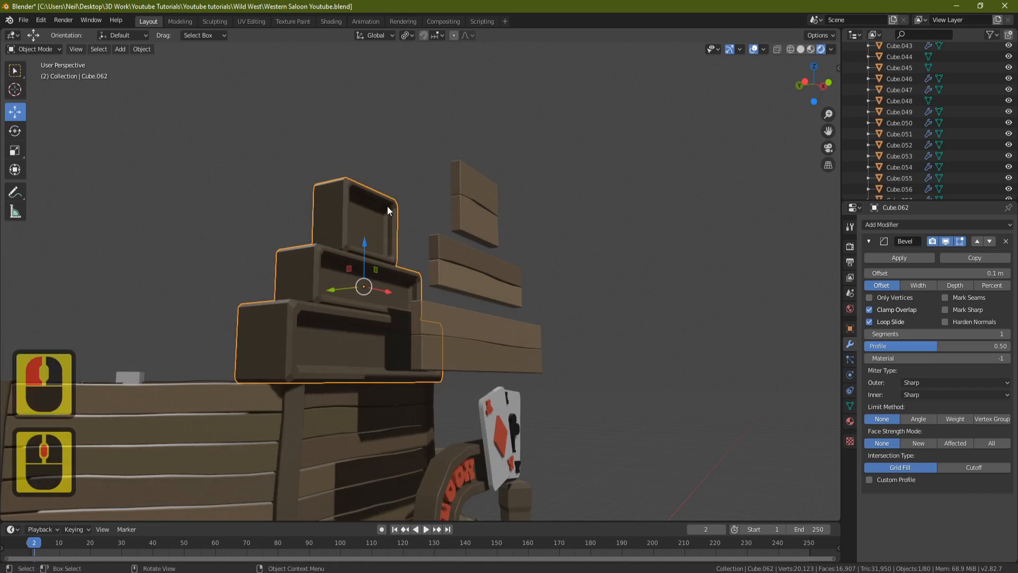
middle_click_drag(387, 206, 482, 225)
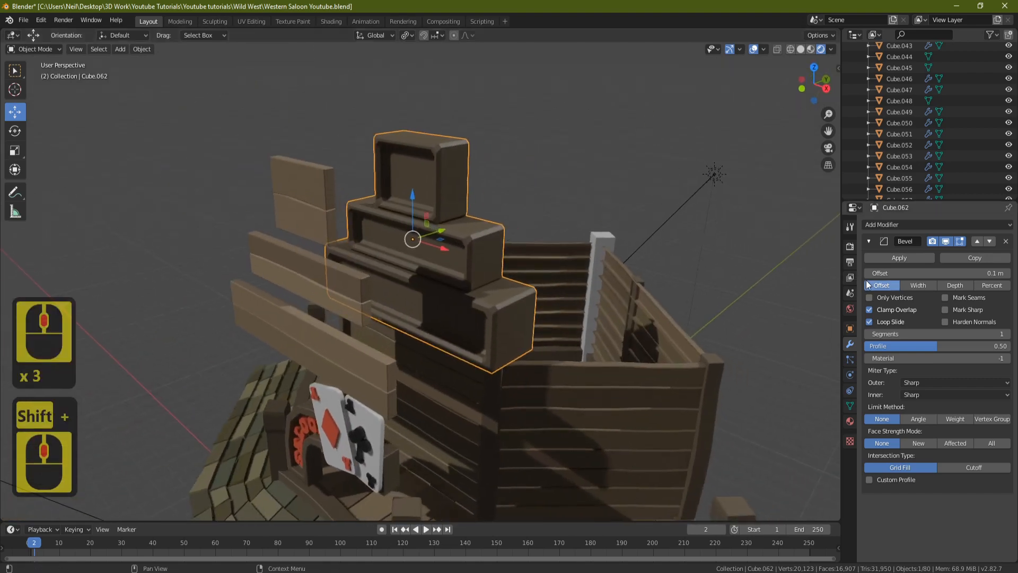
left_click(868, 273)
left_click(868, 273)
left_click(867, 272)
left_click(868, 272)
left_click(868, 272)
left_click(868, 273)
left_click(868, 273)
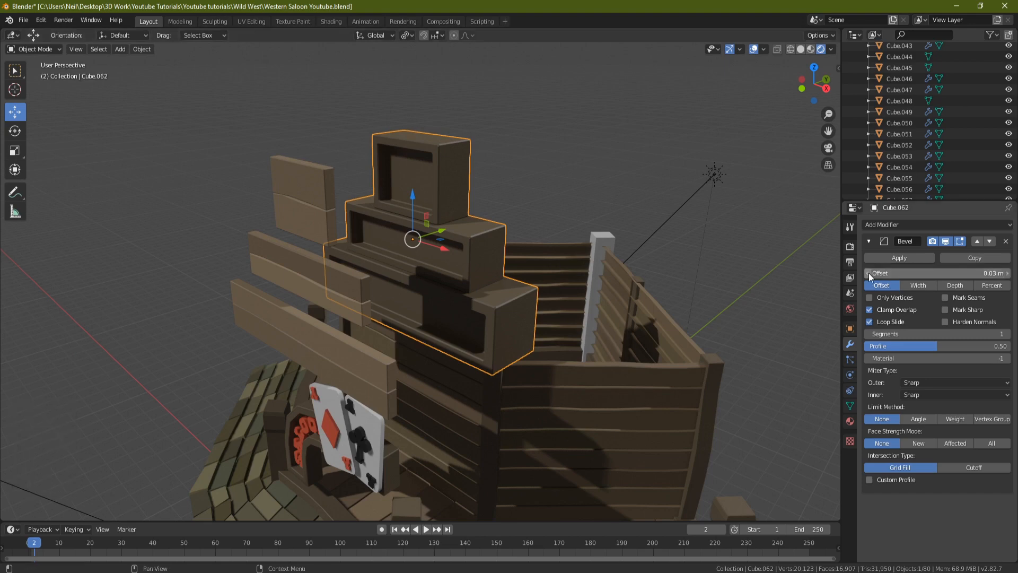
left_click(867, 272)
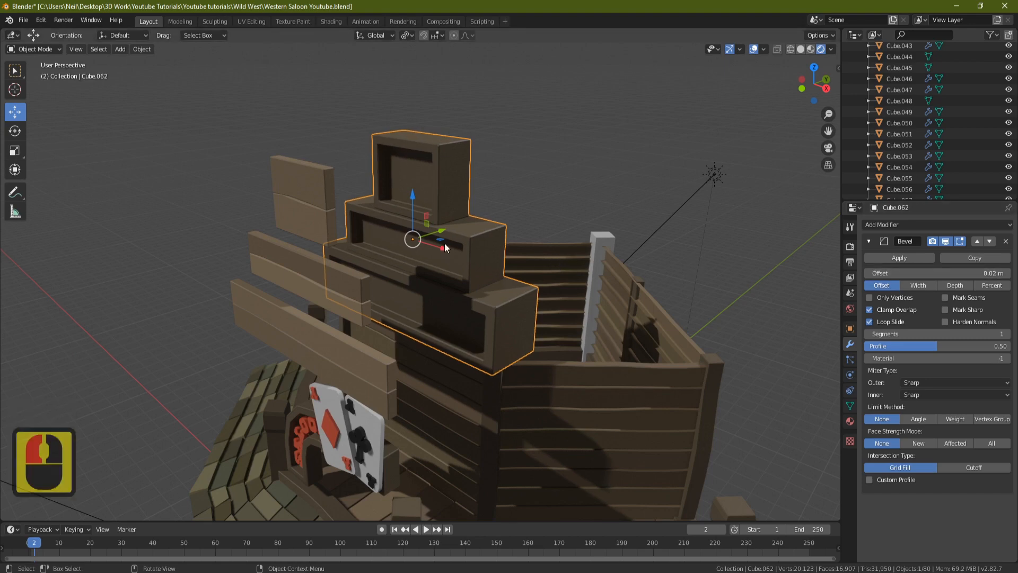
- Move the sign panels back along Y into the recesses of the stepped frame and deselect everything
mouse_move(555, 256)
middle_mouse_down("alt")
mouse_move(532, 227)
mouse_move(568, 185)
mouse_move(602, 217)
mouse_move(562, 241)
middle_mouse_up("alt")
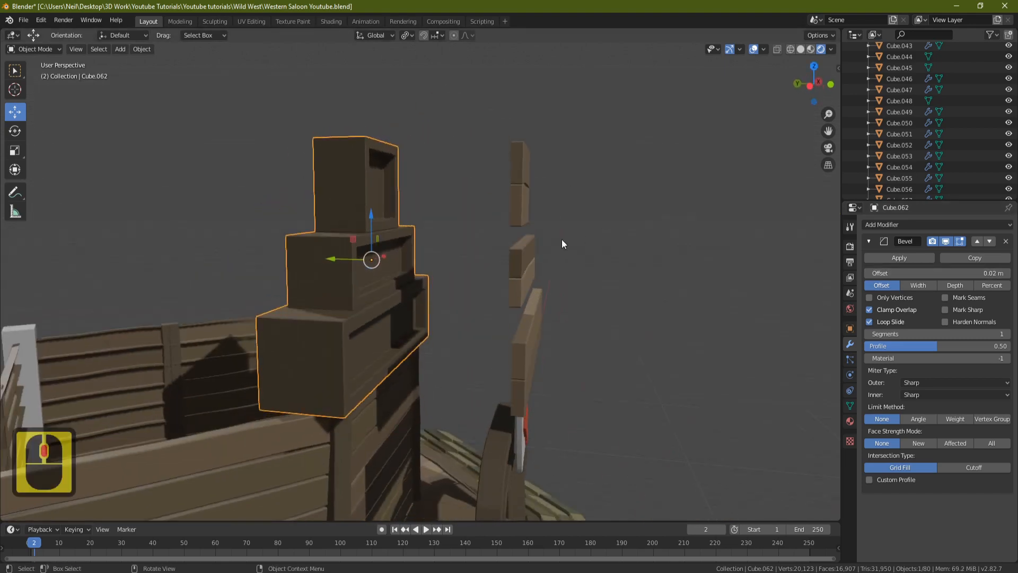
left_click(520, 262)
left_click_drag(484, 276, 334, 278)
middle_click_drag(334, 278, 487, 260)
key("a")
key("a")
scroll(529, 249, "down", 2)
scroll(471, 253, "up", 4)
scroll(487, 260, "down", 2)
middle_click_drag(631, 249, 524, 250, "shift")
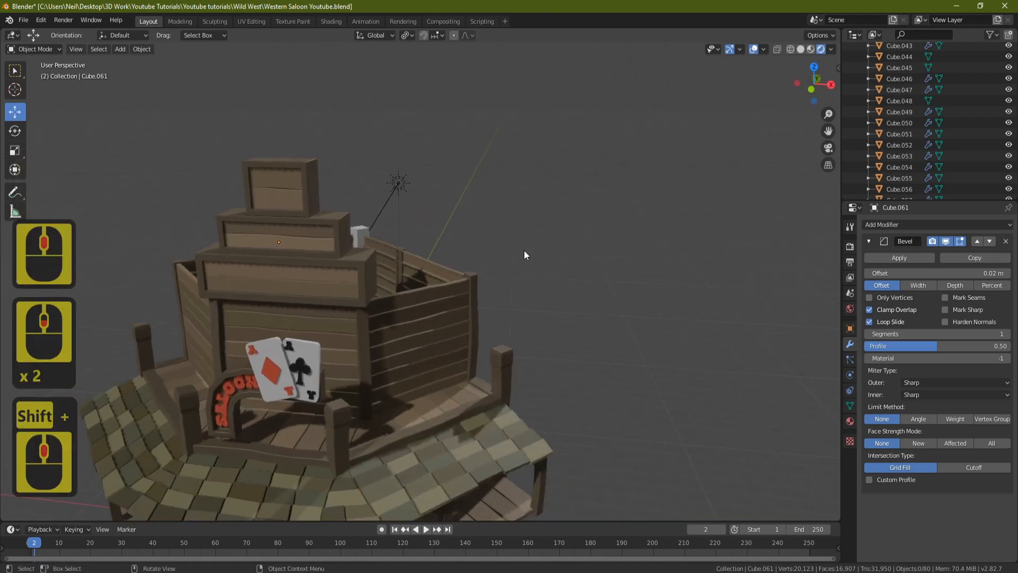
- Clear the selection and snap the 3D cursor to the world origin
middle_click_drag(253, 361, 454, 288)
middle_click_drag(403, 310, 432, 275, "shift")
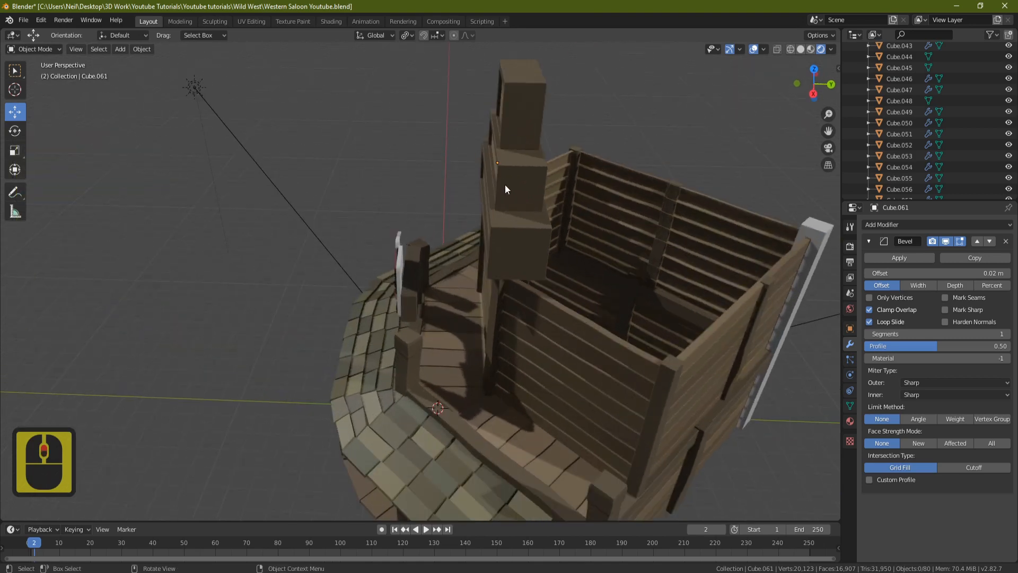
key("a")
key("a")
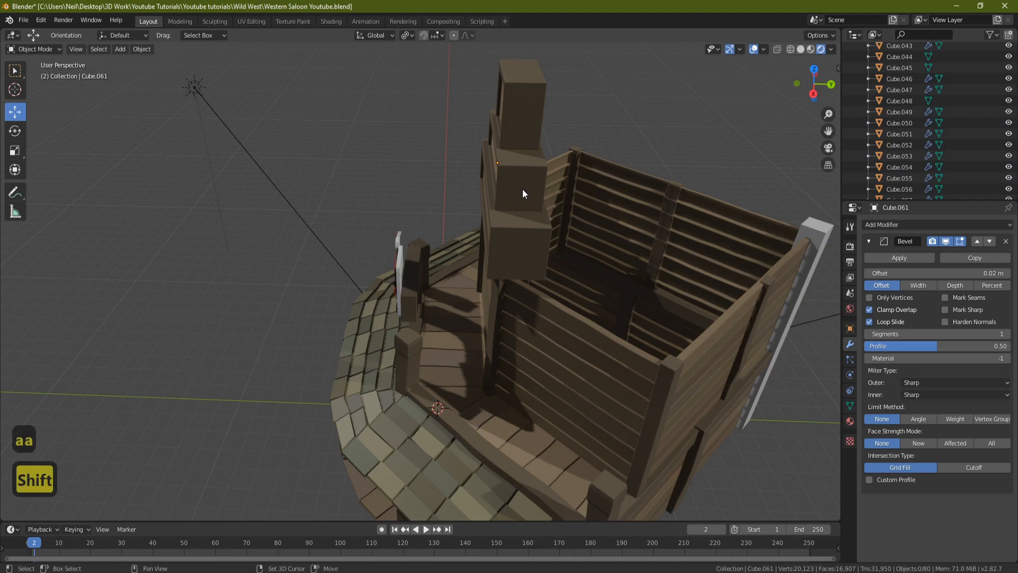
key("shift+s")
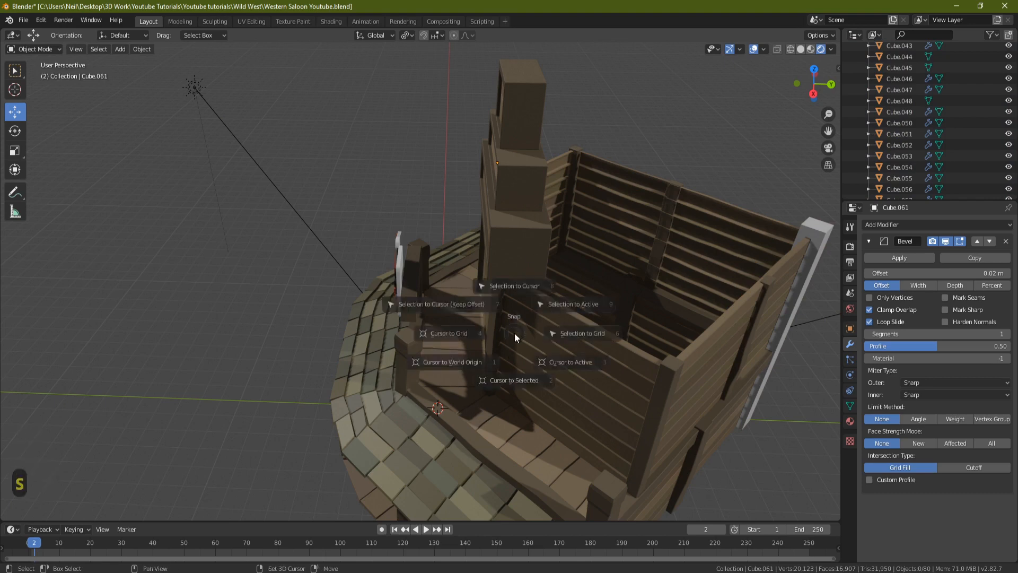
left_click(444, 368)
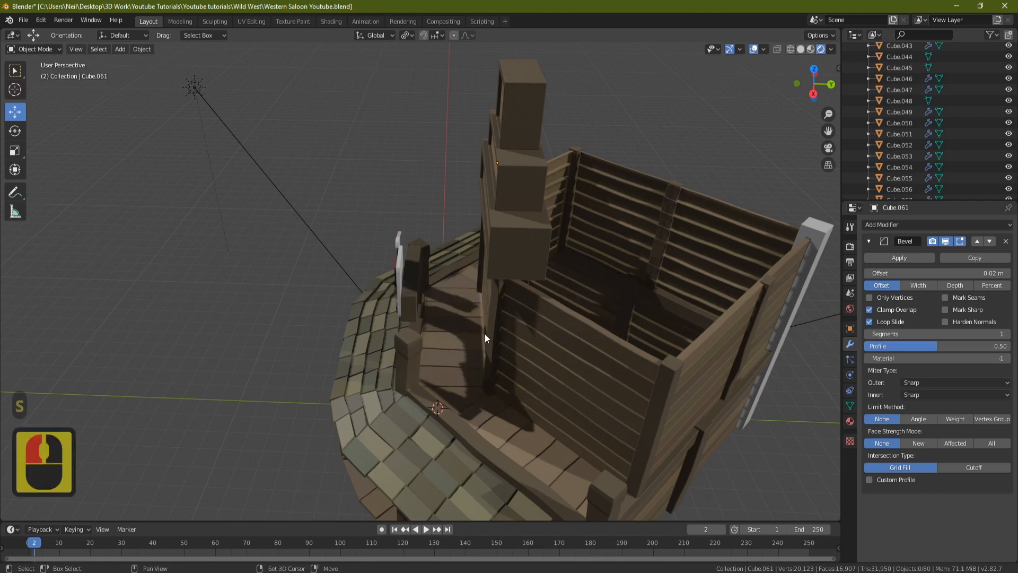
- Add a cube at the 3D cursor and scale it uniformly by about 0.345
key("shift+a")
left_click(550, 340)
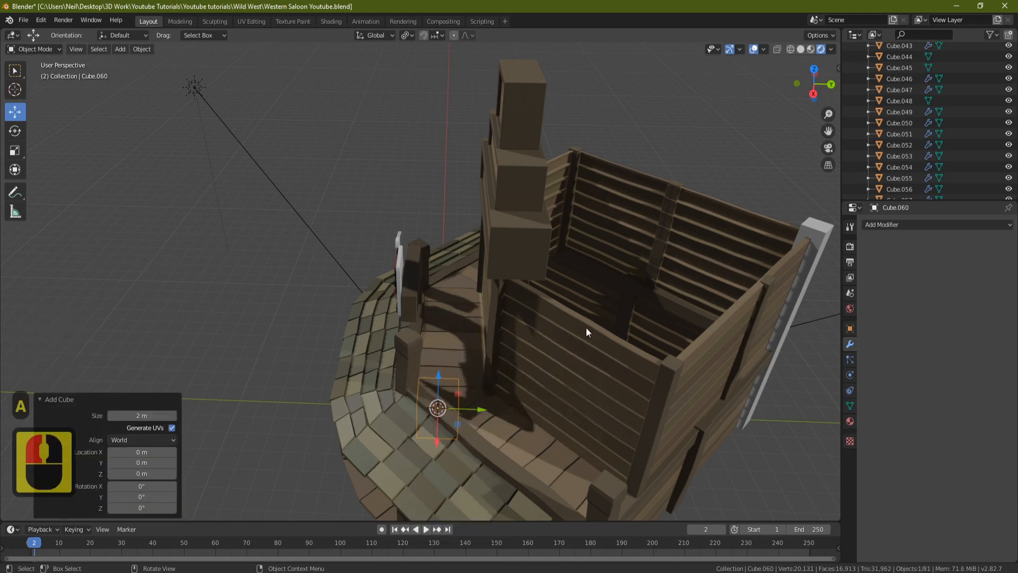
key("s")
left_click(456, 403)
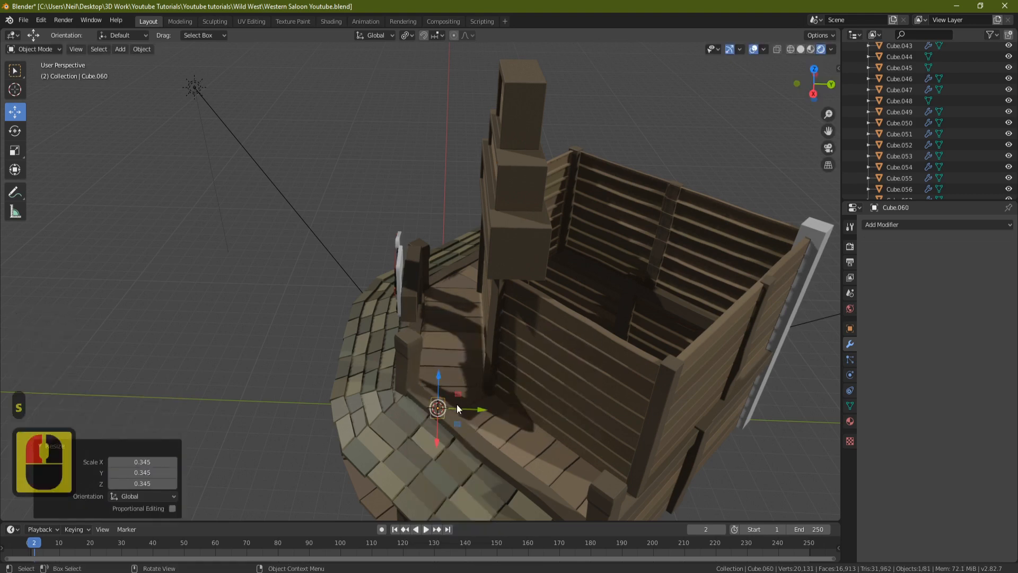
- Raise the small cube to the balcony floor and shift it about 0.64 m along Y and 1.54 m along X, behind the playing cards
middle_click_drag(456, 402, 475, 381)
key("g")
key("z")
left_click(497, 360)
scroll(512, 347, "up", 4)
left_click_drag(538, 313, 440, 379)
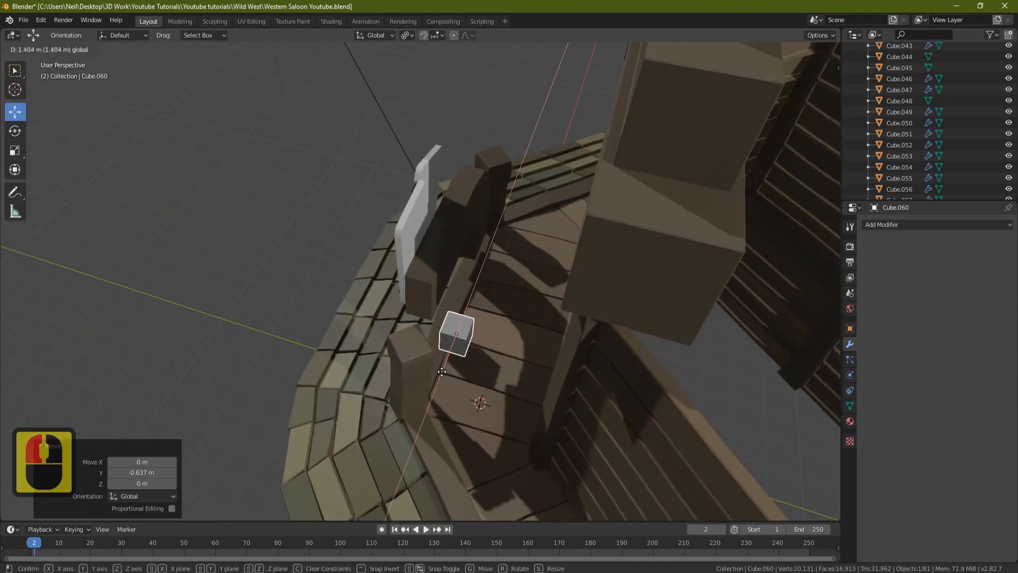
middle_click_drag(491, 352, 469, 351)
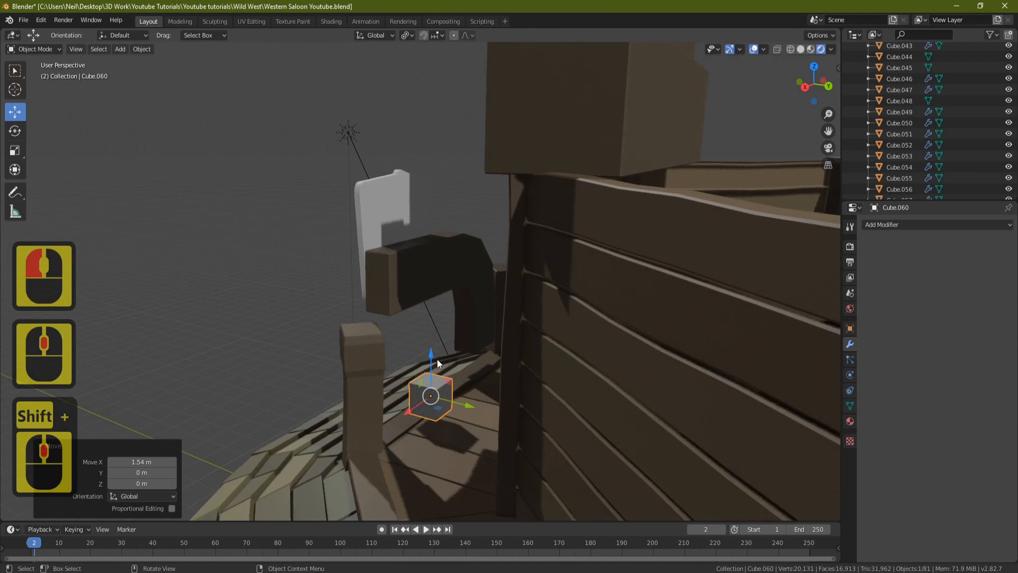
left_click_drag(437, 360, 434, 374)
middle_click_drag(438, 375, 464, 433)
scroll(435, 355, "up", 1)
middle_click_drag(435, 355, 432, 366)
- Pull the cube's top face upward in mesh editing to form a tall post beside the saloon arch
key("Tab")
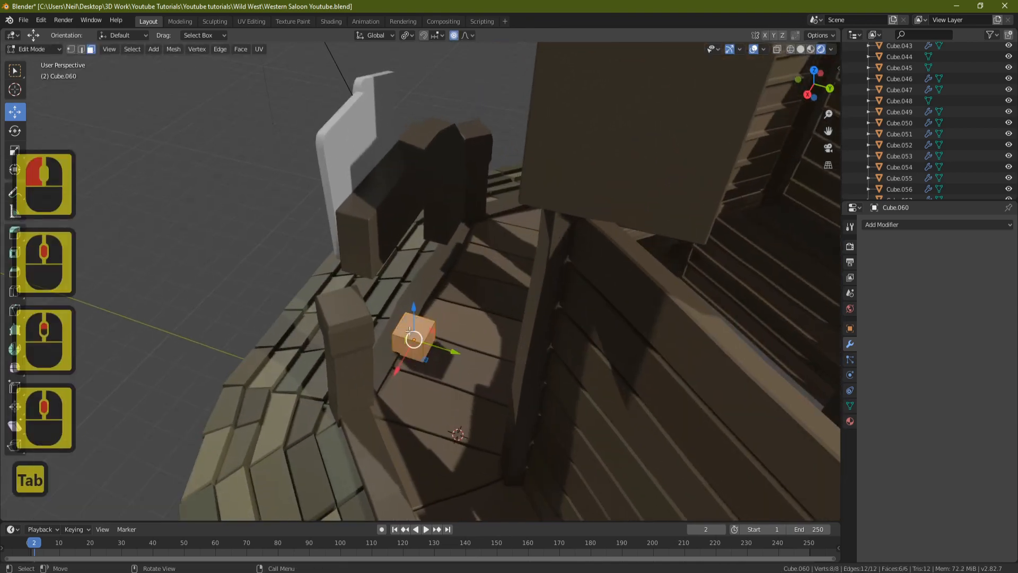
left_click(410, 329)
middle_click_drag(410, 329, 424, 395)
left_click_drag(427, 393, 430, 199)
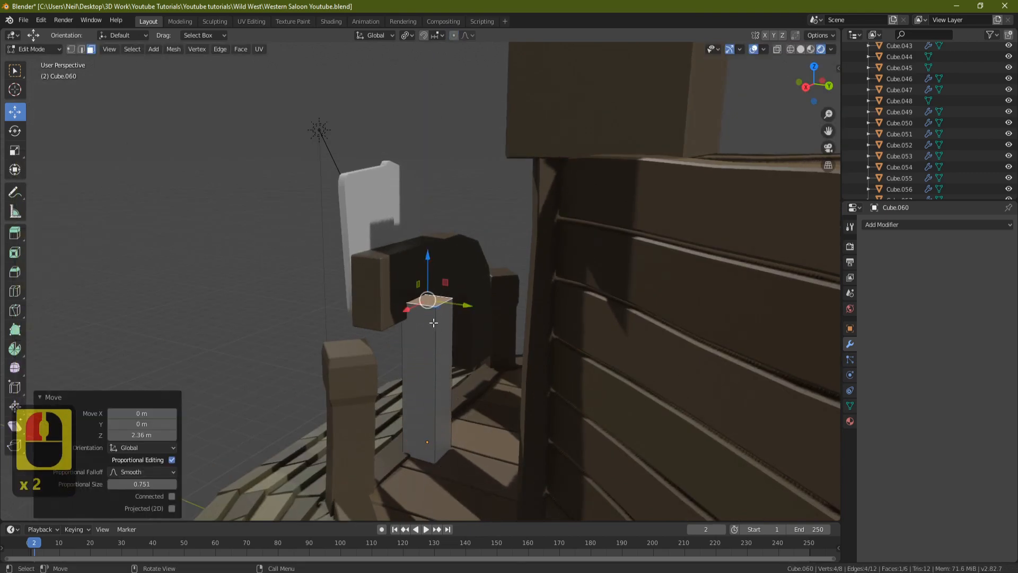
left_click_drag(425, 264, 430, 227)
middle_click_drag(430, 227, 474, 305)
- Select the whole post mesh and move it about 0.48 m along X
key("l")
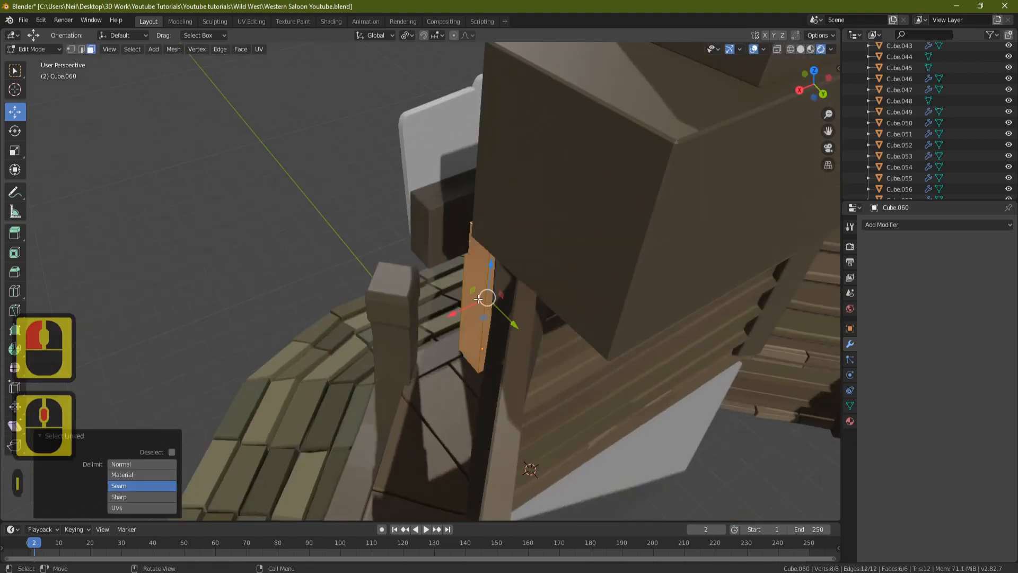
left_click_drag(459, 314, 439, 328)
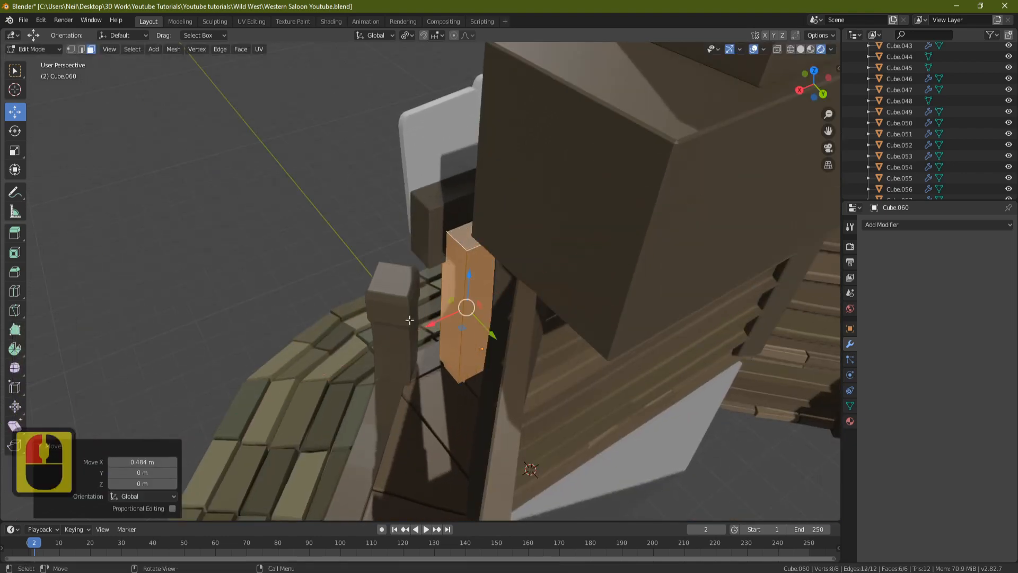
middle_click_drag(409, 321, 522, 268)
middle_click_drag(361, 379, 420, 340, "shift")
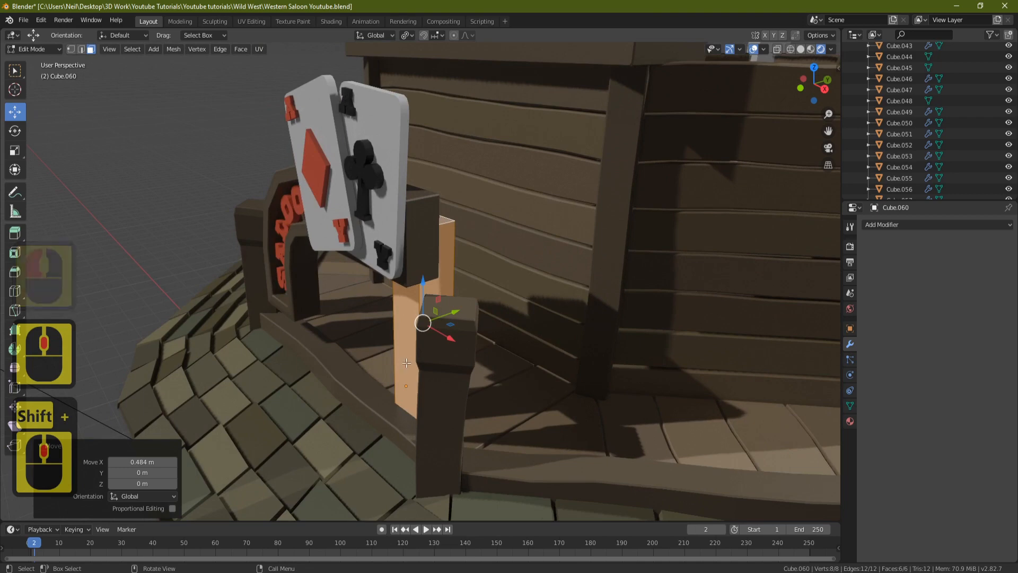
- Thin the post by moving its front face along Y, and raise its top face
left_click(406, 362)
scroll(406, 363, "down", 1)
middle_click_drag(546, 217, 467, 269)
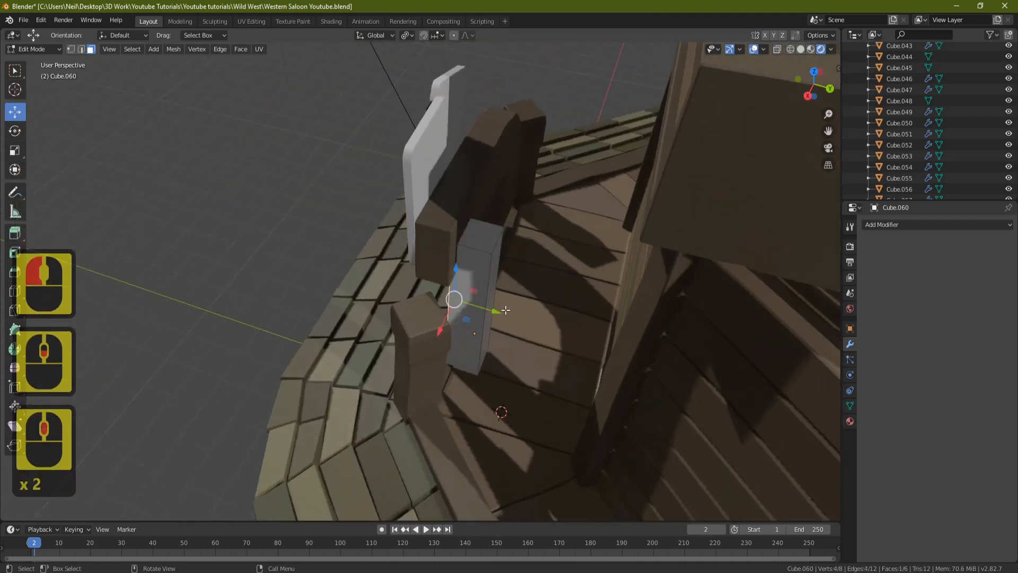
left_click_drag(505, 310, 526, 325)
left_click(497, 287)
middle_click_drag(568, 287, 508, 253)
left_click(475, 245)
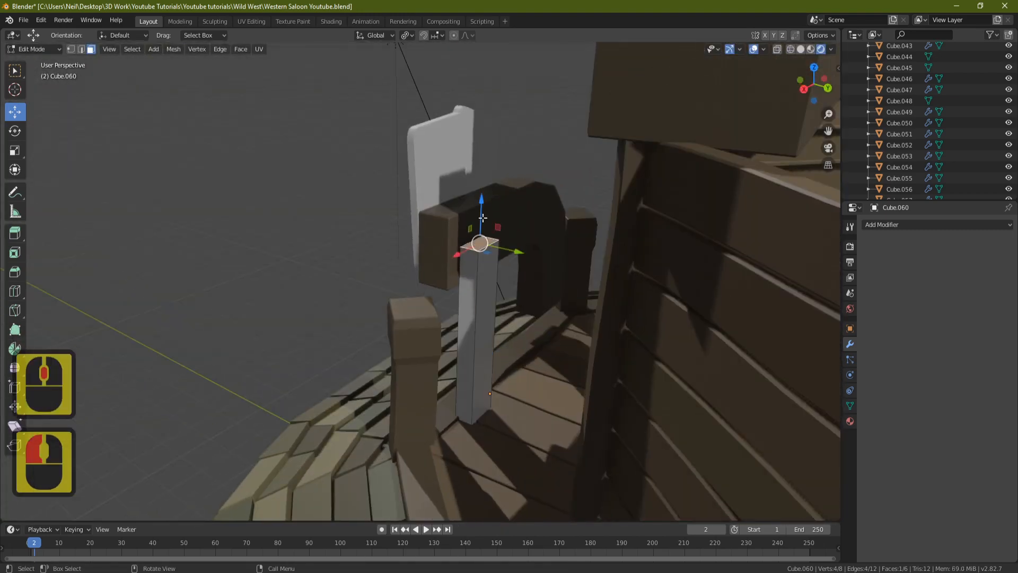
left_click_drag(482, 206, 483, 185)
- Duplicate the whole post mesh and shift the copy along X in two moves, about -2.14 m and -1.54 m, behind the SALOON arch
left_click(483, 257)
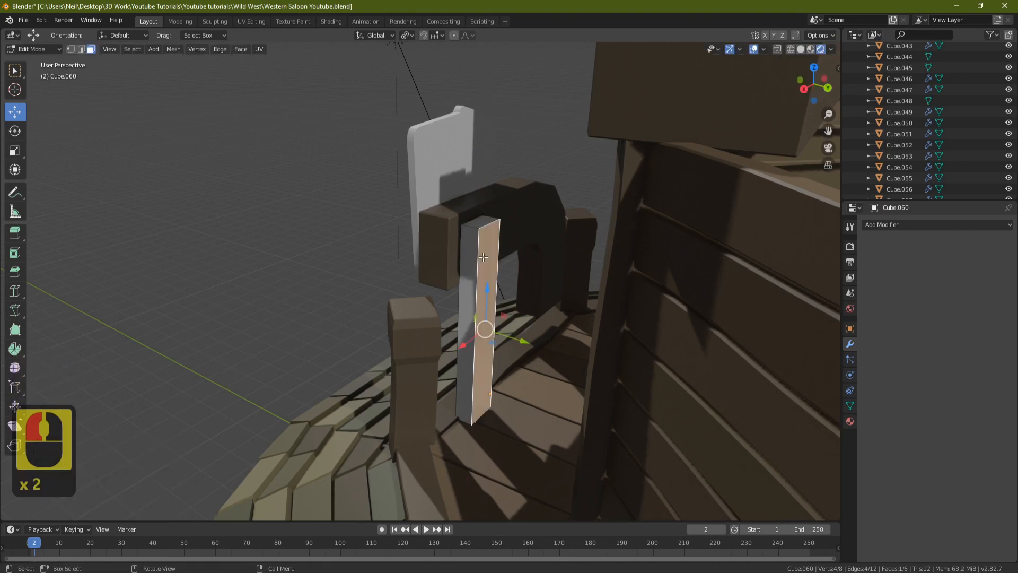
key("ctrl+l")
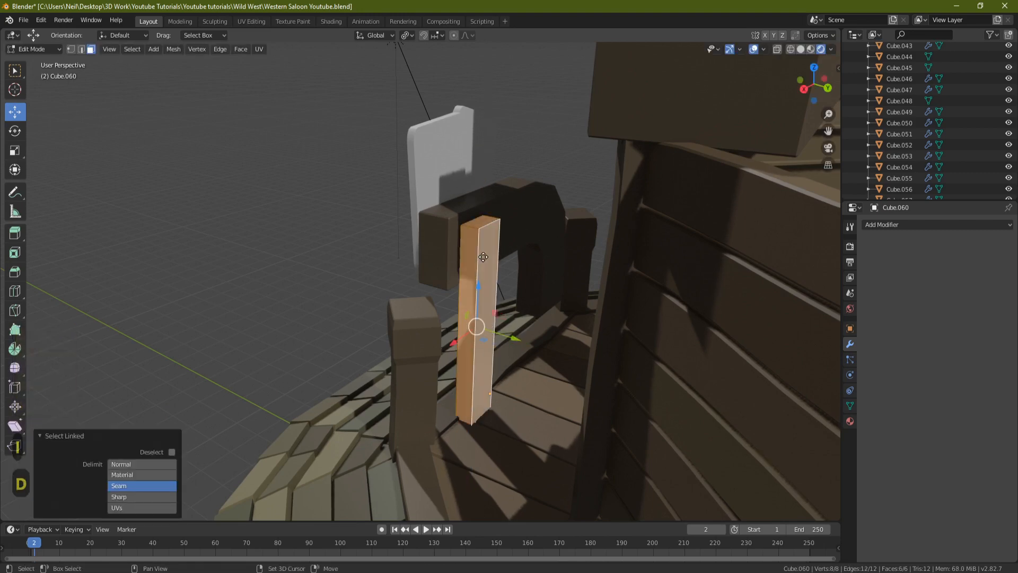
key("shift+d")
right_click(483, 257)
middle_click_drag(483, 257, 414, 328)
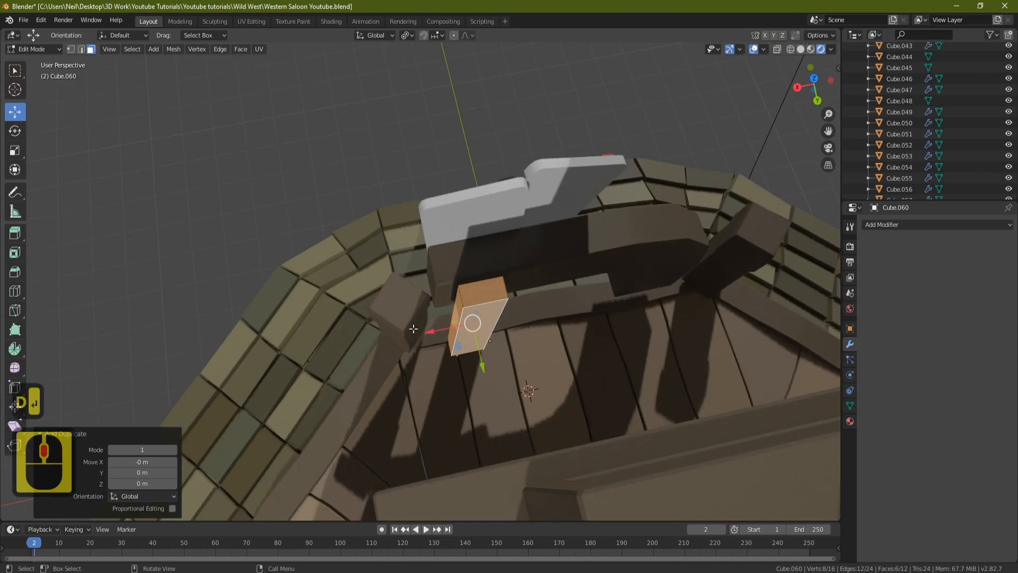
left_click_drag(467, 325, 629, 264)
middle_click_drag(629, 264, 493, 208)
key("g")
key("x")
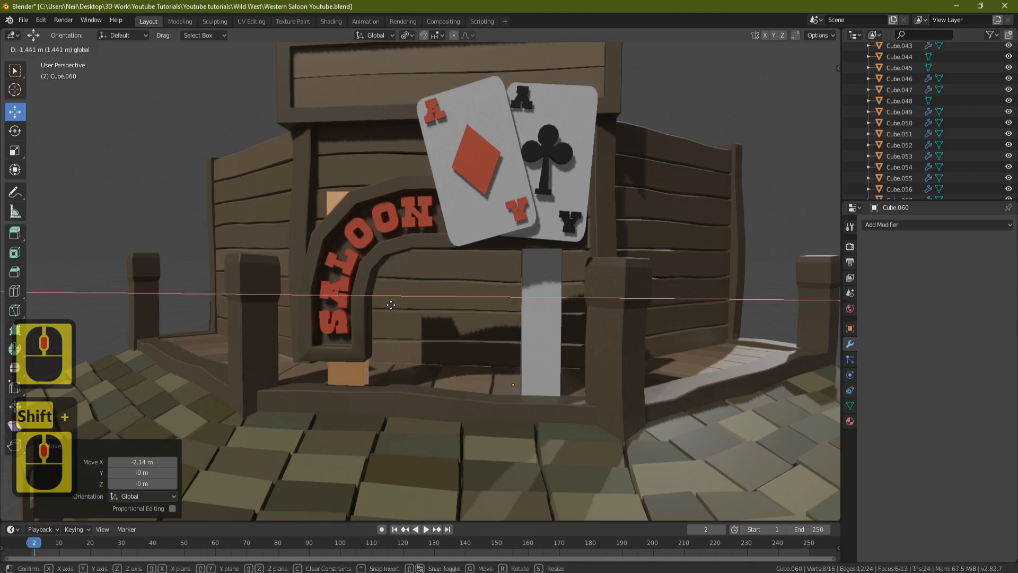
left_click(386, 305)
scroll(403, 292, "down", 3)
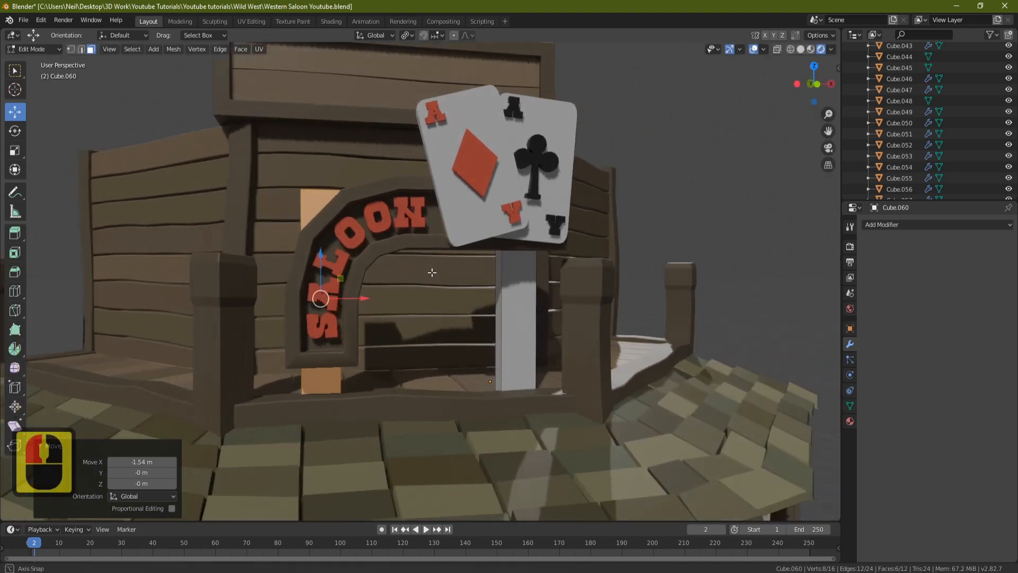
scroll(432, 272, "down", 3)
middle_click_drag(432, 272, 481, 310)
key("Tab")
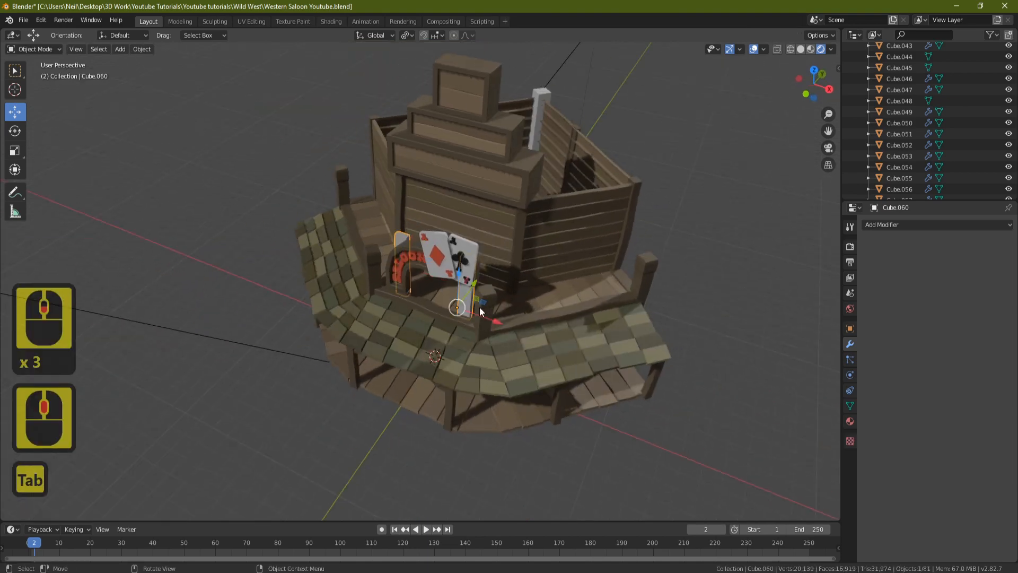
- Add a cube at the 3D cursor, move it about -3.74 m along Y and raise it about 5.68 m
key("shift+a")
mouse_move(479, 307)
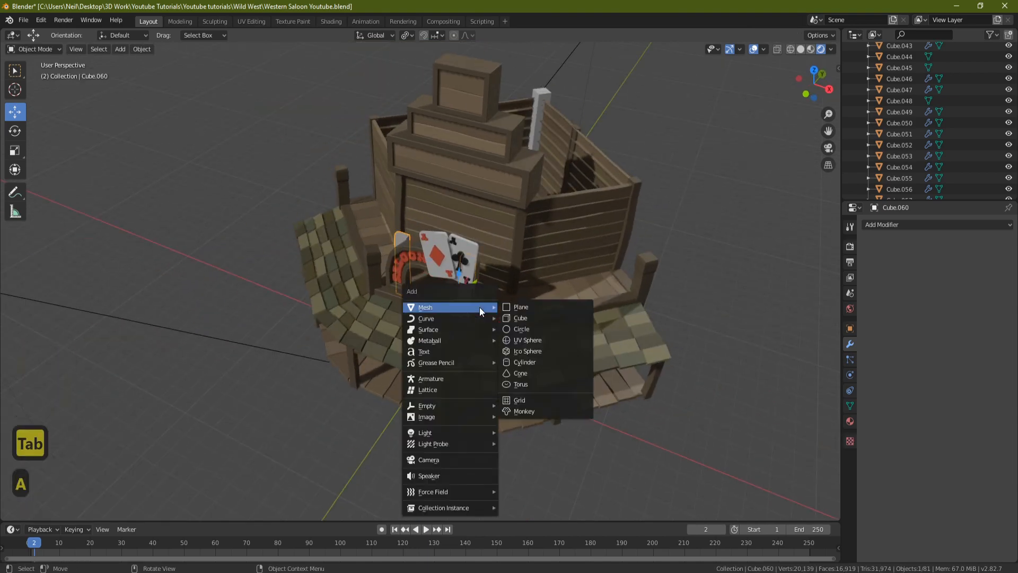
left_click(550, 319)
middle_click_drag(586, 286, 495, 335)
key("g")
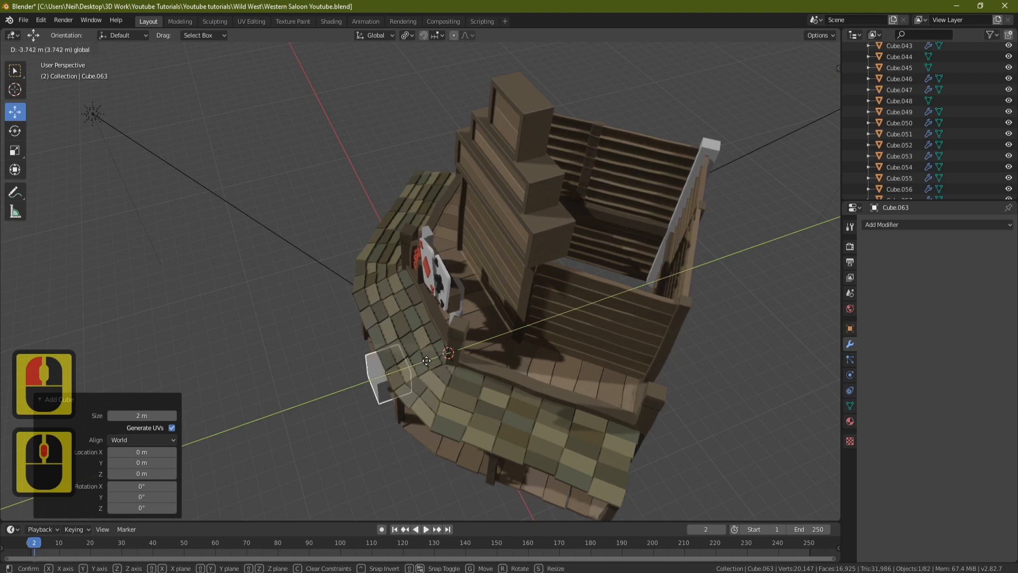
left_click(426, 360)
mouse_move(441, 392)
middle_mouse_down()
mouse_move(499, 399)
mouse_move(498, 333)
mouse_move(441, 382)
middle_mouse_up()
key("g")
key("z")
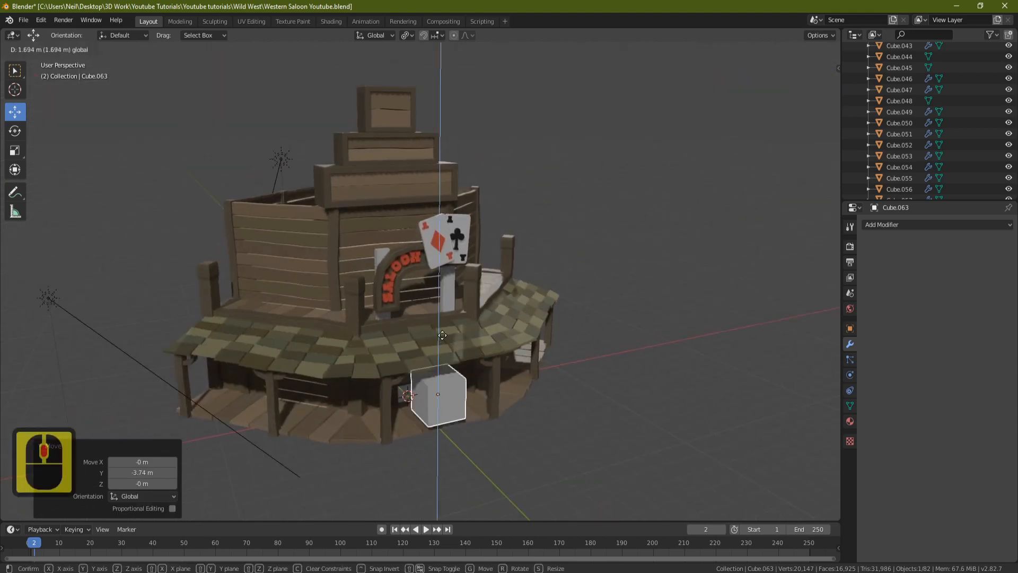
left_click(440, 312)
- Scale the new cube to about 0.405, move it 2.12 m along Y toward the balcony, and scale it again by 0.667
scroll(428, 311, "up", 3)
middle_click_drag(427, 311, 555, 364)
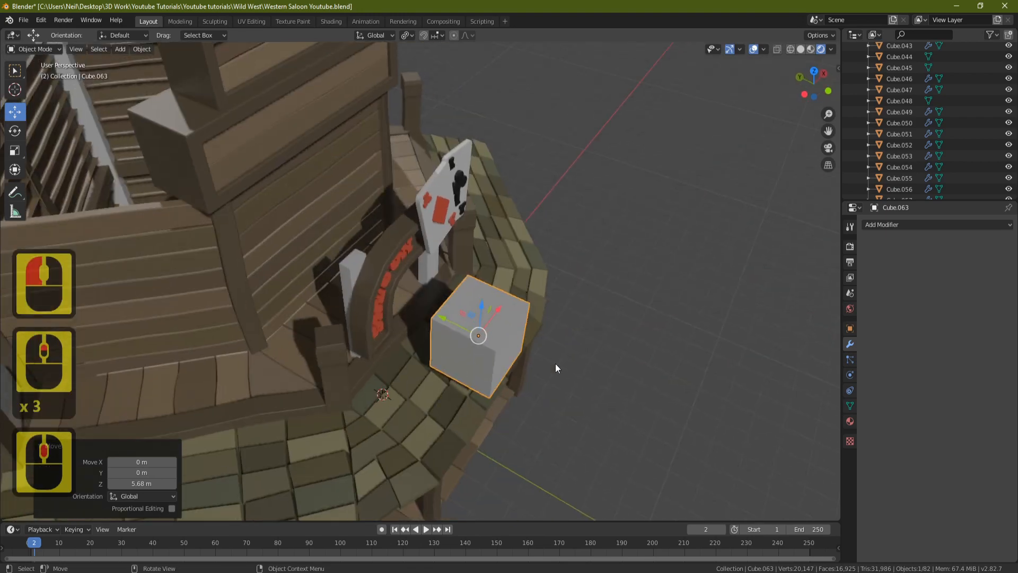
key("s")
left_click(504, 352)
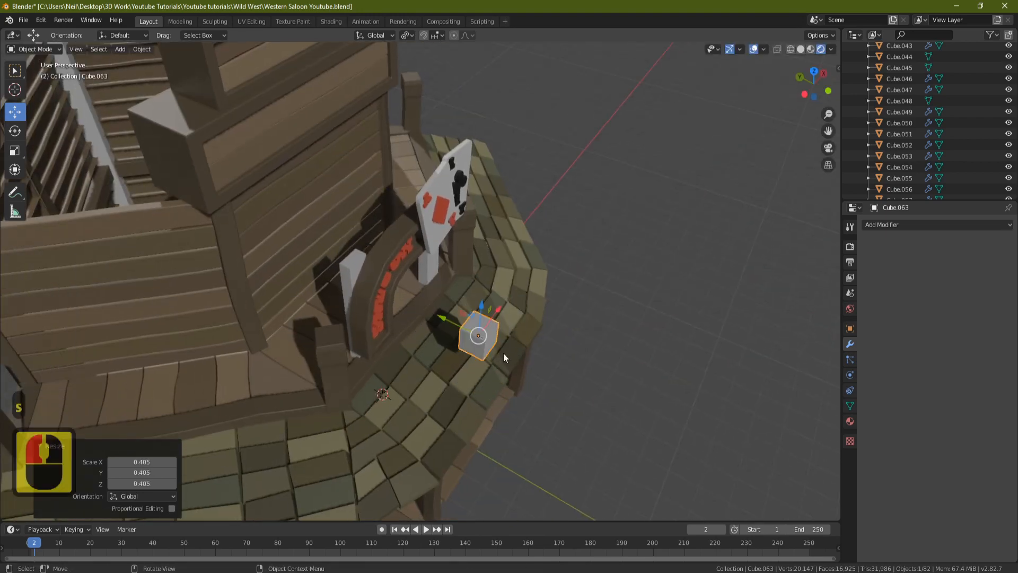
key("g")
left_click(381, 279)
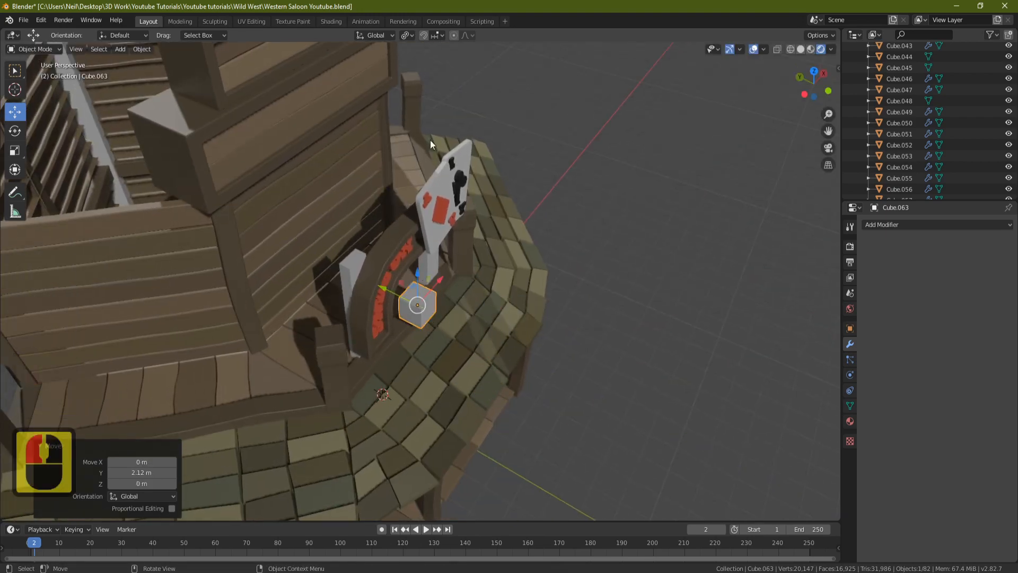
middle_click_drag(475, 232, 378, 297)
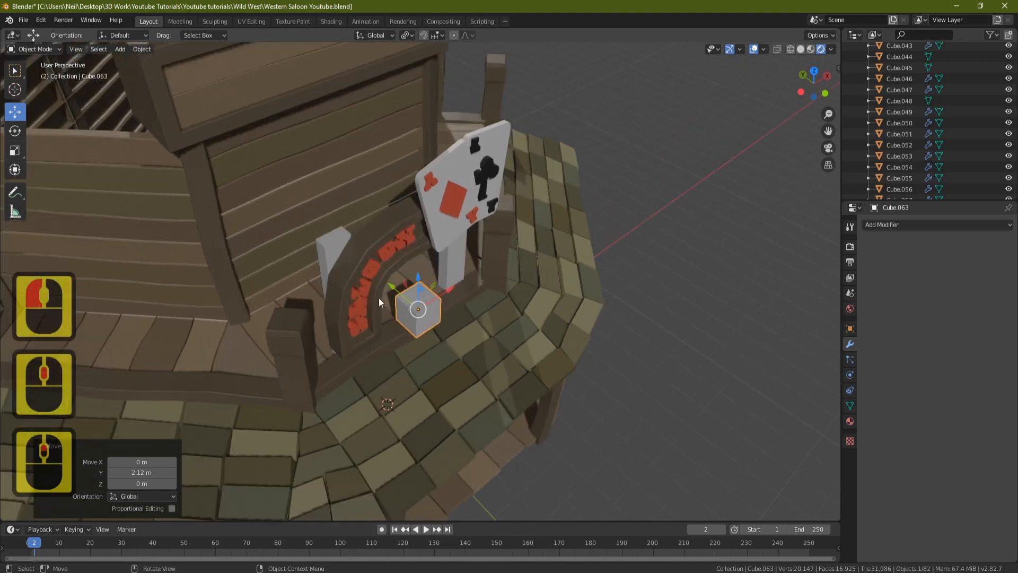
key("s")
left_click(464, 310)
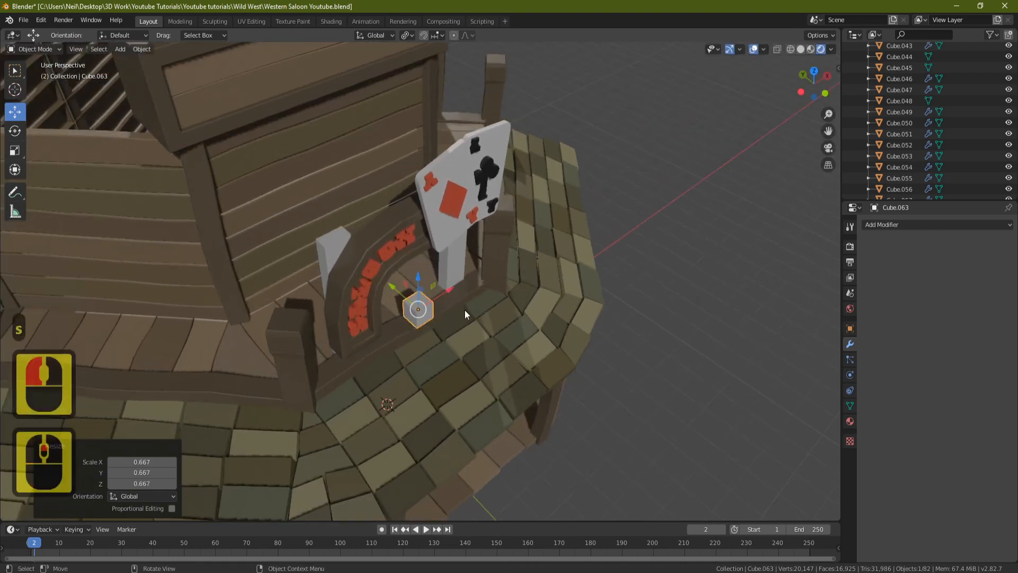
- Lower the small cube about 0.723 m and shift it about 0.509 m along Y onto the balcony rim, fine-tuning its size and fit
scroll(465, 310, "up", 5)
middle_click_drag(454, 319, 530, 315, "shift")
left_click_drag(514, 348, 516, 431)
middle_click_drag(515, 430, 475, 419)
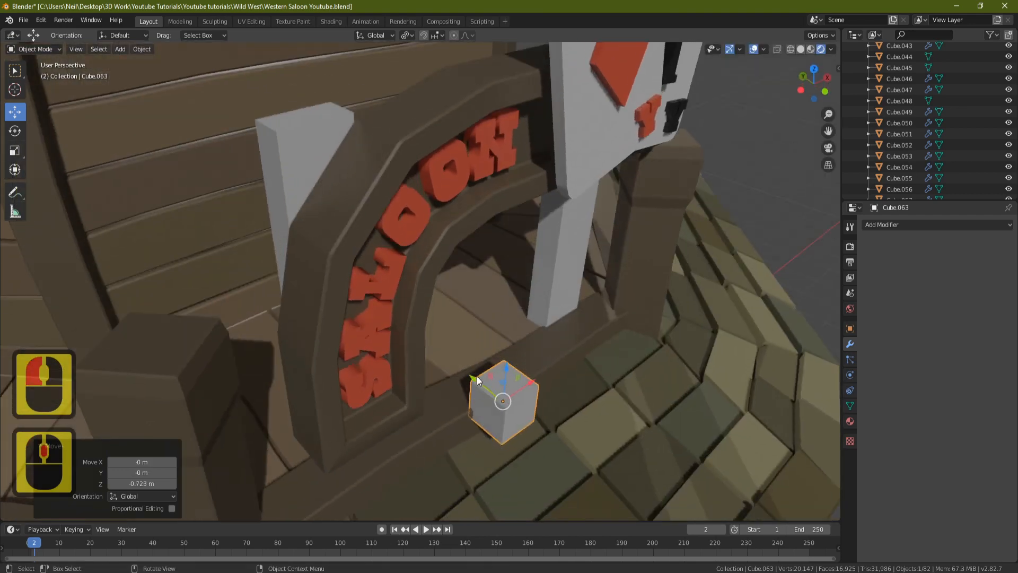
left_click_drag(477, 380, 448, 346)
middle_click_drag(476, 337, 514, 300)
scroll(511, 400, "up", 2)
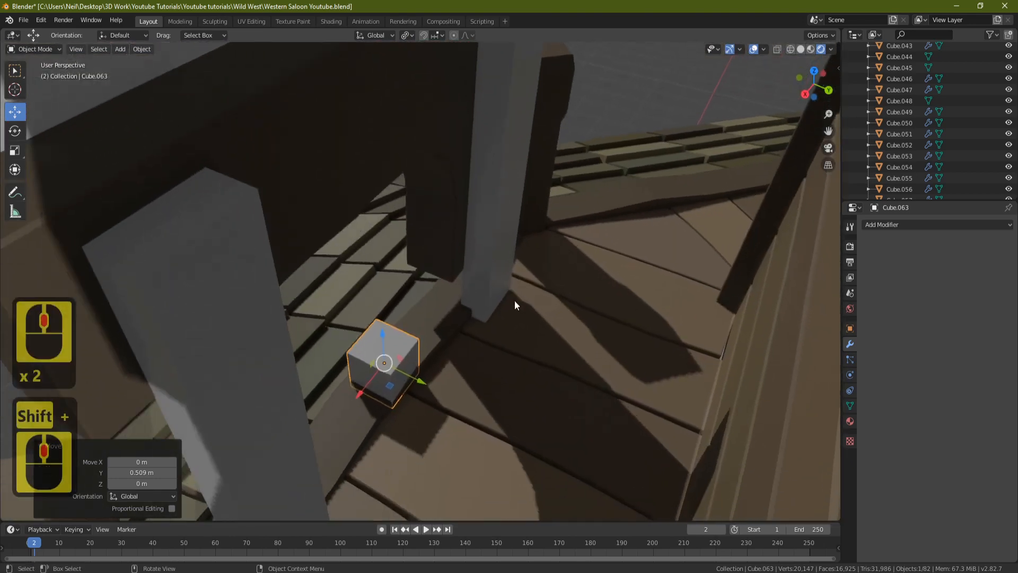
key("s")
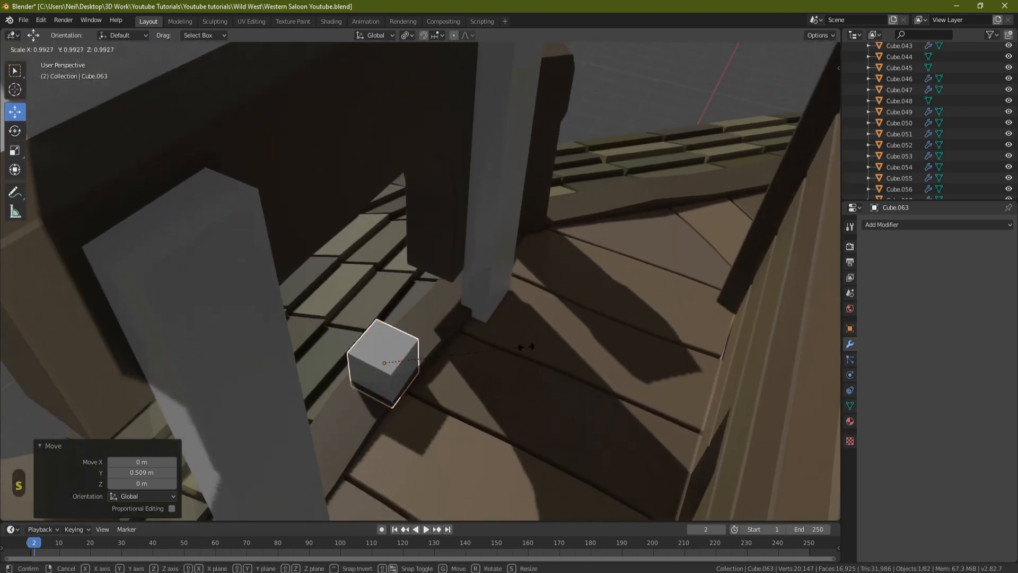
left_click(448, 371)
left_click_drag(416, 381, 410, 369)
- Raise the small cube's top face about 1.39 m in mesh editing to form a slim railing post
scroll(410, 368, "down", 5)
middle_click_drag(415, 357, 550, 312)
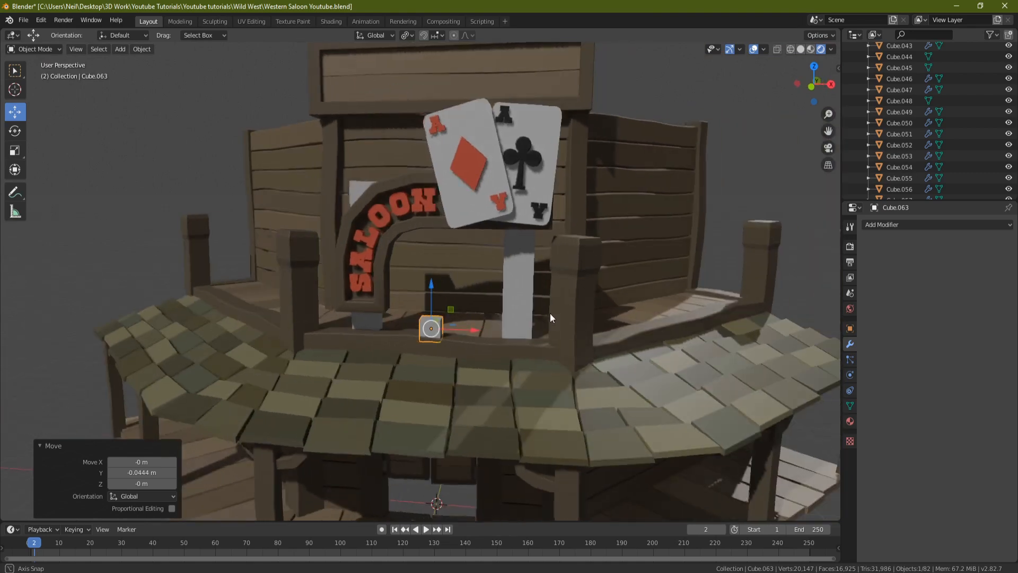
scroll(450, 315, "up", 2)
scroll(444, 318, "up", 1)
key("Tab")
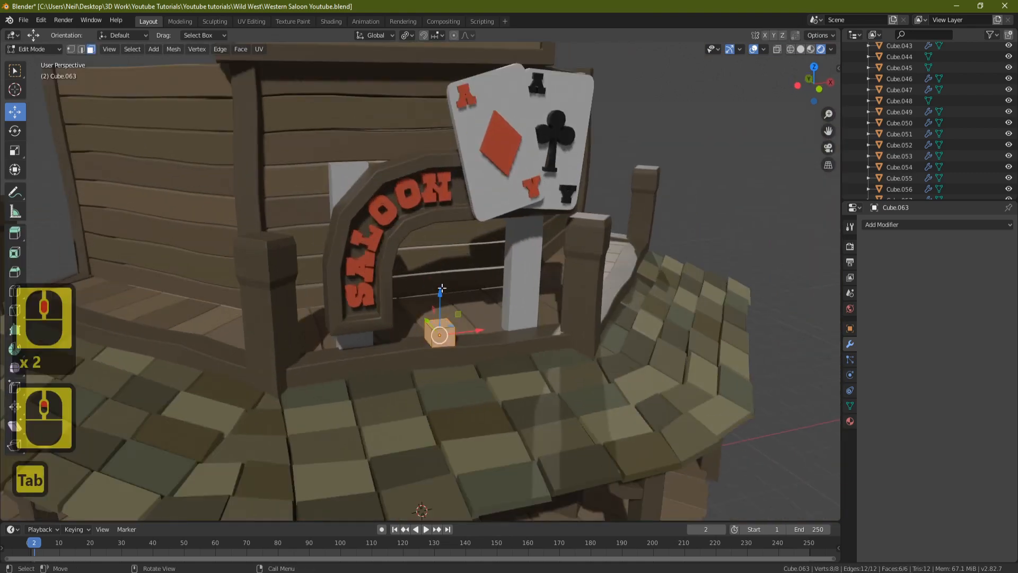
left_click_drag(440, 283, 440, 250)
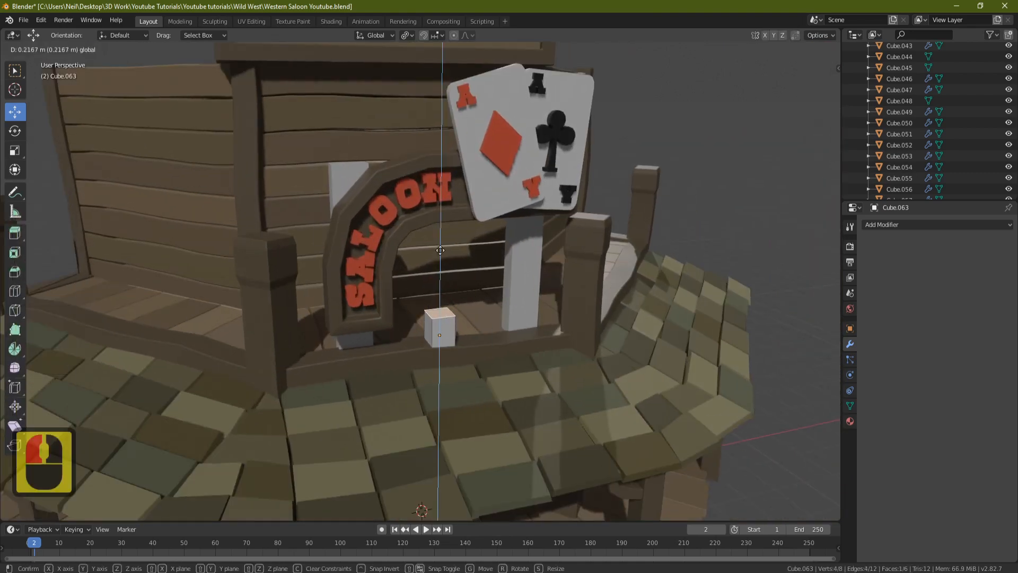
left_click_drag(441, 213, 441, 210)
middle_click_drag(441, 210, 456, 261)
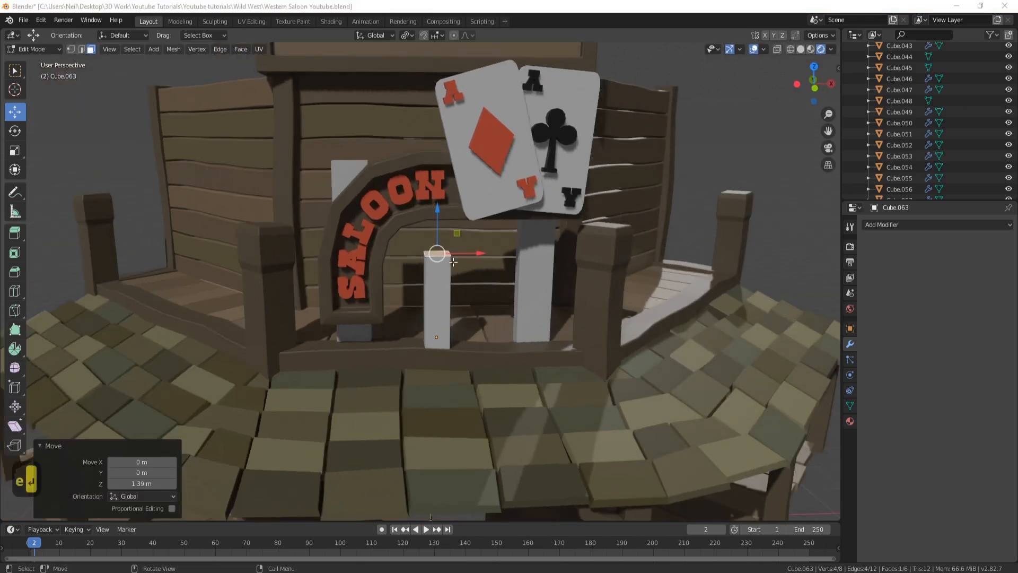
- Extrude the slim post's top face in place, widen it by about 1.493, and extrude it up 0.125 m as a cap
key("e")
key("Return")
key("s")
left_click(484, 289)
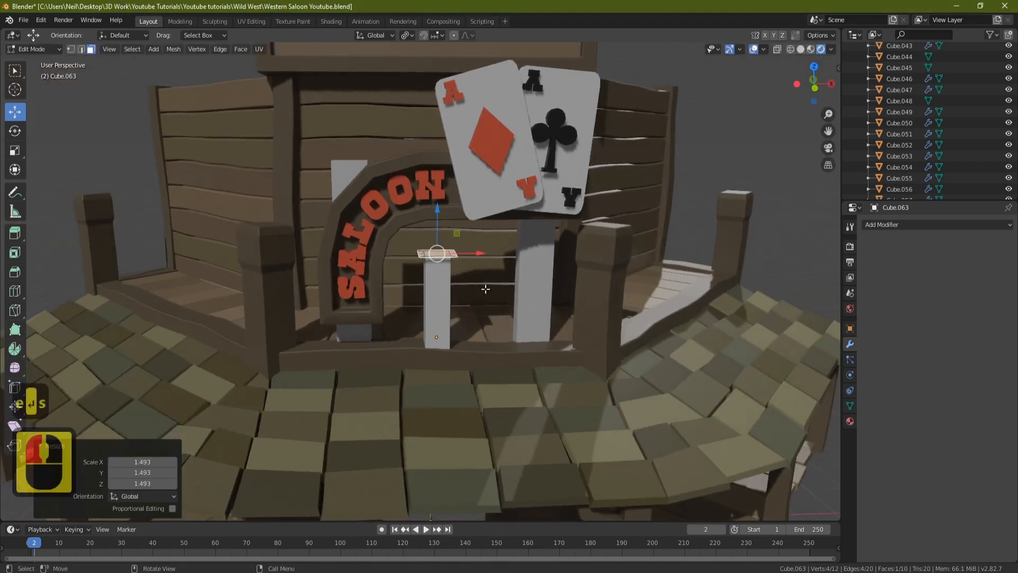
key("e")
left_click(468, 258)
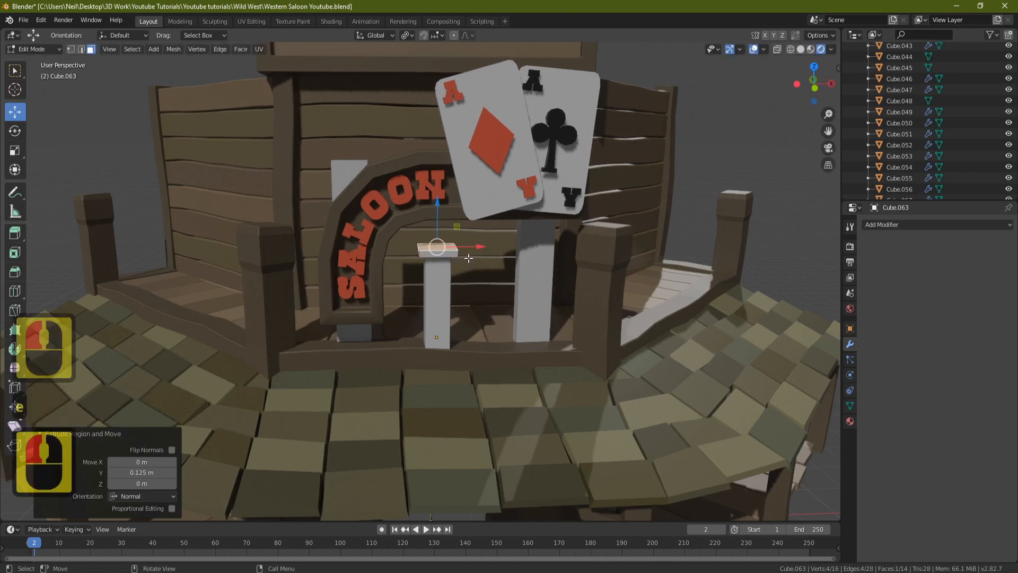
- Extrude the cap upward another 0.197 m and shrink its top face to about 0.68 for a tapered top
key("e")
left_click(462, 249)
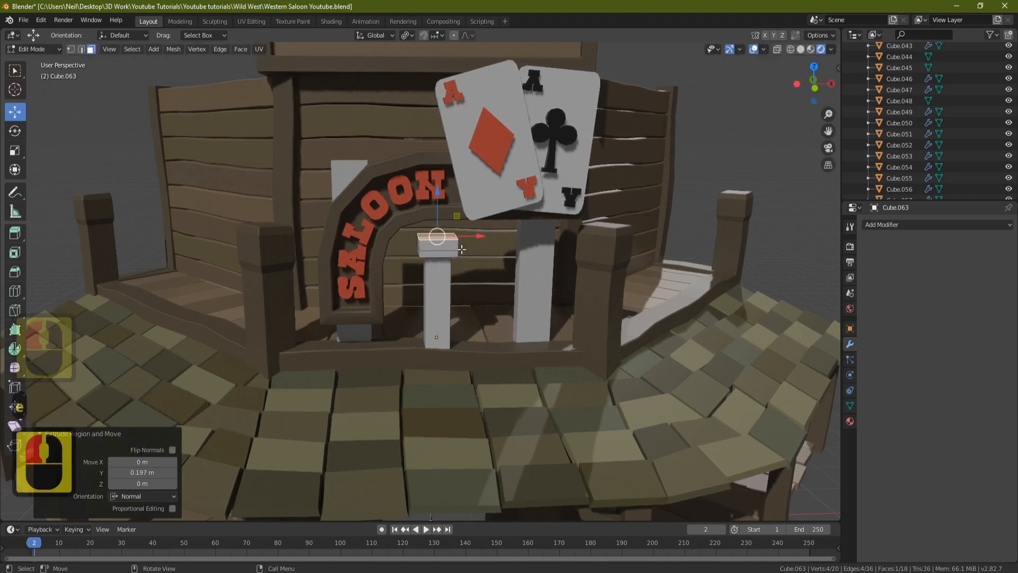
key("s")
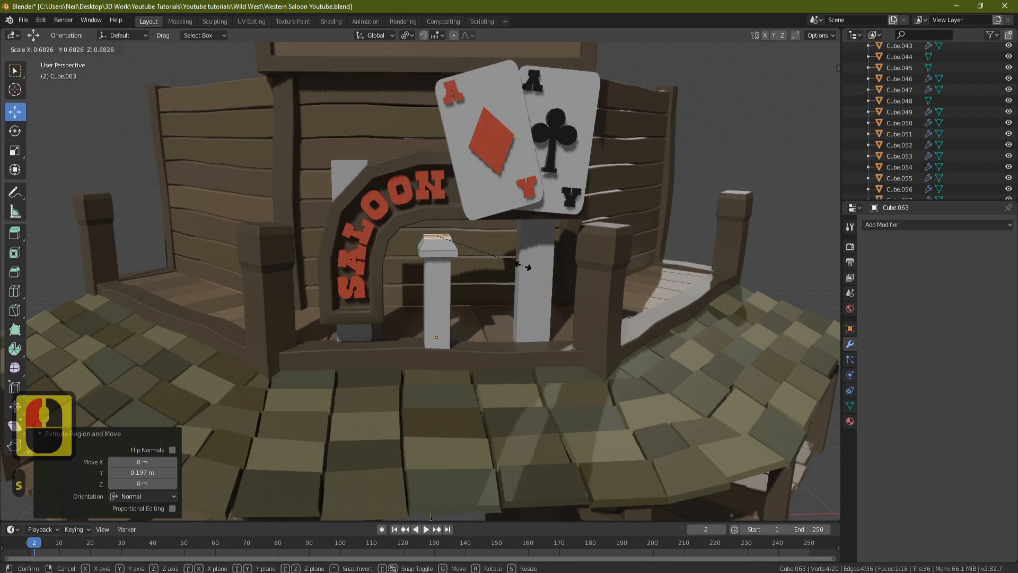
left_click(523, 266)
- Select the whole capped post mesh and move it about -4.91 m along Y and -6.49 m along X, out in front of the saloon
middle_click_drag(523, 266, 458, 285)
key("l")
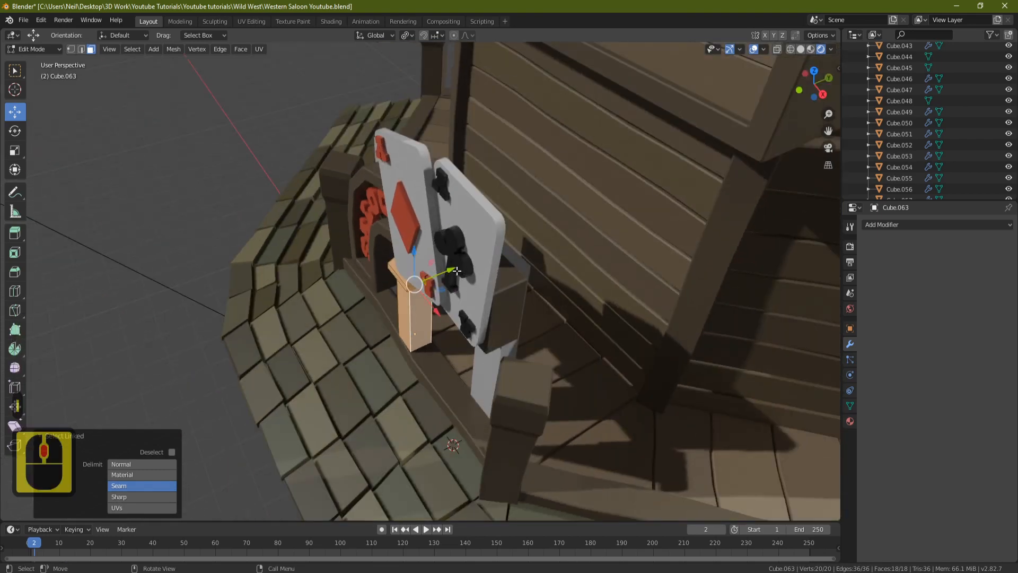
left_click_drag(451, 269, 194, 366)
middle_click_drag(316, 312, 442, 249, "shift")
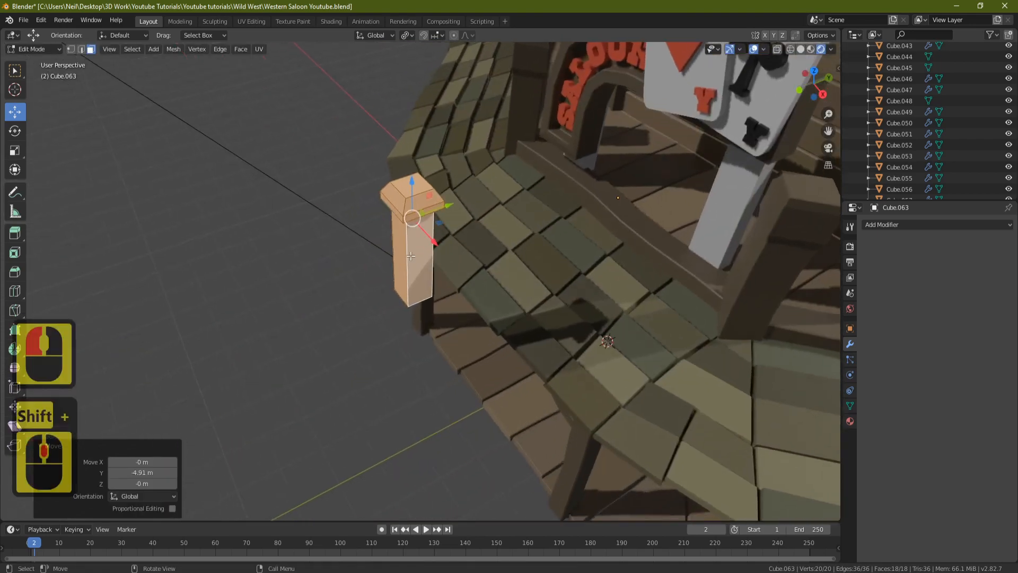
scroll(442, 265, "down", 4)
middle_click_drag(500, 290, 418, 309)
left_click_drag(413, 290, 236, 306)
middle_click_drag(236, 306, 366, 314, "shift")
- Duplicate the capped post mesh and move the copy about 3.41 m along X
key("shift+d")
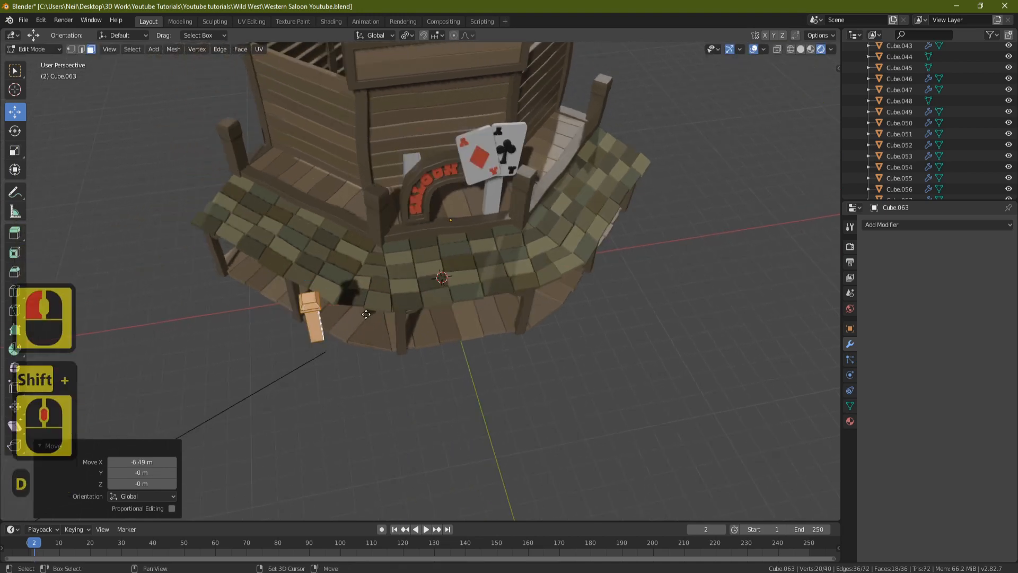
key("Return")
left_click_drag(354, 303, 448, 298)
middle_click_drag(448, 298, 424, 259)
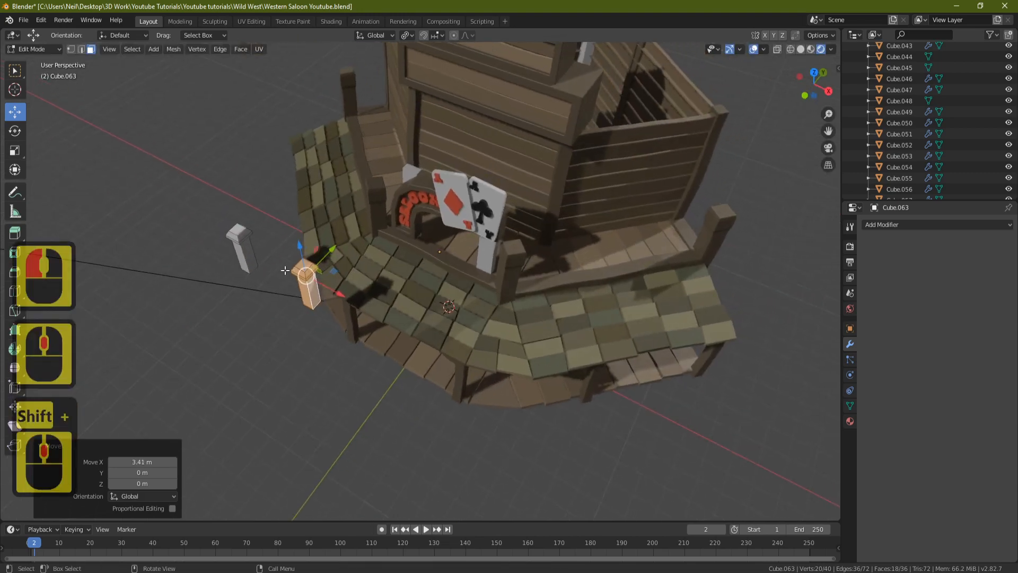
middle_click_drag(418, 196, 419, 197)
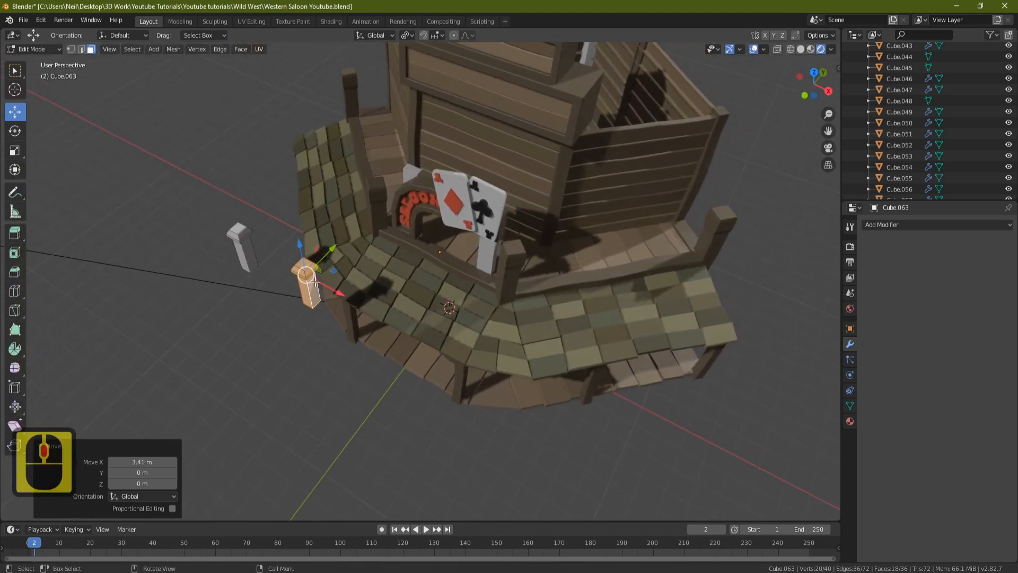
- Leave mesh editing, select the two tall posts behind the sign, and move them about -10.2 m along Y, clear of the building
key("Tab")
left_click(412, 173)
middle_click_drag(412, 172, 514, 278)
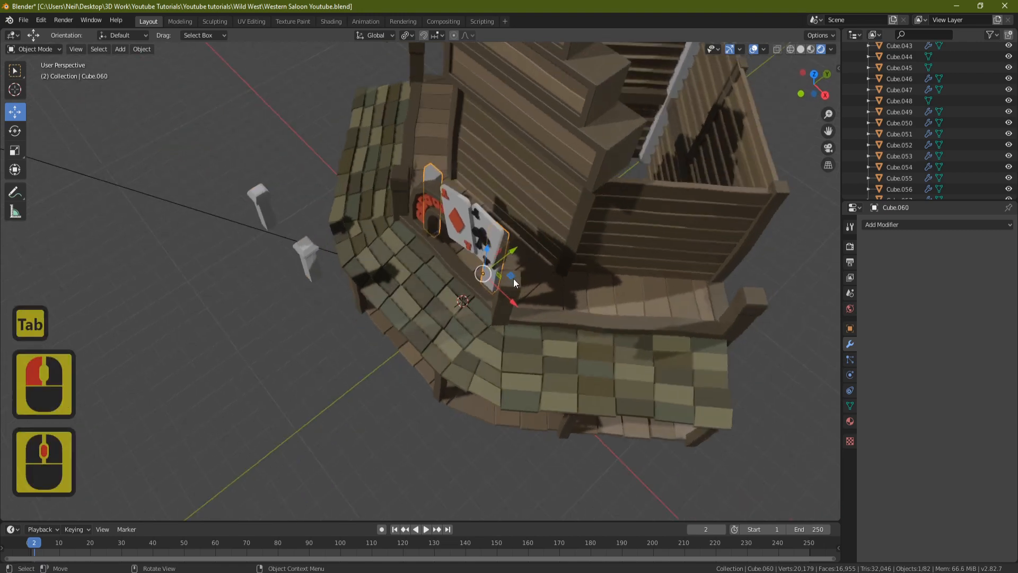
left_click_drag(515, 248, 307, 316)
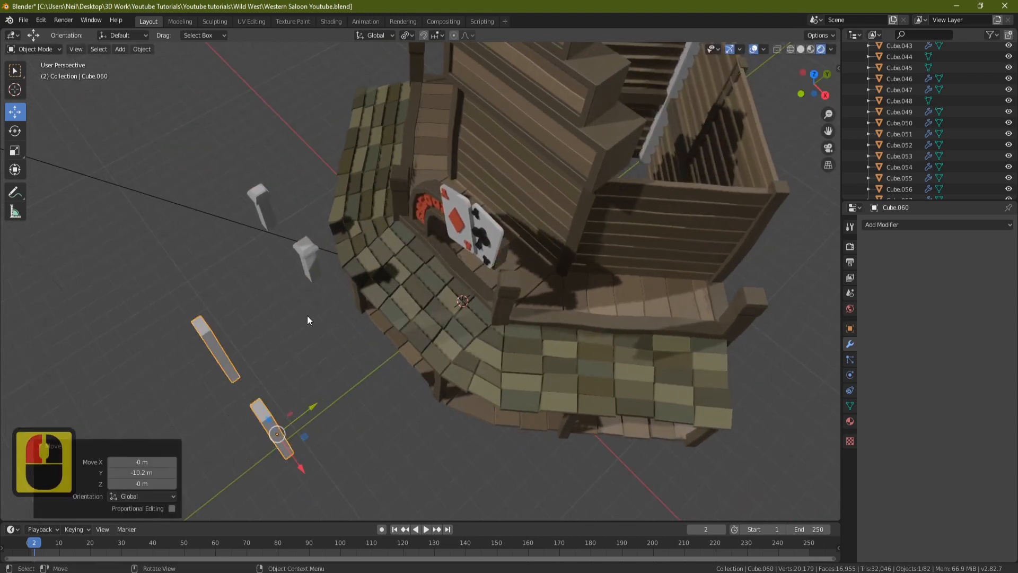
middle_click_drag(307, 316, 472, 260)
middle_click_drag(666, 259, 552, 256, "shift")
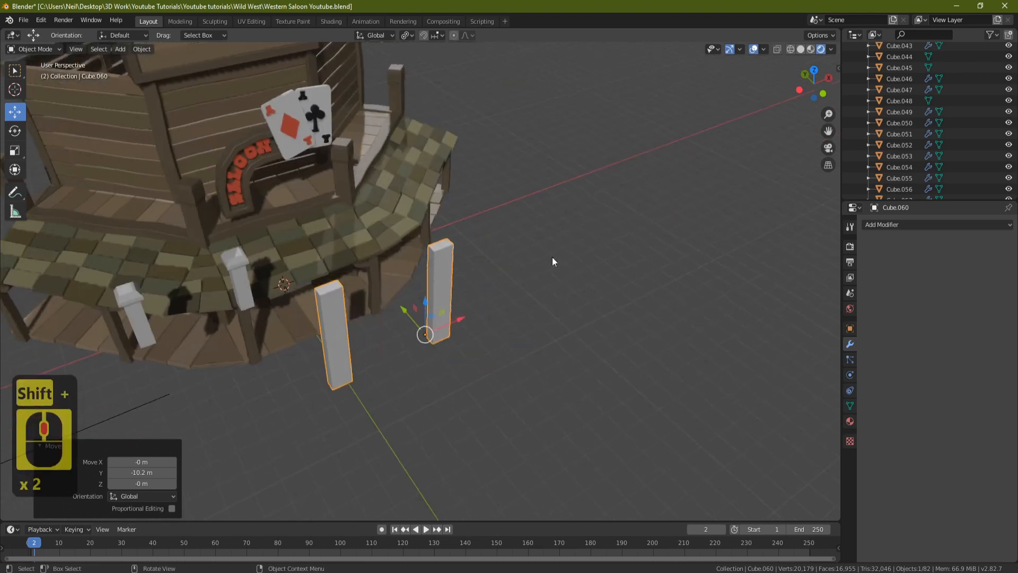
- Edit the tall posts' mesh and cut four evenly spaced horizontal edge loops into the post nearer the capped posts
middle_click_drag(471, 260, 316, 360)
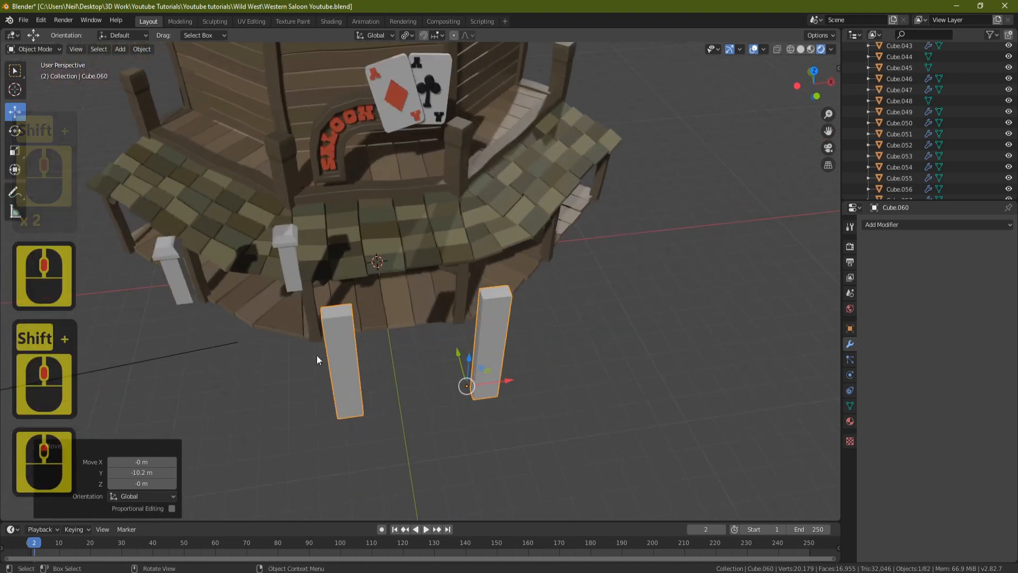
key("Tab")
middle_click_drag(395, 335, 371, 297)
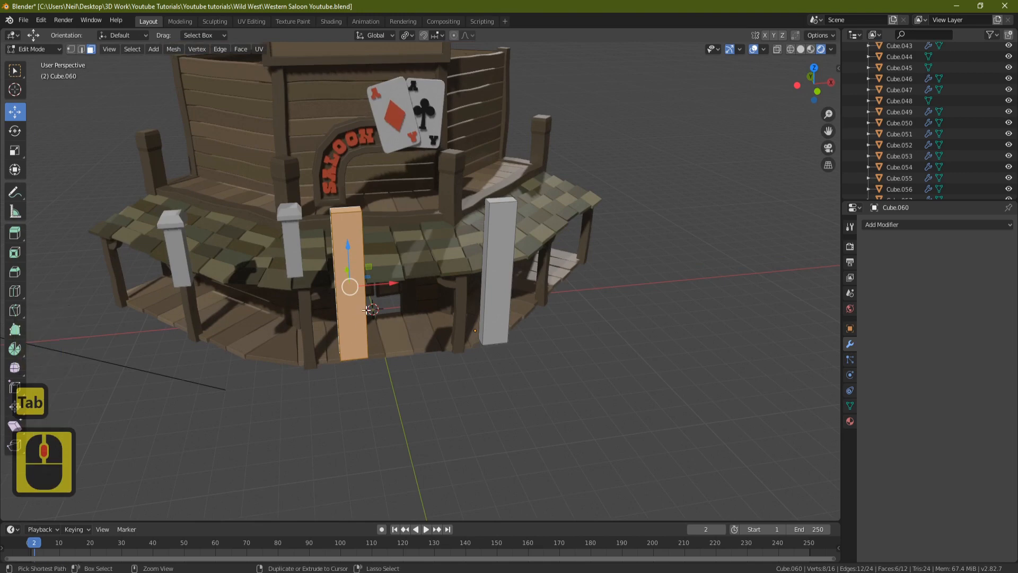
key("ctrl+r")
scroll(370, 309, "up", 3)
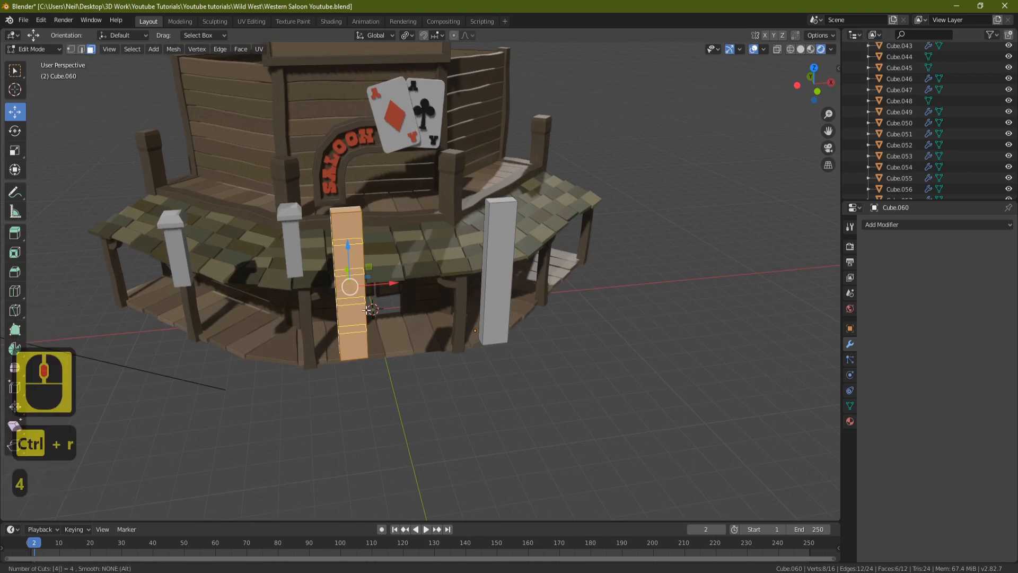
left_click(370, 309)
right_click(369, 309)
- Cut four horizontal edge loops into the other tall post, sliding them by a factor of about 0.359
key("ctrl+r")
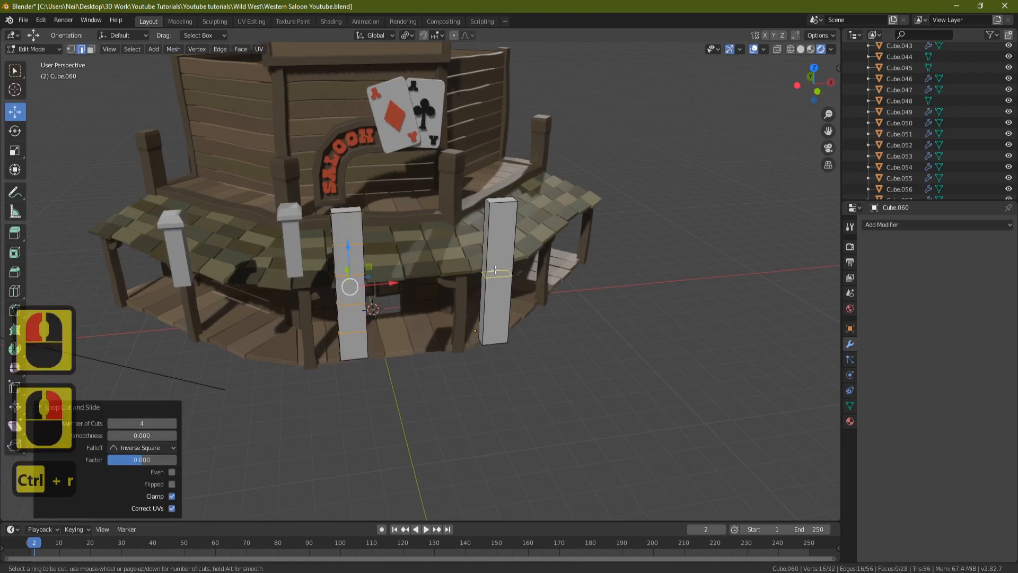
left_click(495, 270)
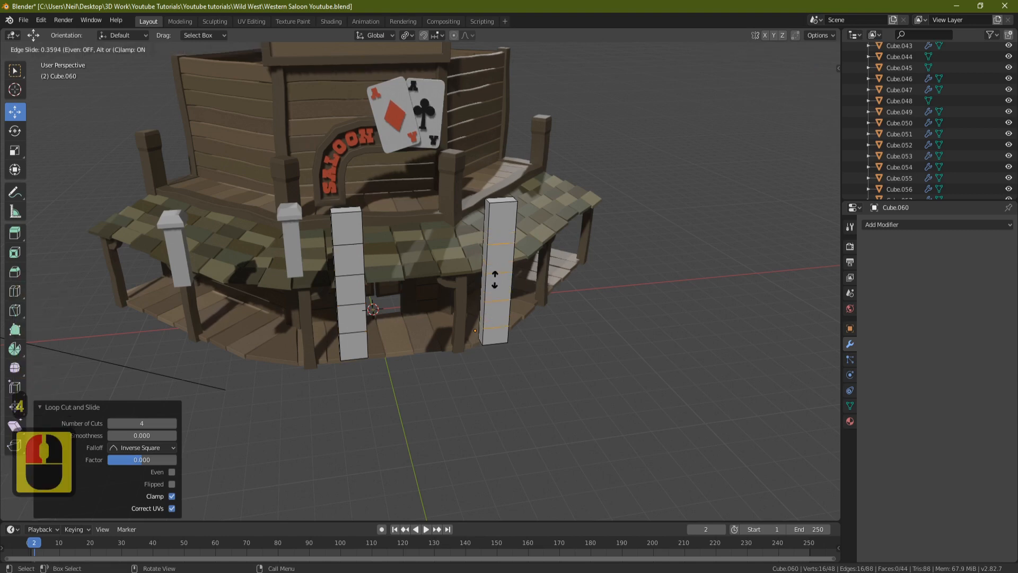
left_click(518, 270)
right_click(518, 271)
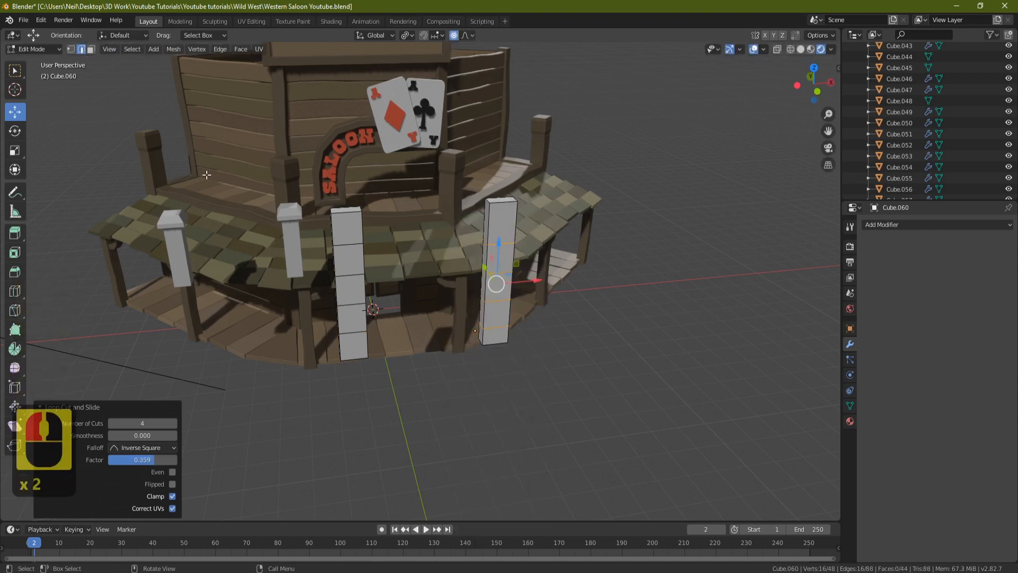
- With smooth proportional editing sized 1.210, move an upper edge of the nearer tall post about -0.0201 m along X
middle_click_drag(388, 272, 337, 248)
left_click(214, 199)
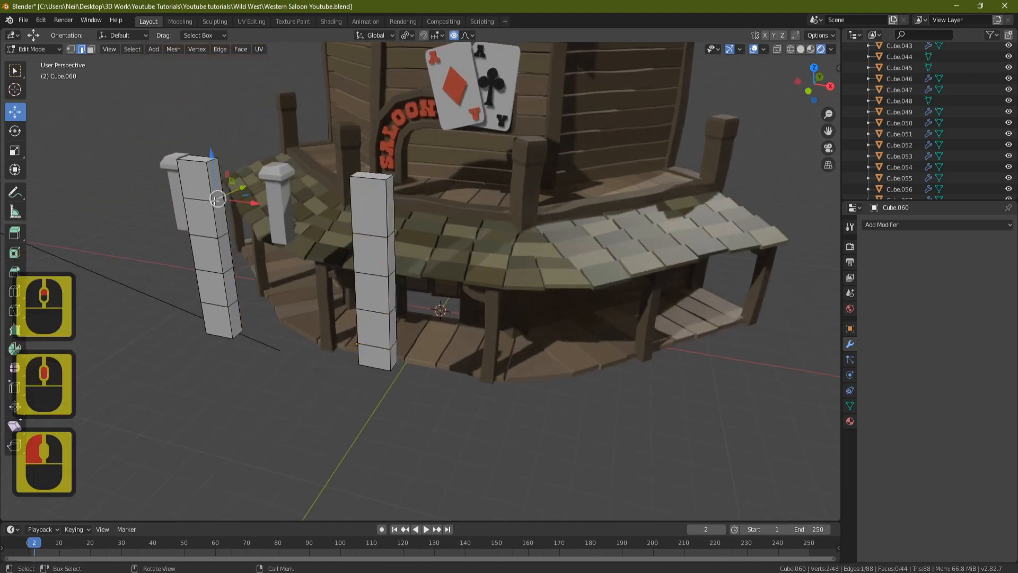
key("g")
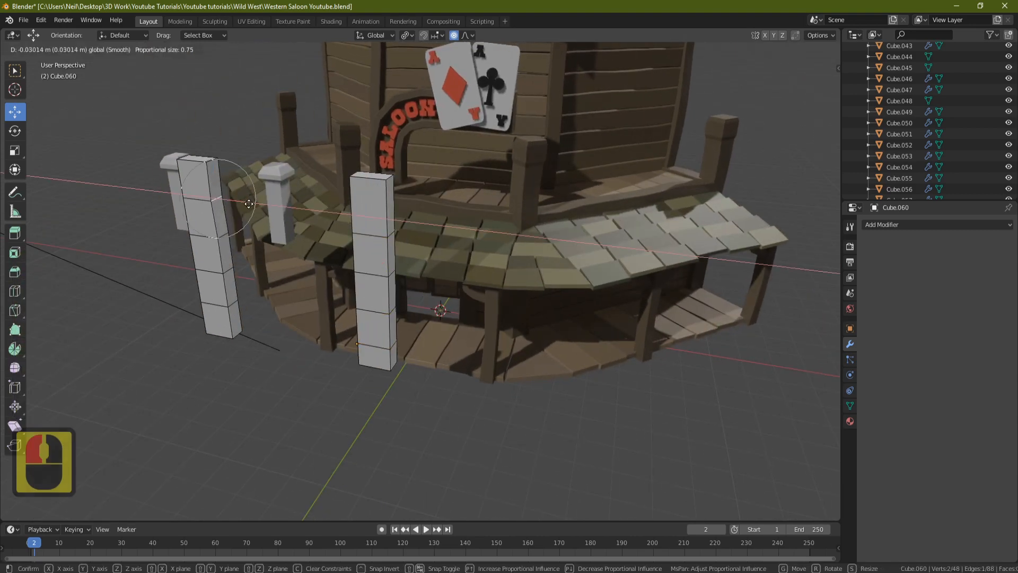
scroll(247, 203, "down", 2)
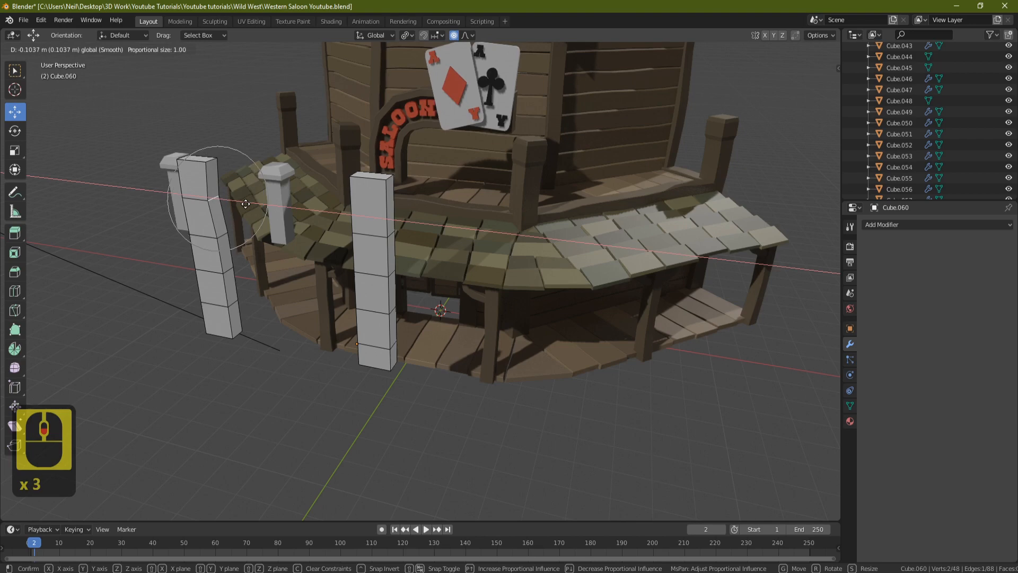
left_click(247, 208)
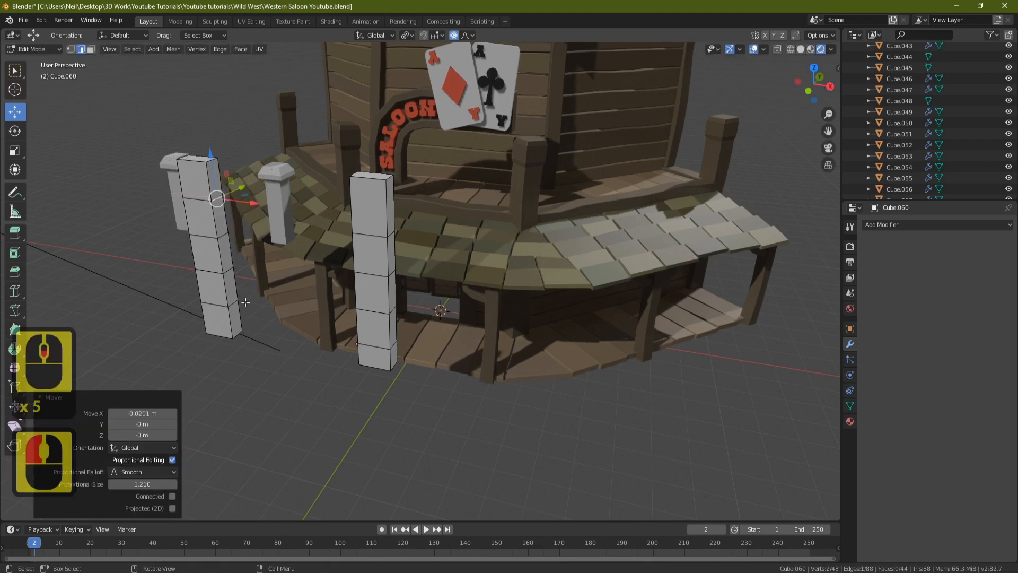
- Move a lower edge of the same tall post about 0.0391 m along Y and 0.0409 m along X with proportional editing
middle_click_drag(245, 301, 469, 311)
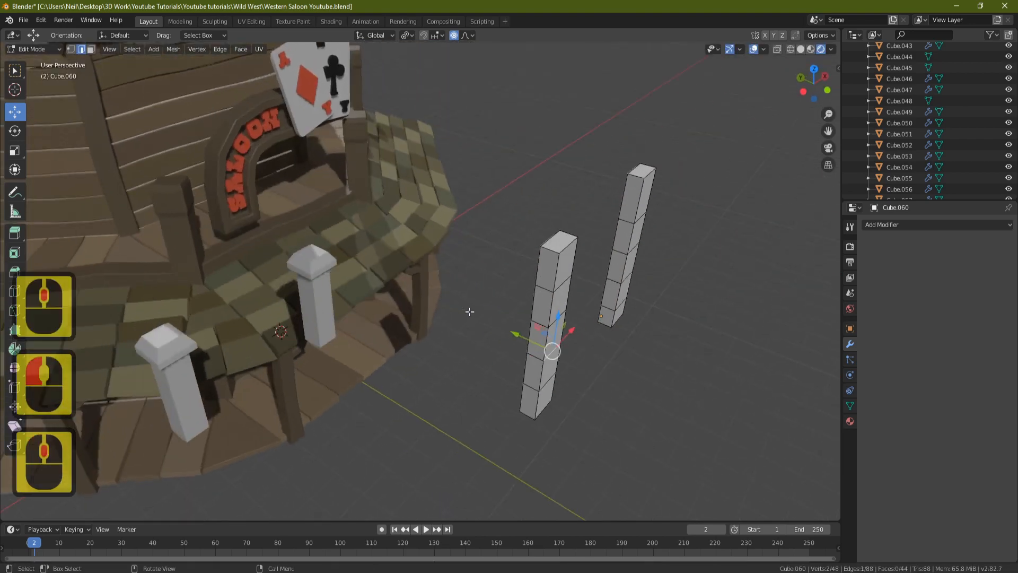
left_click_drag(518, 332, 515, 333)
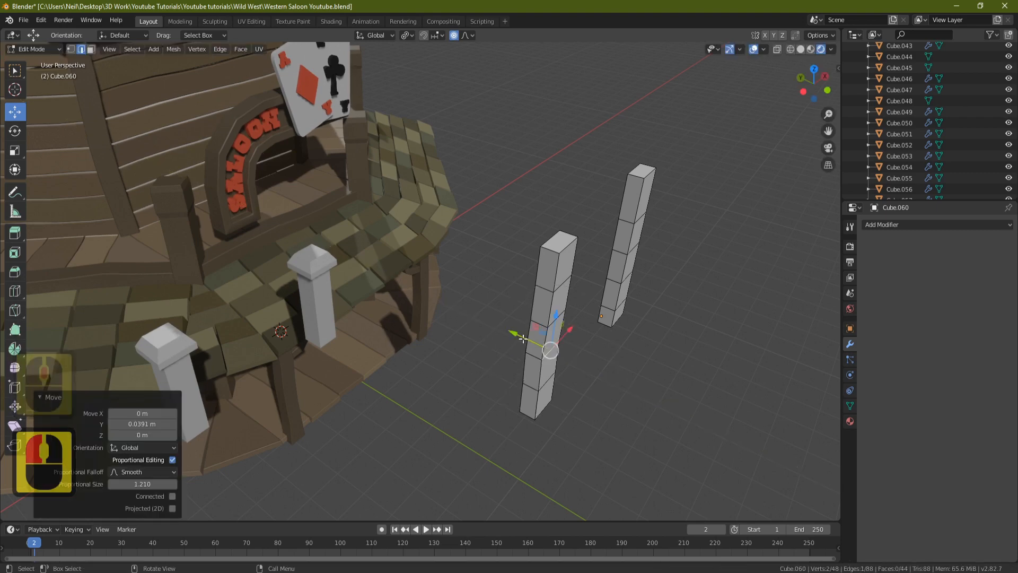
middle_click_drag(552, 361, 386, 286, "shift")
left_click_drag(384, 286, 390, 286)
middle_click_drag(491, 225, 477, 275, "shift")
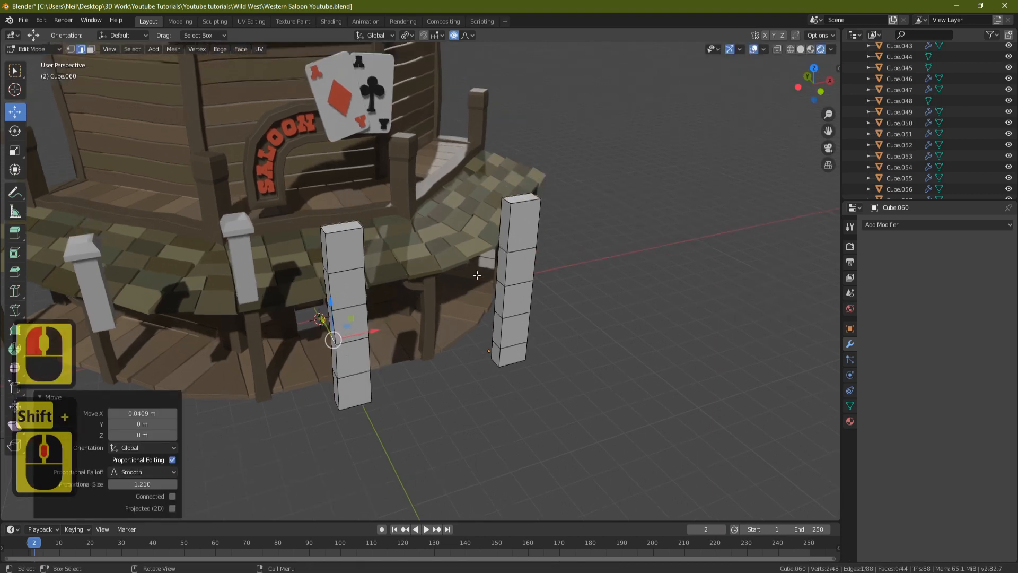
- Bend the other tall post with proportional editing, shifting an upper and a lower edge along X and its top edge along Y
left_click(501, 248)
left_click_drag(537, 242, 544, 243)
middle_click_drag(544, 243, 350, 289)
left_click(339, 285)
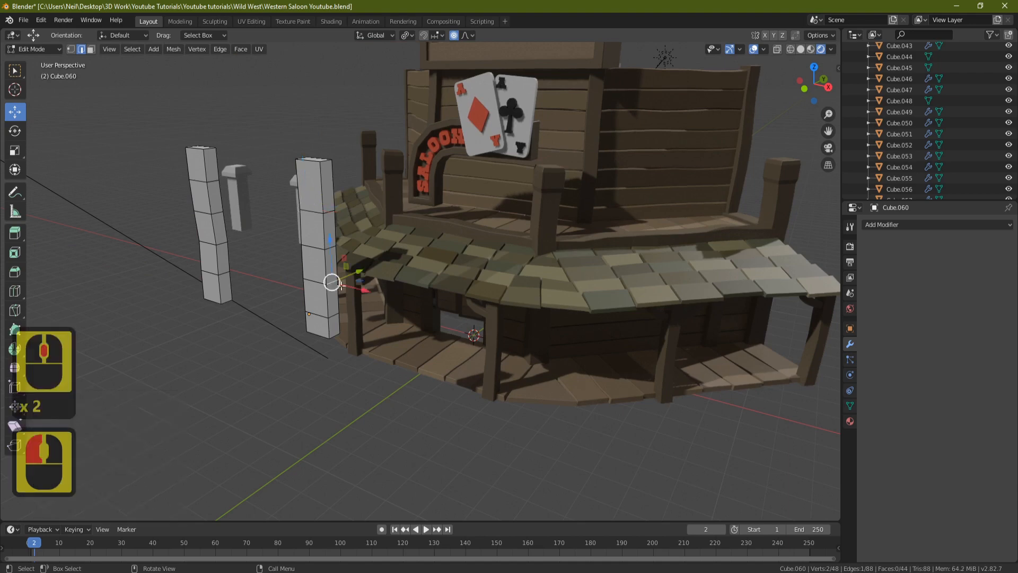
left_click_drag(363, 290, 355, 289)
middle_click_drag(356, 289, 512, 276)
left_click(538, 203)
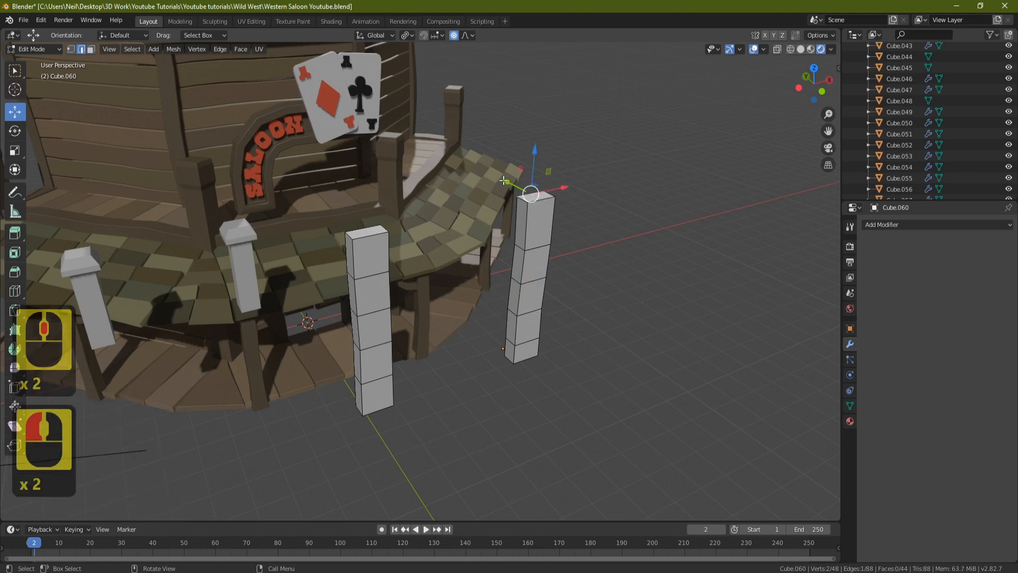
left_click_drag(507, 182, 496, 177)
- Leave the tall posts' mesh and open the mesh of the two capped railing posts for editing
middle_click_drag(615, 183, 482, 200)
middle_click_drag(321, 203, 448, 253, "shift")
middle_click_drag(459, 175, 711, 207, "shift")
middle_click_drag(625, 238, 607, 219)
scroll(502, 241, "up", 2)
middle_click_drag(636, 284, 490, 241, "shift")
key("Tab")
left_click(488, 228)
key("Tab")
key("ctrl+r")
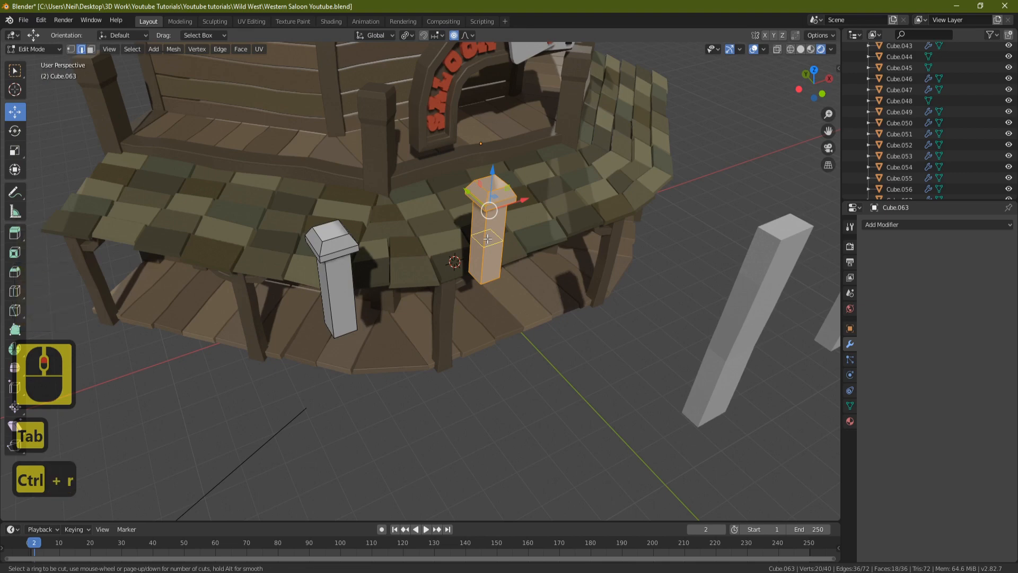
key("5")
right_click(487, 239)
- Cut two evenly spaced horizontal edge loops into the shaft of each capped post
key("ctrl+r")
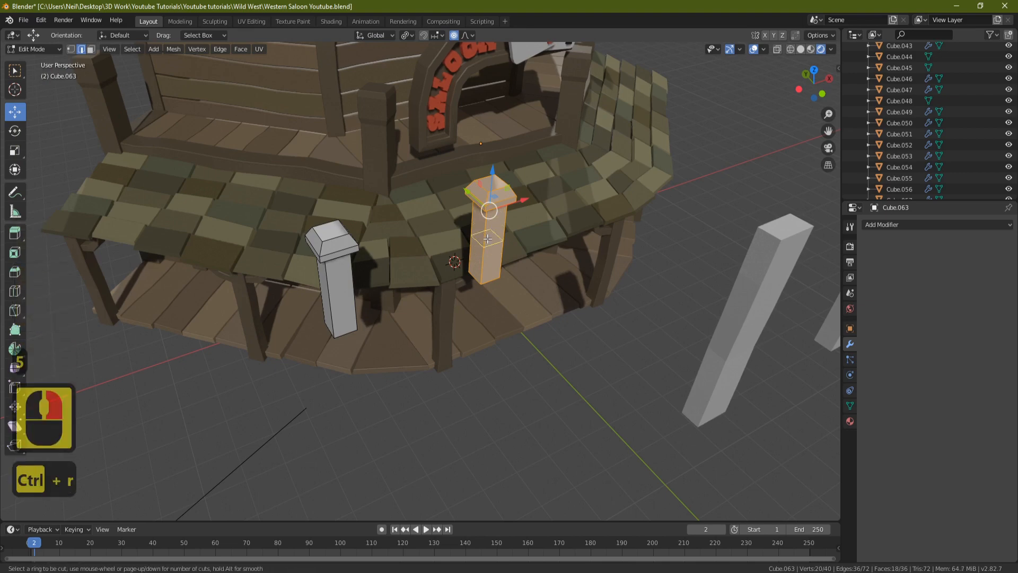
key("2")
left_click(487, 238)
right_click(487, 239)
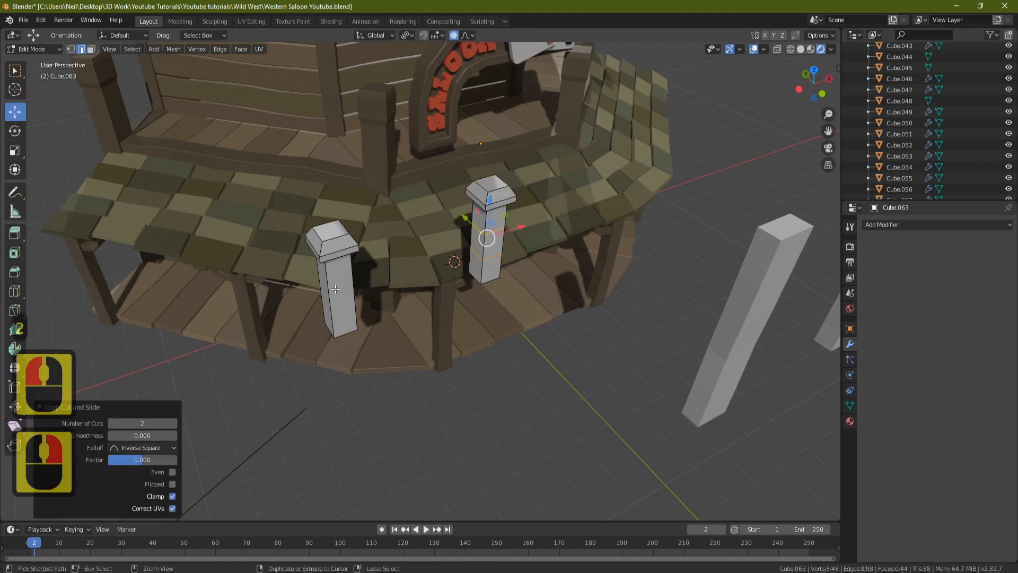
key("ctrl+r")
key("2")
left_click(335, 289)
right_click(335, 288)
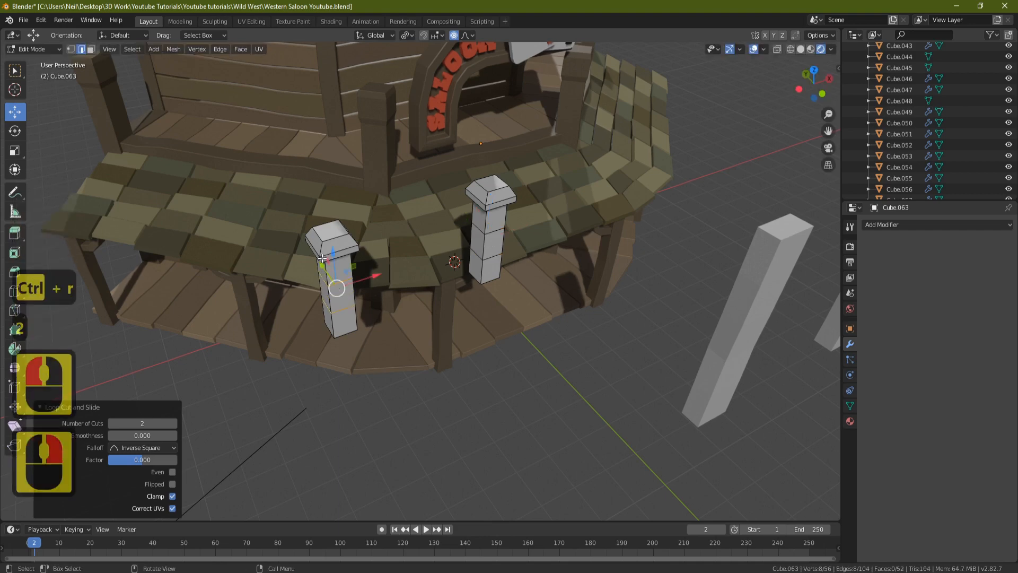
- Warp the capped posts with proportional editing, nudging a cap edge on one and a shaft edge on the other, whose cap edge rises 0.0325 m
left_click(313, 246)
left_click_drag(349, 235, 349, 236)
left_click(493, 233)
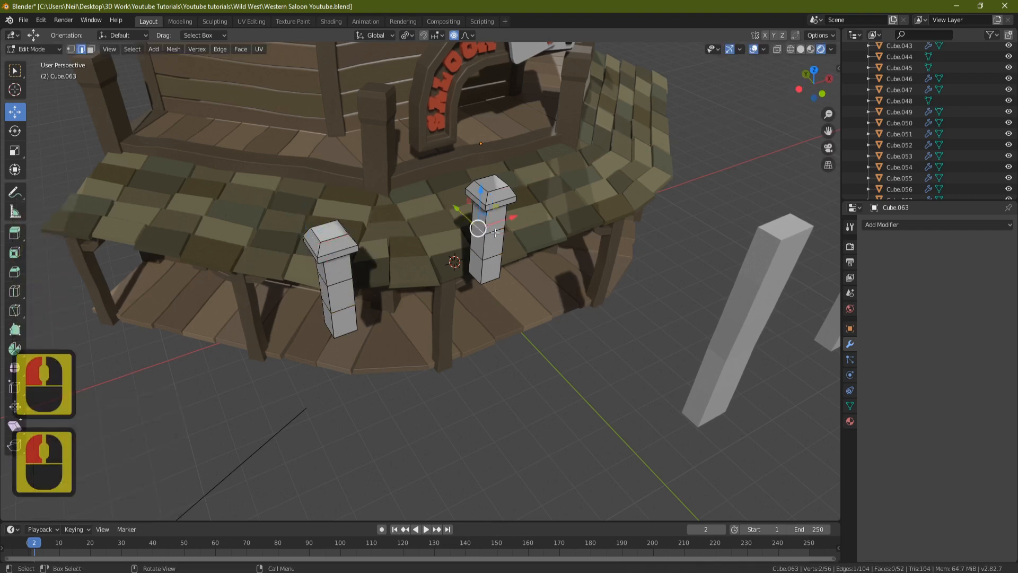
left_click_drag(516, 217, 508, 218)
middle_click_drag(508, 217, 528, 222)
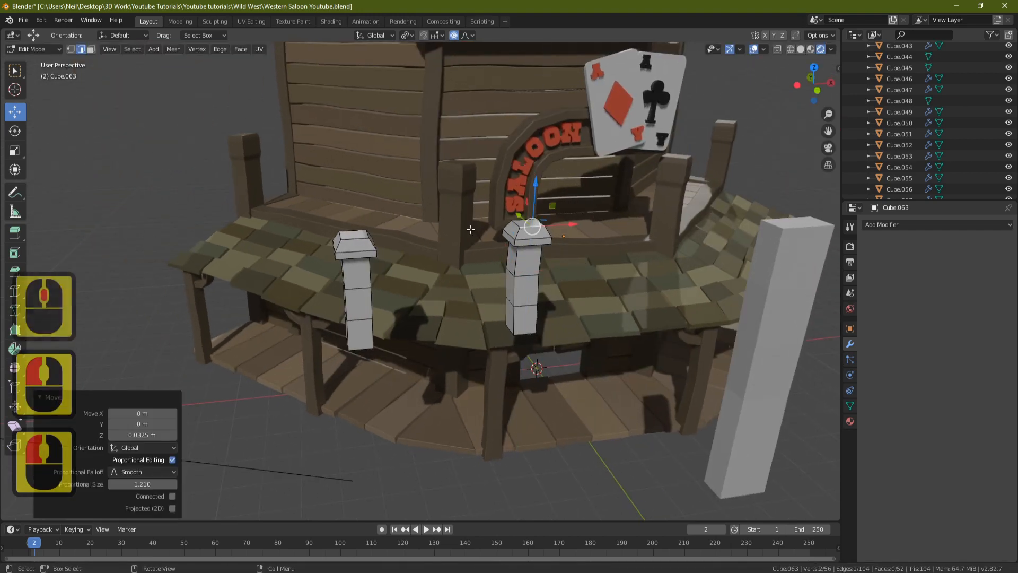
- Lower the top edge of the outer capped post by about 0.0207 m along Z and leave mesh editing
left_click(354, 238)
left_click_drag(352, 215, 353, 220)
middle_click_drag(514, 242, 372, 217, "shift")
scroll(373, 216, "down", 1)
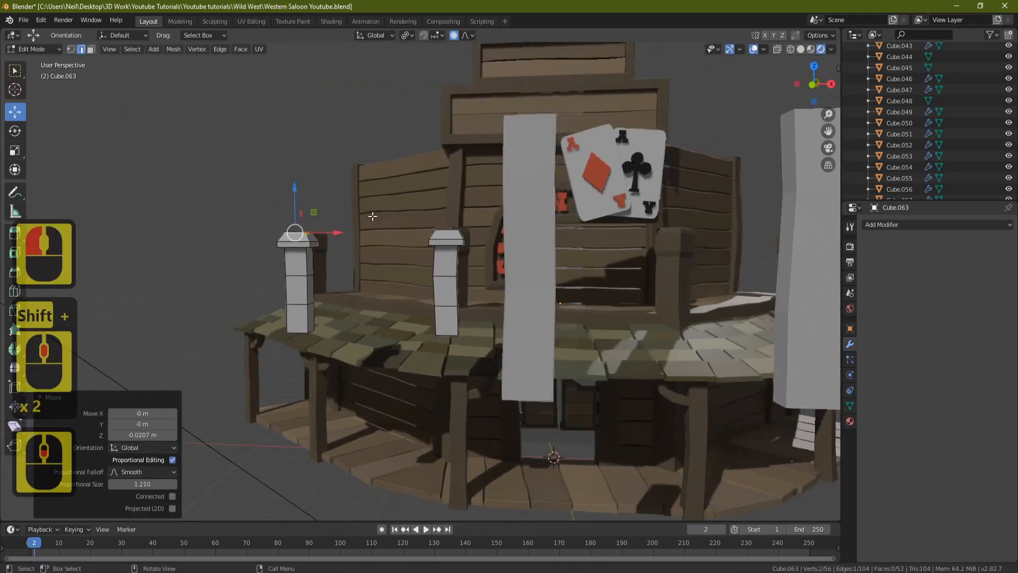
key("Tab")
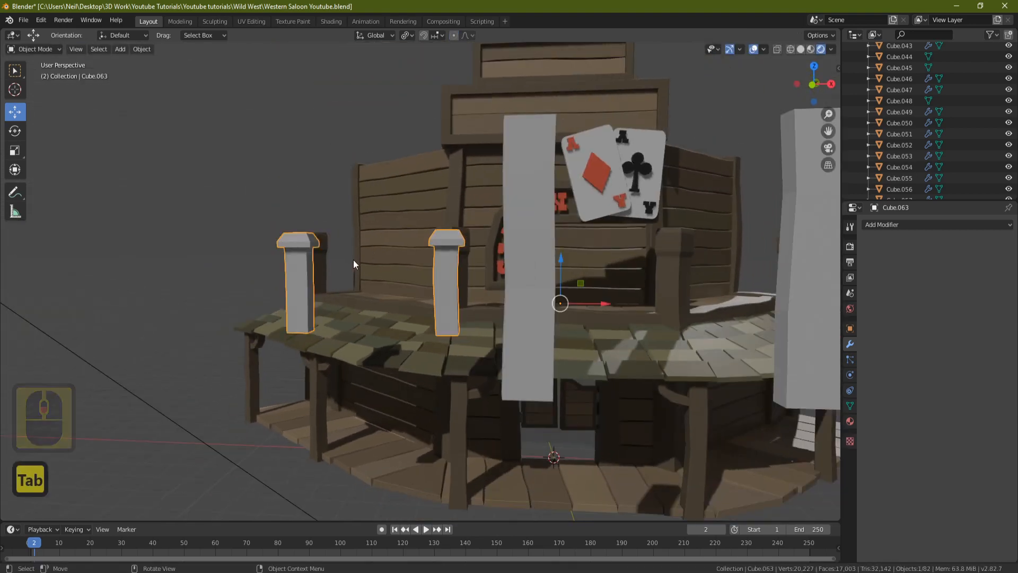
scroll(353, 259, "down", 2)
middle_click_drag(357, 252, 556, 231)
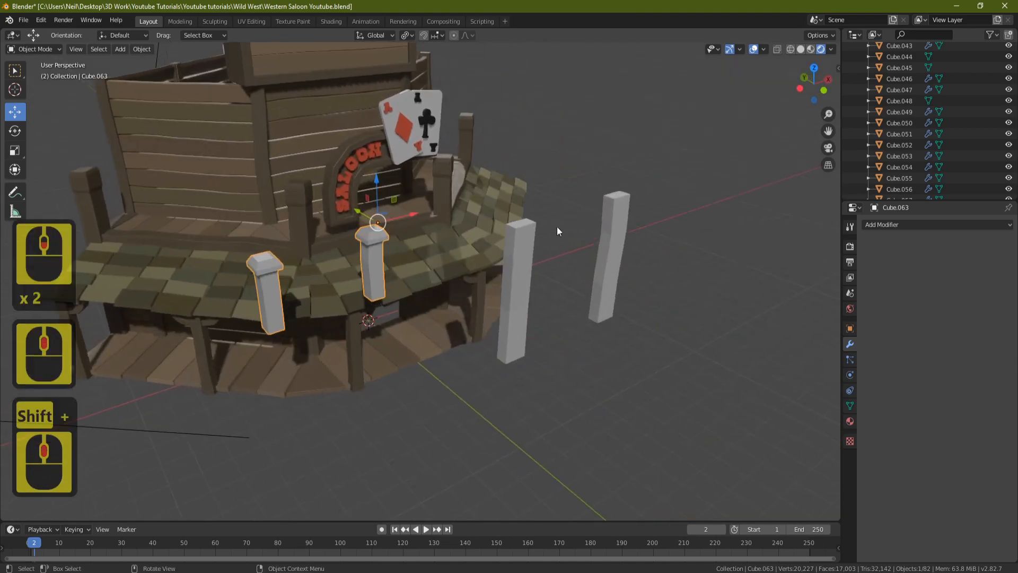
- Add a material slot to the capped posts and assign the existing Wood Post material
left_click(849, 421)
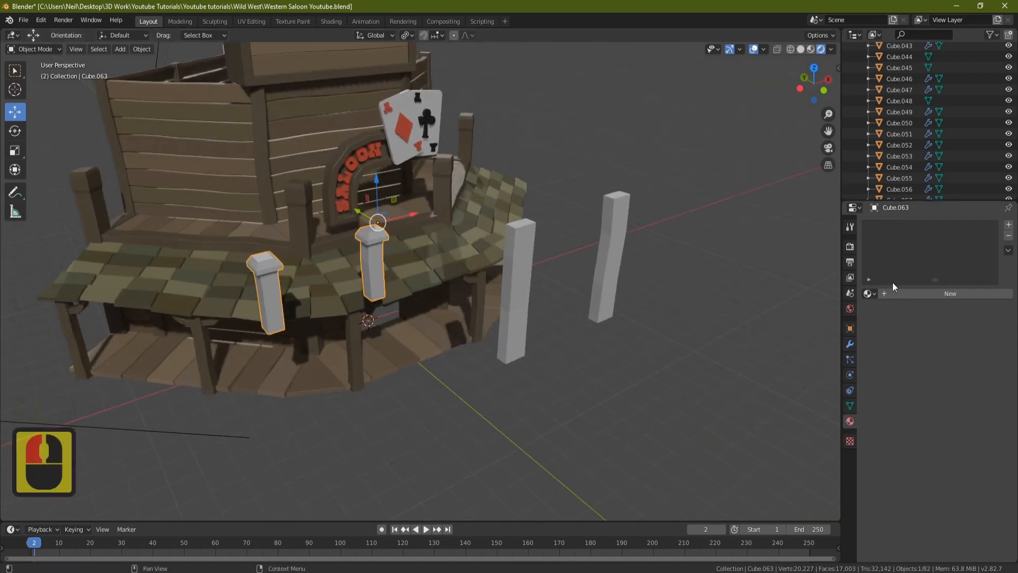
left_click(1008, 224)
left_click(873, 295)
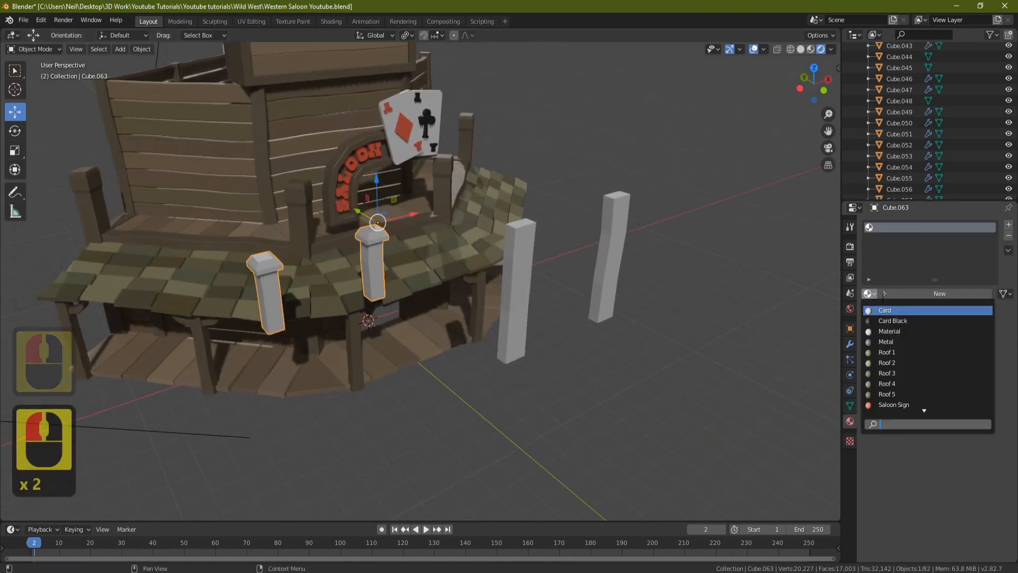
scroll(904, 393, "down", 10)
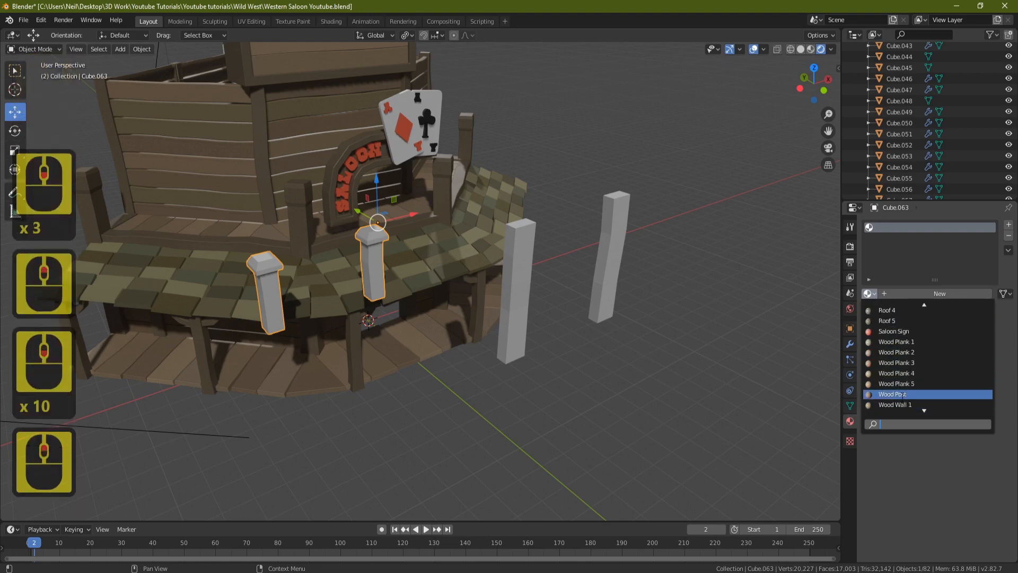
left_click(891, 394)
- Select the two tall posts, add a material slot, and assign the Wood Post material to them
left_click(523, 282)
left_click(586, 291, "shift")
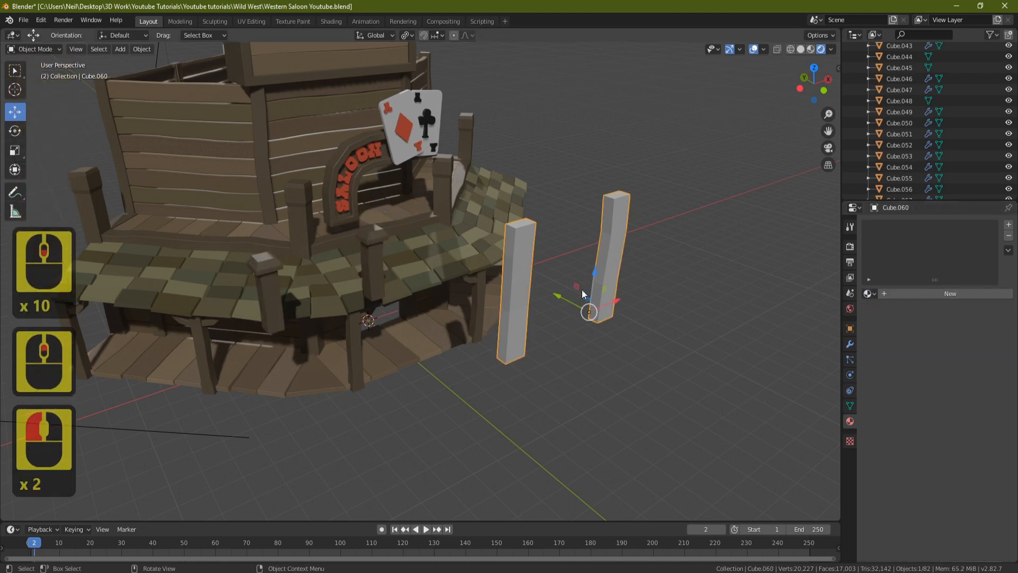
left_click(1008, 226)
left_click(869, 294)
scroll(908, 404, "down", 11)
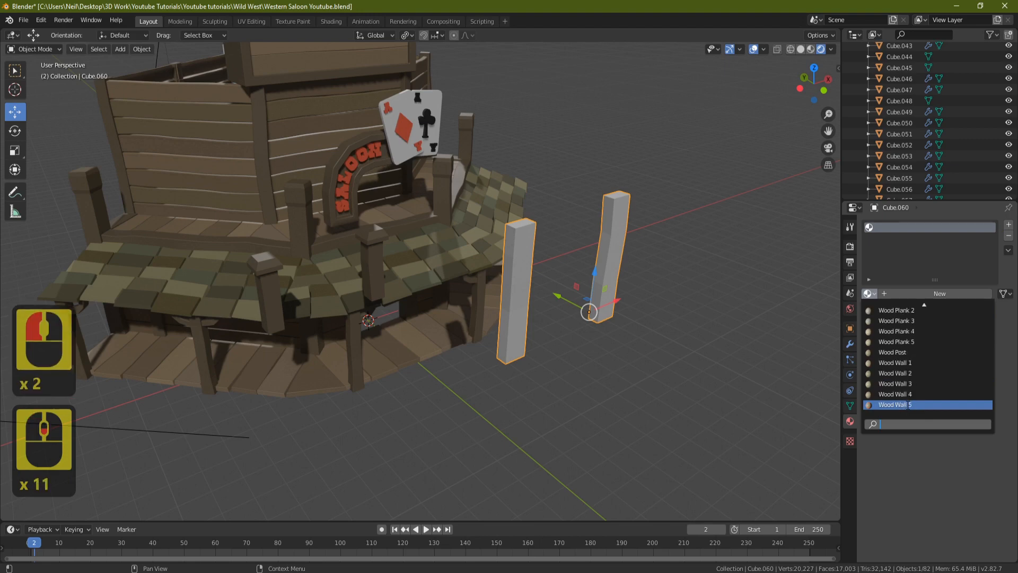
left_click(909, 353)
- Shade the two tall posts smooth and enable Auto Smooth at 30° for their normals
middle_click_drag(622, 284, 514, 353)
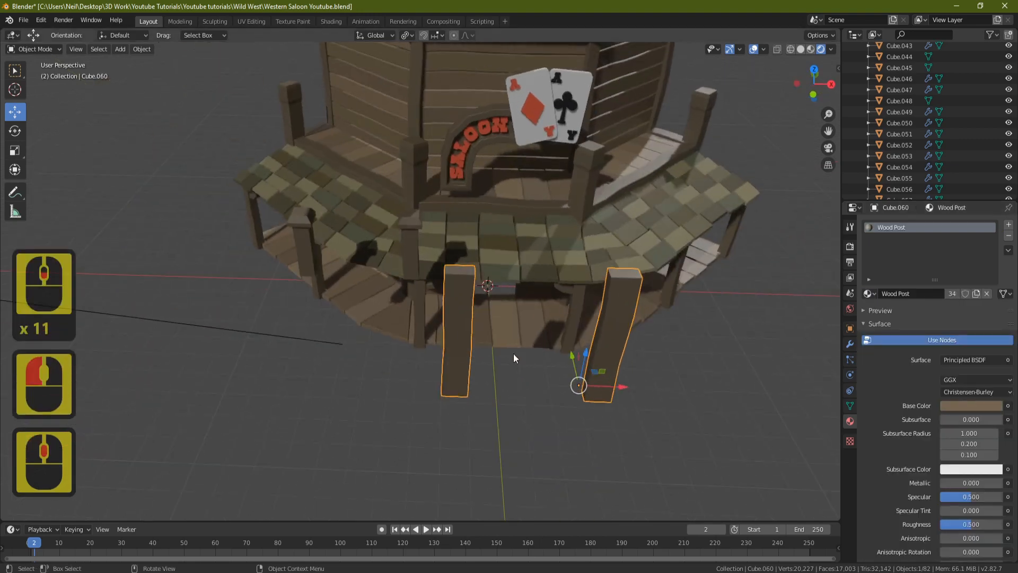
right_click(528, 330)
left_click(495, 303)
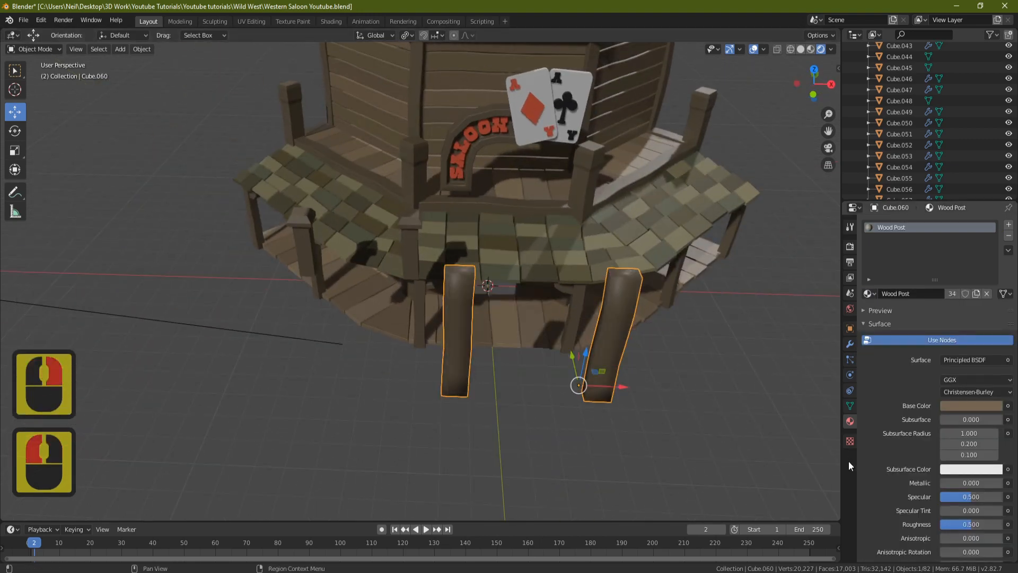
left_click(849, 405)
- Select the capped posts, shade them smooth, and enable Auto Smooth at 30° for their normals
left_click(302, 241)
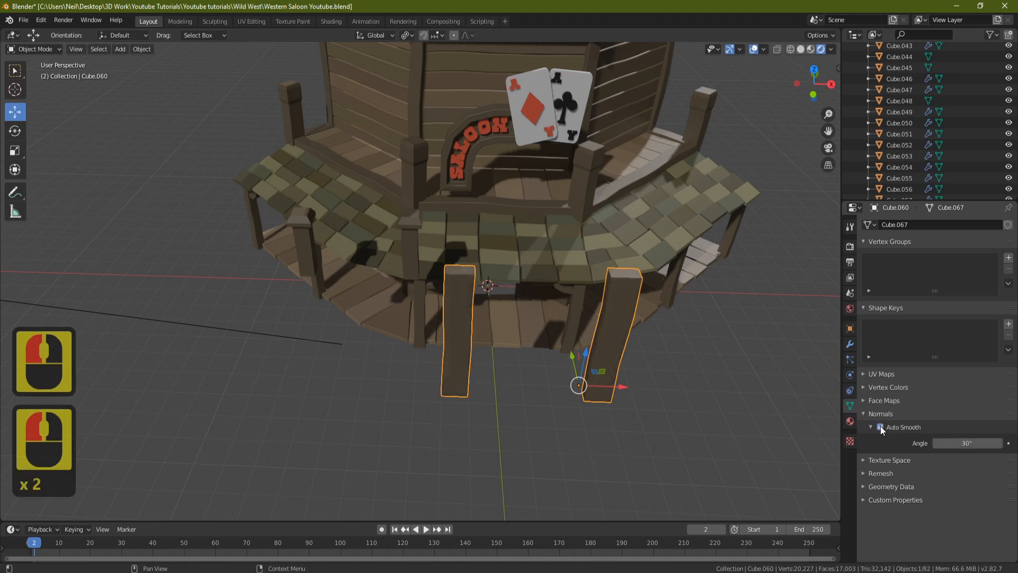
left_click(406, 245, "shift")
right_click(402, 246)
right_click(475, 237)
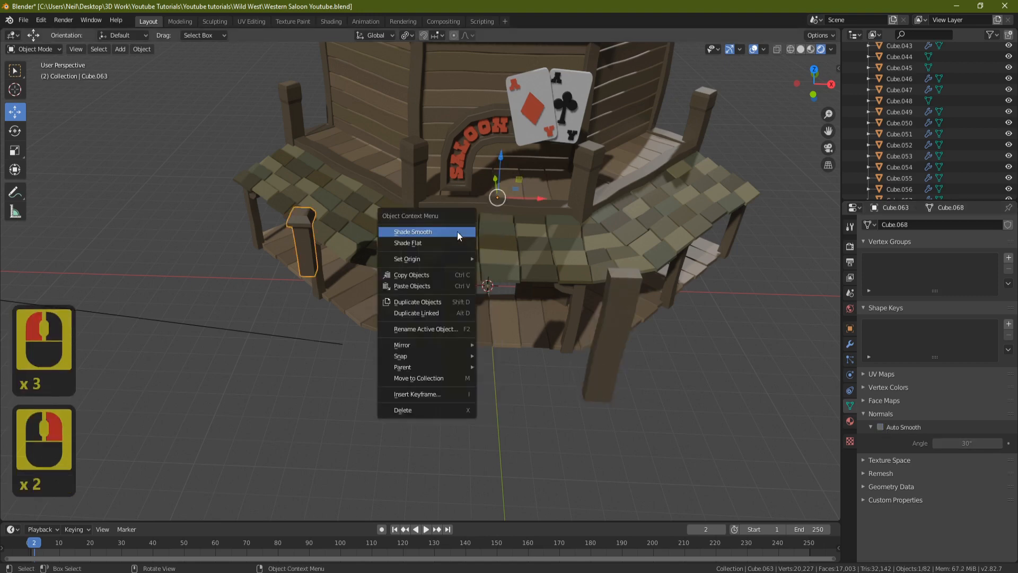
left_click(457, 231)
left_click(880, 427)
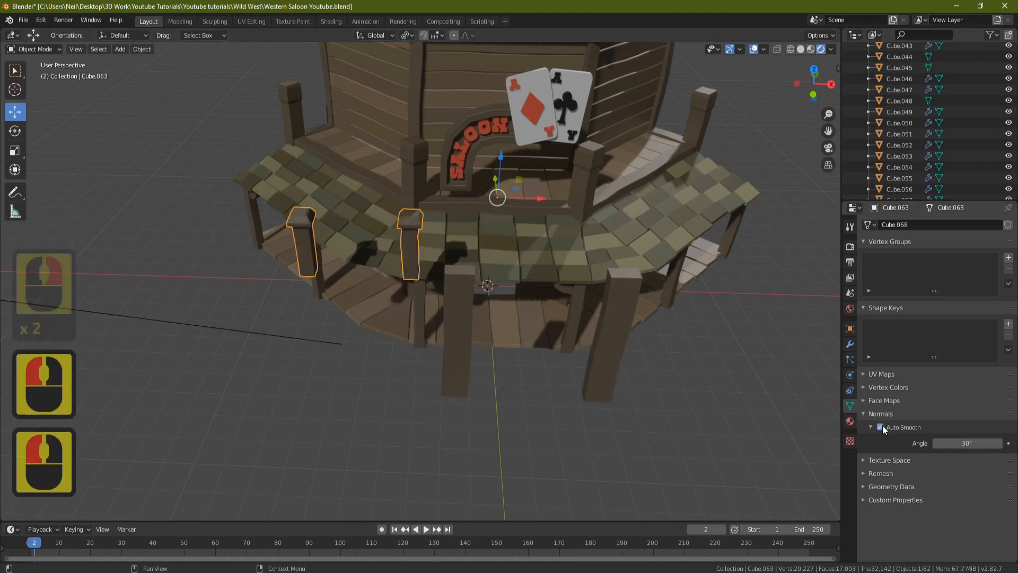
middle_click_drag(663, 344, 531, 272)
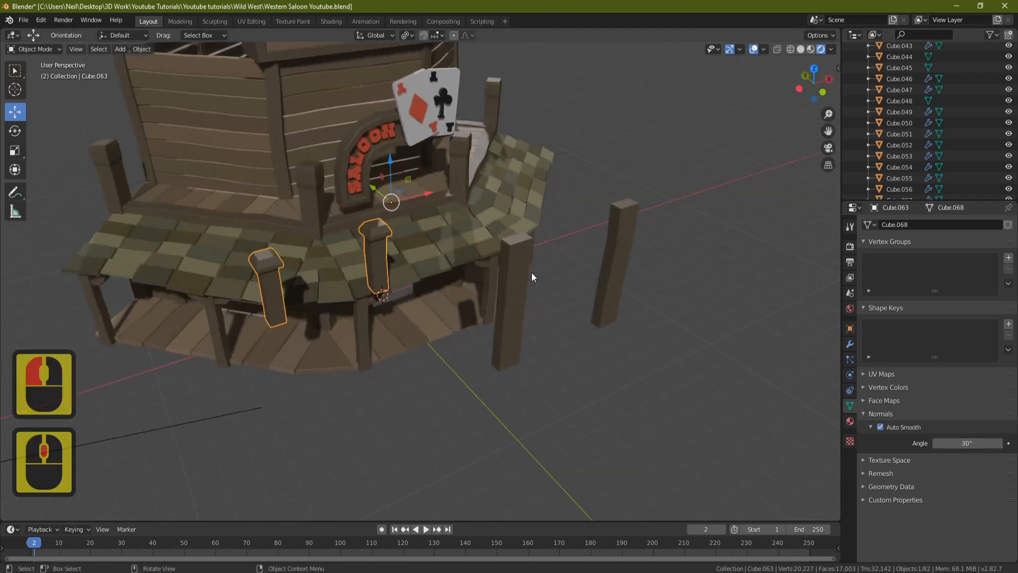
- Add a Bevel modifier with a 0.02 m offset to the two tall posts
left_click(850, 345)
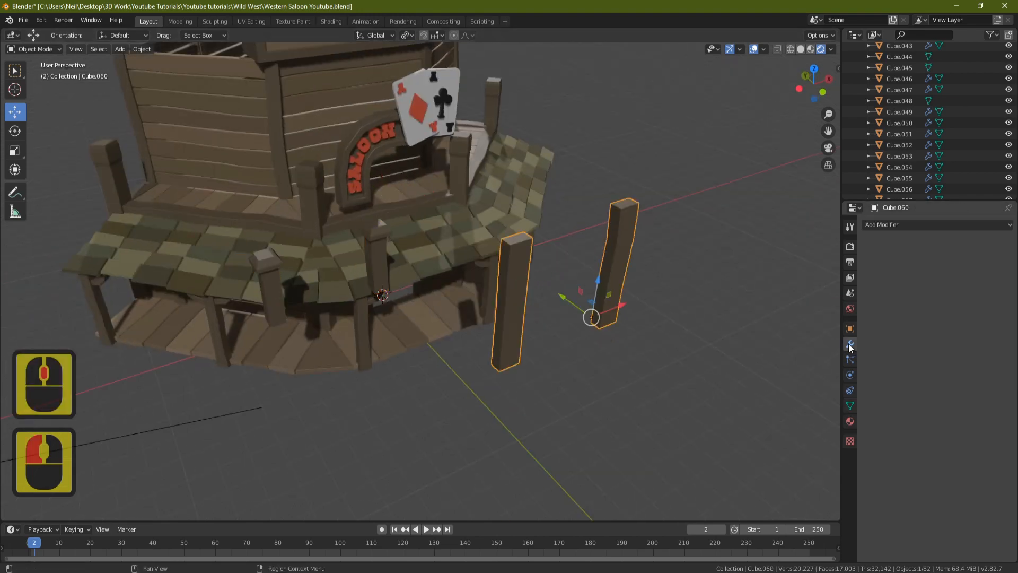
left_click(889, 226)
left_click(814, 262)
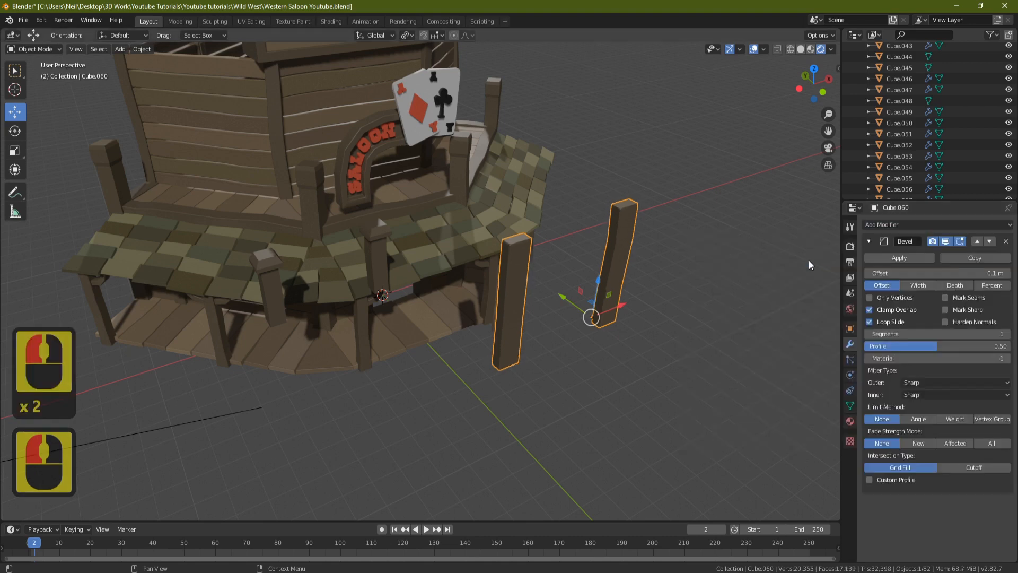
left_click(868, 273)
left_click(869, 273)
left_click(868, 273)
left_click(868, 273)
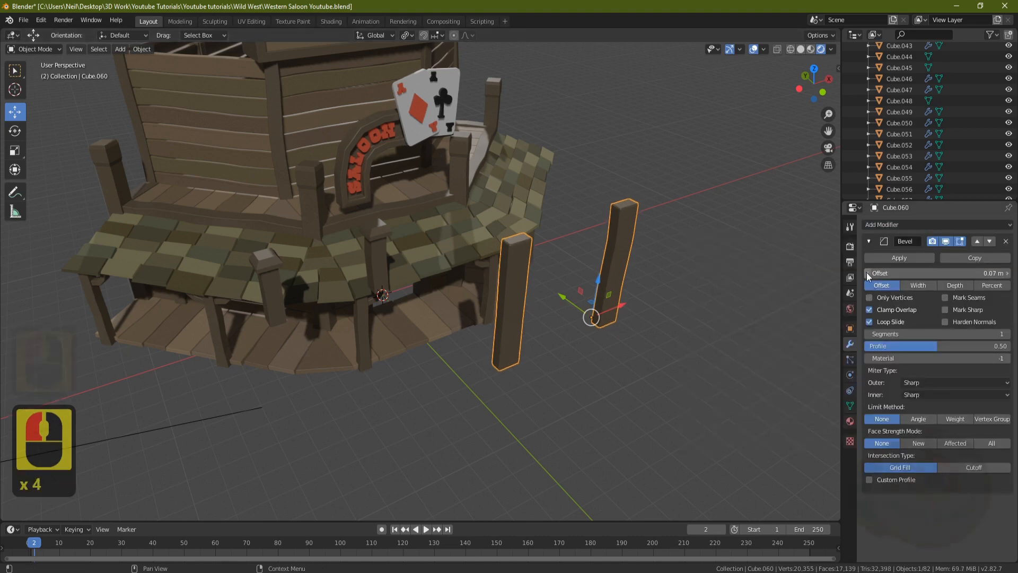
left_click(868, 273)
left_click(869, 273)
left_click(869, 273)
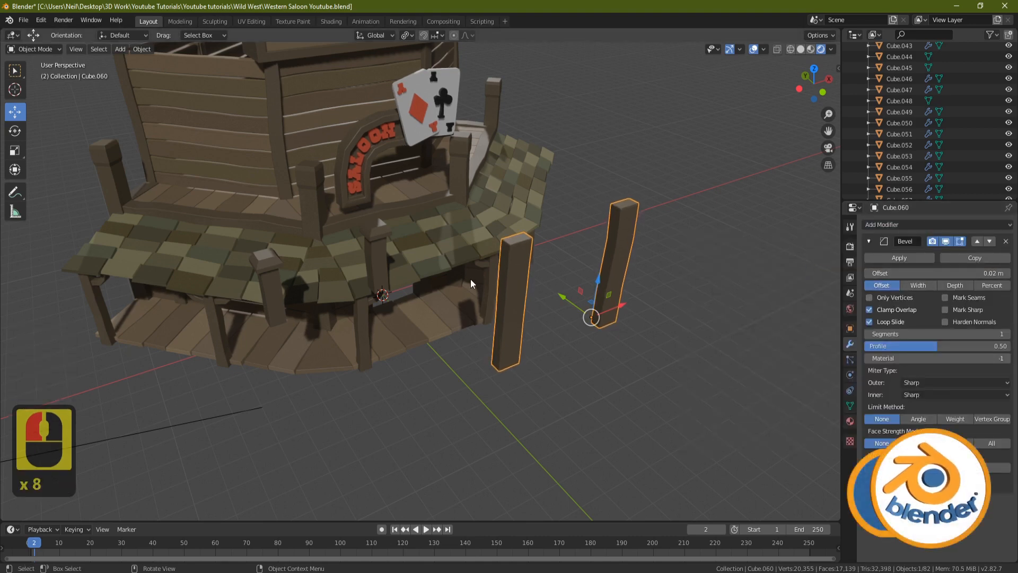
- Link the tall posts' Bevel modifier to the two capped posts
left_click(269, 261)
left_click(374, 239, "shift")
left_click(506, 292, "shift")
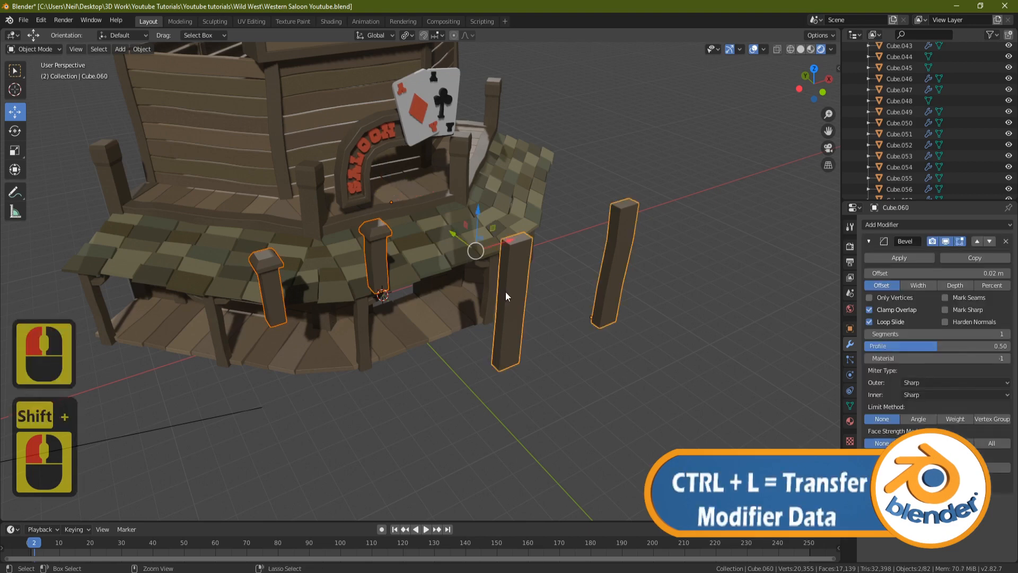
key("ctrl+l")
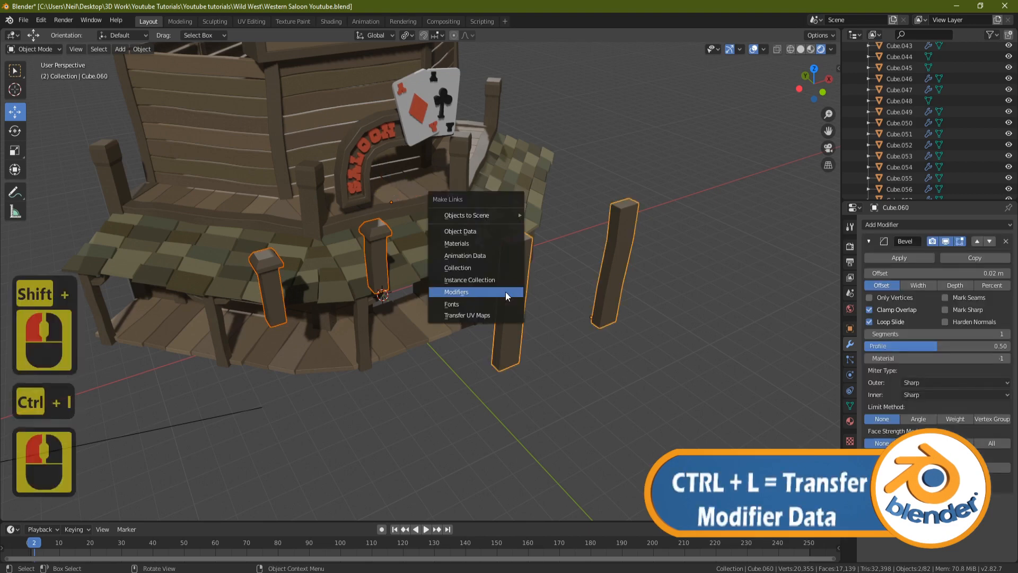
left_click(505, 291)
- Select the top faces of both capped posts, grow the selection over the whole caps, and shade those faces flat
middle_click_drag(296, 254, 409, 276)
scroll(415, 278, "up", 5)
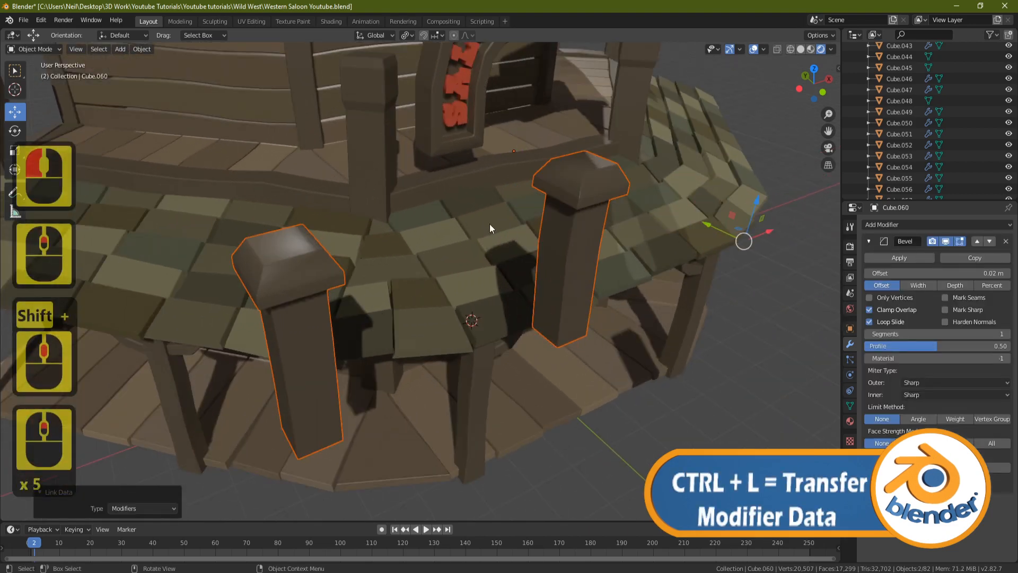
middle_click_drag(588, 227, 567, 228)
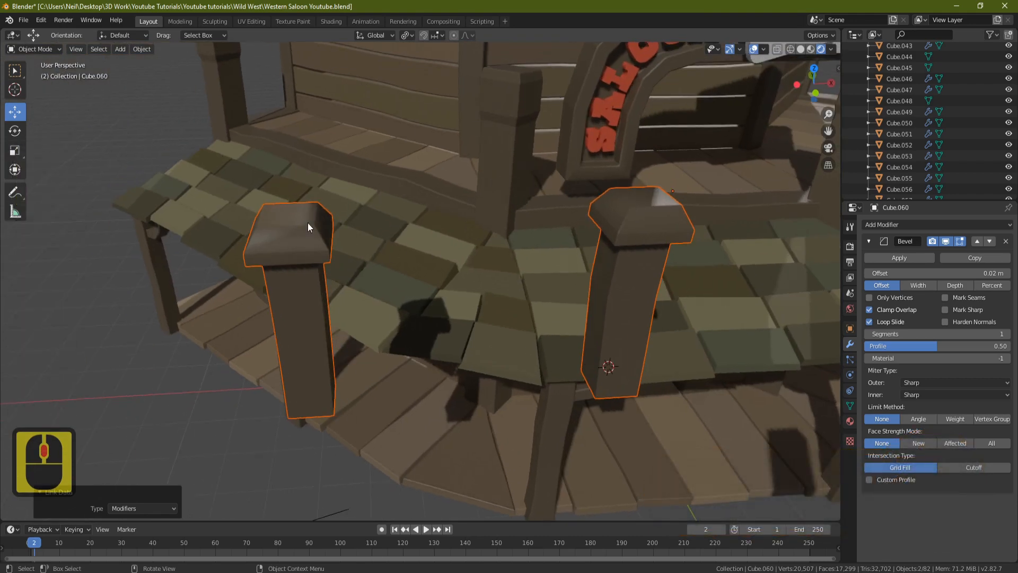
key("Tab")
key("Tab")
left_click(286, 237)
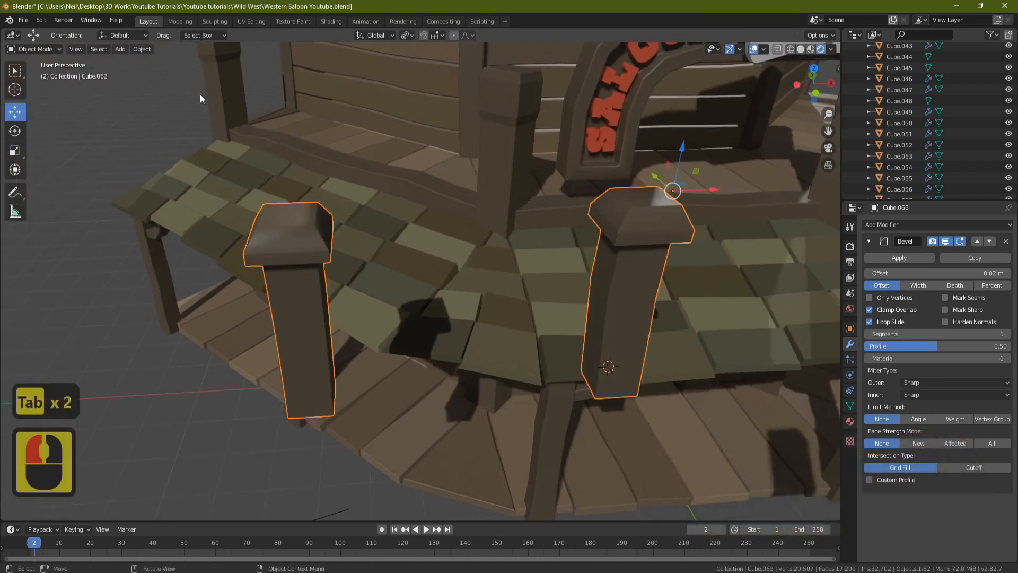
key("Tab")
left_click(90, 49)
left_click(287, 214)
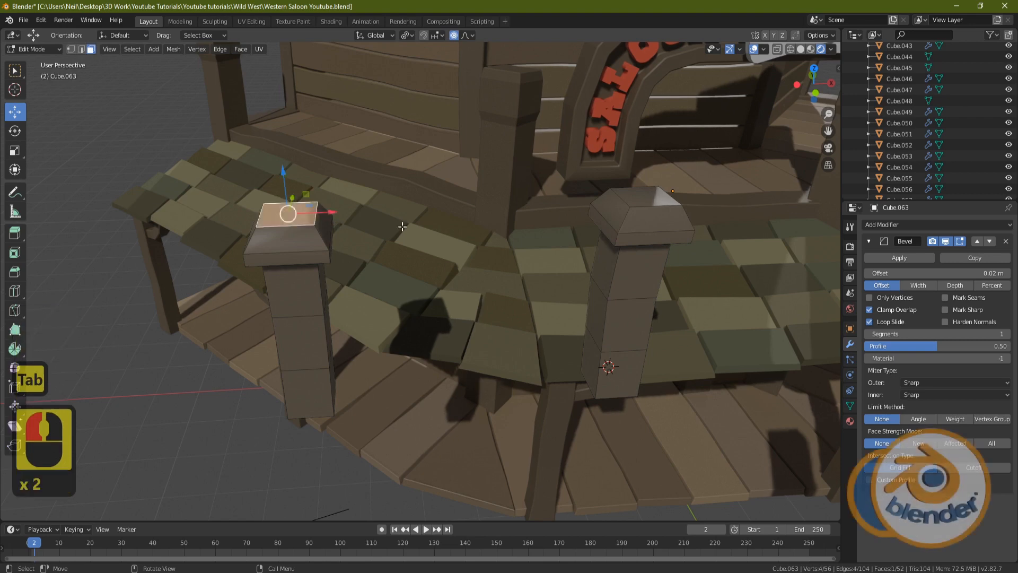
left_click(646, 202, "shift")
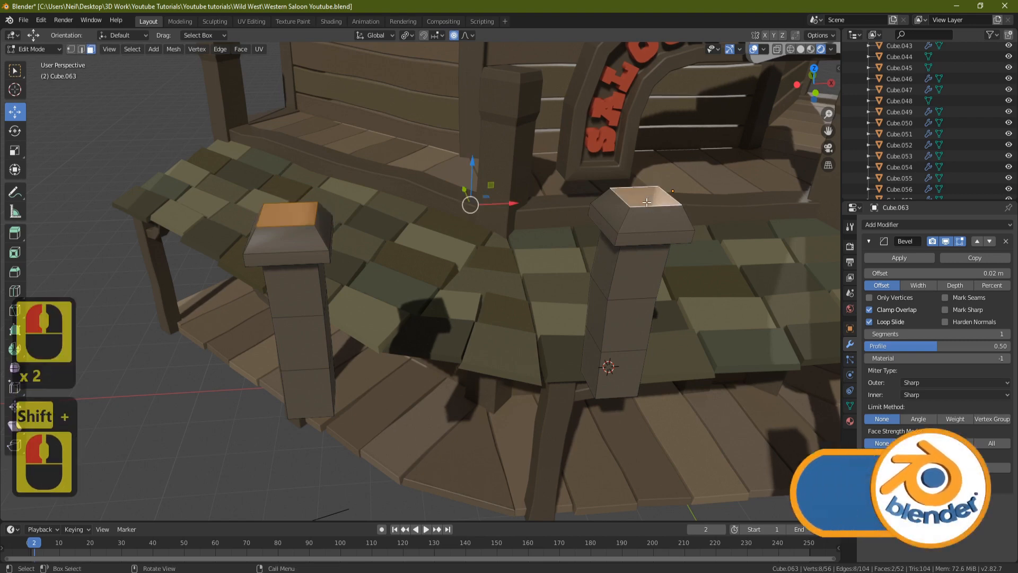
key("ctrl+KP_Add")
key("ctrl+KP_Add")
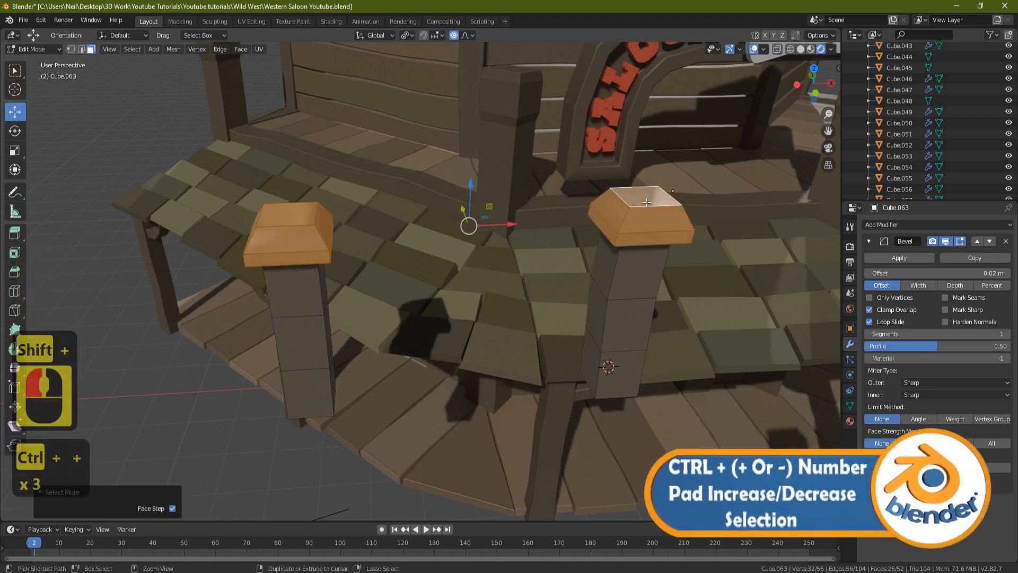
right_click(415, 242)
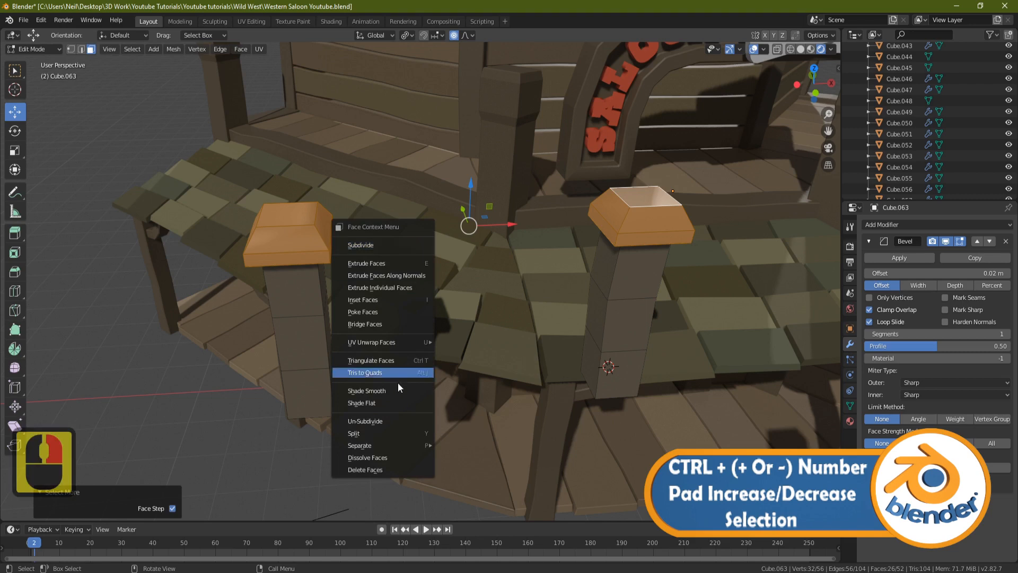
left_click(383, 402)
key("Tab")
- Separate the capped post nearer the saloon entrance into its own object
middle_click_drag(434, 285, 491, 227)
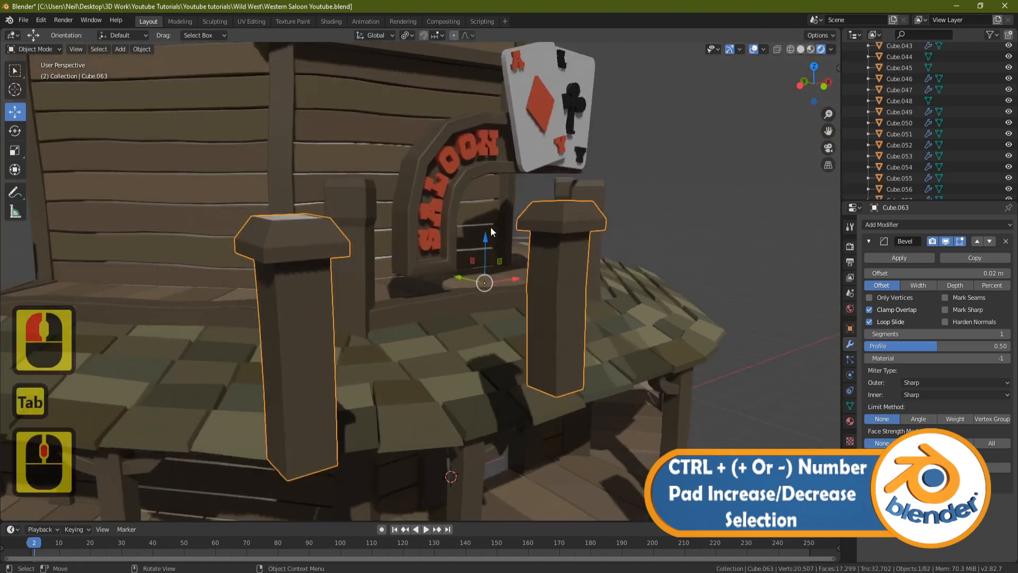
scroll(517, 228, "down", 4)
middle_click_drag(570, 228, 486, 241)
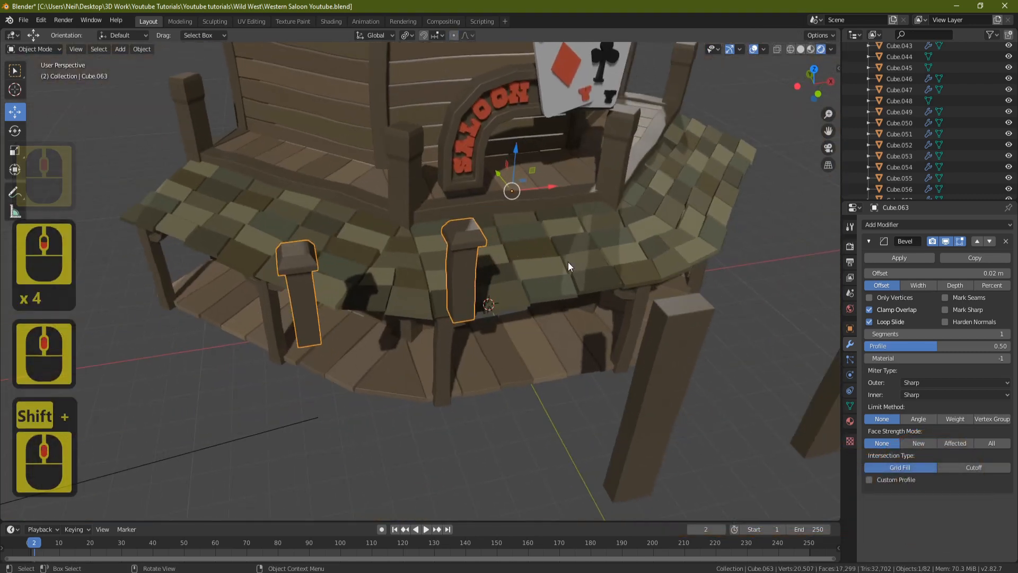
middle_click_drag(567, 262, 371, 305)
scroll(466, 273, "down", 4)
middle_click_drag(465, 272, 527, 270)
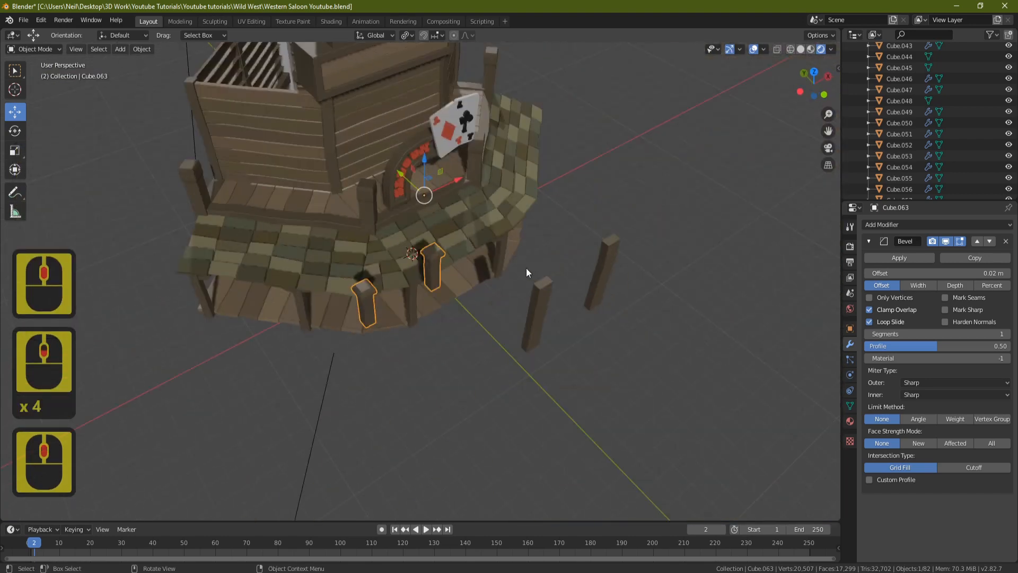
scroll(440, 220, "up", 5)
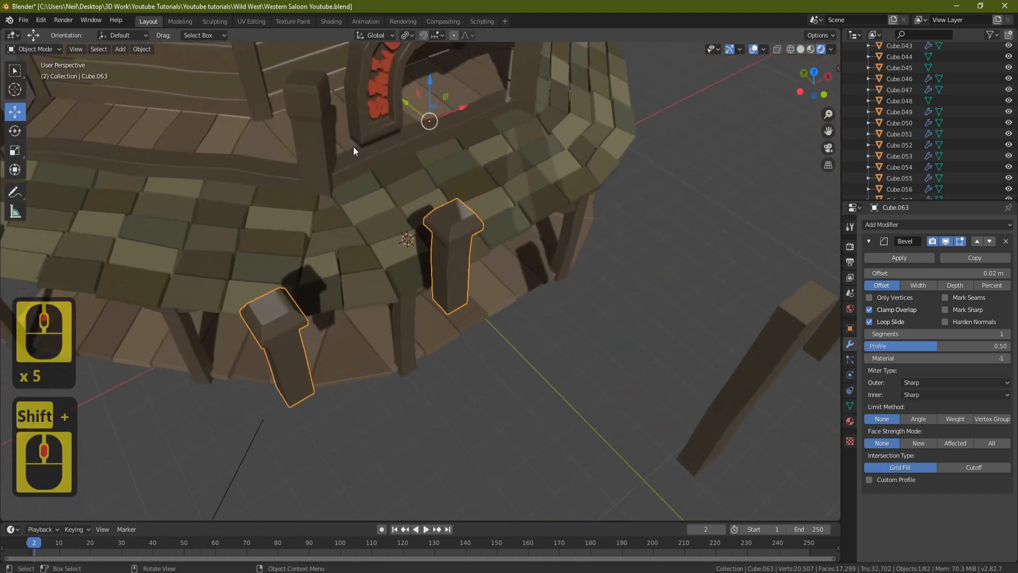
key("Tab")
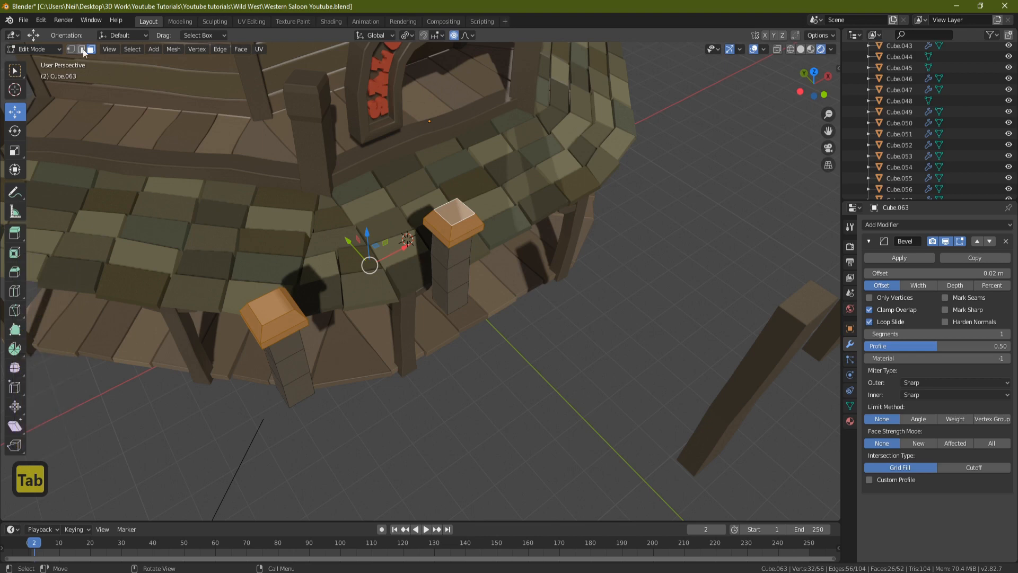
left_click(231, 150)
left_click(450, 216)
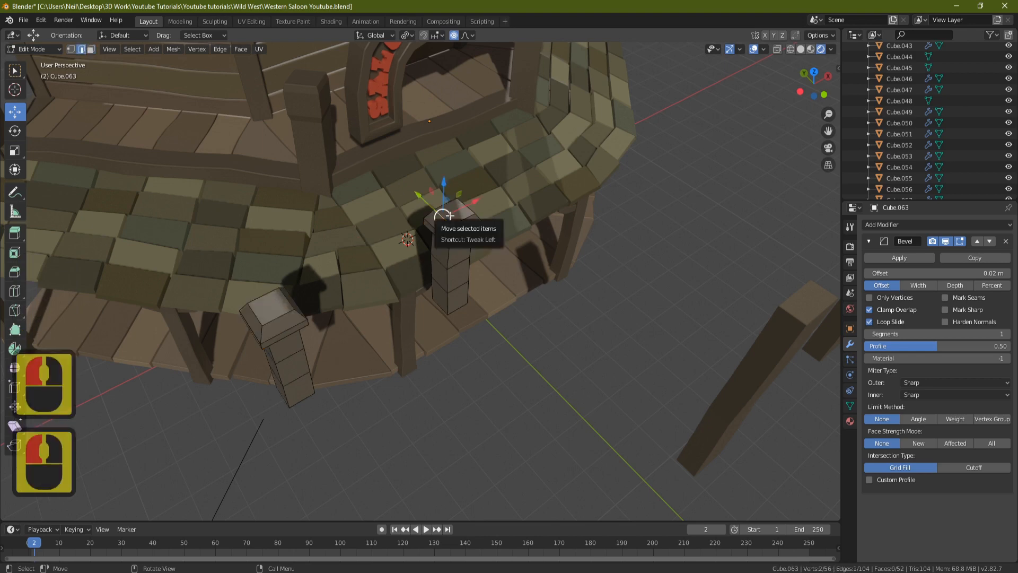
key("l")
key("p")
left_click(450, 215)
key("Tab")
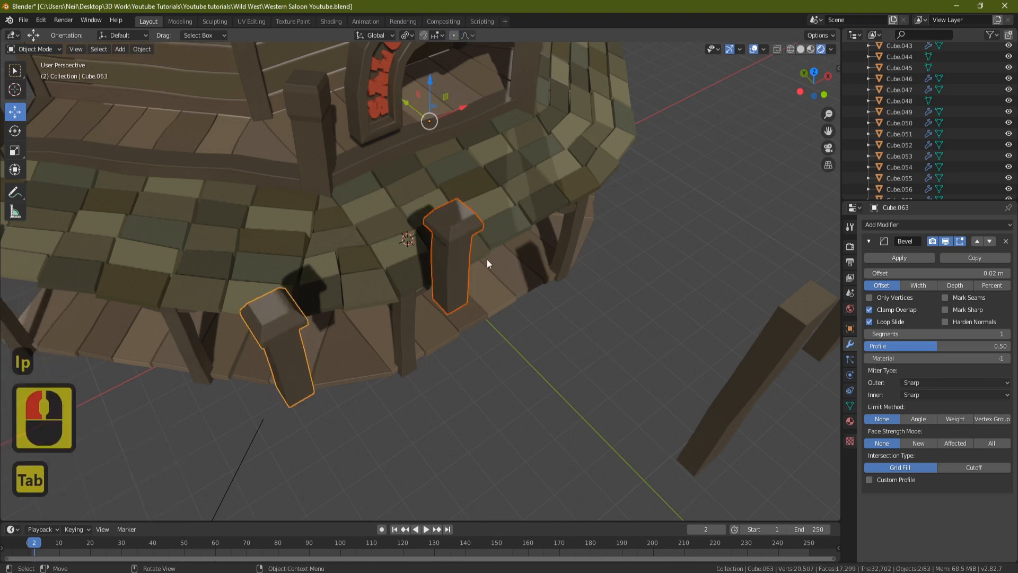
- Separate the nearer of the two tall posts into its own object
scroll(567, 302, "down", 4)
left_click(618, 294)
middle_click_drag(618, 294, 530, 287, "shift")
key("Tab")
left_click(501, 269)
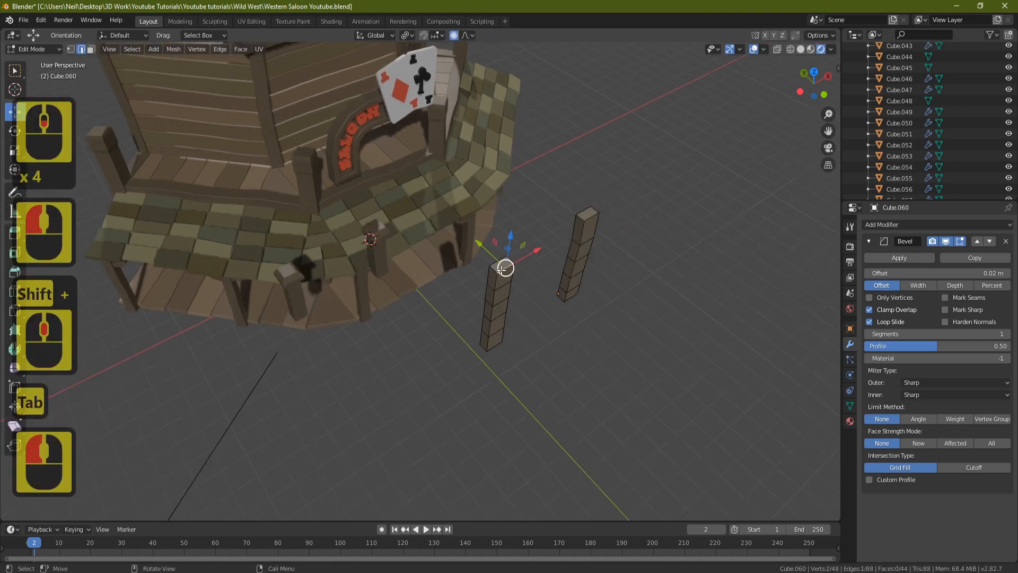
key("l")
key("p")
left_click(501, 270)
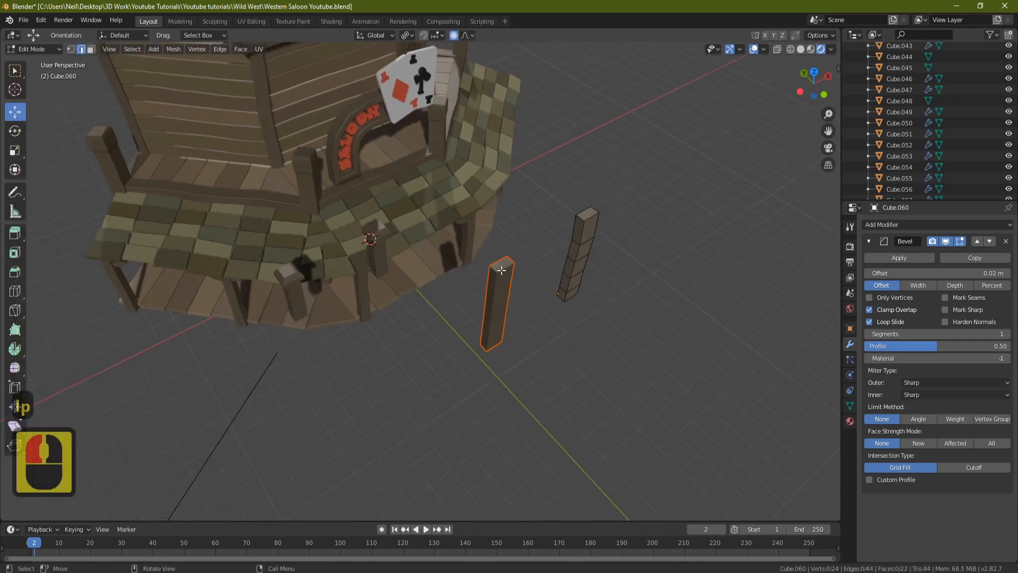
key("Tab")
- Apply all transforms to each of the two tall posts individually
left_click(592, 224)
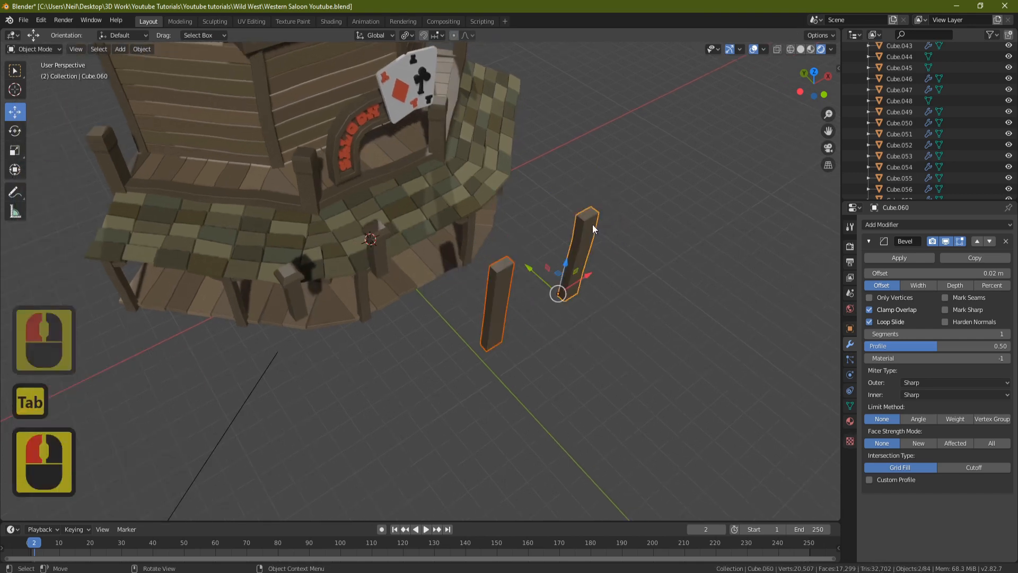
key("ctrl+a")
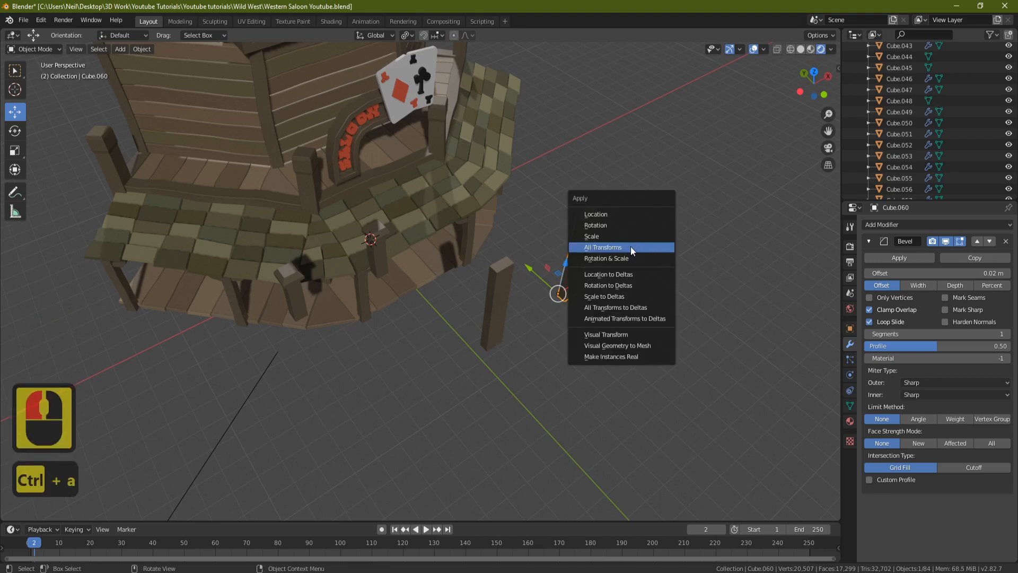
left_click(631, 246)
left_click(501, 286)
key("ctrl+a")
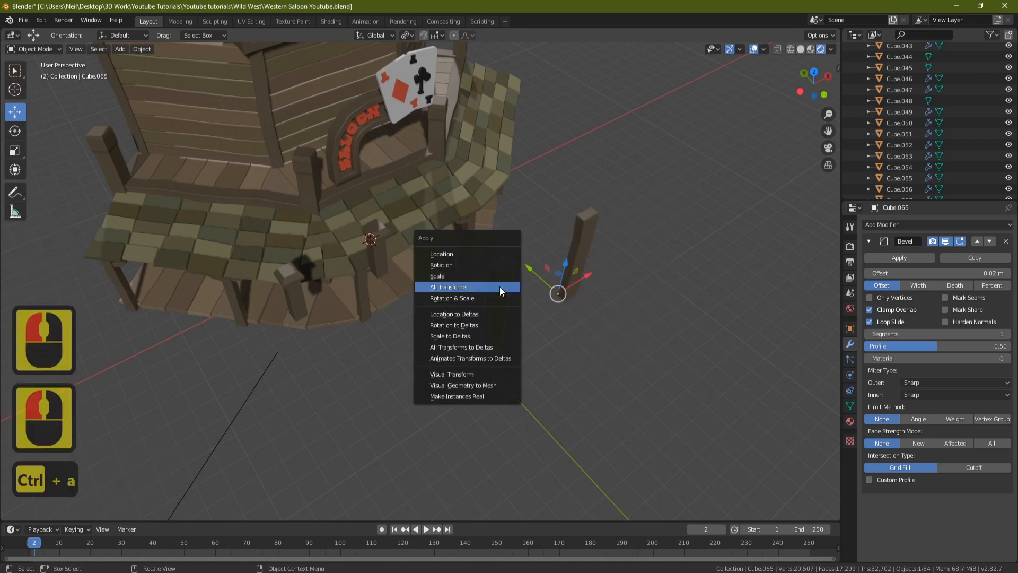
left_click(486, 288)
- Apply all transforms to each of the two capped posts individually
left_click(379, 257)
key("ctrl+a")
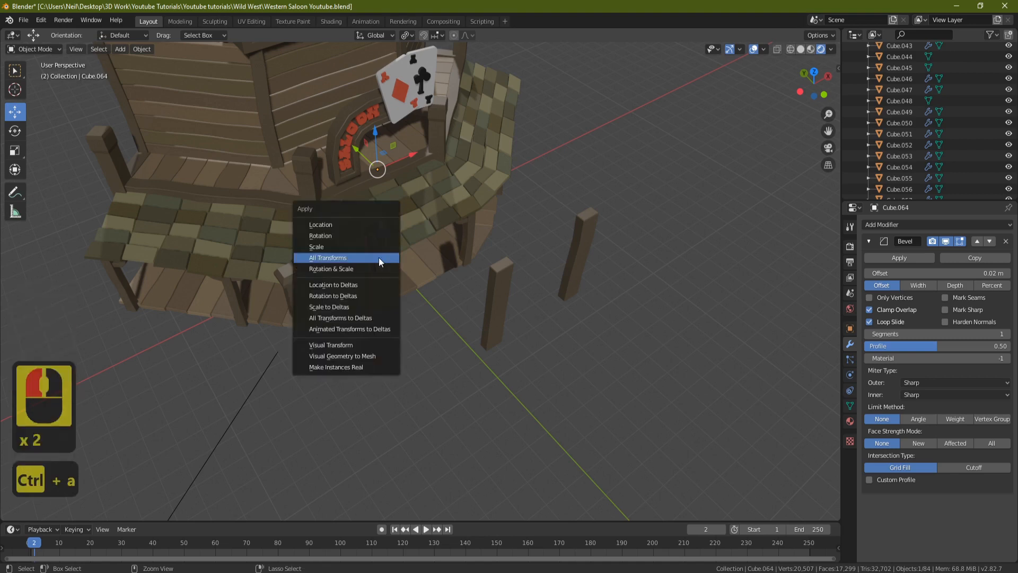
left_click(377, 258)
left_click(303, 288)
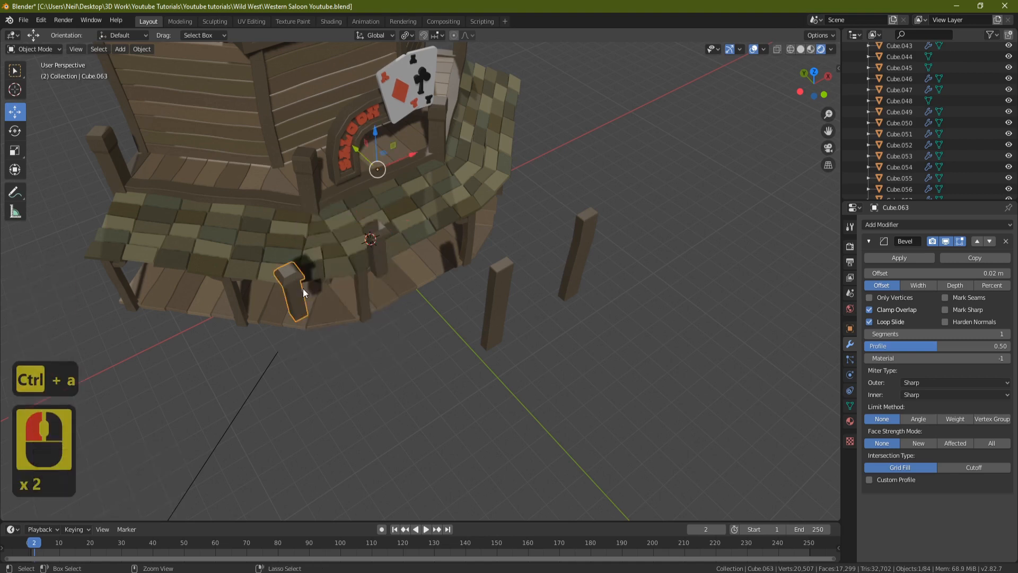
key("ctrl+a")
left_click(301, 289)
- Set the origin of each tall post to its geometry
left_click(582, 257)
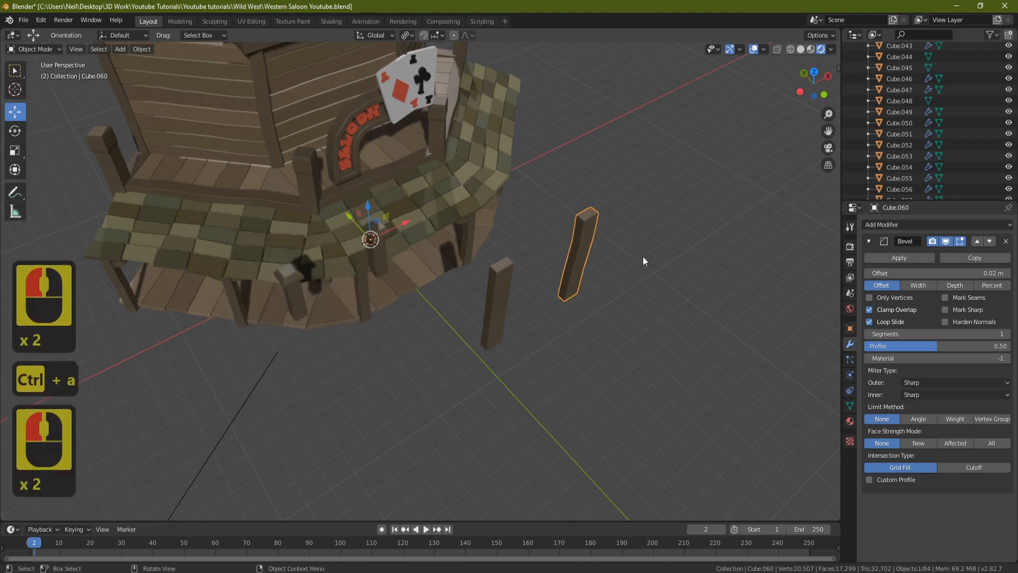
right_click(656, 227)
mouse_move(645, 254)
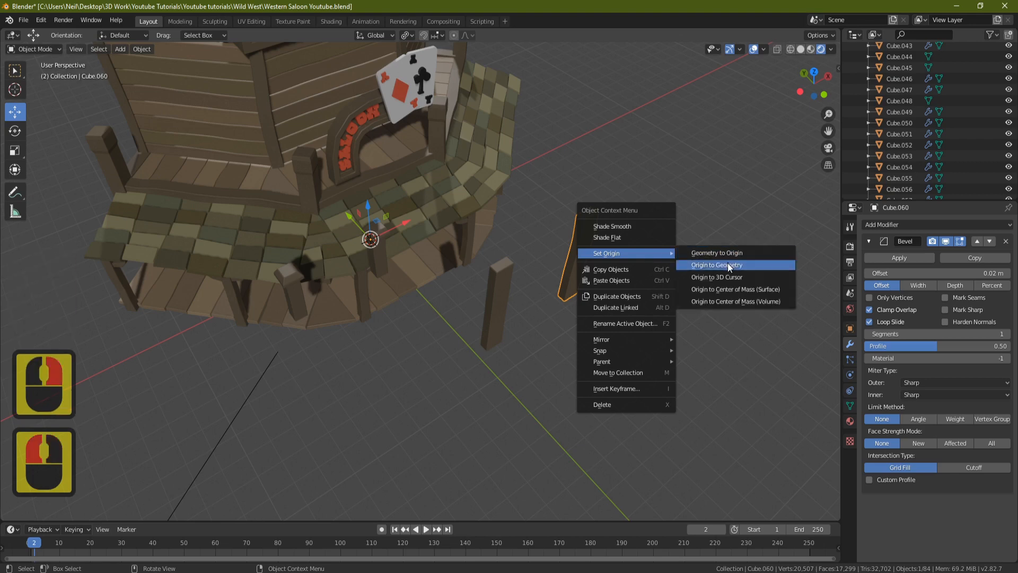
left_click(727, 263)
left_click(501, 275)
right_click(510, 233)
mouse_move(511, 230)
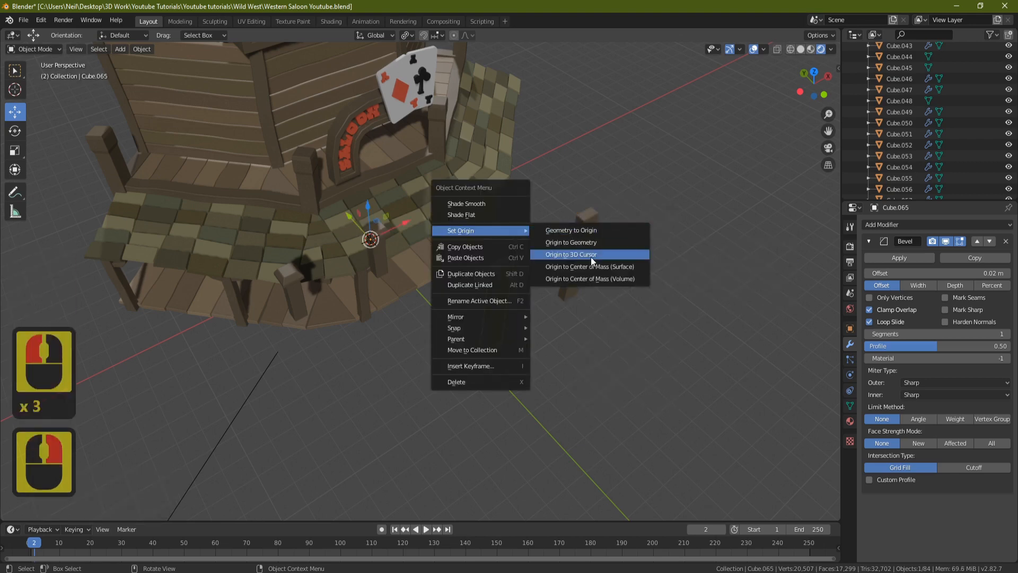
left_click(600, 240)
- Set the origin of each capped post to its geometry
left_click(371, 249)
right_click(449, 231)
mouse_move(475, 227)
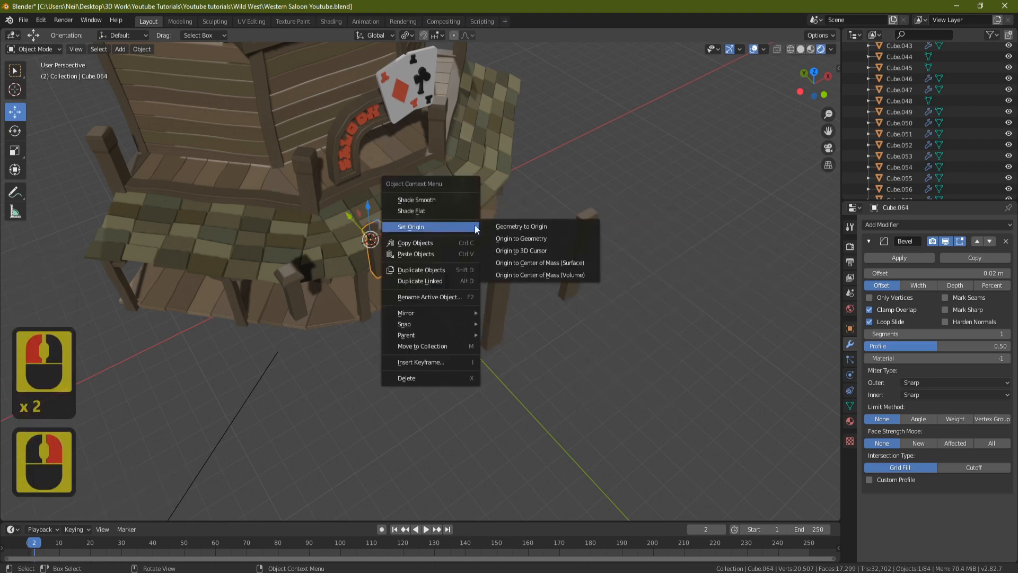
left_click(538, 239)
left_click(307, 284)
right_click(364, 317)
mouse_move(364, 317)
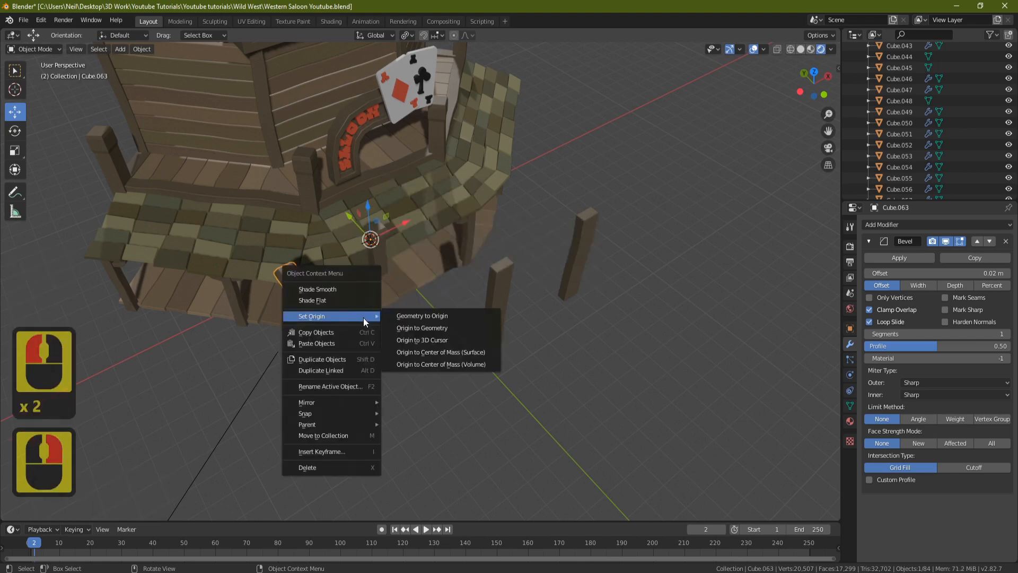
left_click(433, 334)
- Move the first capped post about 7.79 m along global Y onto the angled balcony section and rotate it 45° about Z
middle_click_drag(436, 319, 444, 284)
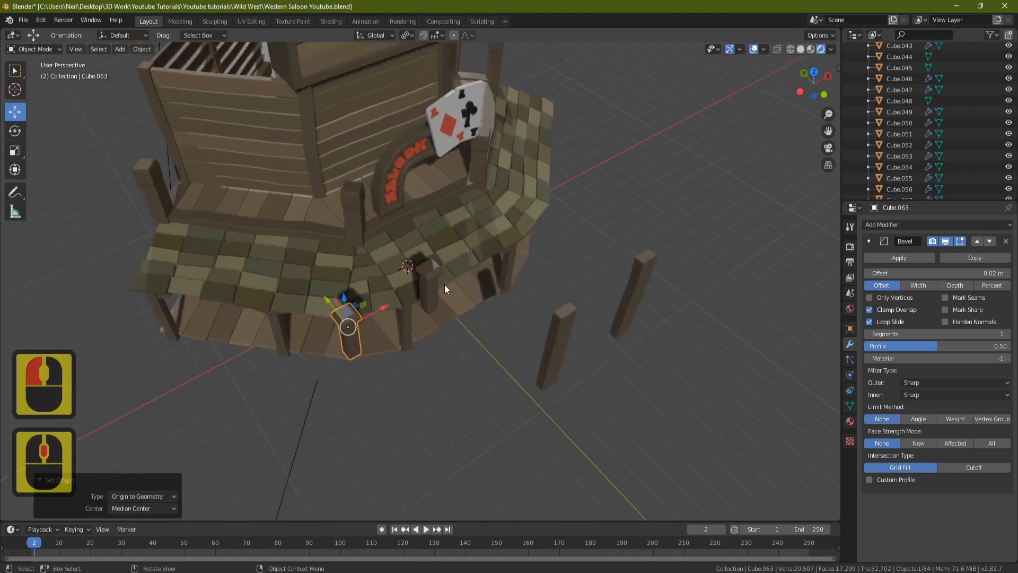
middle_click_drag(413, 328, 546, 357, "shift")
key("g")
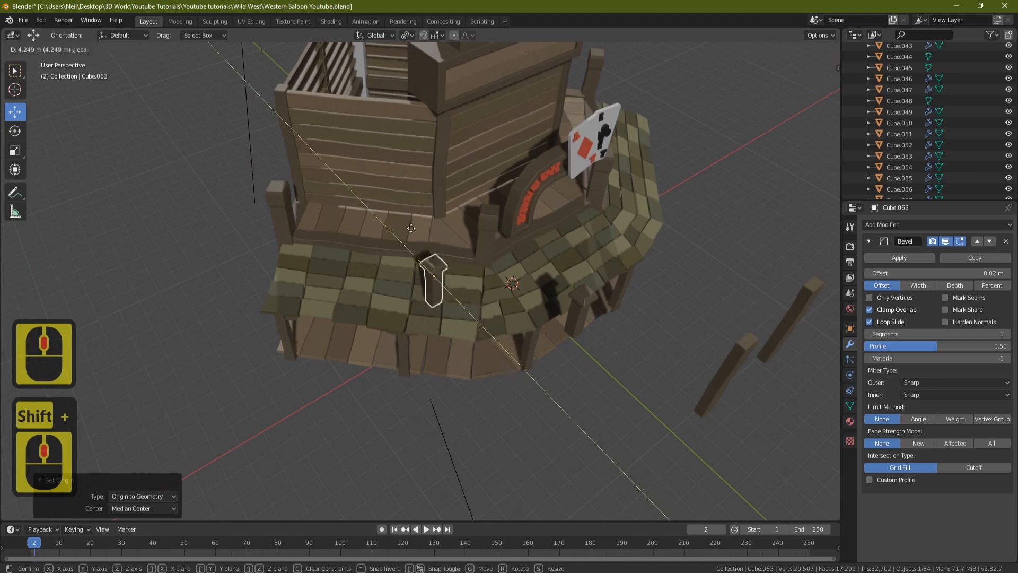
left_click(362, 183)
key("r")
key("z")
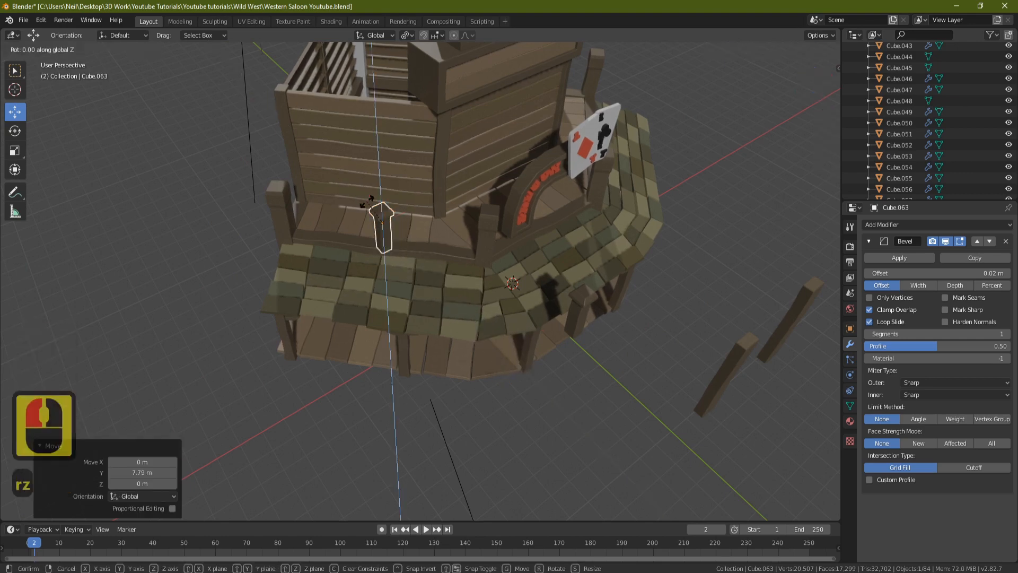
key("Return")
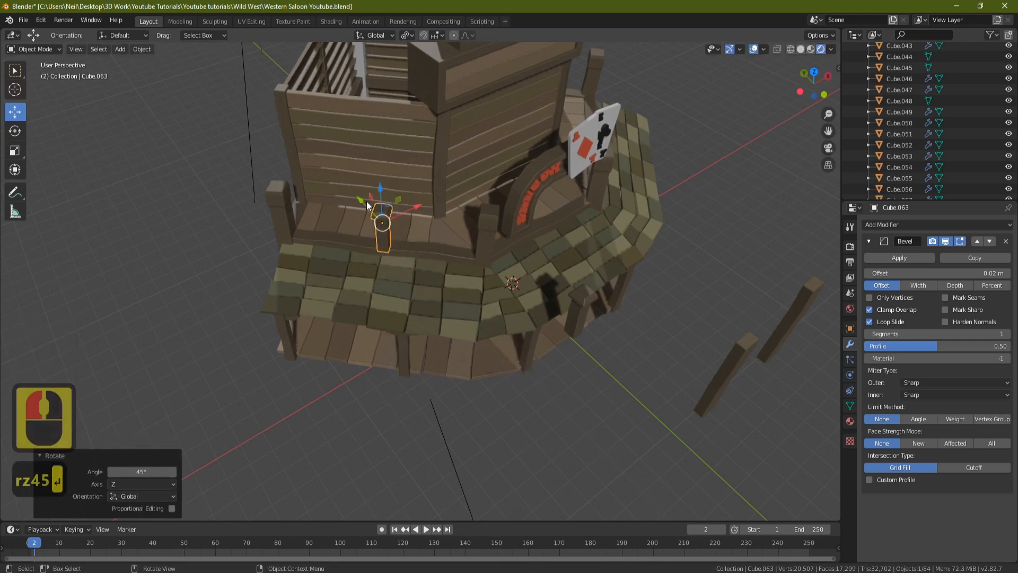
- With Normal transform orientation, slide the rotated capped post about 1.61 m along Y and centre it on the balcony rail
left_click(384, 35)
left_click(366, 103)
key("KP_7")
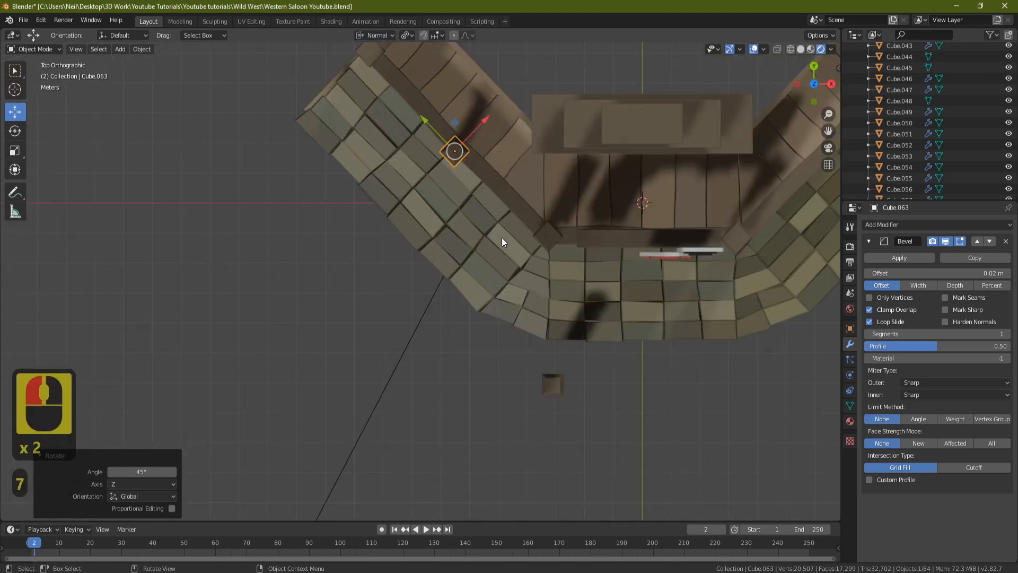
scroll(502, 238, "up", 4)
middle_click_drag(448, 379, 464, 283, "shift")
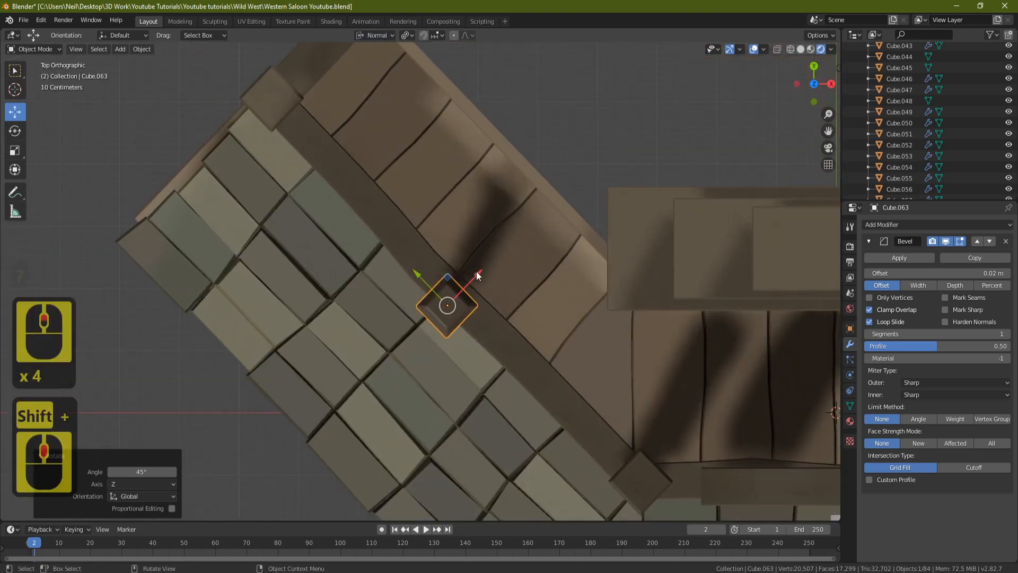
left_click_drag(422, 268, 359, 173)
middle_click_drag(441, 271, 541, 327)
middle_click_drag(499, 386, 530, 312, "shift")
scroll(531, 312, "up", 2)
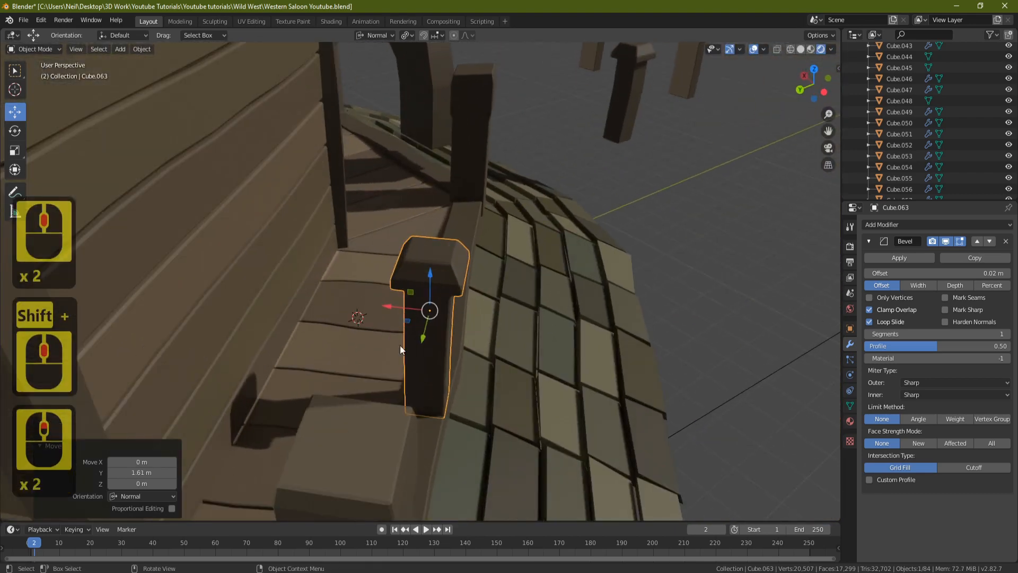
left_click_drag(383, 312, 383, 311)
scroll(570, 253, "down", 7)
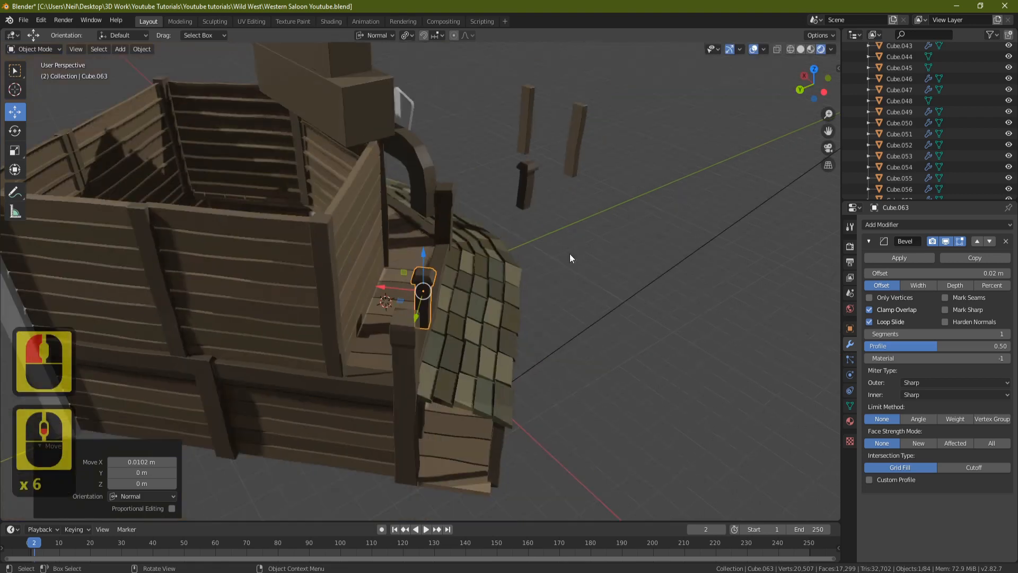
- Move the second capped post about 4.71 m along Y and -3.65 m along X, then rotate it 45° about Z
middle_click_drag(647, 239, 590, 410)
left_click(630, 302)
left_click_drag(573, 398, 517, 289)
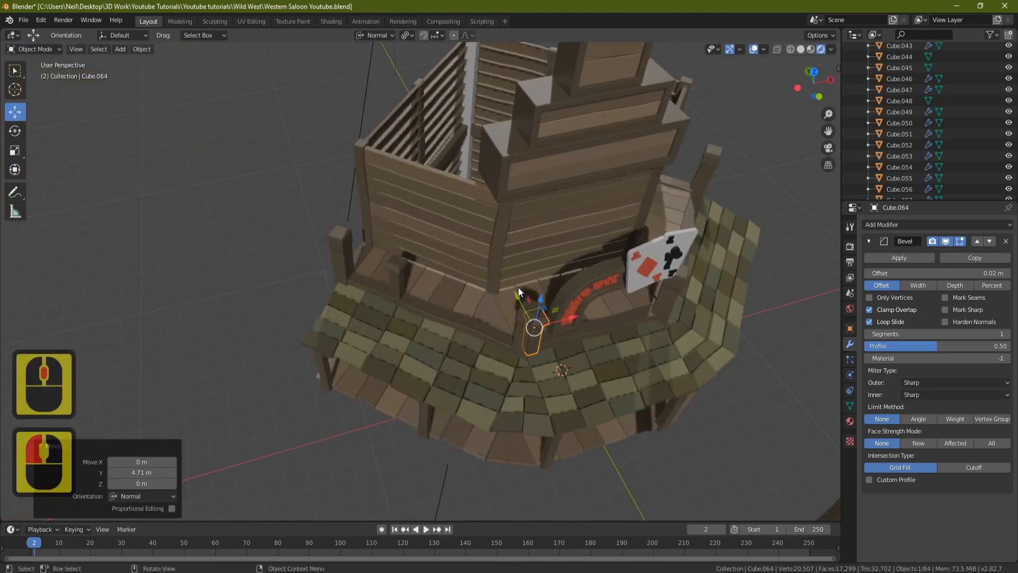
left_click_drag(570, 317, 475, 332)
type("r")
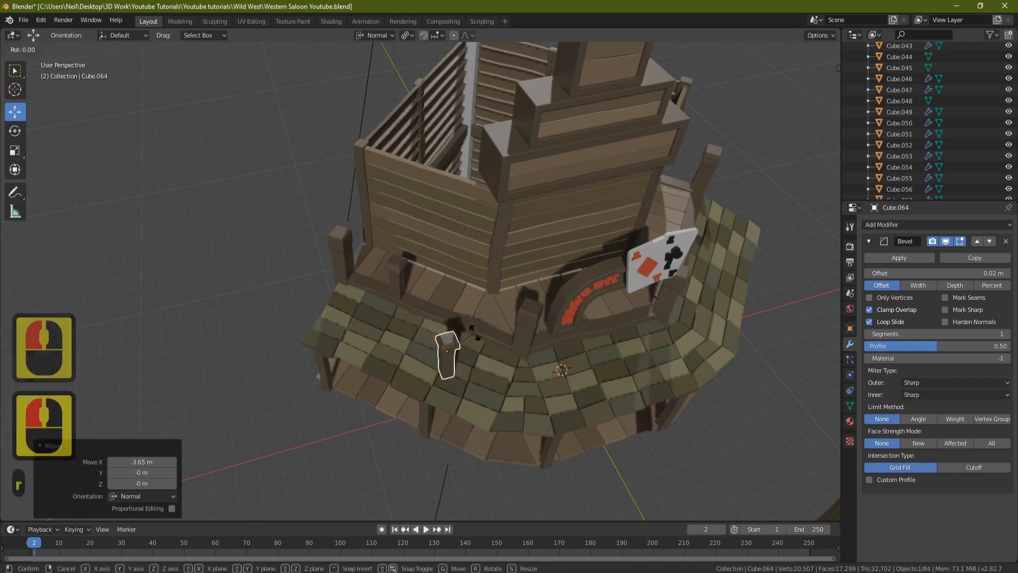
type("z45")
key("Return")
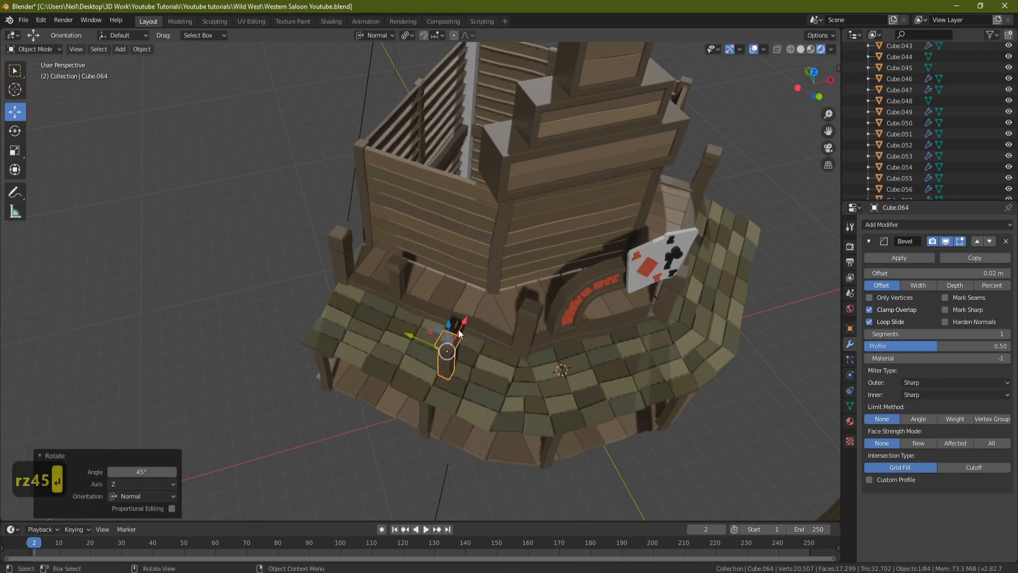
- Slide the second capped post along its normal X axis and fit it onto the balcony rail beside the first one
key("g")
key("x")
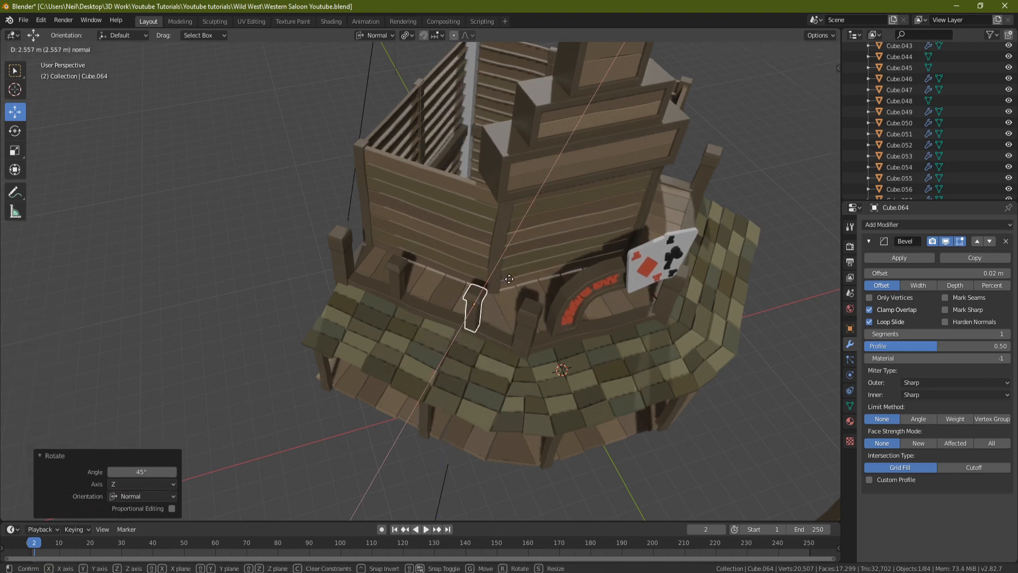
left_click(510, 277)
scroll(533, 332, "up", 3)
middle_click_drag(530, 335, 473, 288)
left_click_drag(472, 288, 452, 295)
middle_click_drag(665, 297, 524, 248, "shift")
middle_click_drag(592, 249, 495, 295)
scroll(495, 295, "down", 4)
- Duplicate the two placed capped posts and move the copies about -11.4 m along normal Y to the other side
left_click(397, 263, "shift")
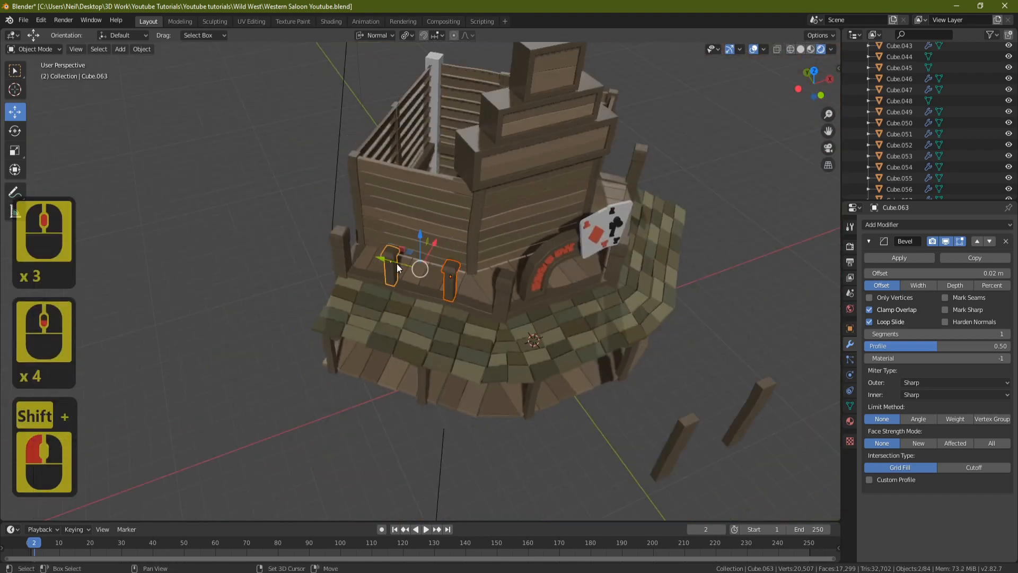
key("shift+d")
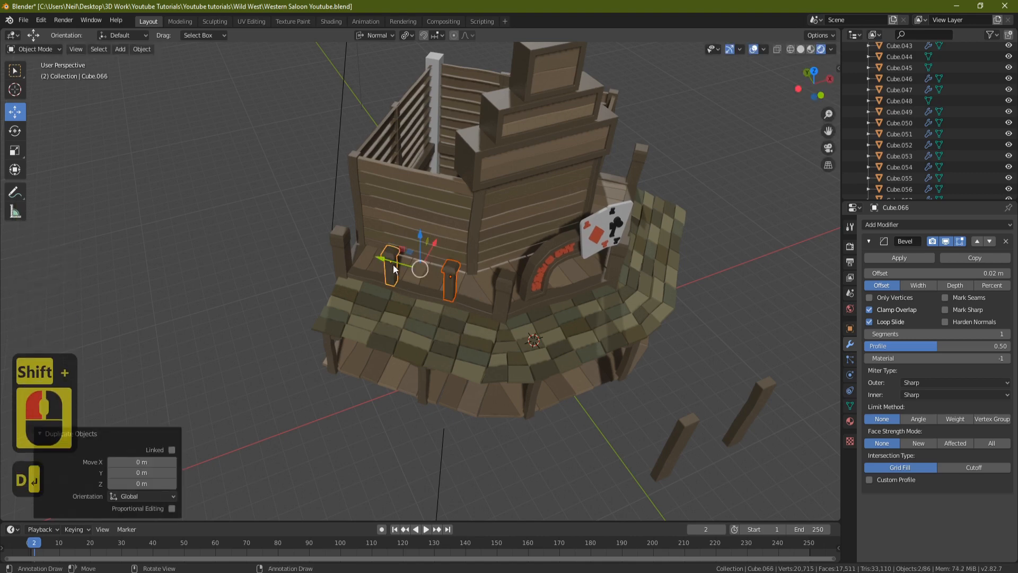
left_click(395, 59)
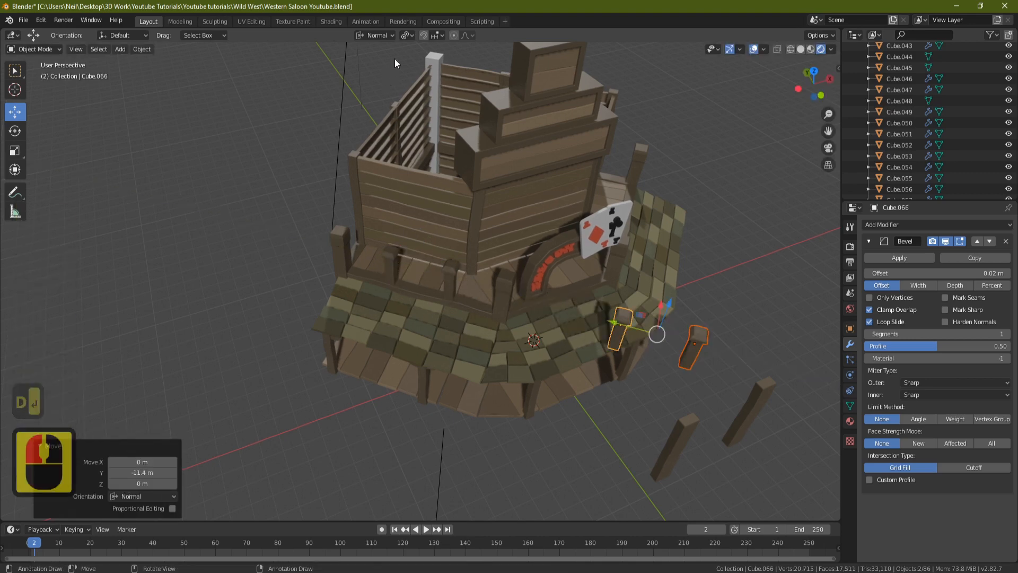
- Change the pivot point and rotate the copied pair of capped posts -90° about normal Z around their shared centre
left_click(408, 35)
left_click(421, 78)
middle_click_drag(542, 127, 512, 171, "shift")
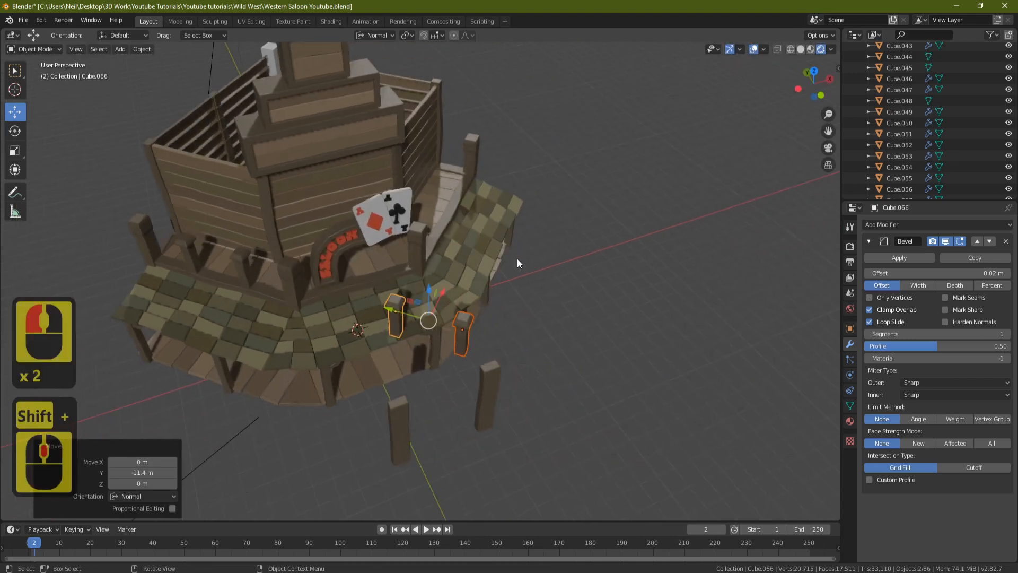
key("r")
key("z")
key("minus")
key("9")
key("0")
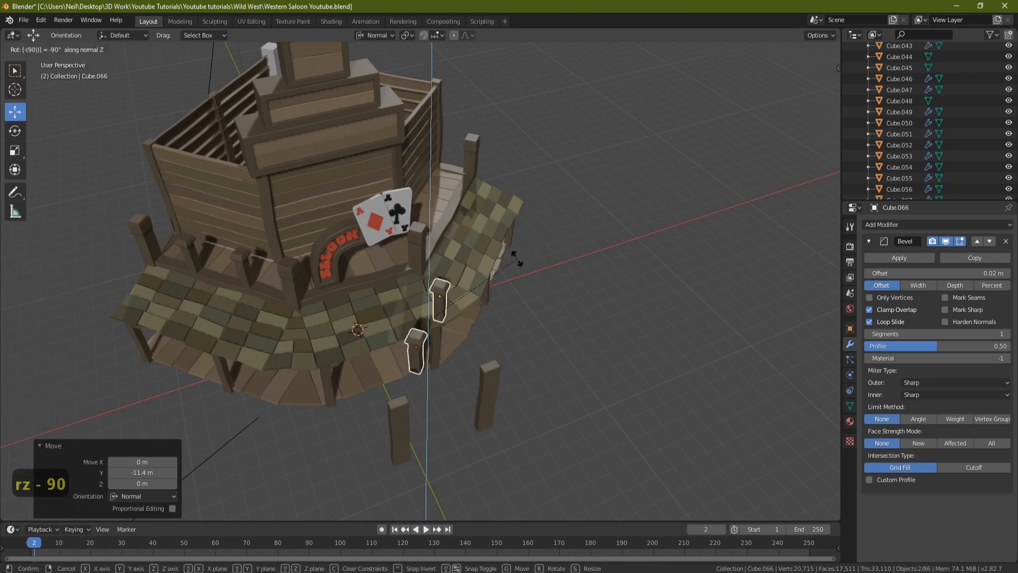
key("Return")
- Move the copied posts about 8.98 m along normal Y and -2.3 m along X, aligning them with the opposite angled balcony rail
middle_click_drag(501, 274, 510, 297)
left_click_drag(511, 297, 633, 278)
middle_click_drag(626, 296, 538, 344, "shift")
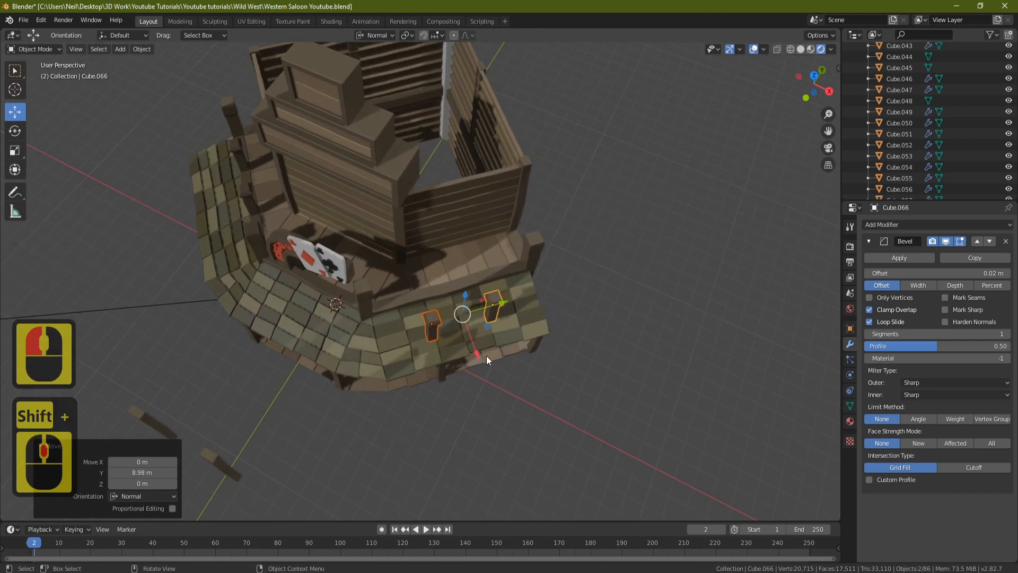
left_click_drag(485, 355, 459, 303)
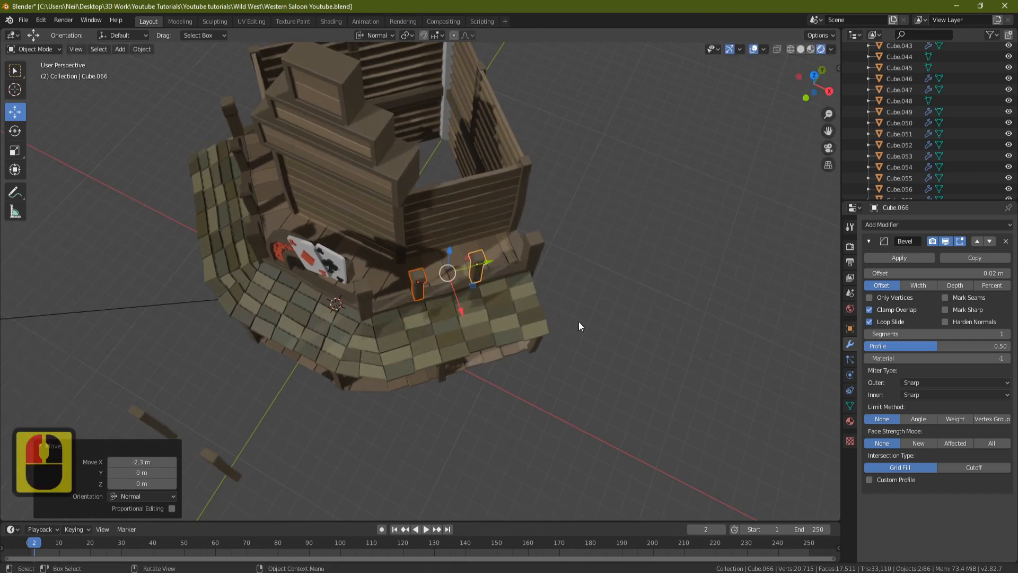
middle_click_drag(577, 321, 517, 247)
scroll(517, 247, "up", 6)
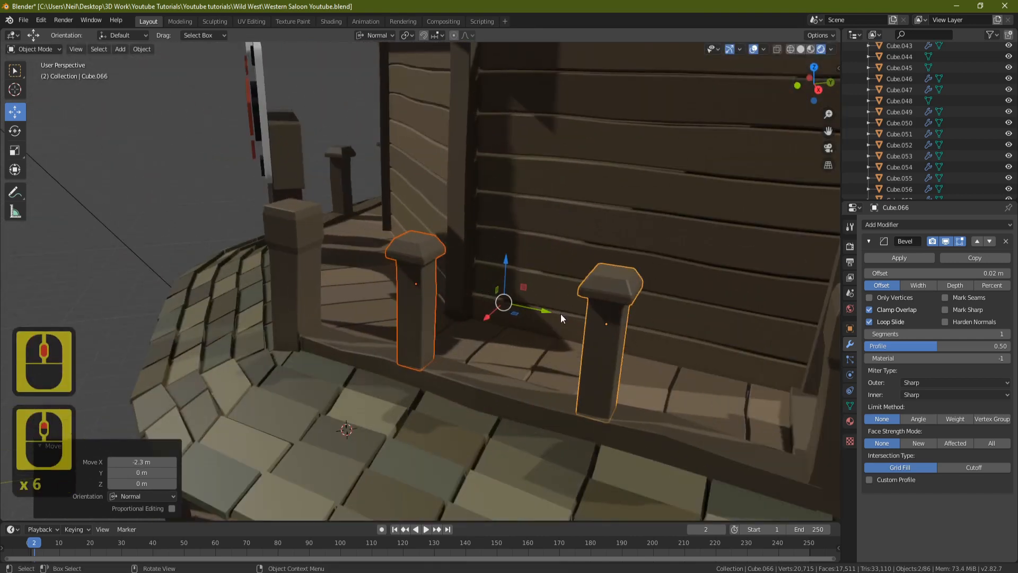
scroll(481, 348, "up", 2)
left_click_drag(482, 348, 467, 319)
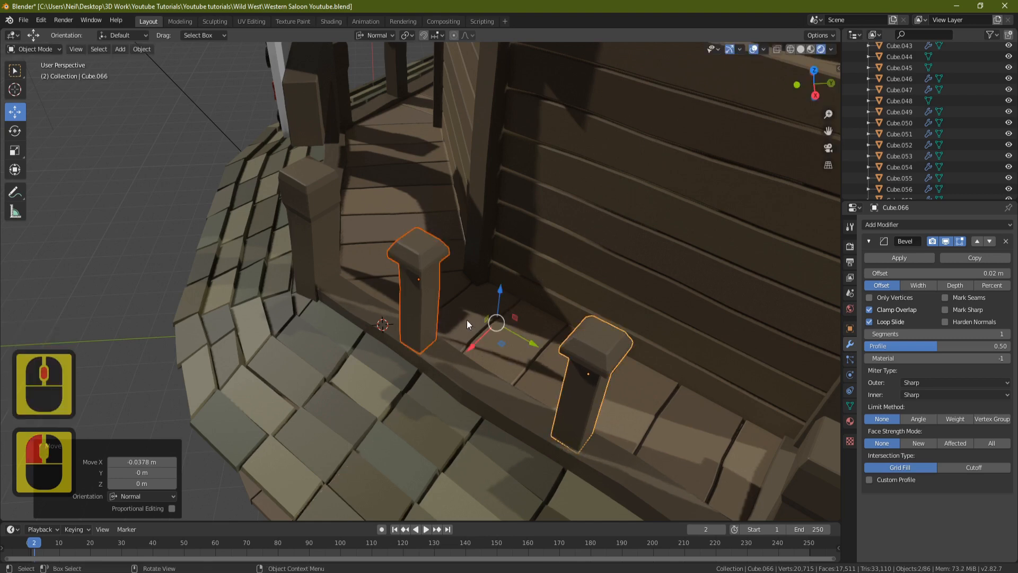
- Move both tall posts about 10.1 m along Y and nudge them about 0.05 m to sit behind the saloon arch sign
scroll(466, 319, "down", 6)
middle_click_drag(307, 326, 198, 344)
middle_click_drag(197, 343, 353, 339, "shift")
left_click(345, 339)
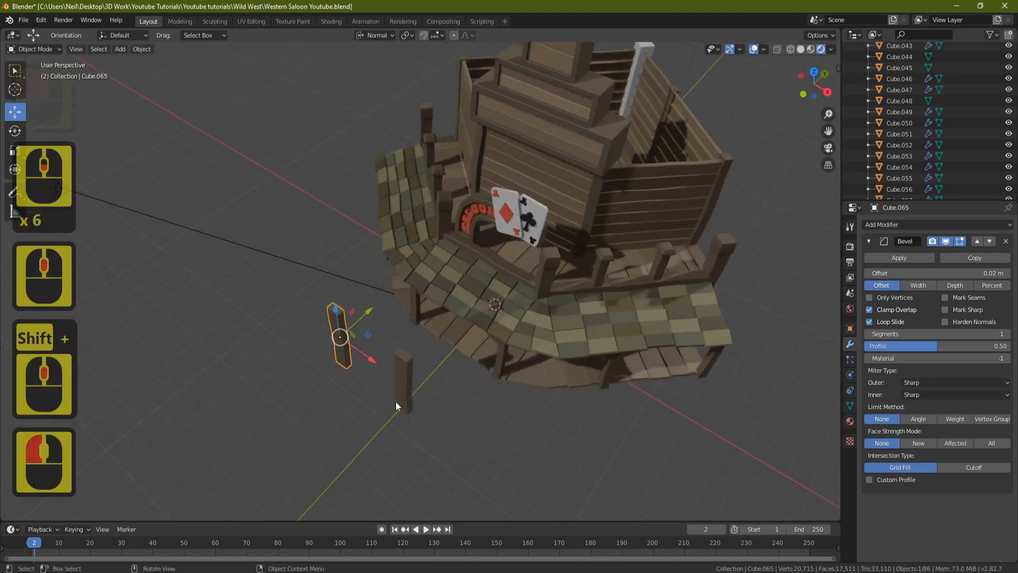
left_click(401, 395, "shift")
middle_click_drag(459, 349, 427, 335)
left_click_drag(383, 308, 523, 303)
middle_click_drag(522, 304, 459, 285)
scroll(459, 285, "up", 7)
middle_click_drag(525, 265, 520, 210)
middle_click_drag(571, 242, 575, 204)
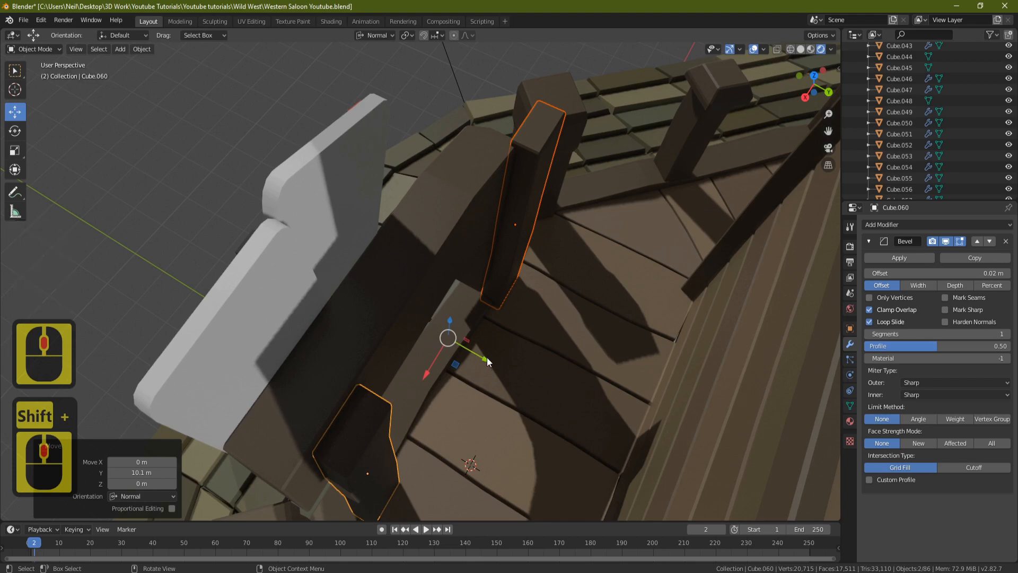
left_click_drag(485, 360, 491, 362)
- Add a cylinder mesh with 7 vertices
scroll(507, 337, "down", 3)
middle_click_drag(507, 345, 709, 304)
scroll(440, 275, "down", 2)
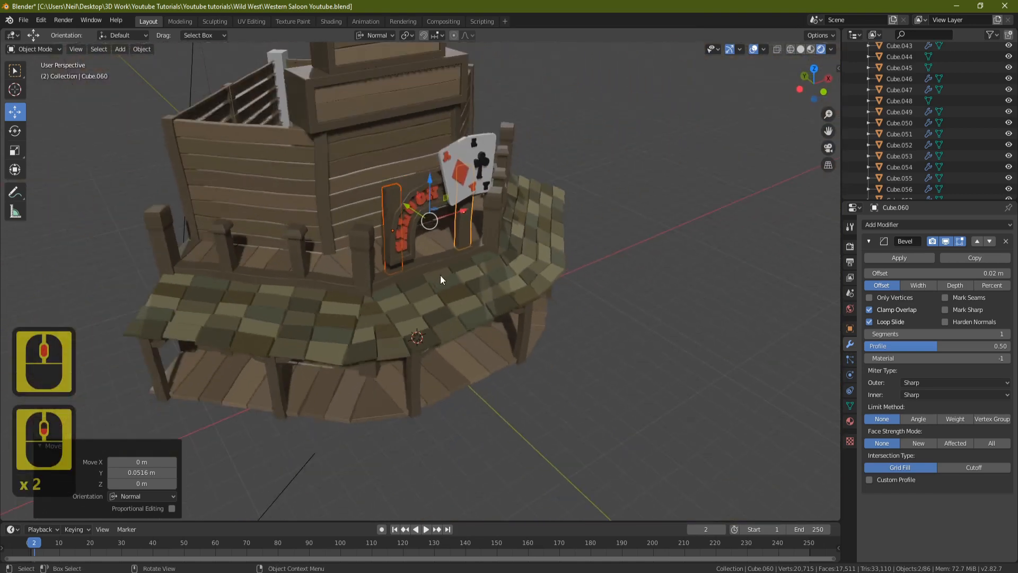
middle_click_drag(608, 295, 530, 268, "shift")
key("shift+a")
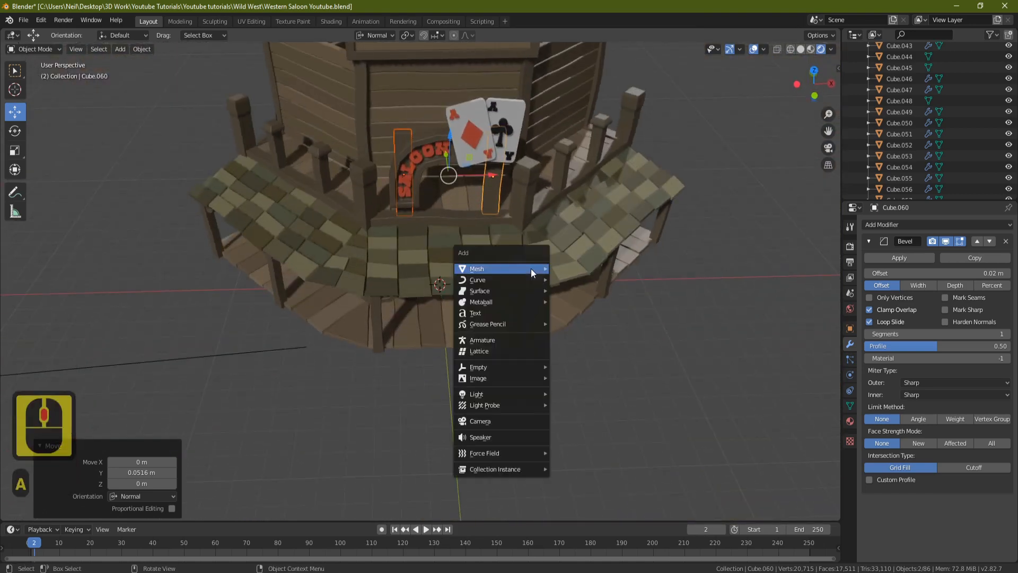
mouse_move(530, 268)
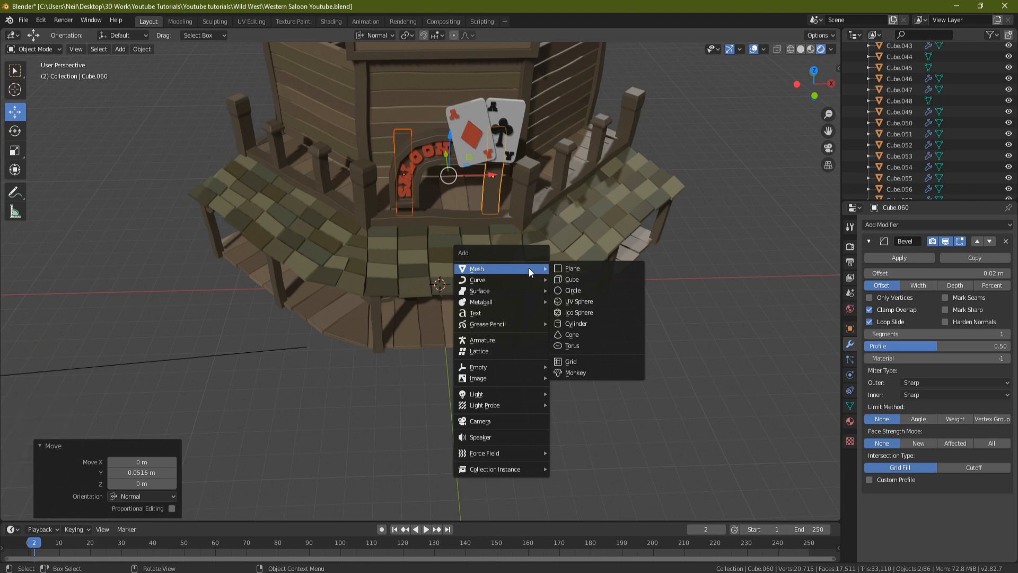
left_click(584, 323)
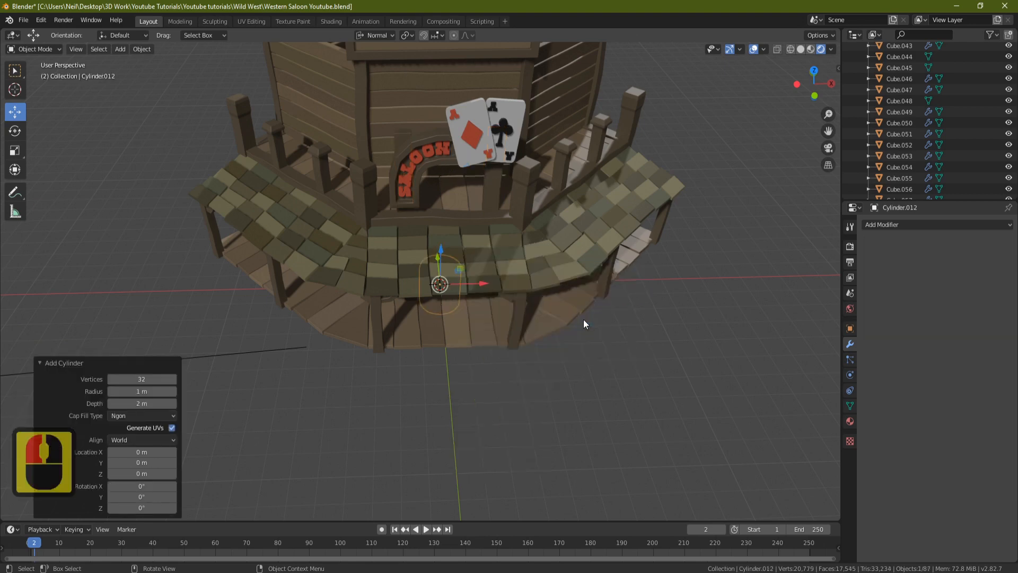
double_click(150, 377)
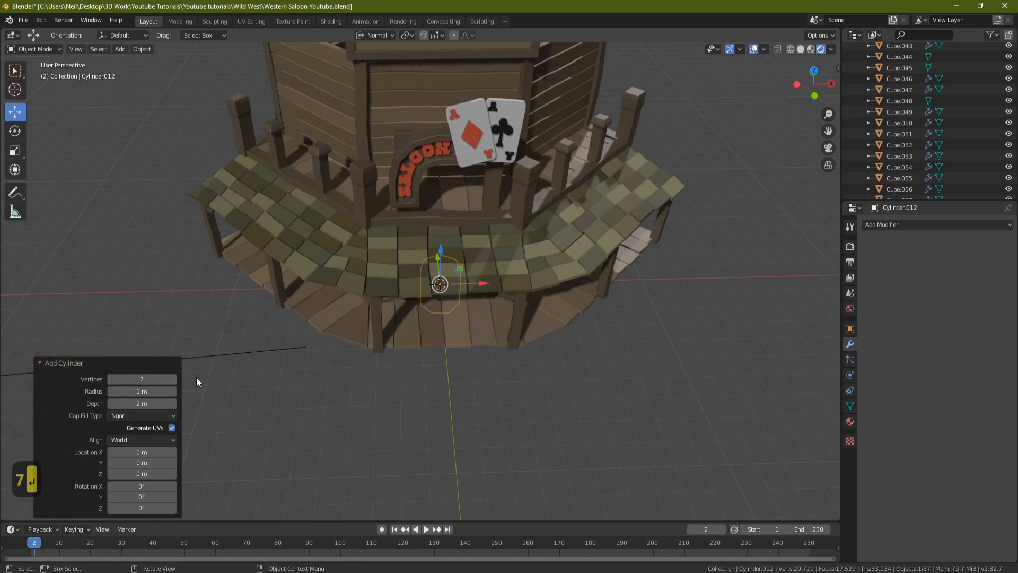
- Move the cylinder about -6.34 m along Y in front of the saloon and rotate it 90° about X
middle_click_drag(488, 253, 411, 295)
left_click_drag(511, 297, 383, 333)
key("r")
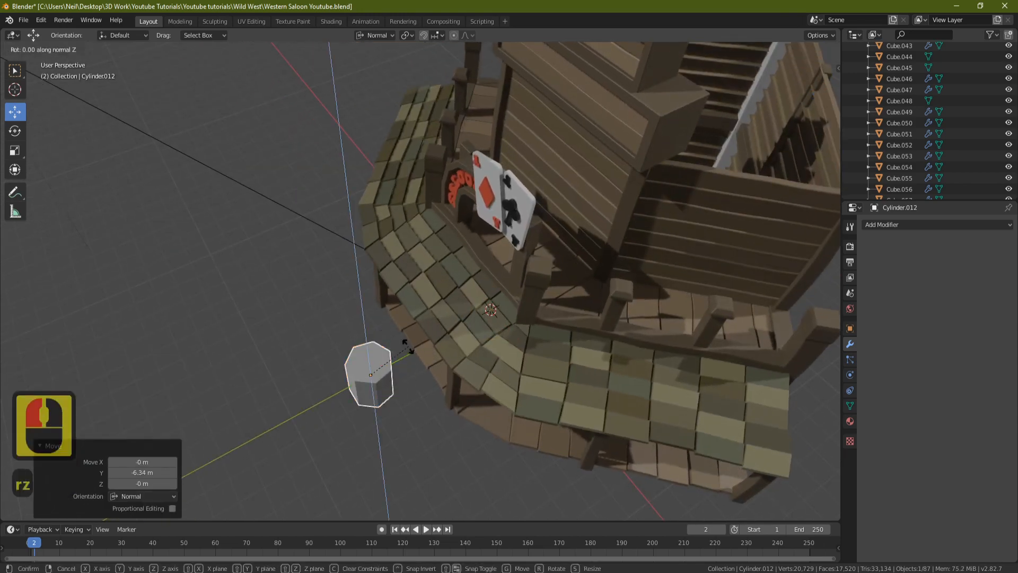
key("x")
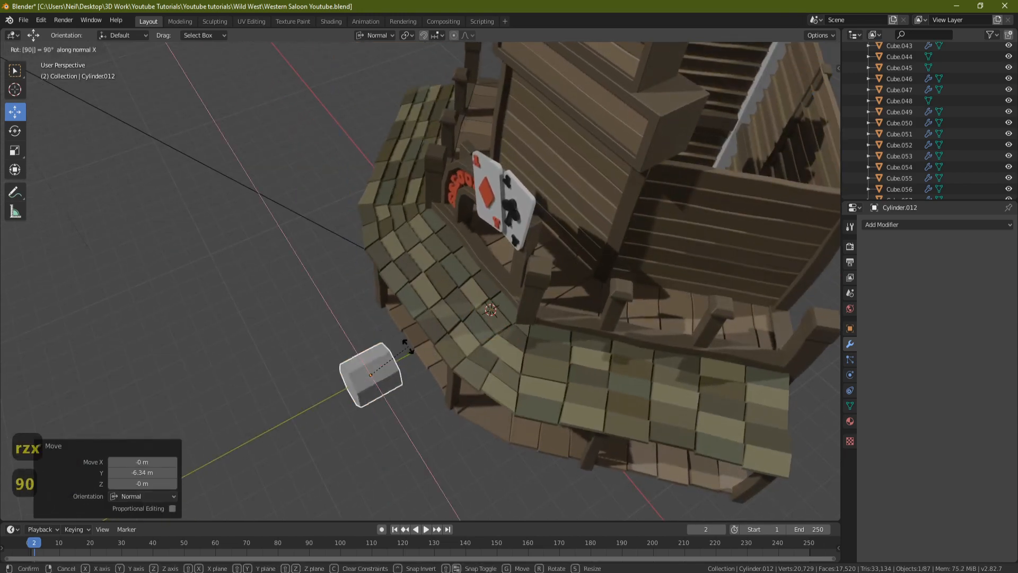
key("Return")
- Raise the cylinder about 7.95 m to sit in front of the playing-card sign
scroll(409, 334, "down", 3)
middle_click_drag(414, 328, 409, 314)
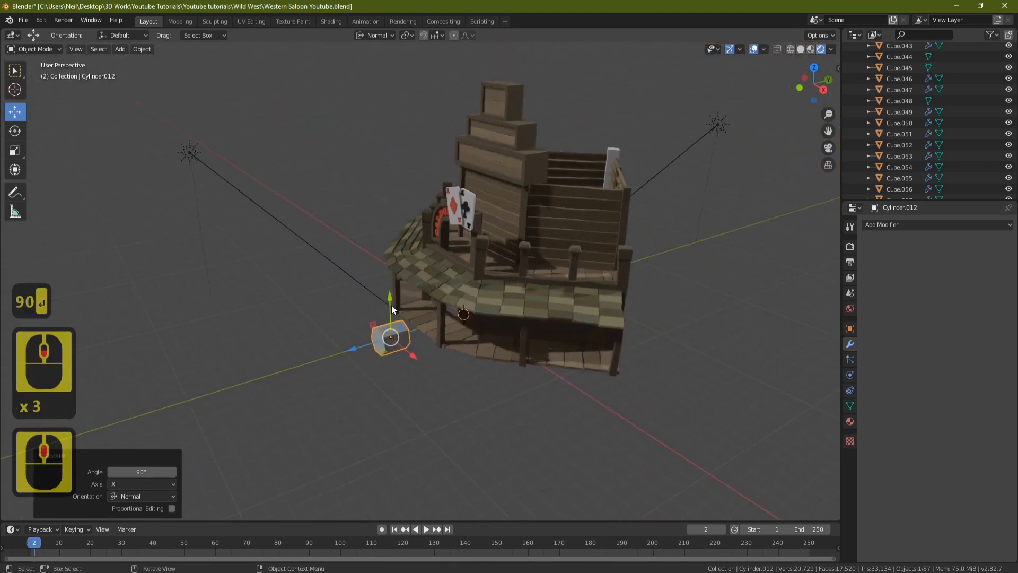
left_click_drag(392, 310, 387, 200)
scroll(398, 218, "up", 5)
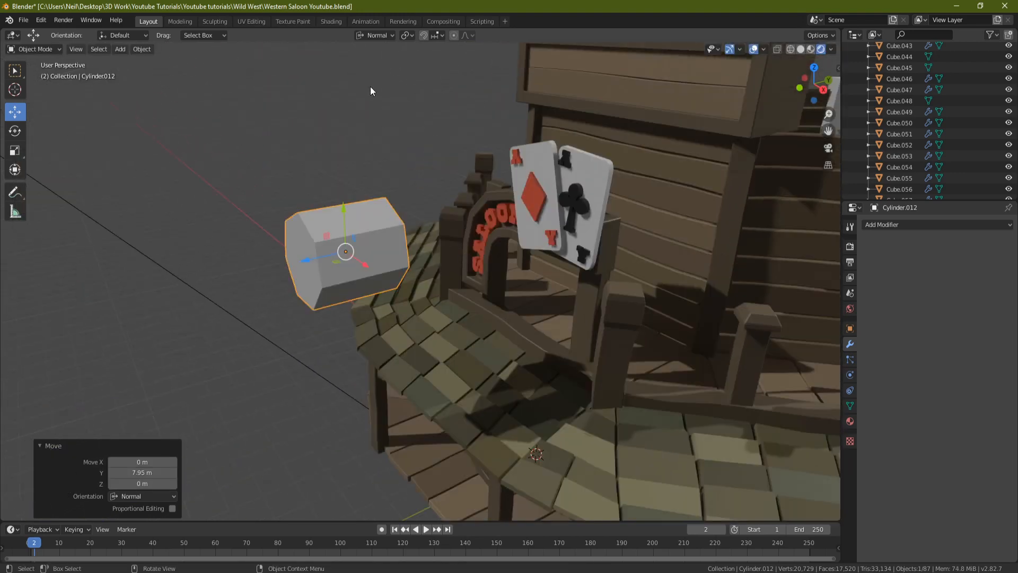
- Switch to Global transform orientation and scale the cylinder along Y to about 0.207, flattening it into a disc
left_click(385, 35)
left_click(365, 68)
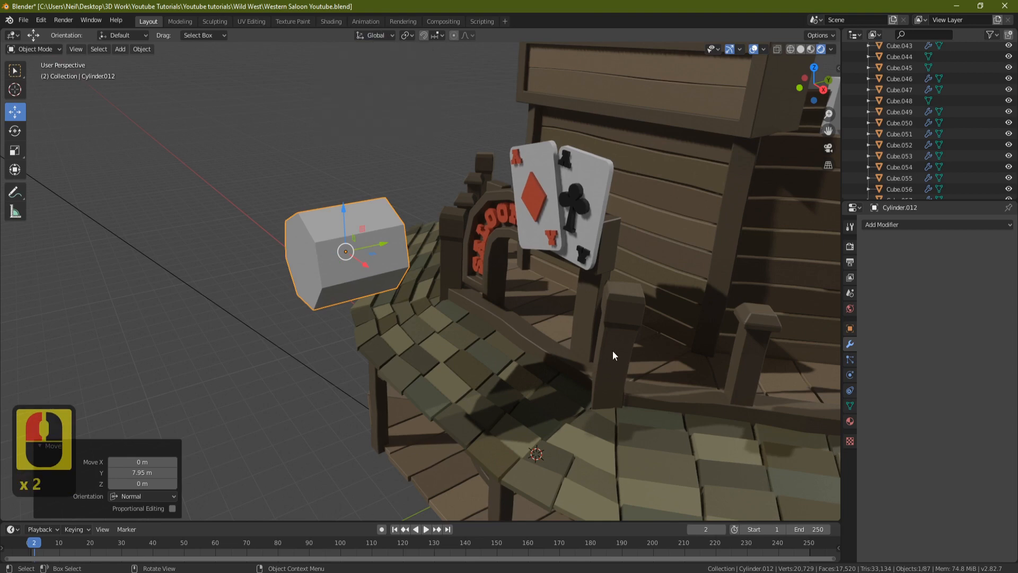
key("s")
key("y")
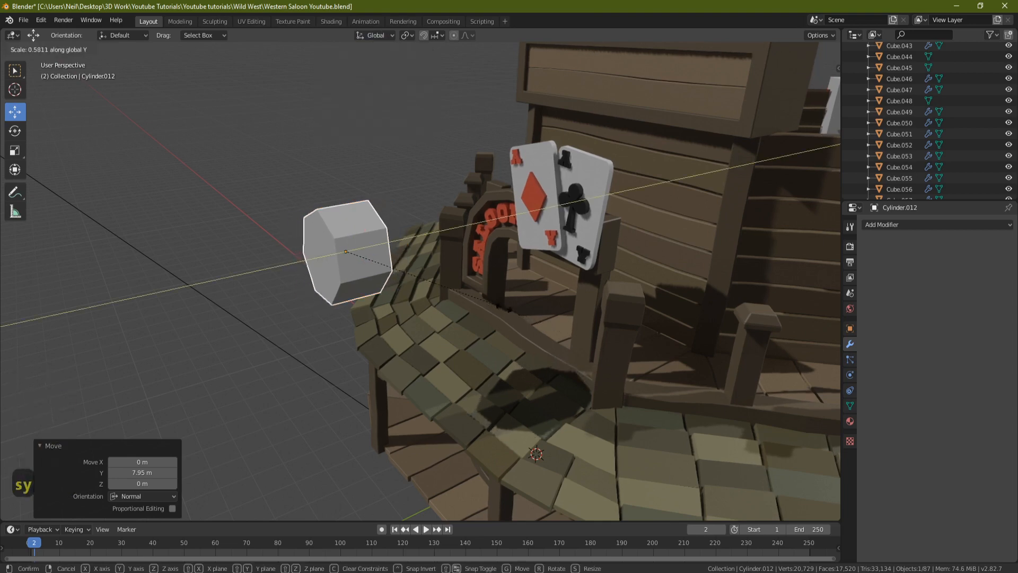
left_click(405, 263)
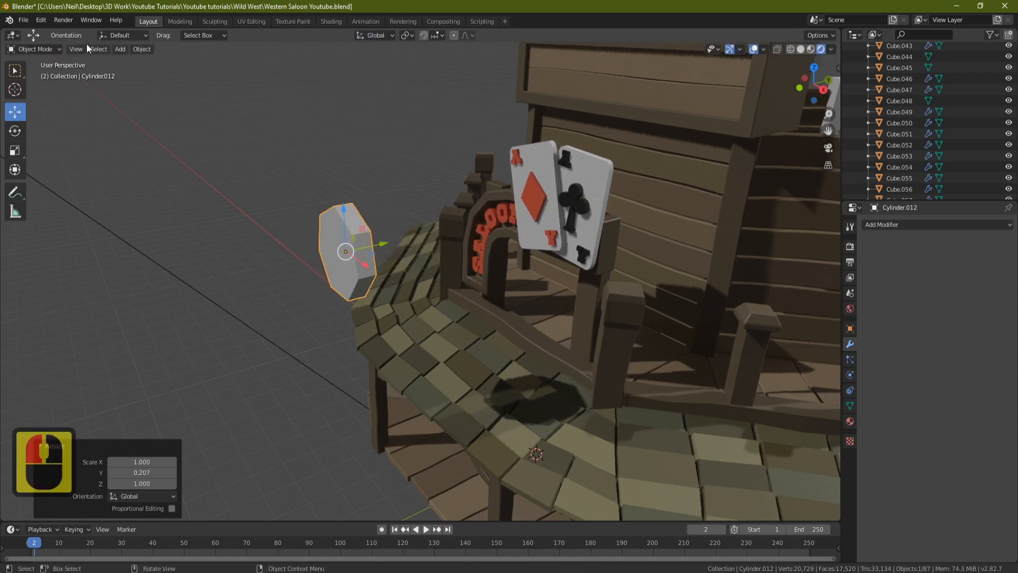
- Delete the outer front face of the seven-sided disc's mesh
key("Tab")
left_click(320, 232)
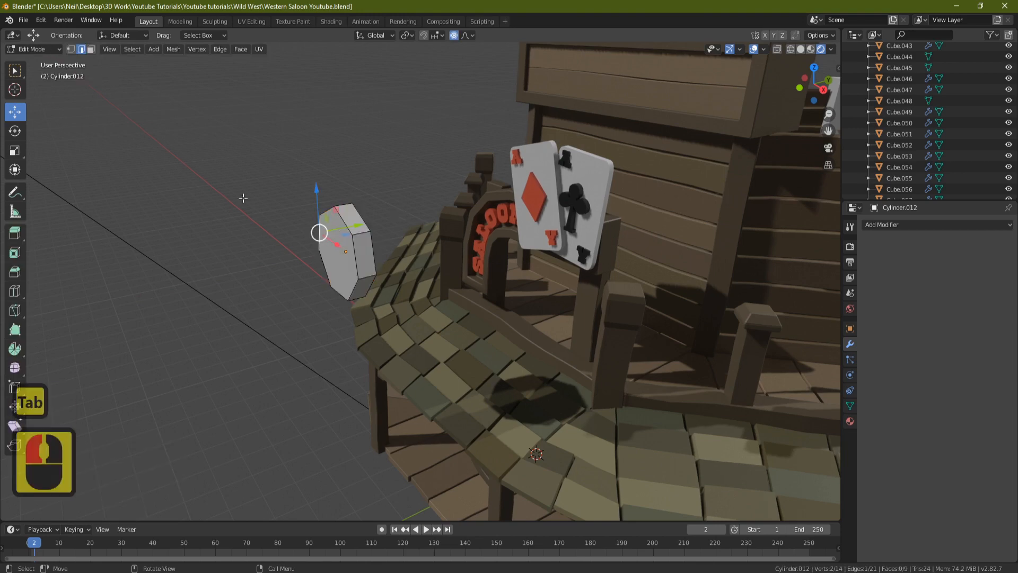
left_click(91, 49)
left_click(334, 246)
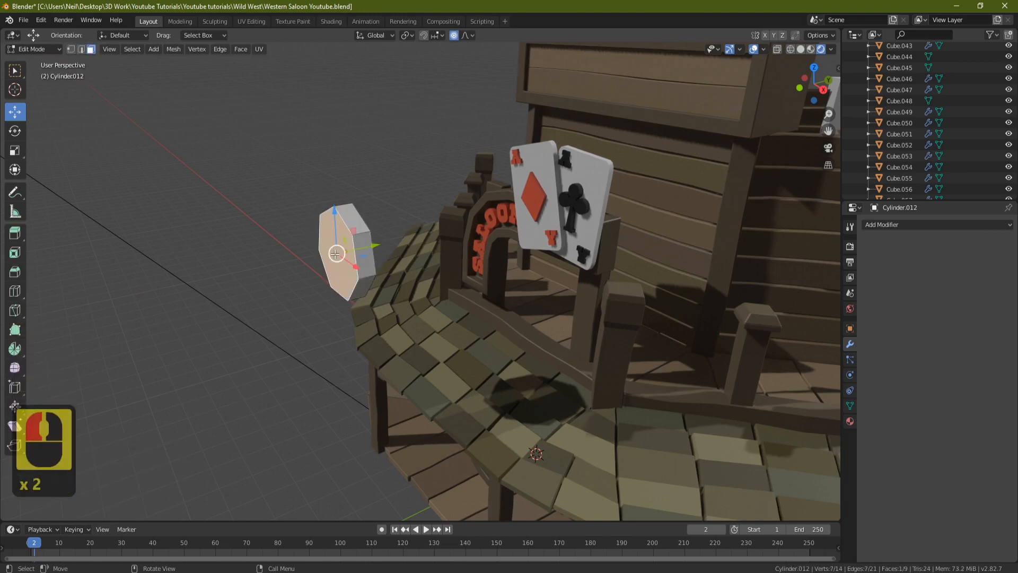
key("Delete")
left_click(335, 254)
middle_click_drag(443, 235, 368, 275)
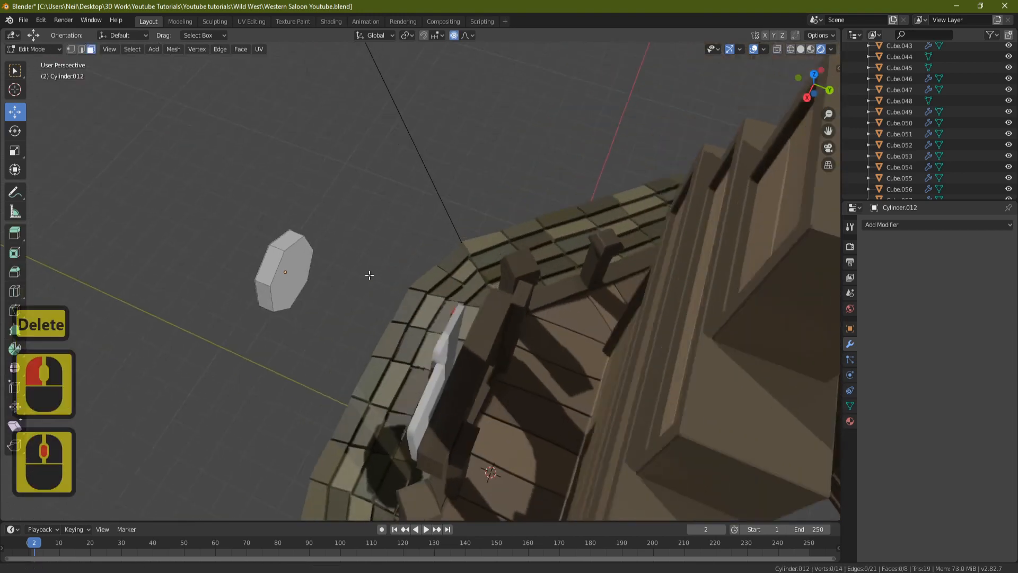
middle_click_drag(308, 211, 302, 180, "shift")
scroll(301, 180, "up", 3)
left_click(83, 47)
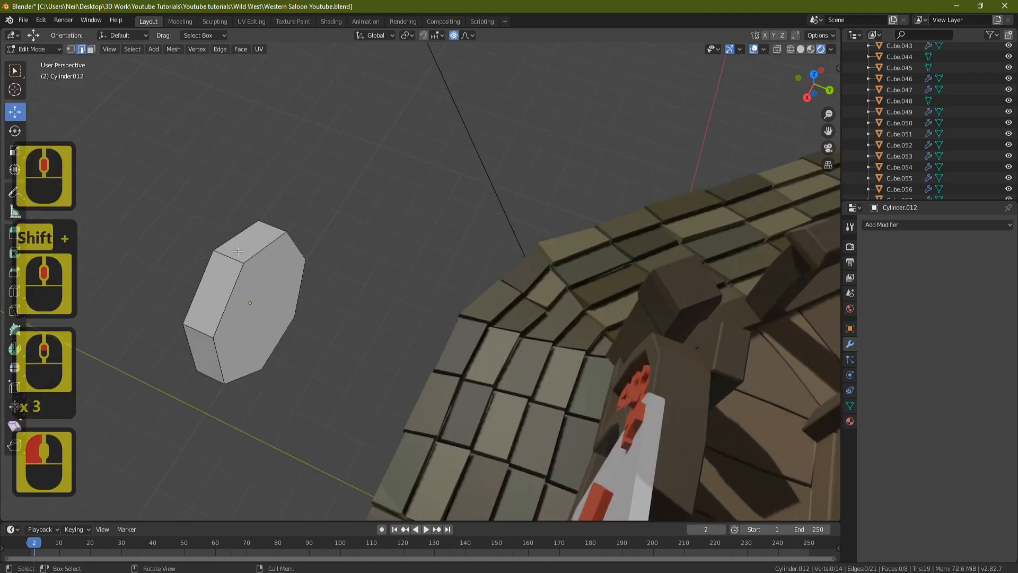
left_click(274, 244)
middle_click_drag(434, 246, 587, 206, "shift")
left_click(400, 246, "alt")
middle_click_drag(523, 246, 471, 260)
middle_click_drag(556, 217, 381, 197)
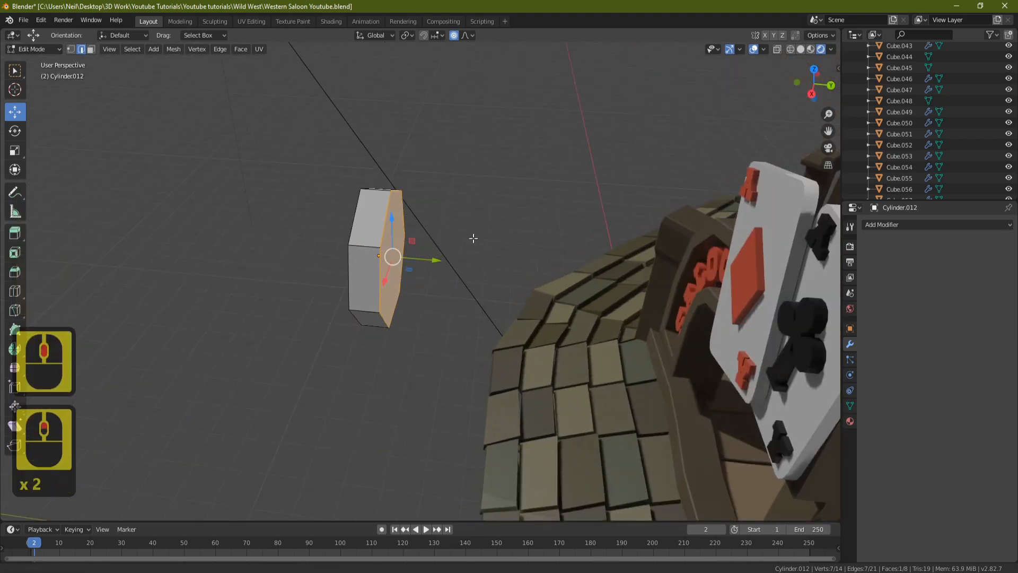
middle_click_drag(472, 237, 457, 249, "shift")
key("ctrl+b")
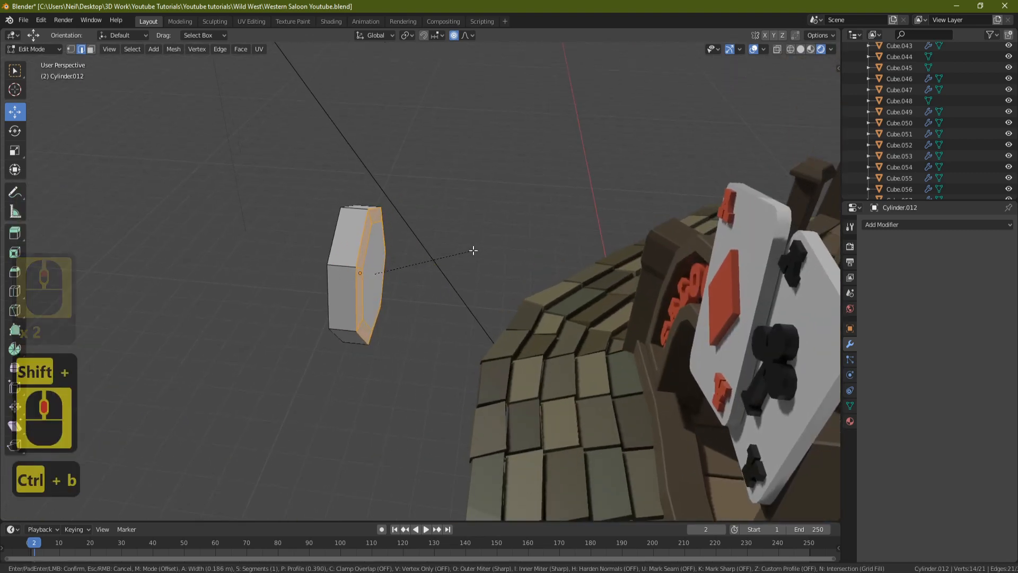
right_click(471, 250)
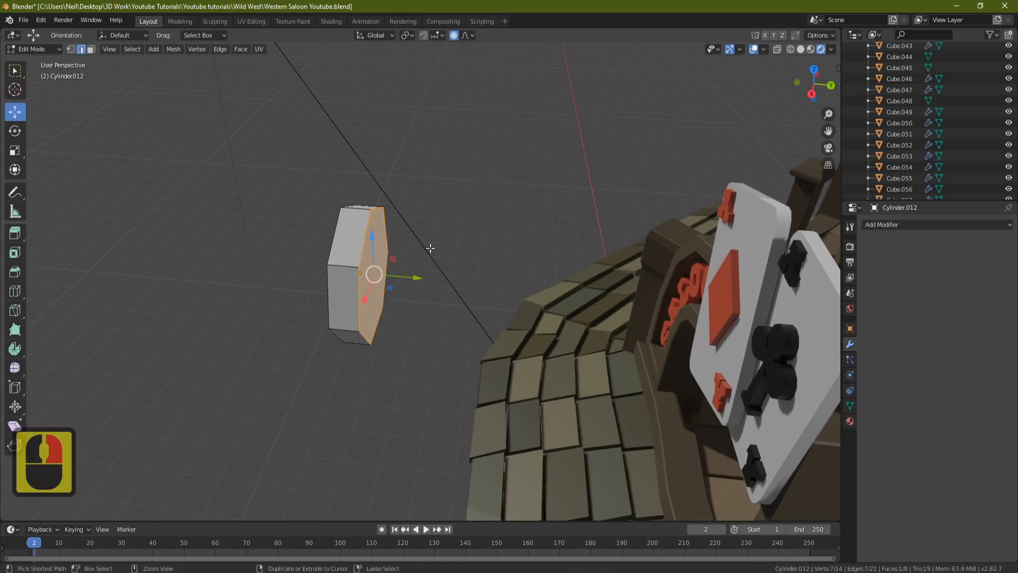
key("ctrl+z")
key("ctrl+z")
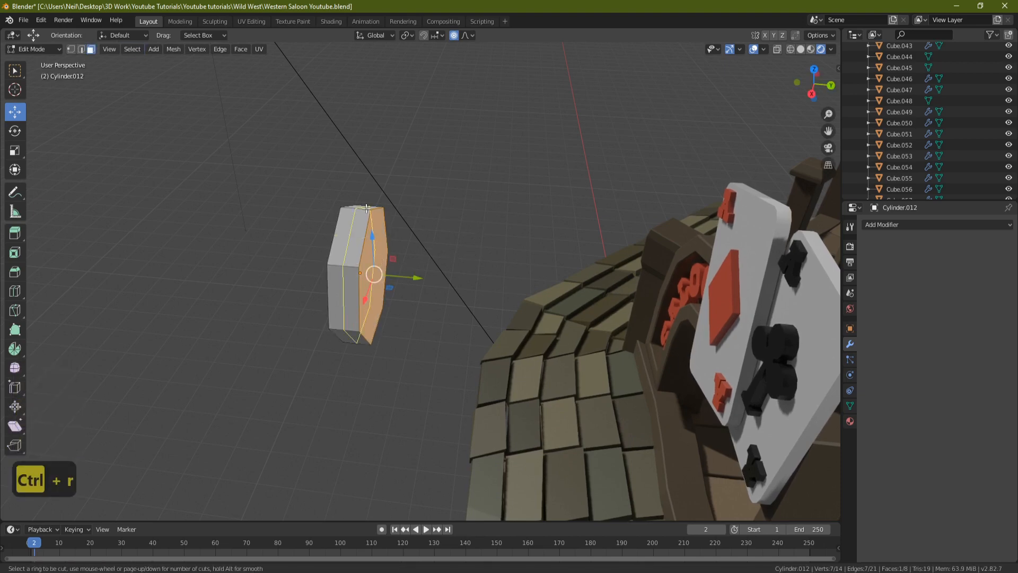
- Cut an edge loop around the disc's rim at a factor of about 0.666 and extrude the remaining flat face about 0.069 m
left_click(366, 208)
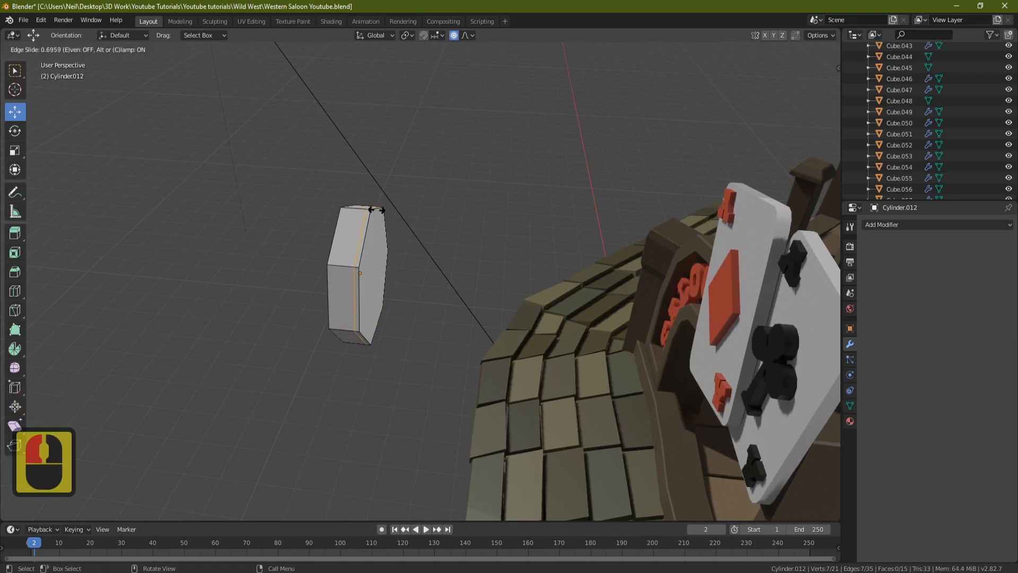
left_click(376, 210)
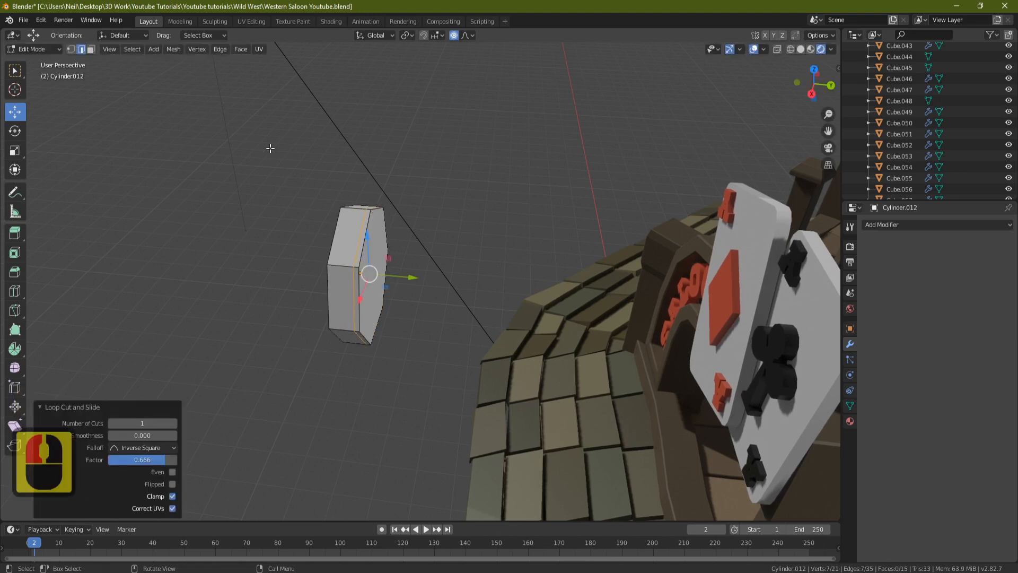
left_click(90, 49)
left_click(375, 263)
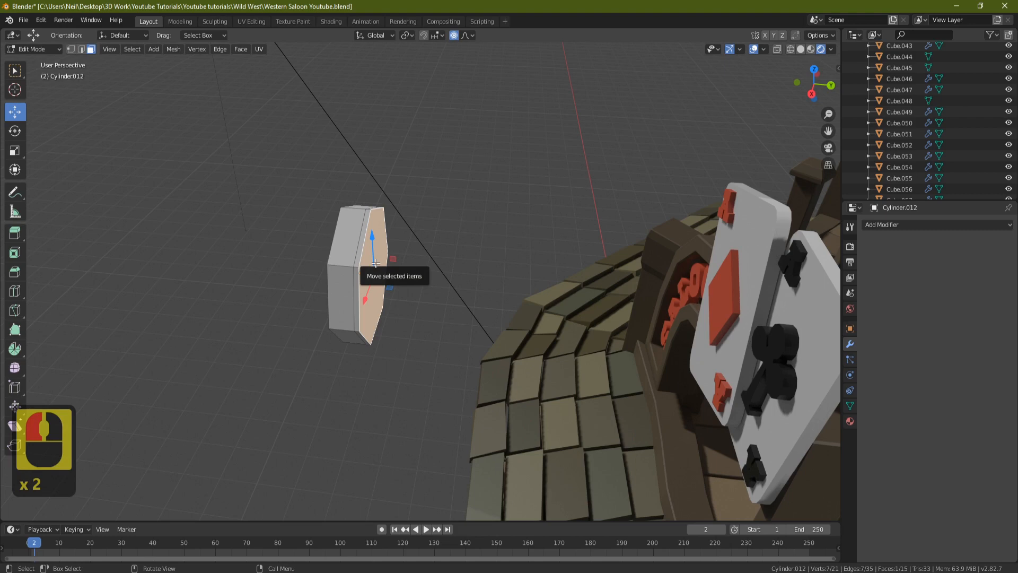
key("e")
left_click(380, 263)
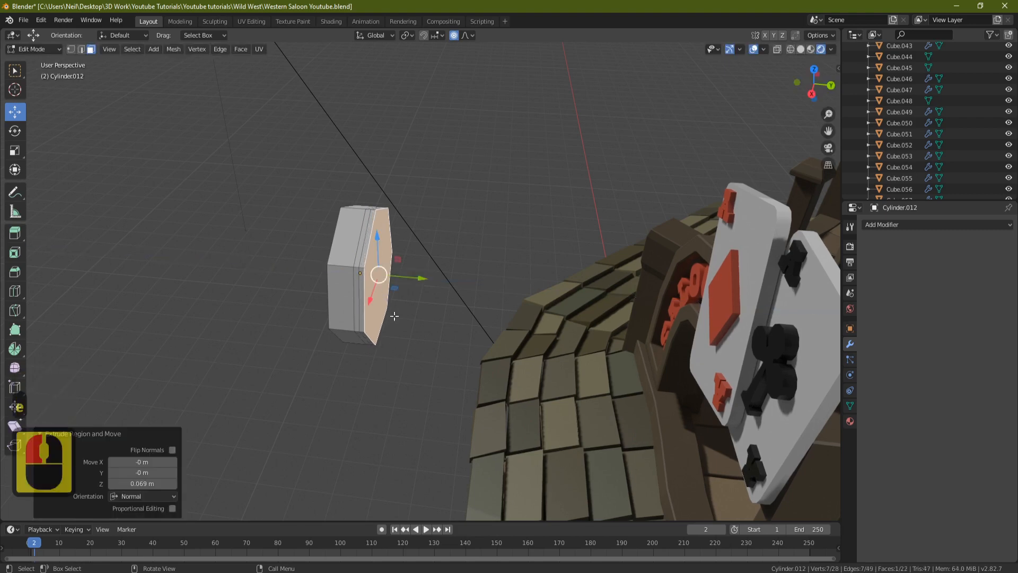
- Turn off proportional editing and scale the extruded face to about 0.92 to taper the disc's edge, ending in Object Mode
key("s")
right_click(392, 417)
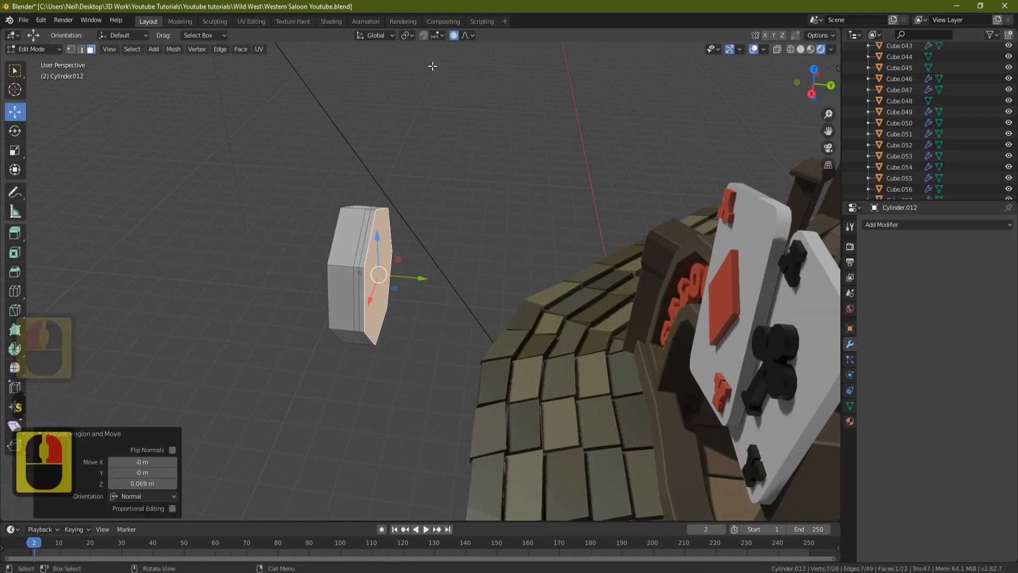
left_click(454, 35)
key("s")
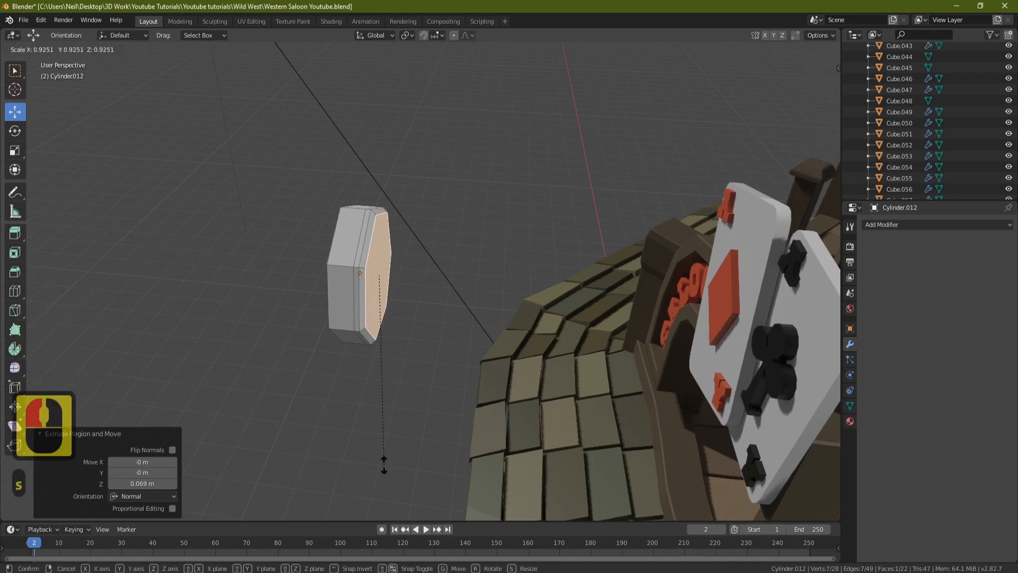
left_click(384, 460)
middle_click_drag(377, 352, 427, 281)
key("Tab")
scroll(427, 280, "up", 4)
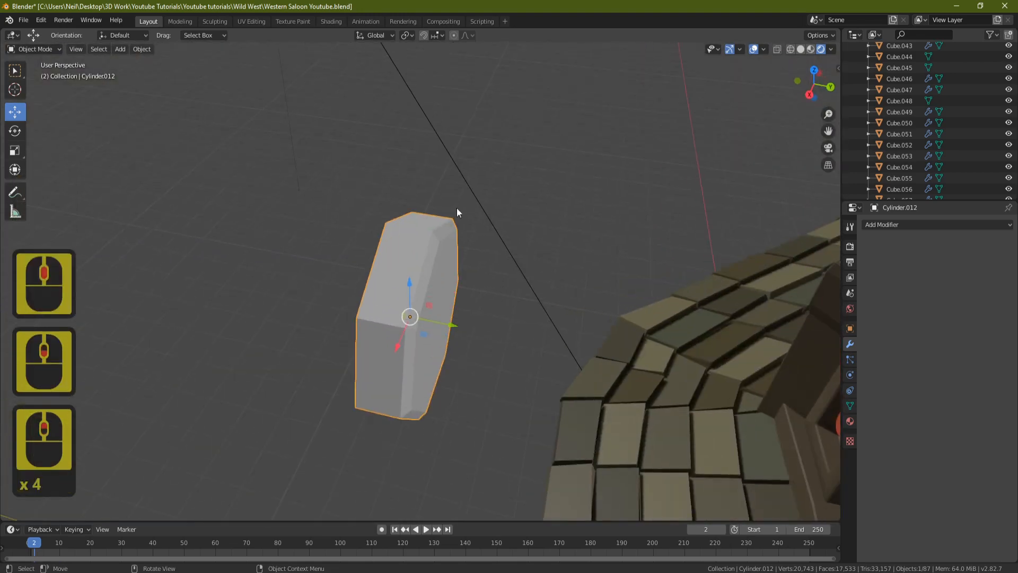
- Add a material slot to the disc and assign the existing Metal material
middle_click_drag(501, 268, 352, 250)
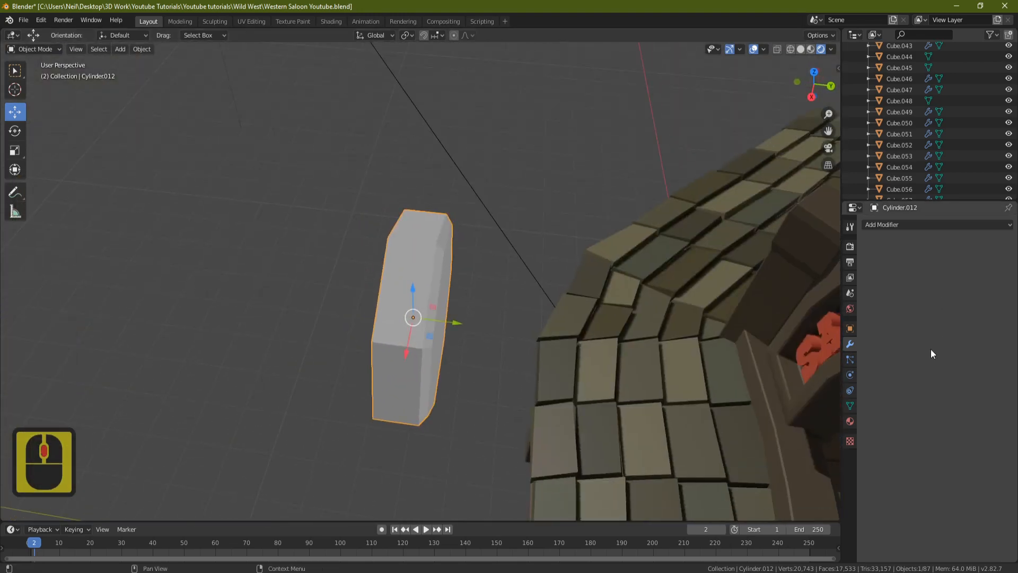
left_click(849, 422)
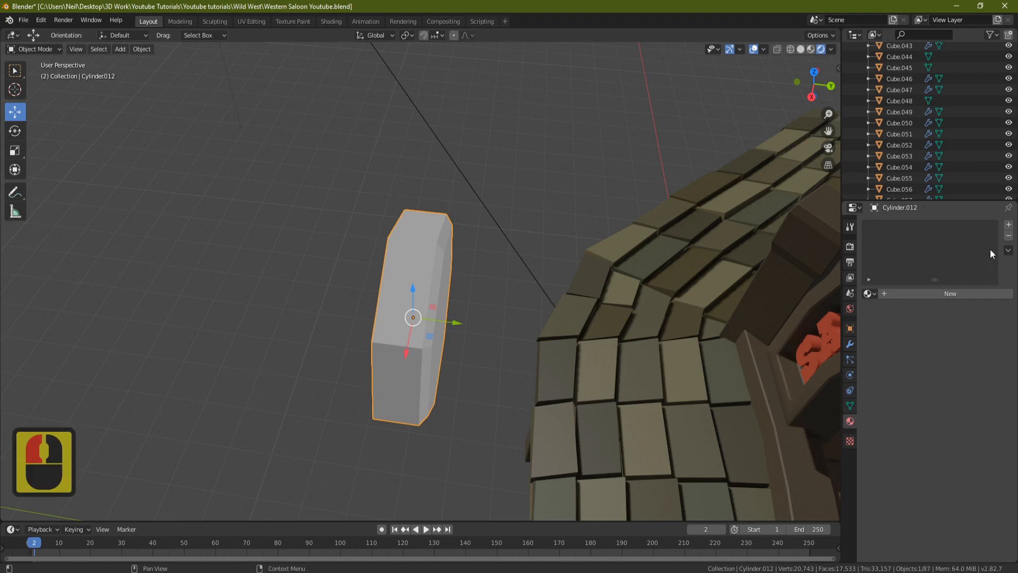
left_click(1008, 224)
left_click(872, 295)
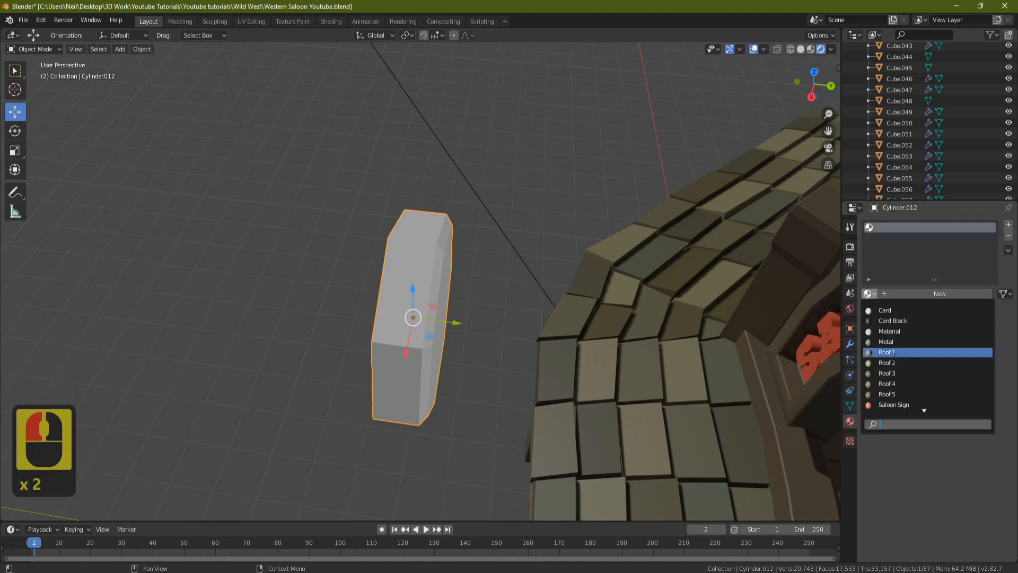
left_click(909, 341)
- Scale the disc to about 0.473 and move it about 6.37 m along Y, behind the sign
middle_click_drag(509, 291, 535, 290)
scroll(535, 289, "down", 4)
key("s")
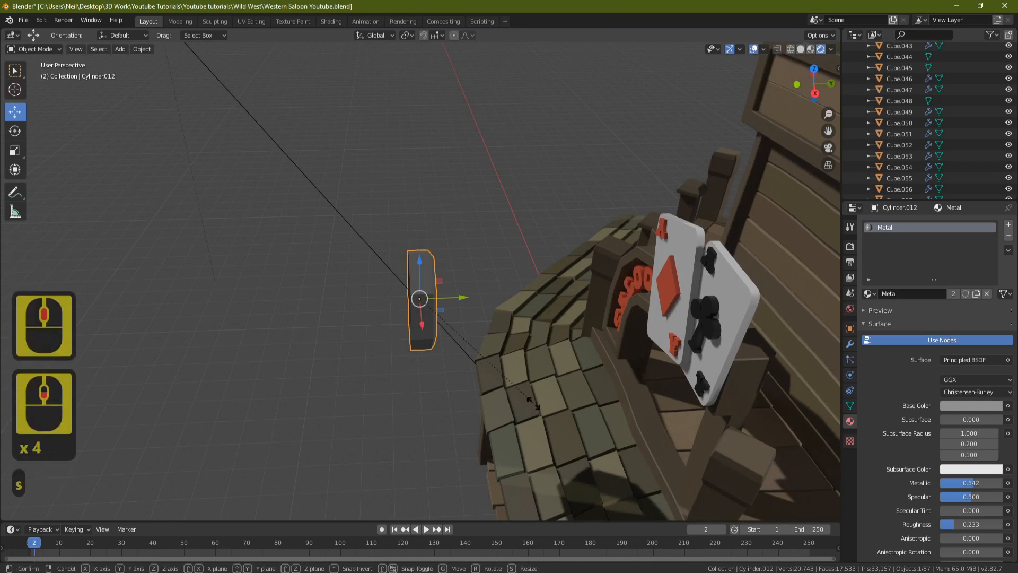
left_click(483, 339)
middle_click_drag(543, 314, 370, 286, "shift")
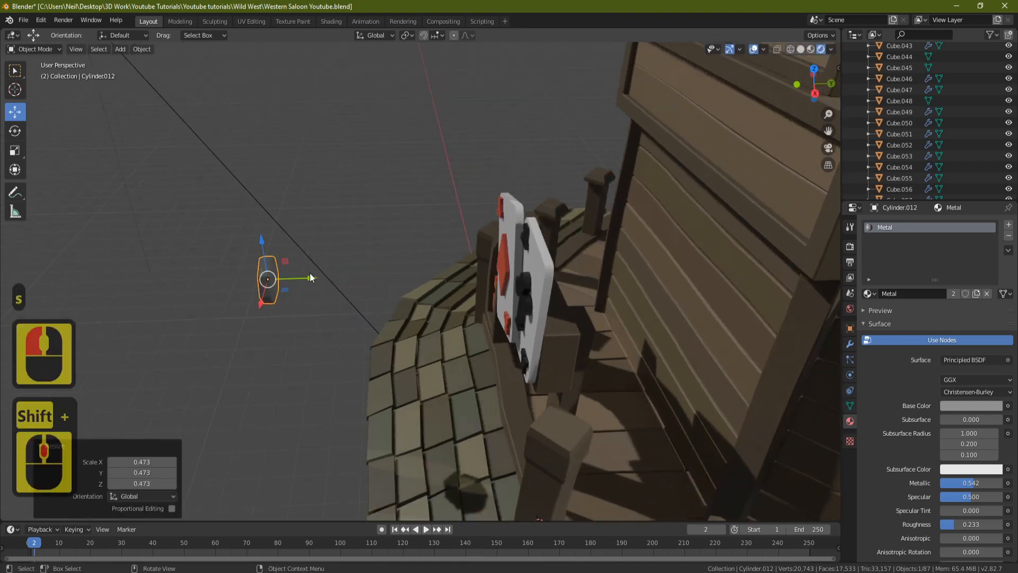
left_click_drag(310, 277, 629, 274)
middle_click_drag(629, 273, 444, 314)
middle_click_drag(349, 365, 441, 344, "shift")
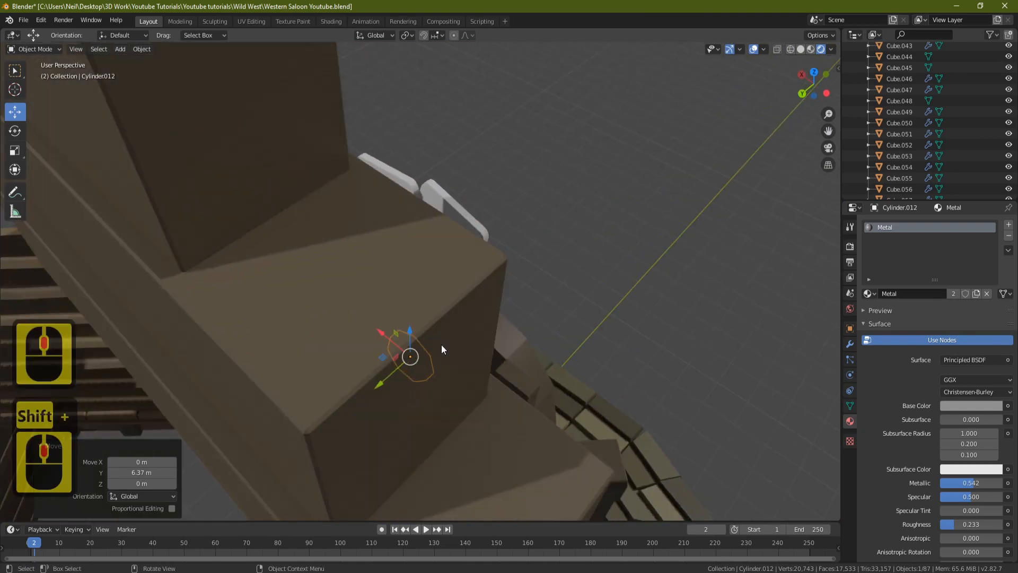
- Hide the stepped facade, its planks and the front wall to expose the back of the saloon sign
left_click(345, 307)
key("h")
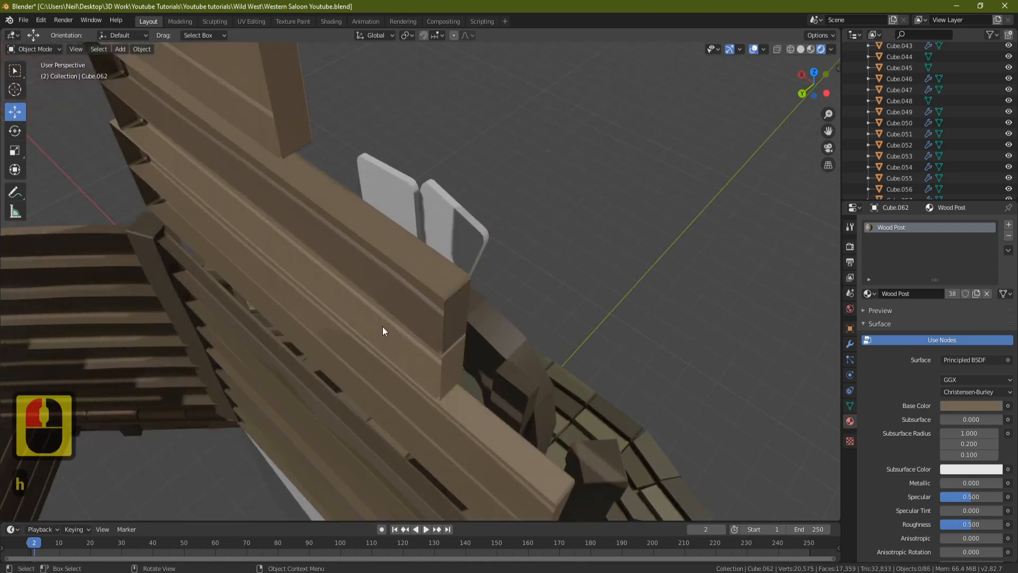
left_click(381, 298)
key("h")
left_click(325, 392)
key("h")
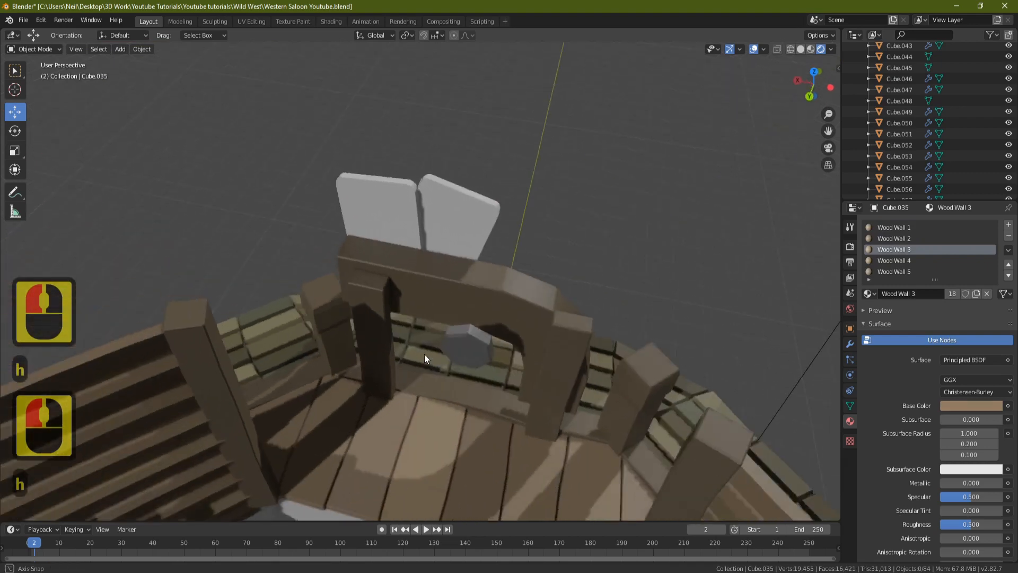
- Move the metal disc about 2.03 m along X to the first sign post and scale it to about 0.517
middle_click_drag(424, 357, 468, 253)
left_click(502, 320)
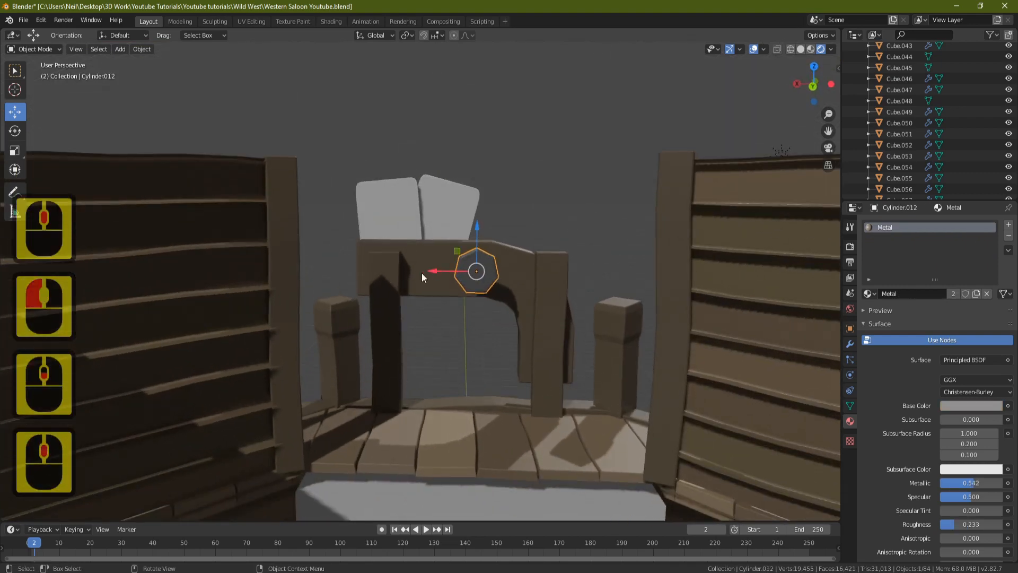
left_click_drag(422, 273, 336, 285)
key("s")
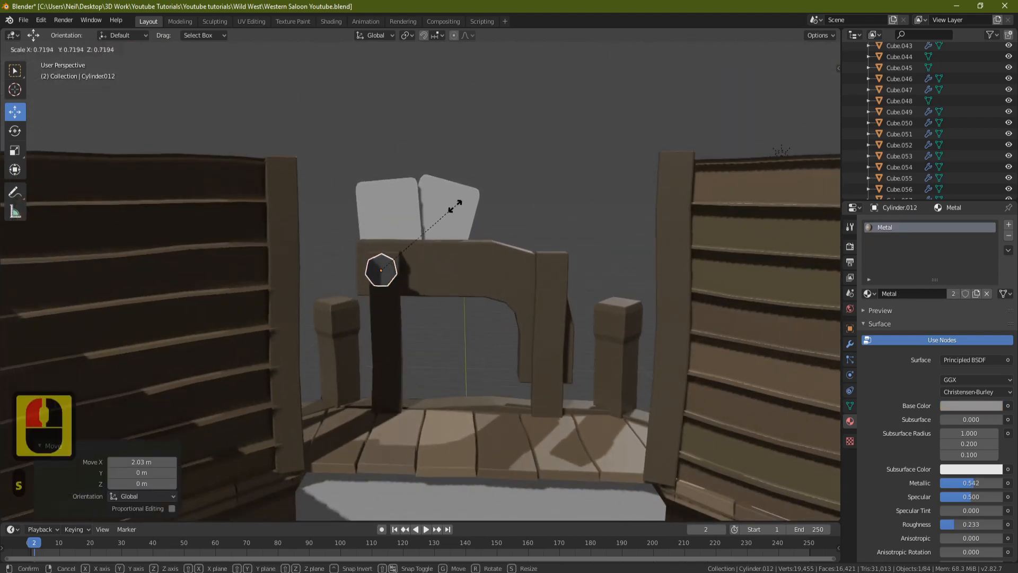
left_click(423, 217)
- Move the disc along Y against the sign post's rear face and lower it about 0.157 m
middle_click_drag(543, 237, 484, 316)
scroll(484, 316, "up", 4)
key("g")
key("y")
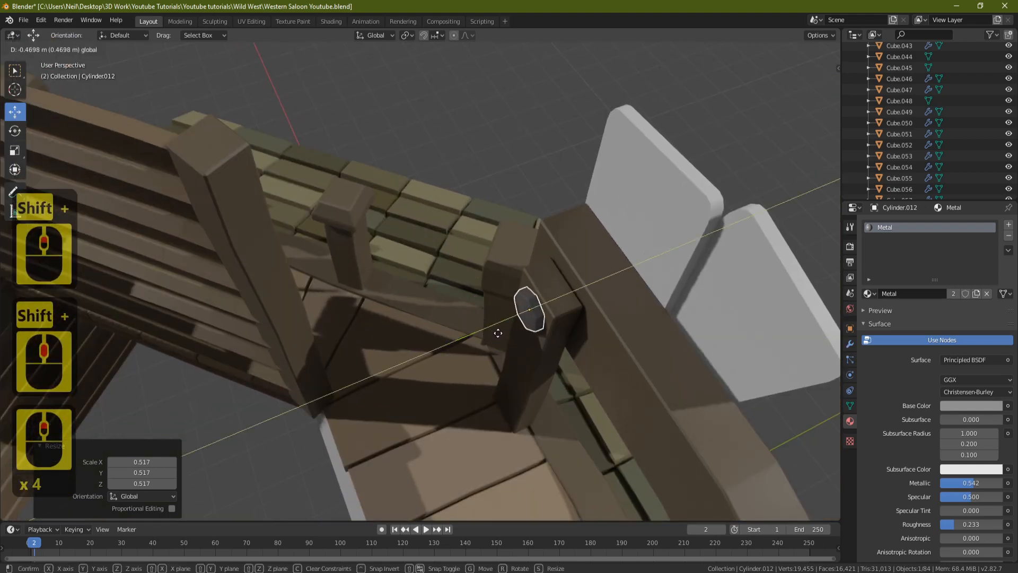
left_click(504, 332)
scroll(583, 303, "up", 2)
middle_click_drag(558, 314, 479, 202)
left_click_drag(355, 131, 355, 147)
middle_click_drag(435, 179, 403, 176, "shift")
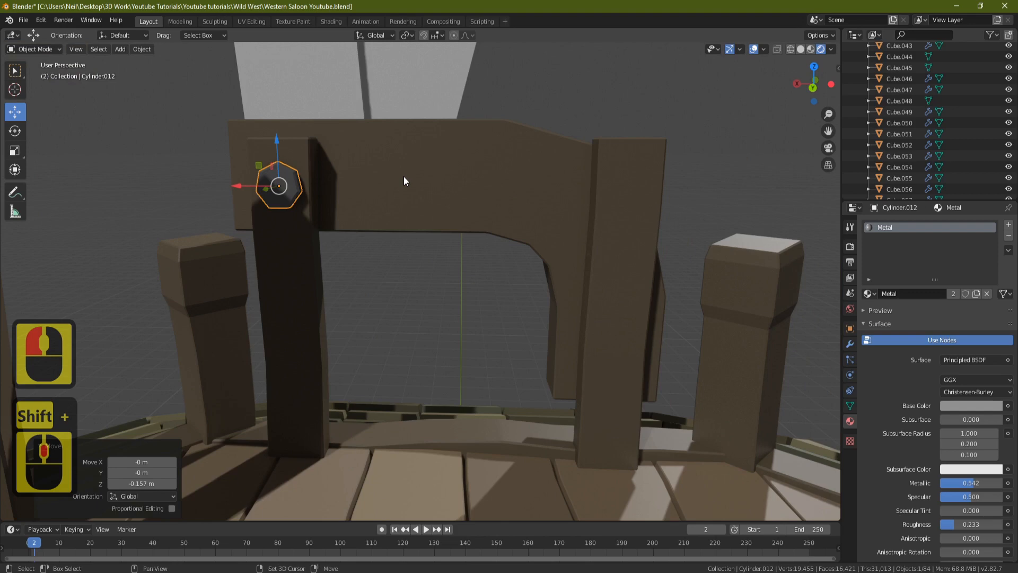
- Make a linked duplicate of the metal disc and place it against the rear face of the other sign post
key("alt+d")
key("Return")
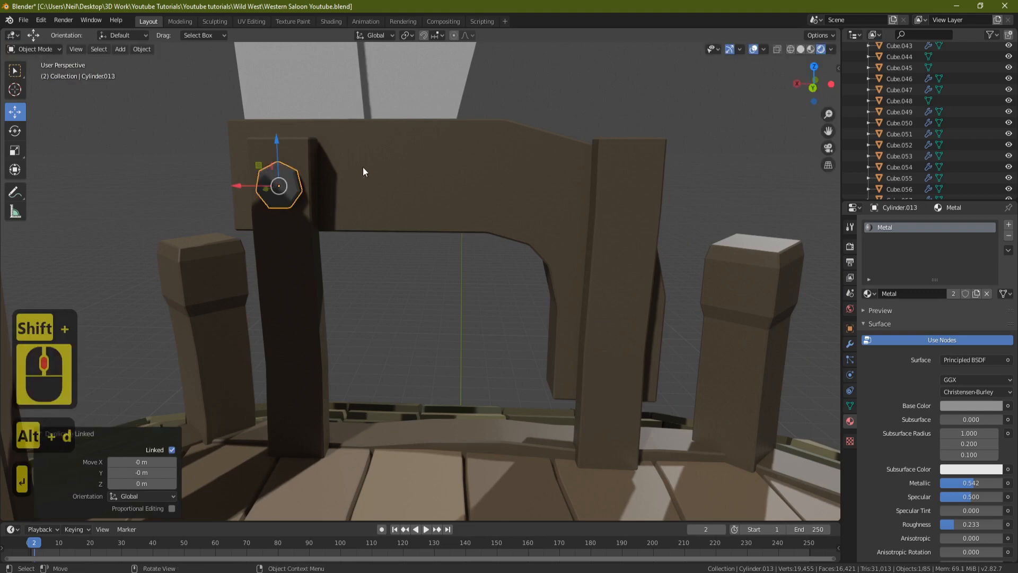
left_click_drag(233, 184, 585, 184)
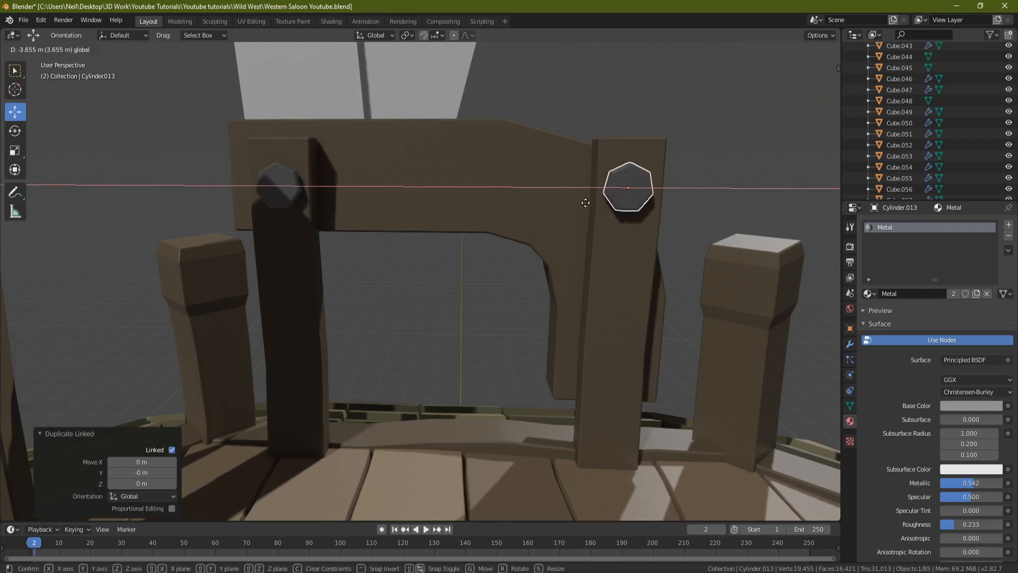
middle_click_drag(625, 191, 314, 287)
left_click_drag(299, 277, 307, 277)
middle_click_drag(308, 276, 489, 186)
- Unhide the facade and front wall parts and deselect everything
key("a")
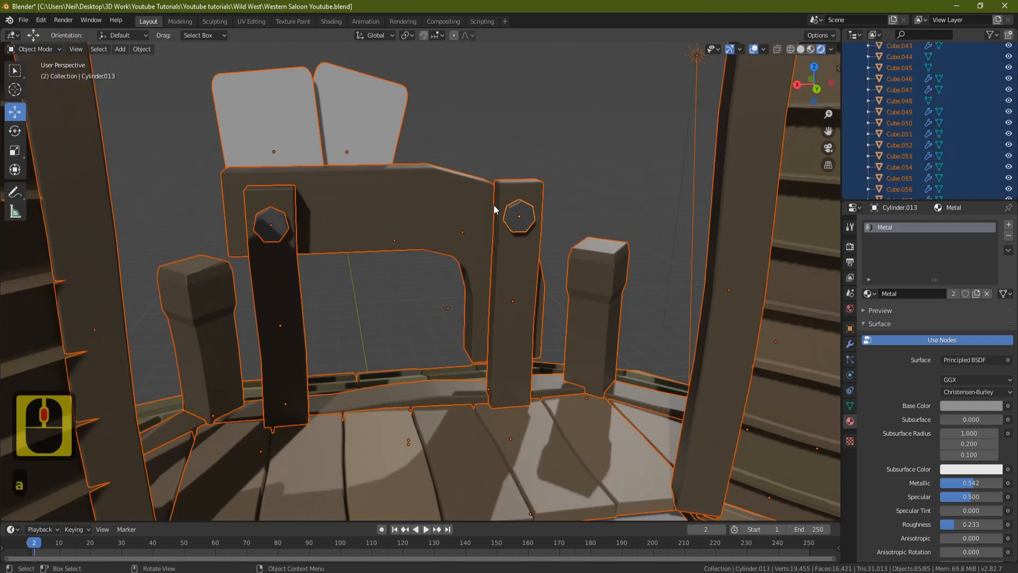
key("a")
key("alt+h")
scroll(488, 210, "down", 7)
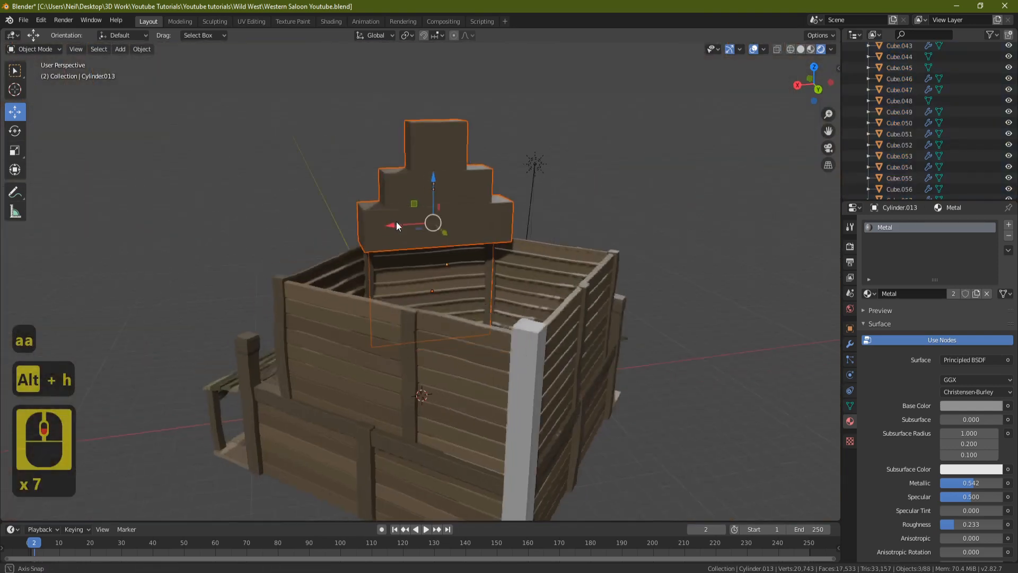
middle_click_drag(396, 221, 500, 225)
scroll(530, 239, "up", 5)
scroll(463, 218, "down", 1)
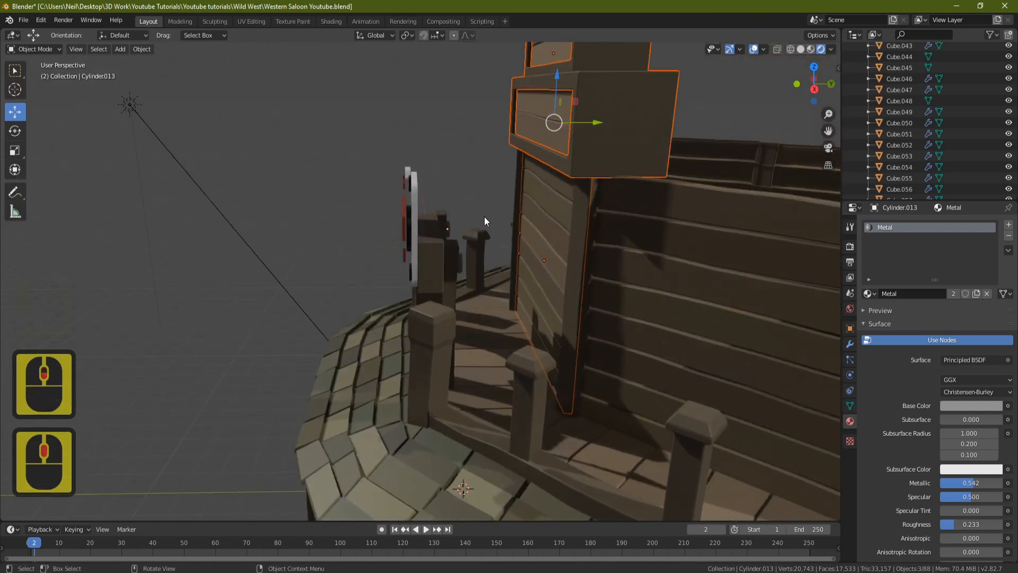
key("a")
key("a")
- Examine the whole saloon from the front, side and above
scroll(399, 238, "down", 3)
middle_click_drag(399, 238, 537, 251)
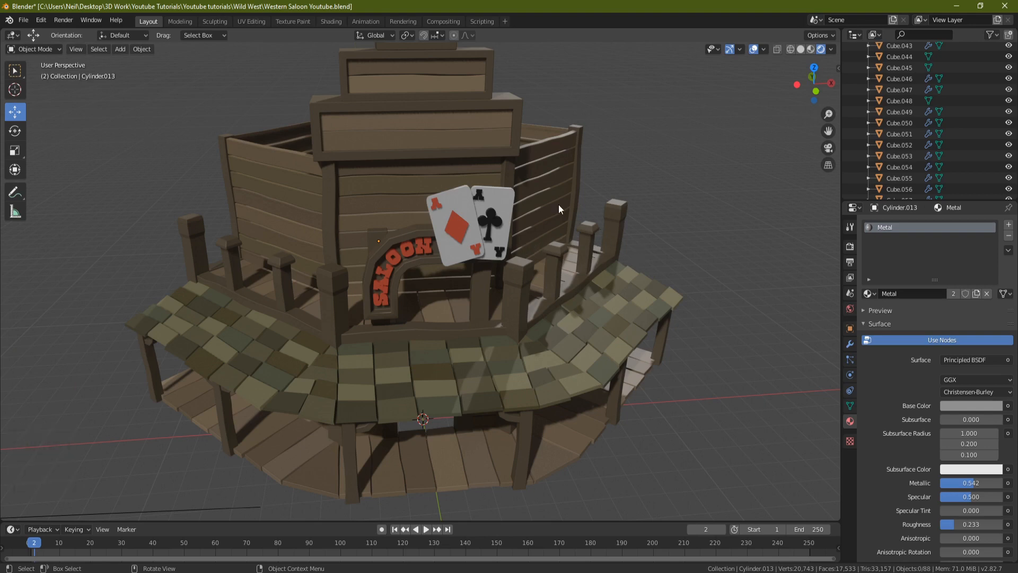
middle_click_drag(558, 204, 717, 141)
scroll(717, 141, "up", 2)
middle_click_drag(703, 178, 401, 195, "shift")
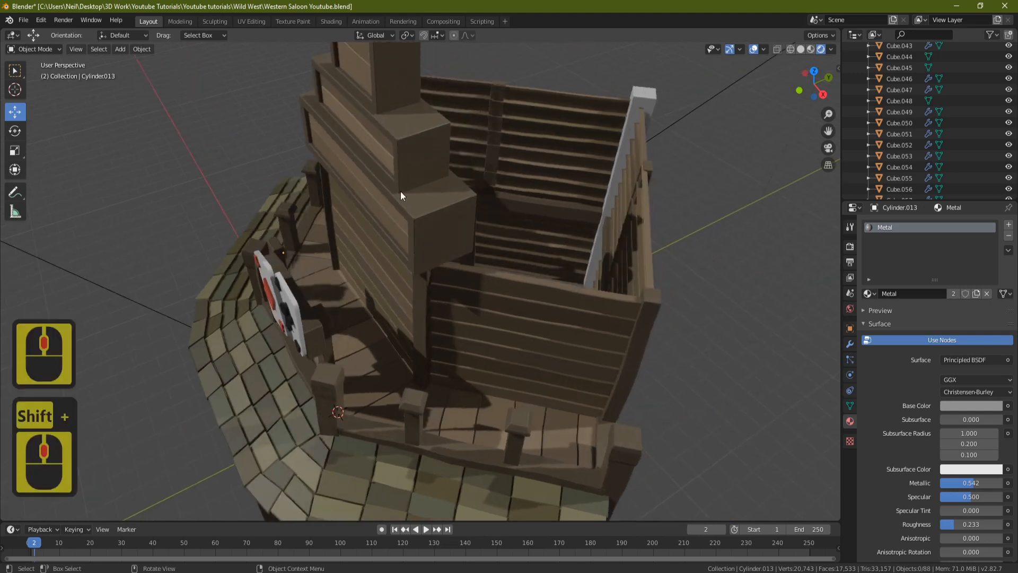
scroll(478, 215, "down", 2)
middle_click_drag(346, 274, 350, 207, "shift")
middle_click_drag(527, 215, 537, 328)
middle_click_drag(446, 277, 476, 265)
middle_click_drag(444, 141, 532, 133, "shift")
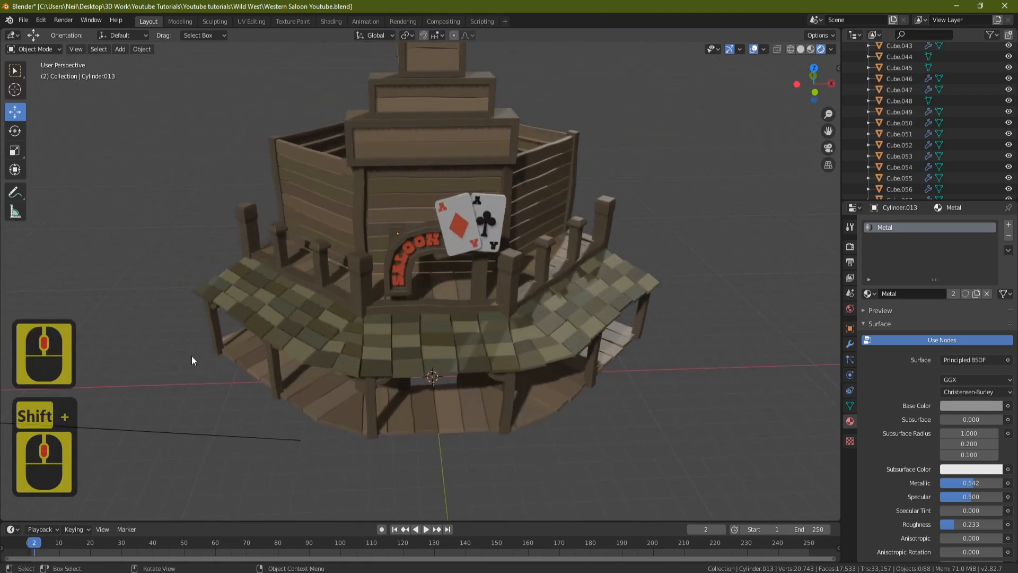